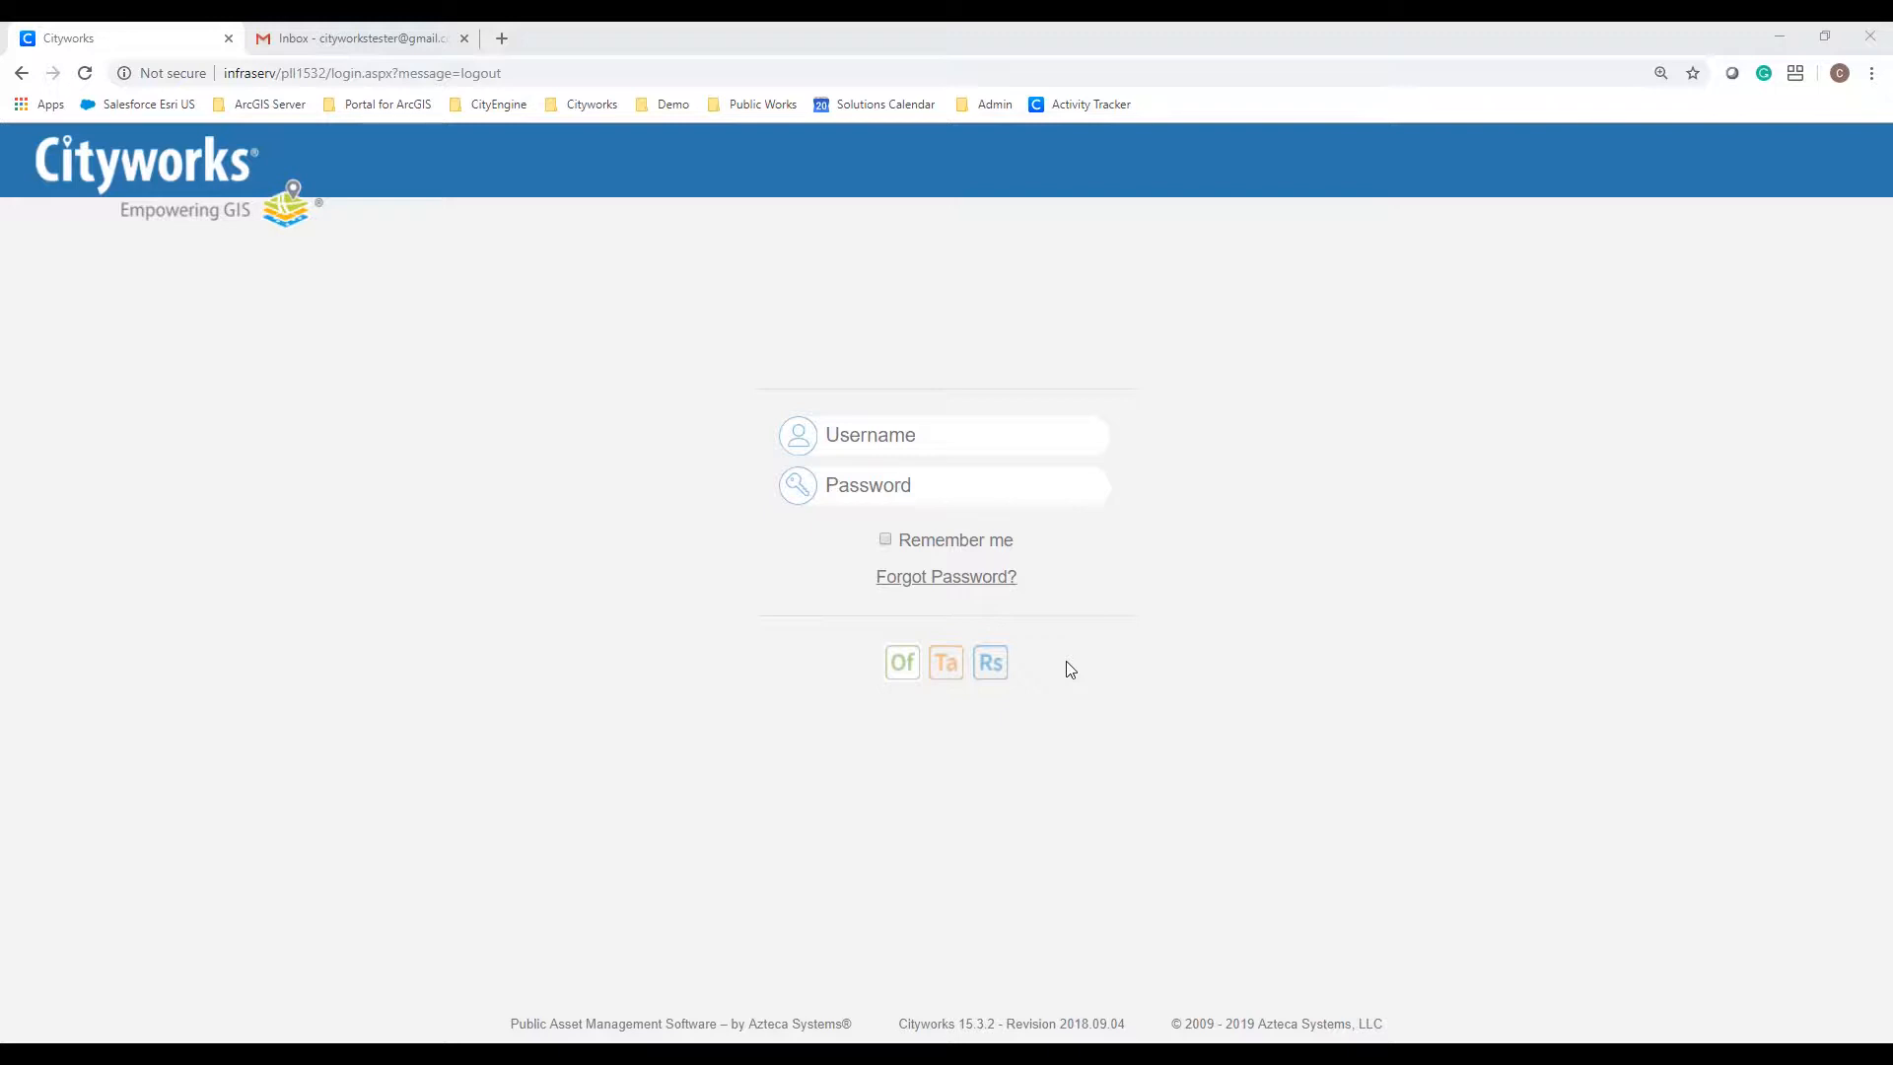
Step: Sign in with the administrator username and password, then launch the Office inbox home page
click(902, 421)
text(plladmin)
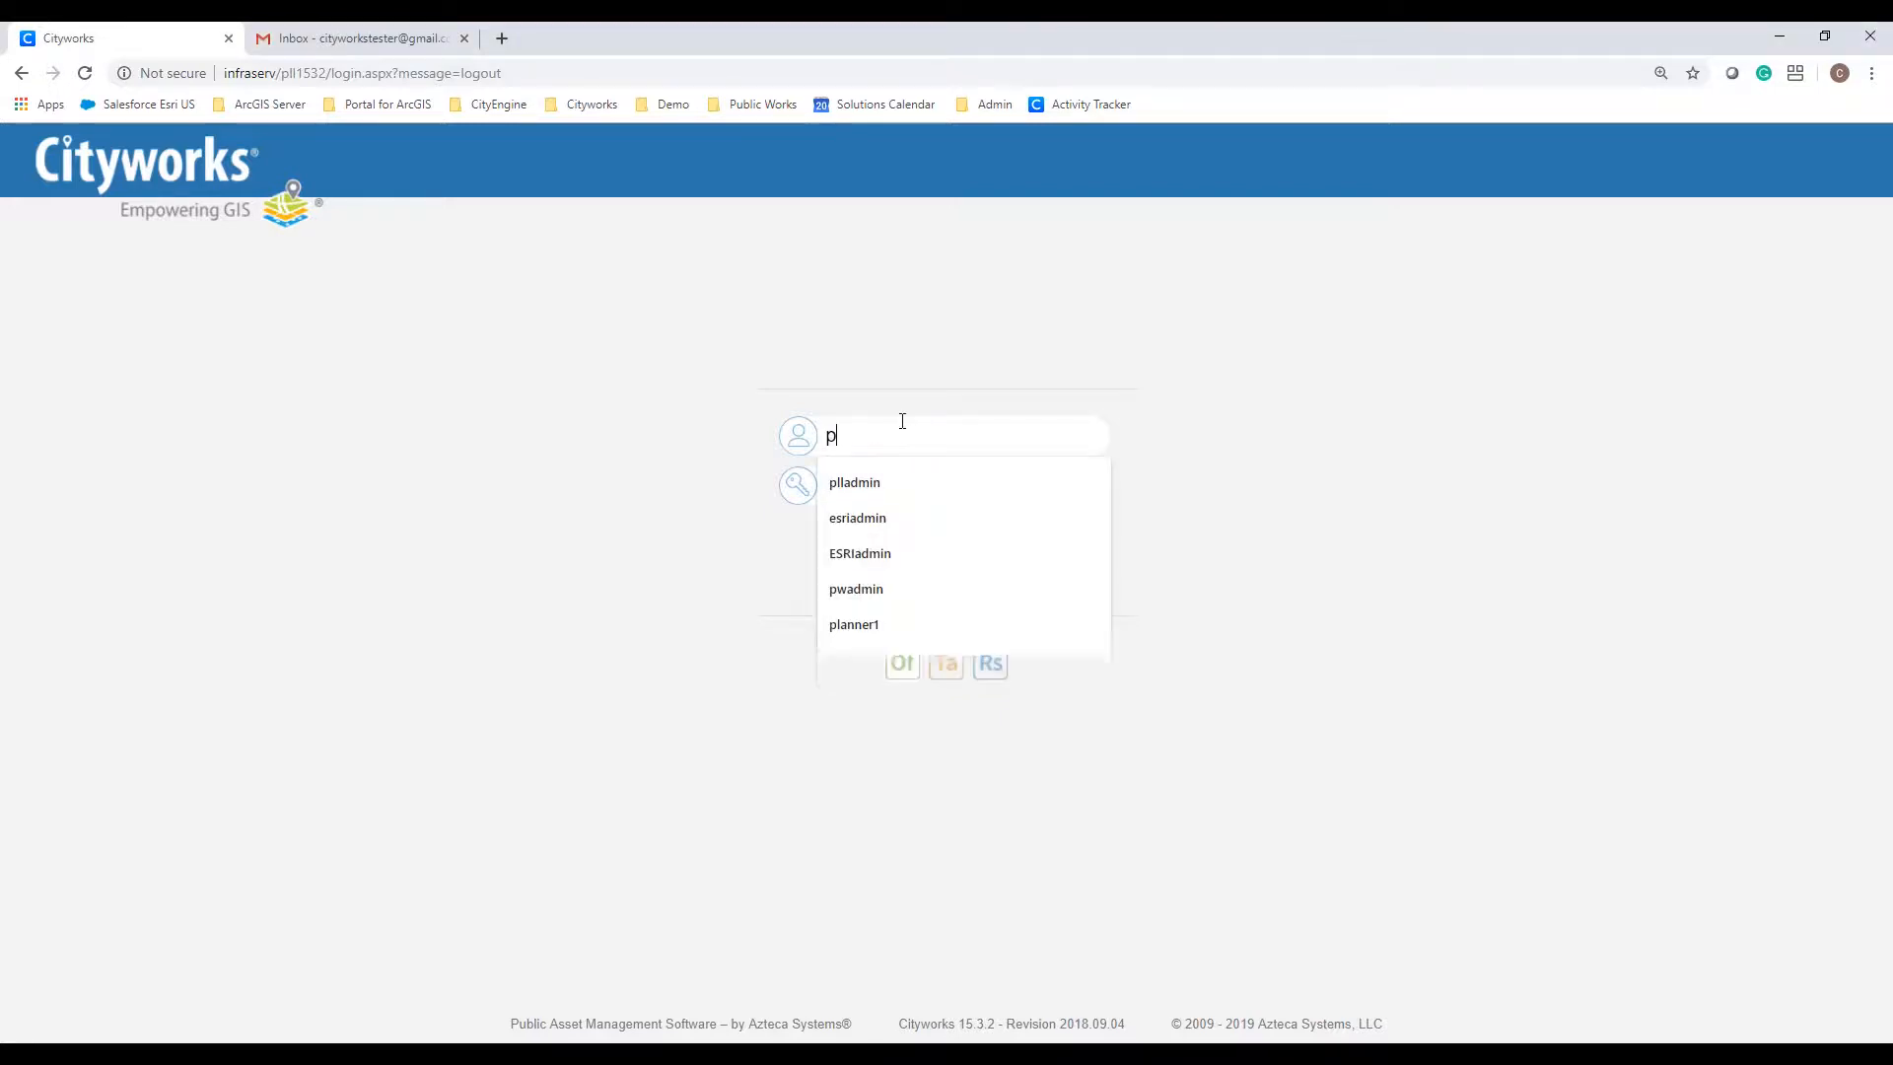
key(Tab)
text(********)
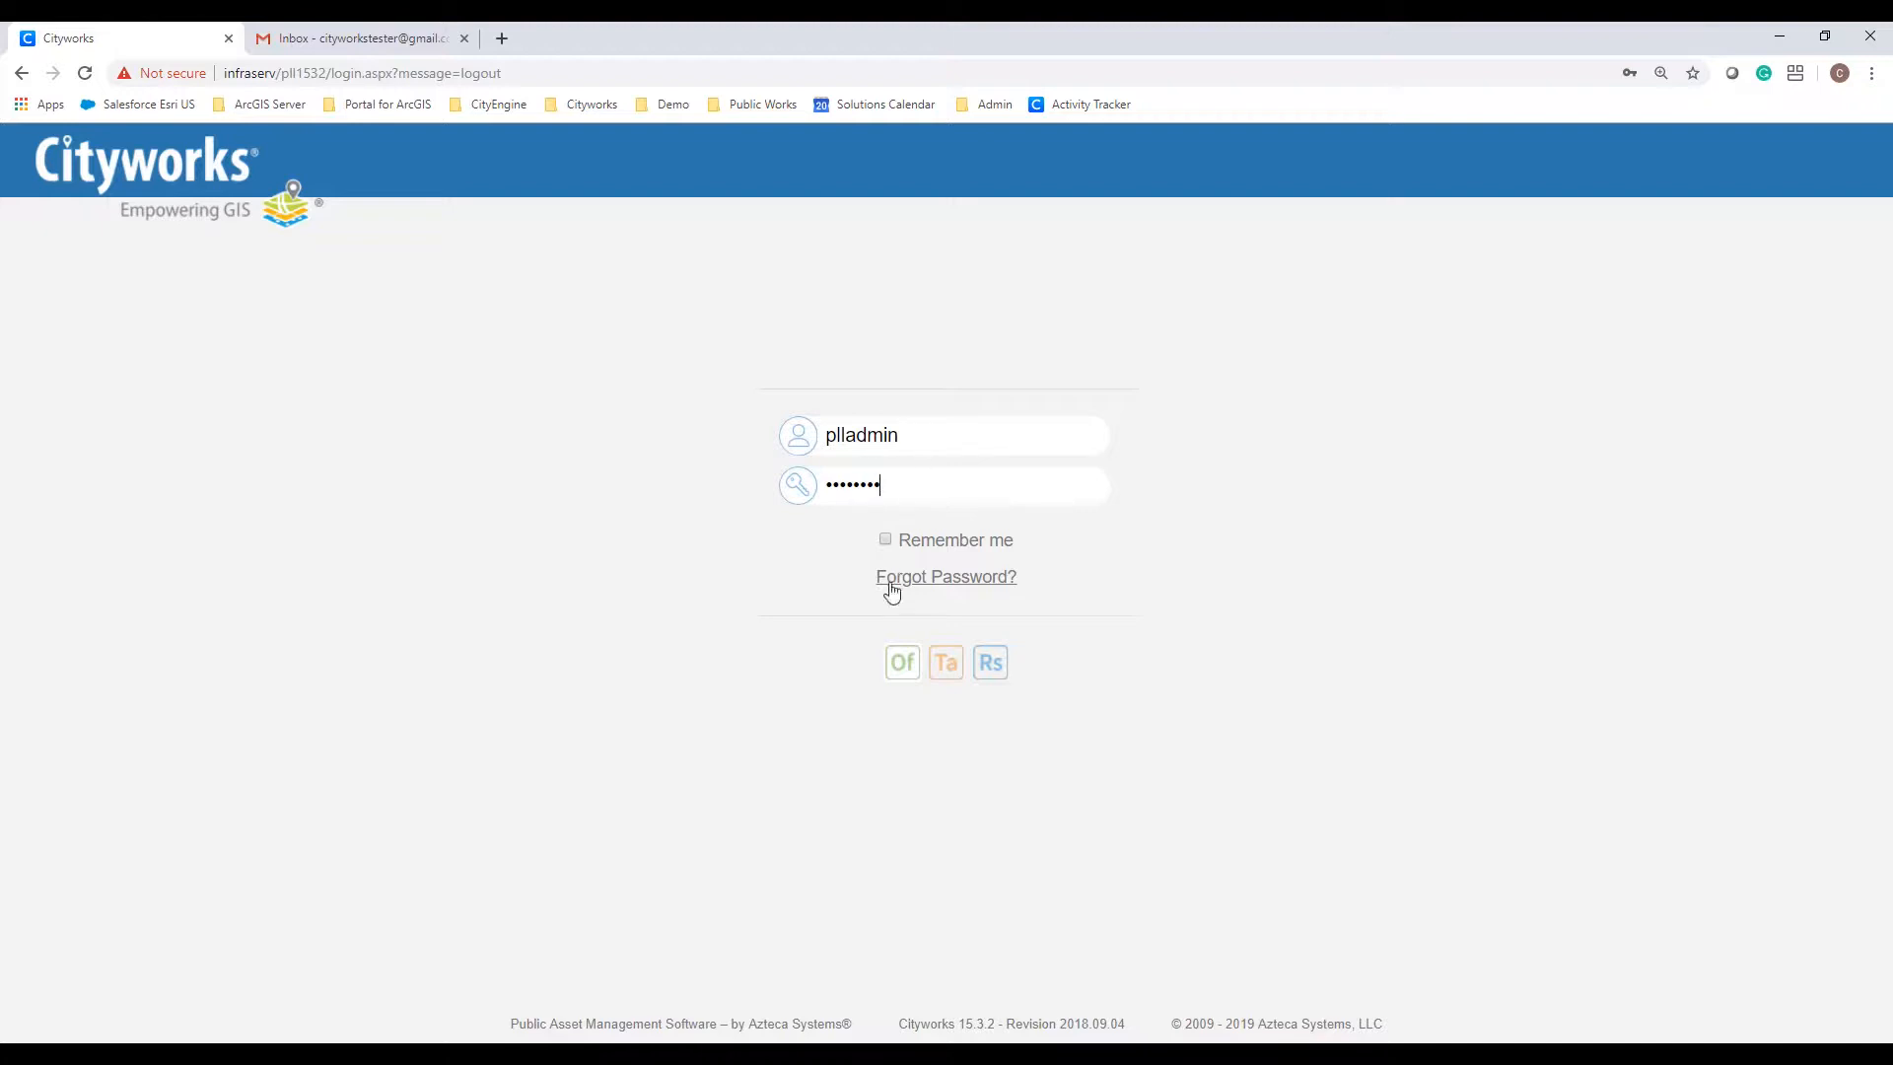
click(901, 662)
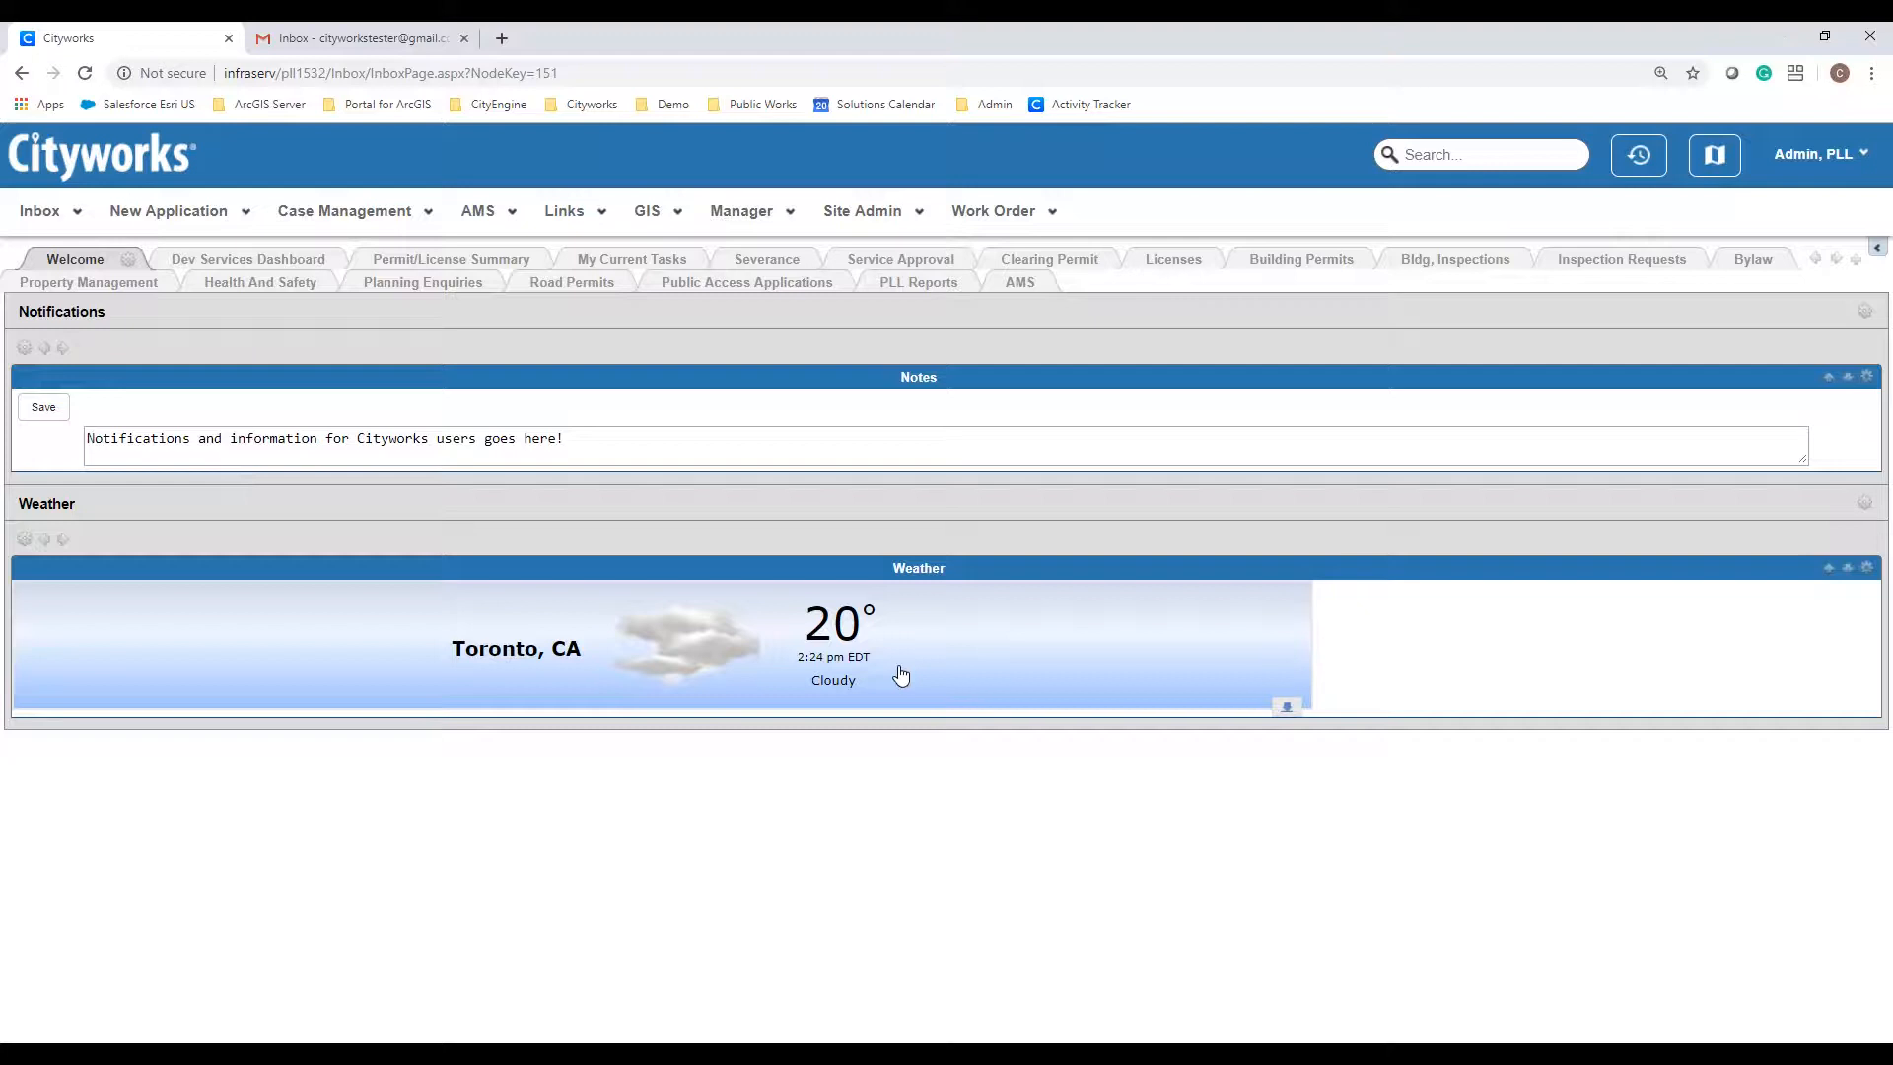
Step: Browse the Severance case list panels, then switch to the Bylaw dashboard with its service-request map
click(780, 266)
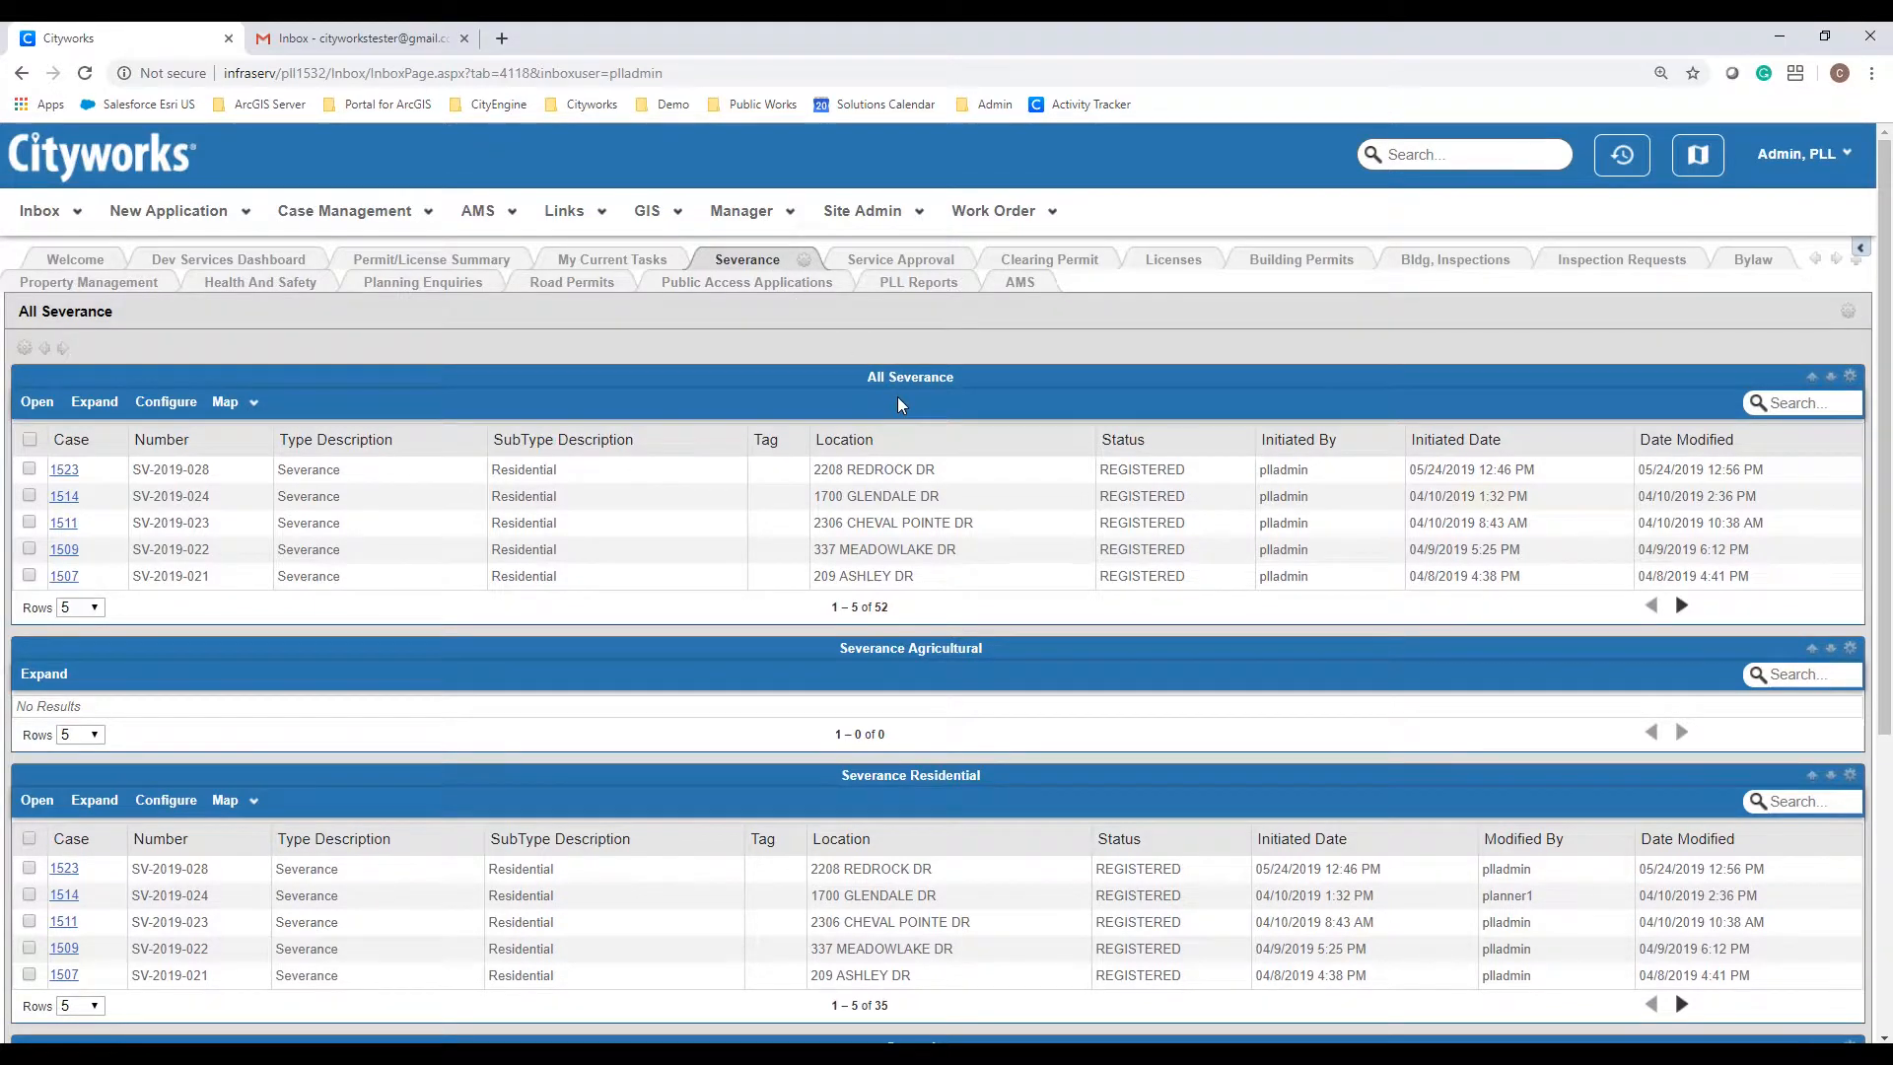
scroll(897, 397, down, 3)
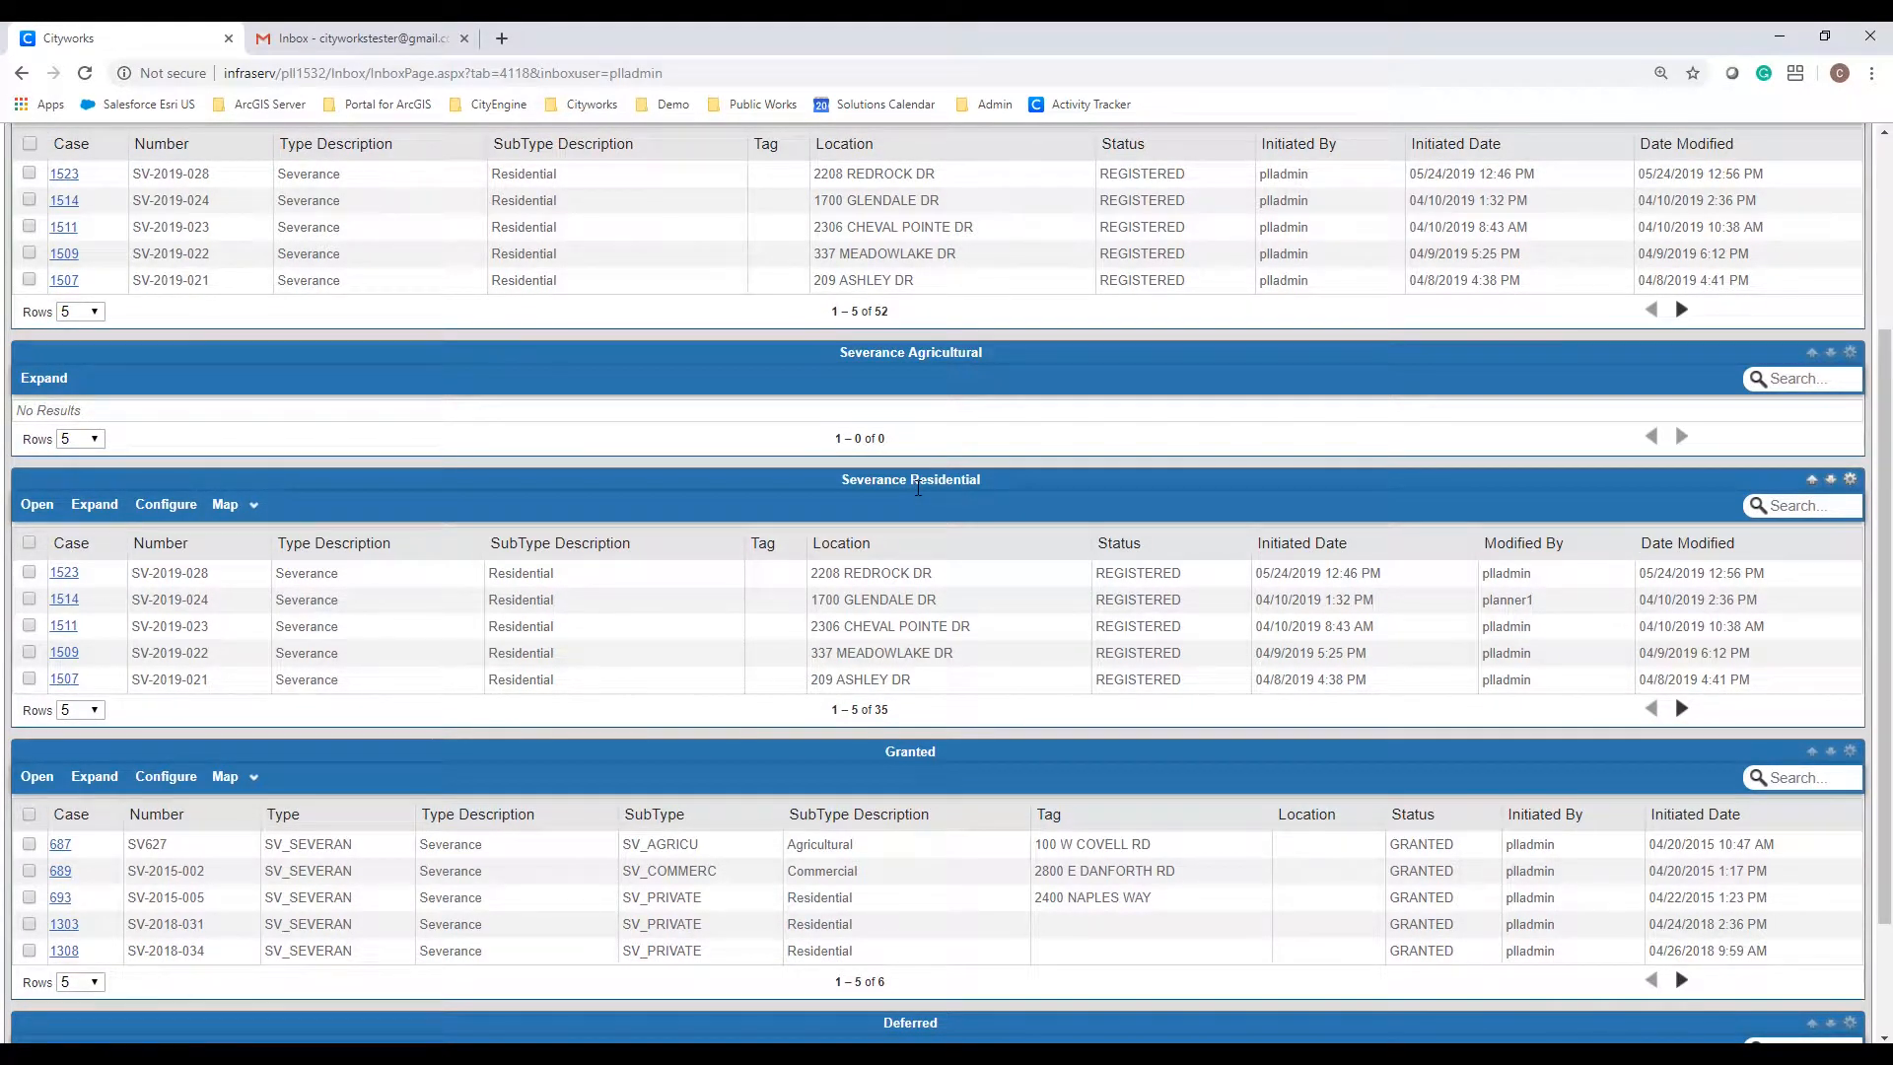
scroll(918, 487, down, 2)
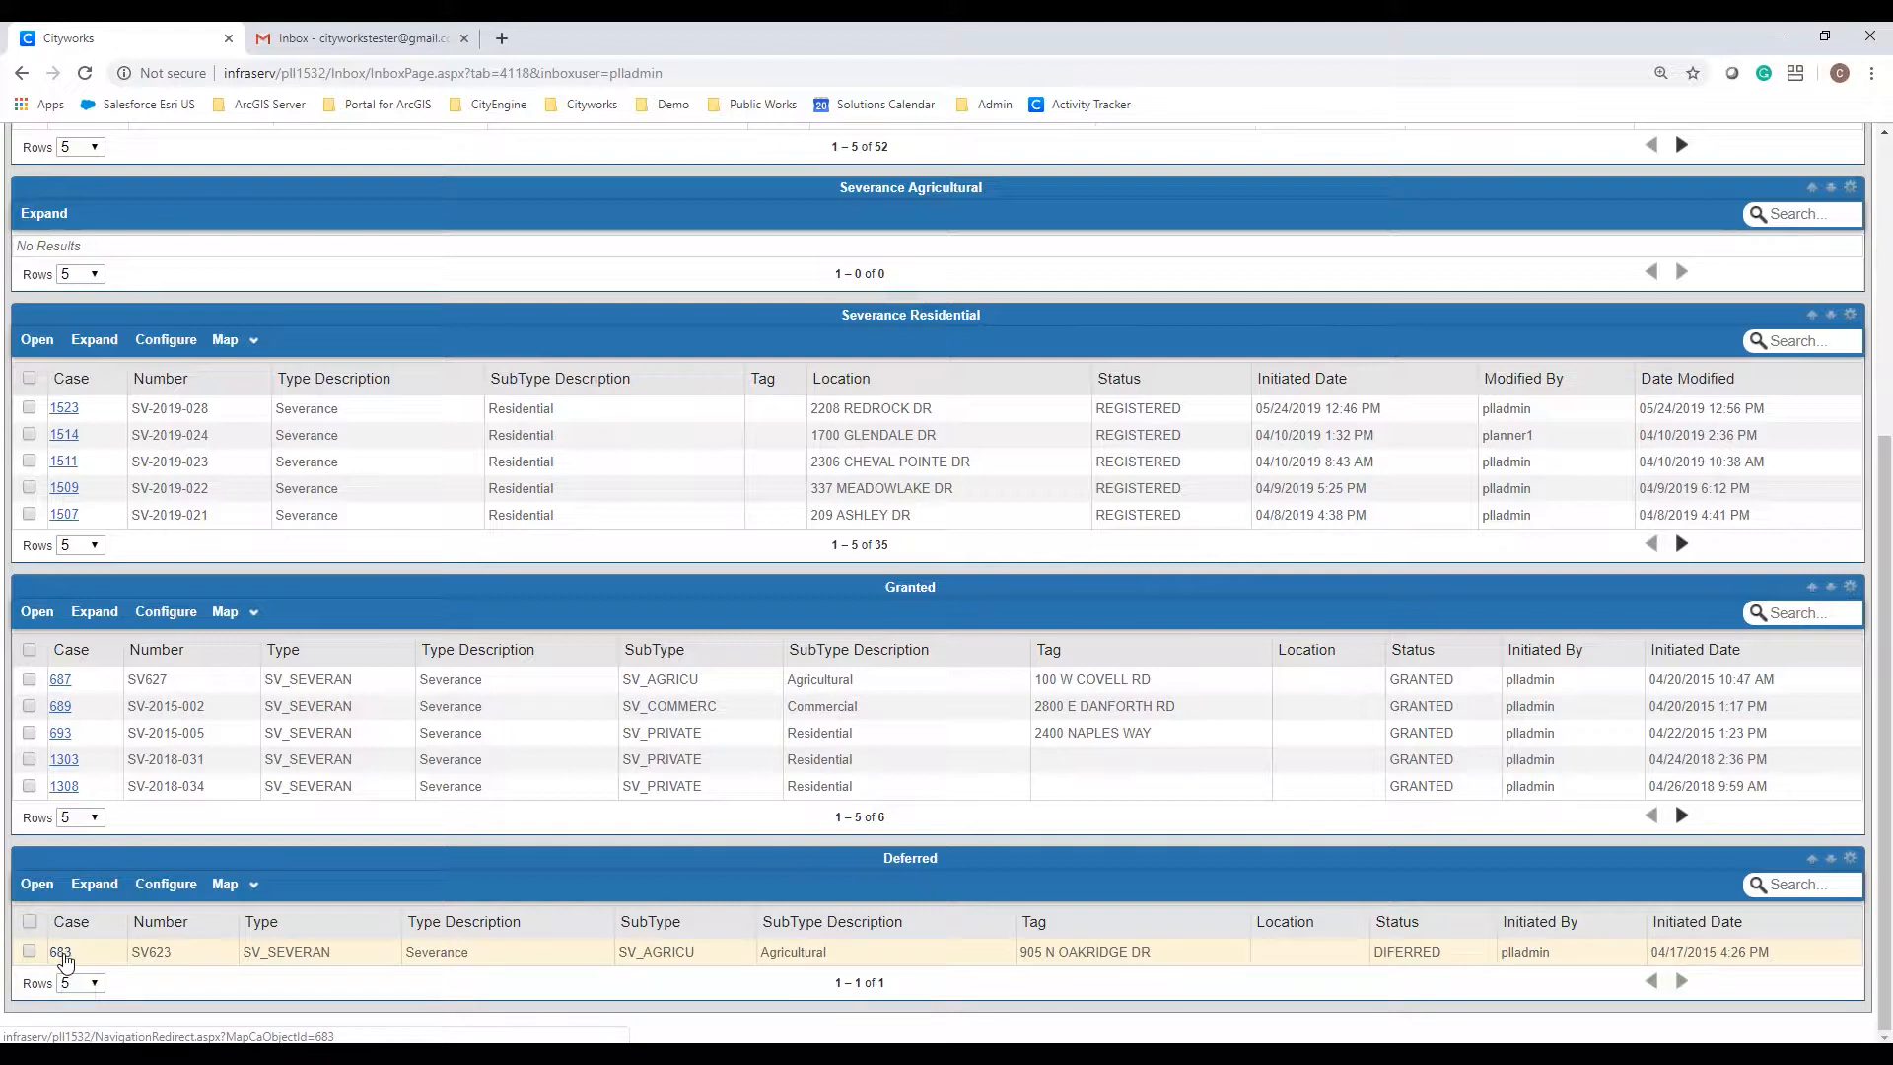
scroll(63, 955, up, 5)
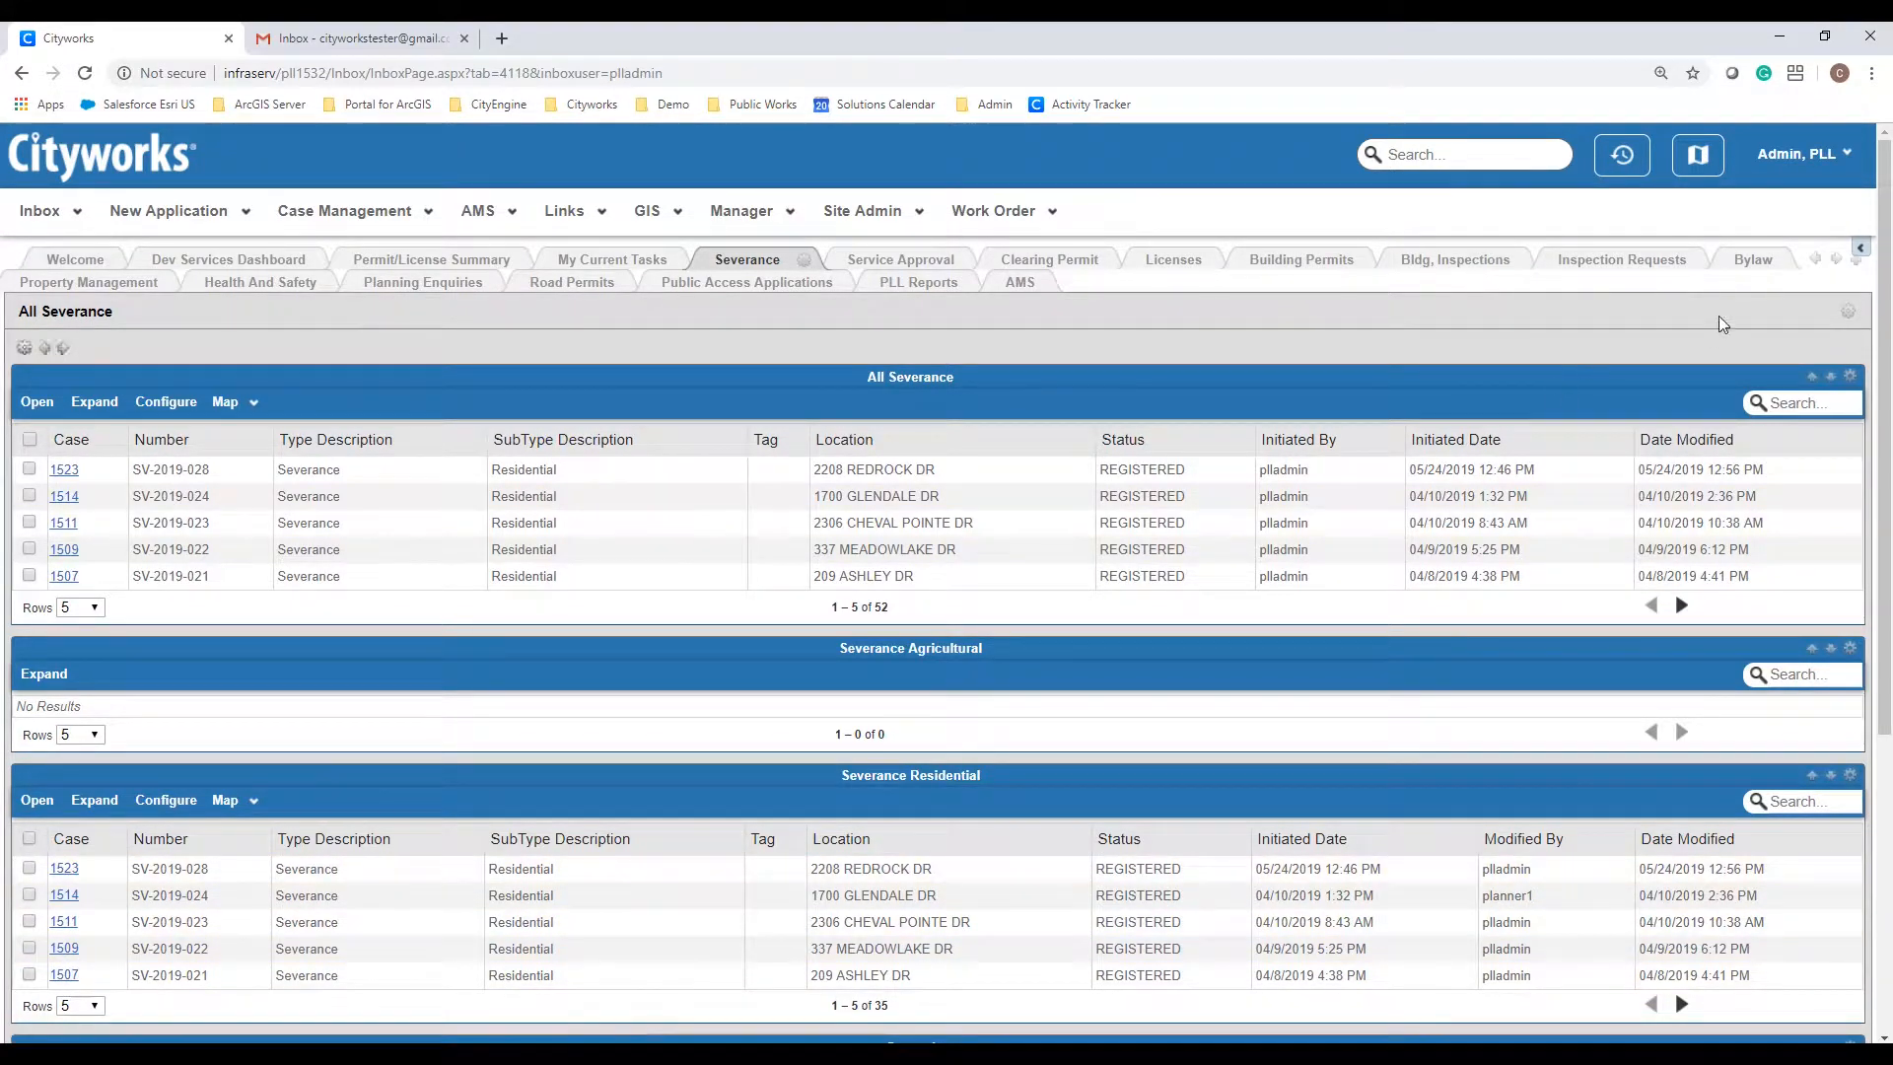
click(1753, 260)
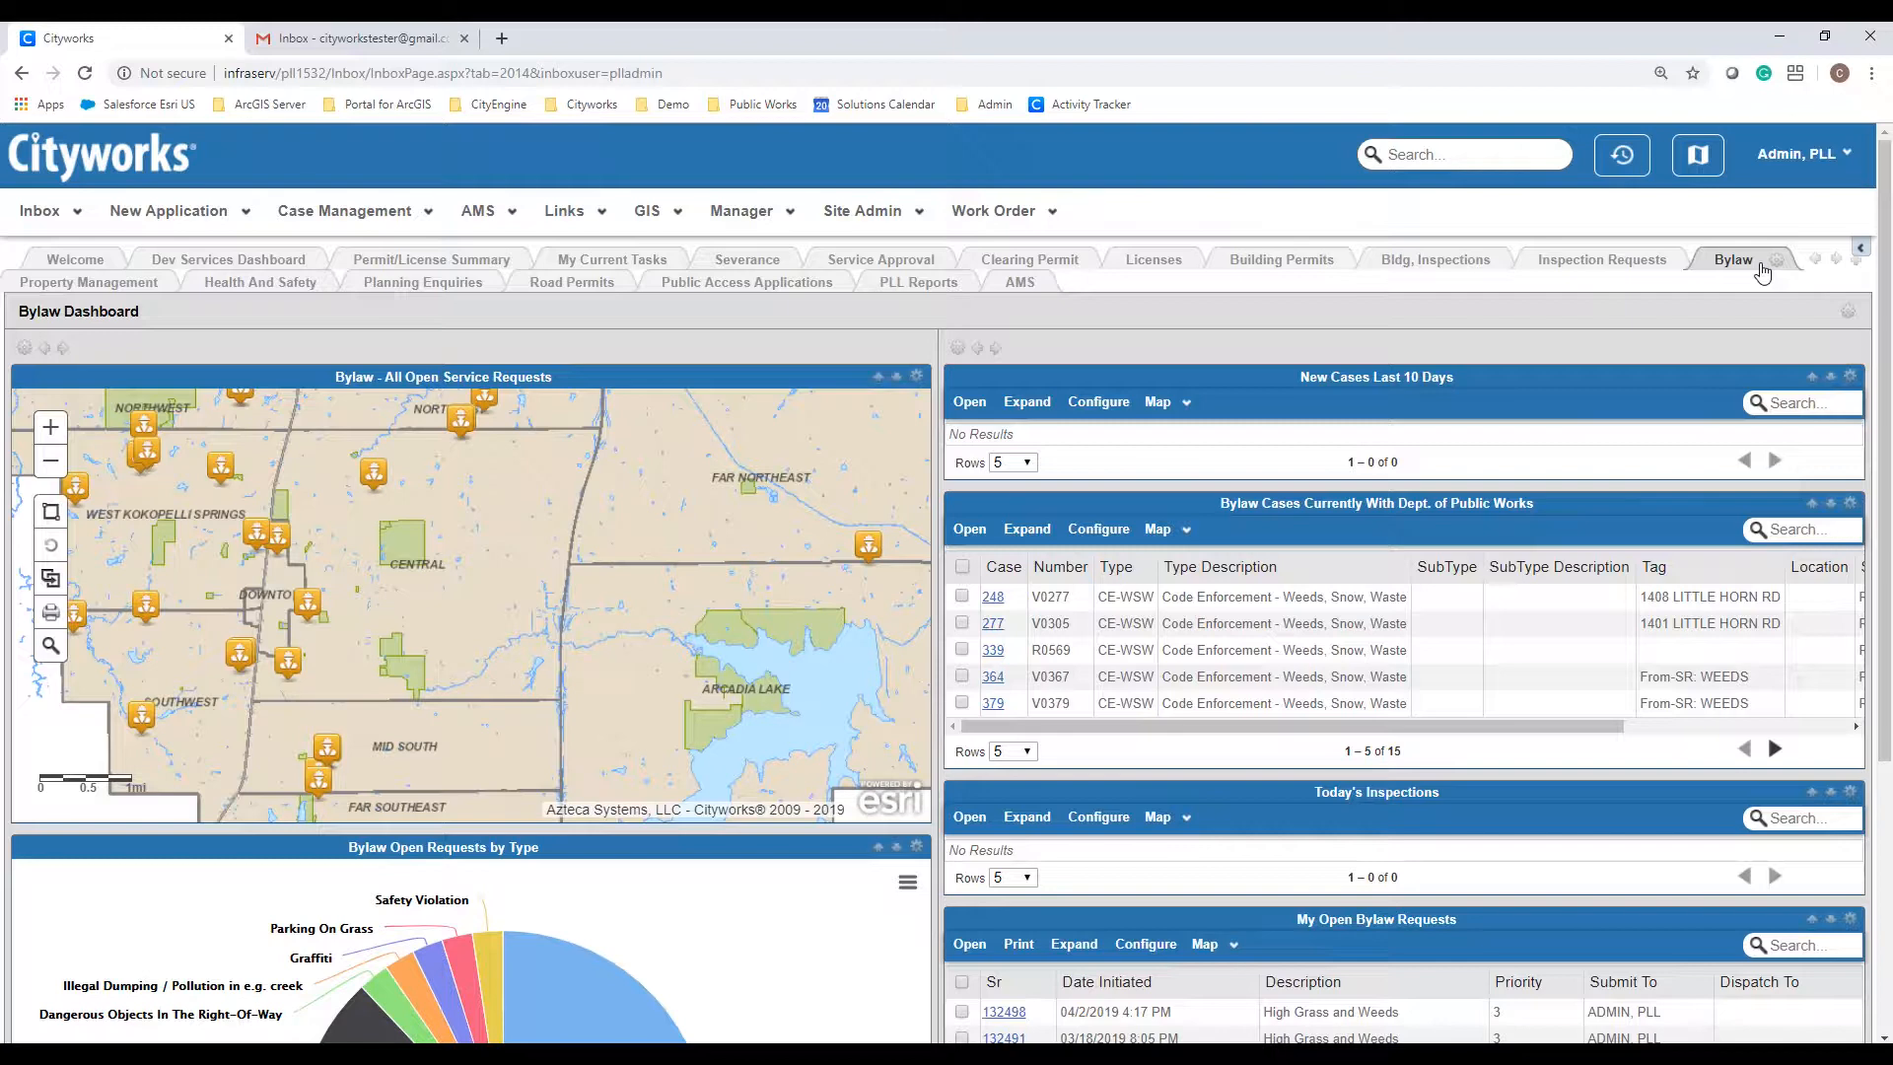
Step: Inspect the open bylaw requests-by-type pie chart, then switch to the Building Permits dashboard
scroll(1724, 314, down, 4)
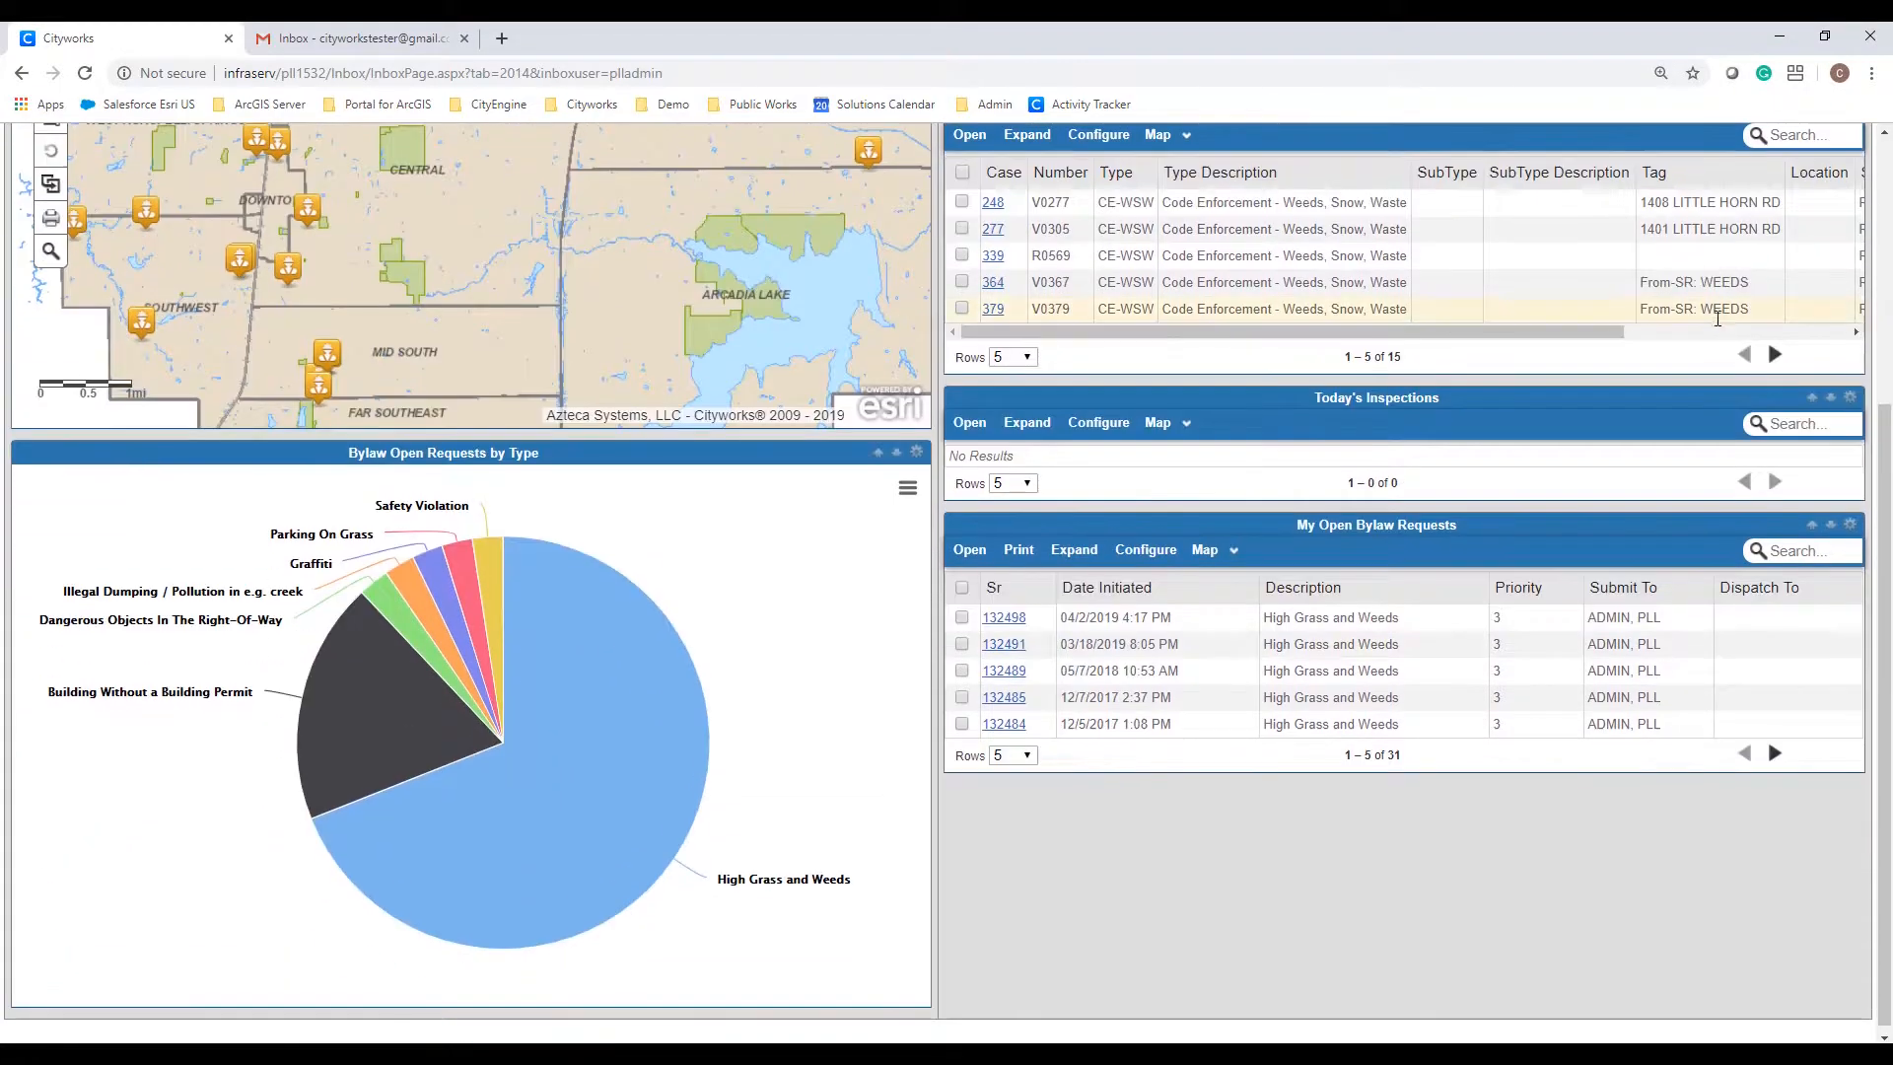
mouse_move(422, 724)
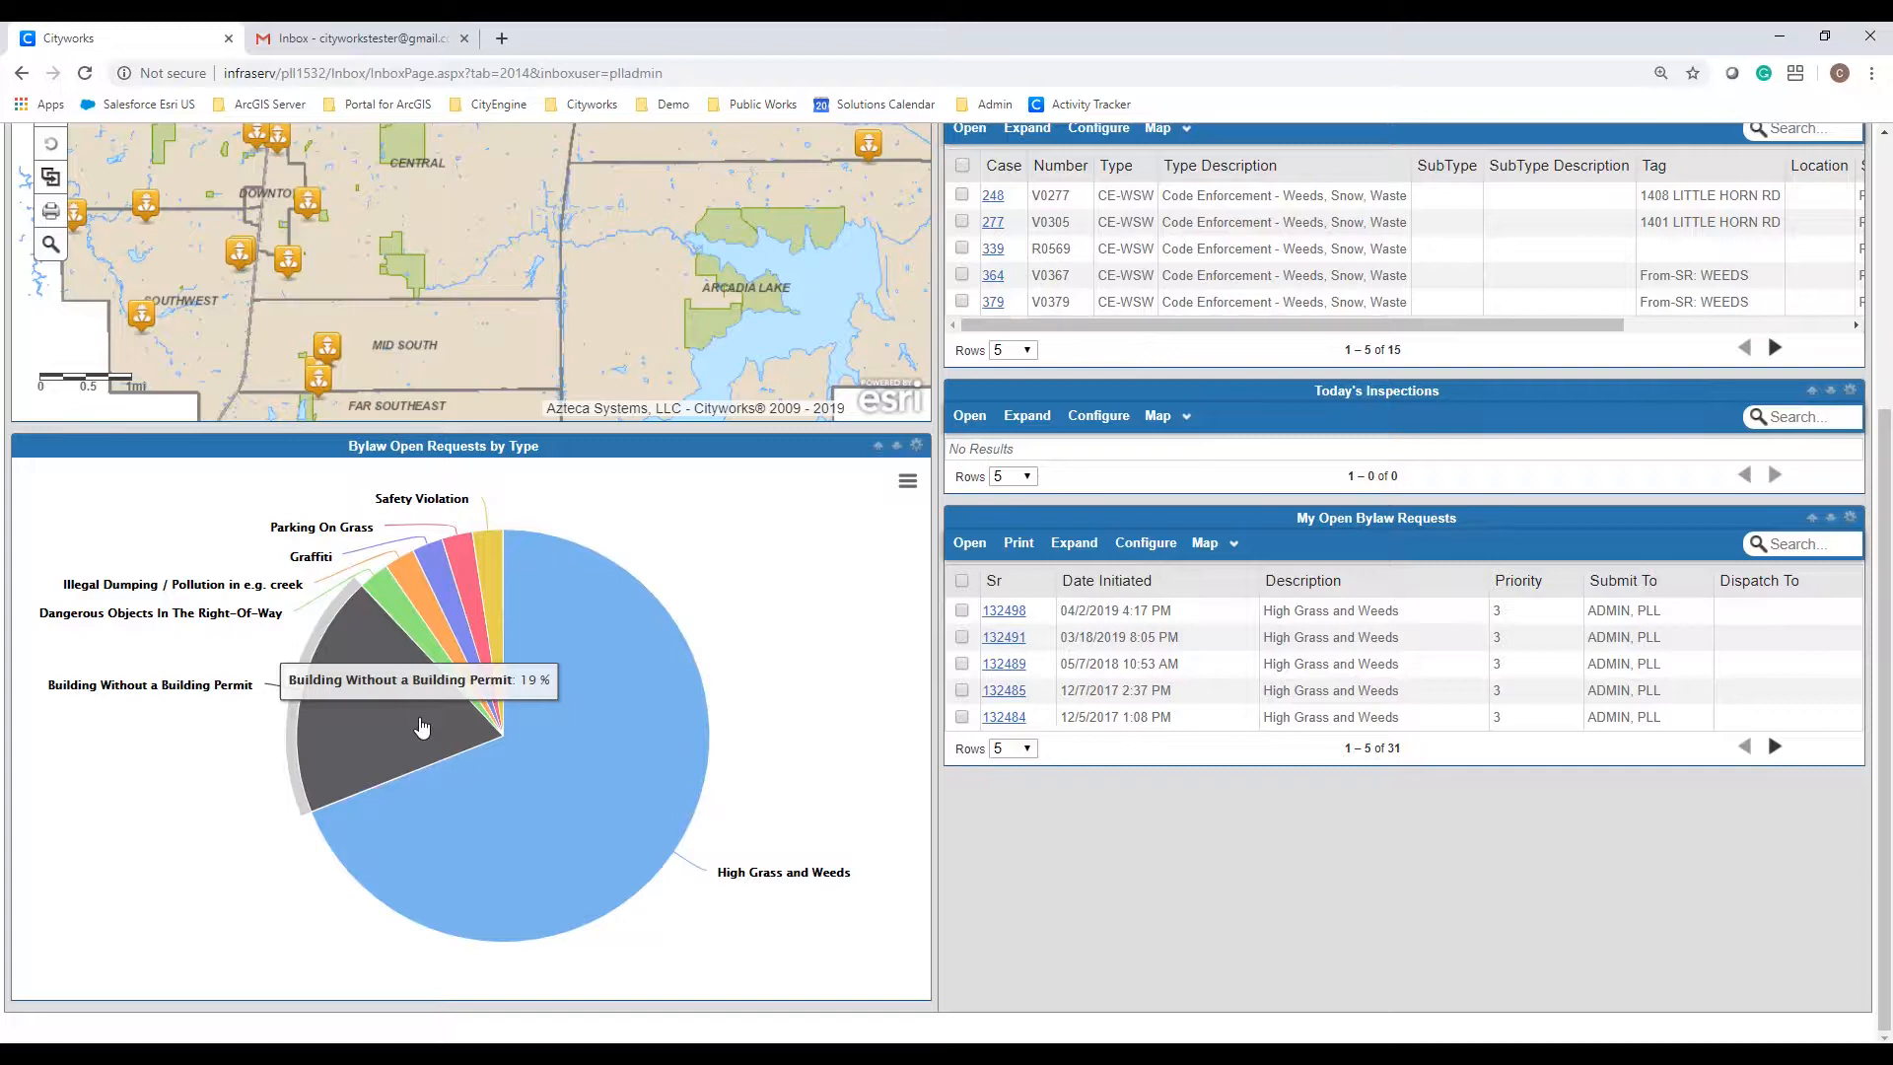
scroll(422, 726, up, 4)
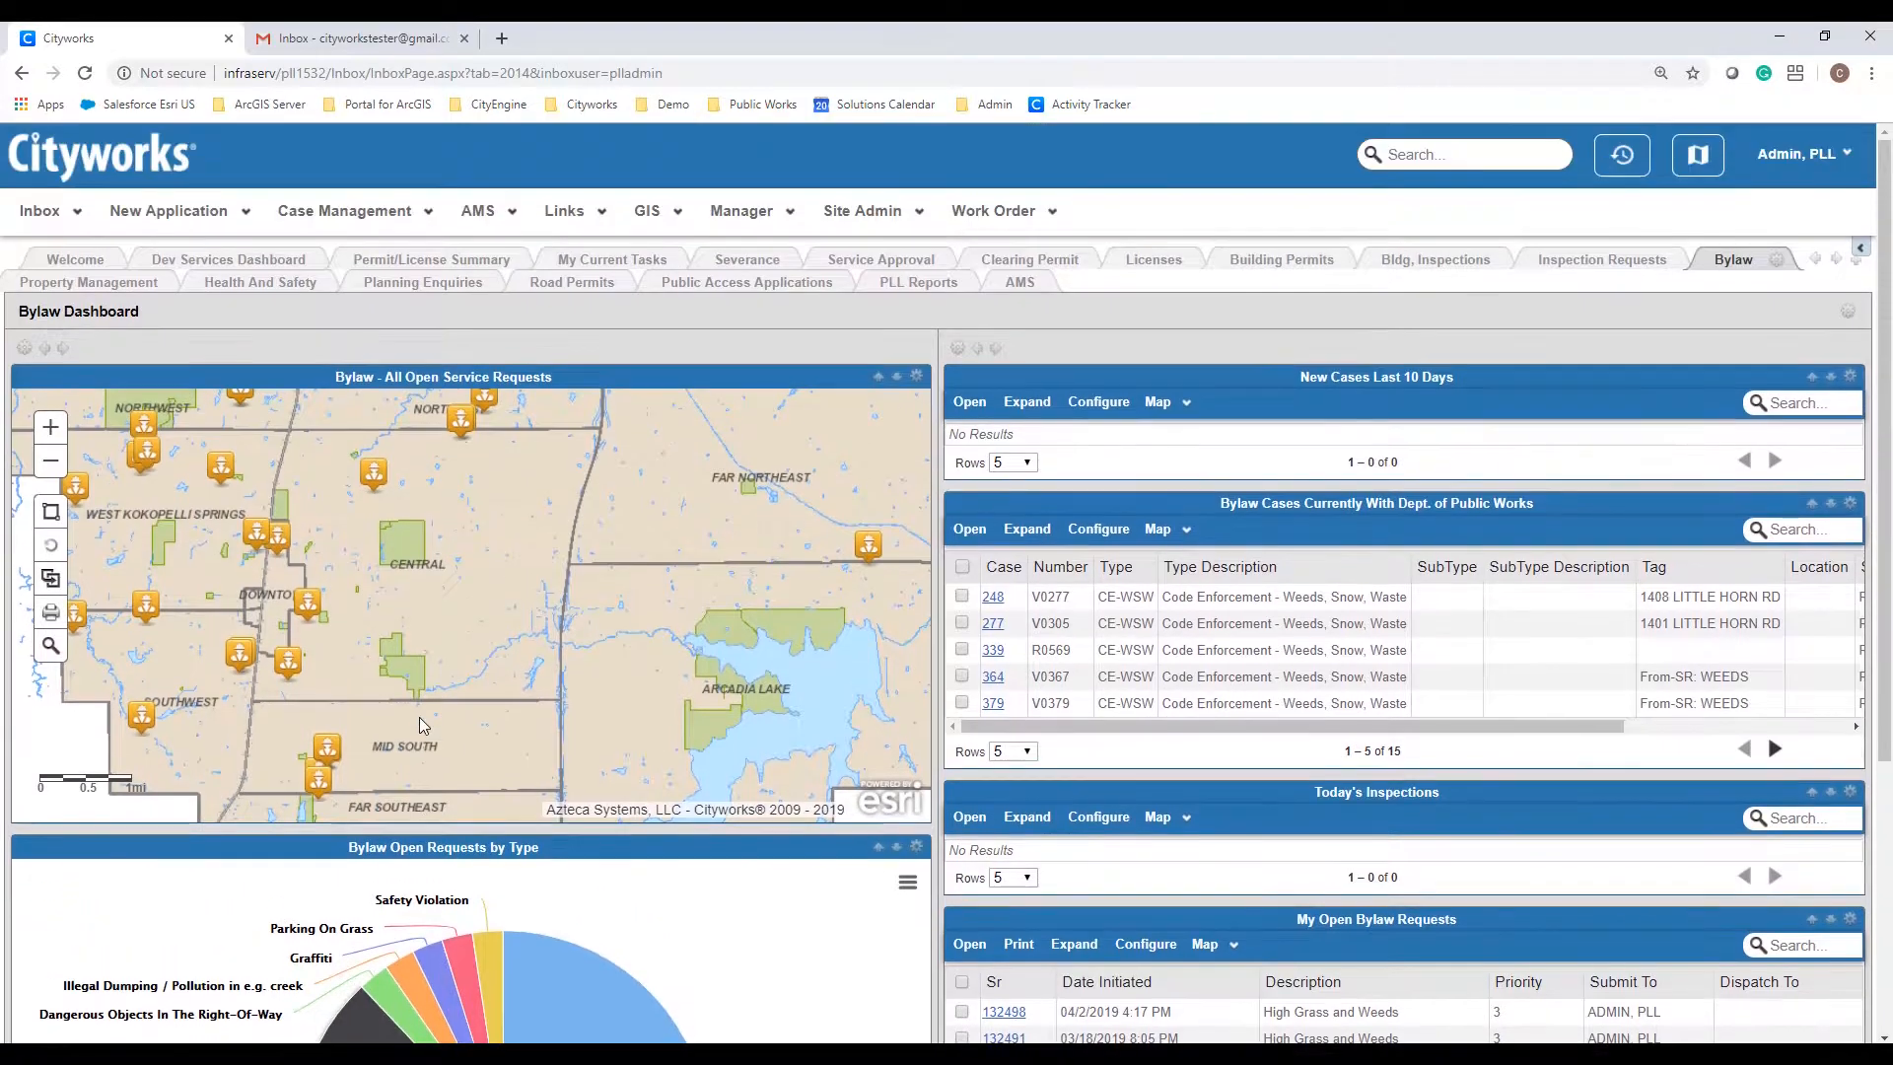
click(1275, 268)
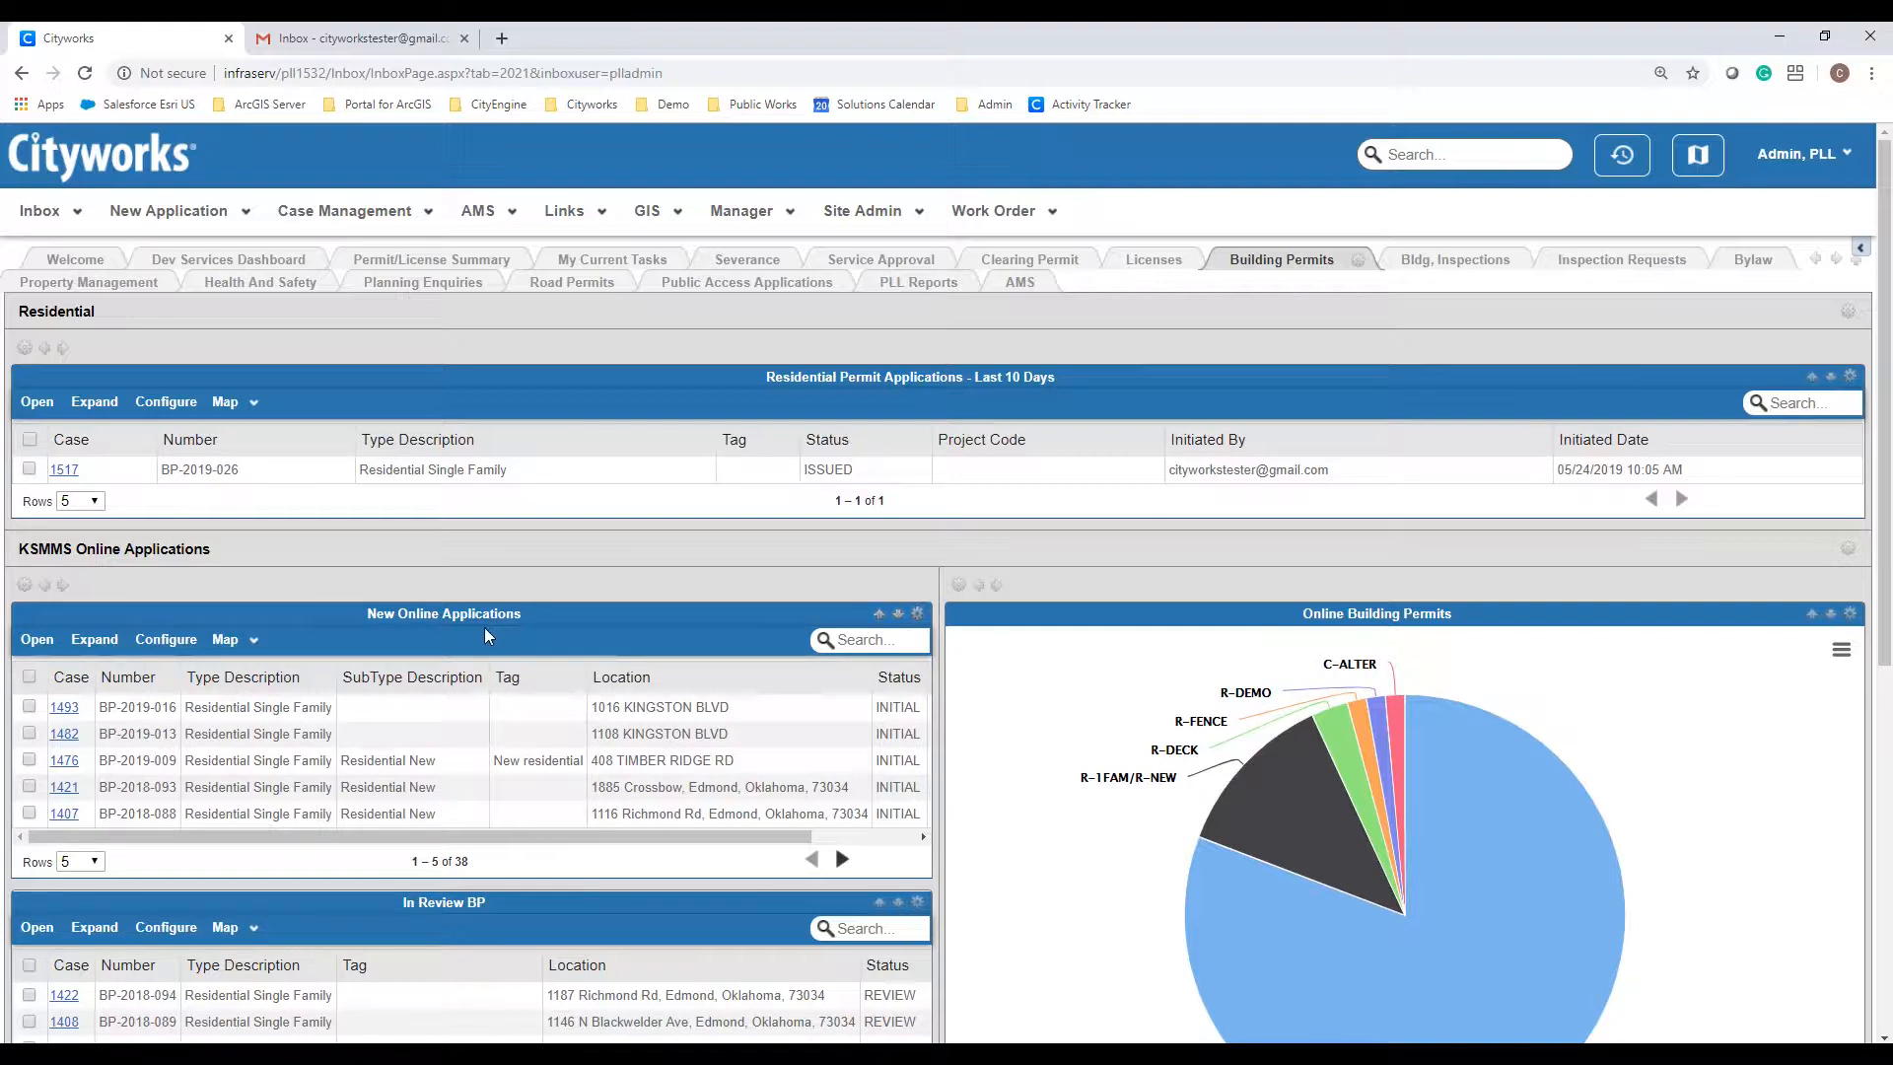
Step: Scroll through the In Review BP and Issued BP permit lists
scroll(483, 627, down, 3)
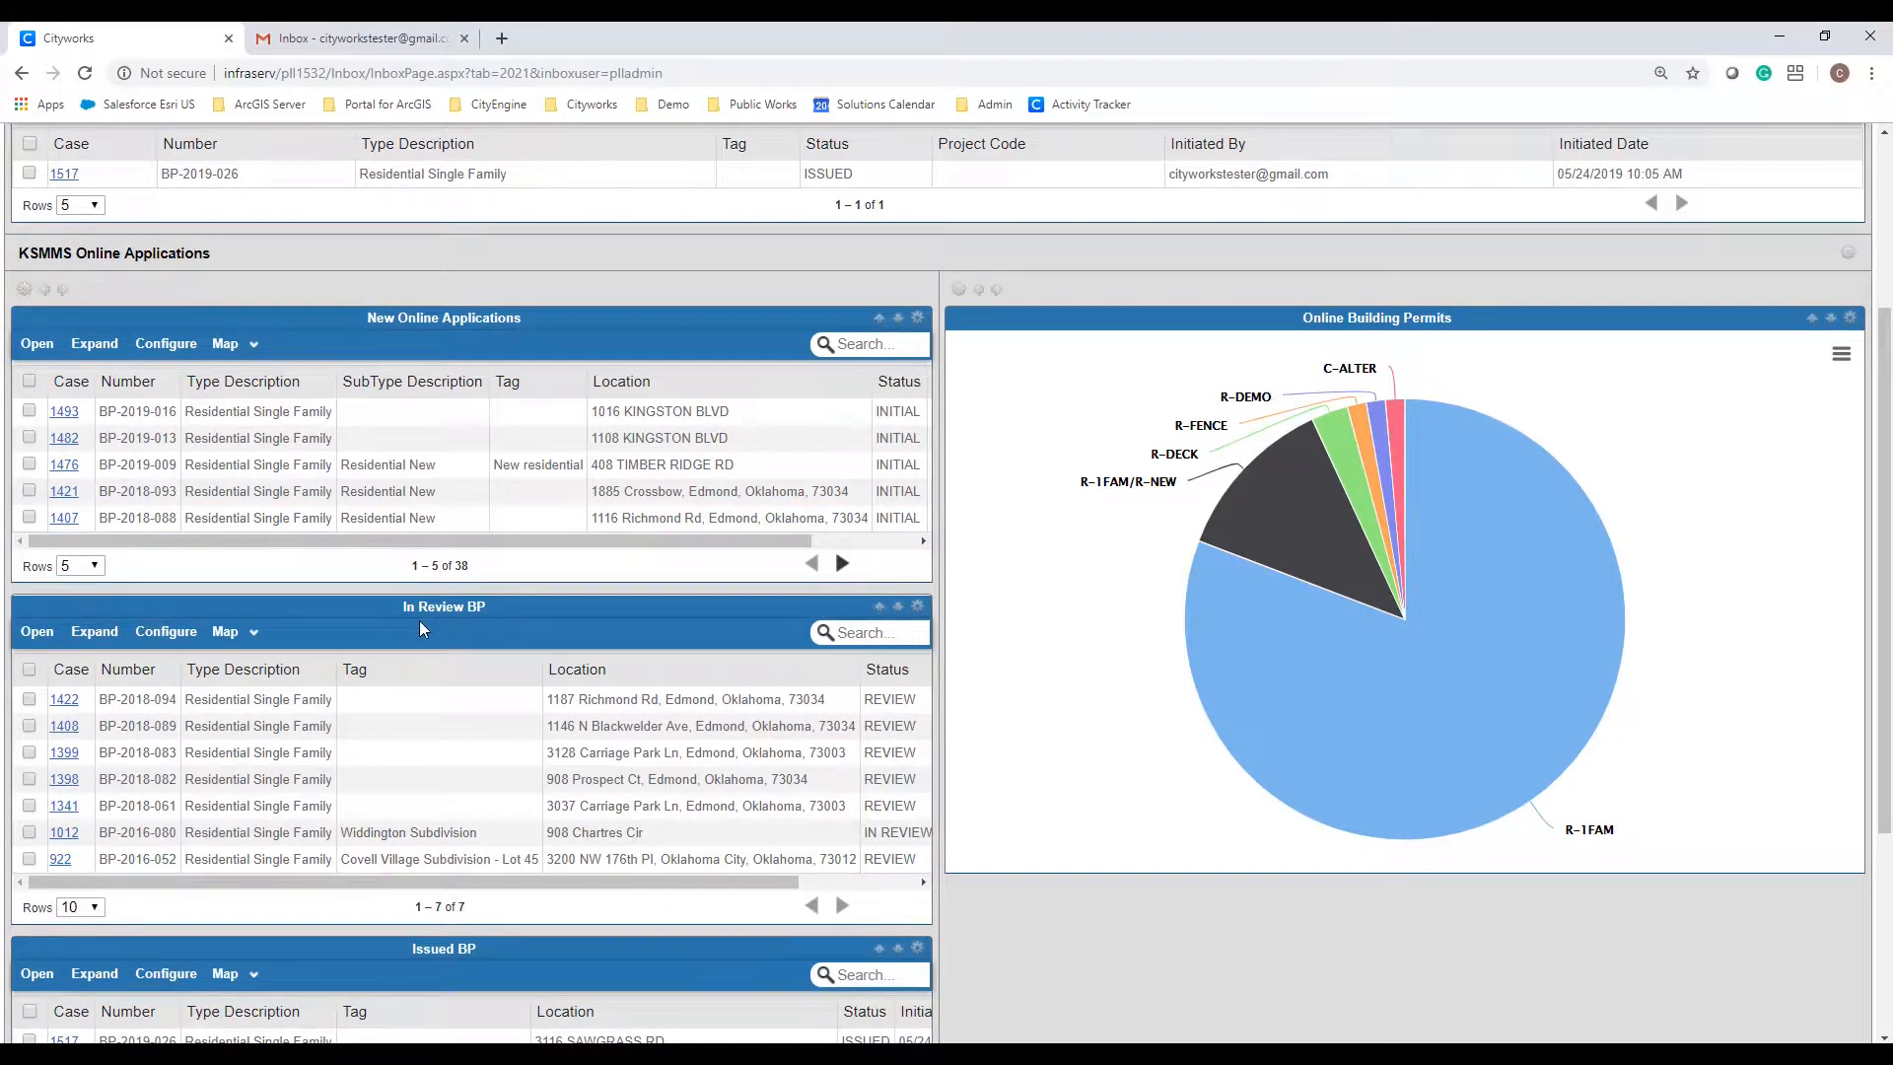
scroll(430, 617, down, 3)
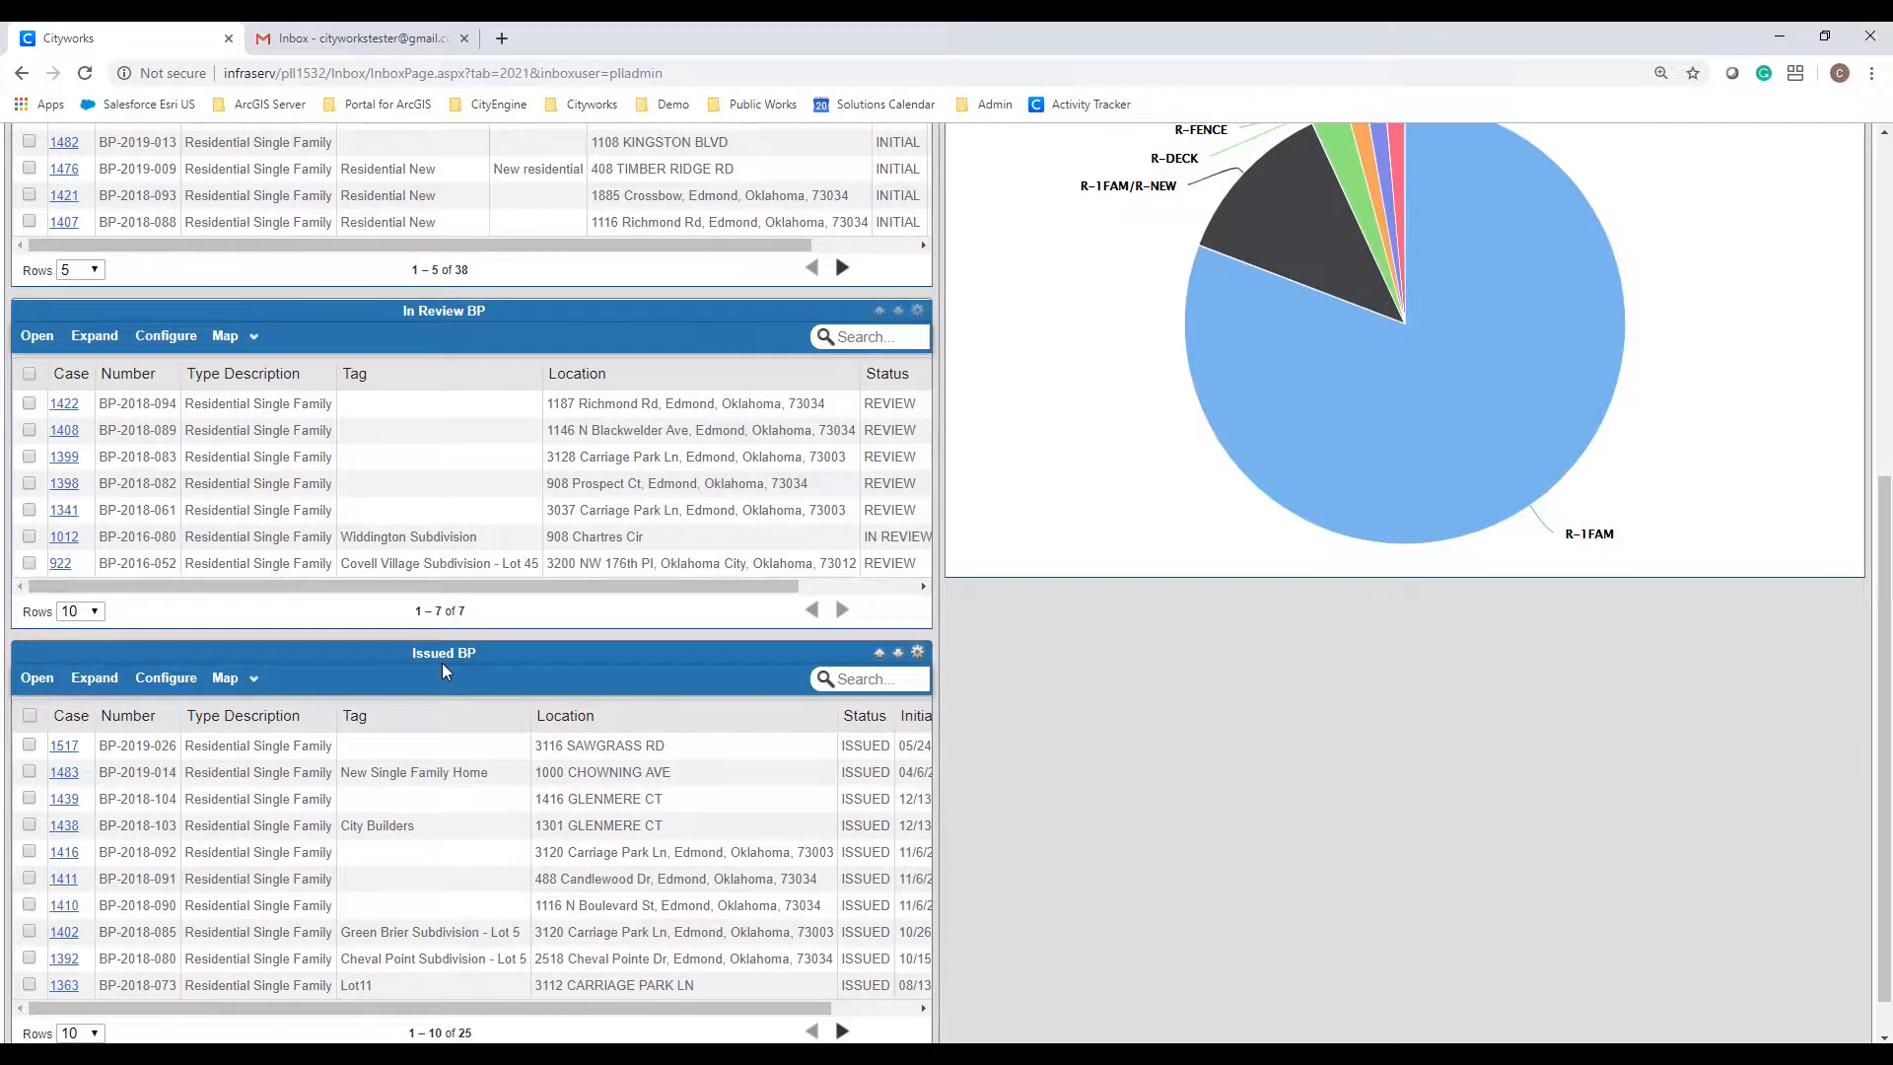
scroll(442, 662, up, 2)
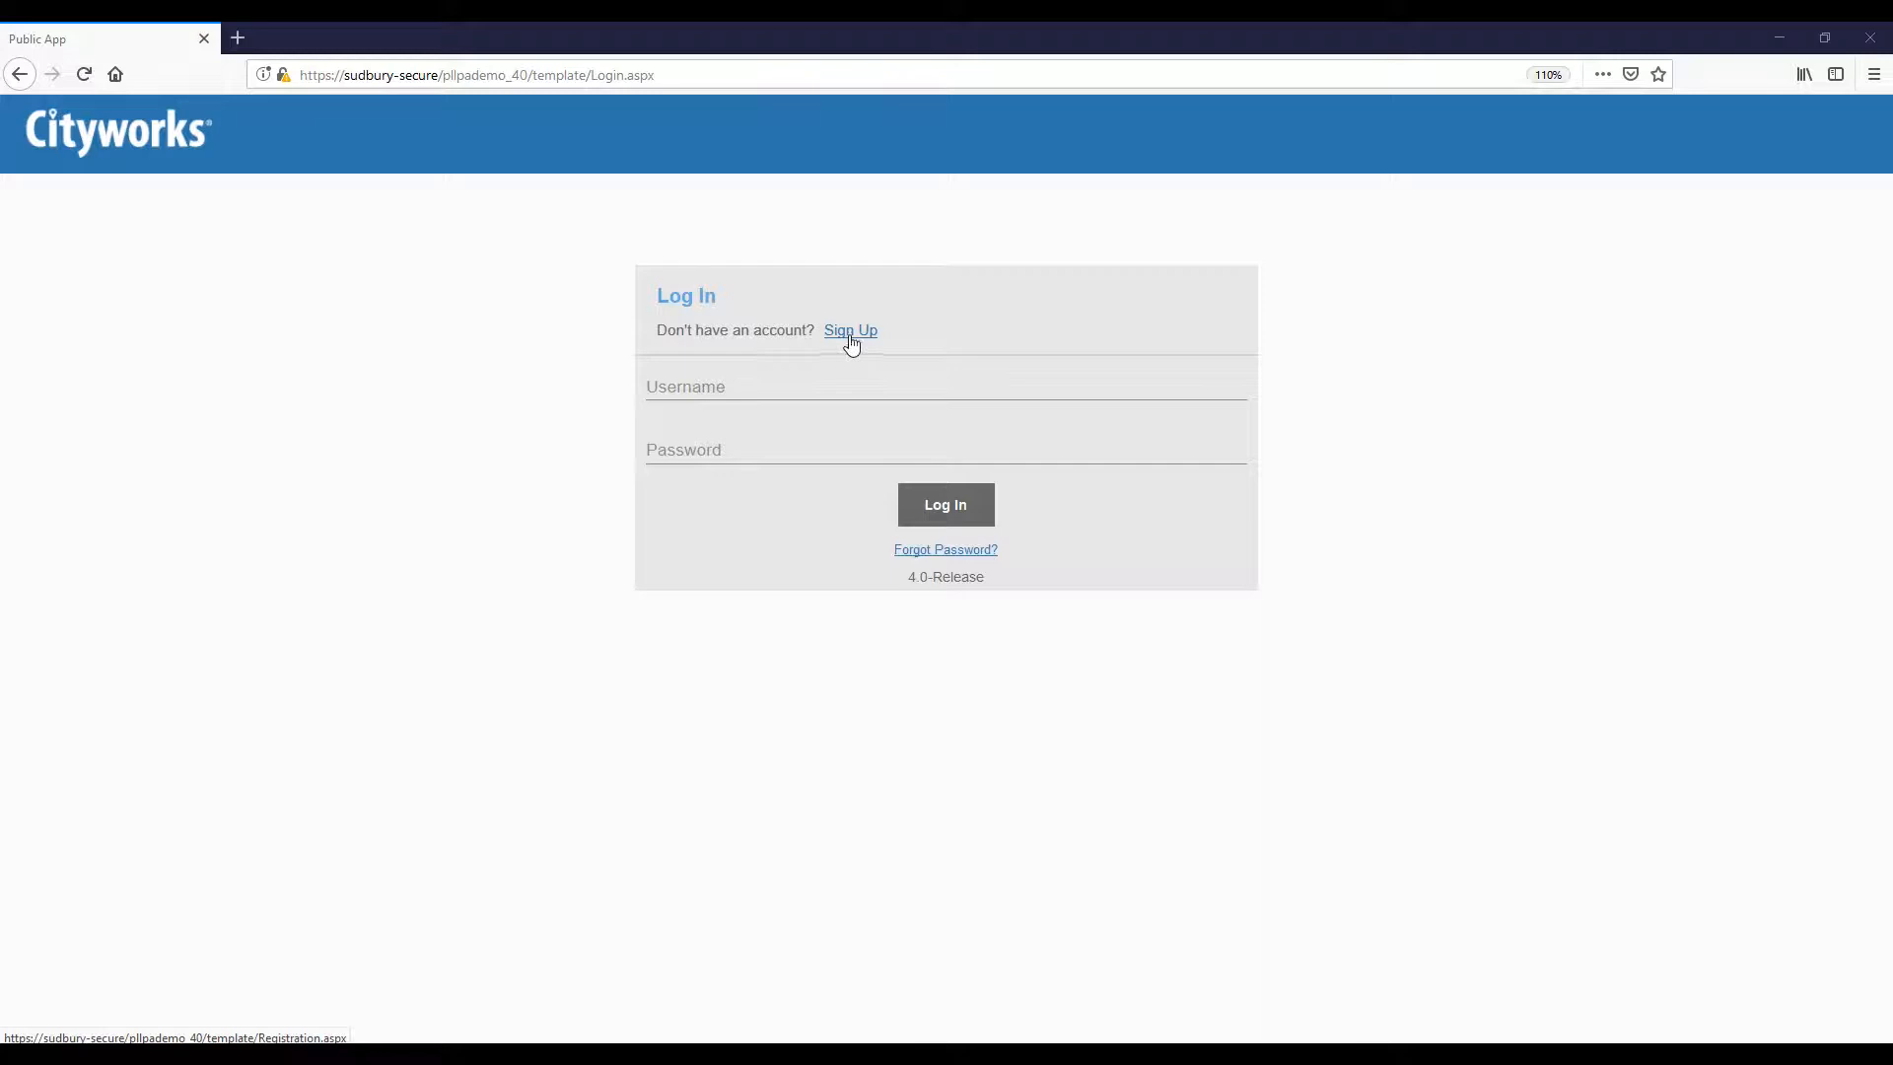
Step: Log in to Public Access with the applicant's e-mail address and password, correcting a typo
click(796, 379)
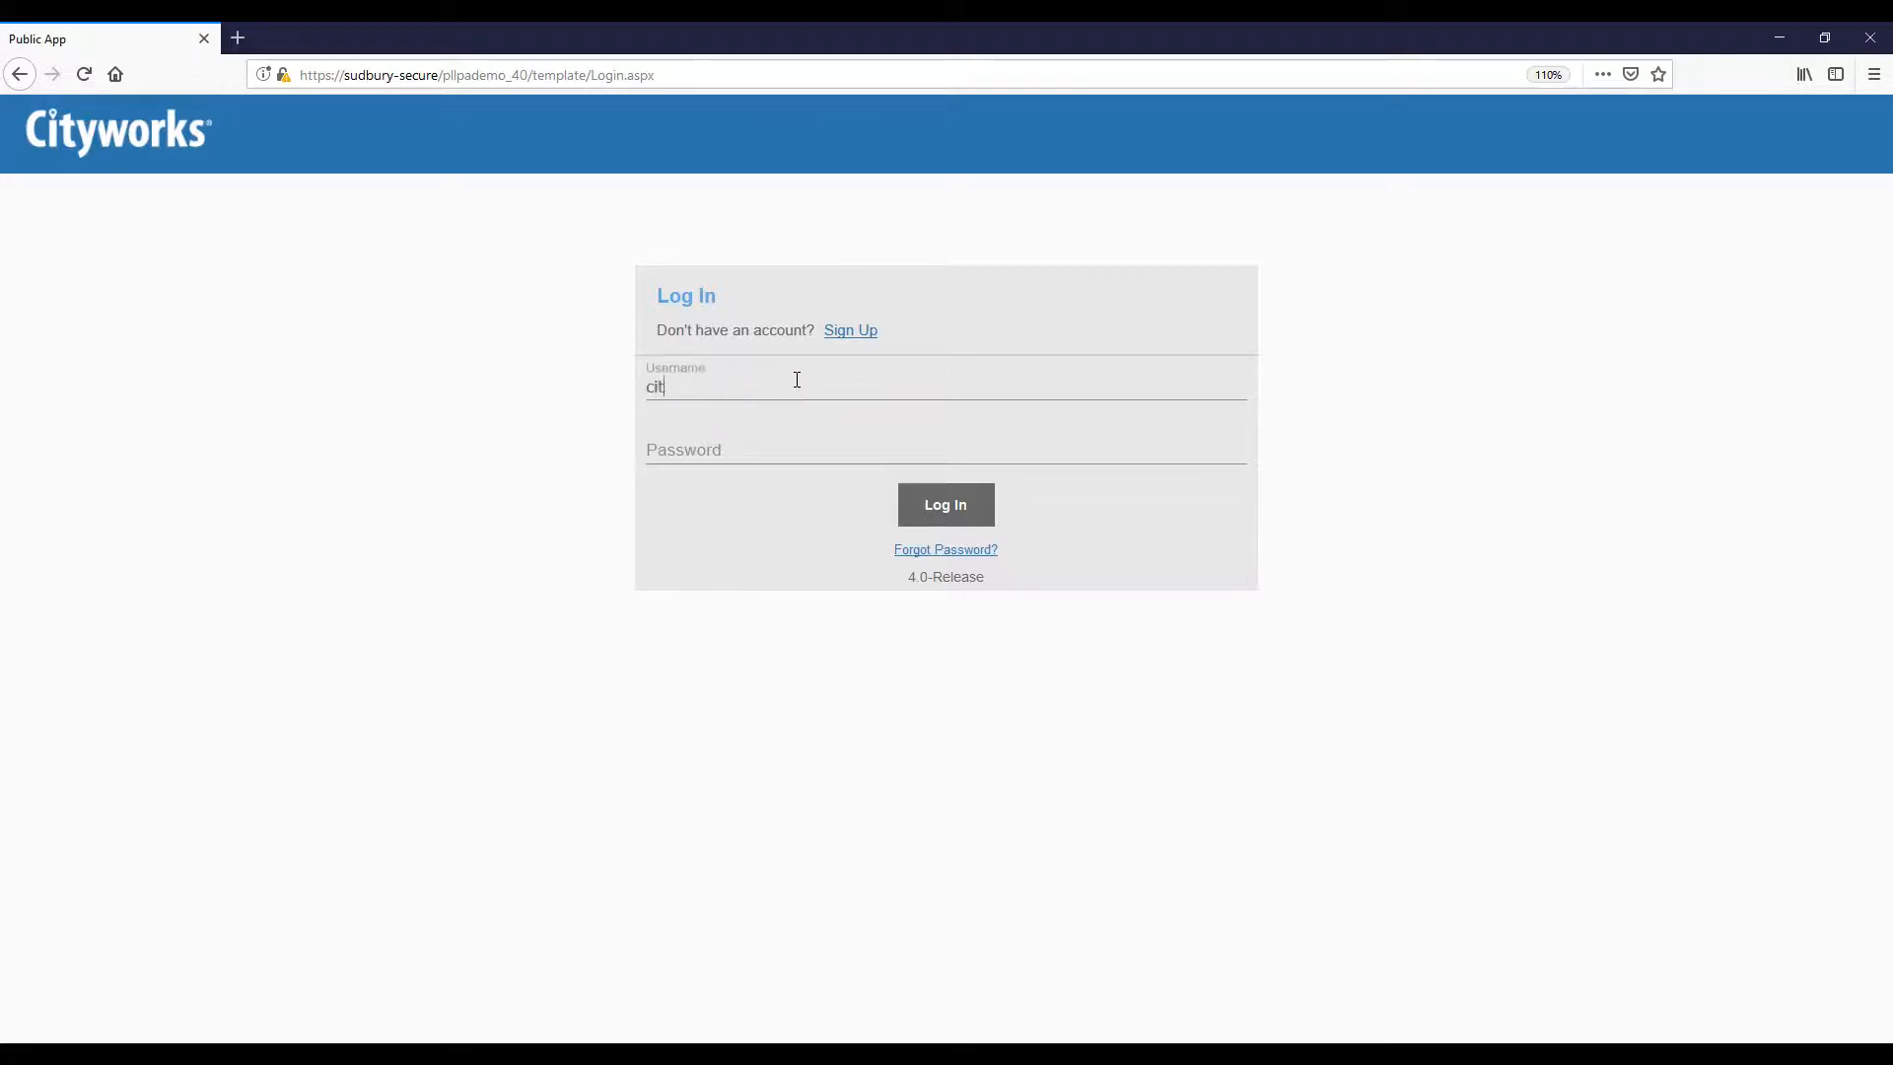
key(Tab)
text(********)
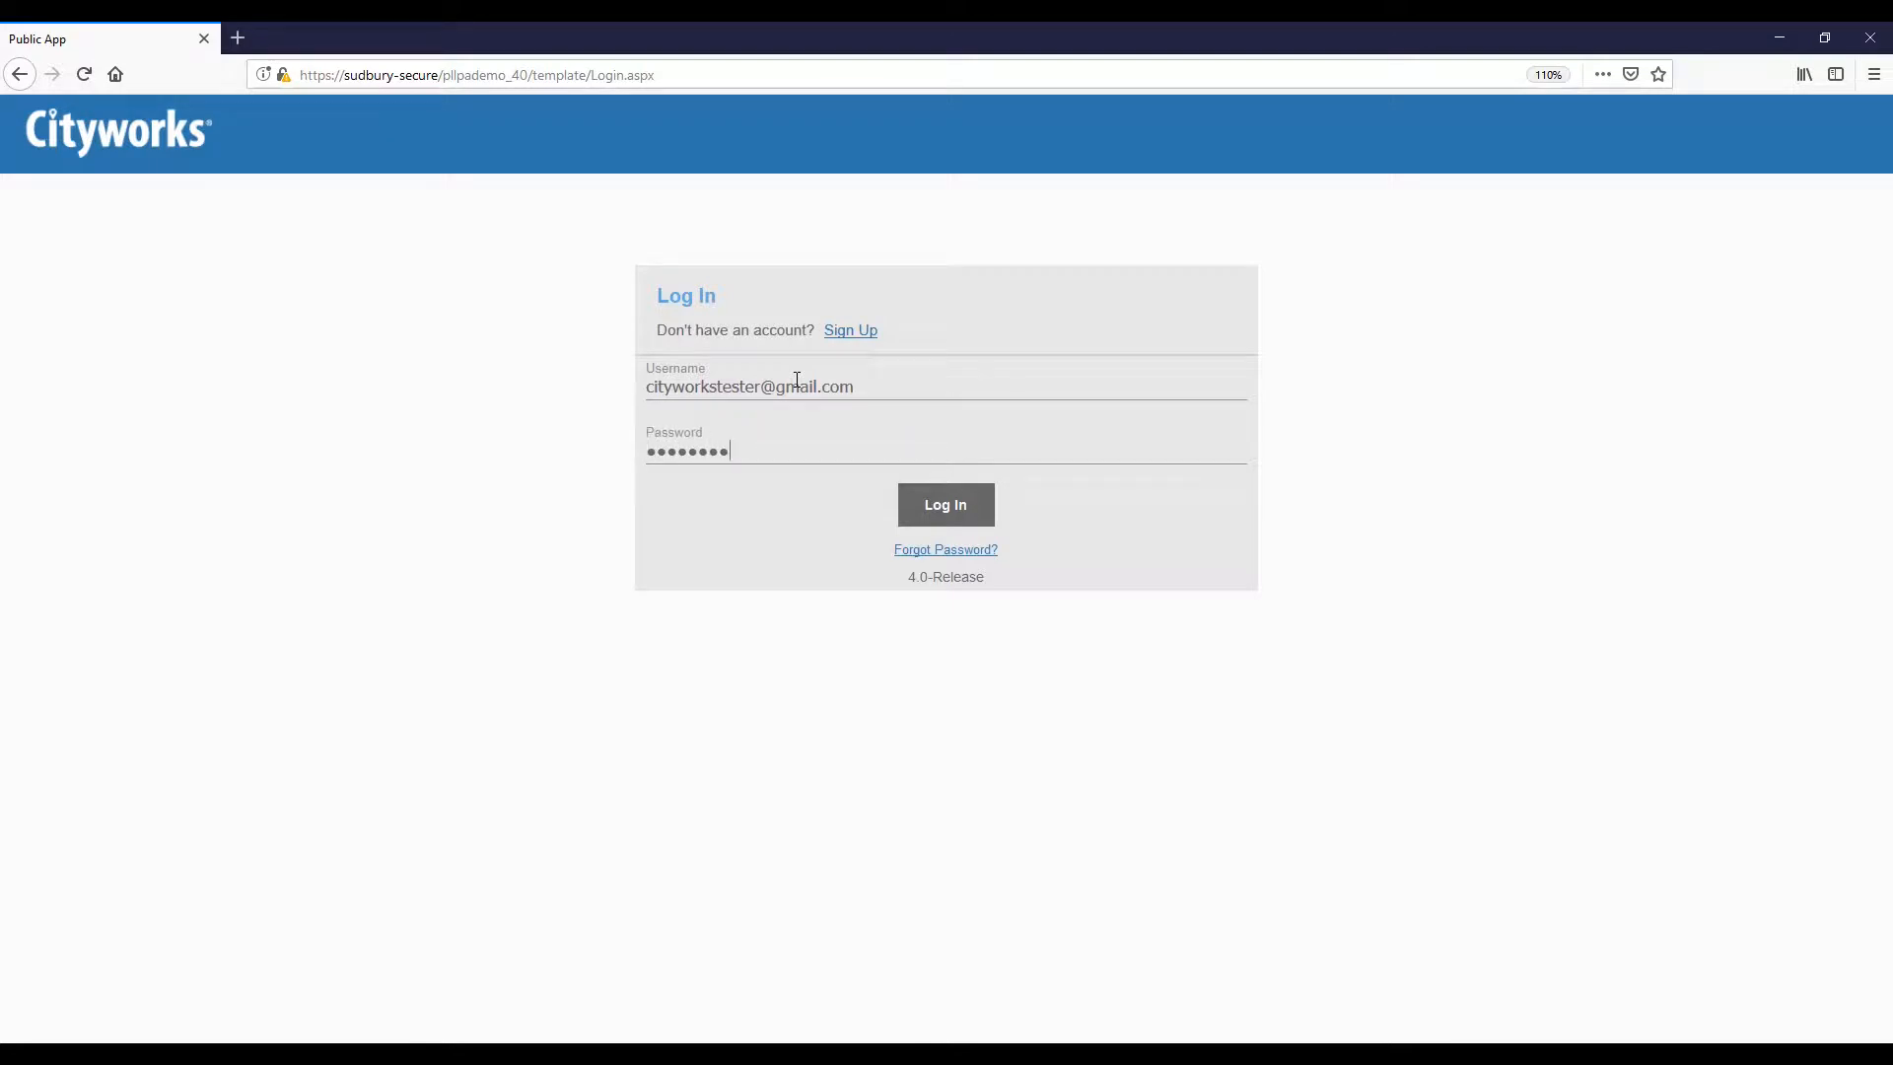
key(Return)
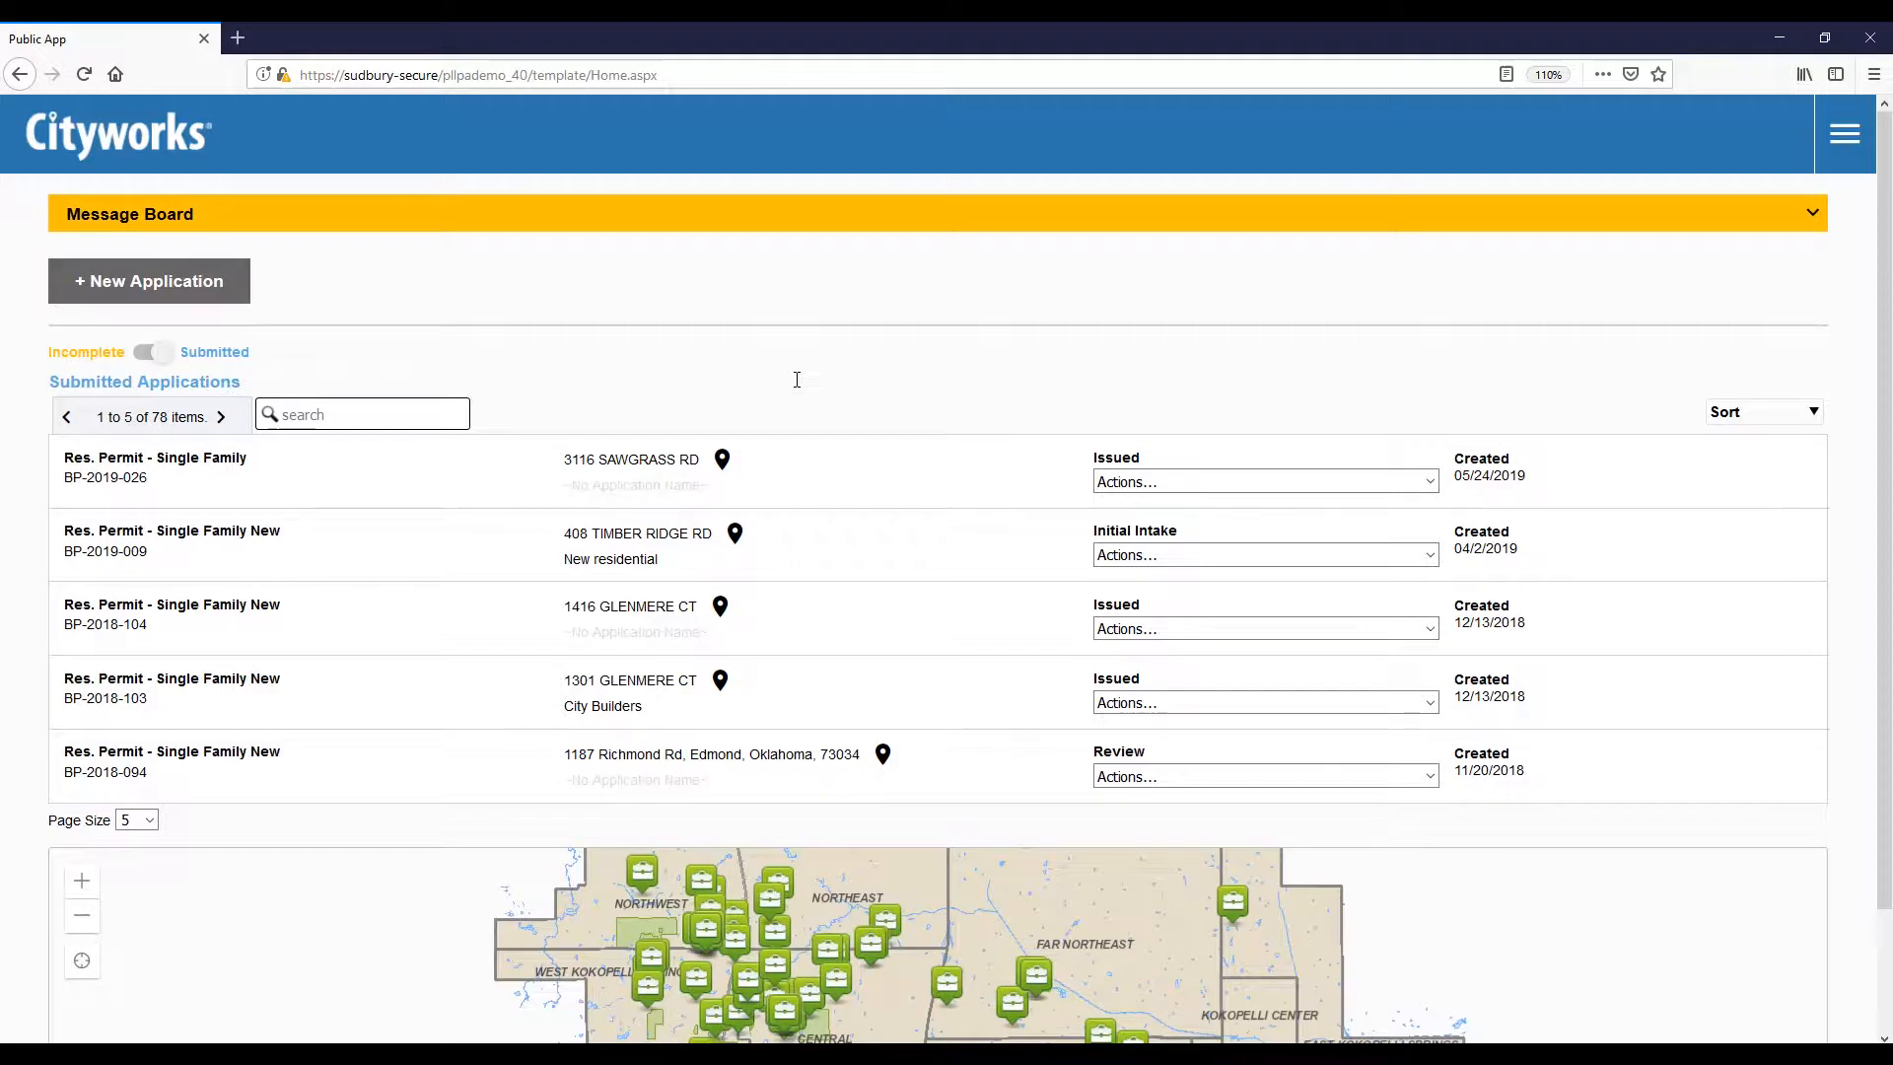
Step: Expand the Message Board to reveal its two building permit notices and scroll down
click(804, 227)
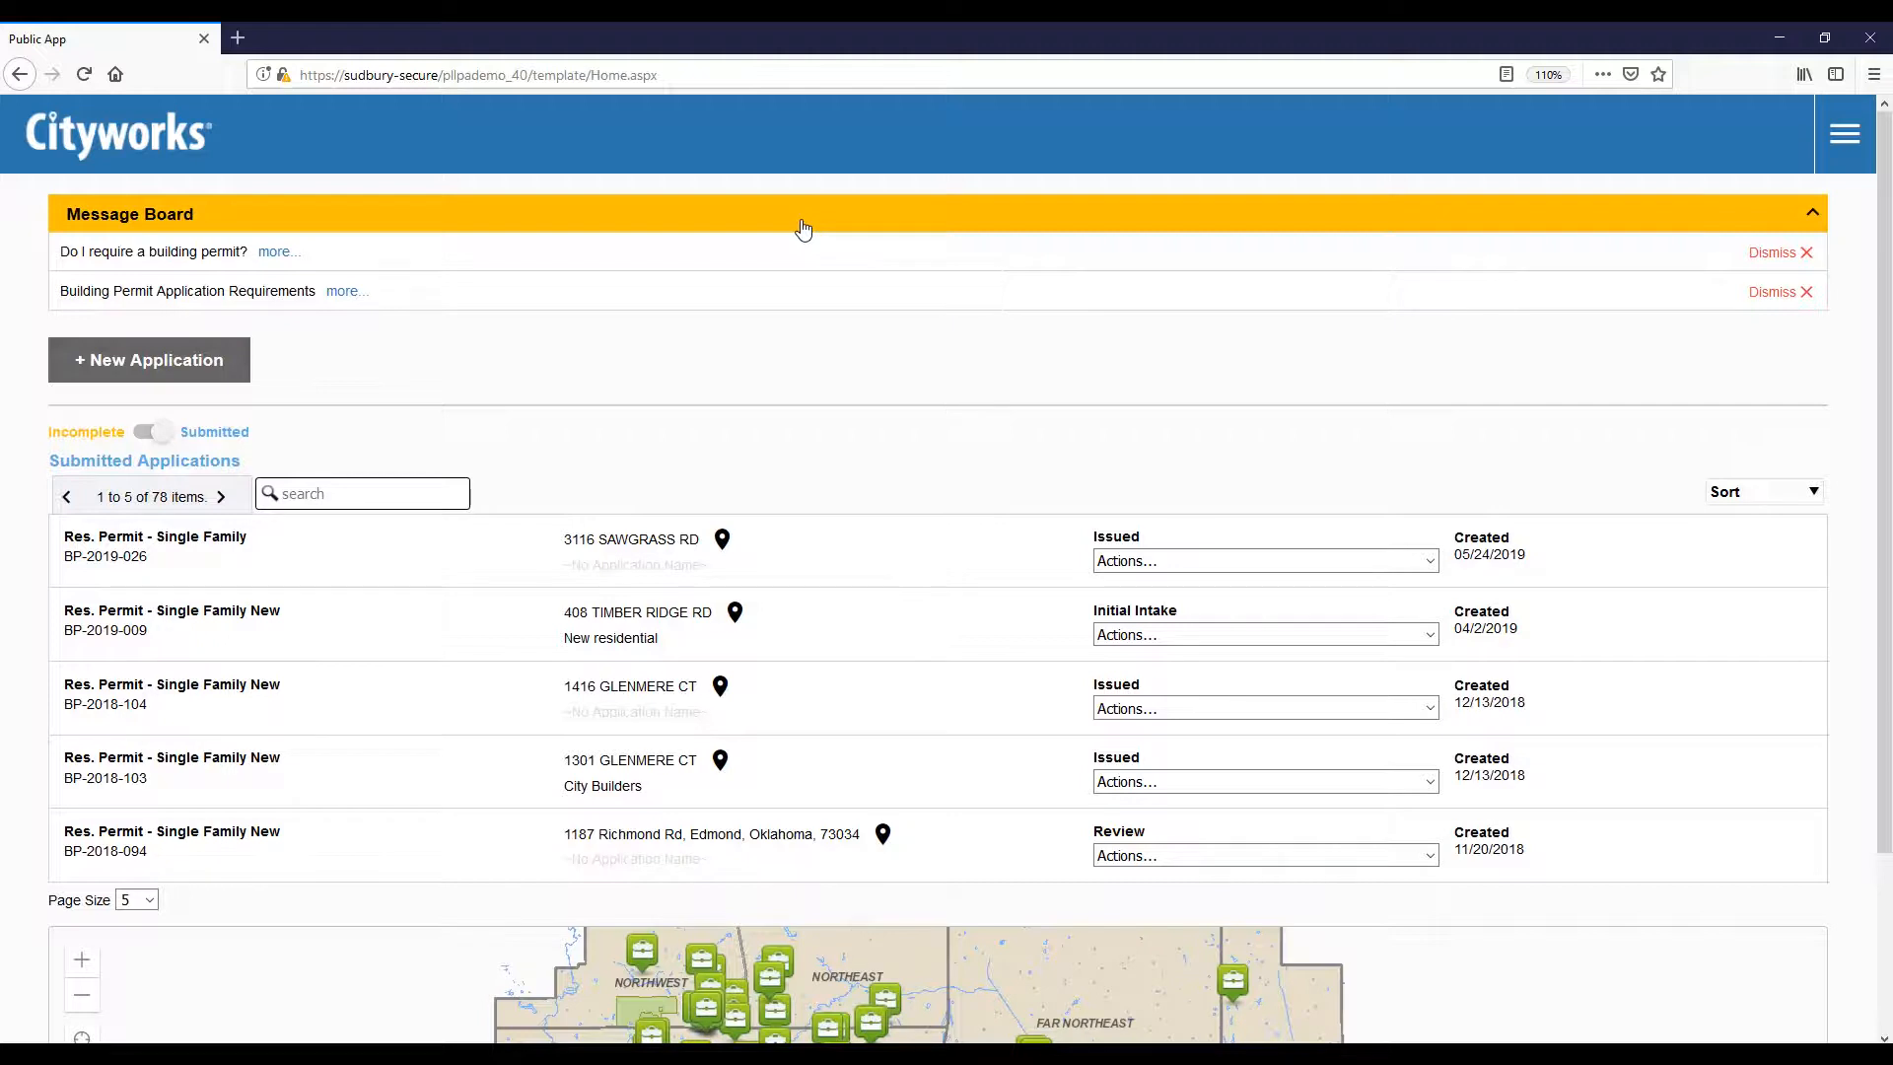
scroll(803, 229, down, 4)
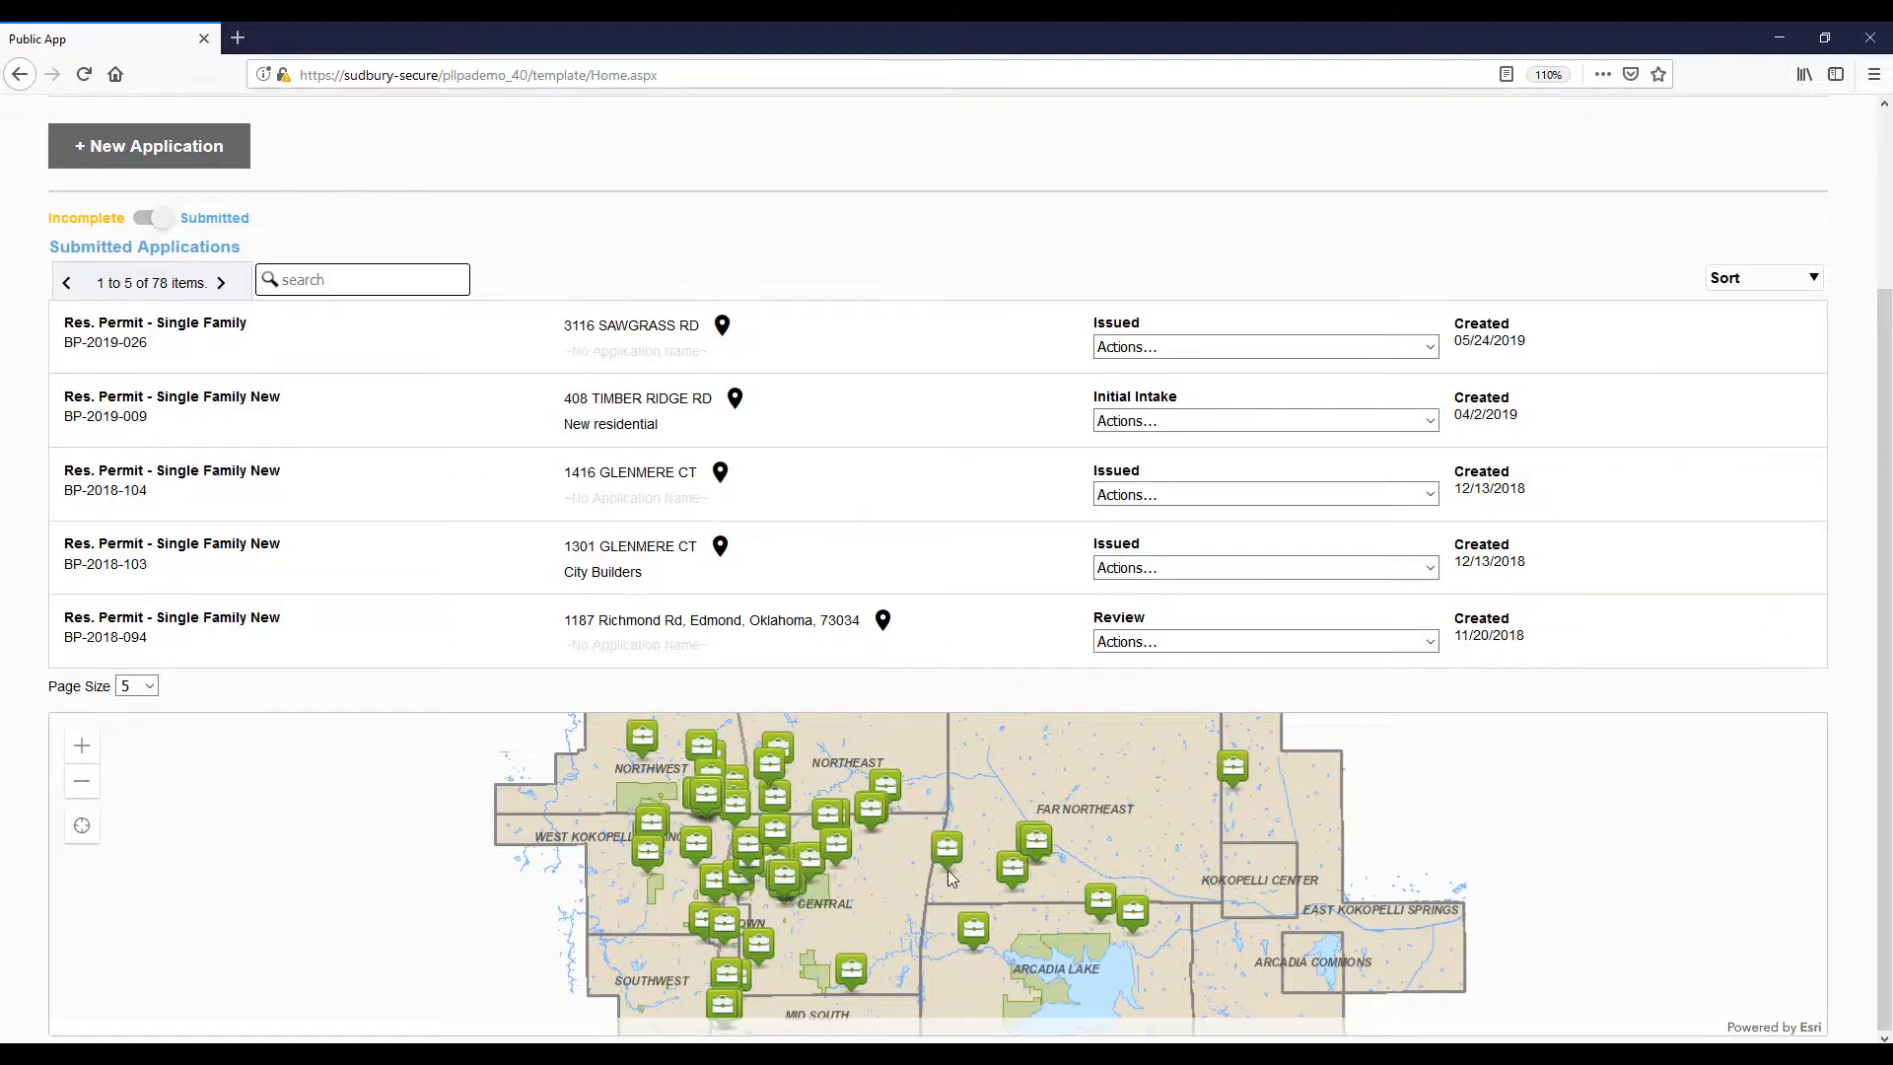
Step: Show map Application Info for BP-2016-056, then list the actions for permit BP-2019-026
scroll(949, 875, up, 2)
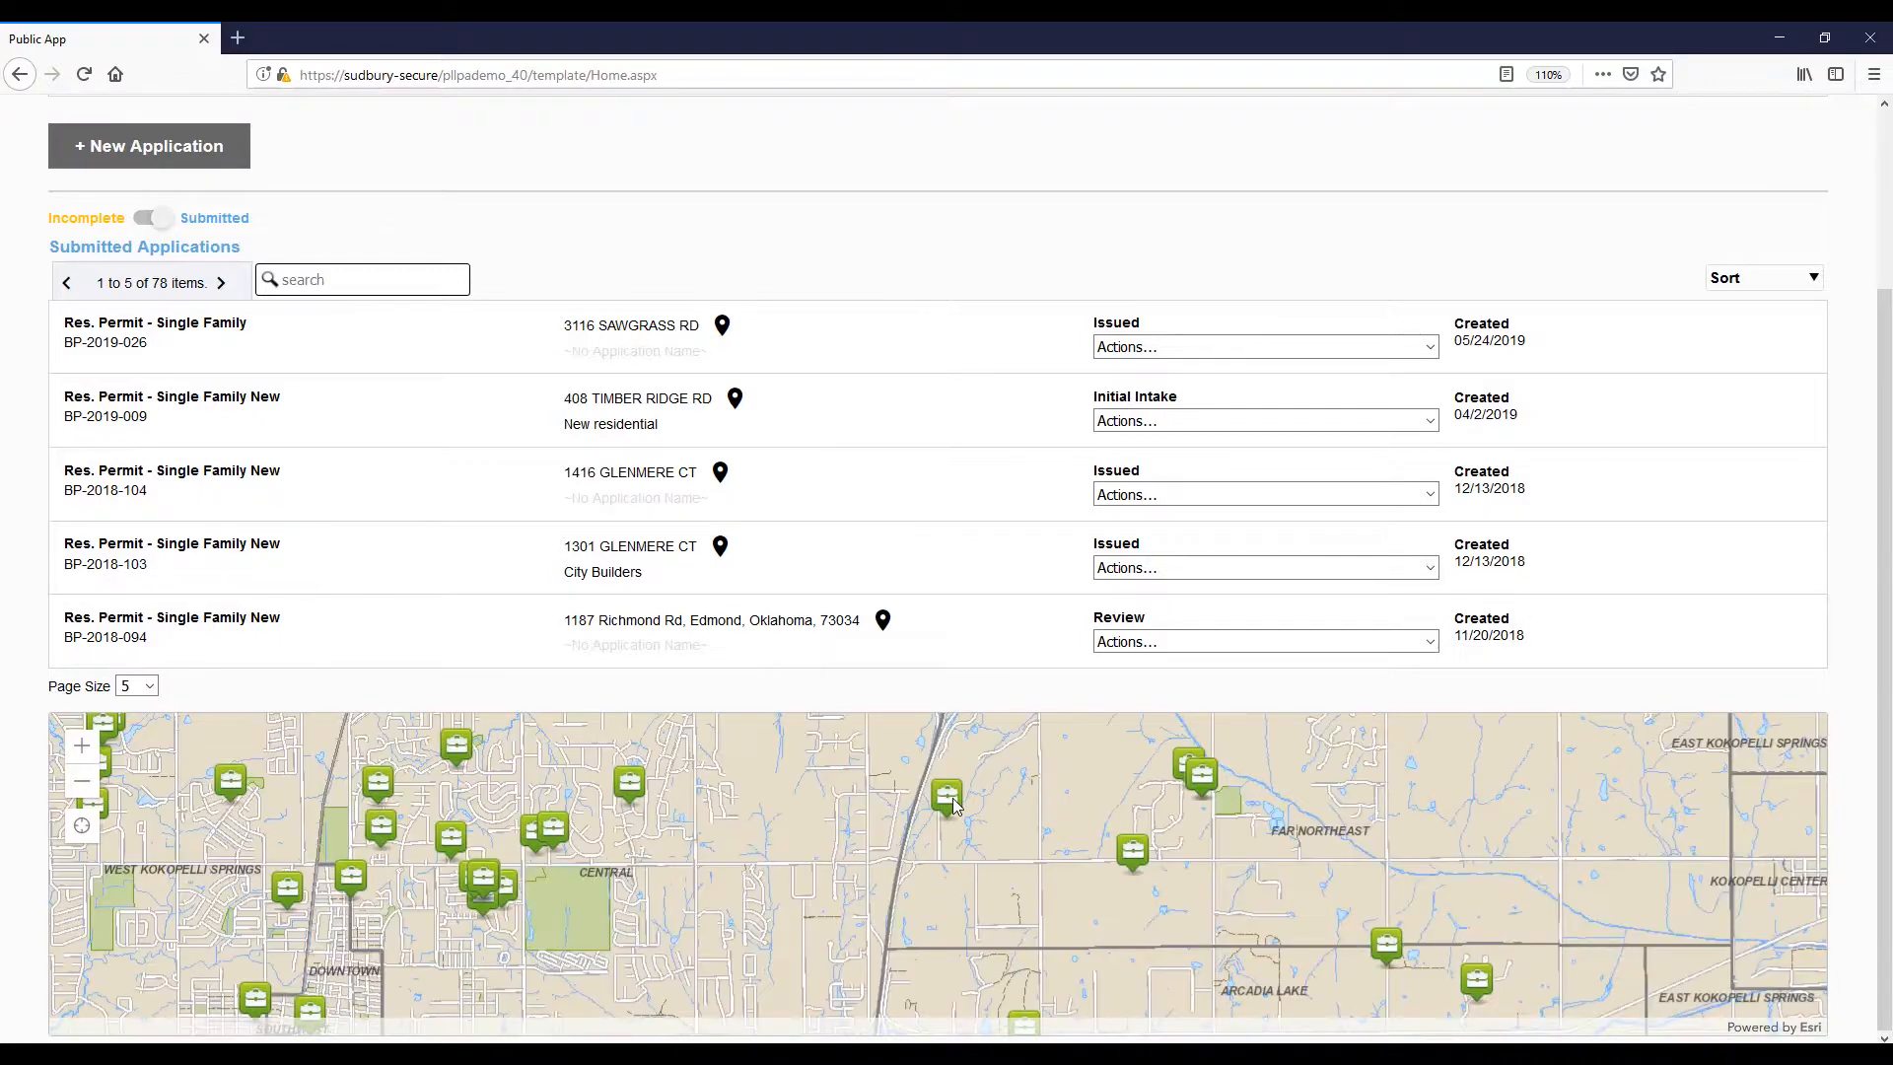
click(1128, 854)
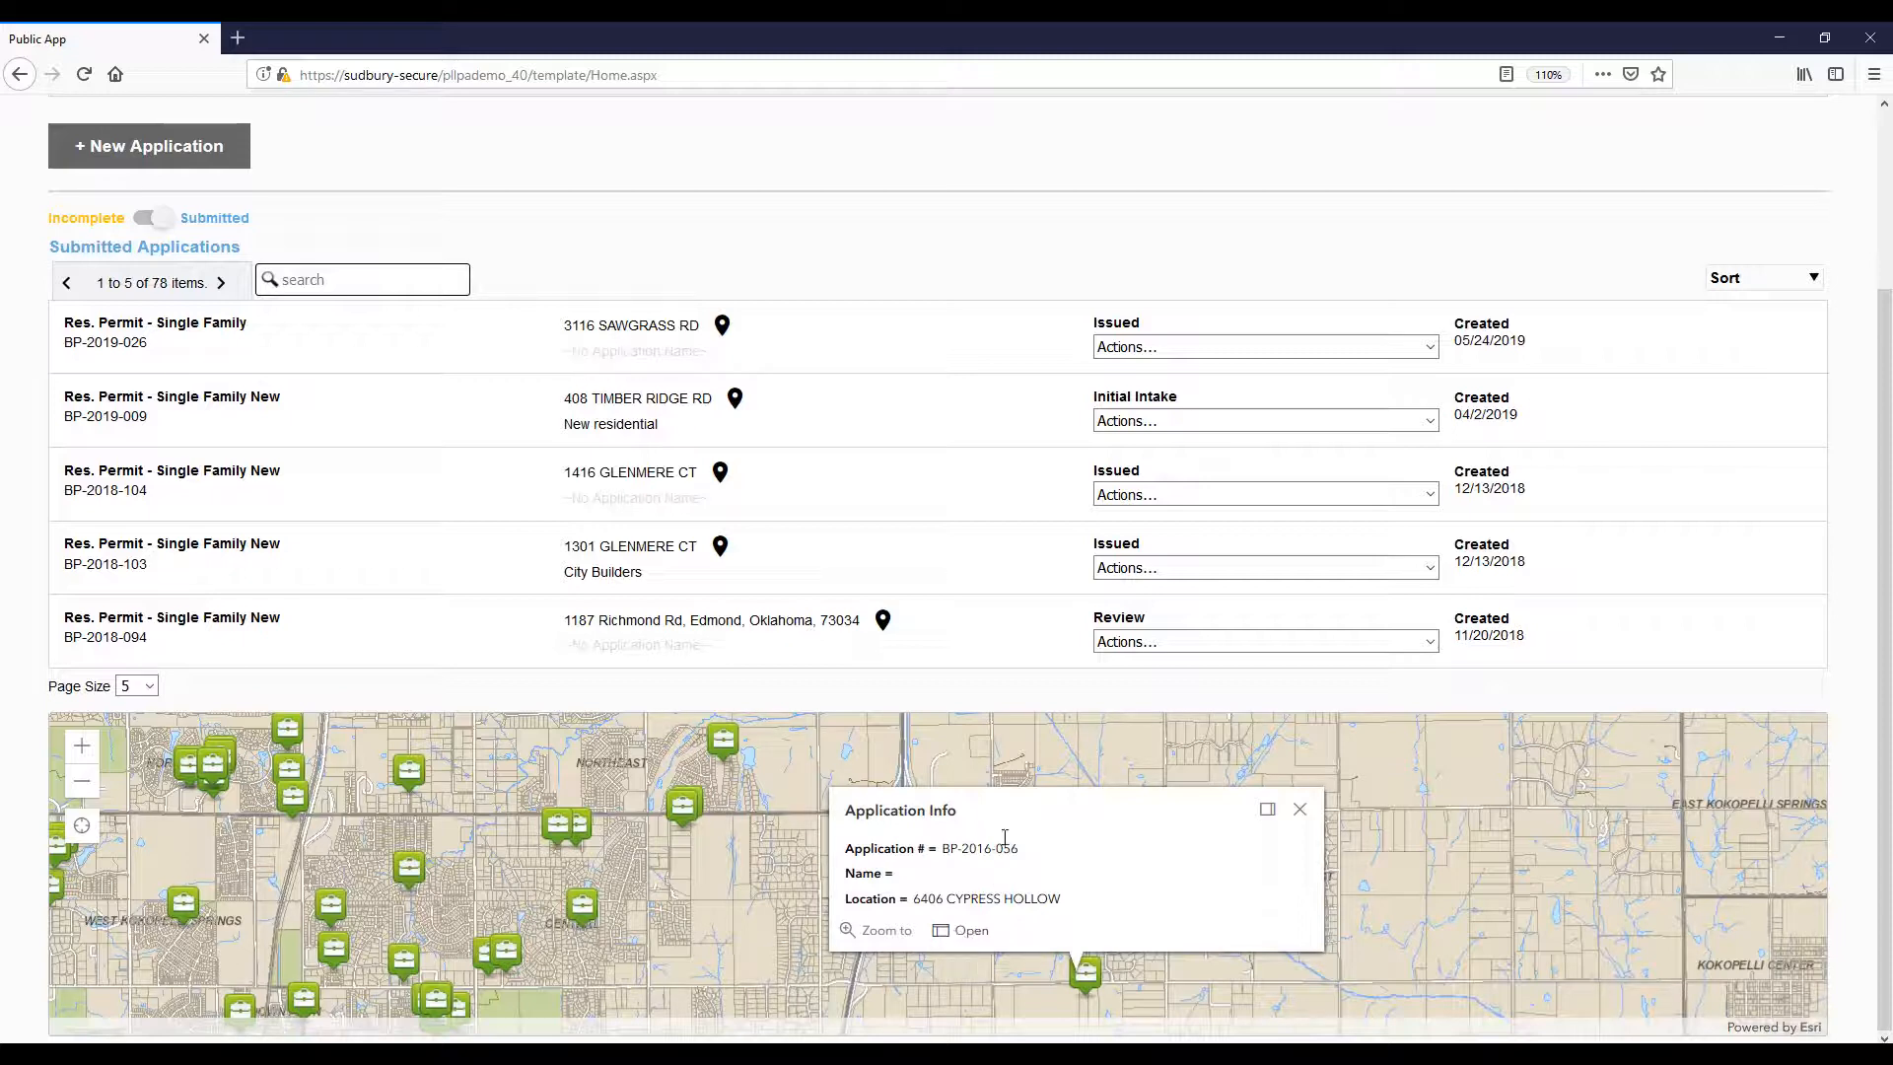
click(1277, 350)
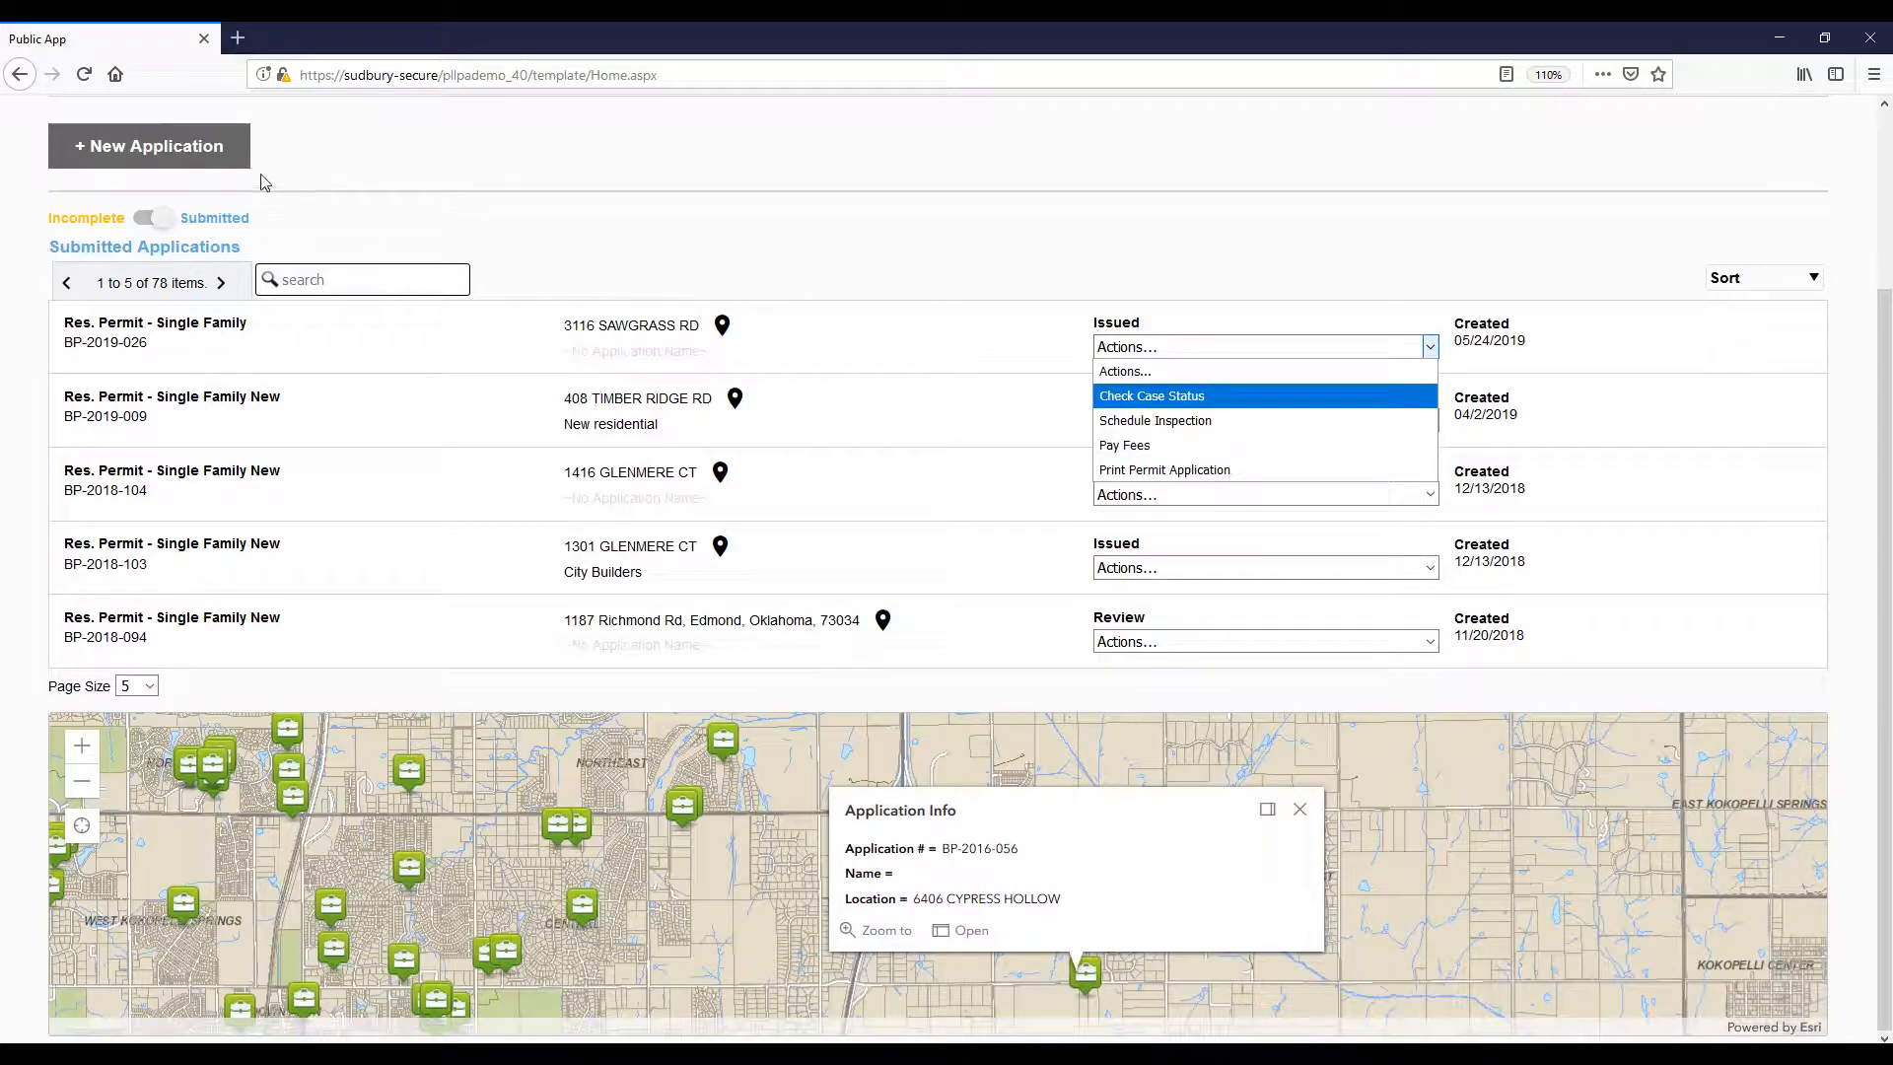
Step: Start a new application to display the Commercial, Residential, Road Occupancy and Severance categories
click(205, 170)
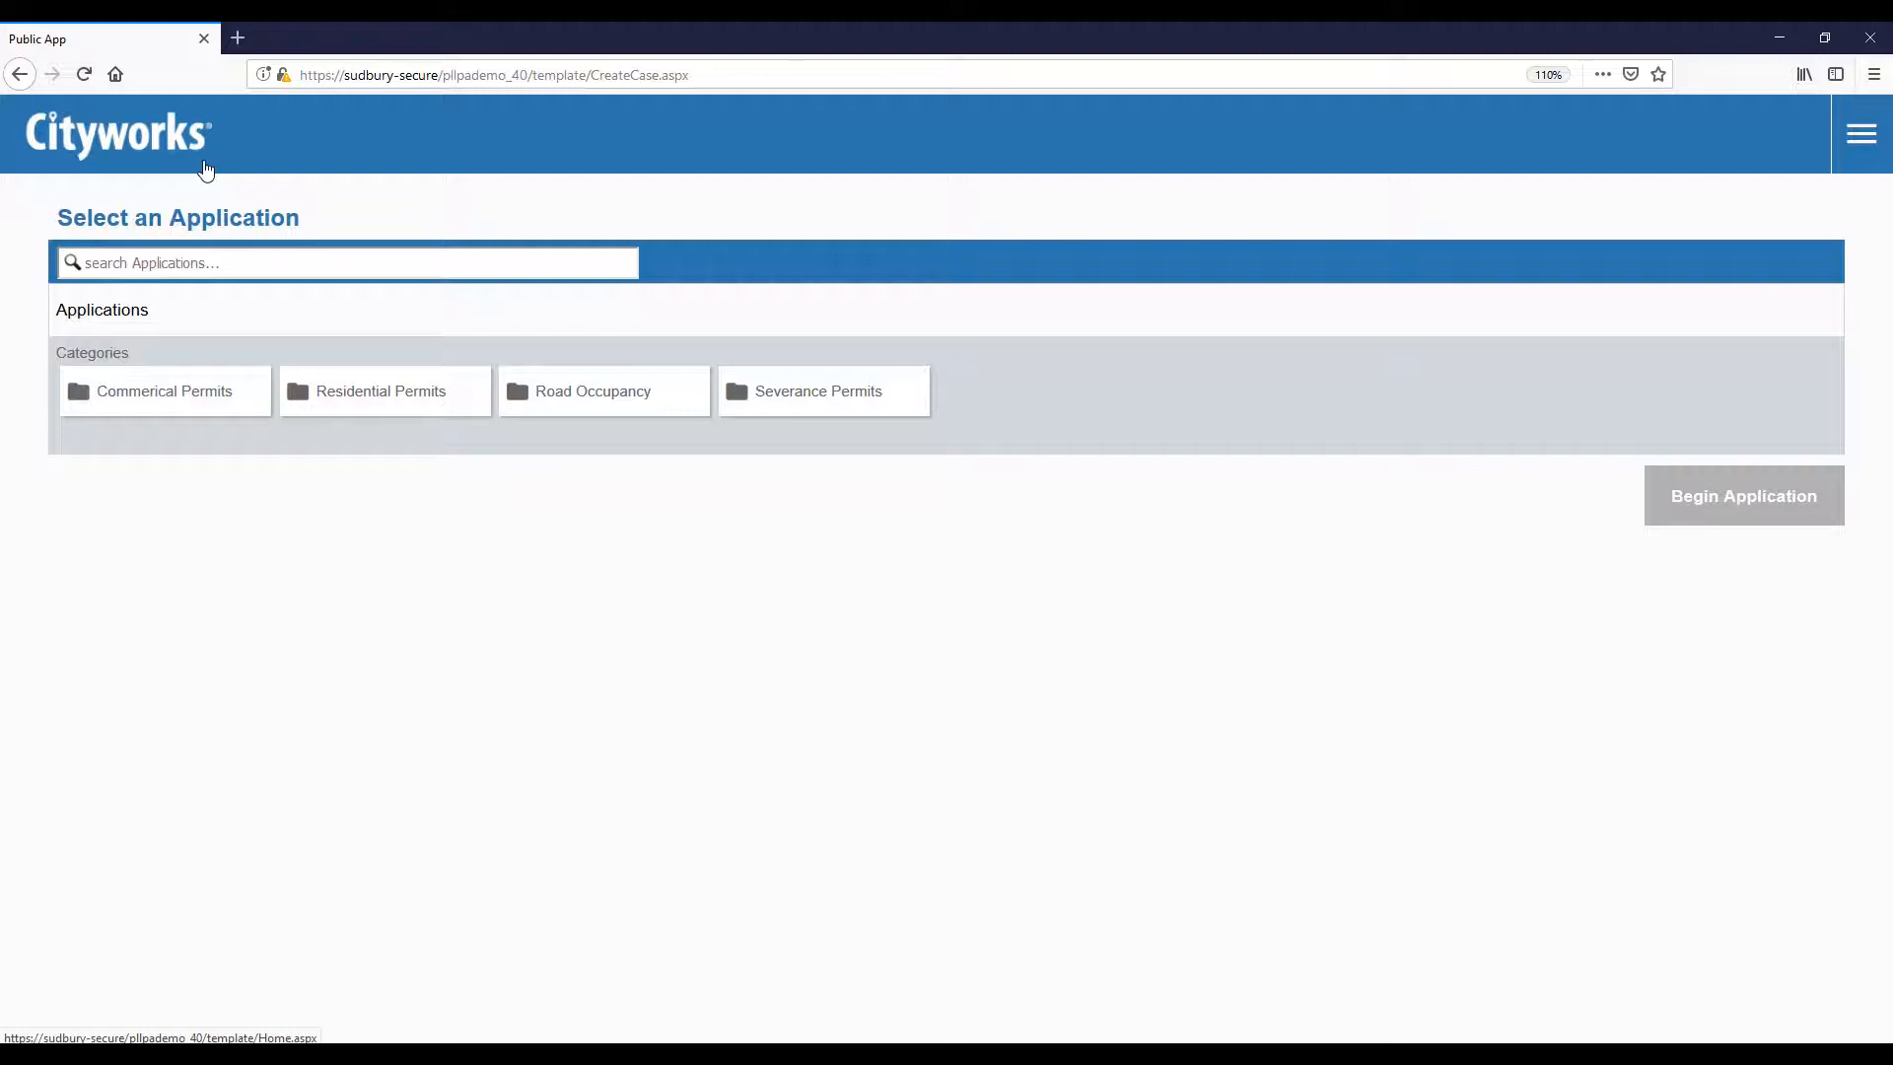
click(381, 401)
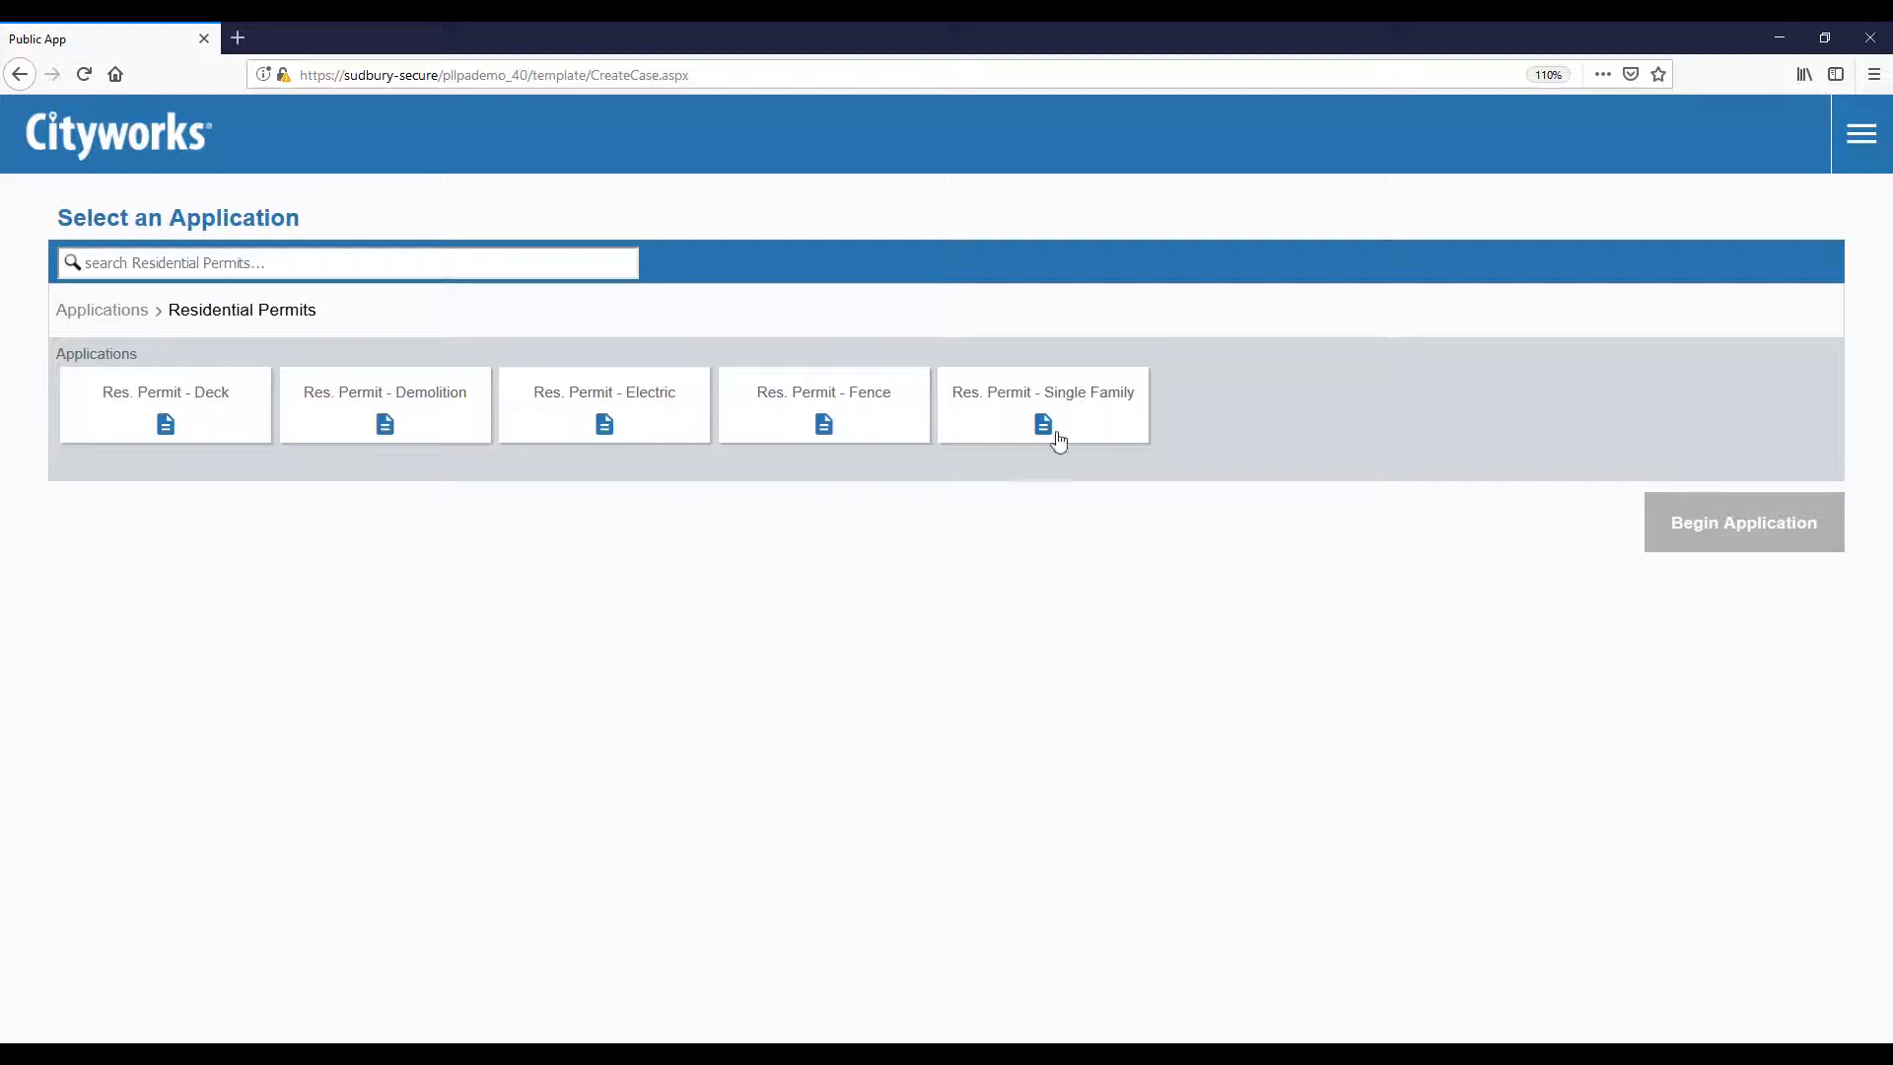
click(1097, 434)
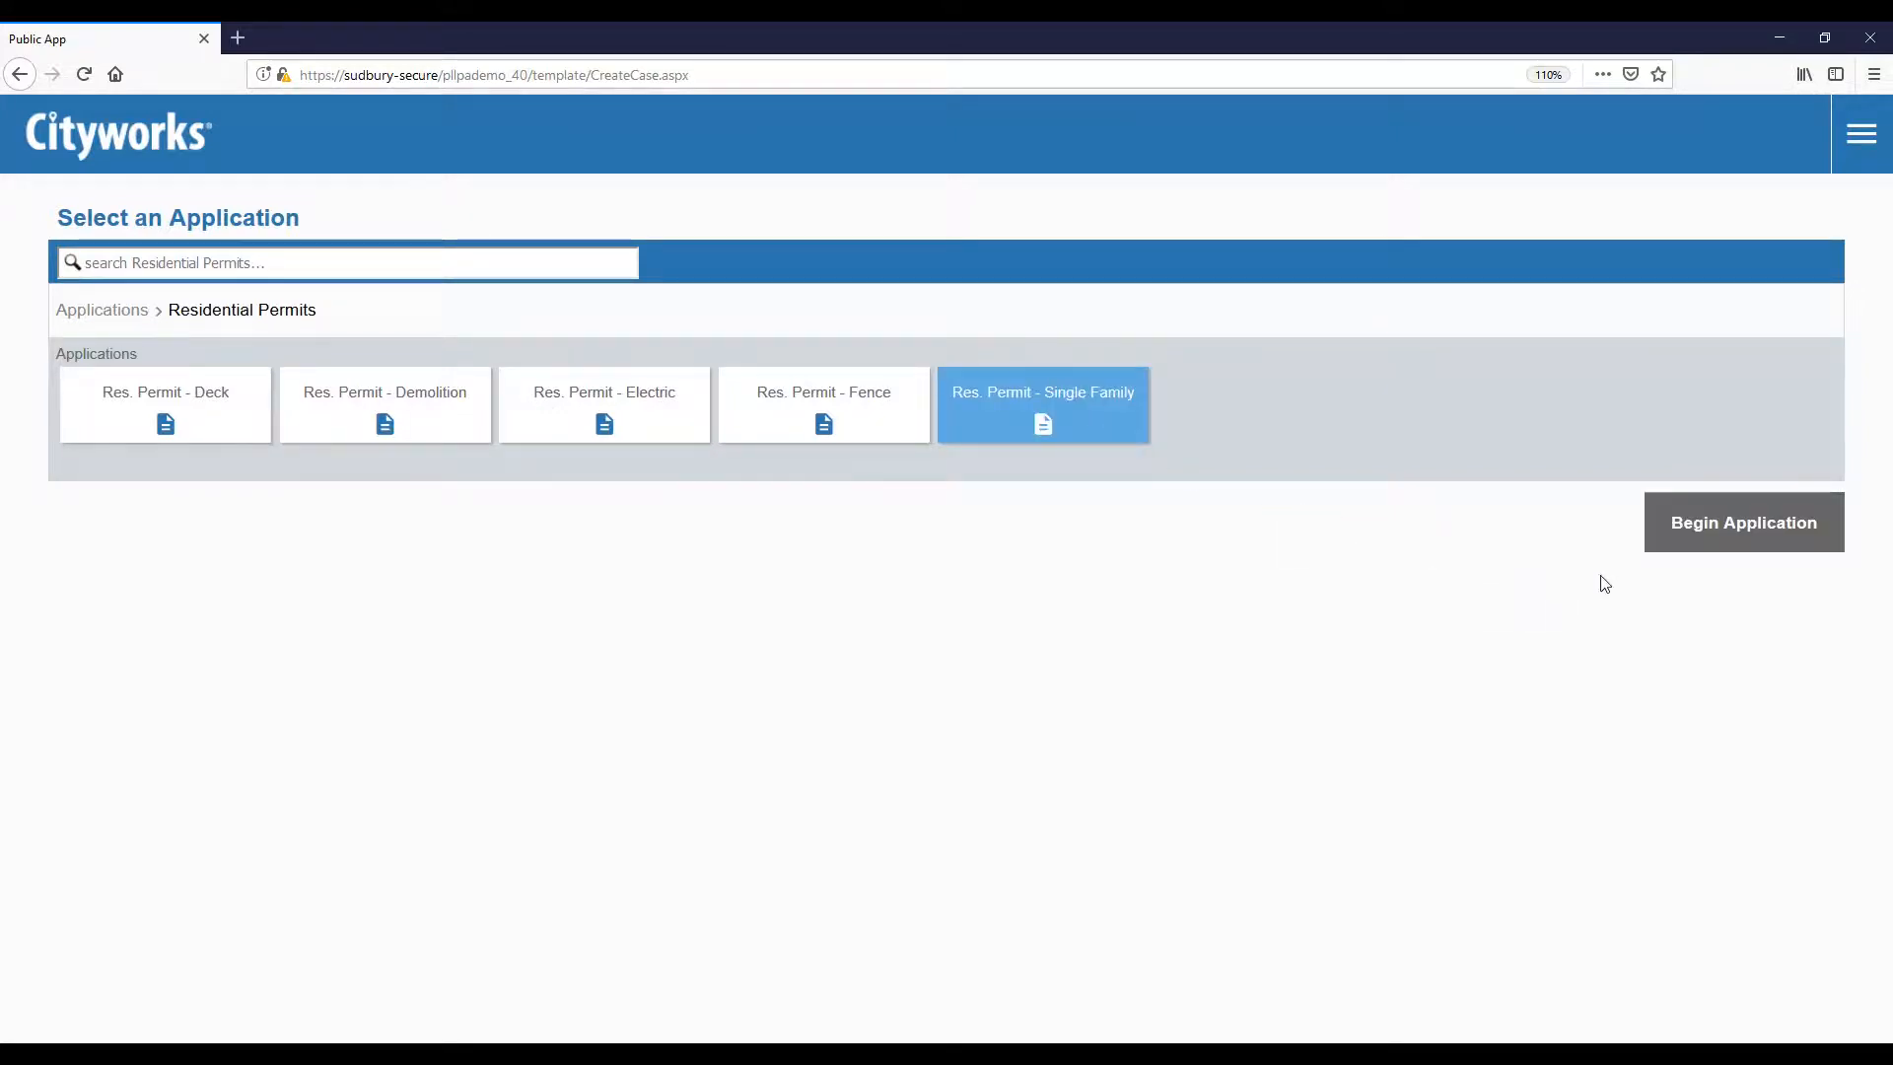
click(1758, 540)
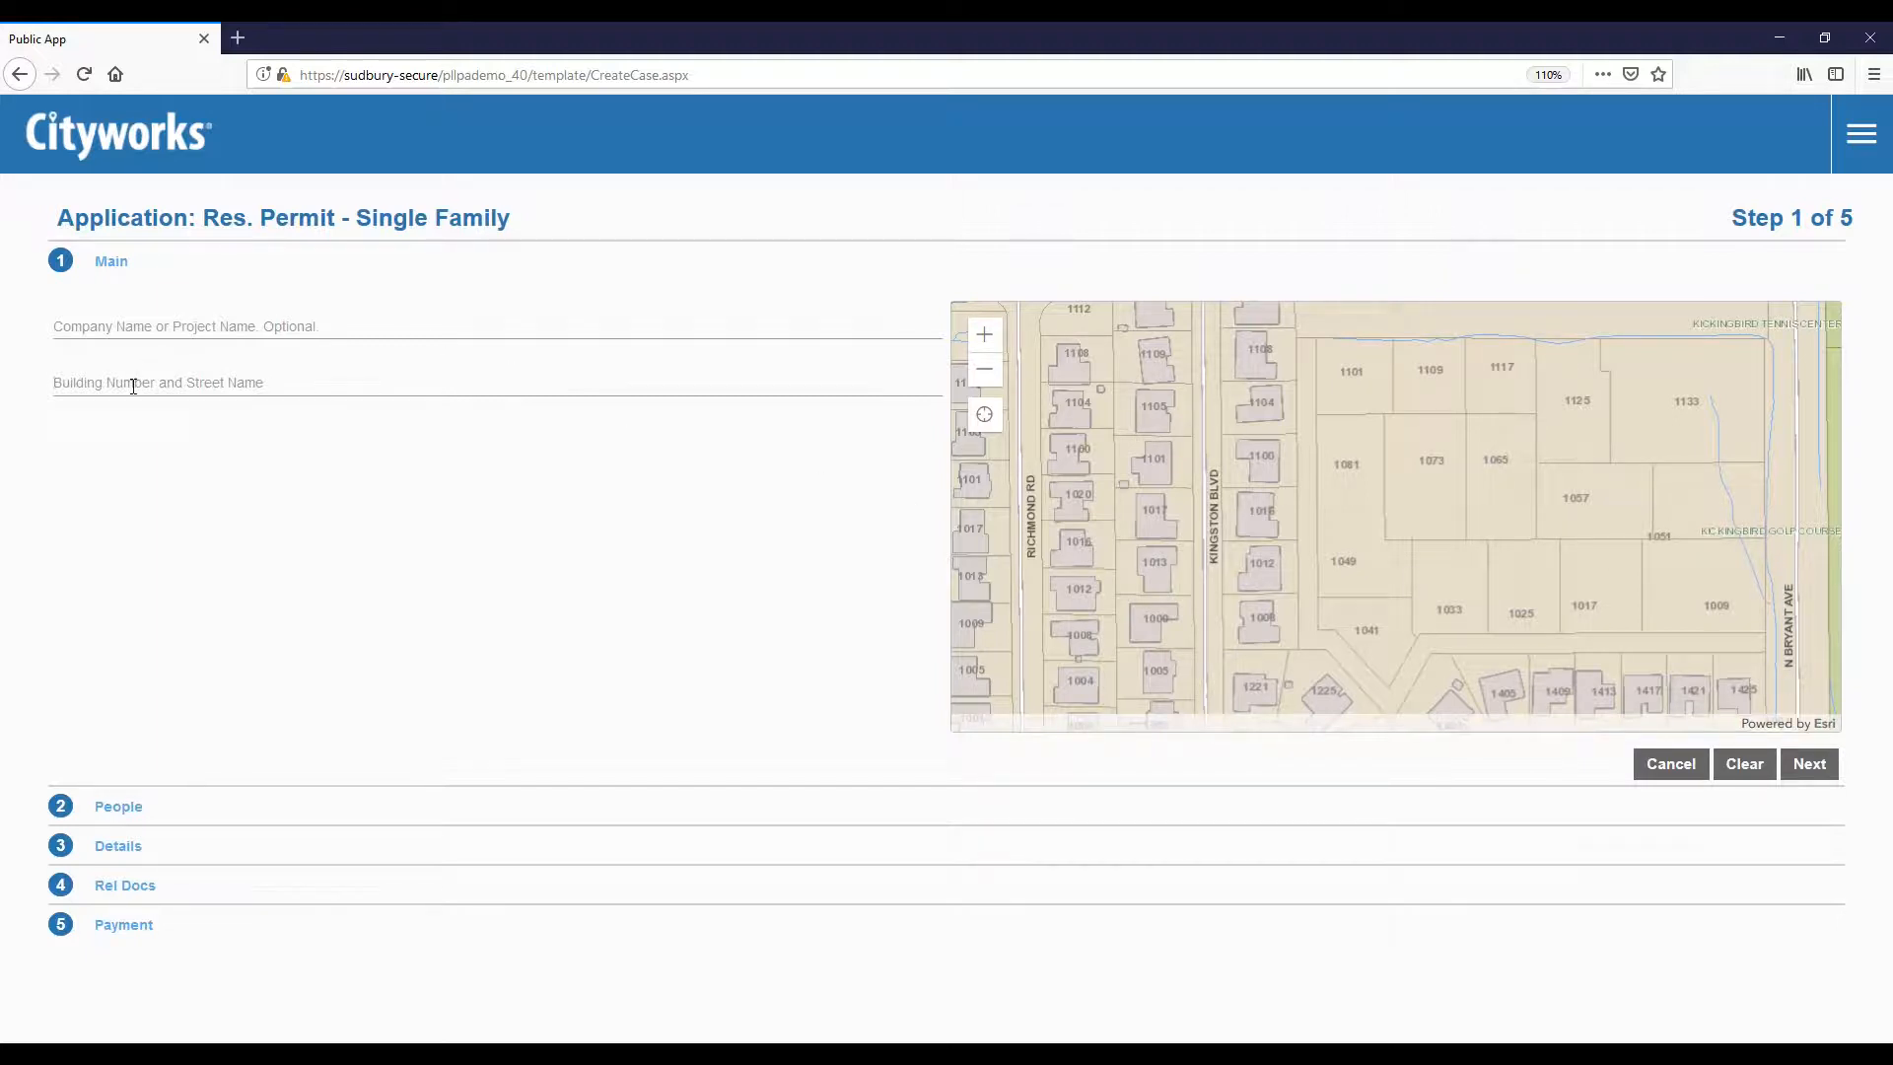
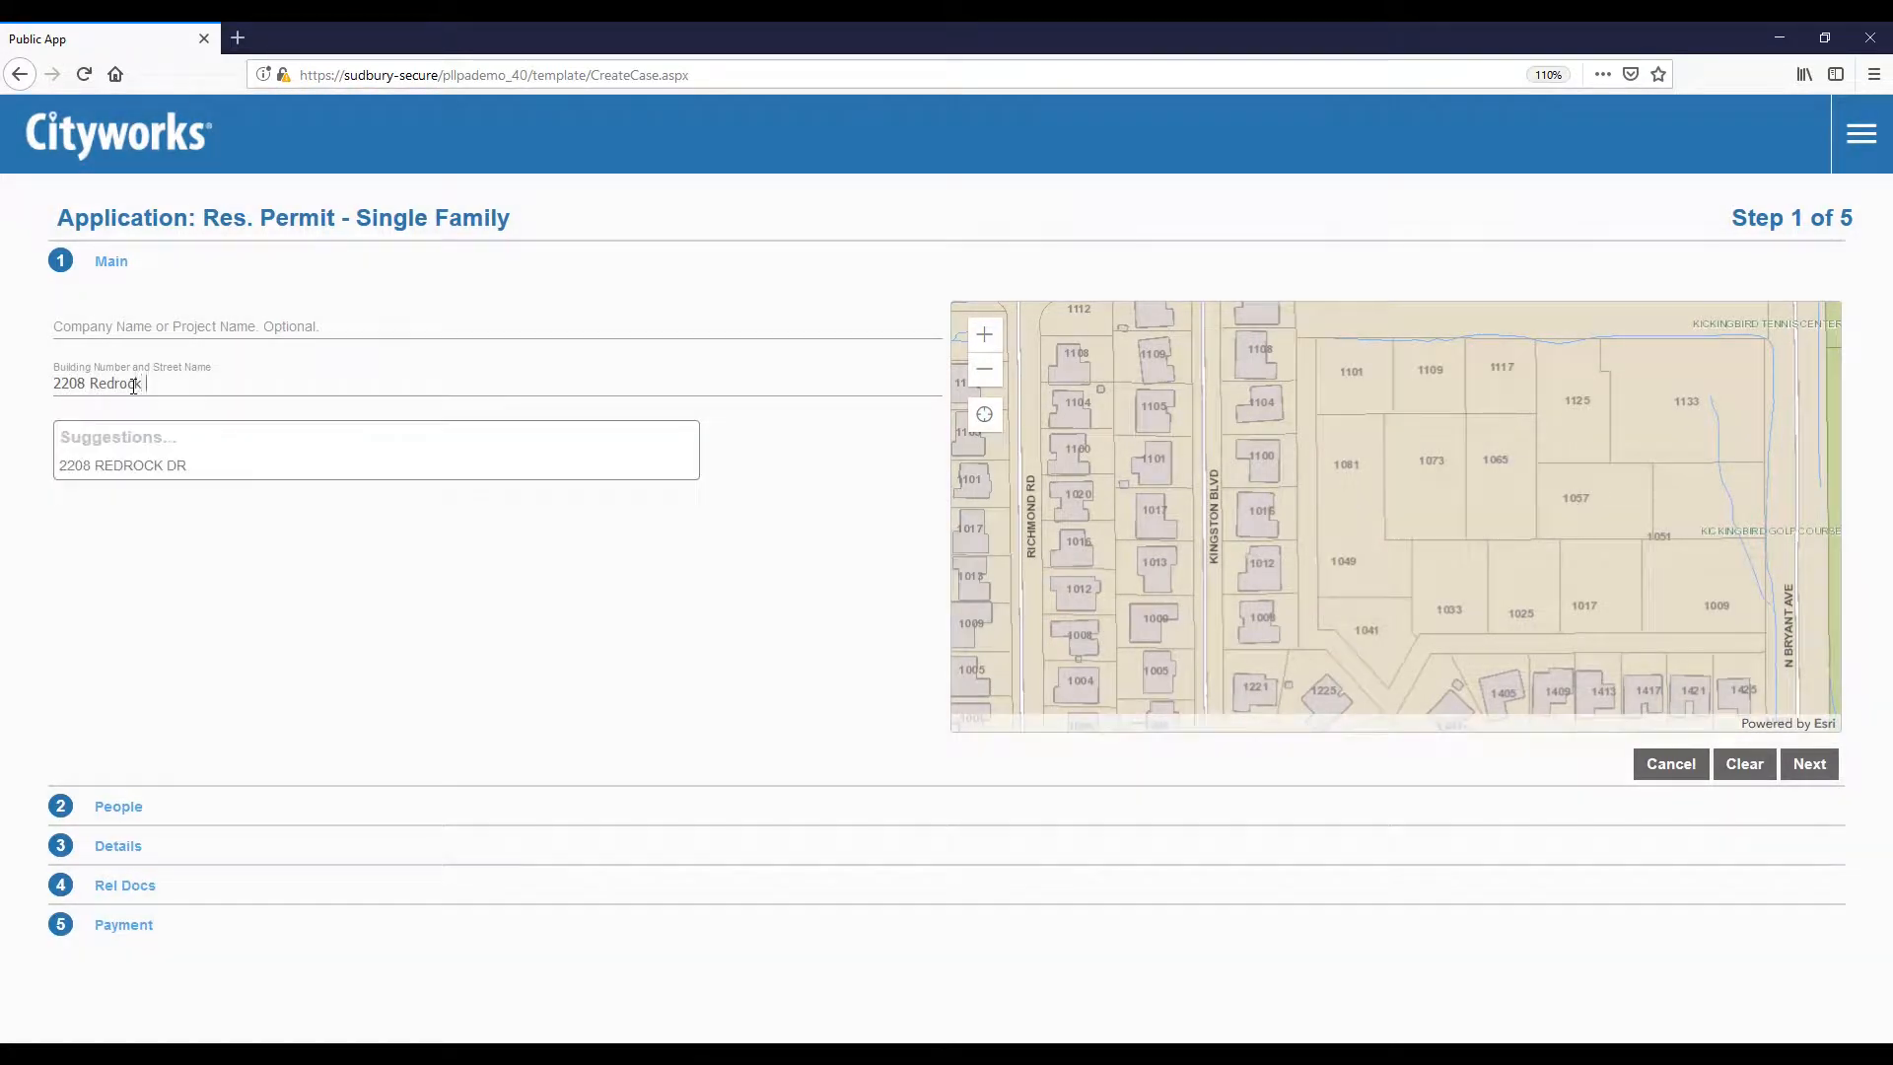
click(122, 469)
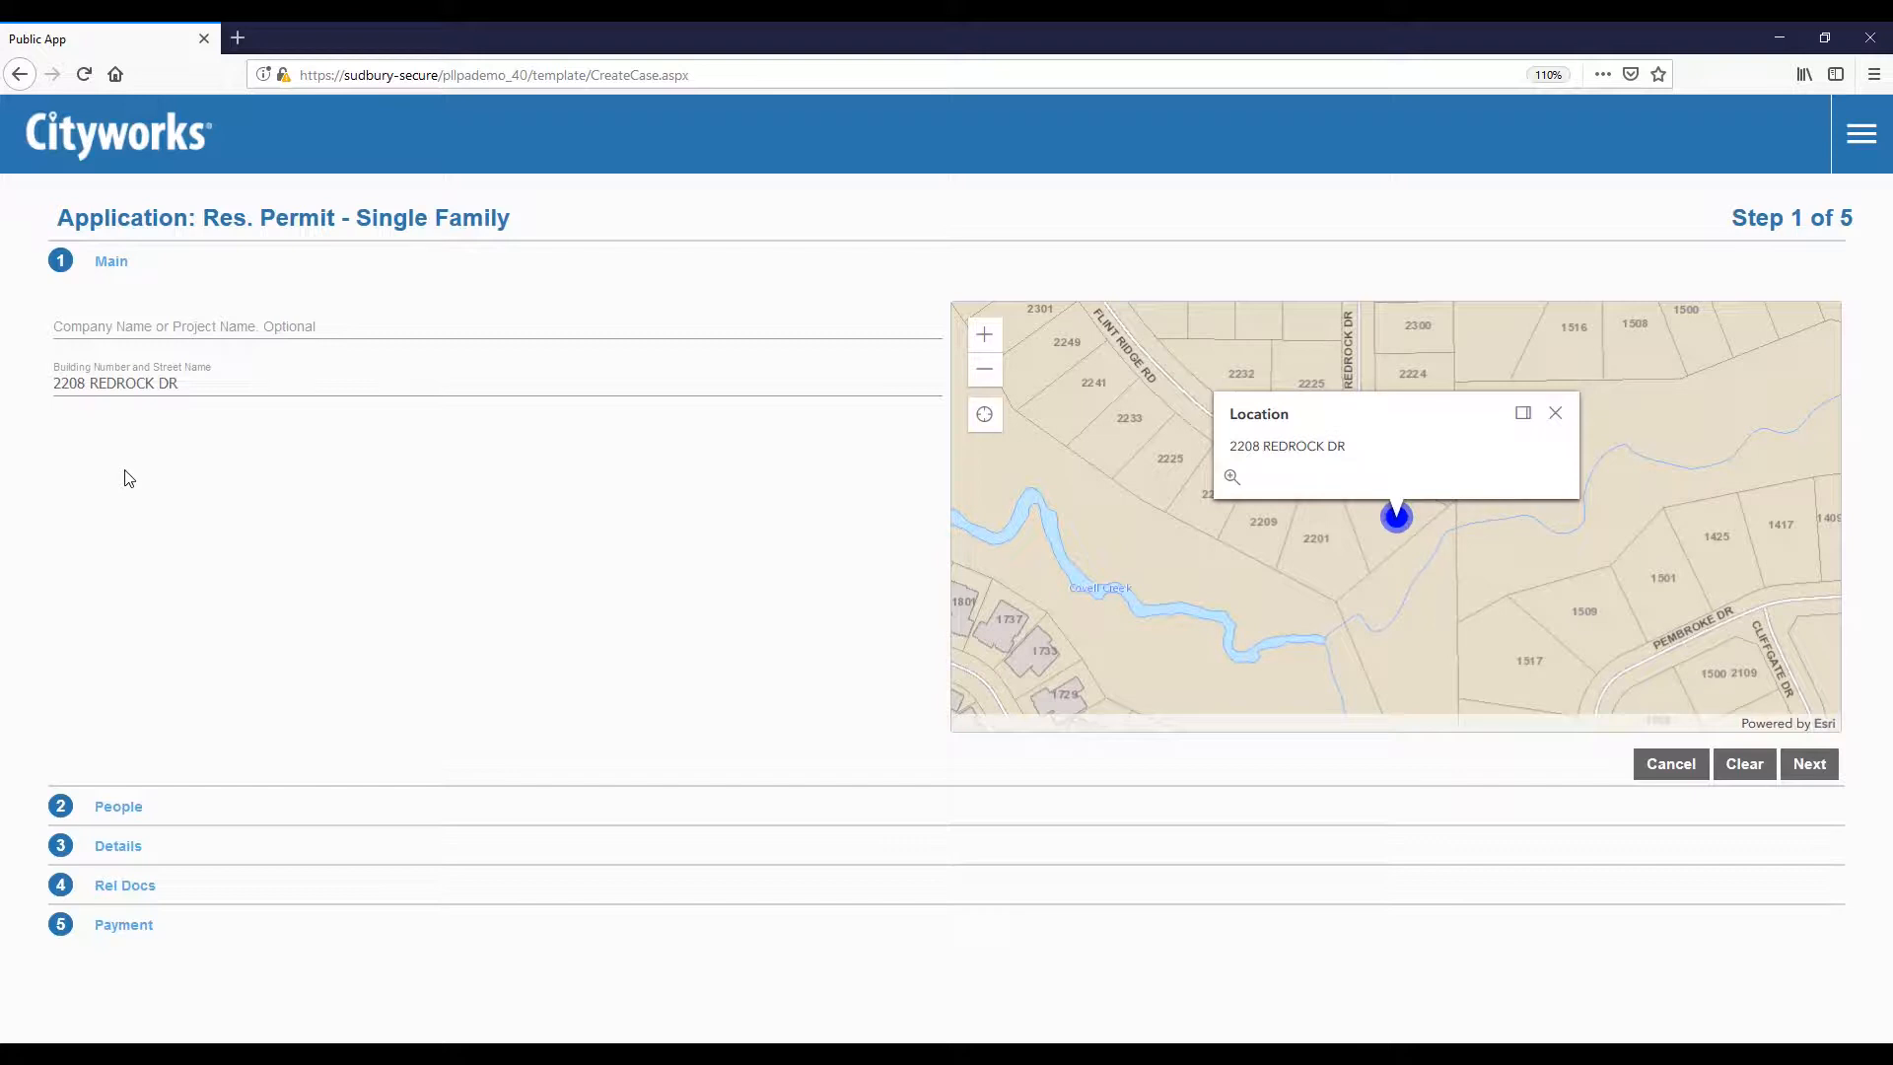
Step: Fill the Applicant with 'Use My Info' and advance to Step 3 of 5, Details
click(1822, 775)
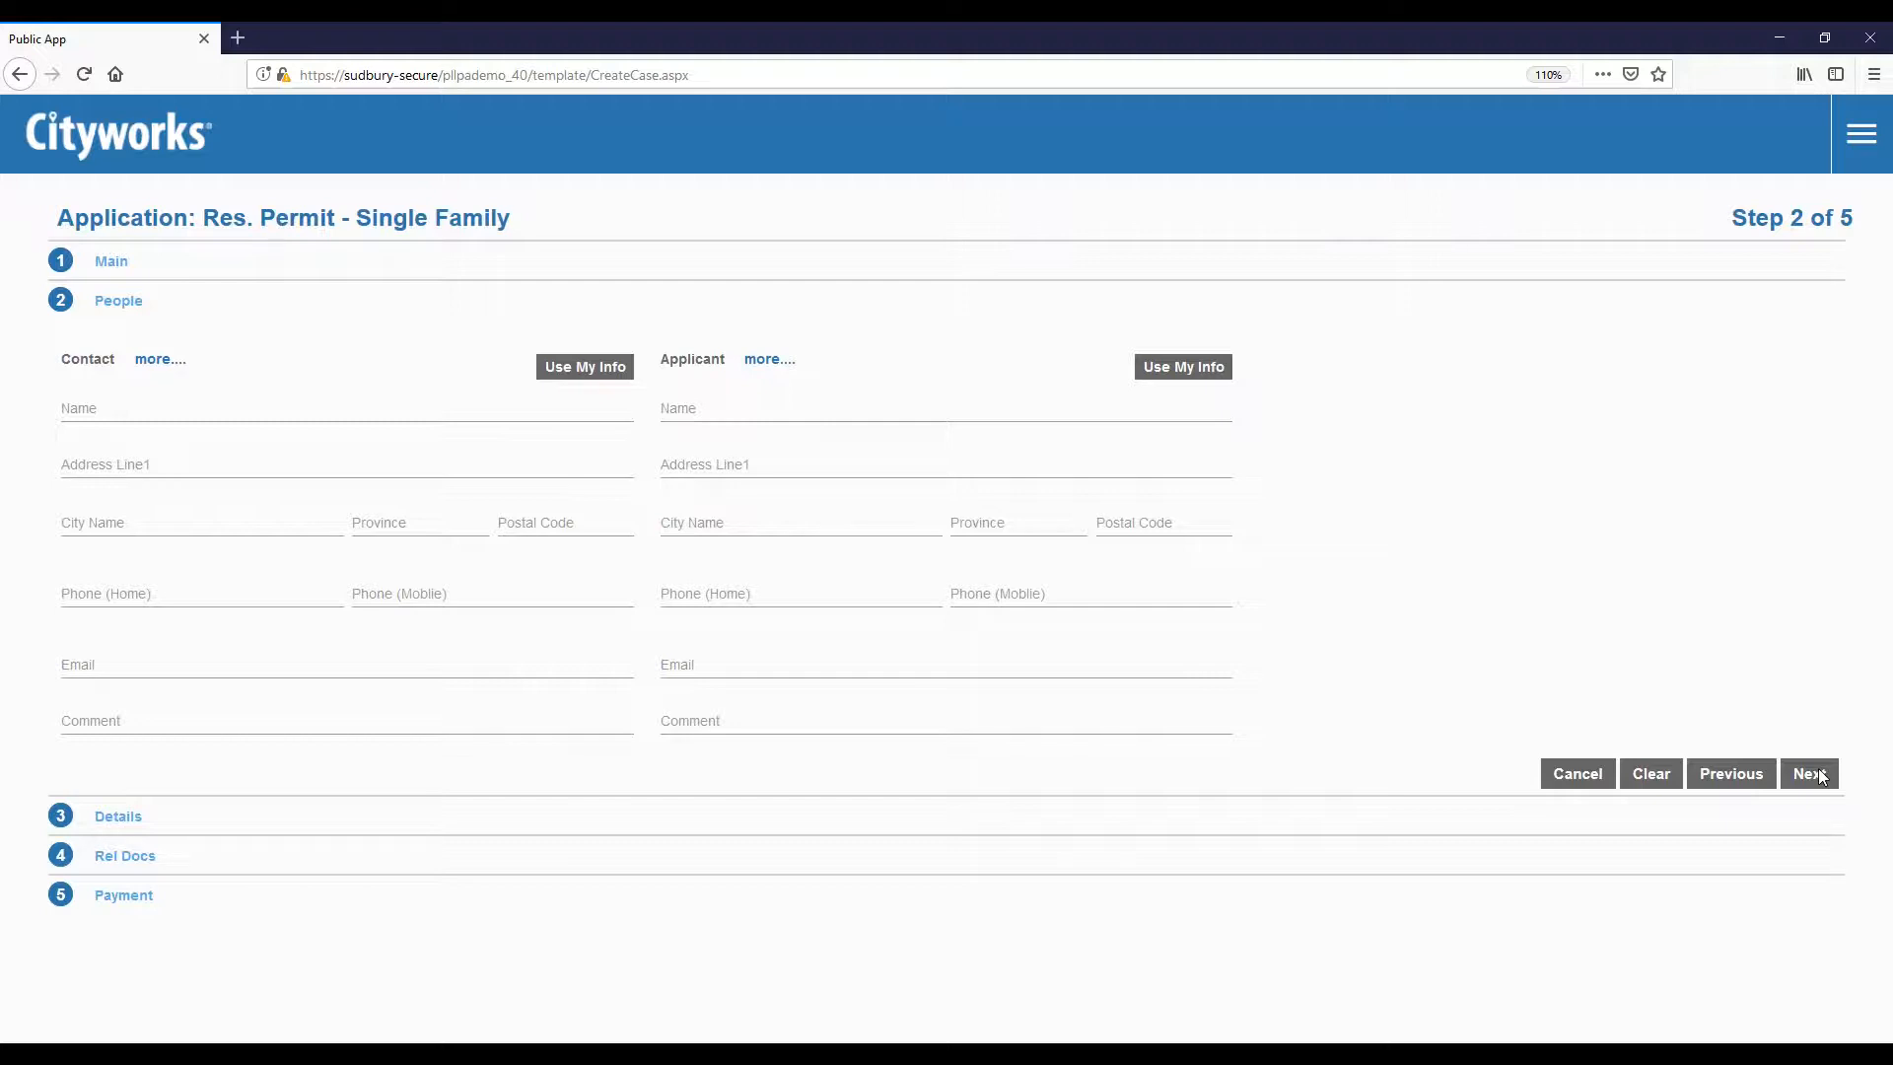
click(1198, 377)
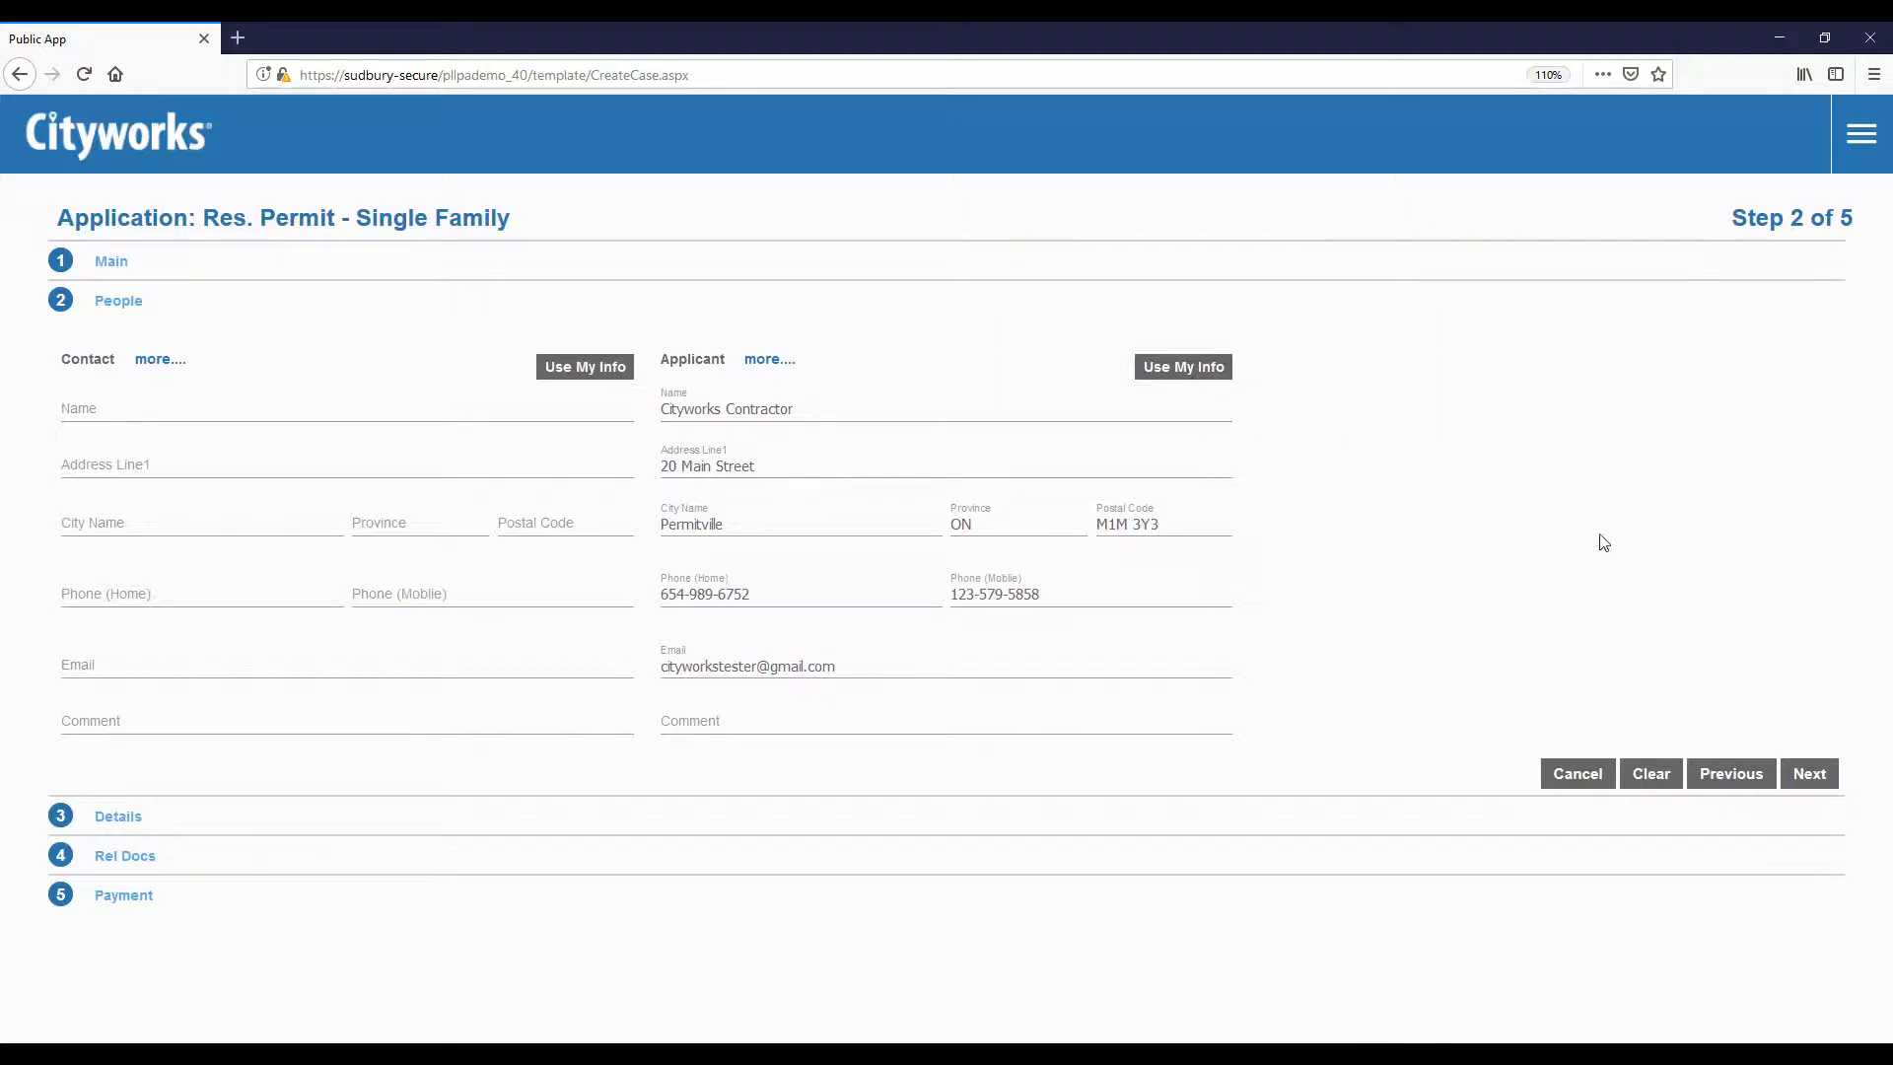
click(1810, 775)
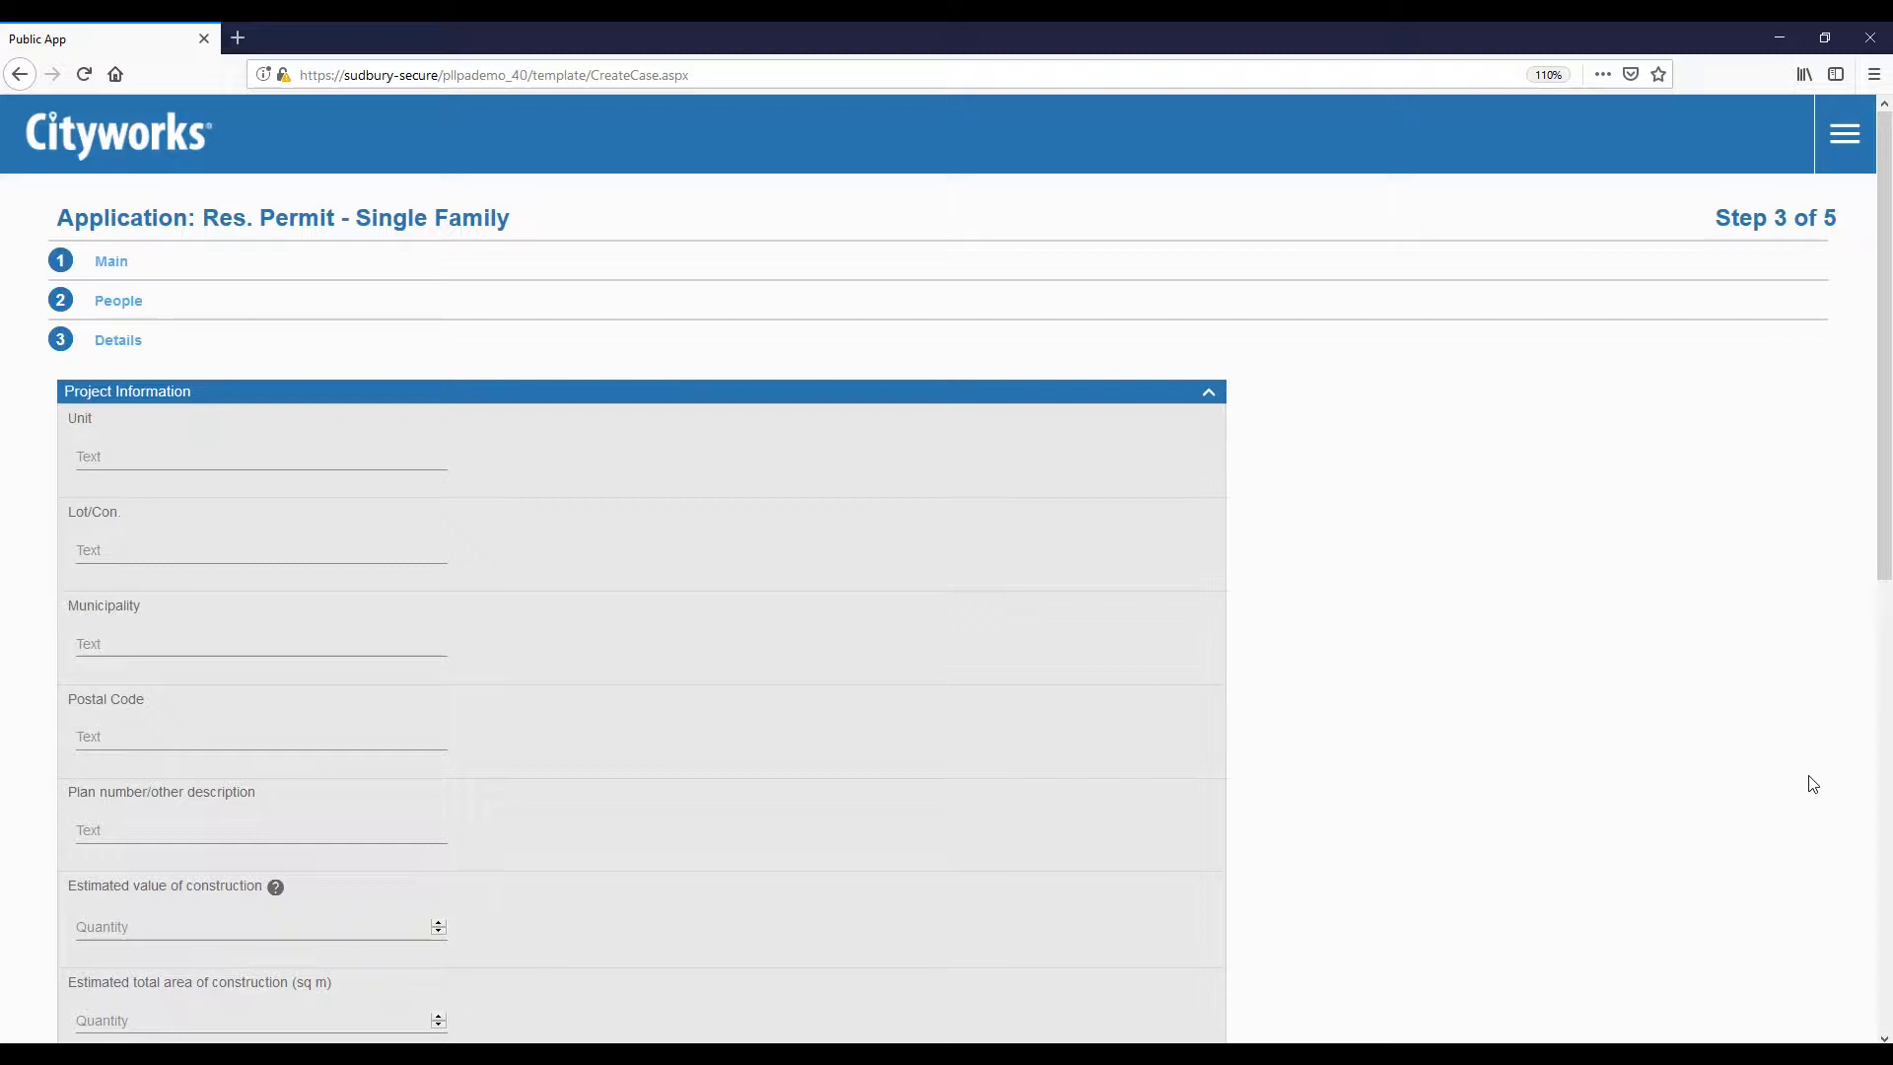
Step: Enter municipality Permitville, construction value 300000 and construction area 400 sq m
click(264, 638)
text(Permitville)
click(225, 923)
mouse_move(275, 899)
text(300000)
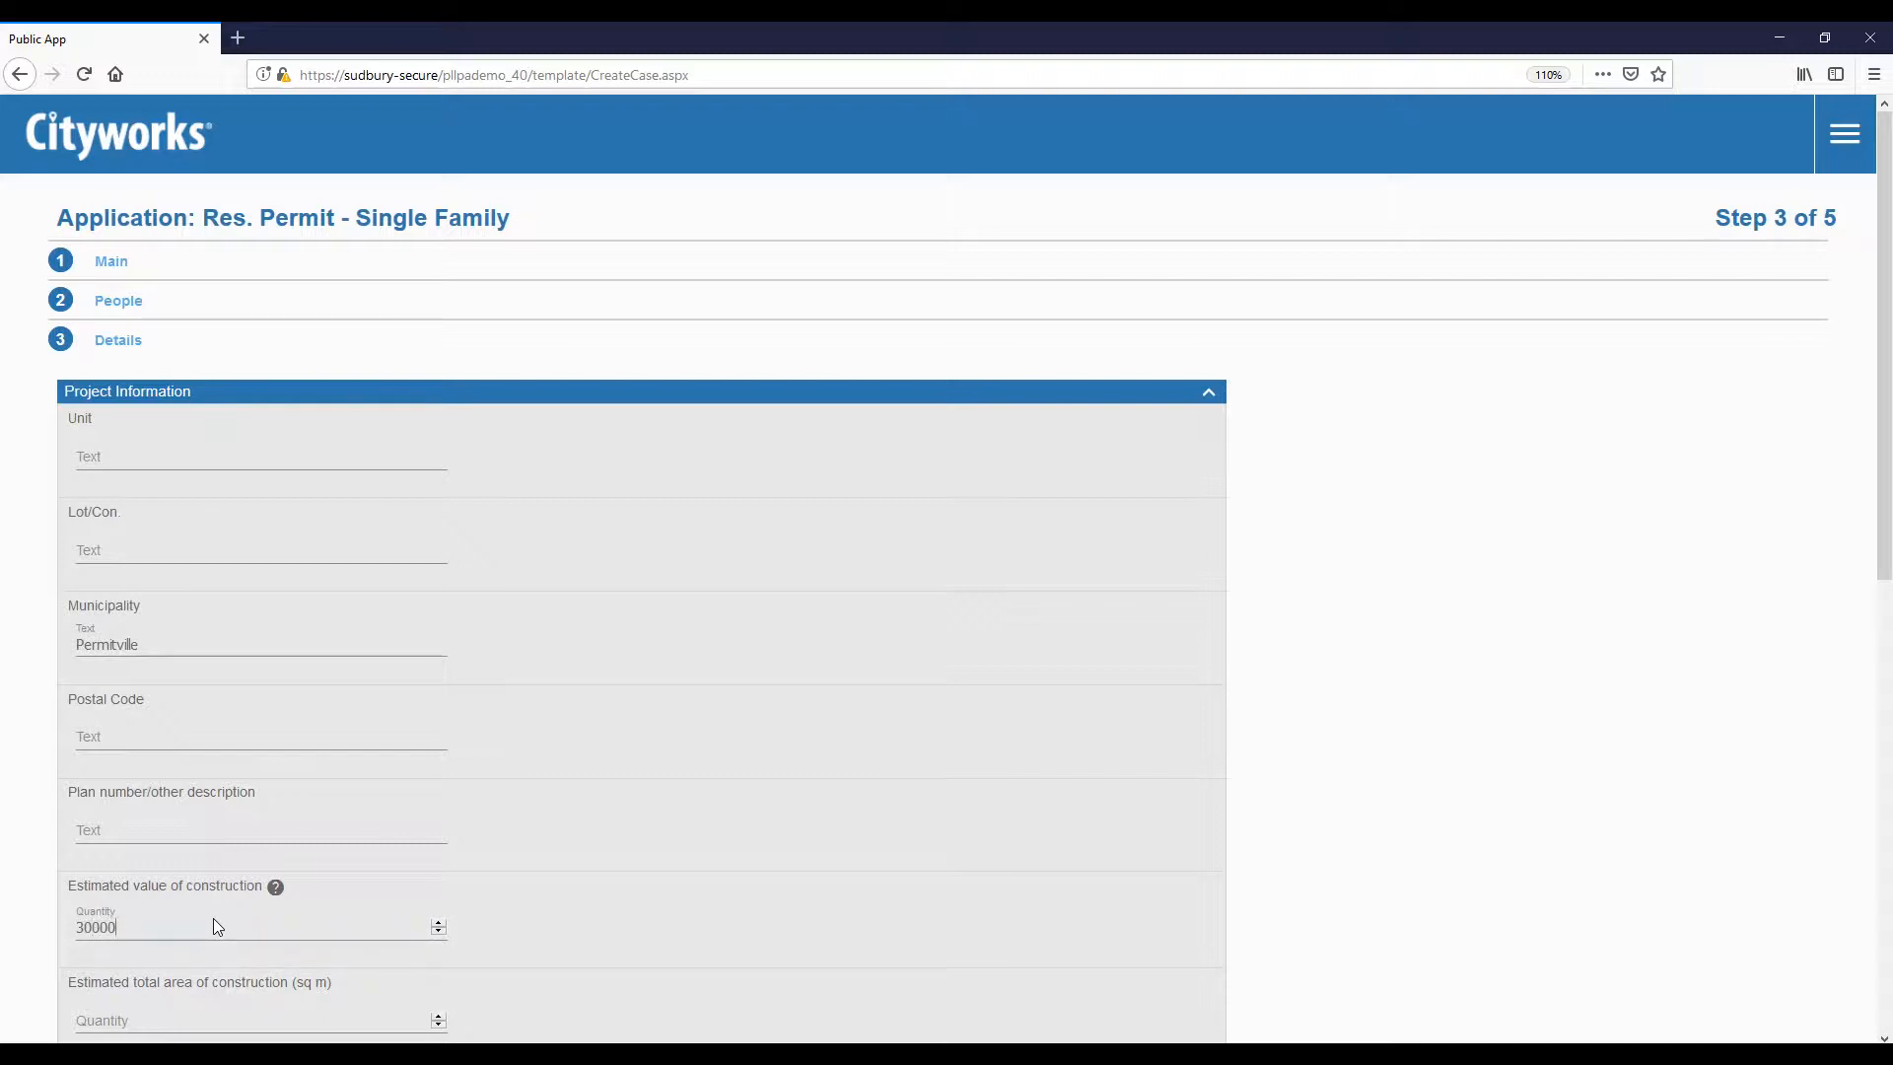
click(182, 1019)
text(400)
scroll(174, 1001, down, 6)
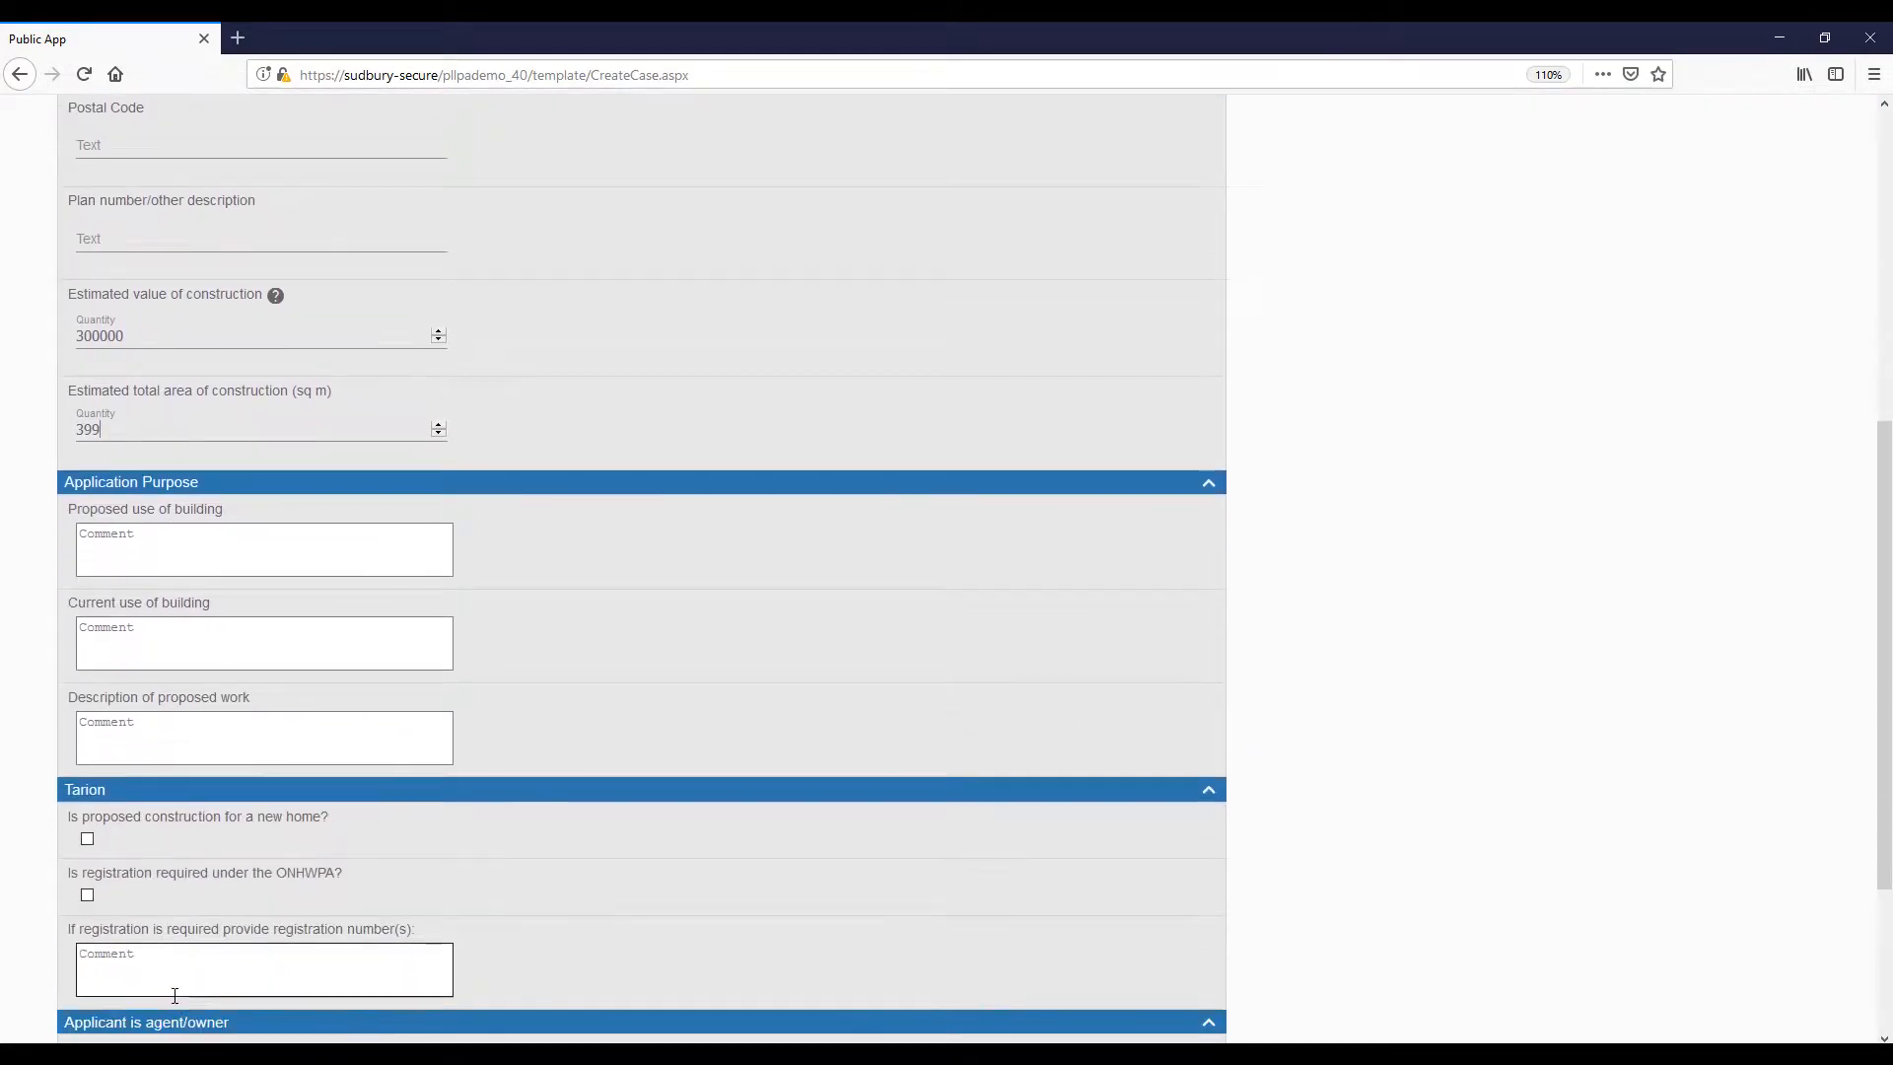
scroll(175, 996, down, 1)
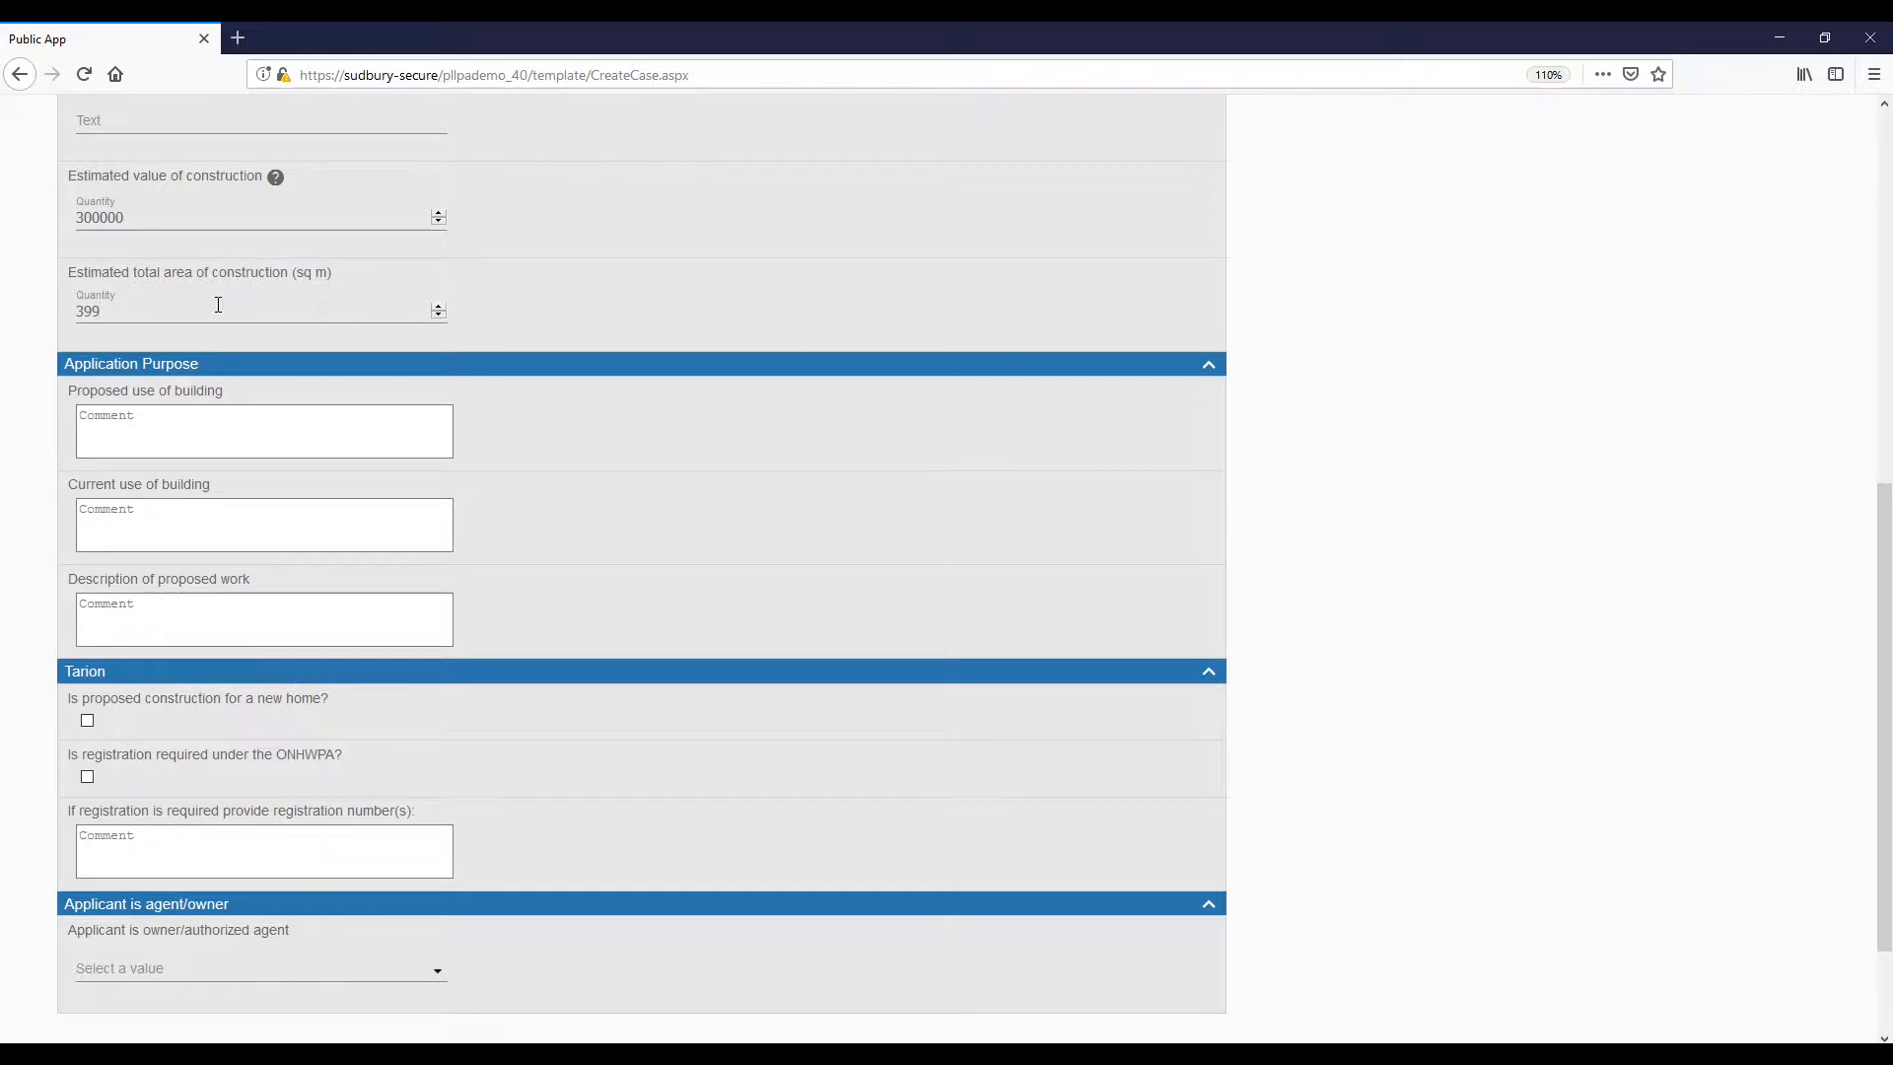
scroll(217, 305, up, 1)
Step: Answer yes to both Tarion questions, enter the registration number, and continue to Related Documents
click(88, 779)
click(140, 843)
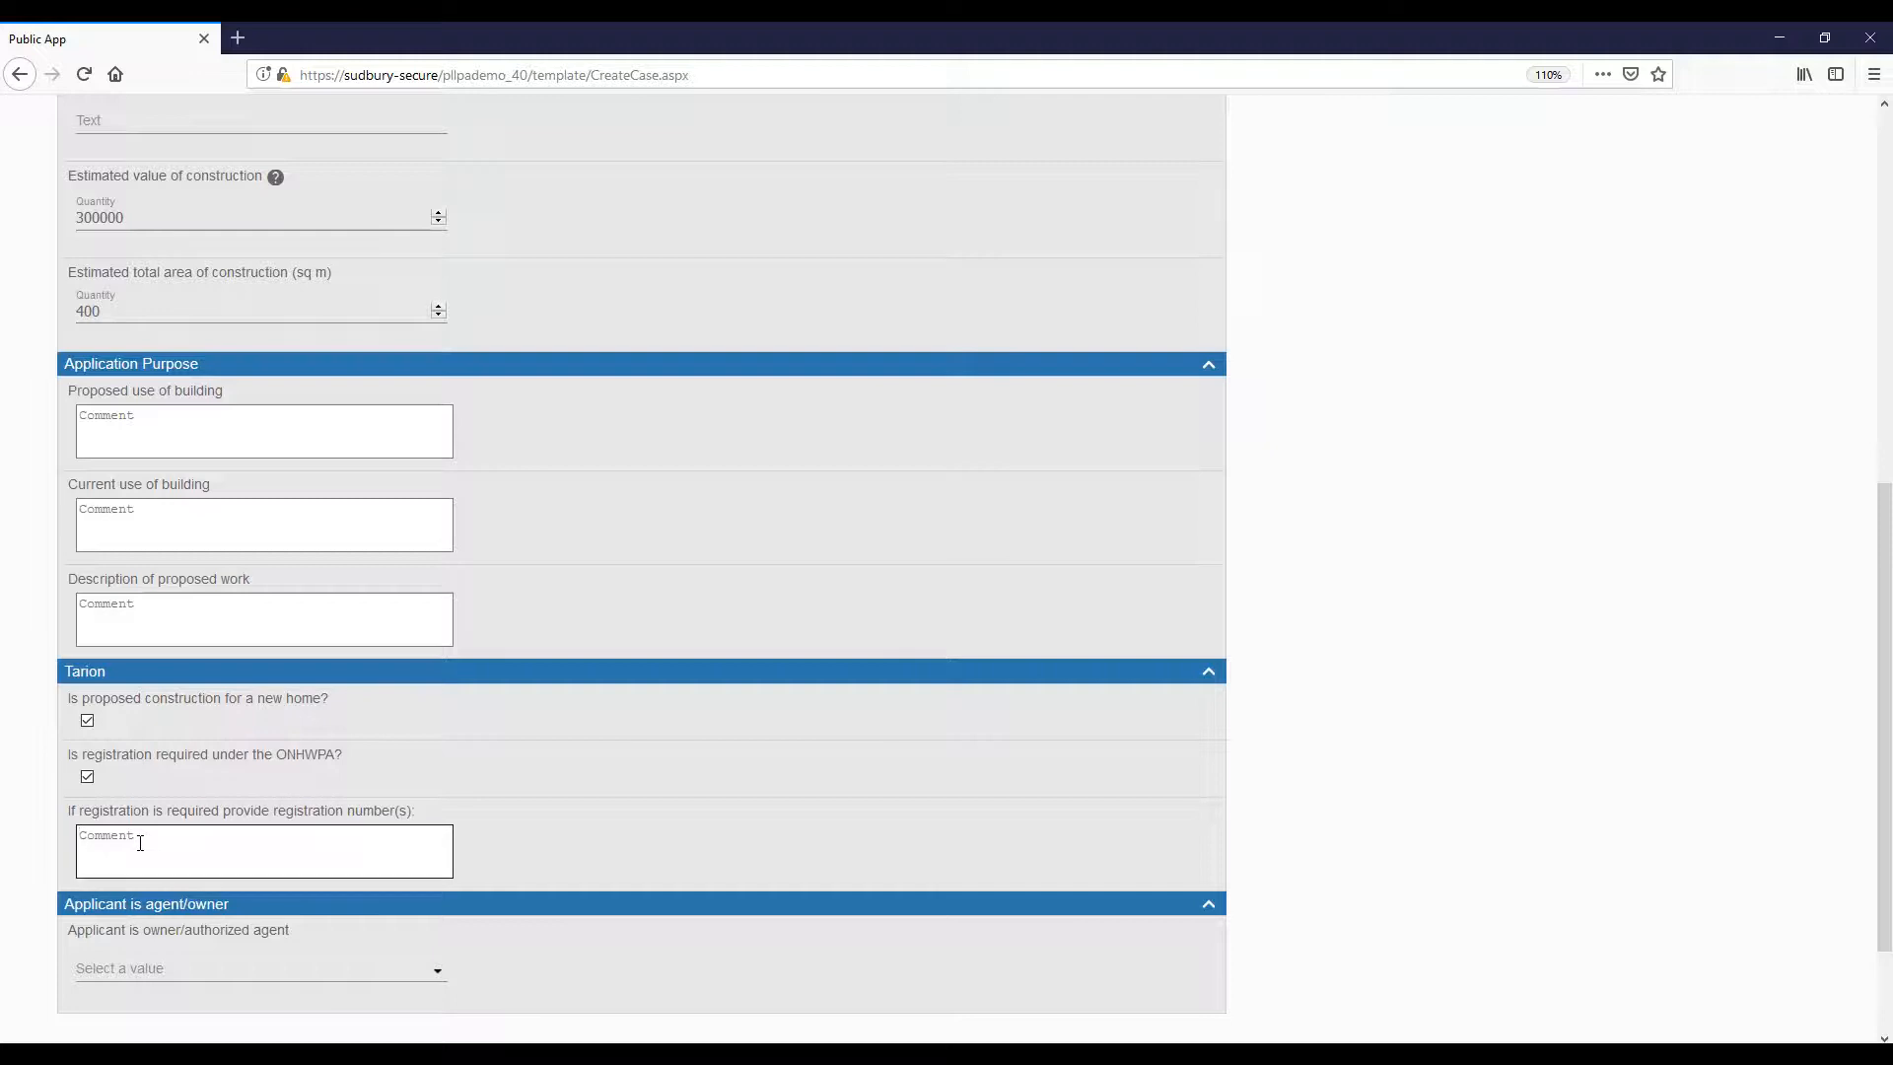
text(10223366)
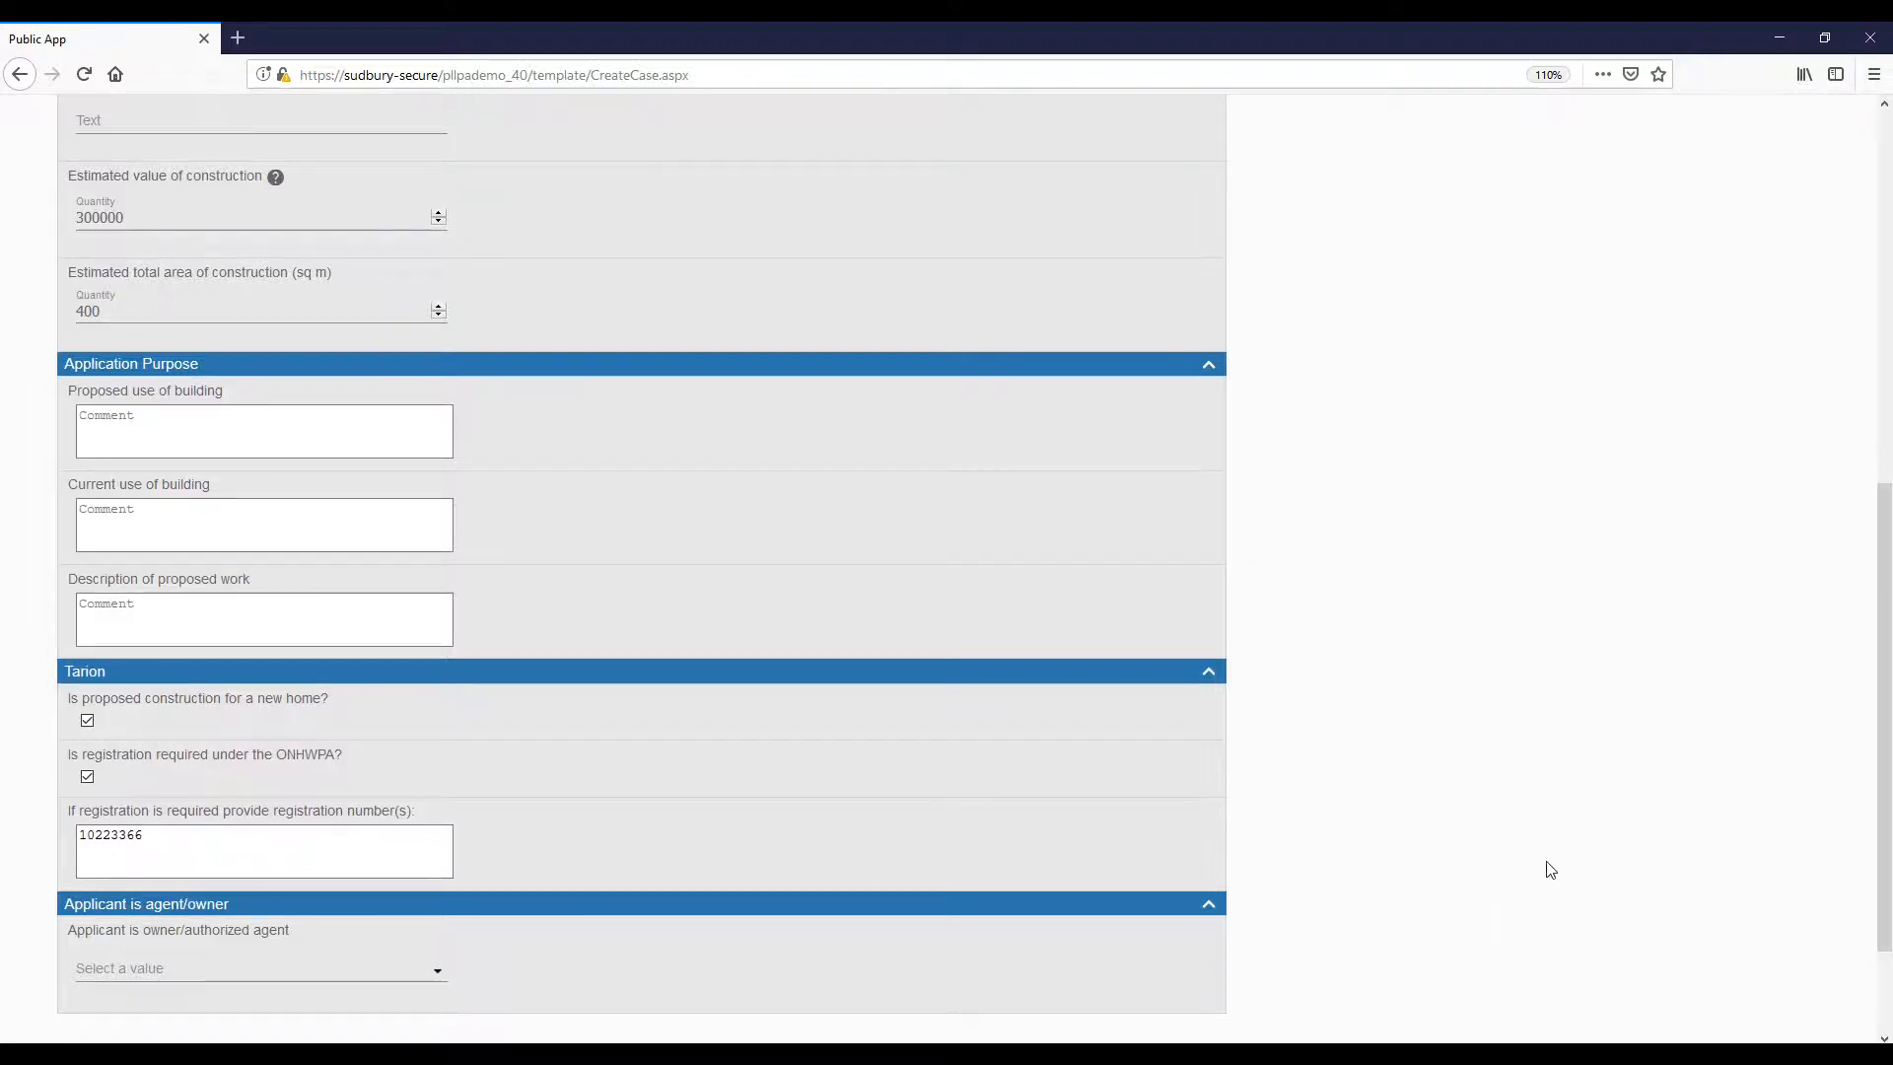
scroll(1547, 868, down, 2)
scroll(1551, 870, down, 1)
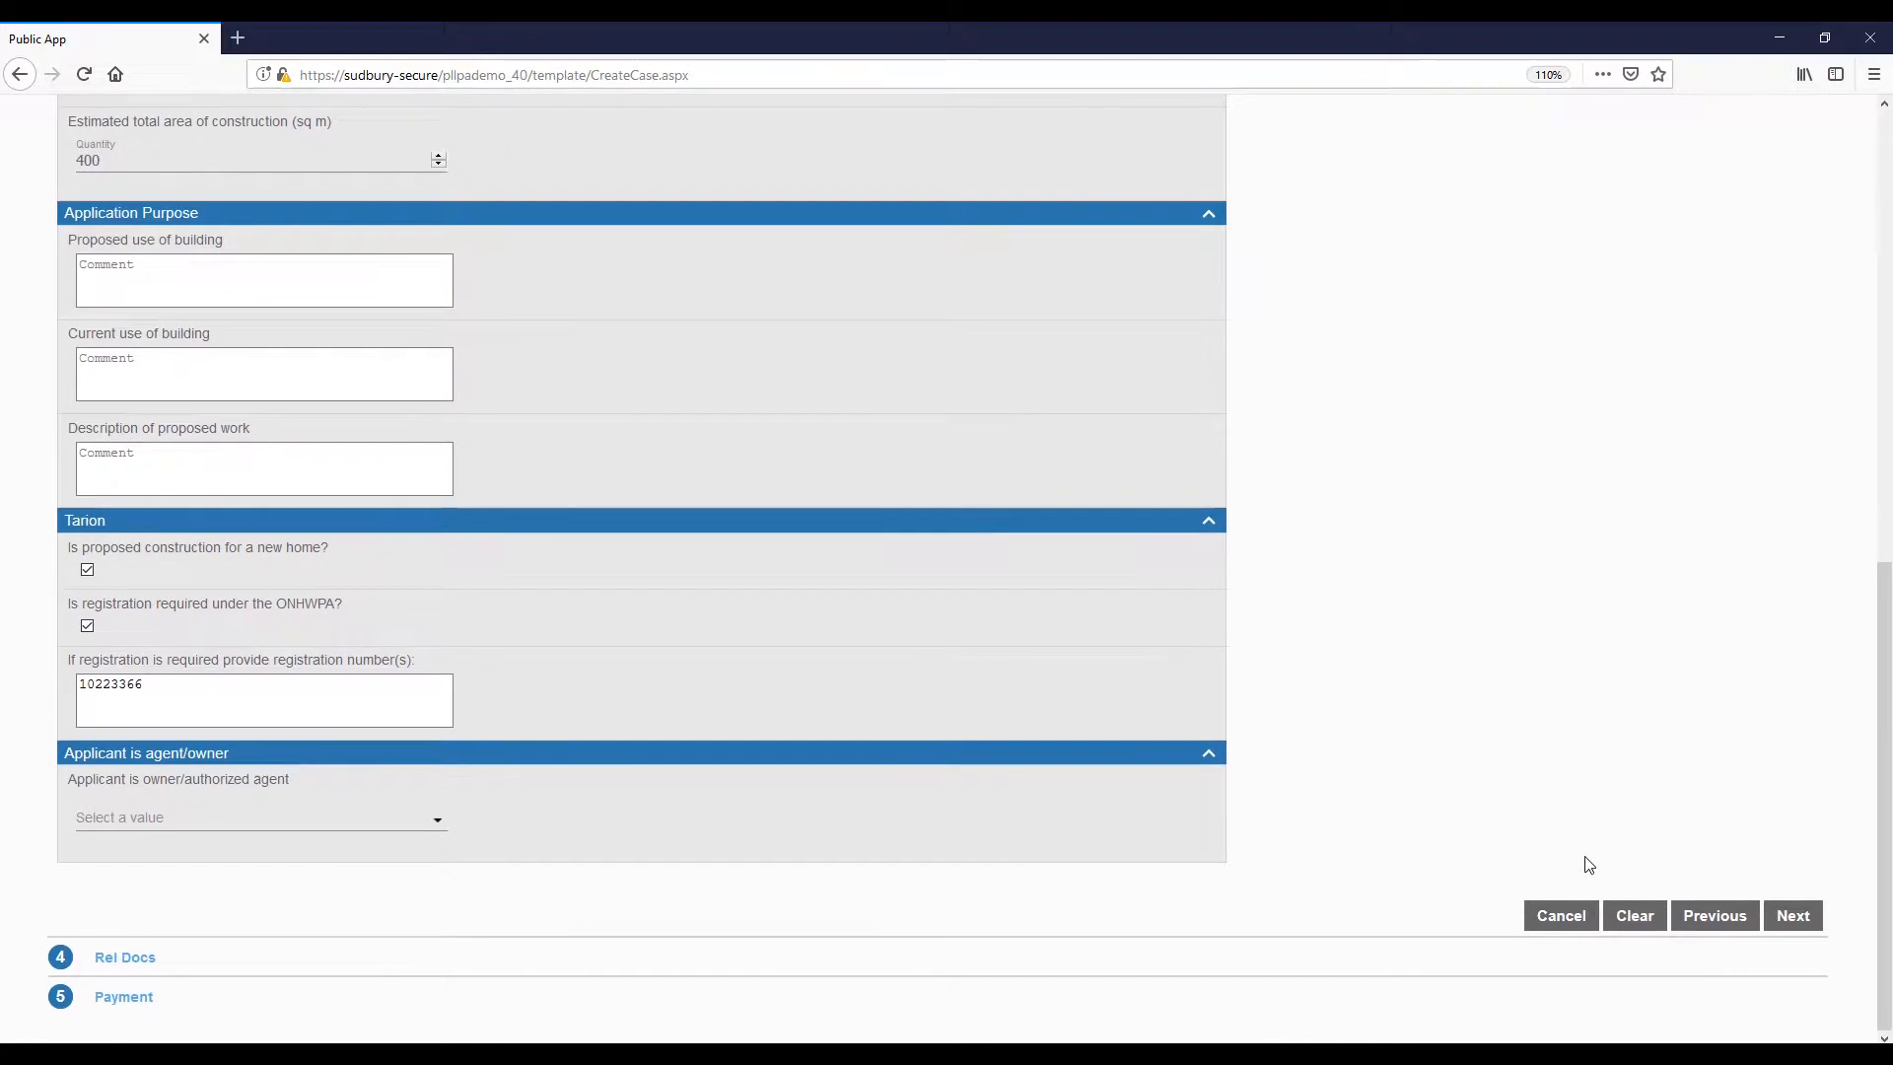
click(1793, 916)
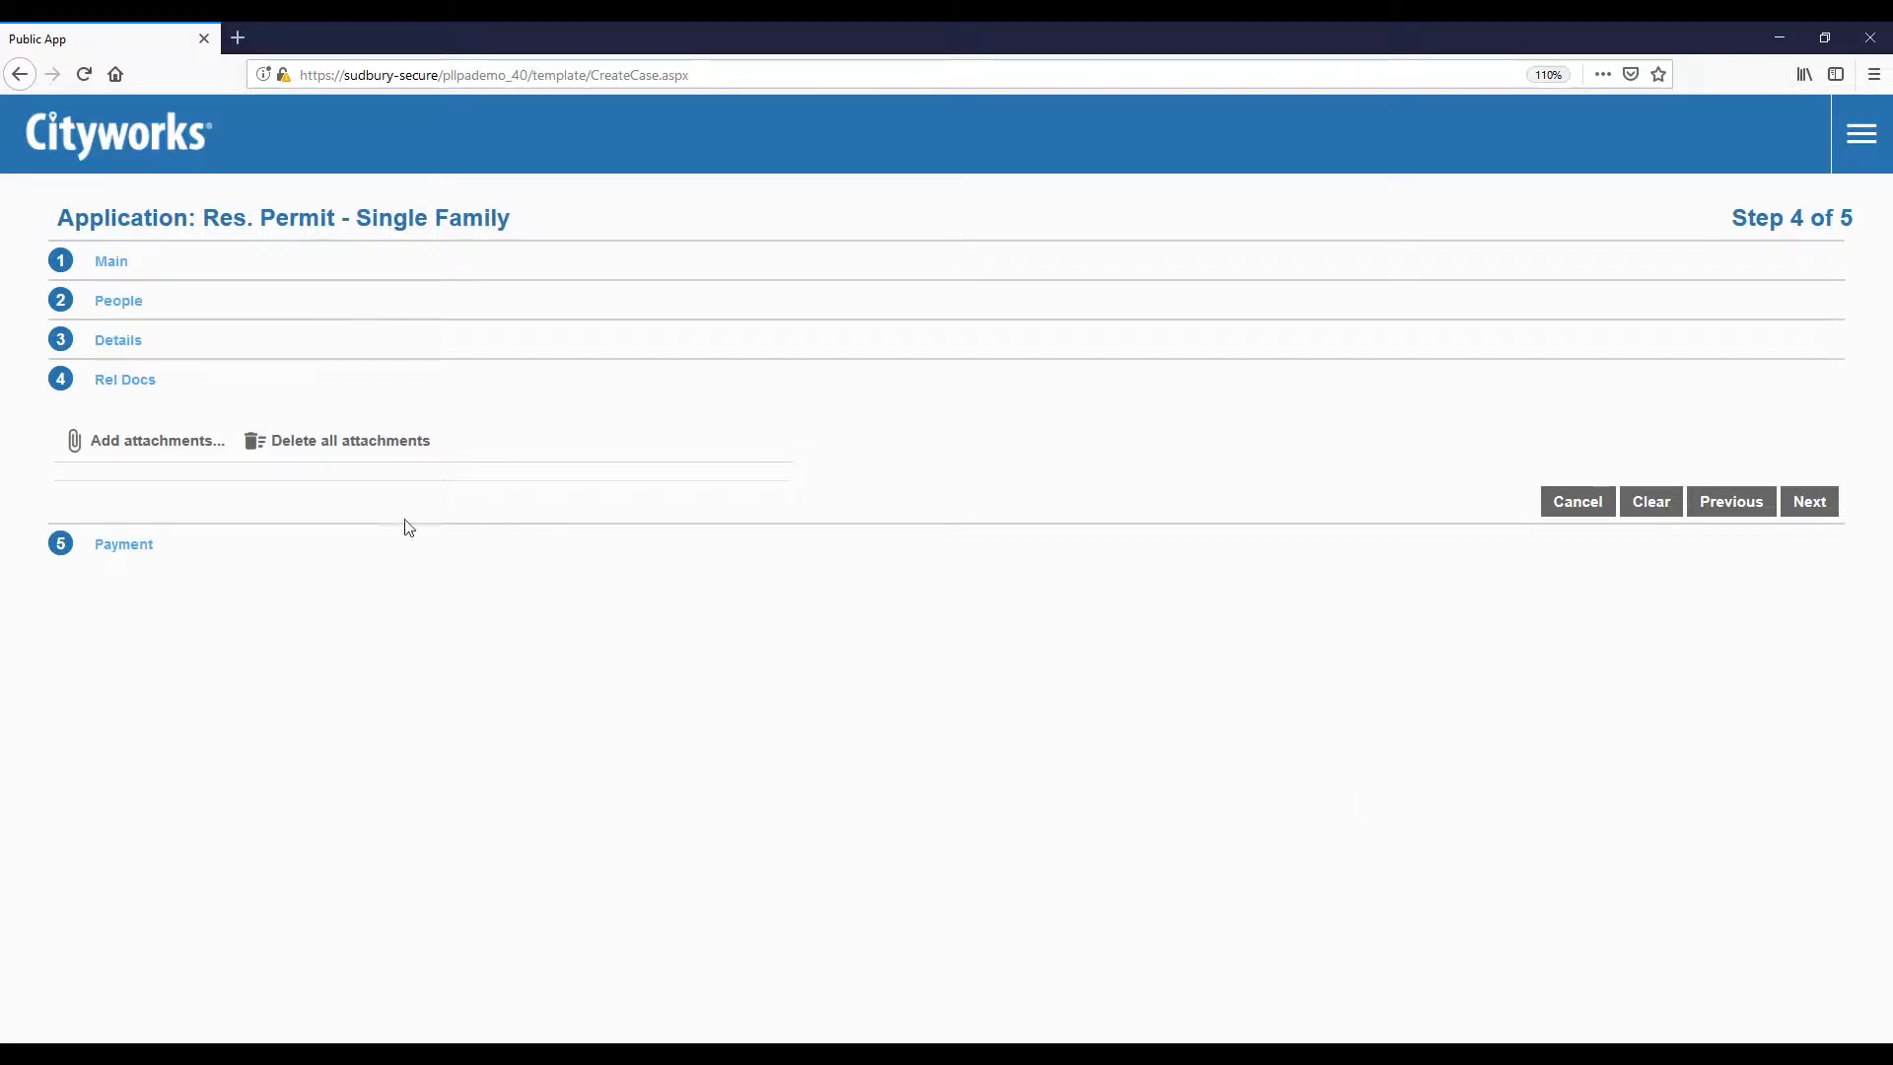
Step: Upload BuildingPlan.jpg, plumbingDesignDrawings.jpg and Engineering Drawings.jpg, then advance to Payment
click(161, 446)
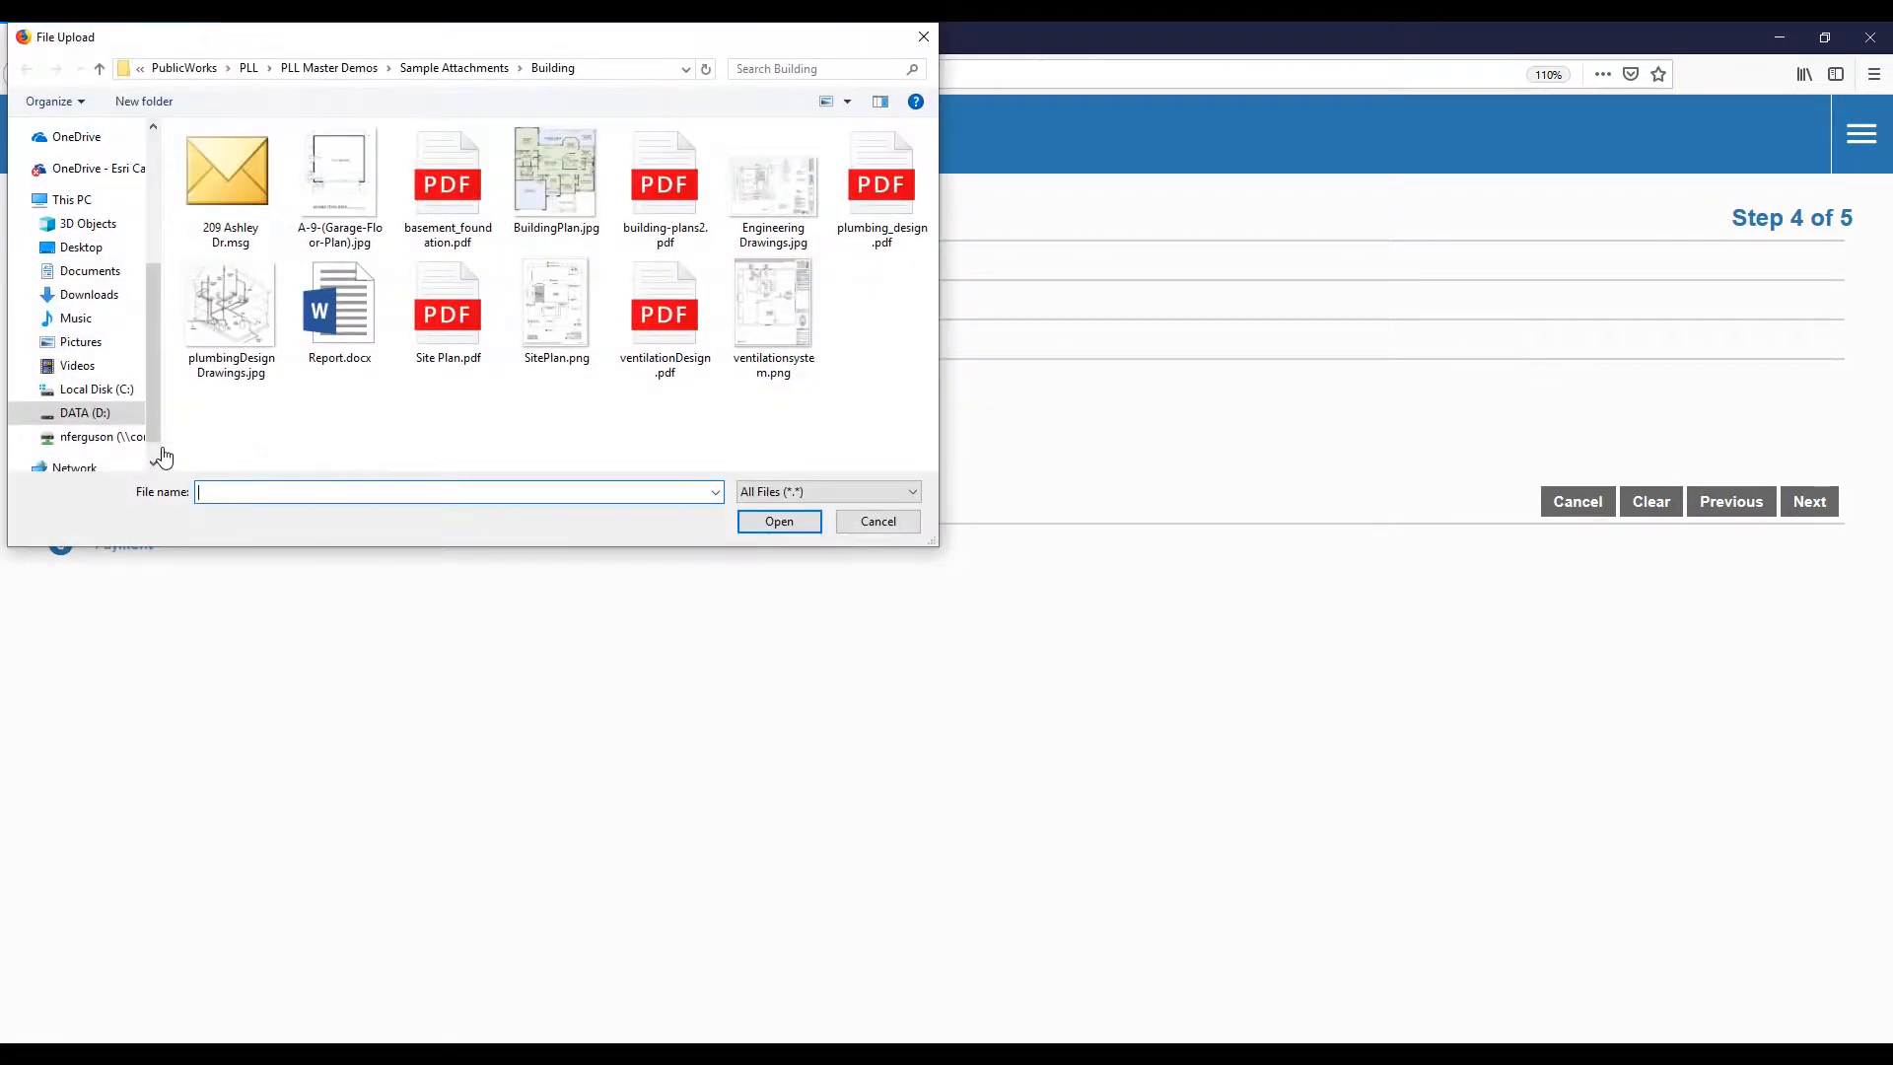
click(541, 184)
ctrl+click(231, 306)
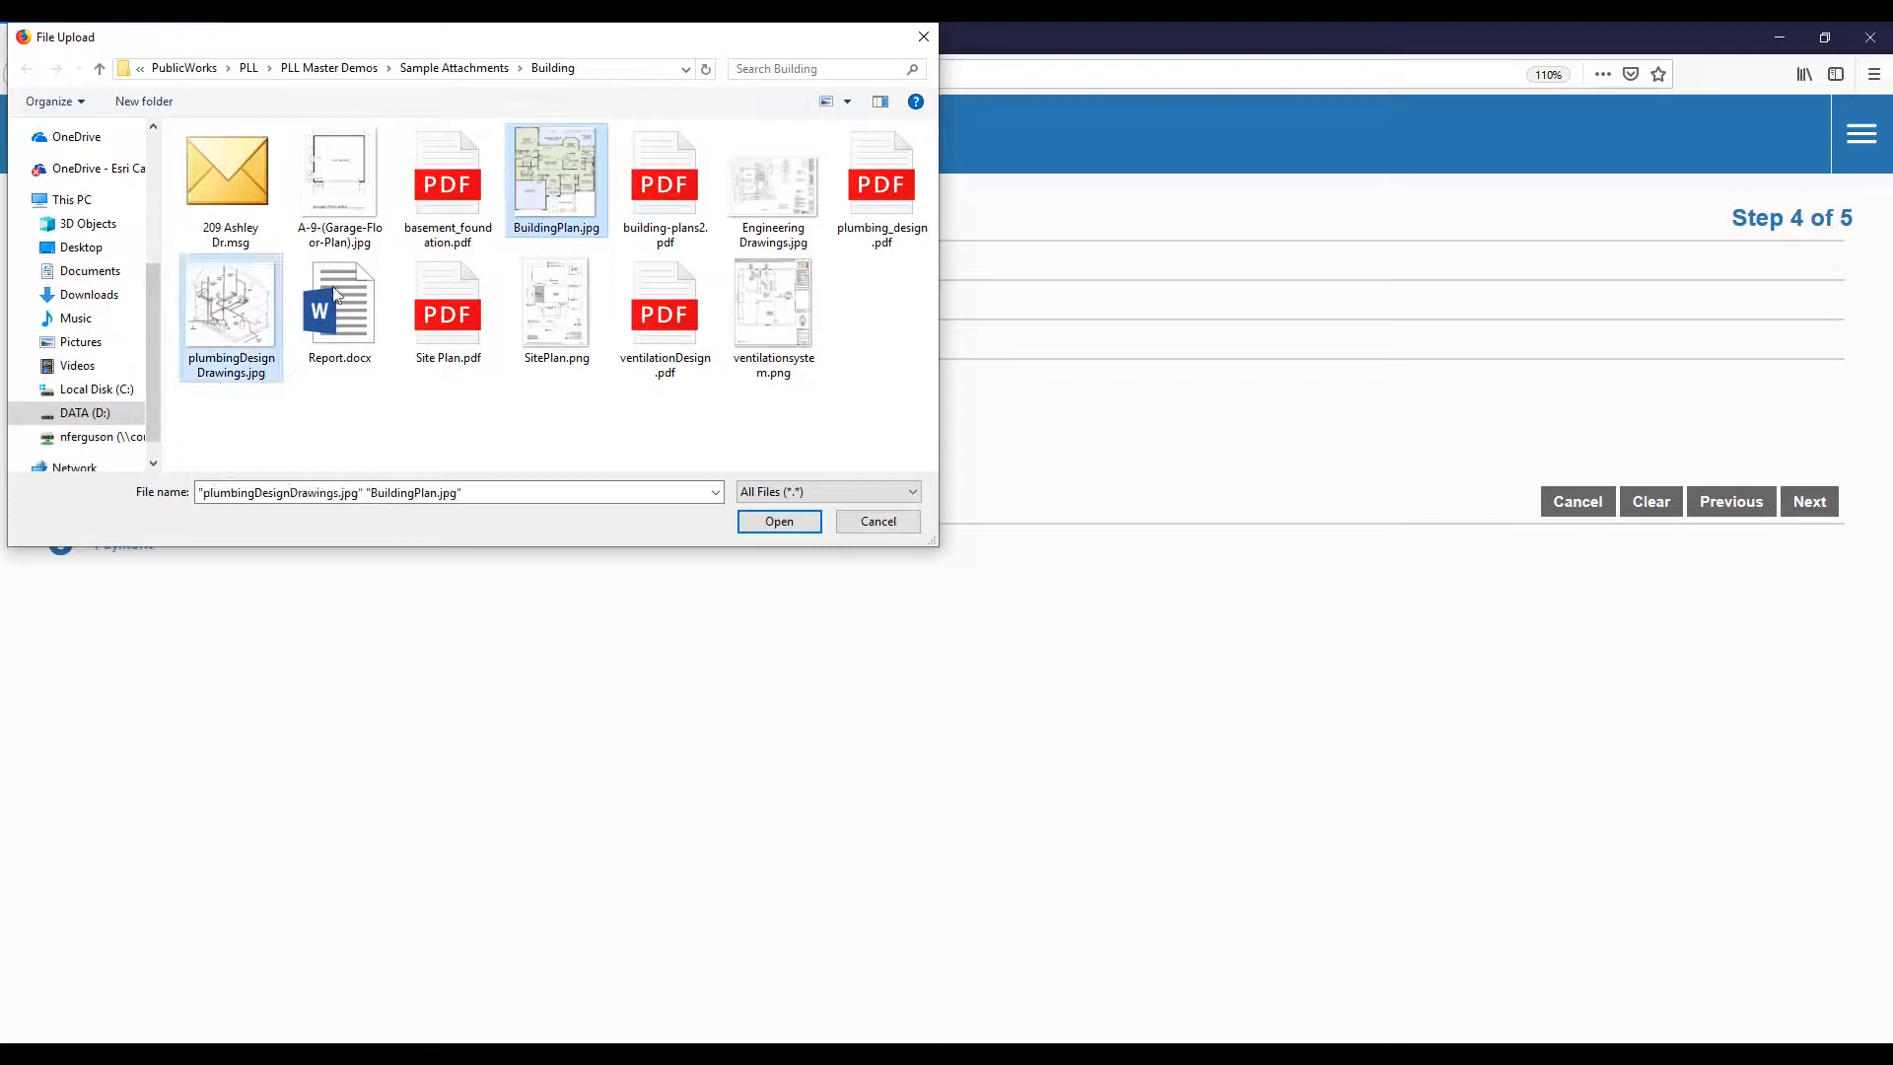
ctrl+click(745, 211)
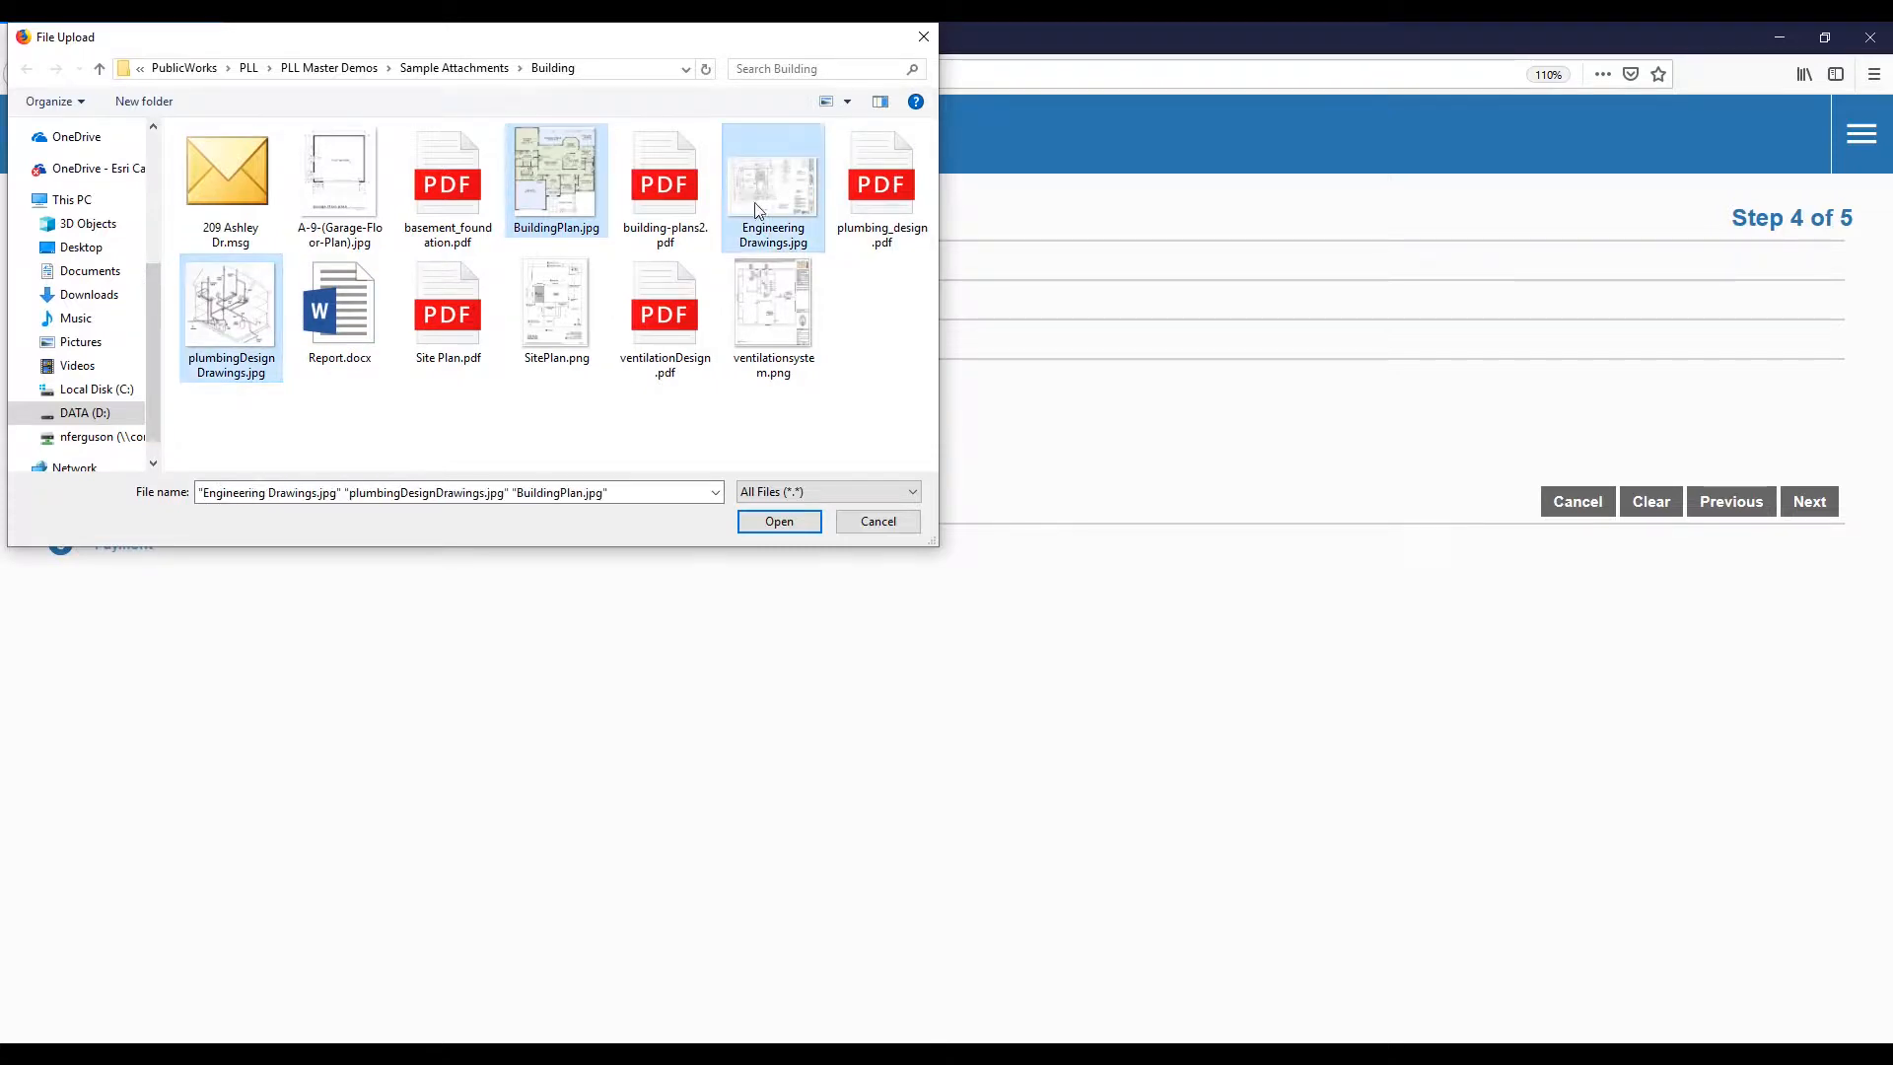
click(779, 522)
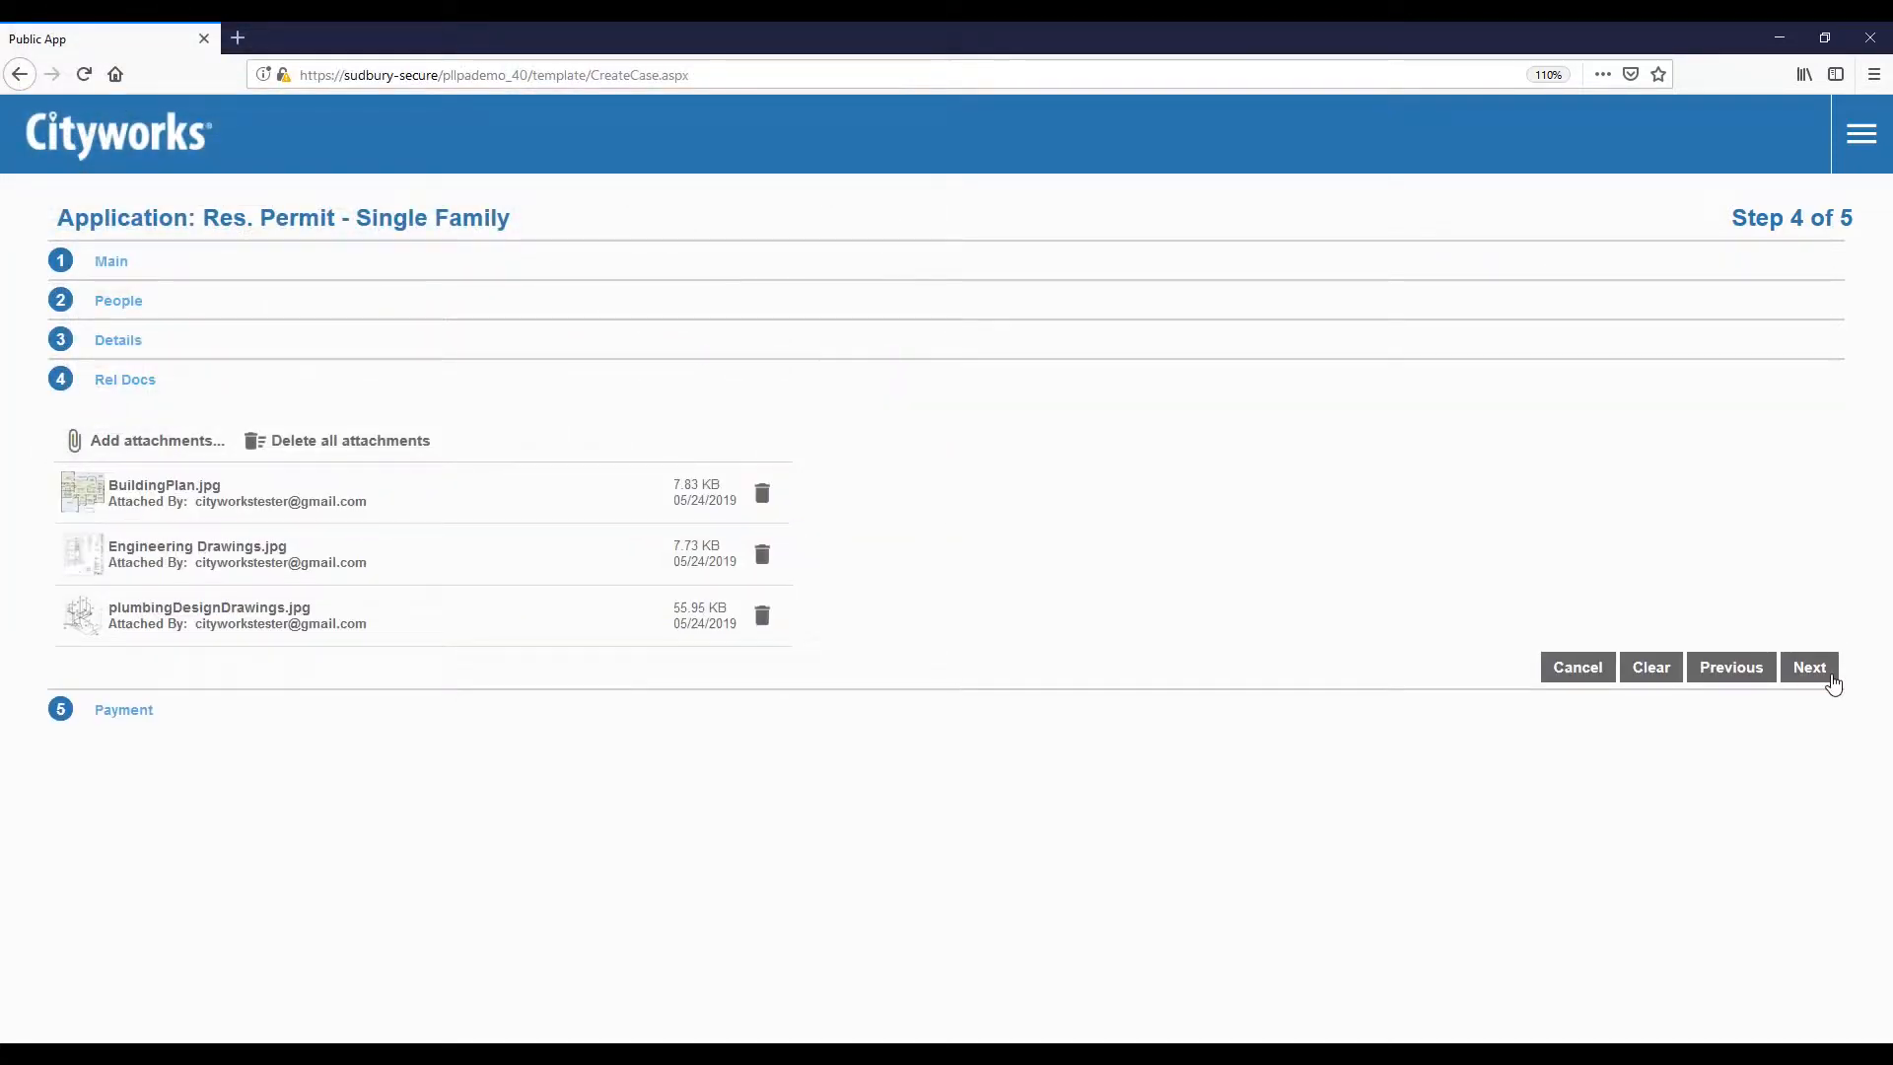
click(1810, 667)
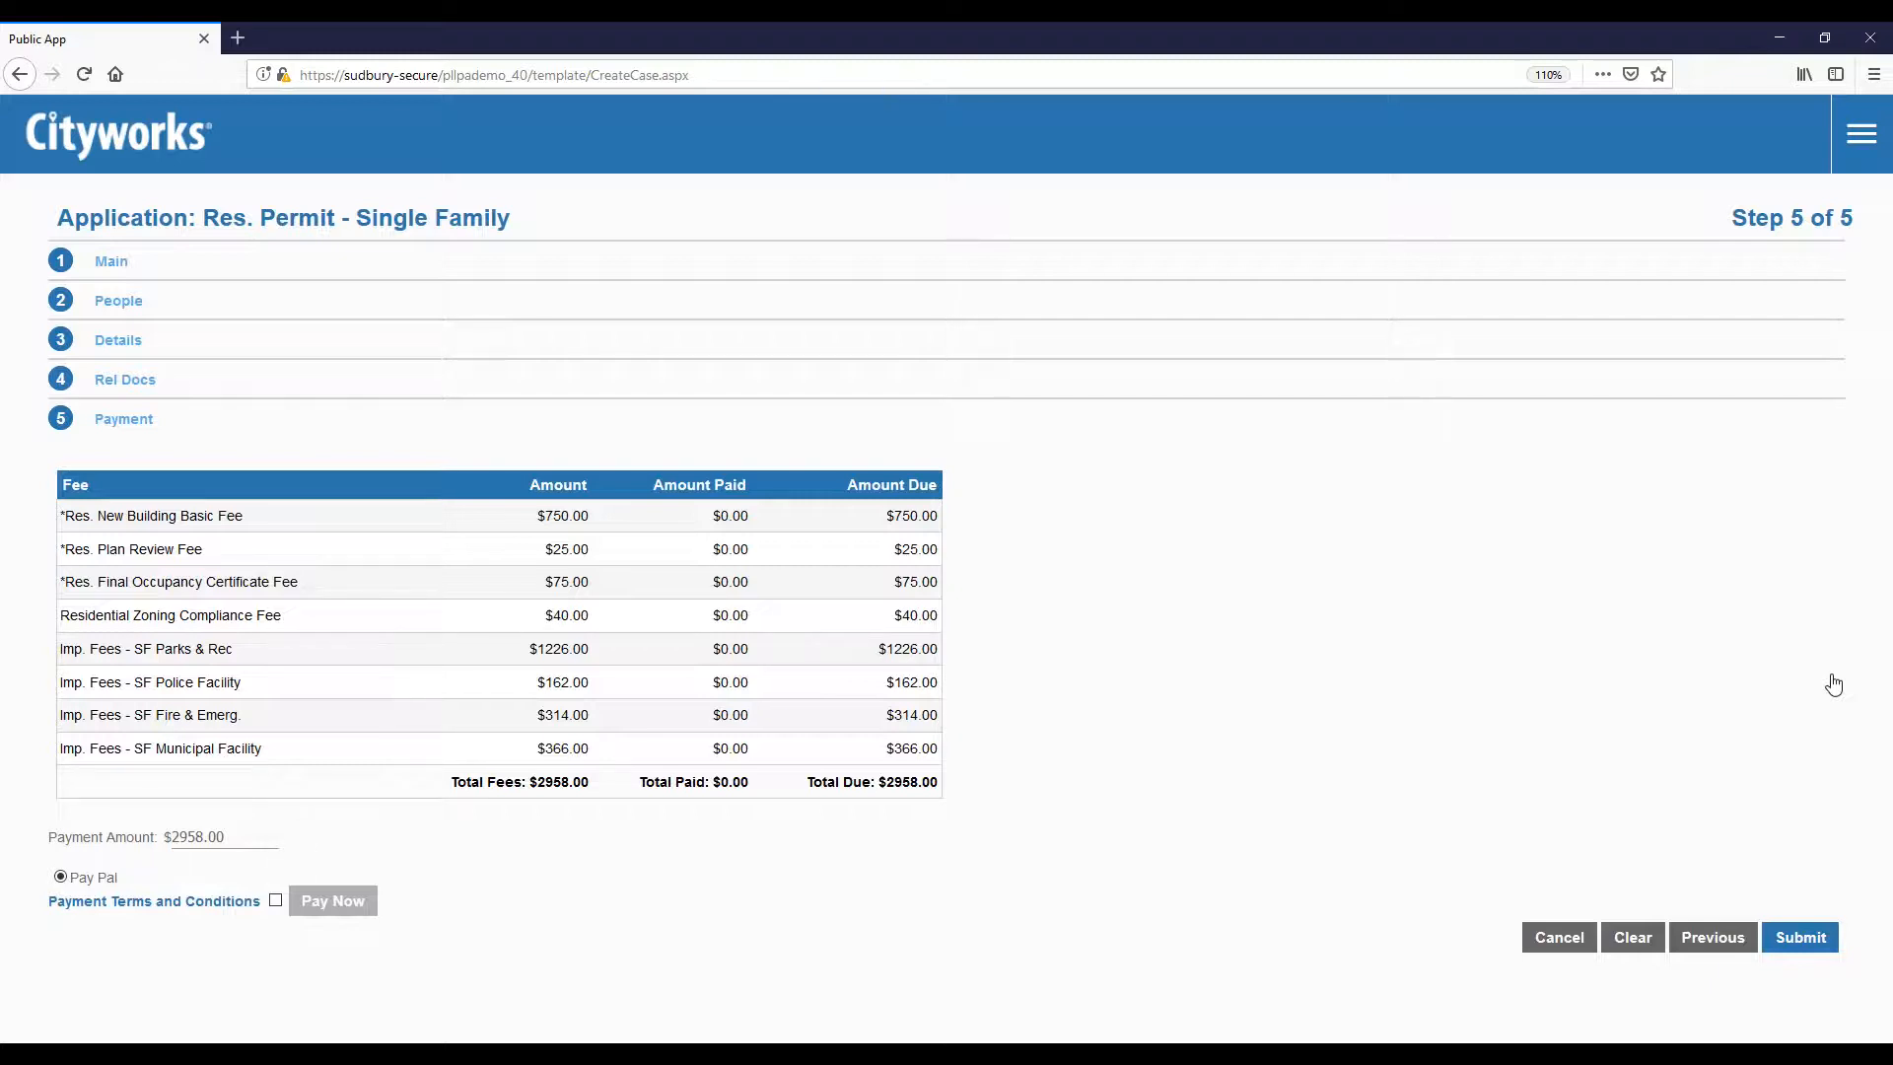
Step: Submit the application with its eight fees totalling $2958.00
click(1800, 946)
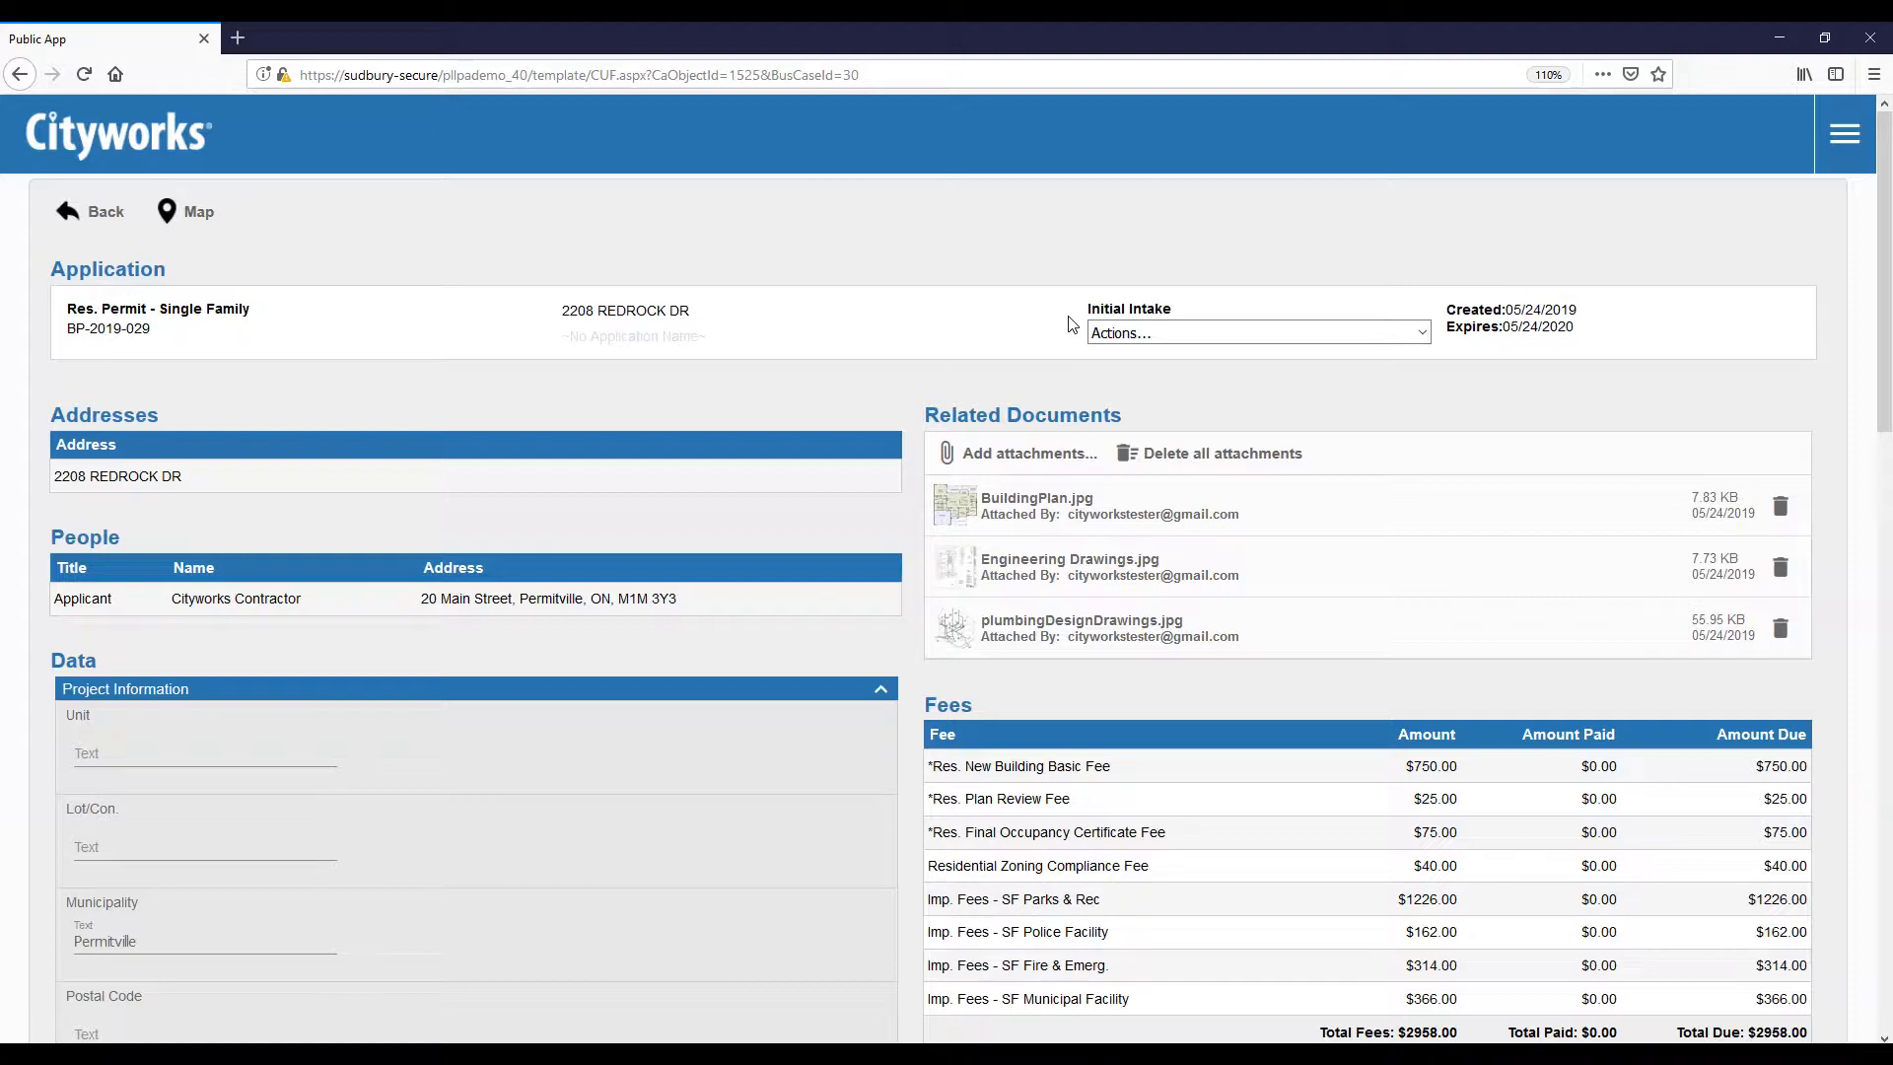
scroll(1070, 323, down, 4)
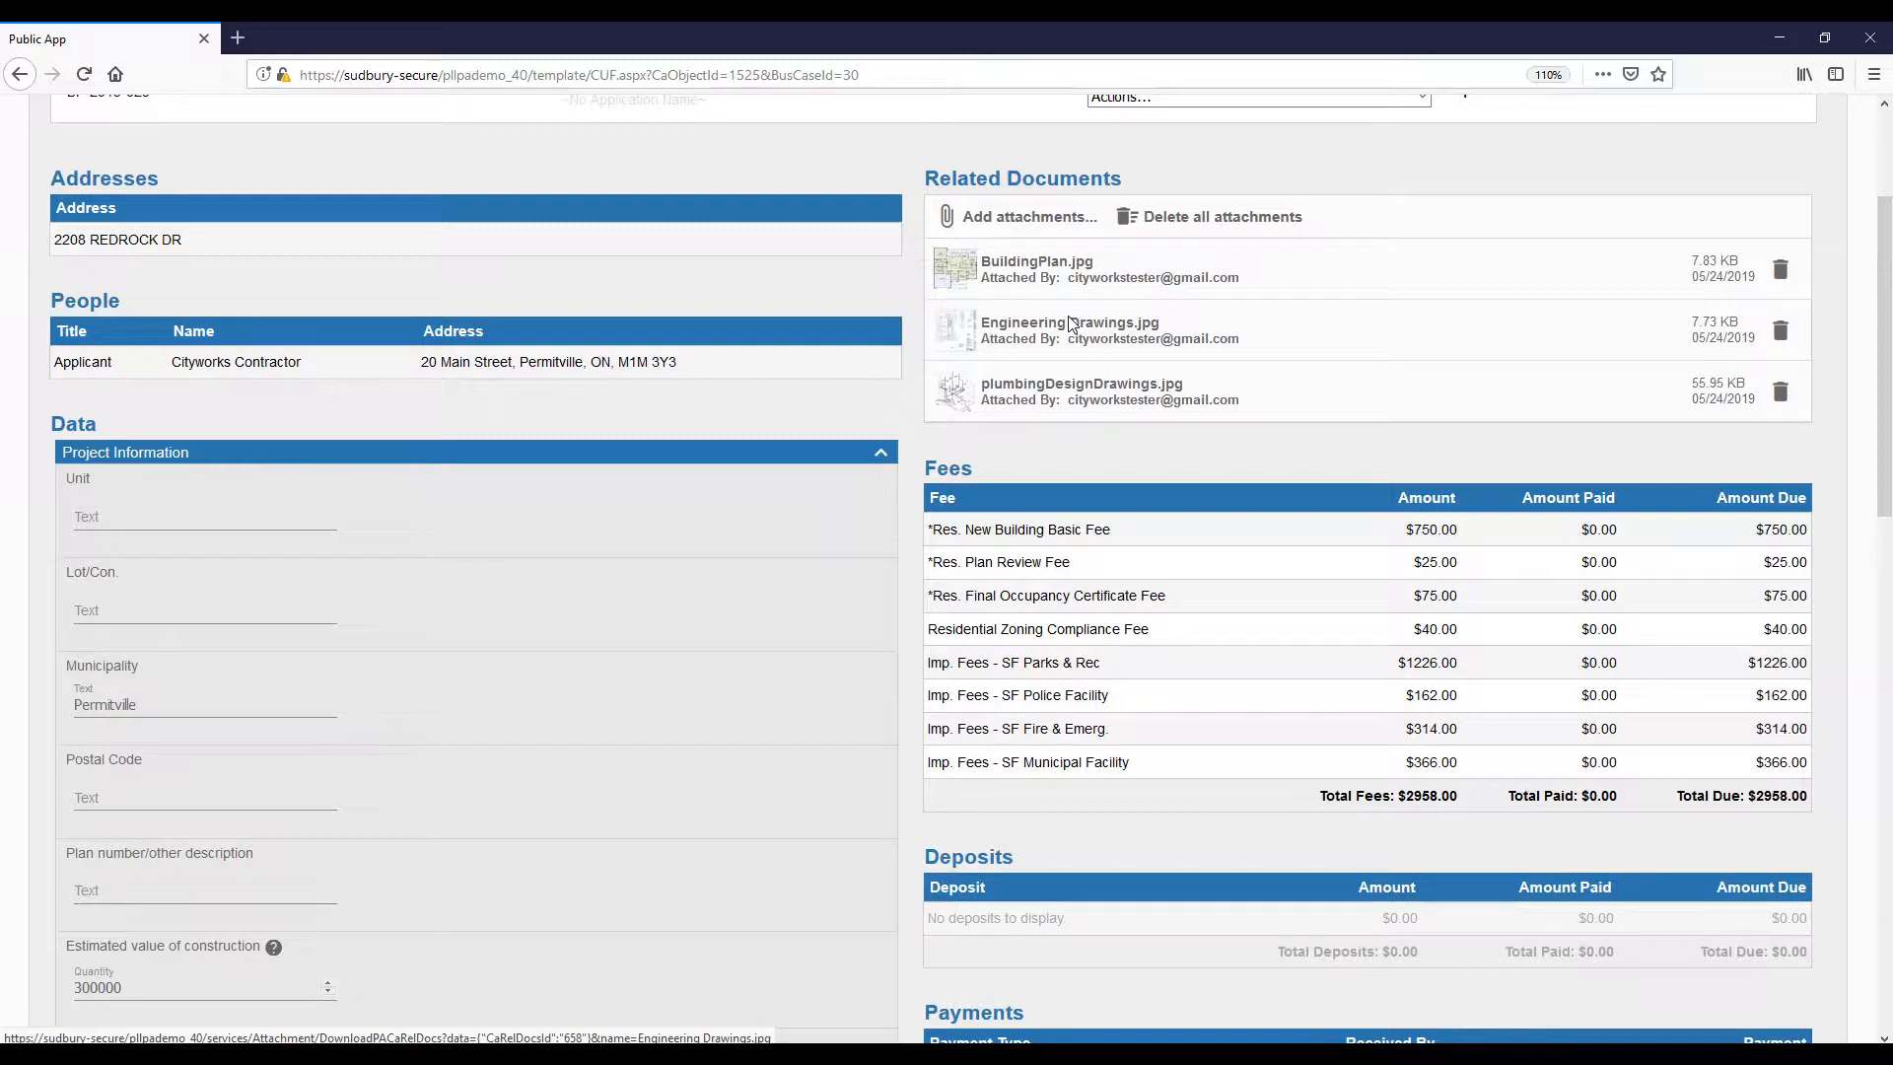
scroll(1072, 326, down, 5)
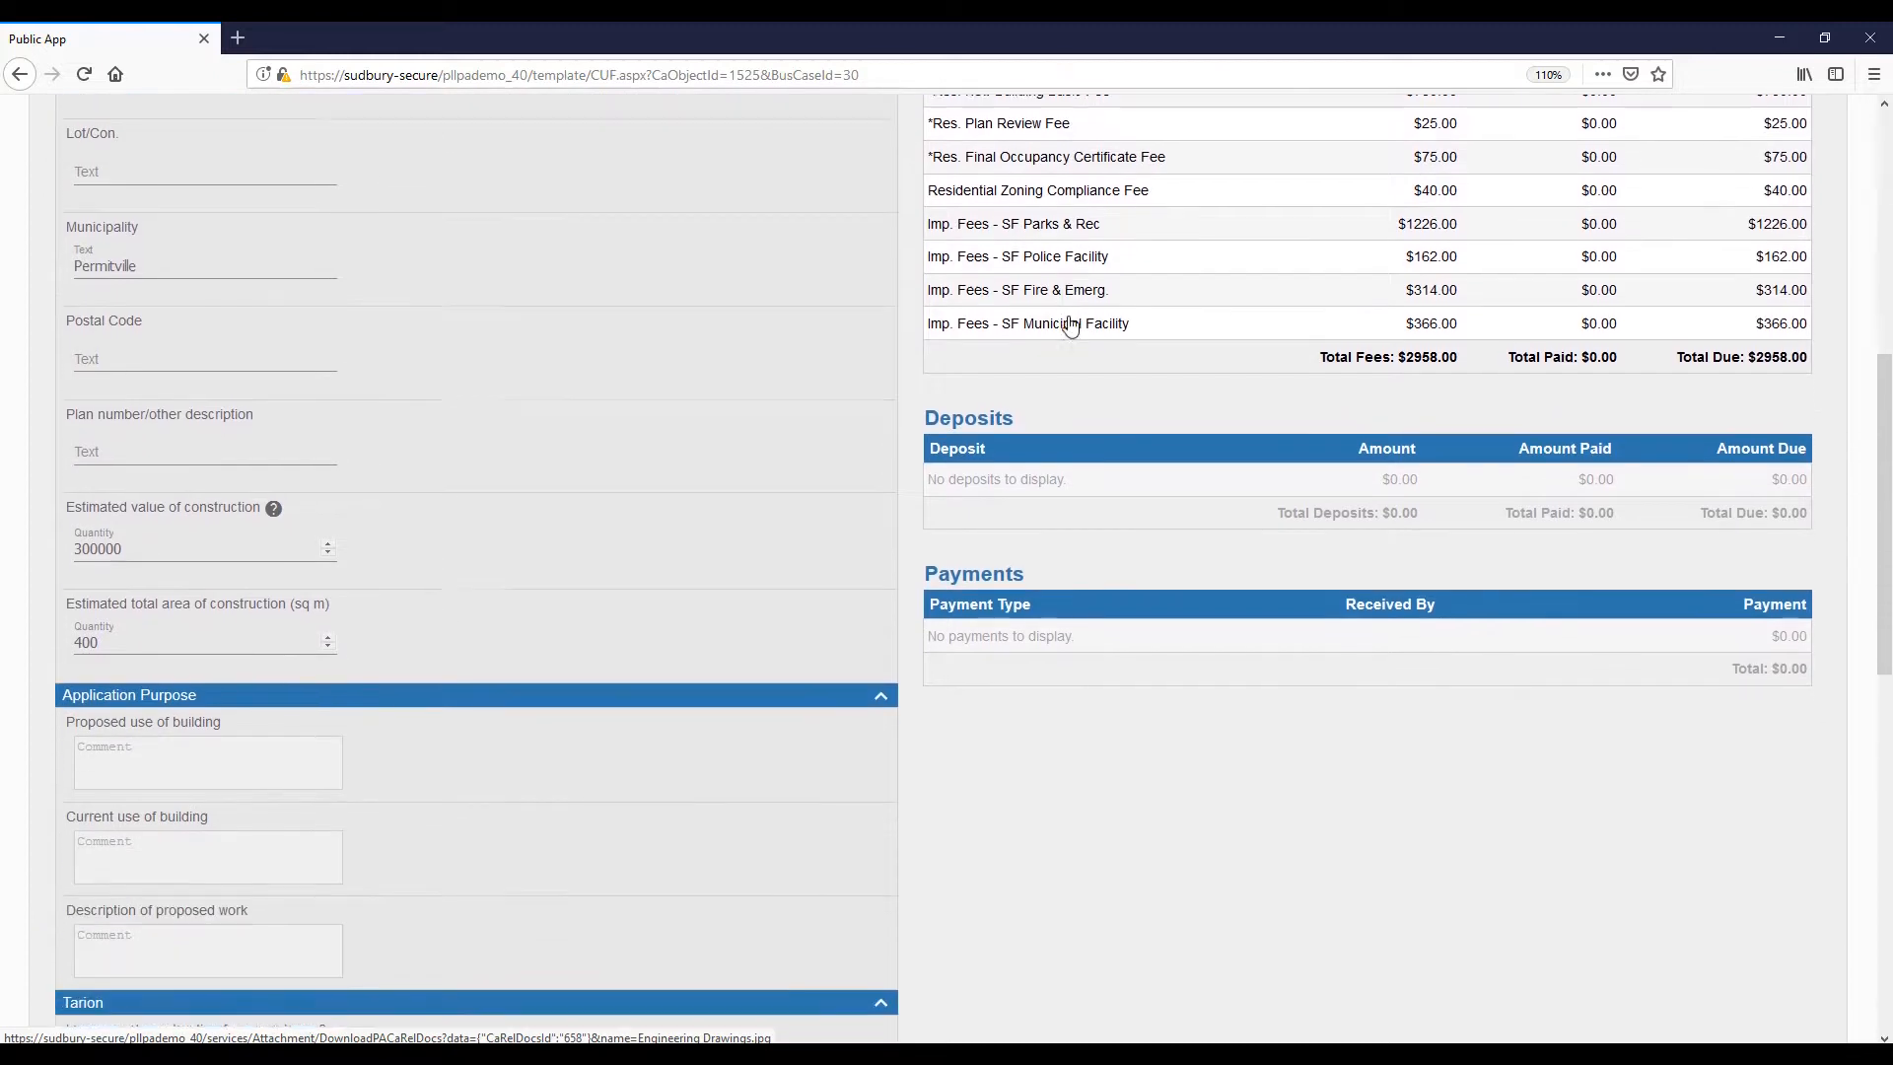
scroll(1071, 325, down, 10)
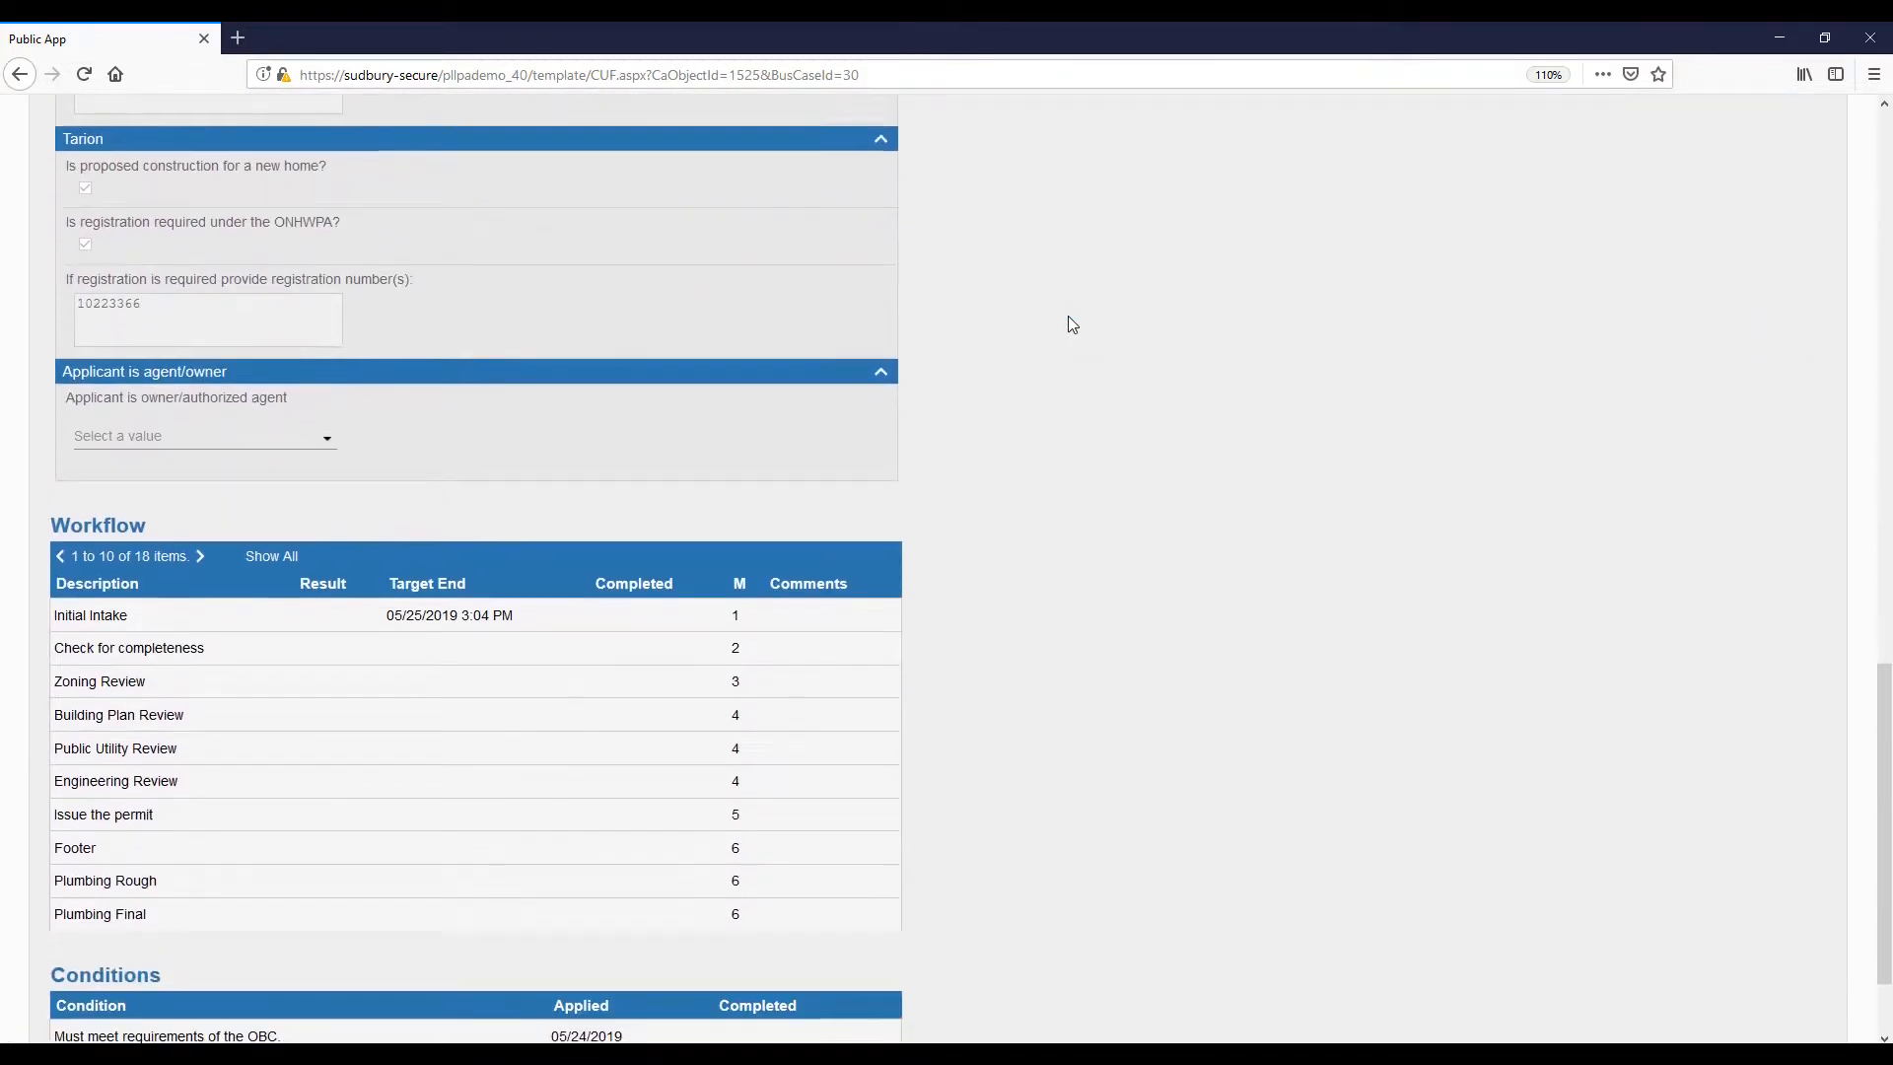
scroll(1071, 325, down, 1)
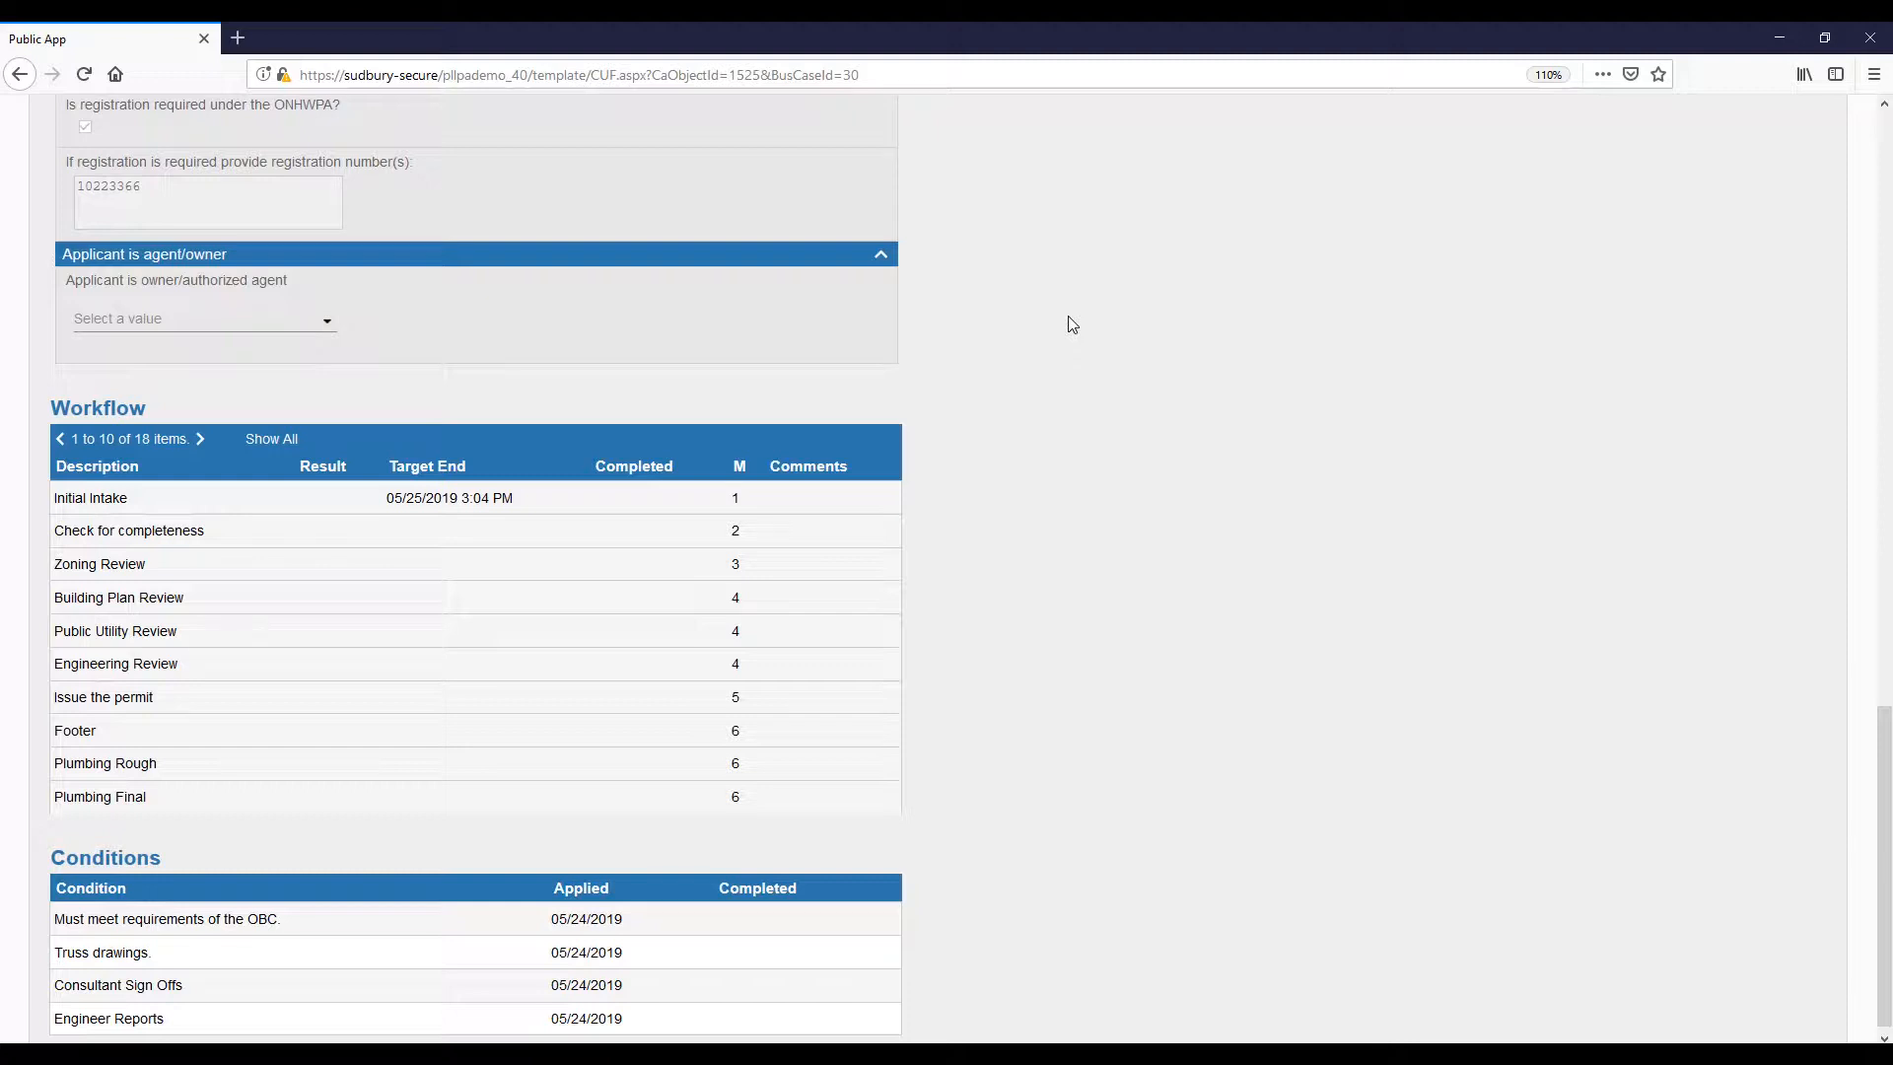
scroll(1069, 317, up, 8)
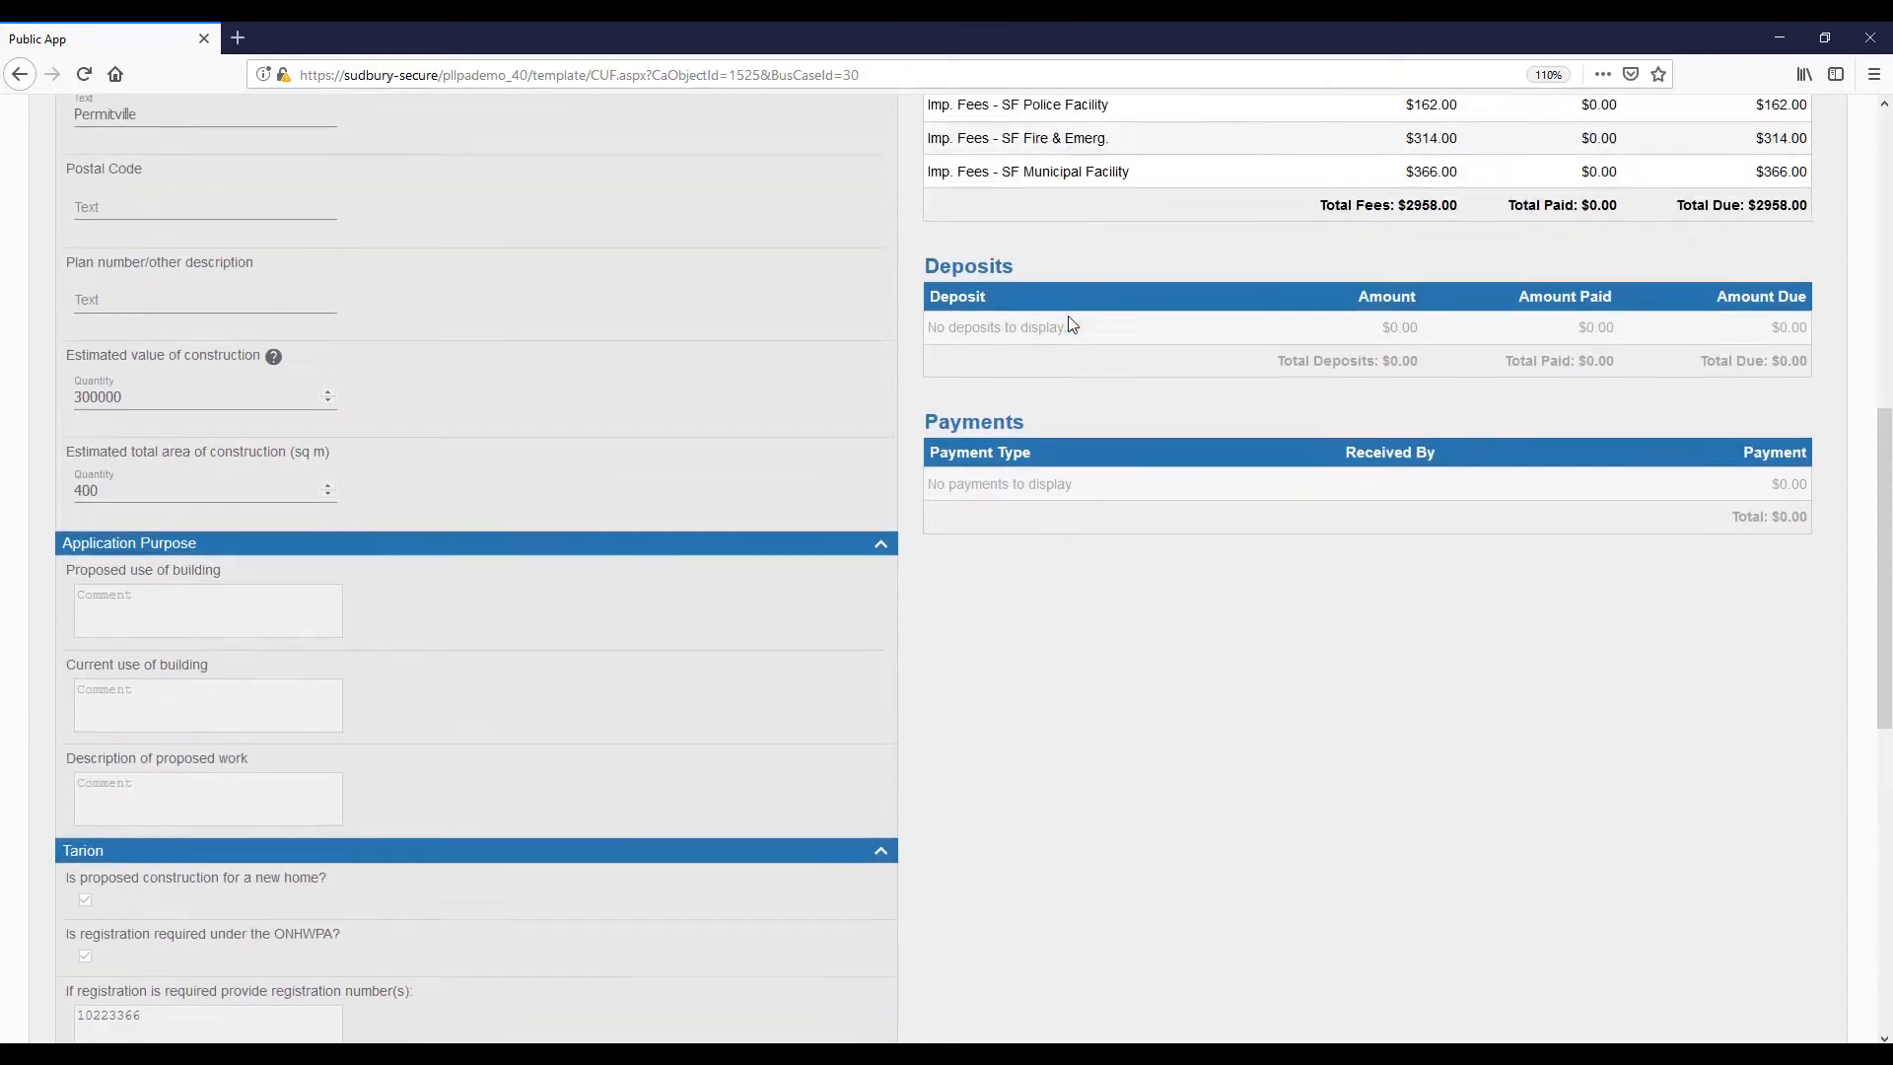
scroll(1068, 315, up, 8)
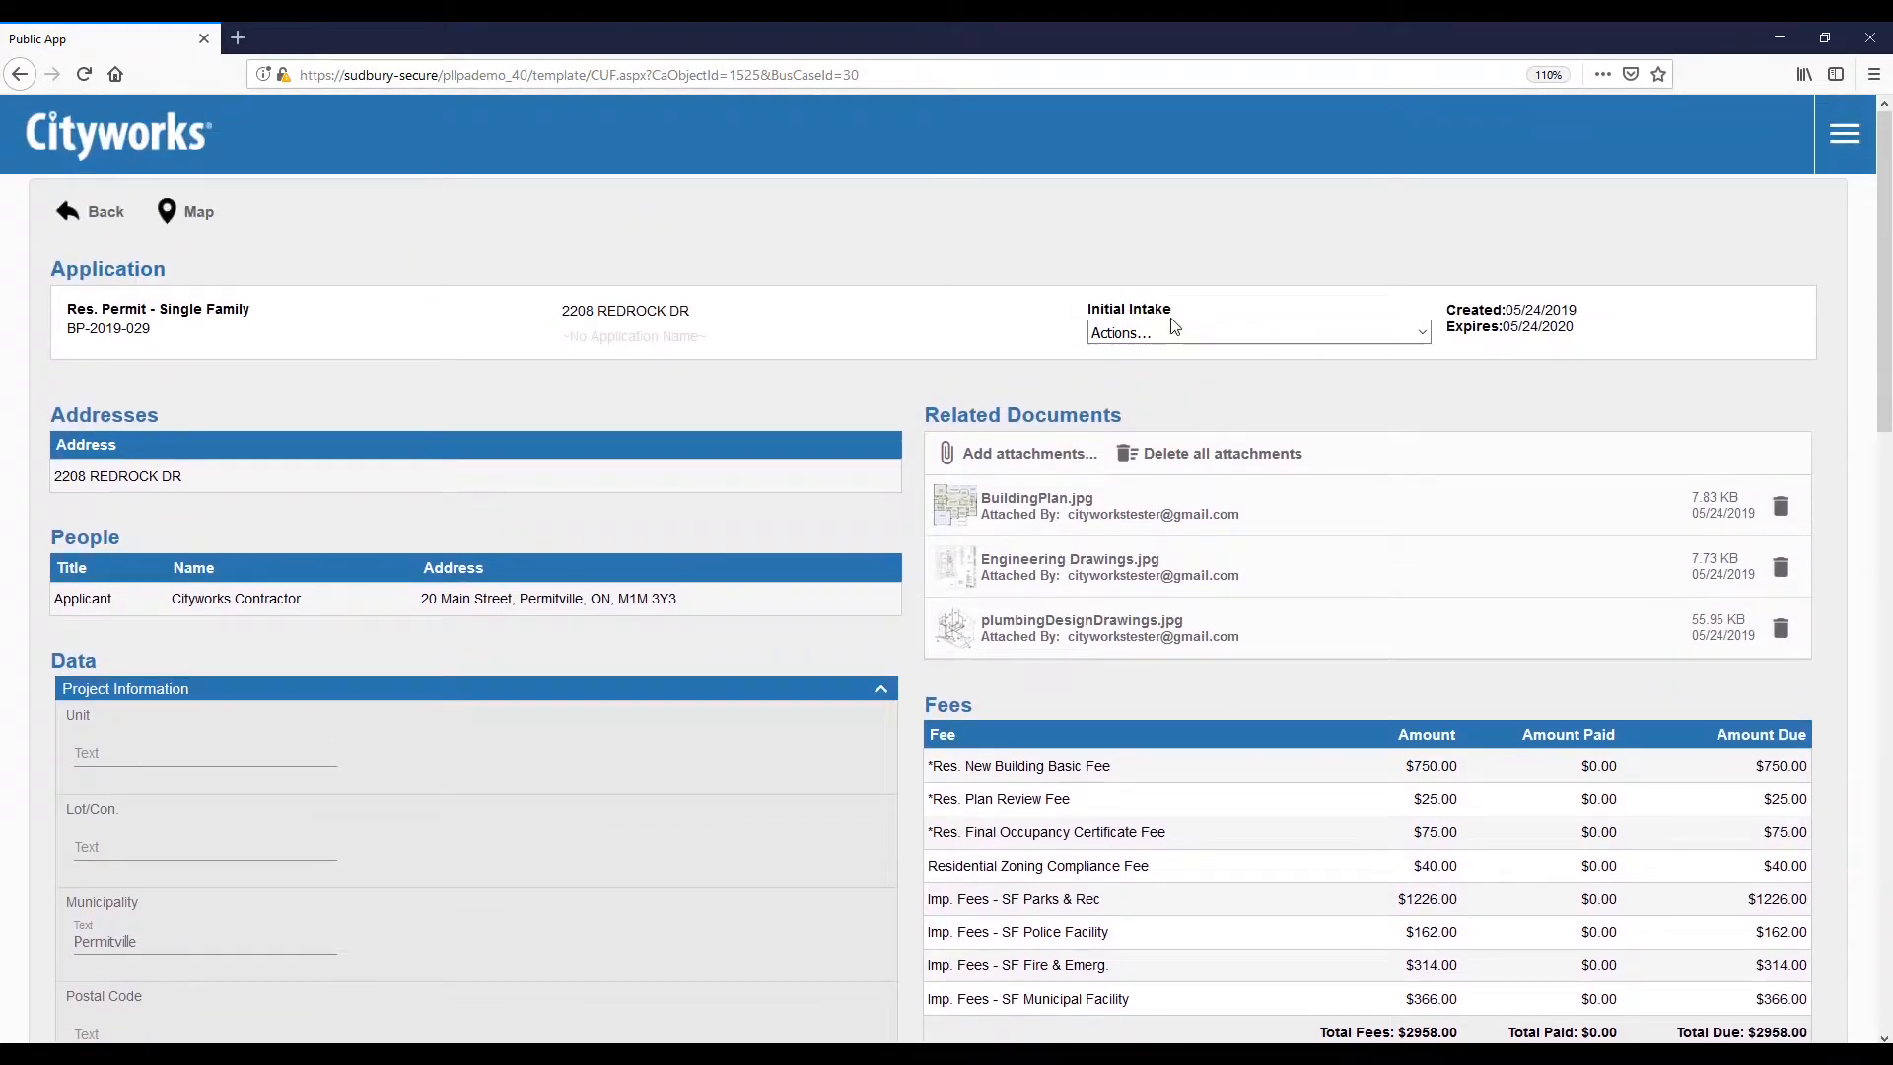
Step: Choose Print Permit Application from the Actions menu for BP-2019-029
click(1173, 332)
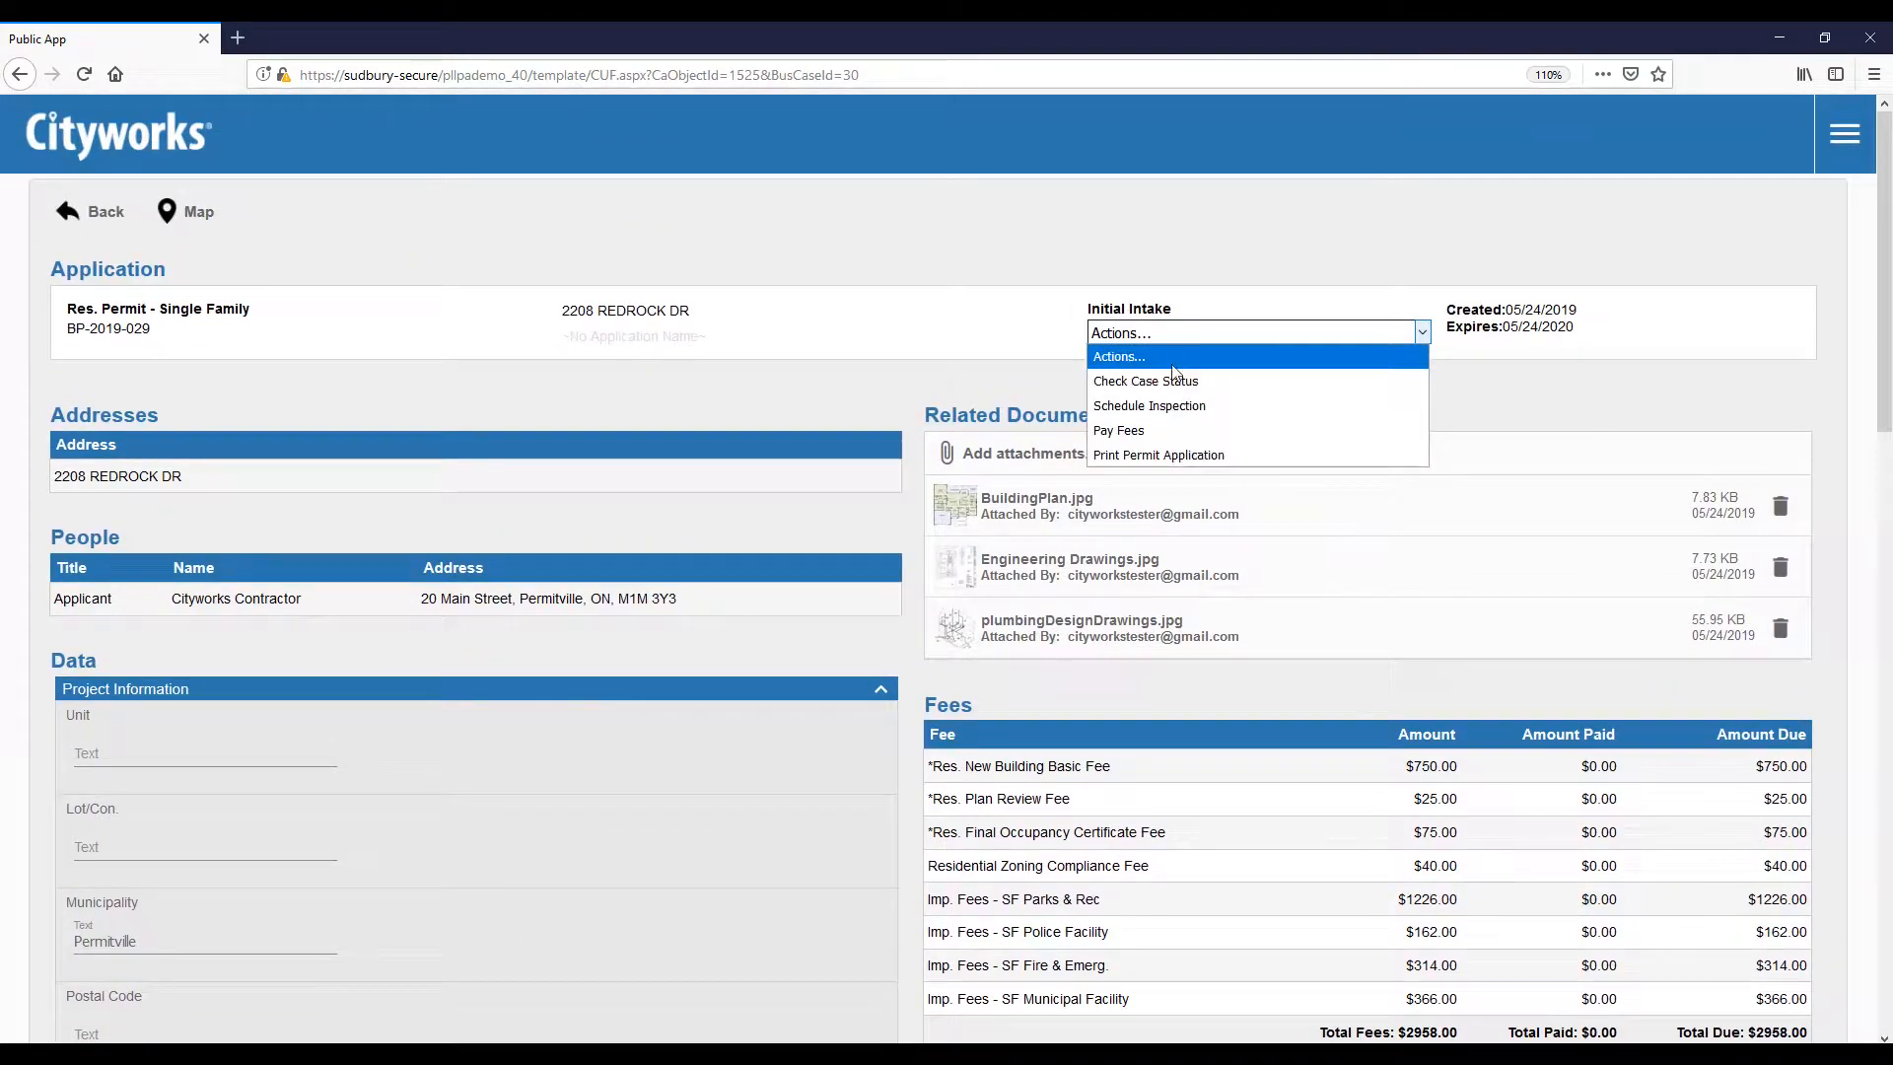
click(1156, 456)
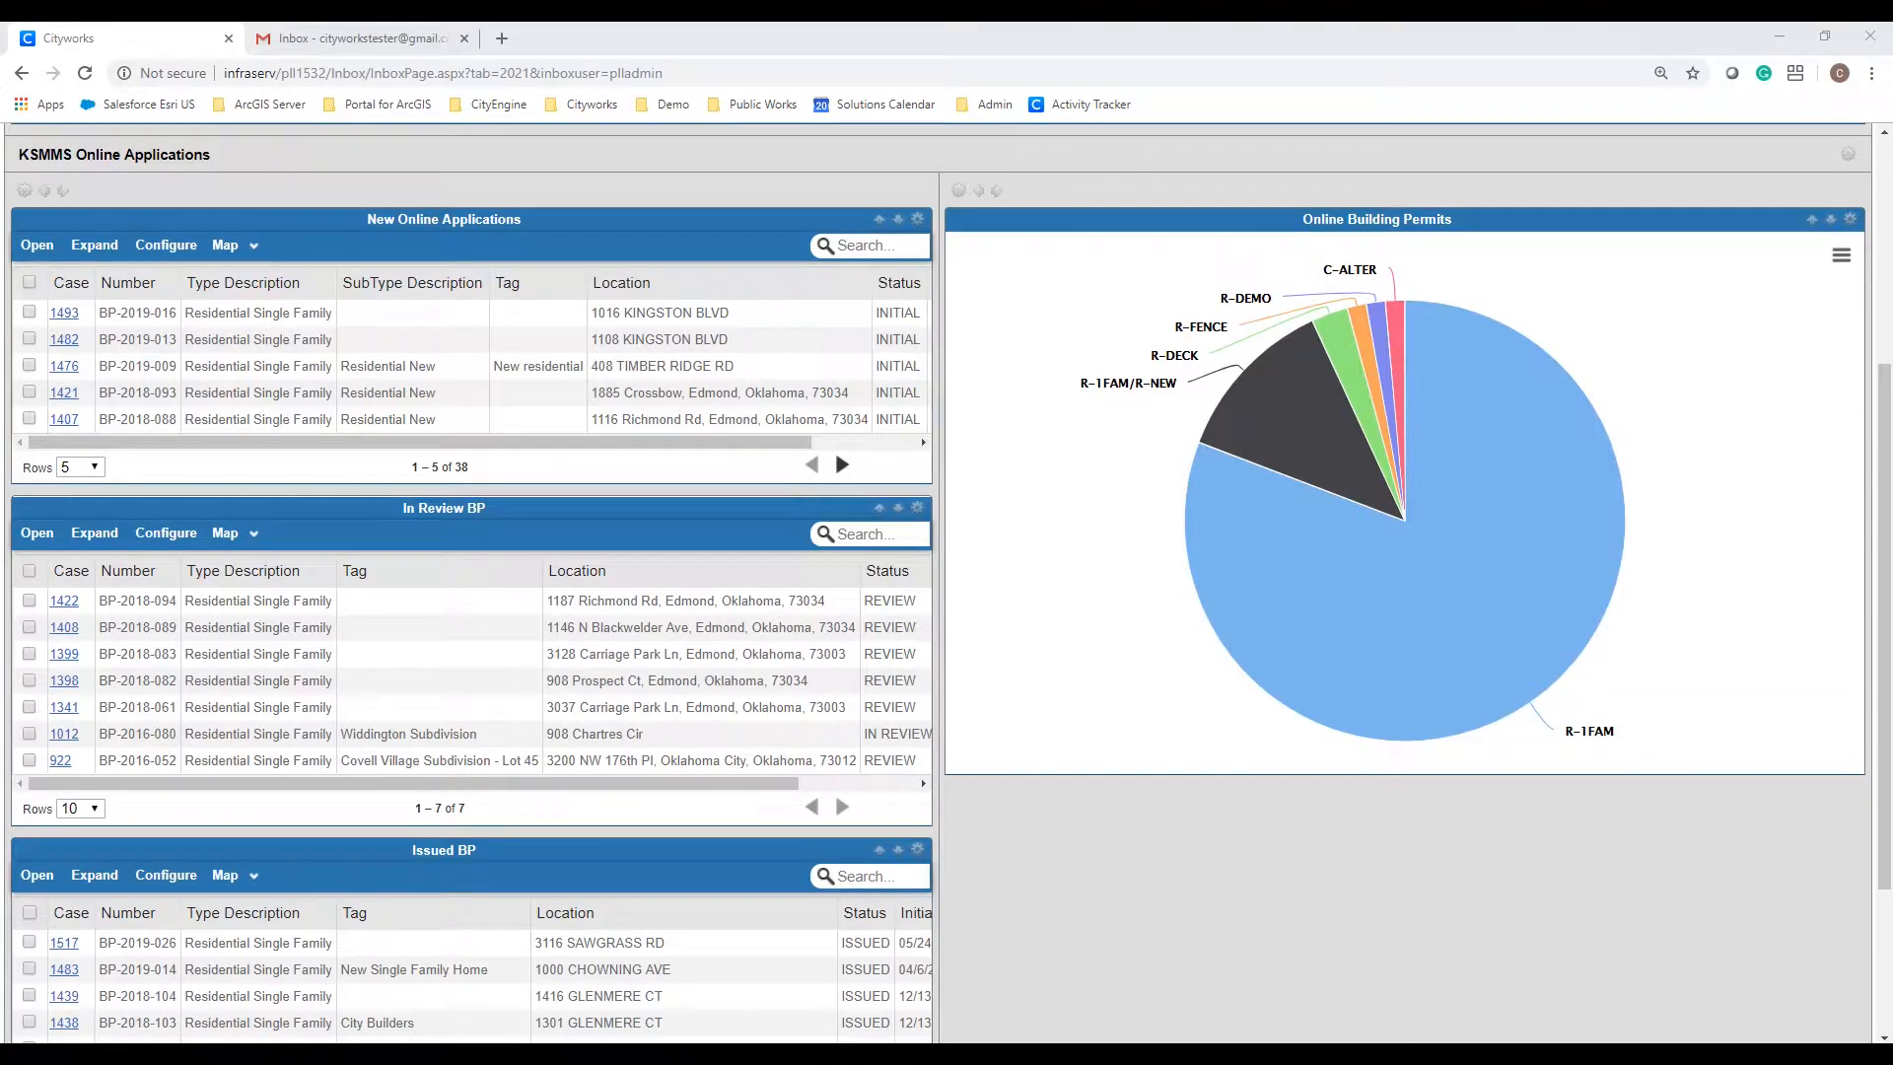
Step: Refresh the Inbox and open case 1525 from the New Online Applications panel
scroll(309, 614, up, 4)
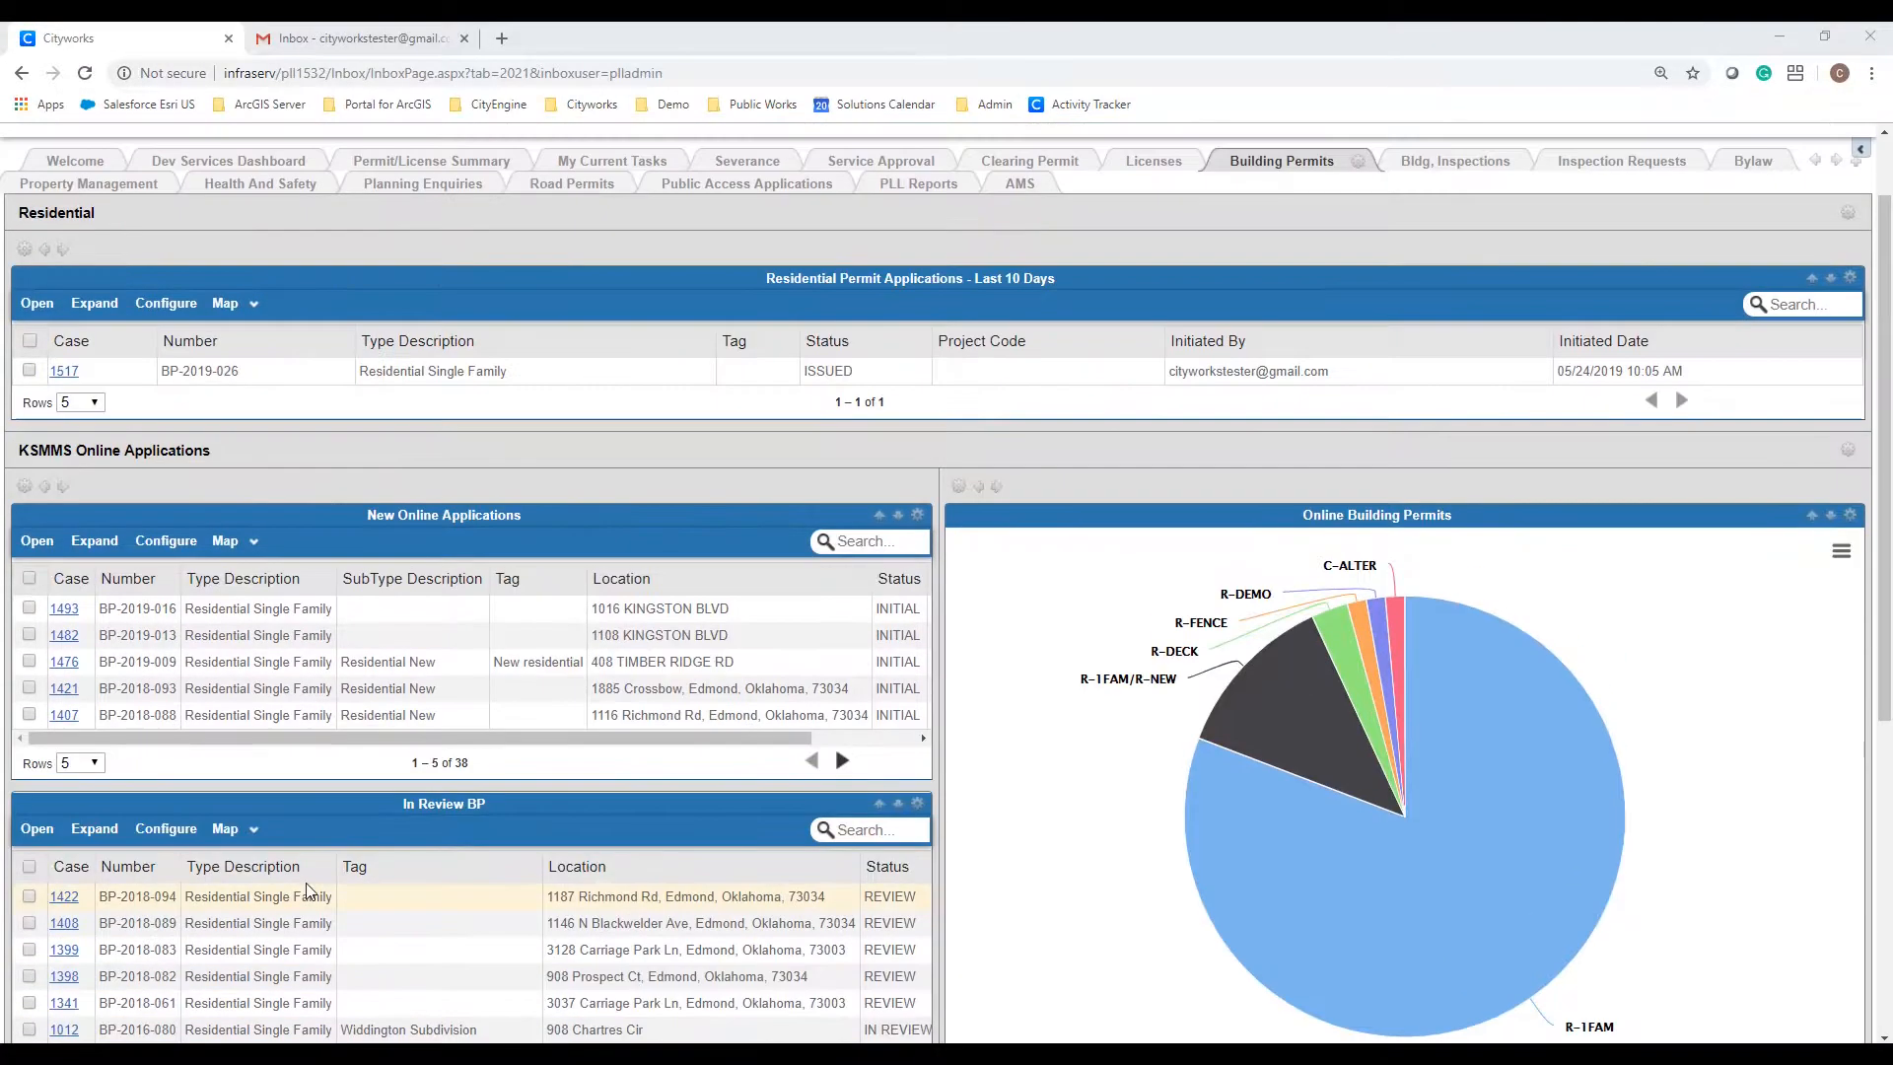
click(26, 211)
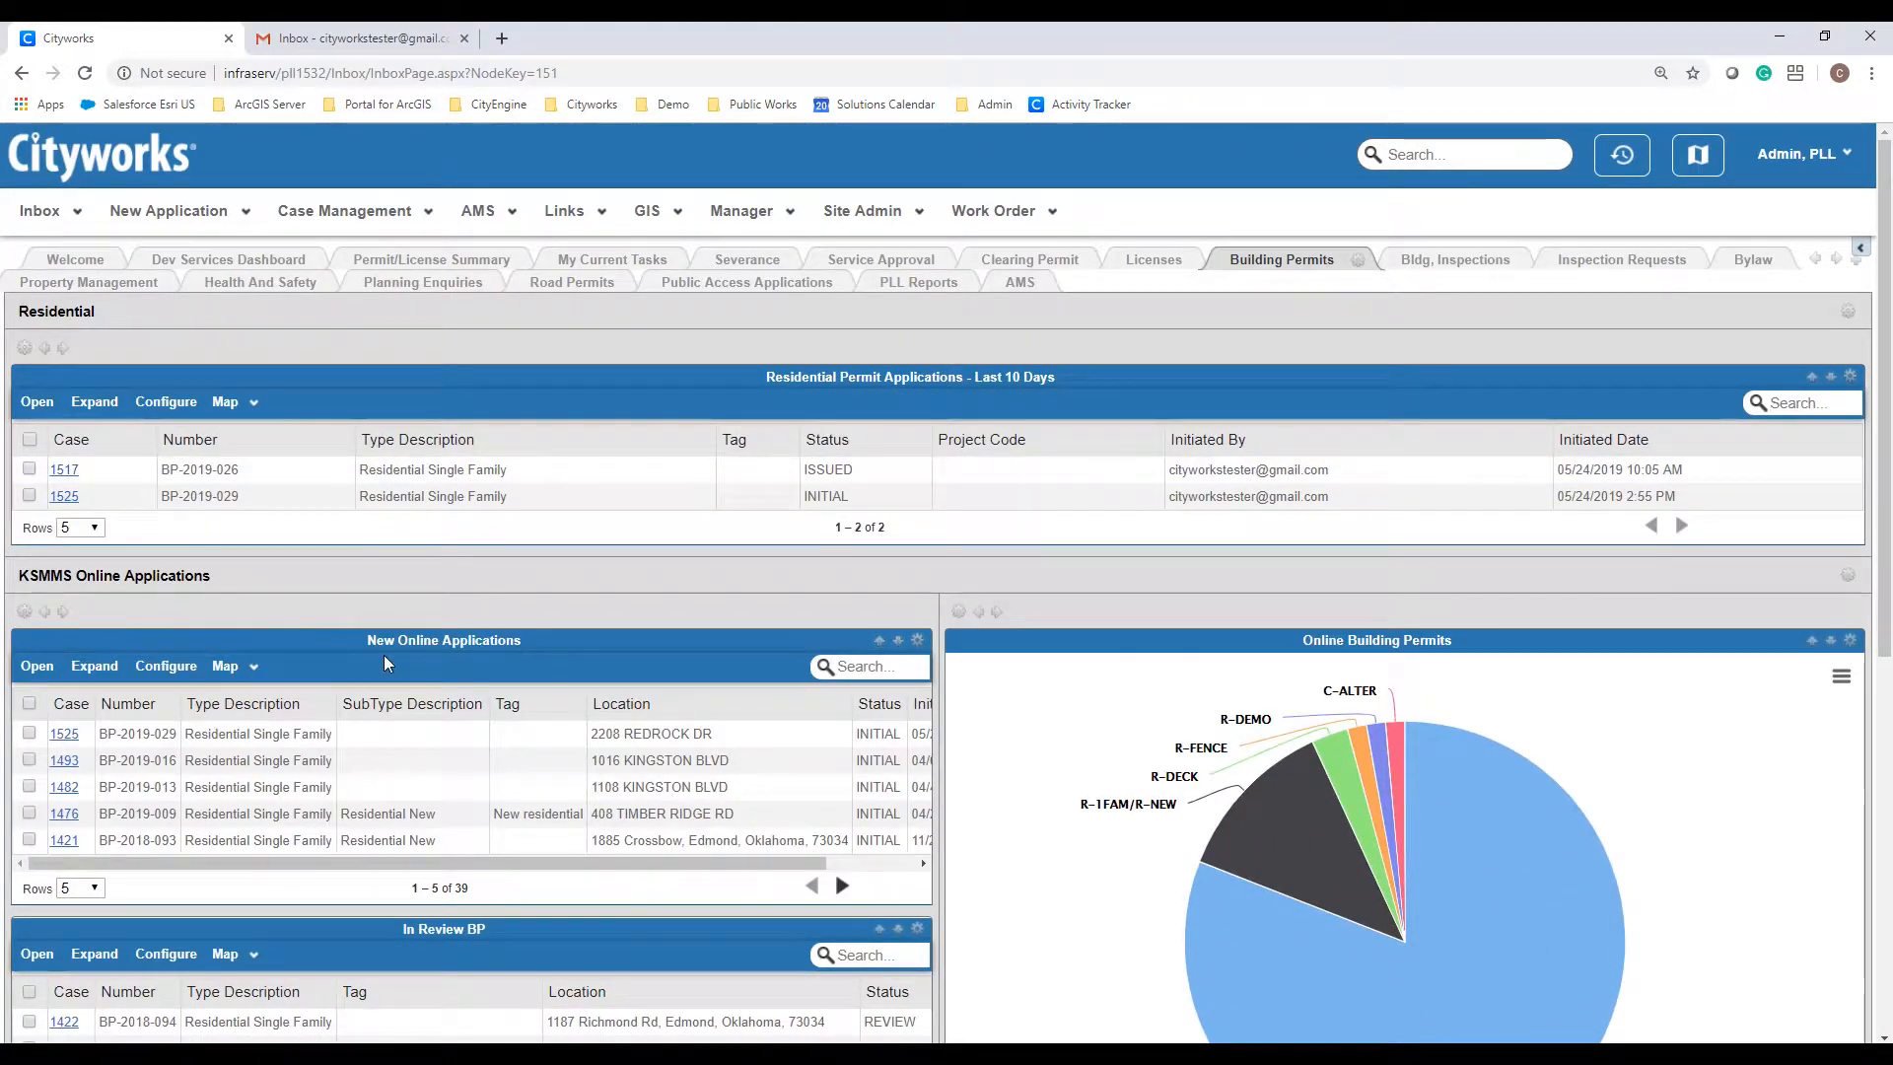
click(85, 749)
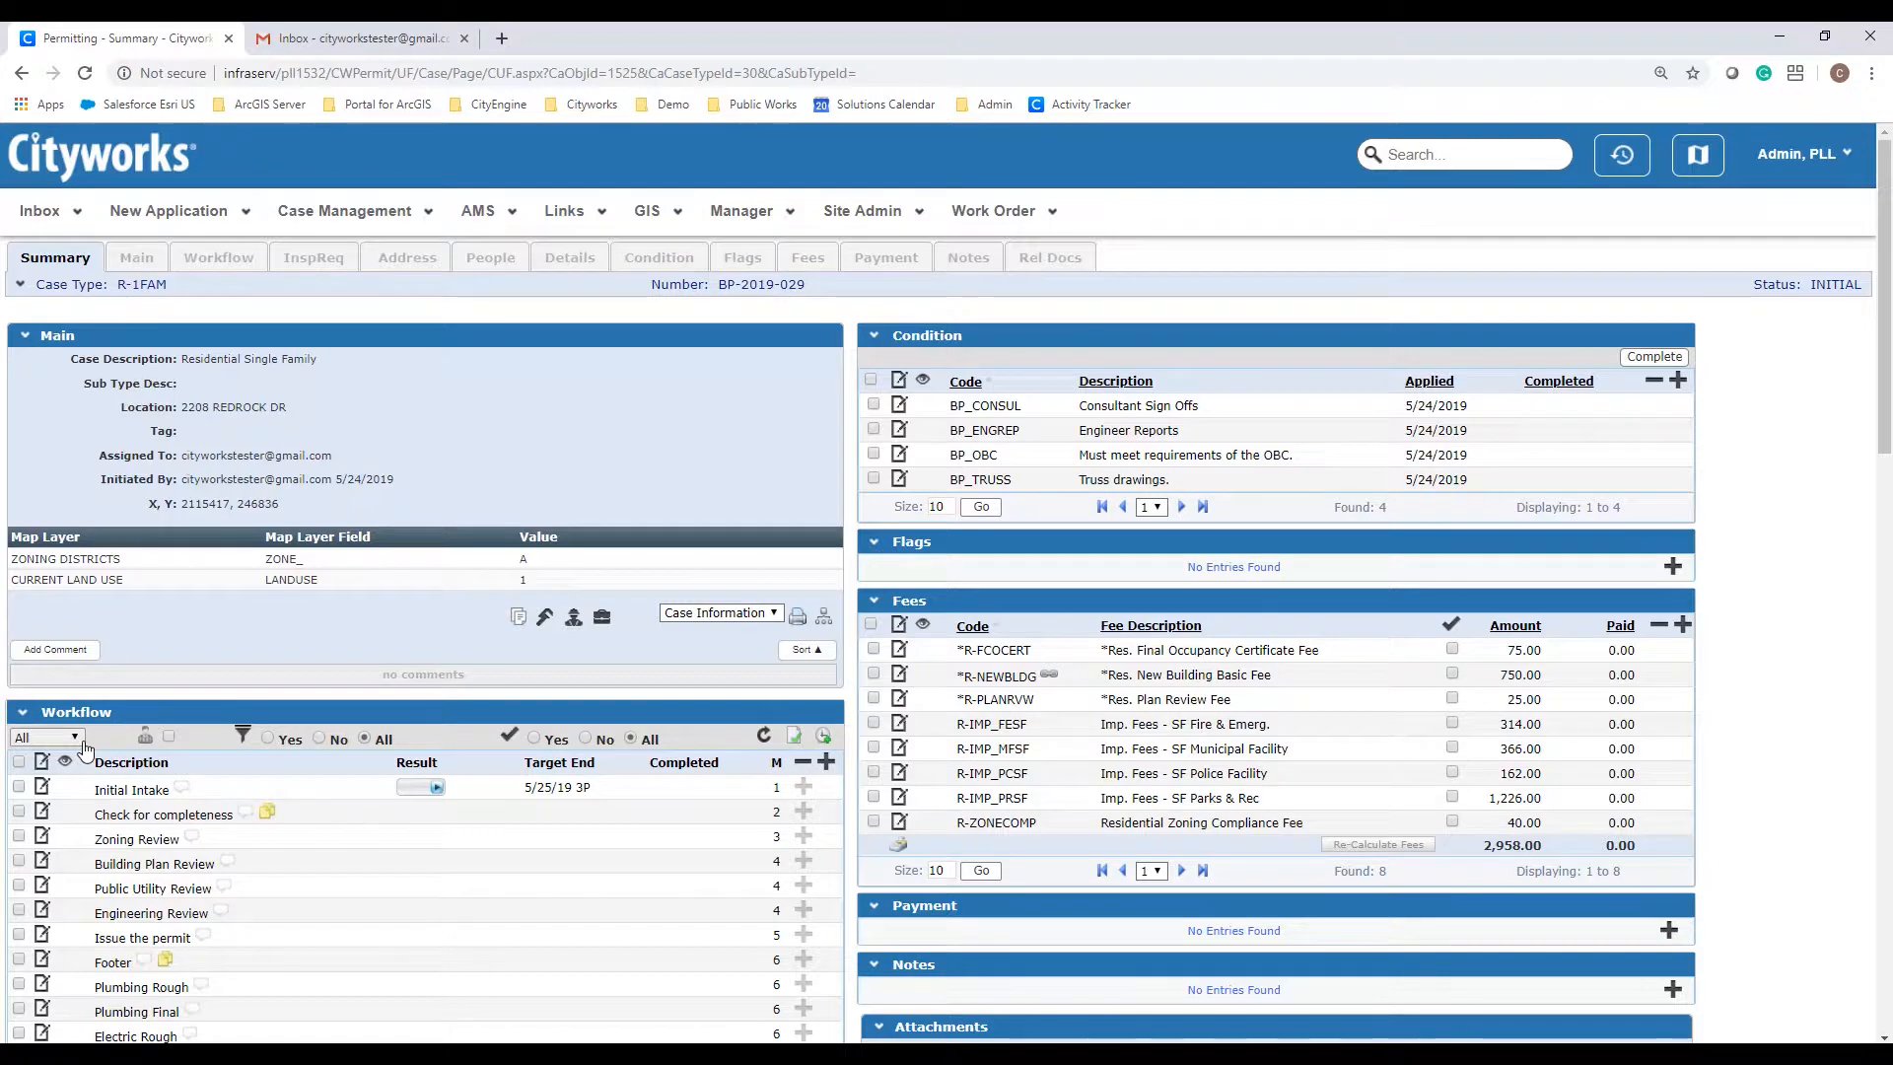
Step: Collapse all BP-2019-029 summary panels using the Case Type arrow
click(20, 286)
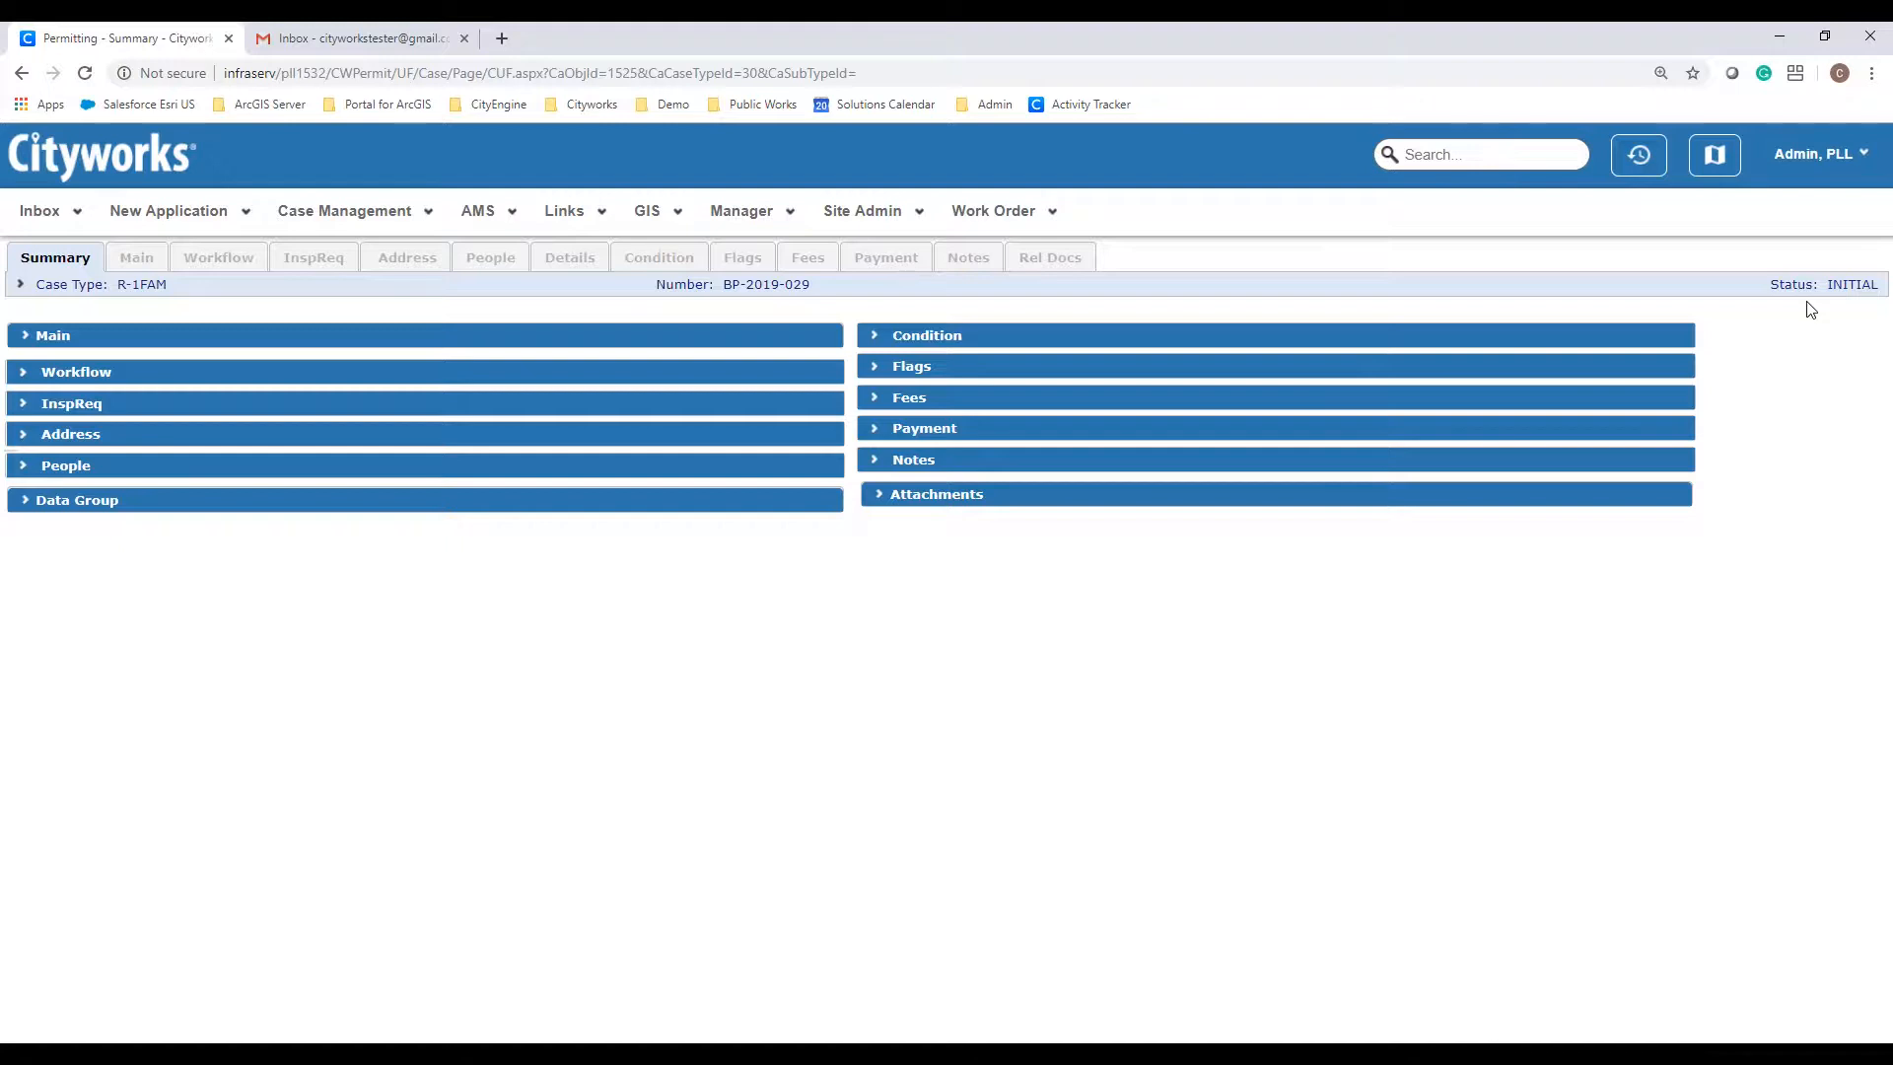
Step: Expand the Main, People and Address panels, then open the permits FieldMap in a new tab
click(783, 340)
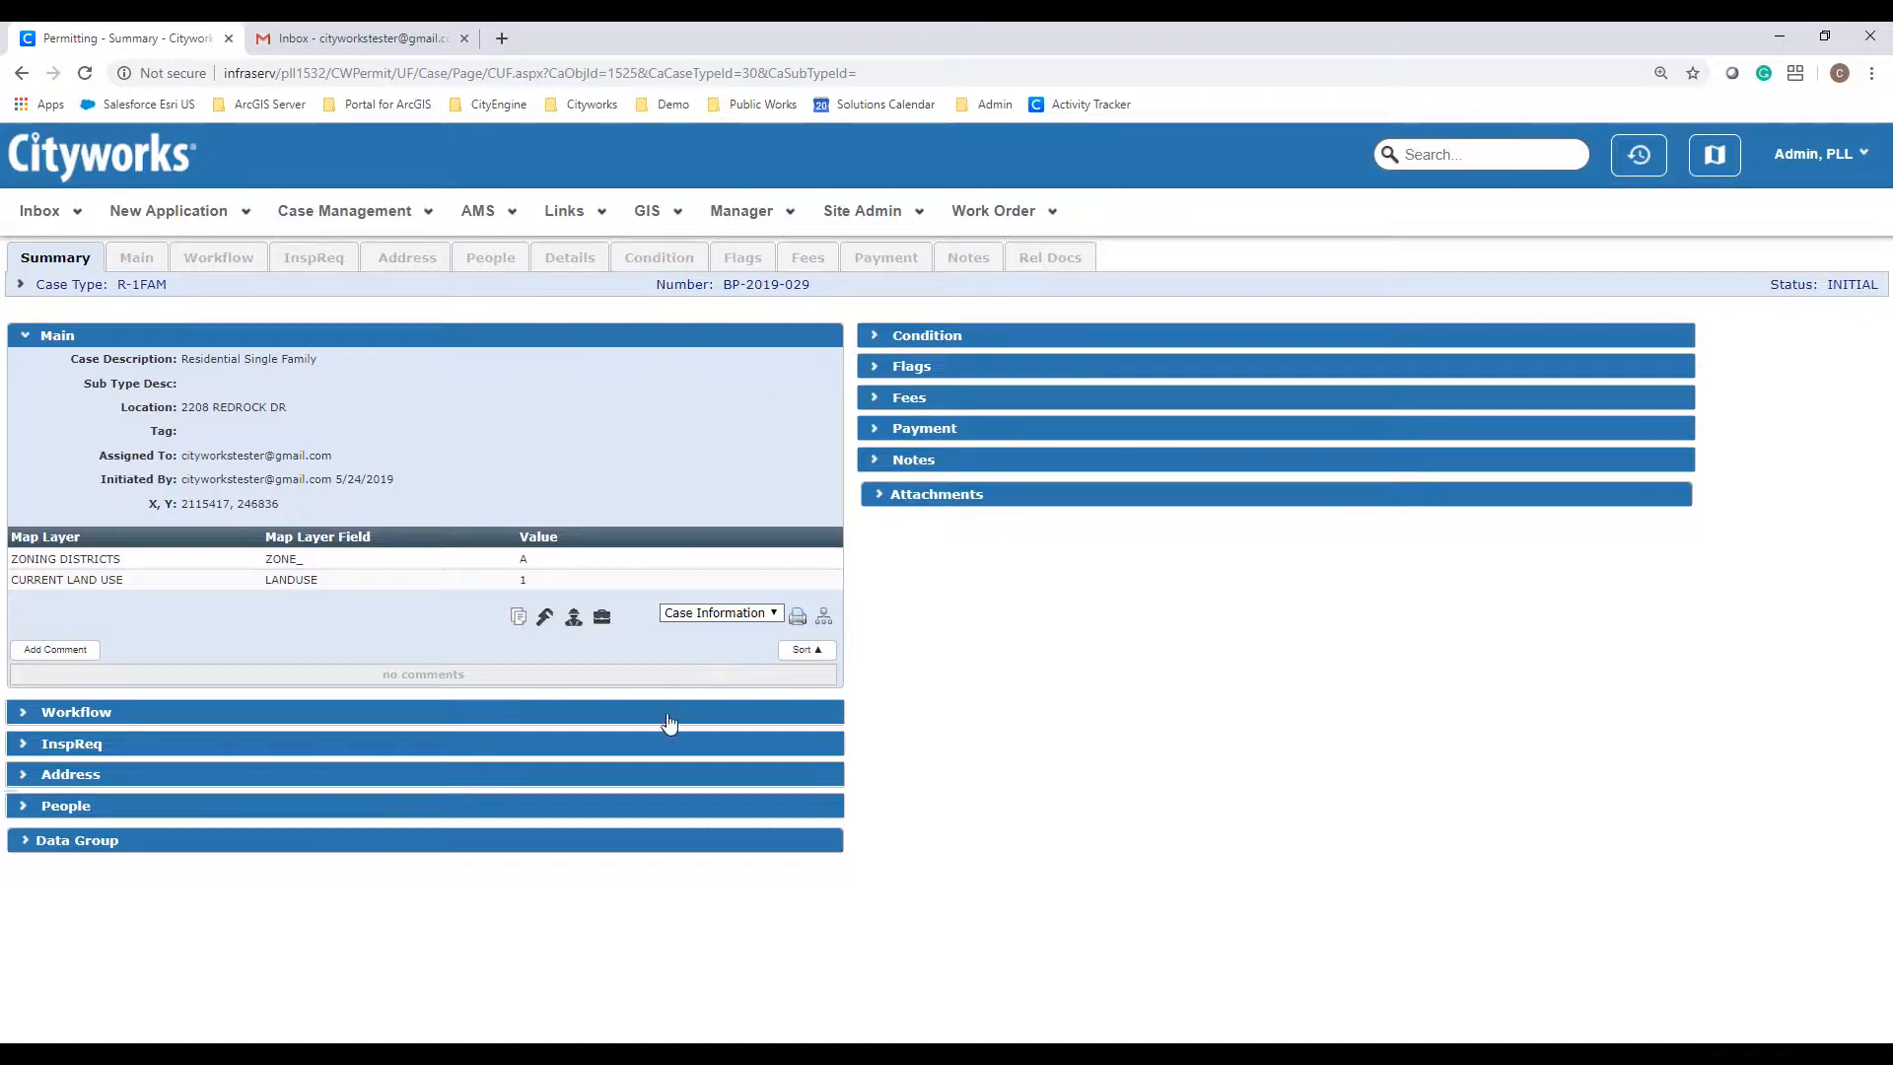
click(654, 822)
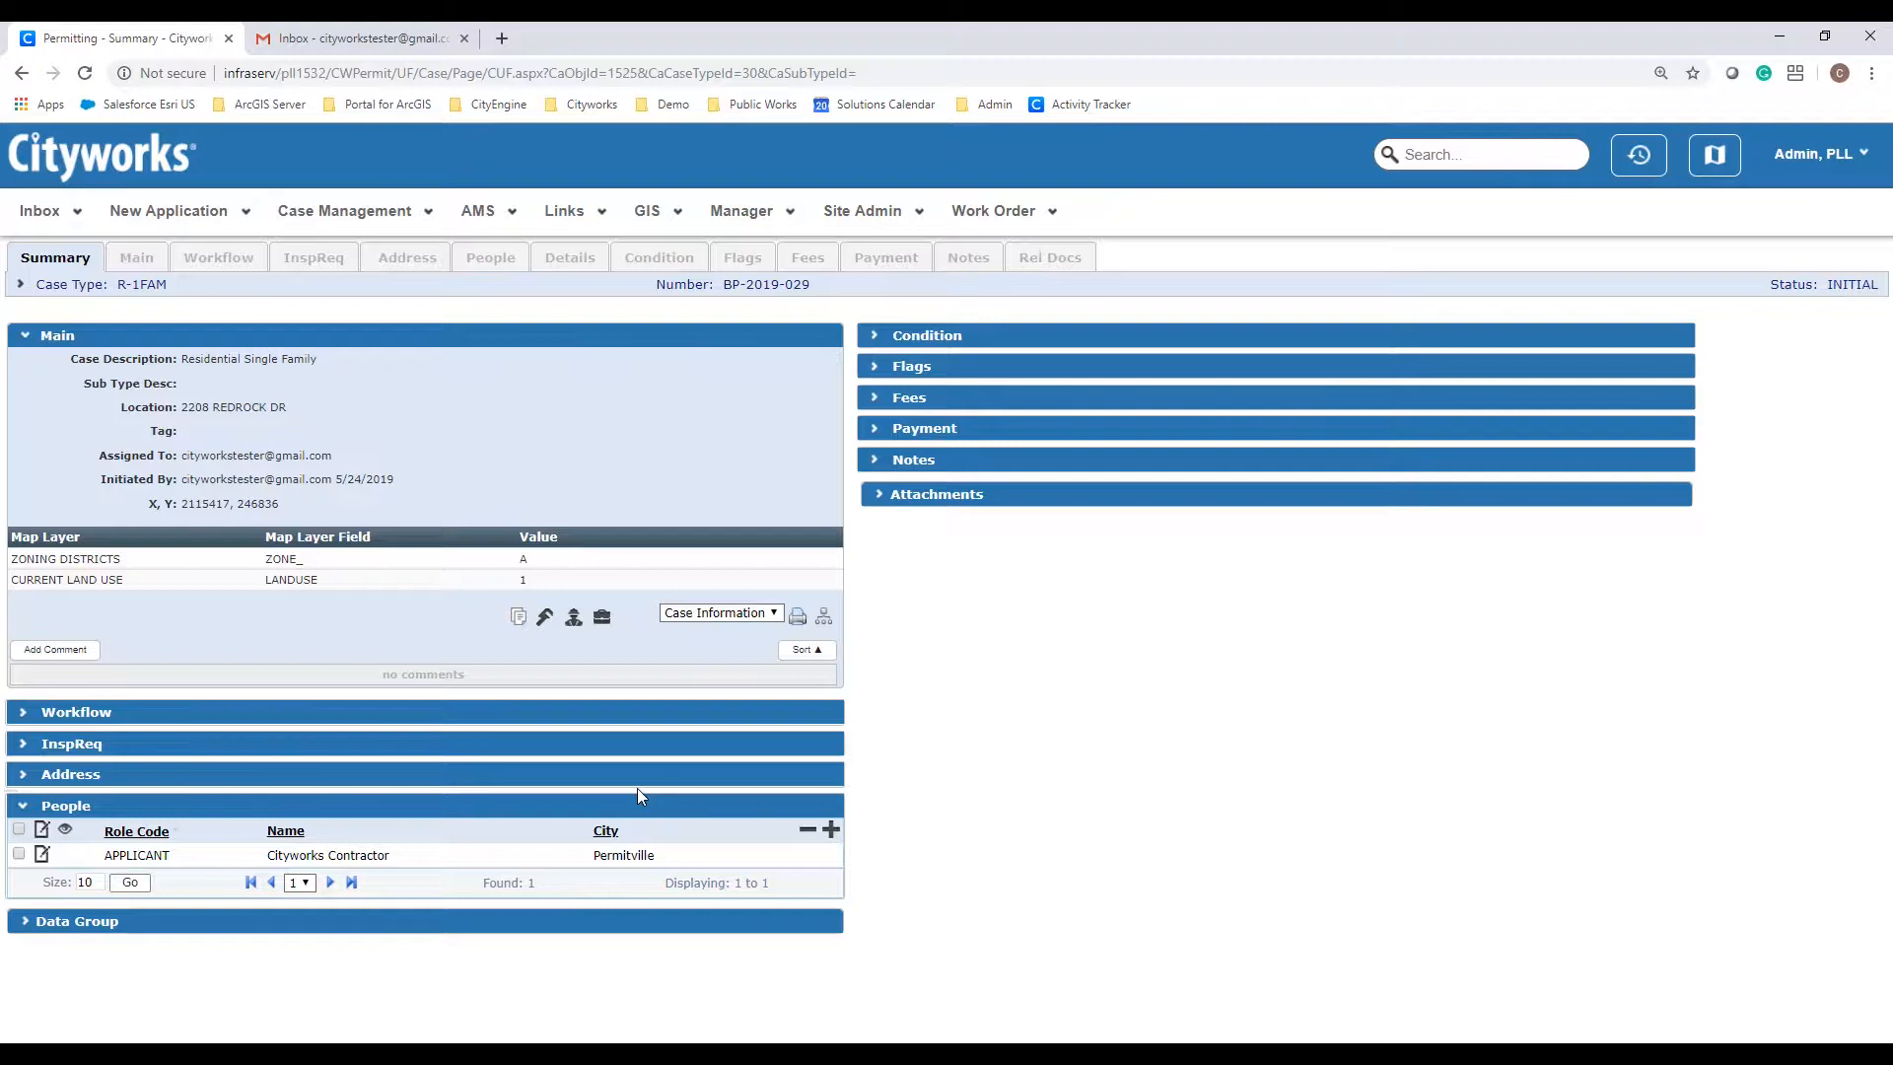
click(640, 776)
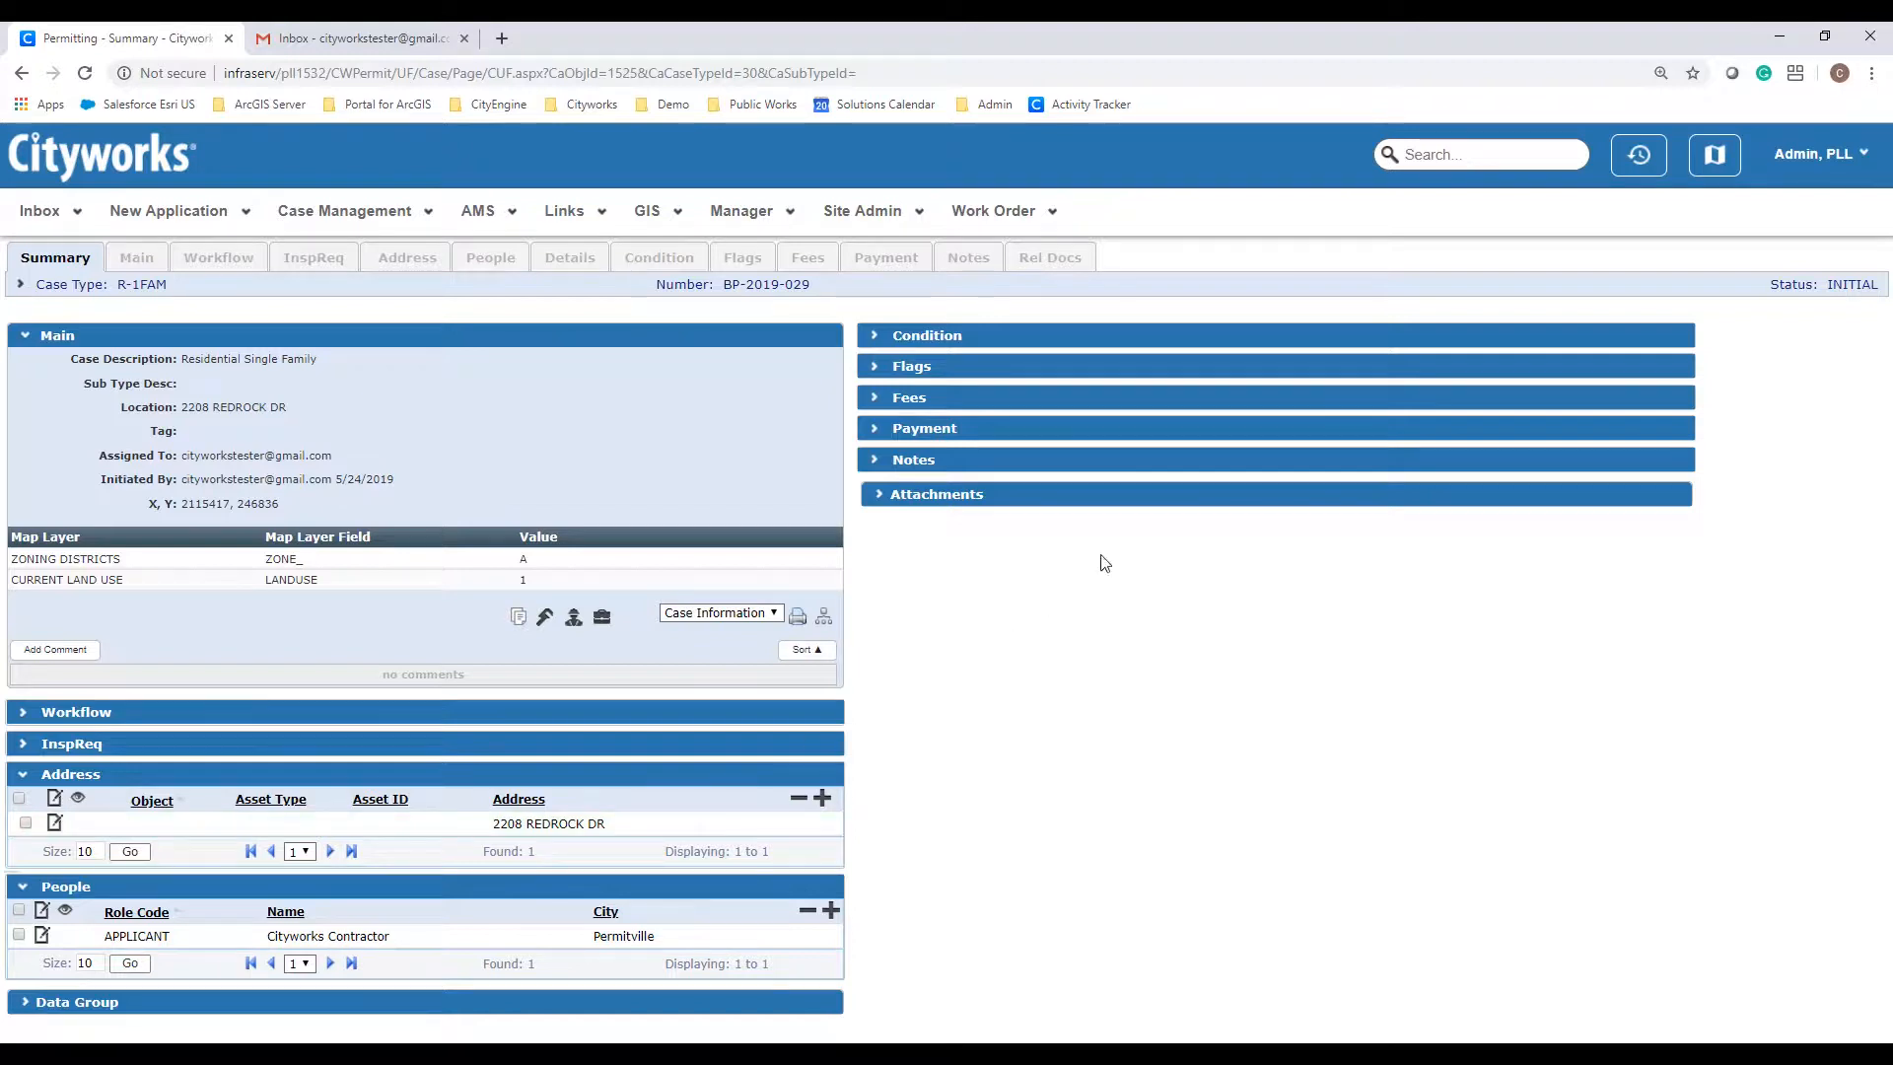
click(1723, 165)
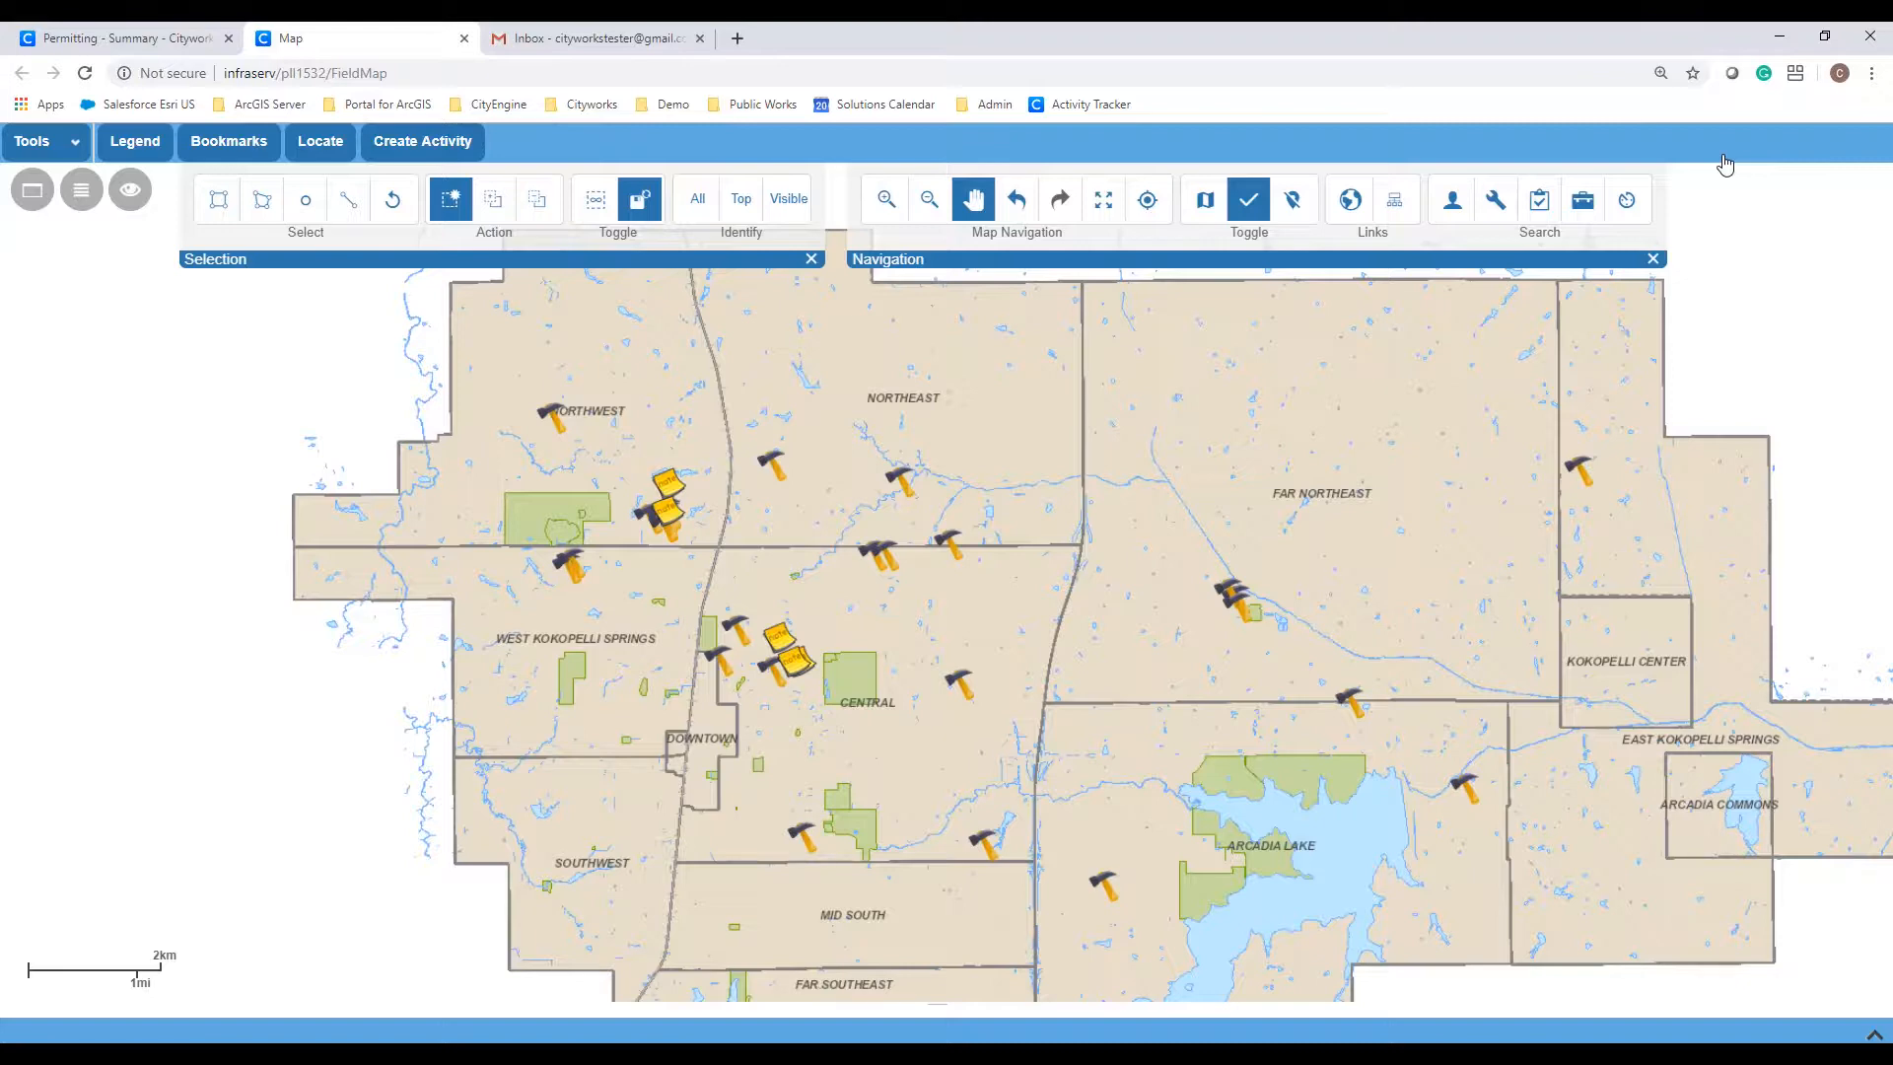
Step: Zoom and pan toward Central, then show details for permit BP-2018-094
scroll(901, 629, up, 2)
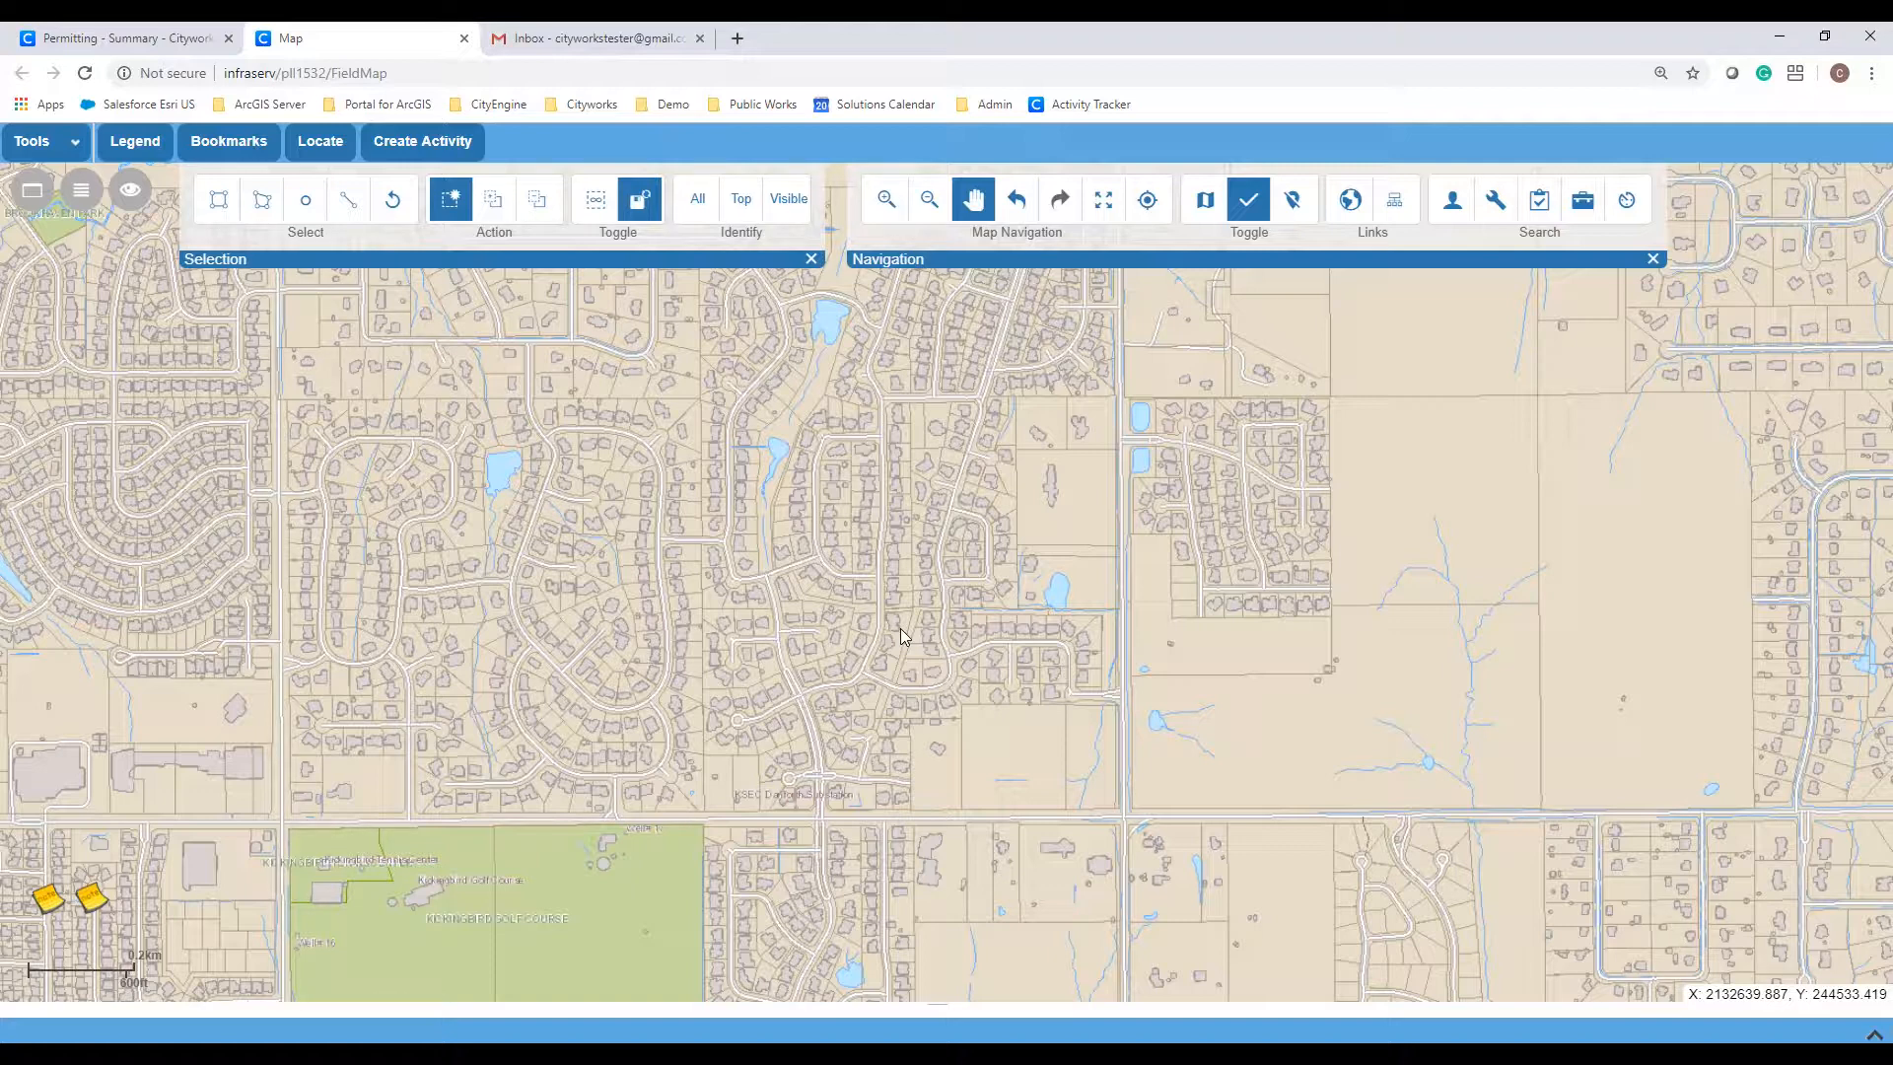
drag(354, 768, 1141, 565)
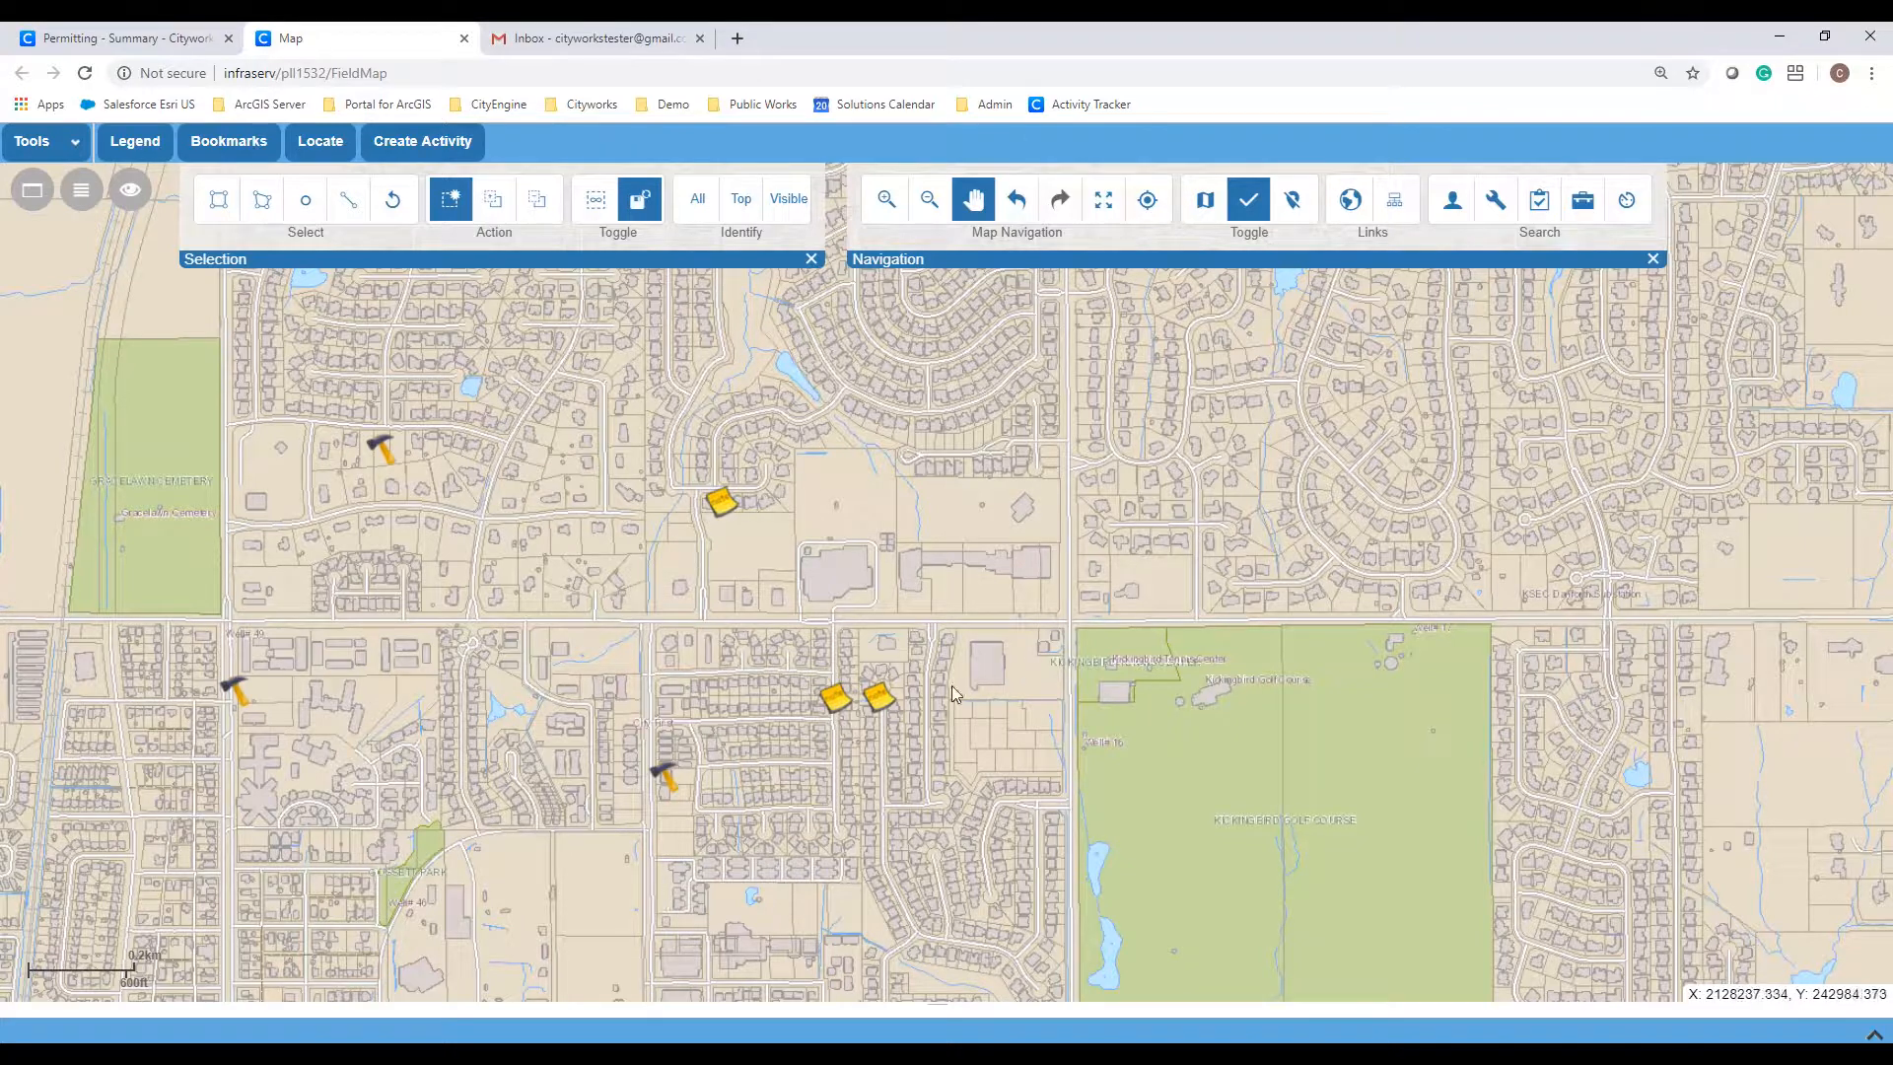
click(876, 702)
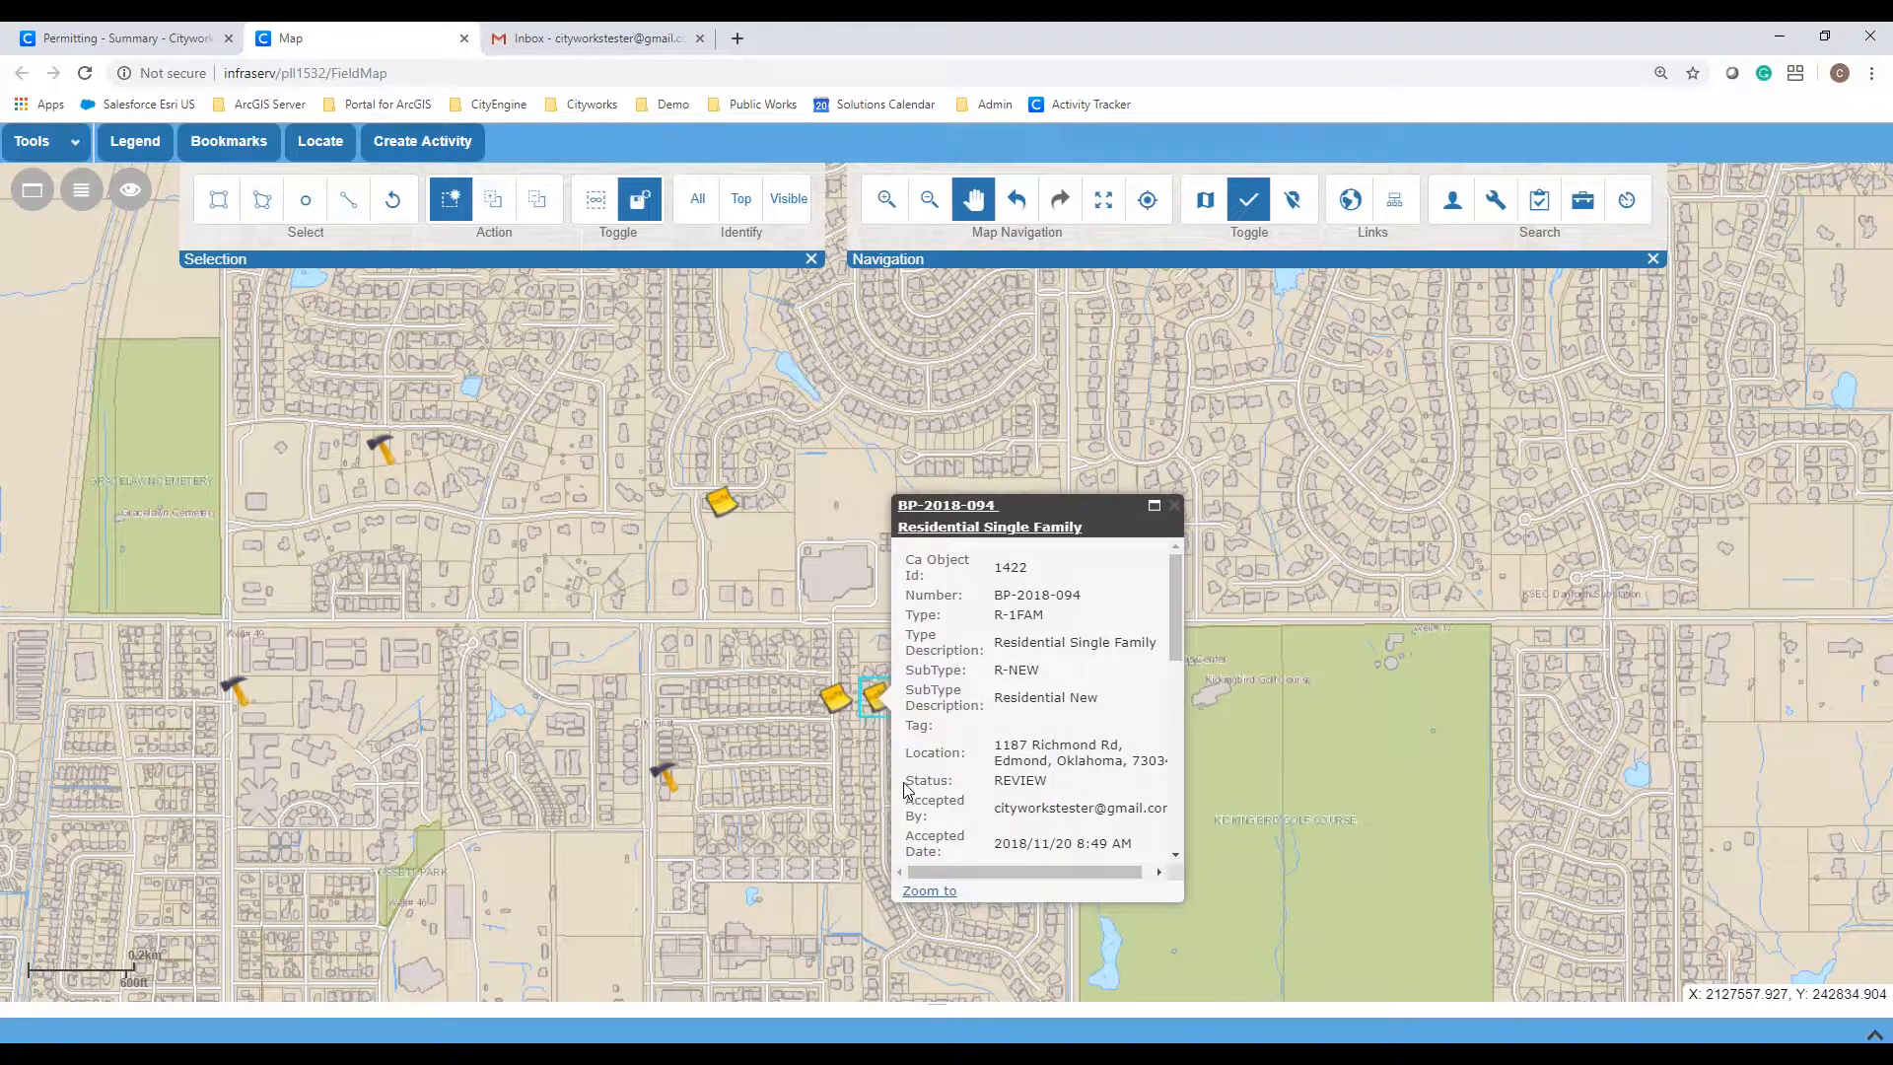
Step: Check BP-2018-094 (REVIEW) and BP-2019-014 (ISSUED), then zoom to street level at Crown Dr
drag(904, 783, 1068, 786)
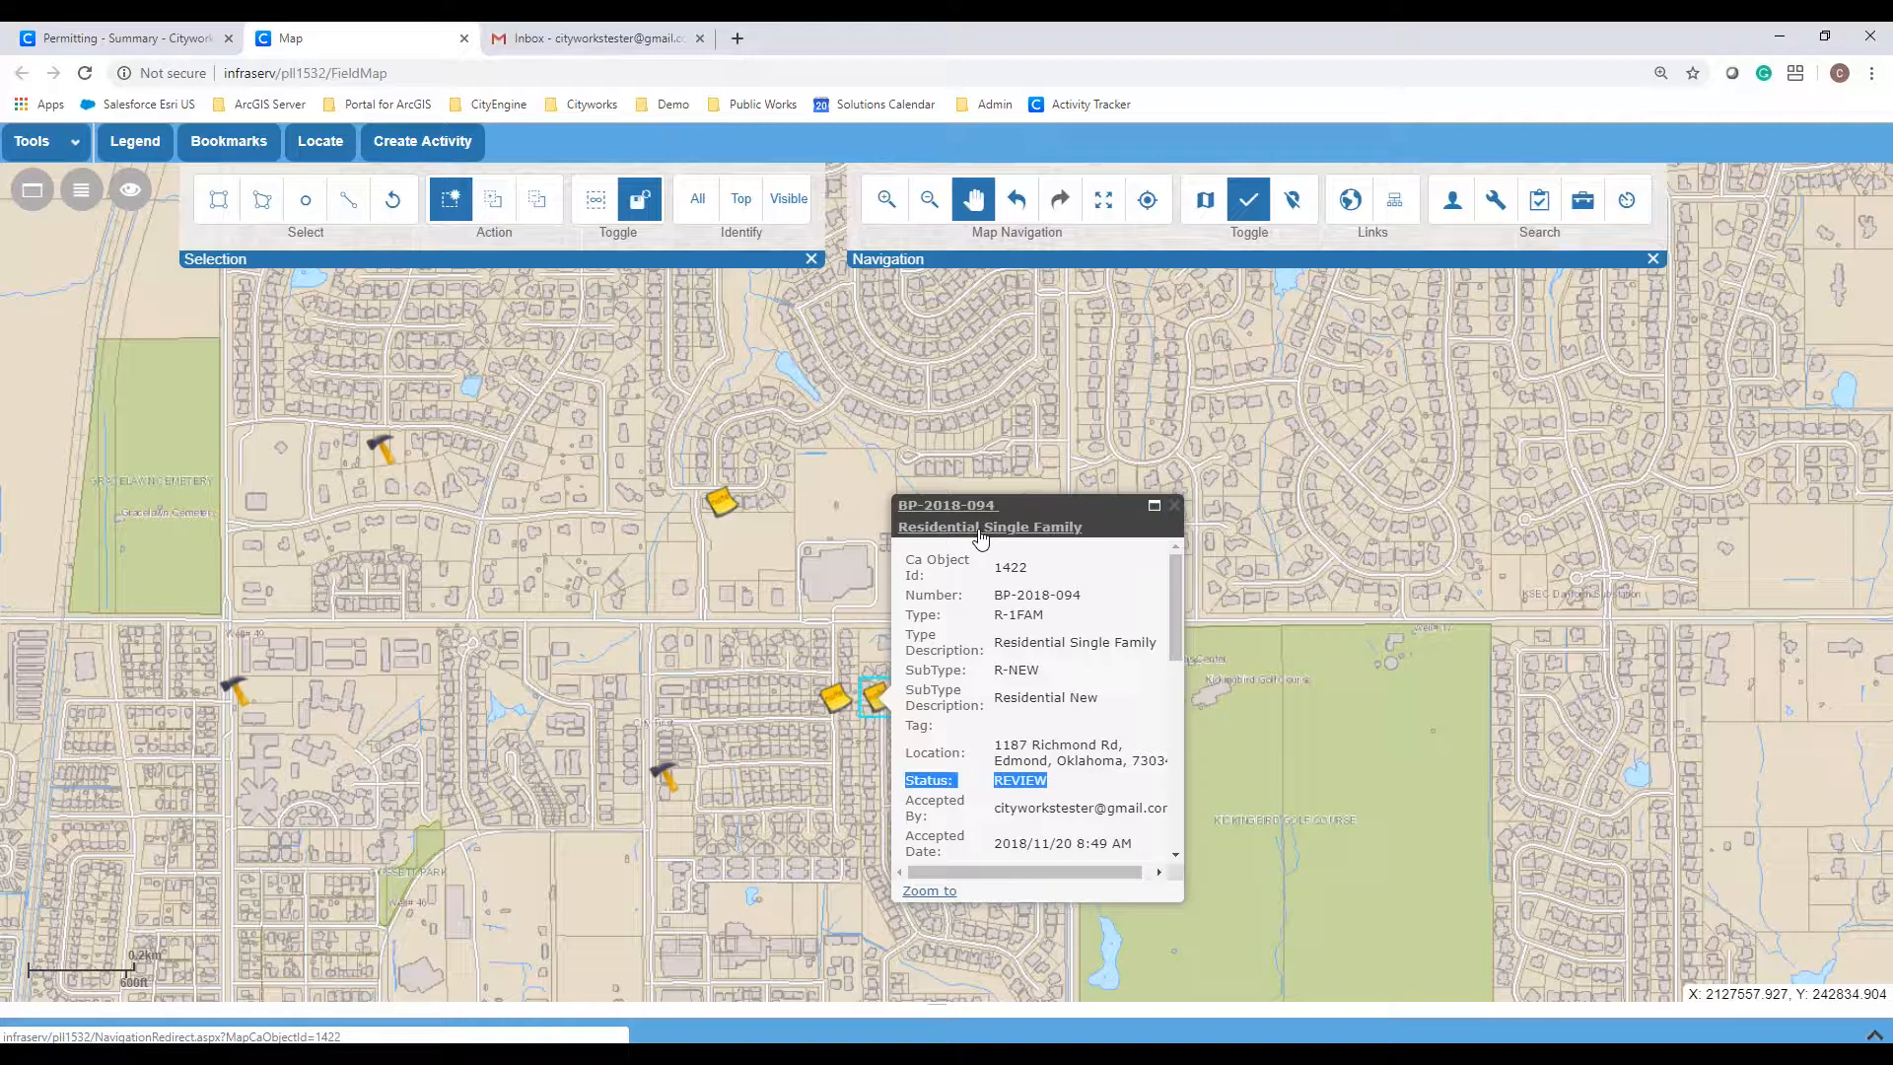
click(1174, 505)
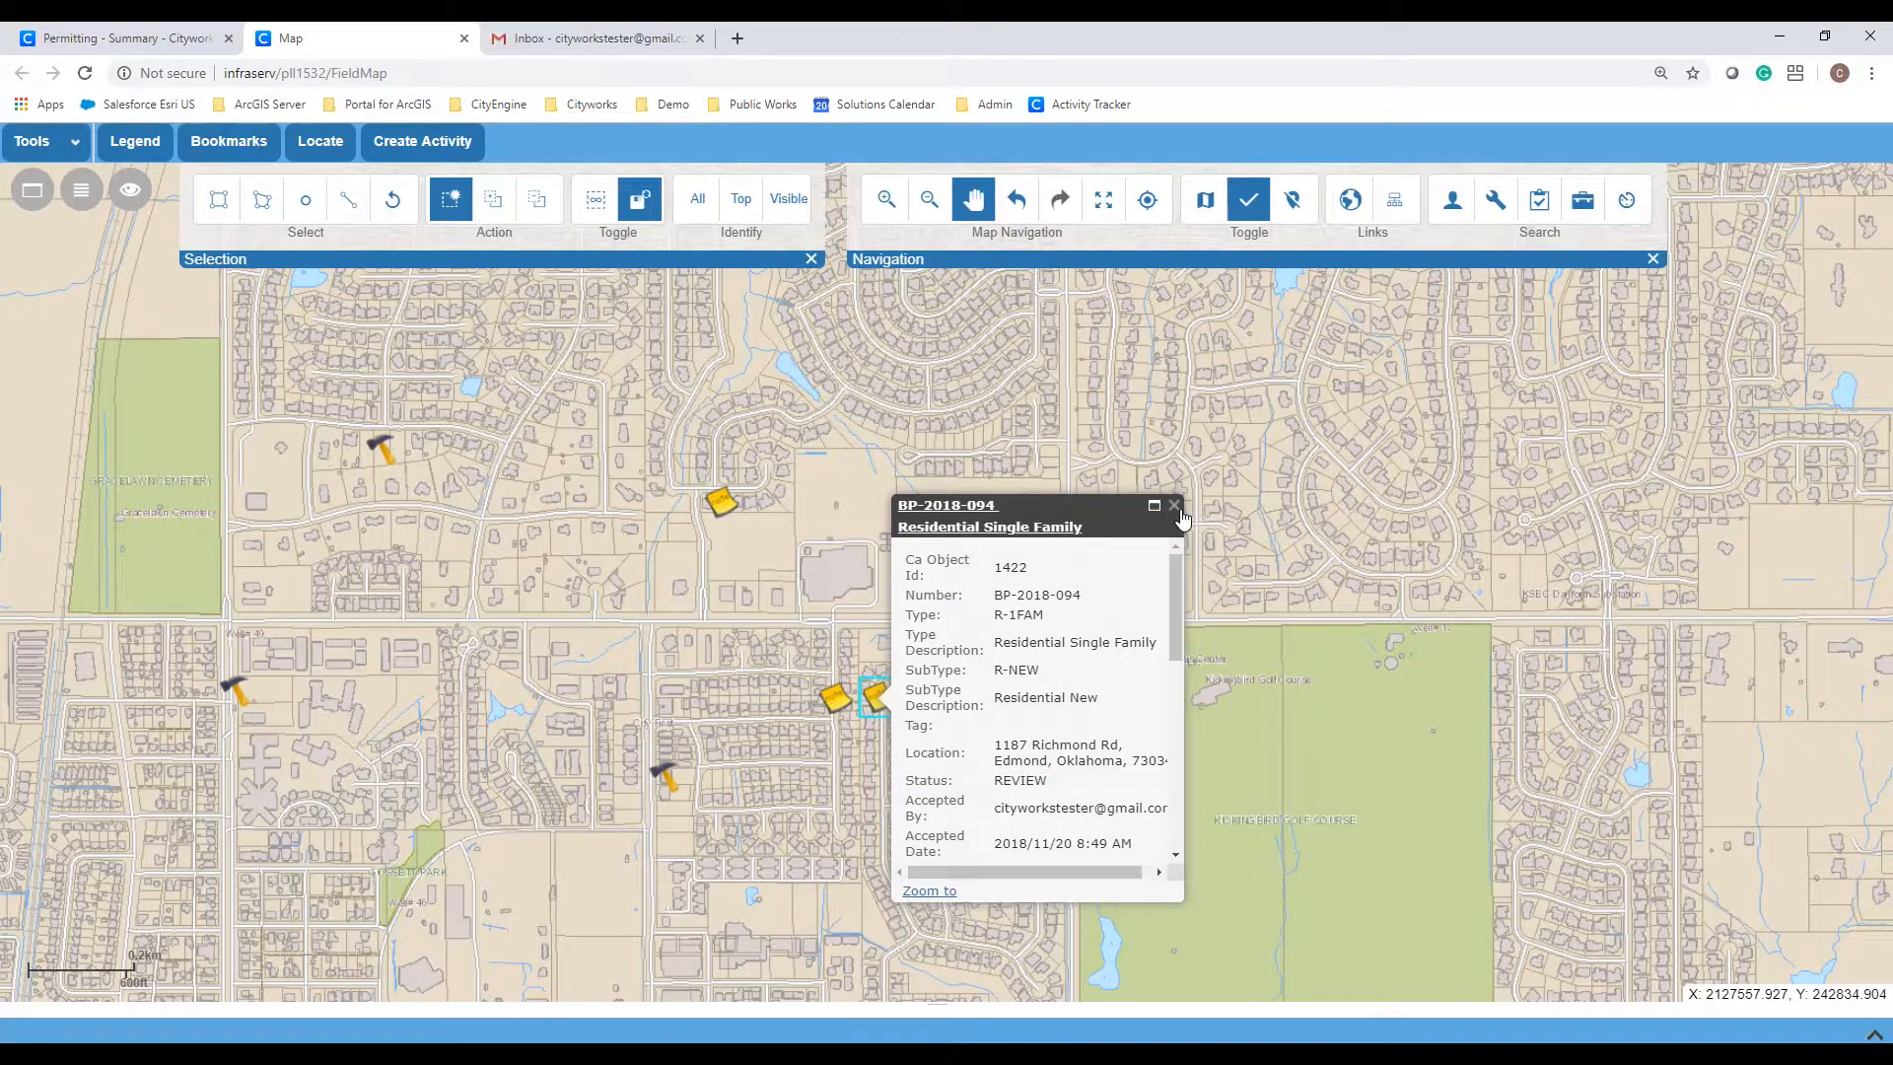
click(667, 779)
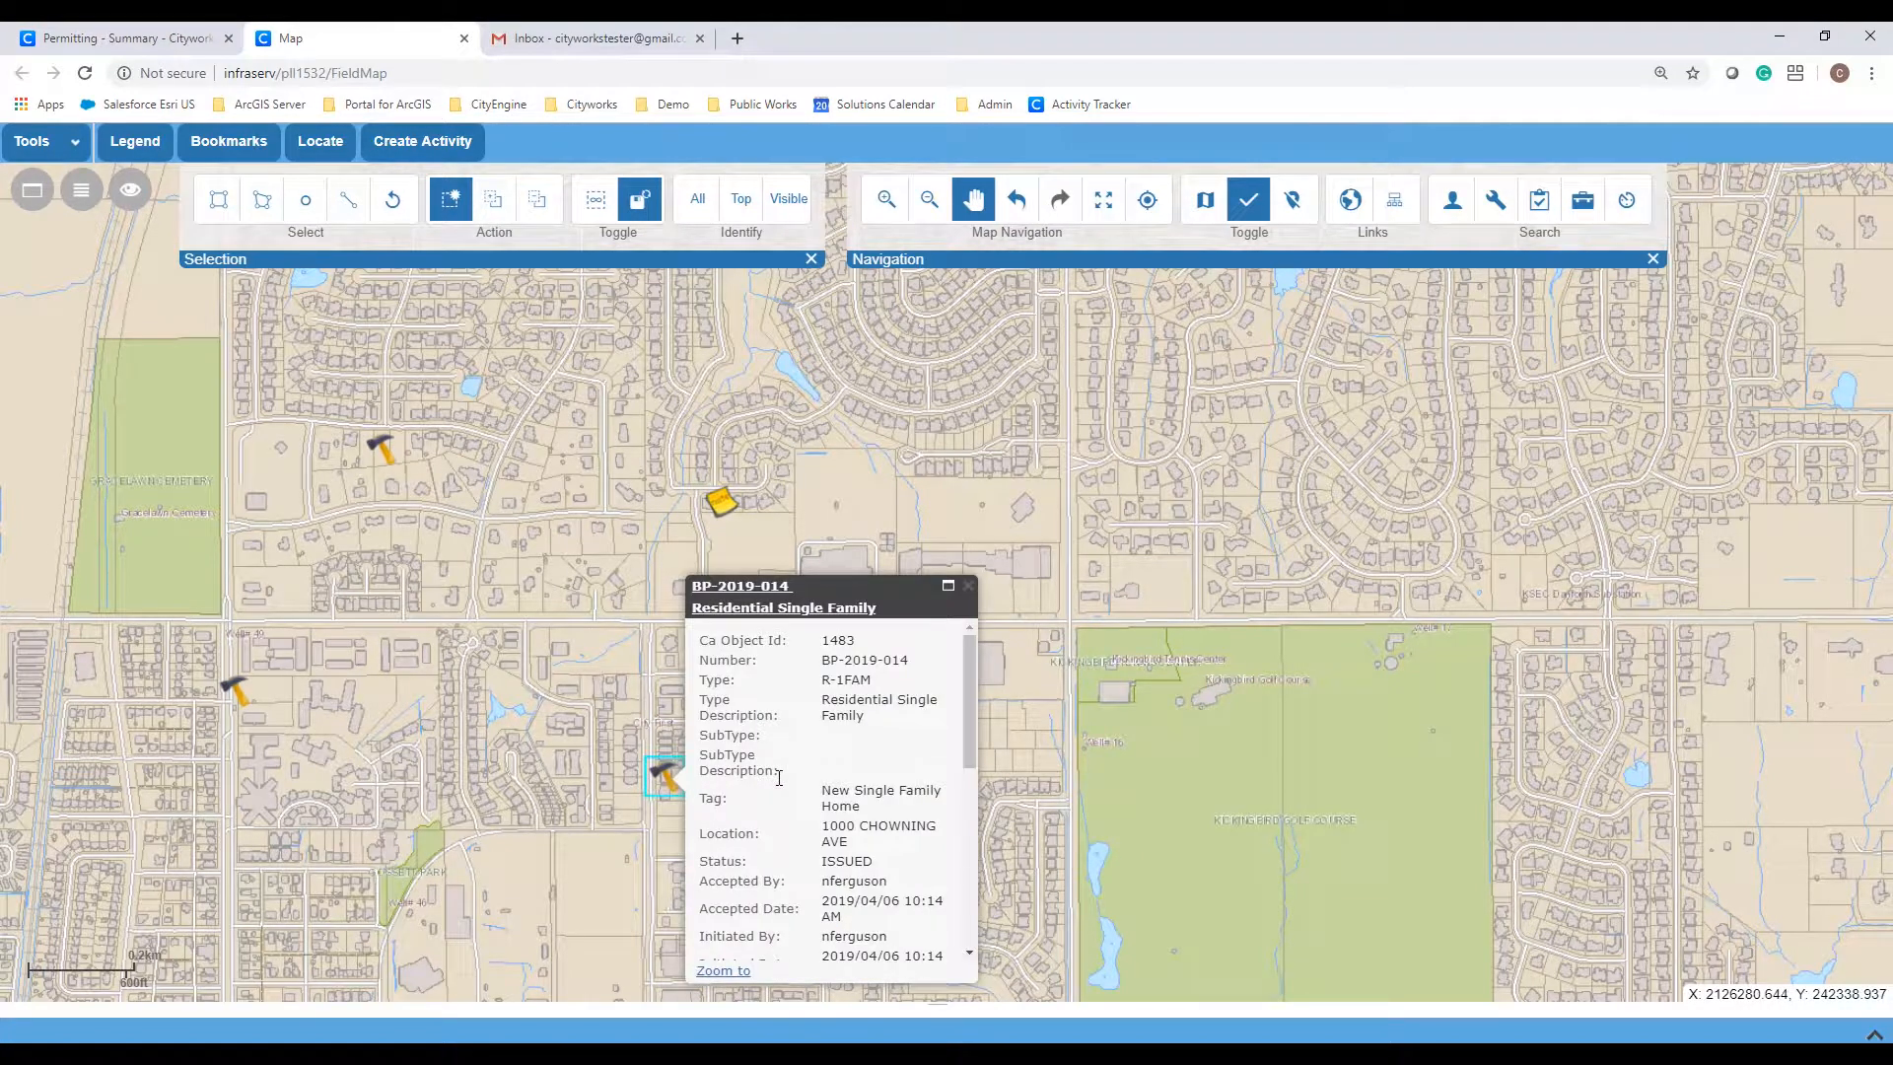
drag(700, 861, 885, 868)
click(968, 586)
scroll(730, 731, up, 3)
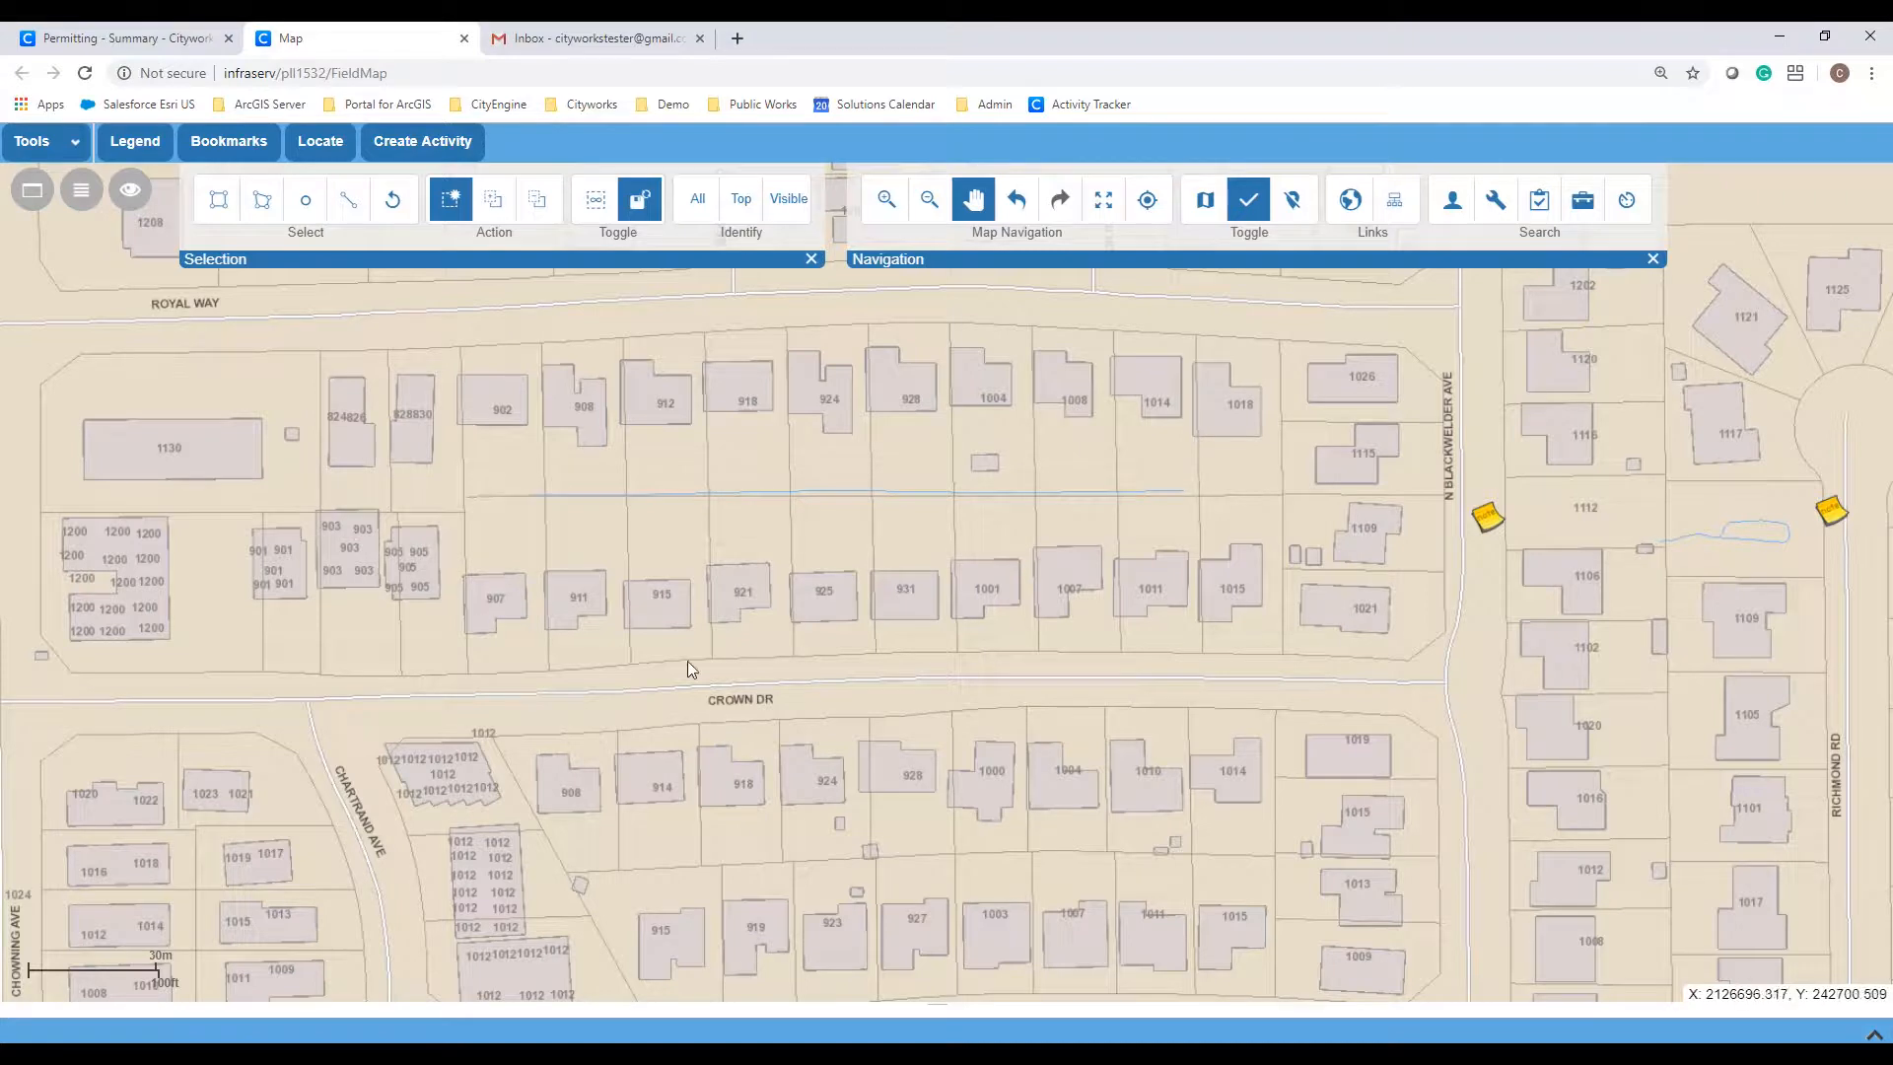
Step: Show the map Legend with the KSMMS PLL BP Parcels and base map layers
click(160, 145)
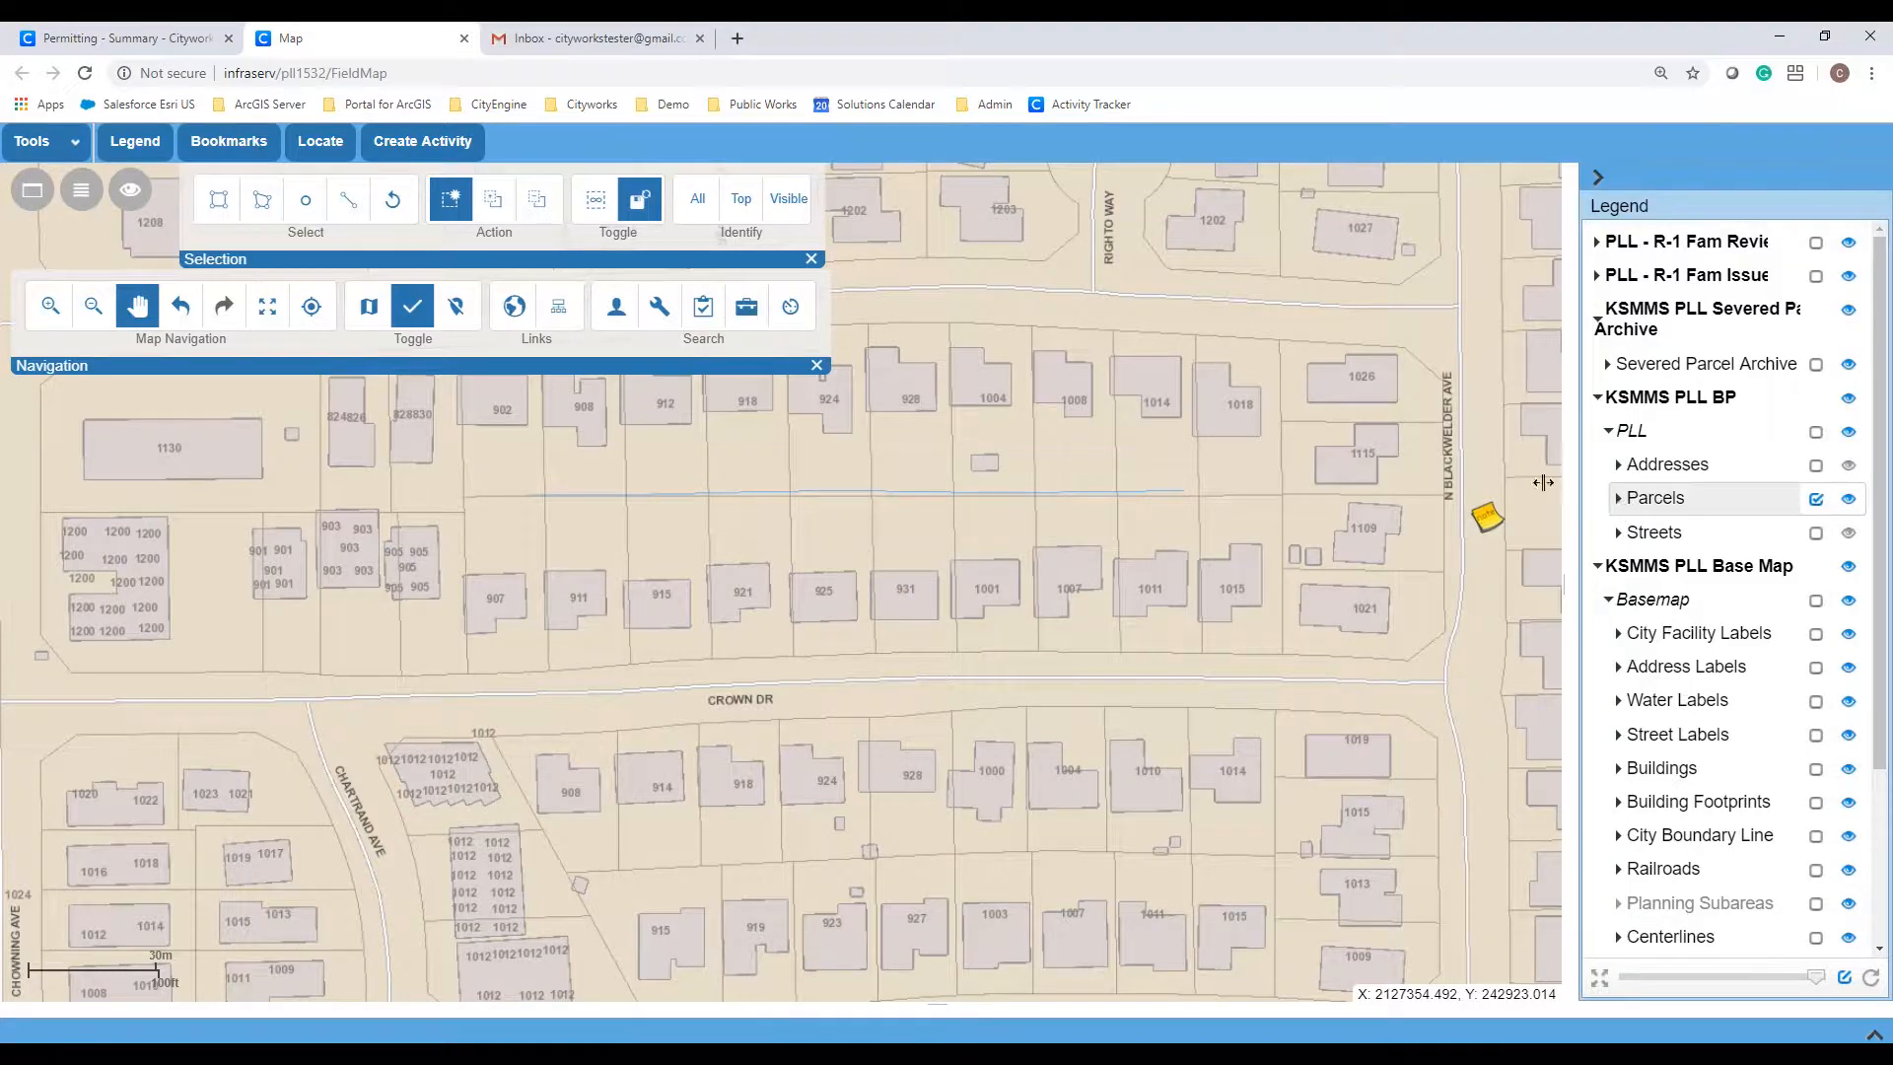
click(335, 146)
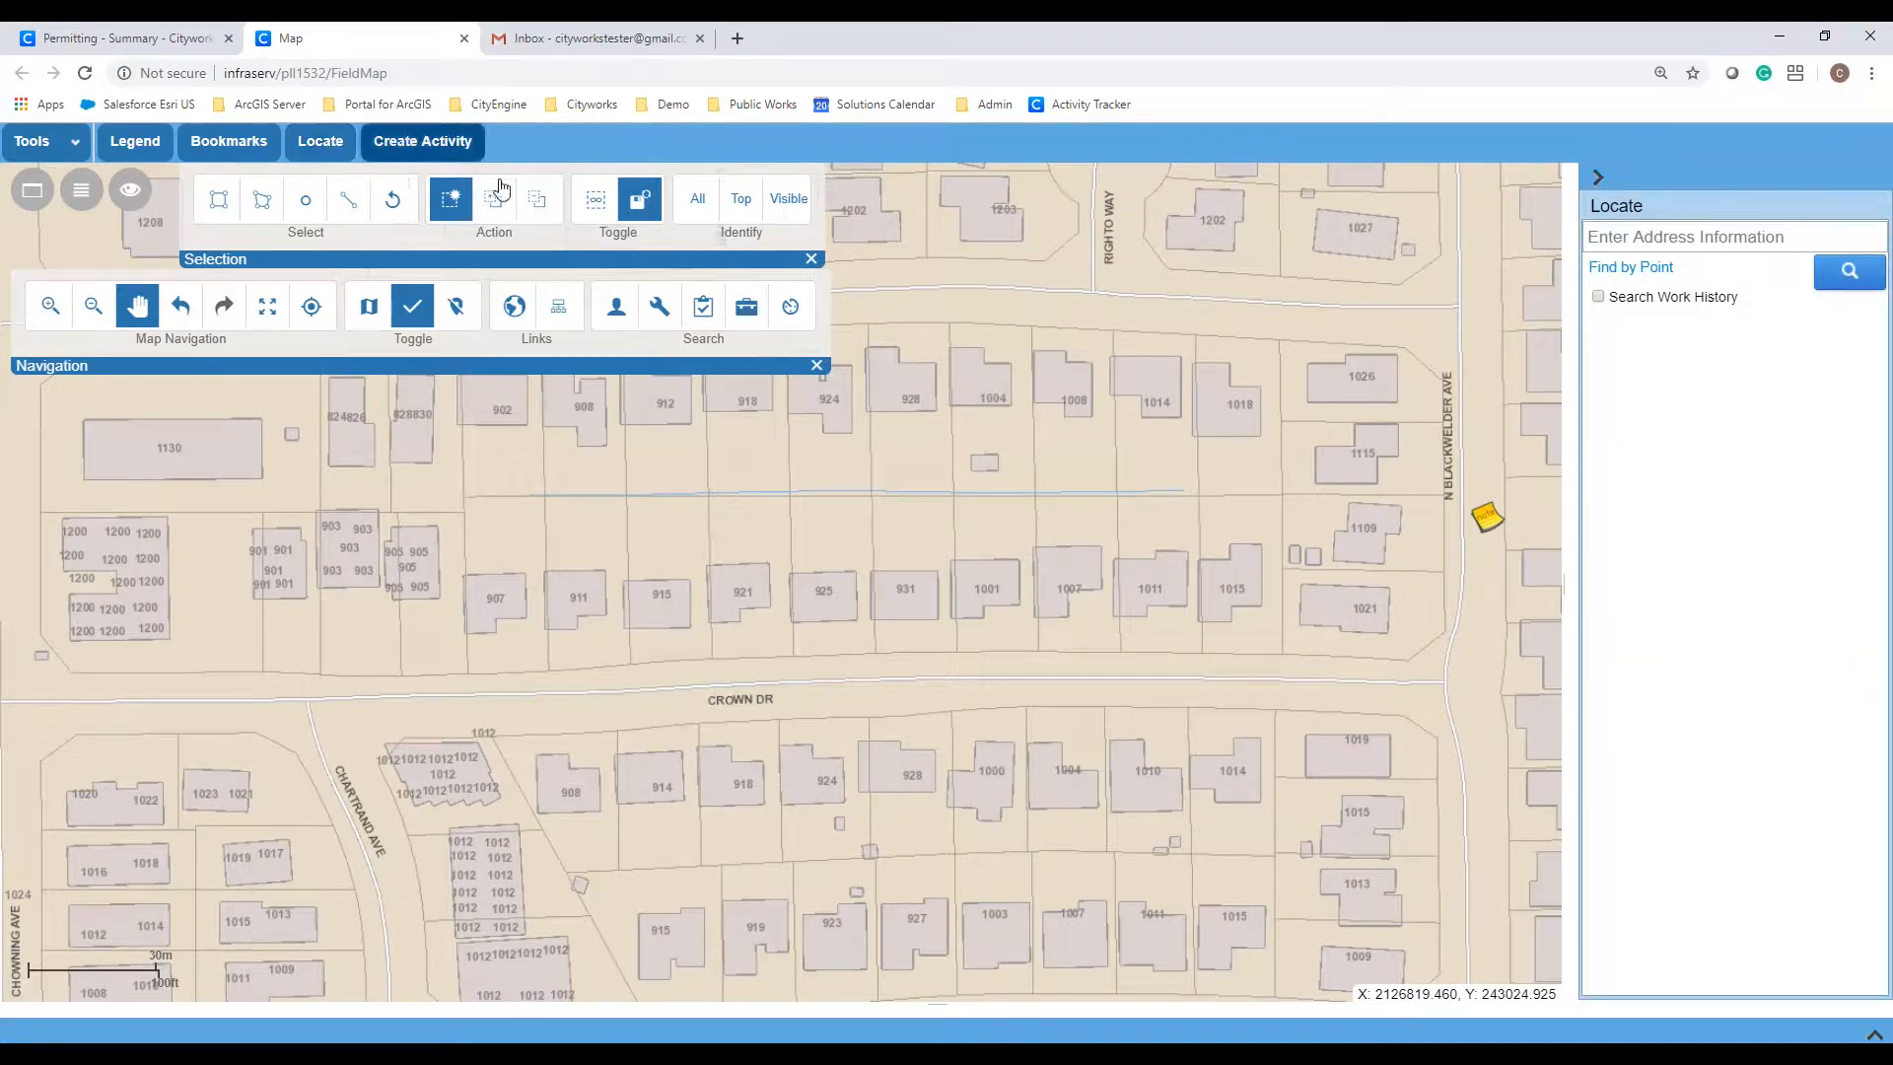
click(1658, 234)
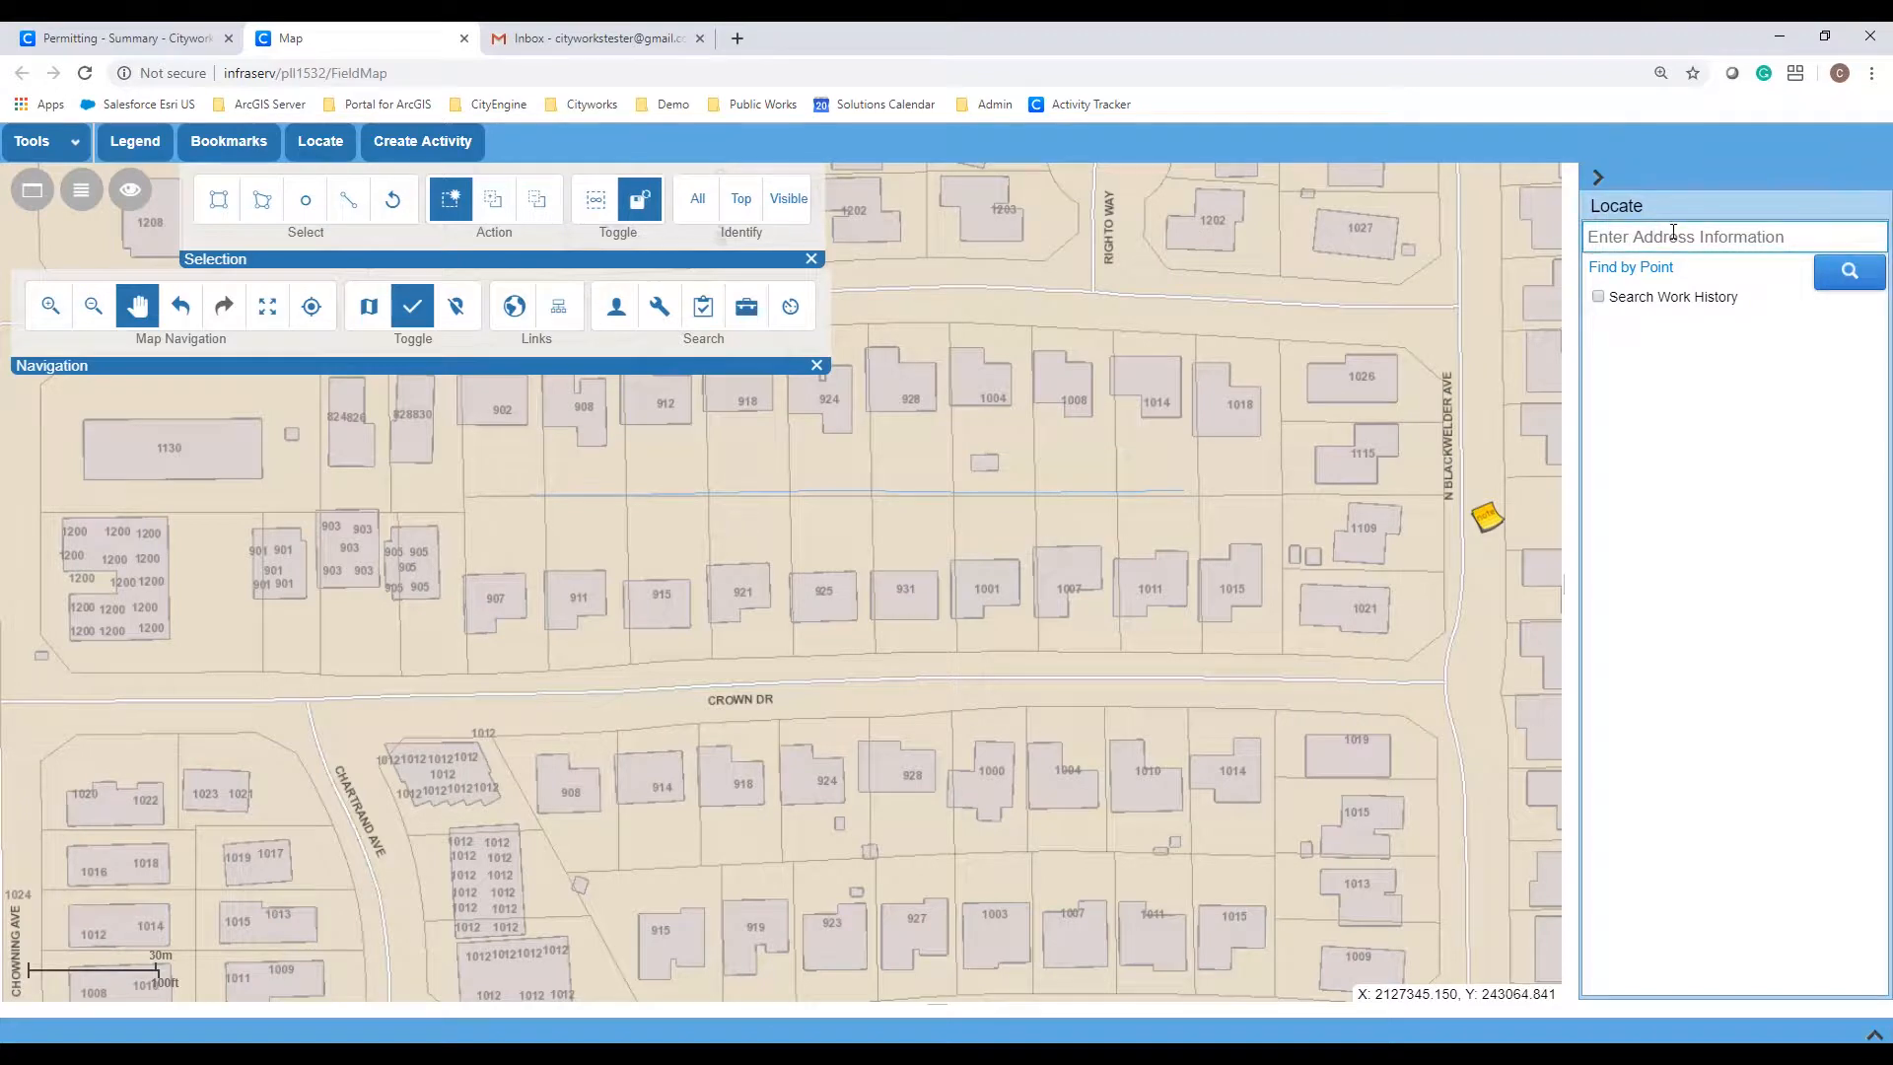
key(Return)
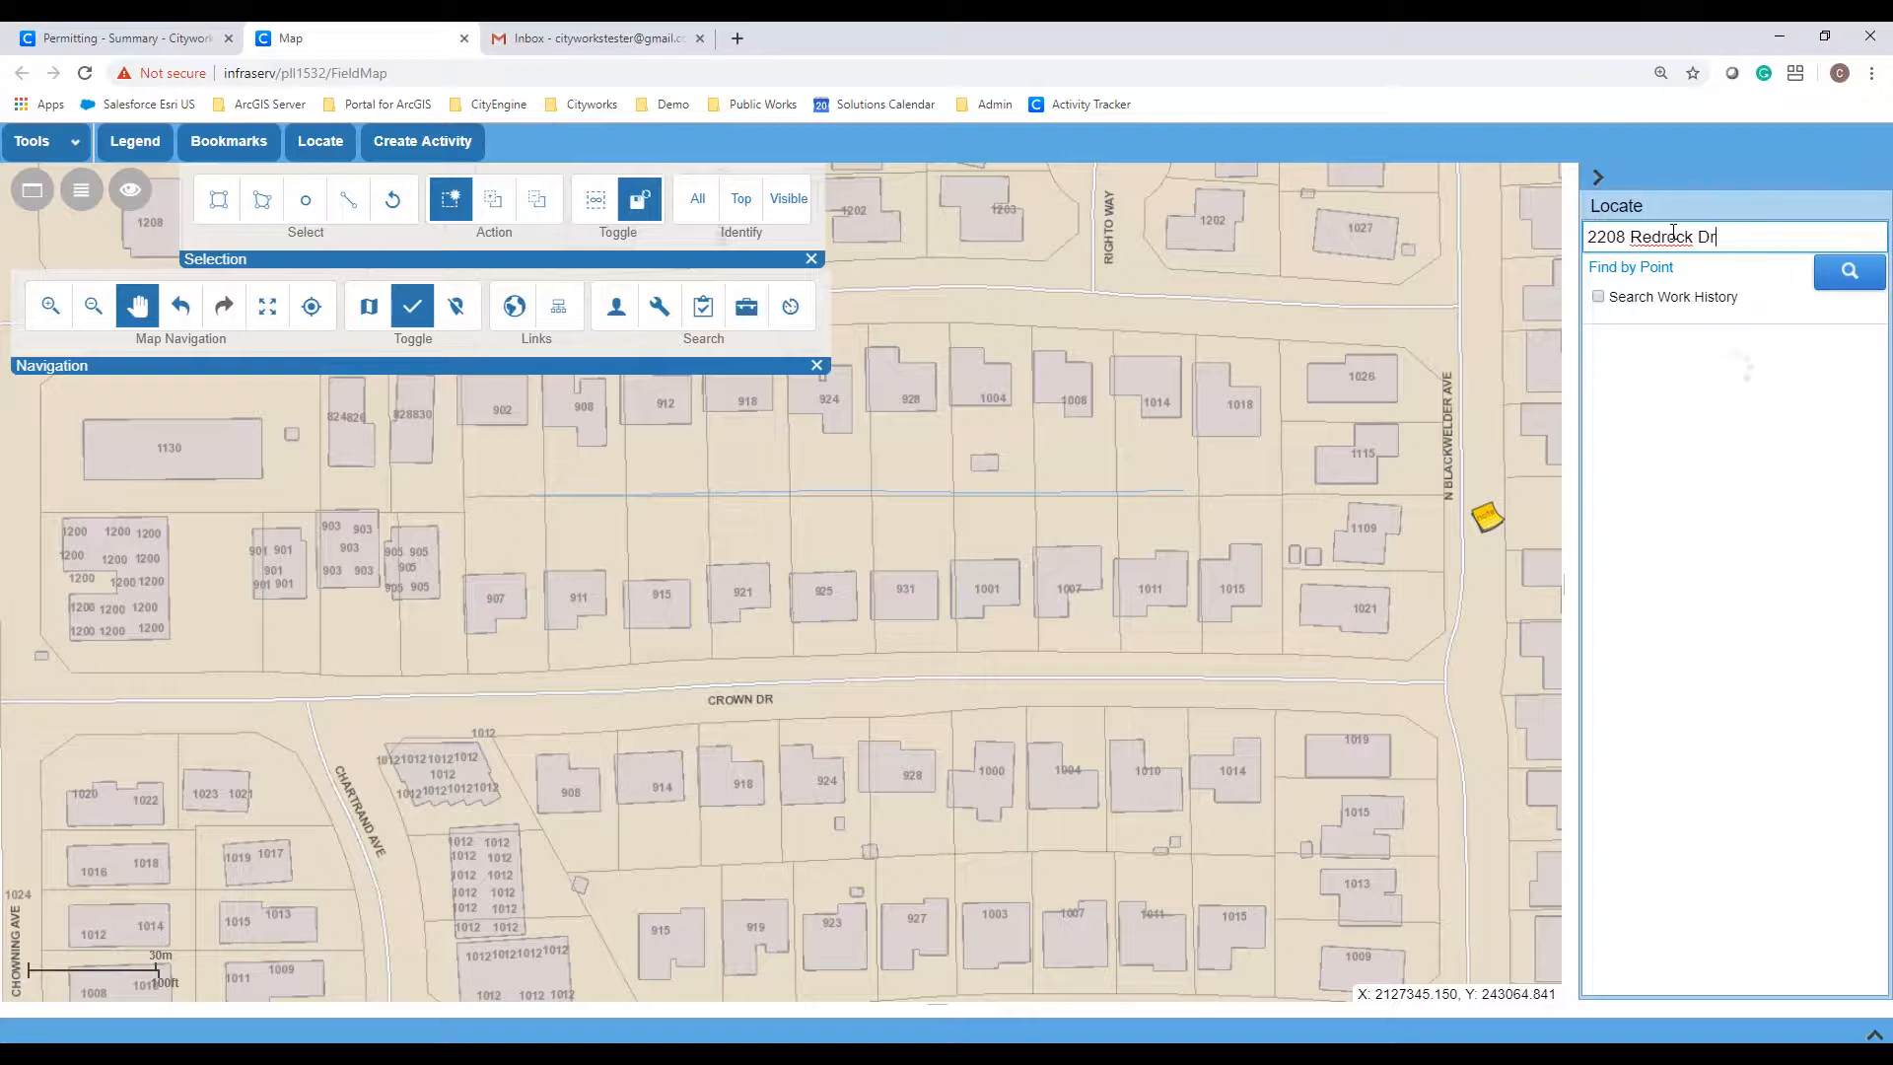
click(1702, 361)
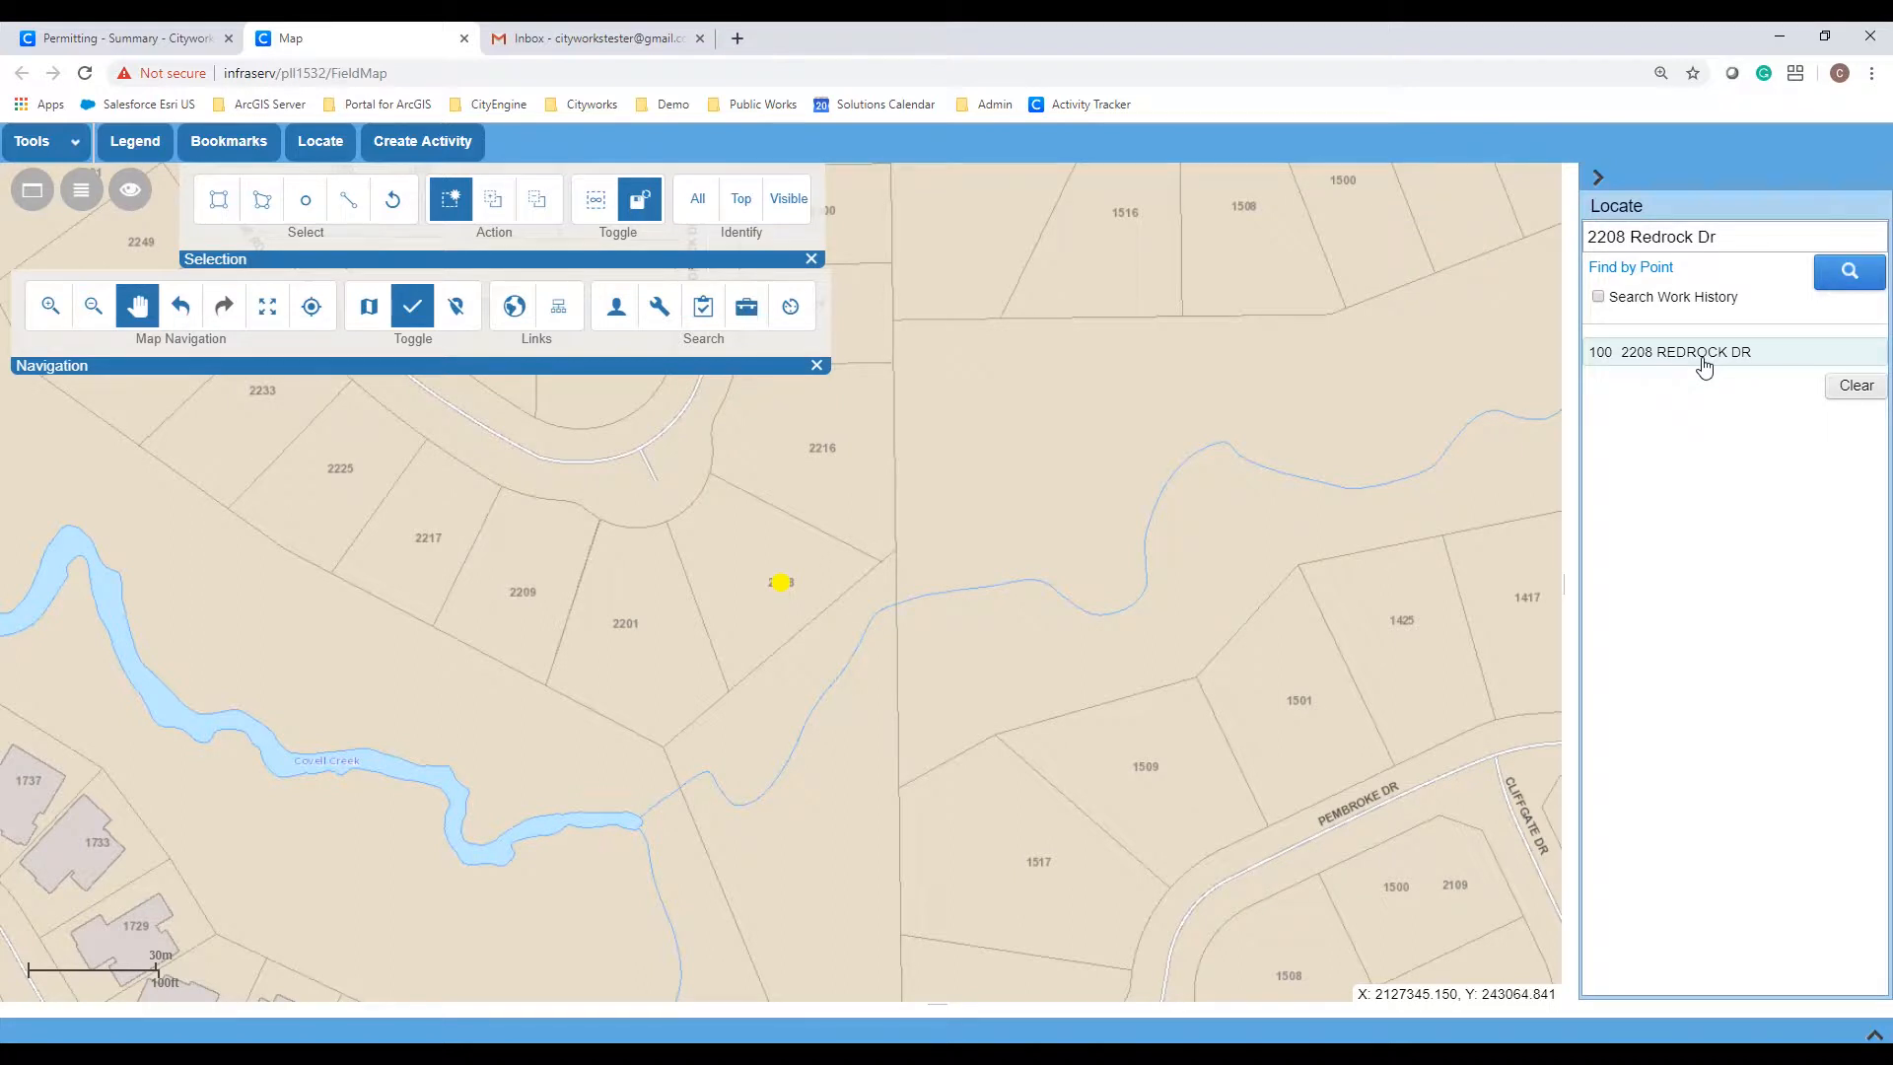
click(302, 202)
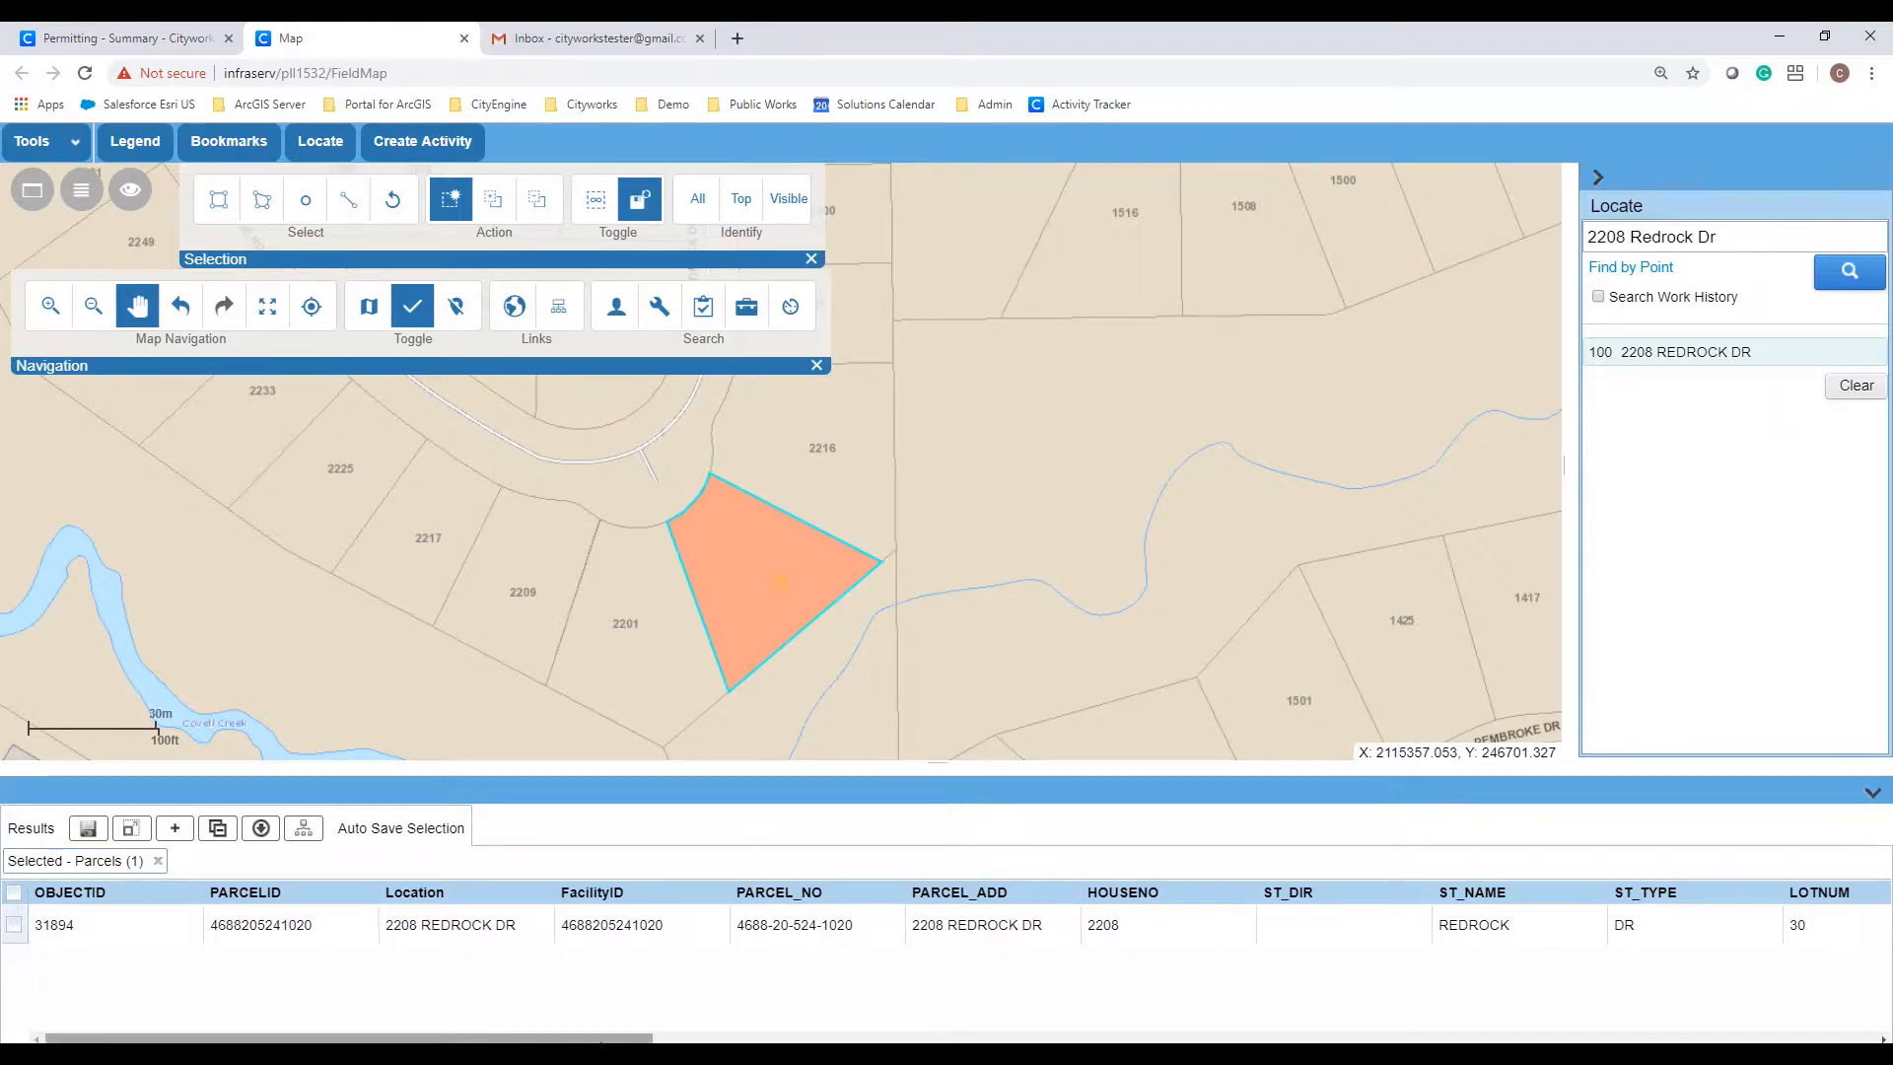
drag(607, 1037, 915, 1019)
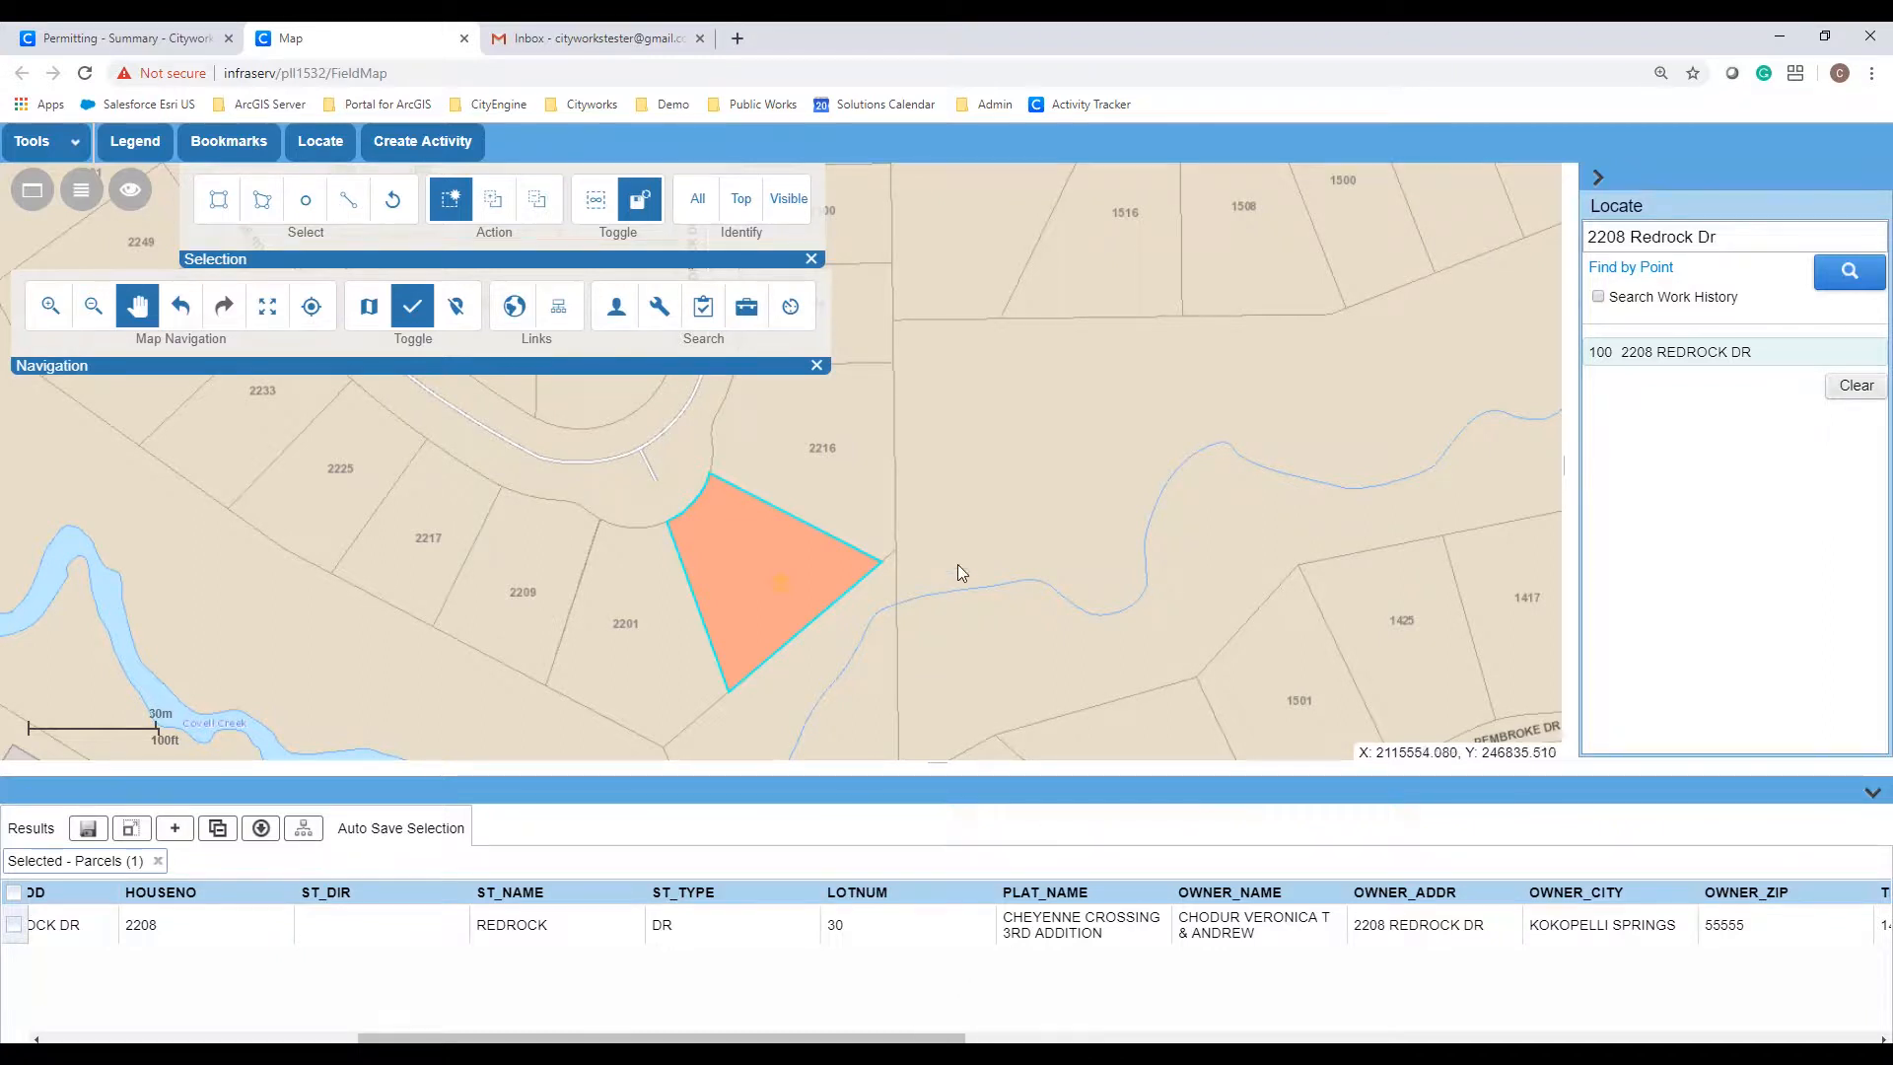
click(792, 308)
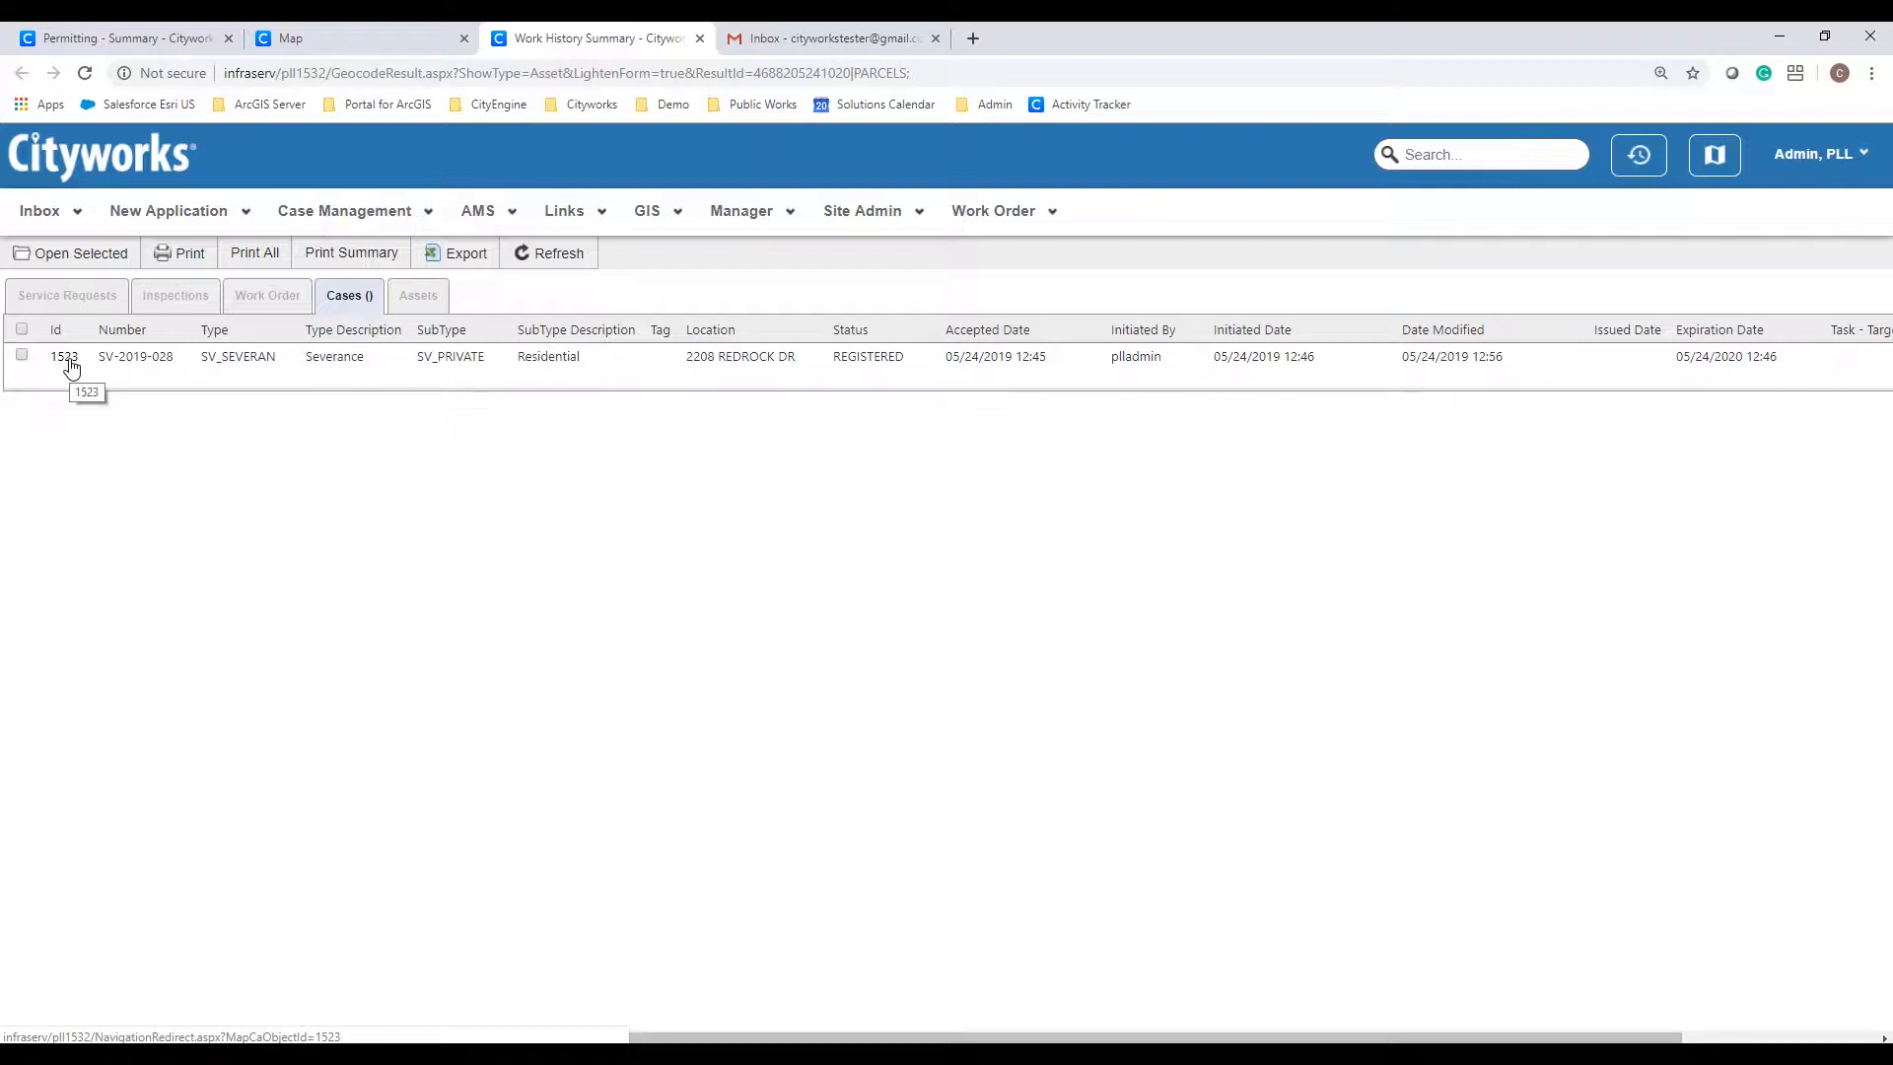
Step: Return to the map tab showing lot 30 in CHEYENNE CROSSING 3RD ADDITION
click(328, 42)
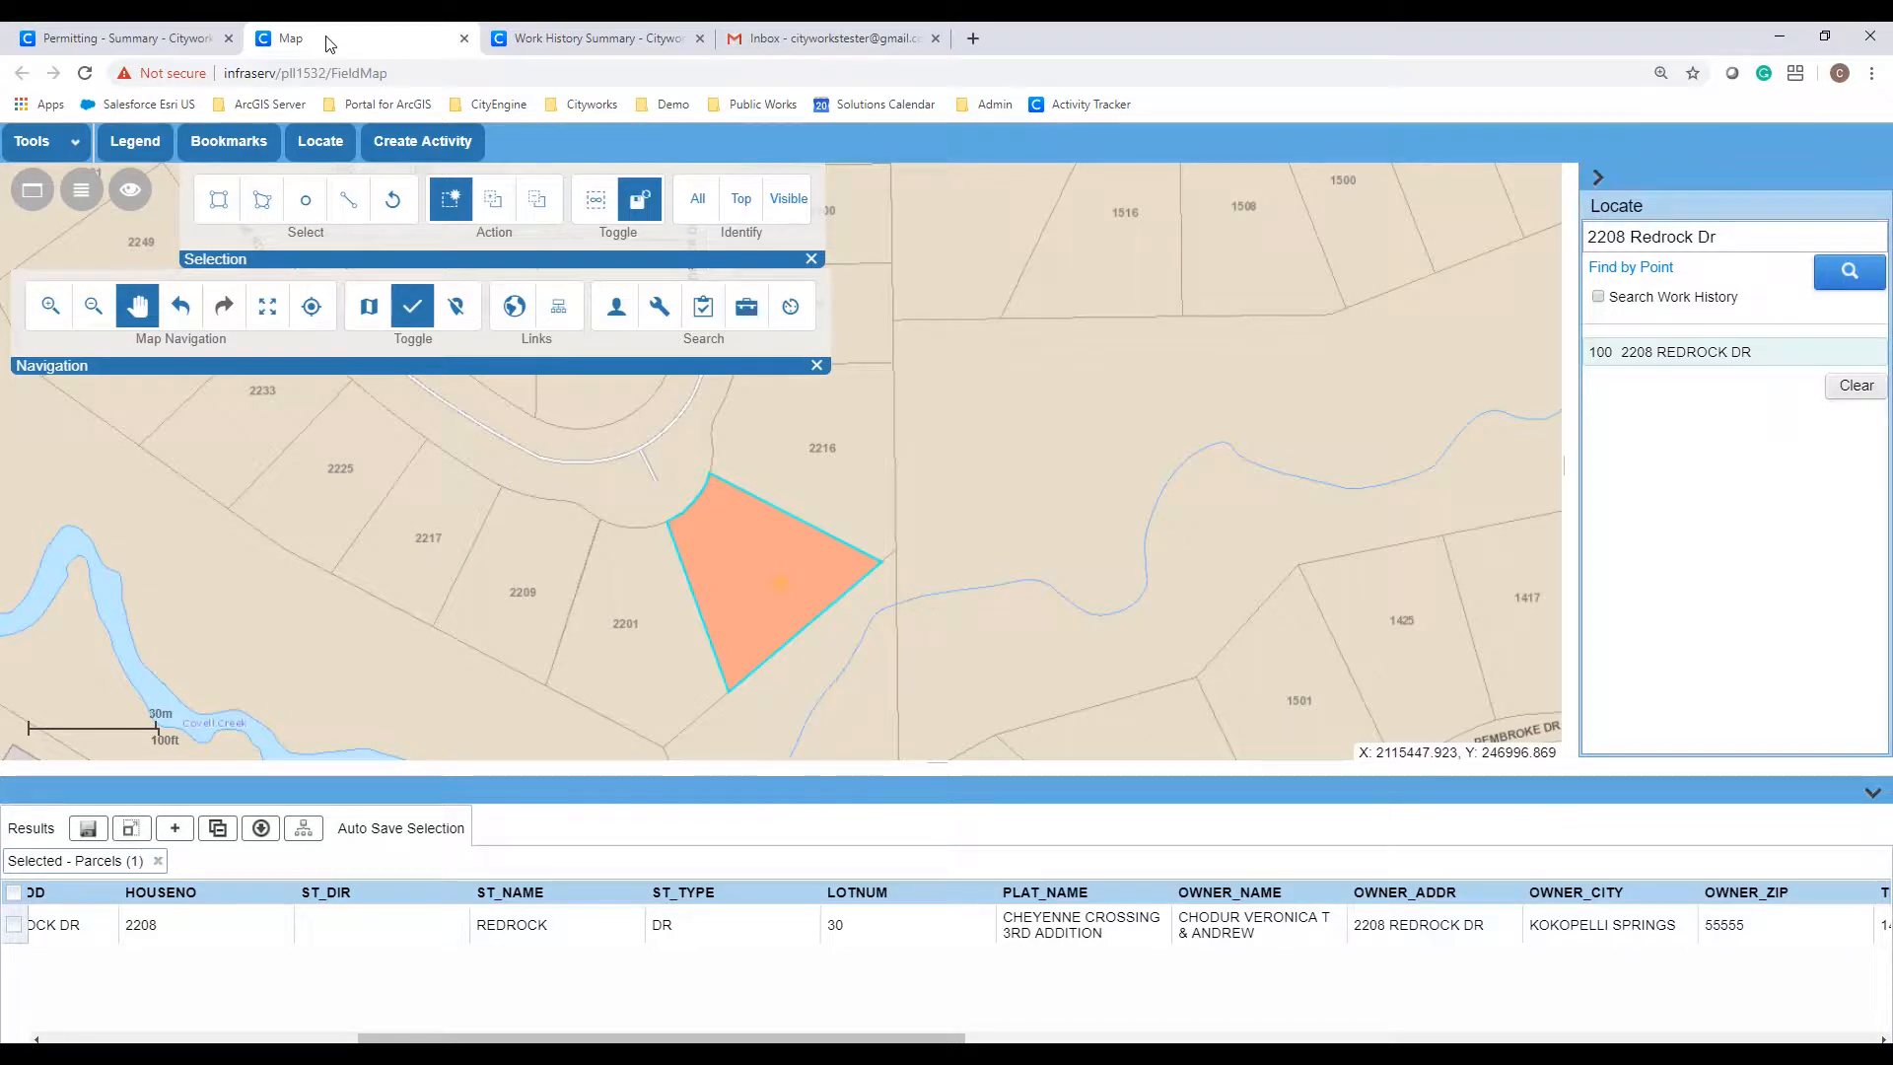
click(166, 46)
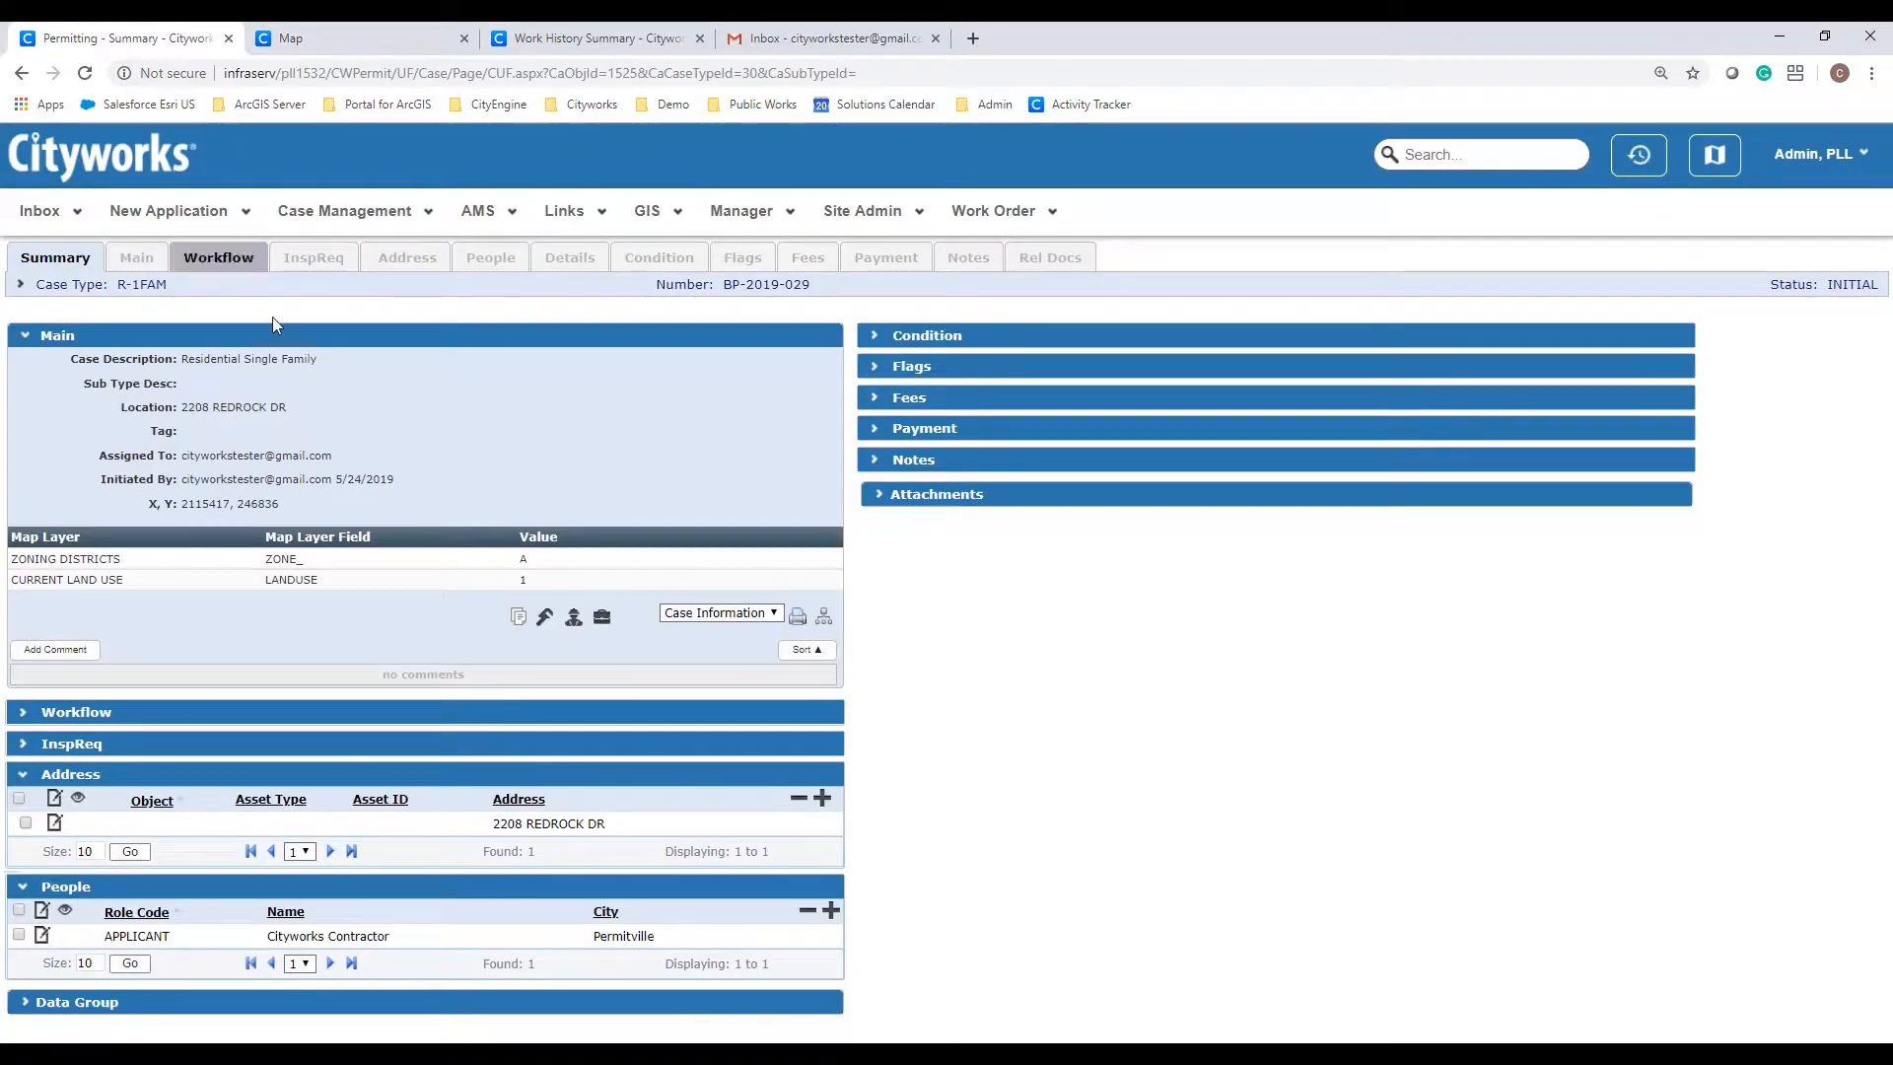
click(820, 804)
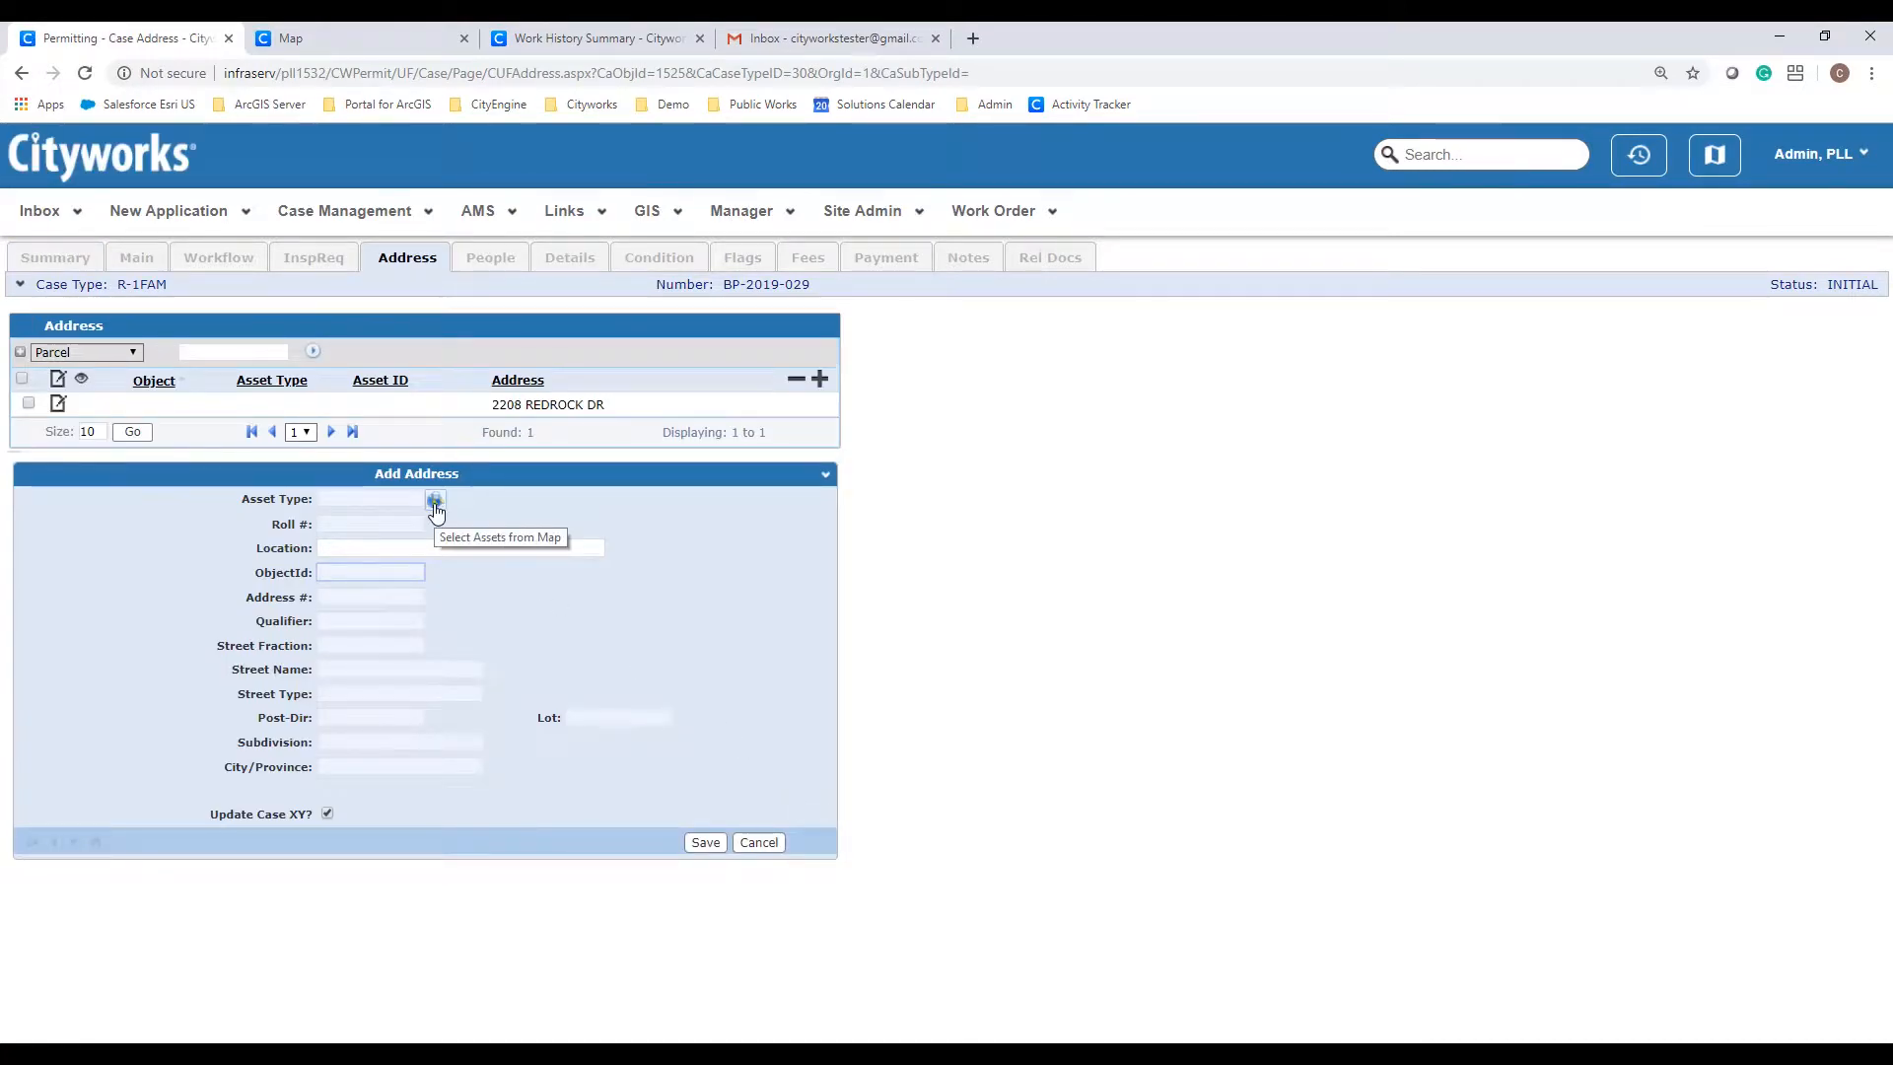
click(435, 503)
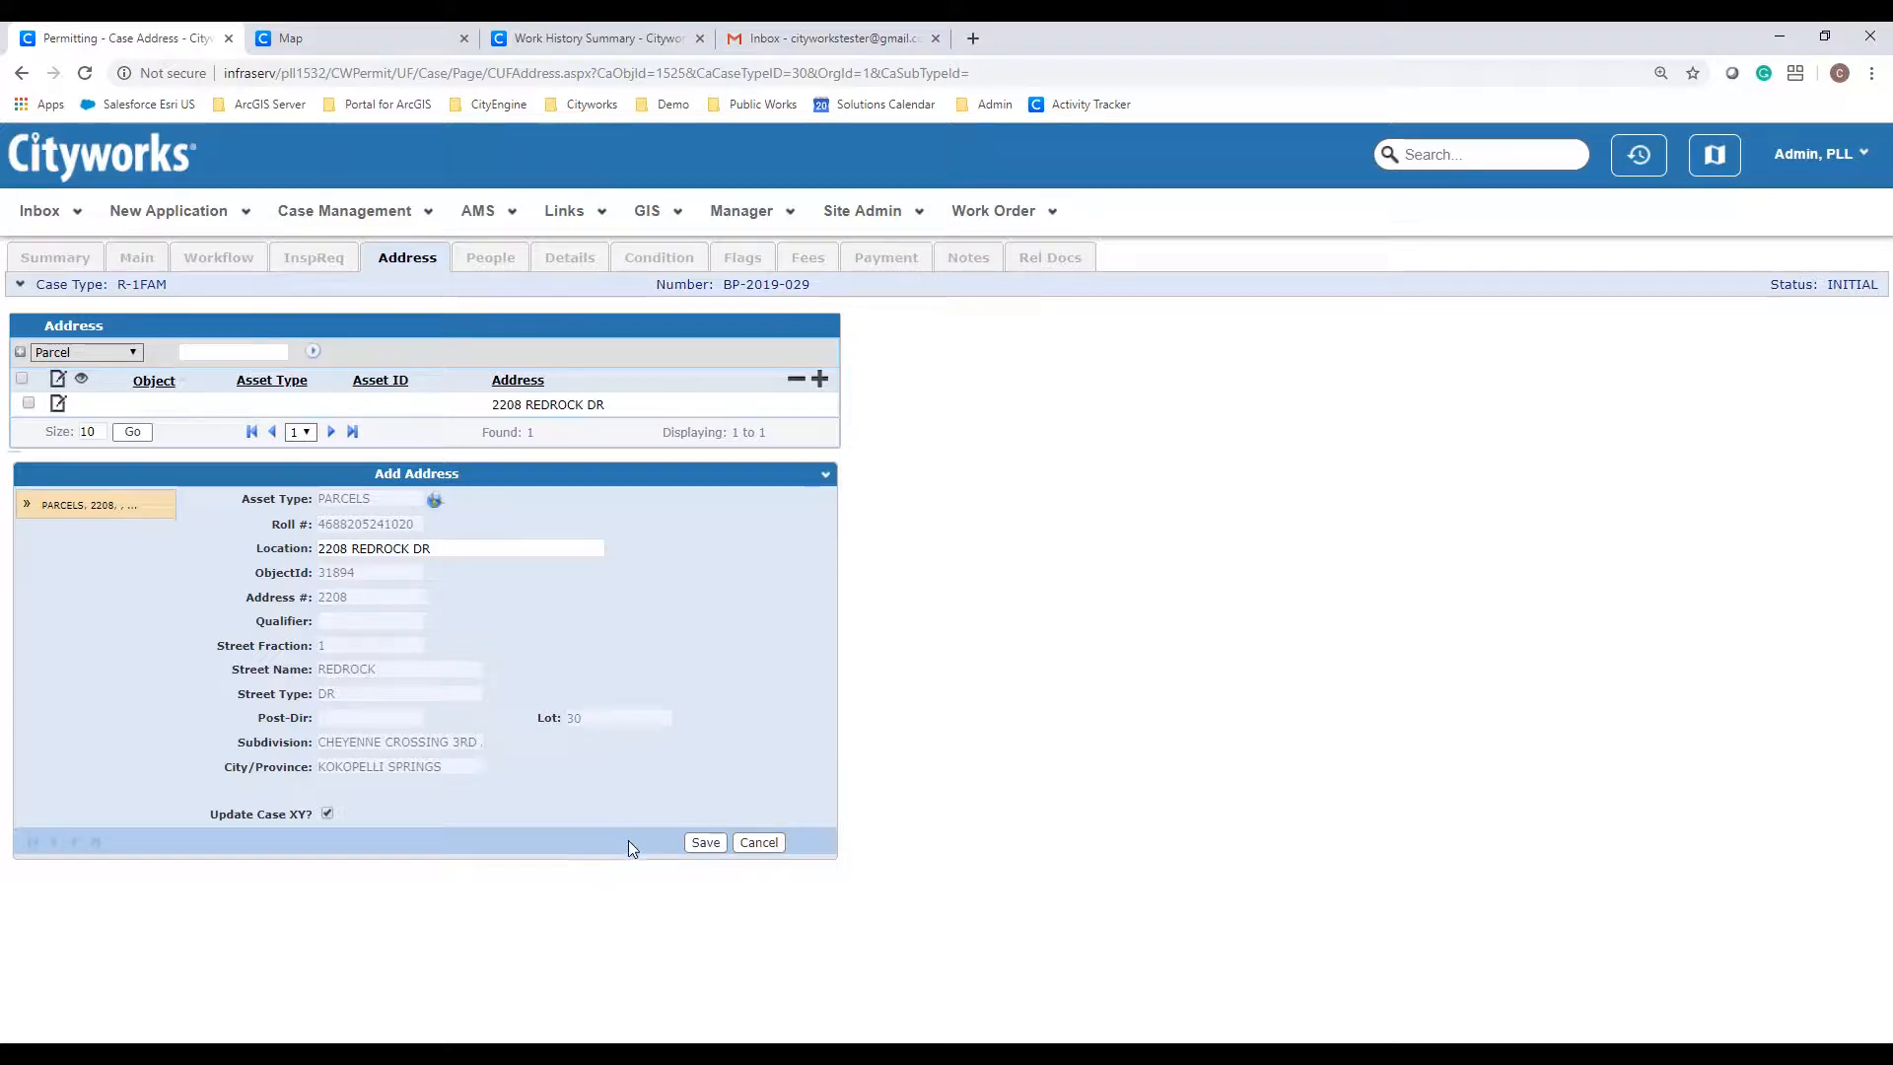
click(706, 843)
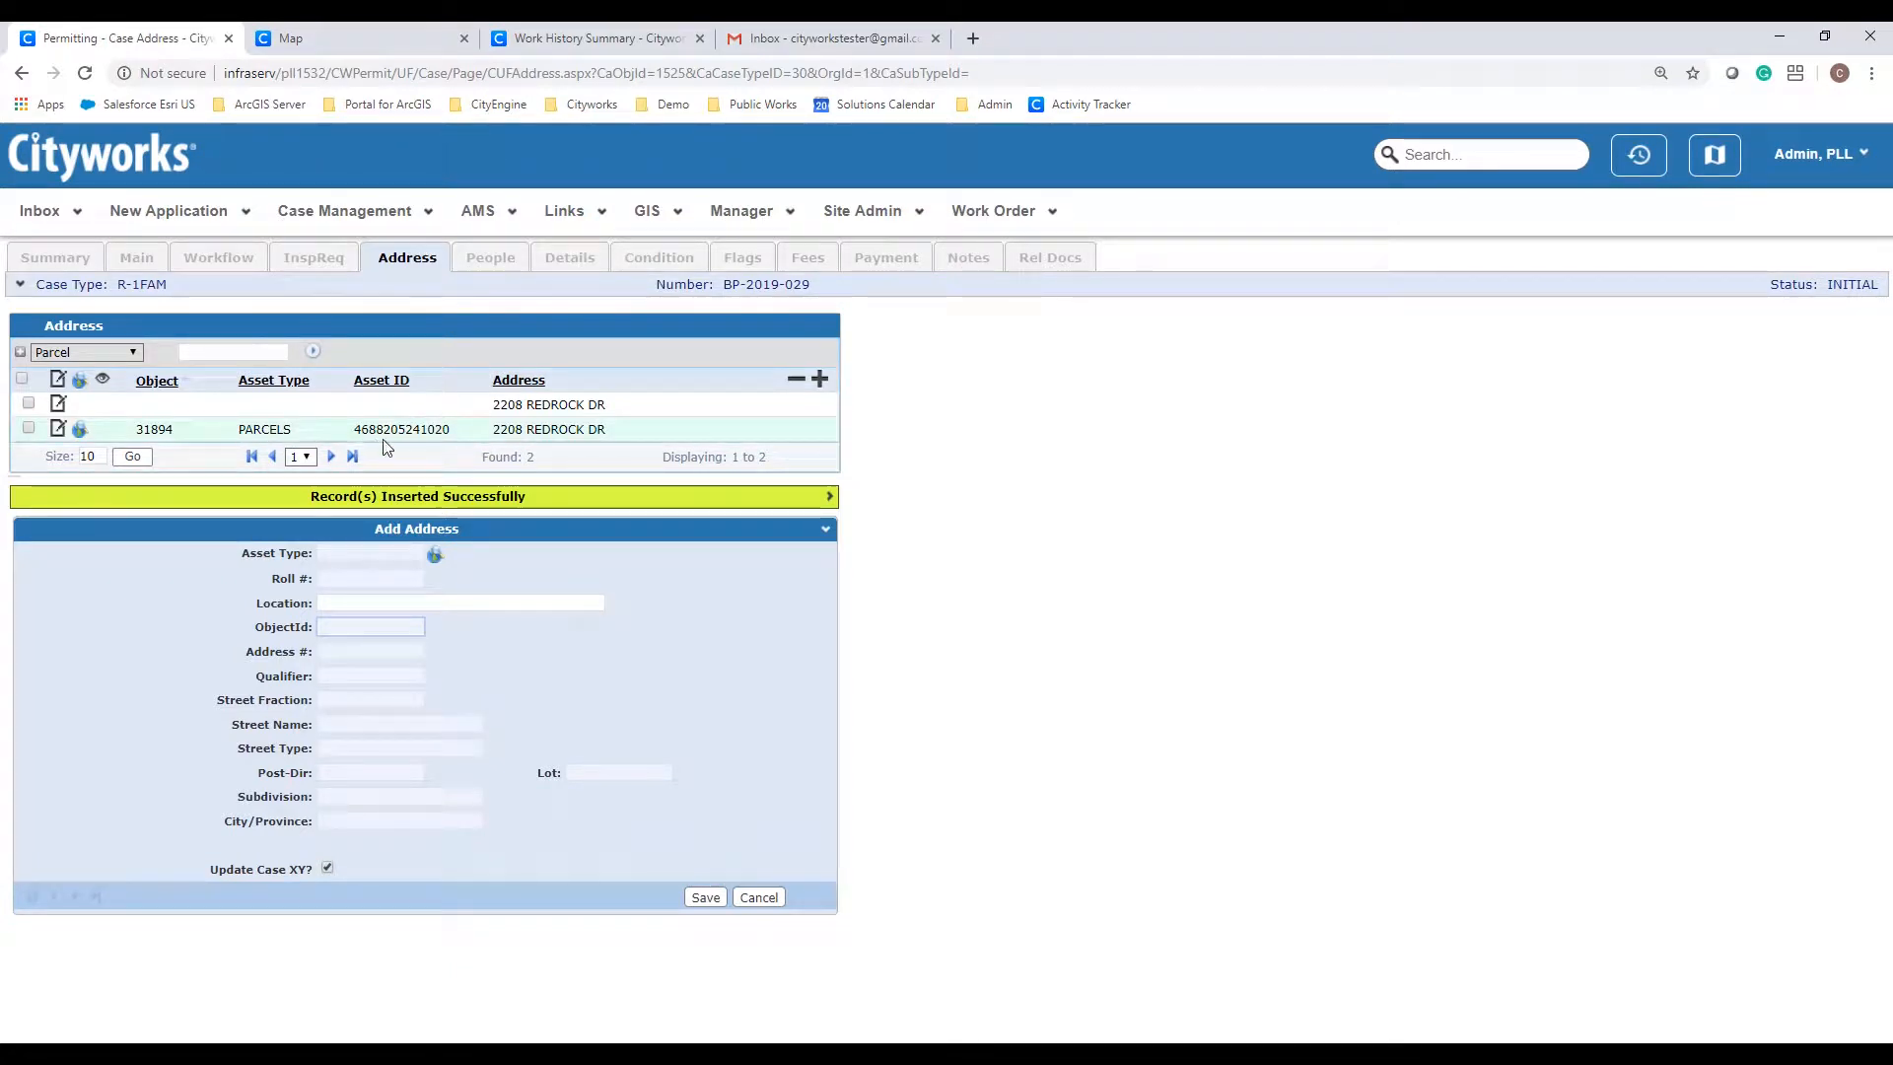
Step: Delete the old address-only entry from the permit's address list
click(29, 404)
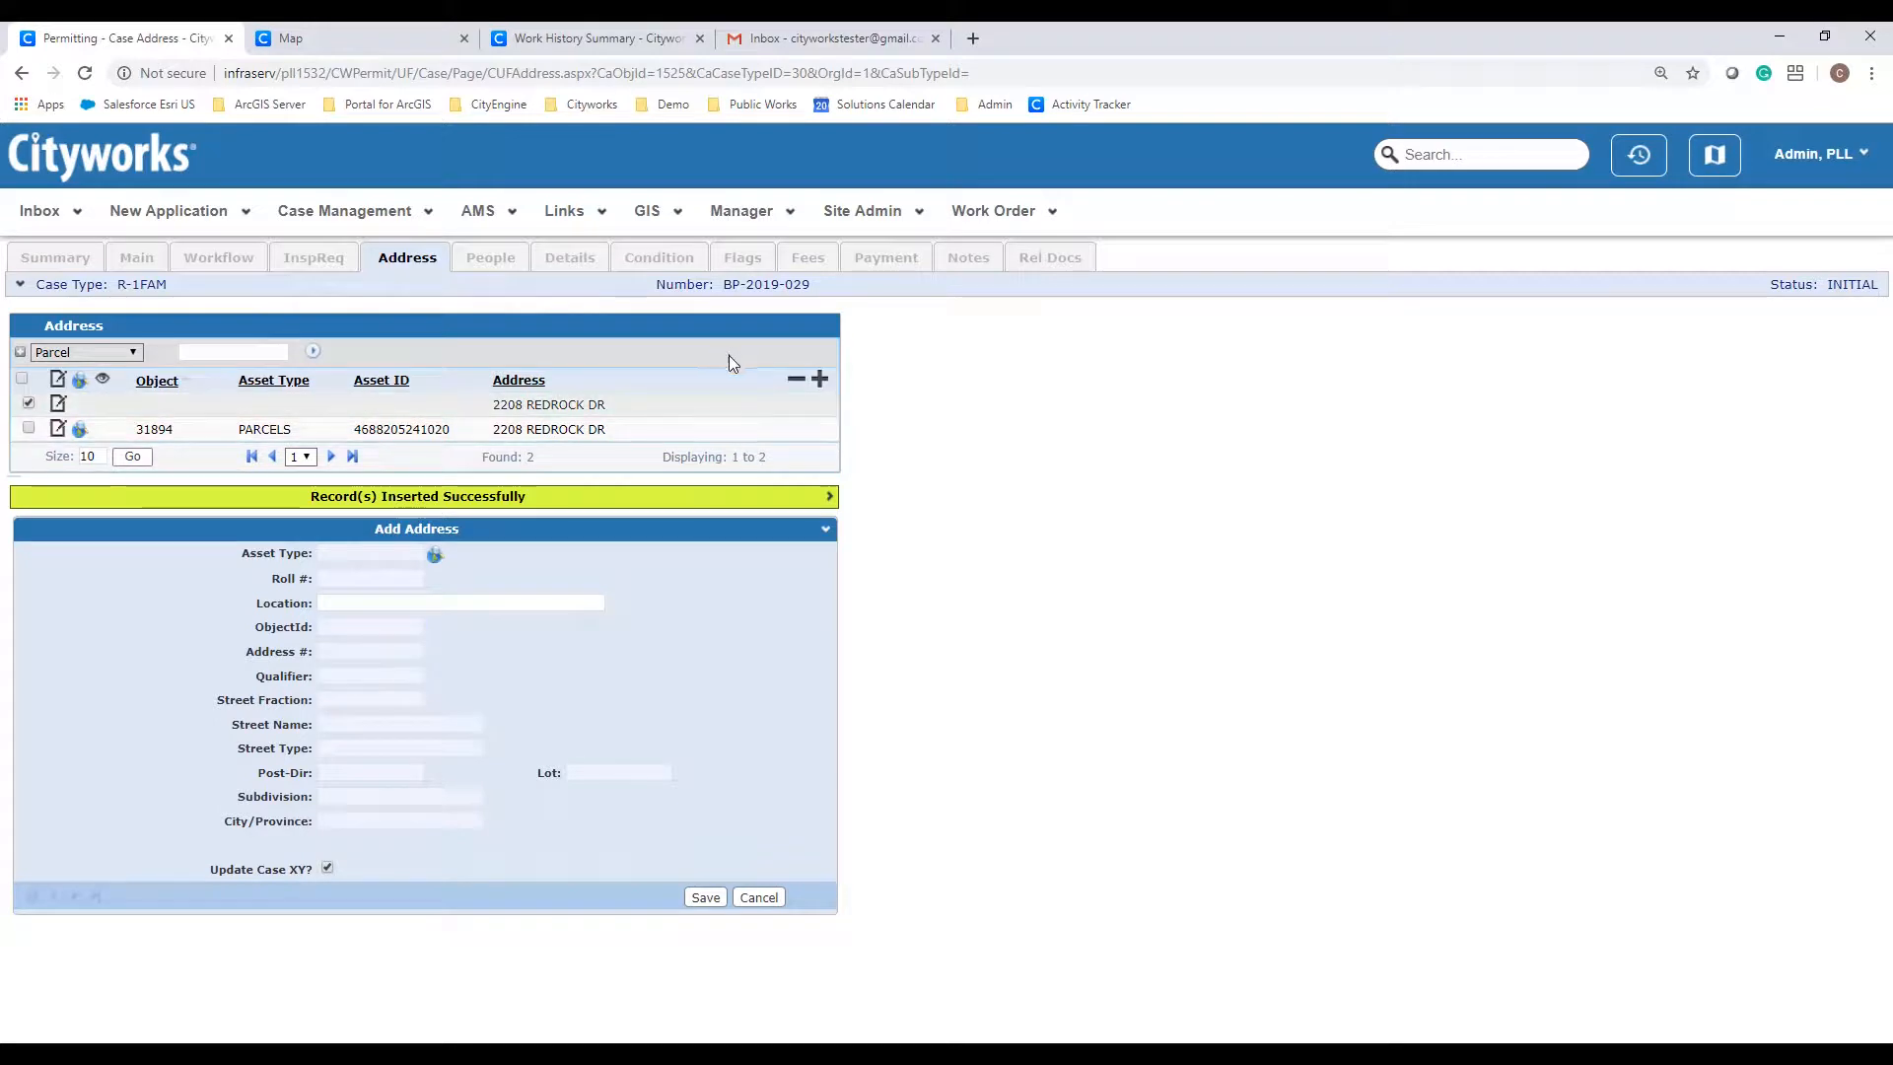
click(796, 379)
click(1042, 186)
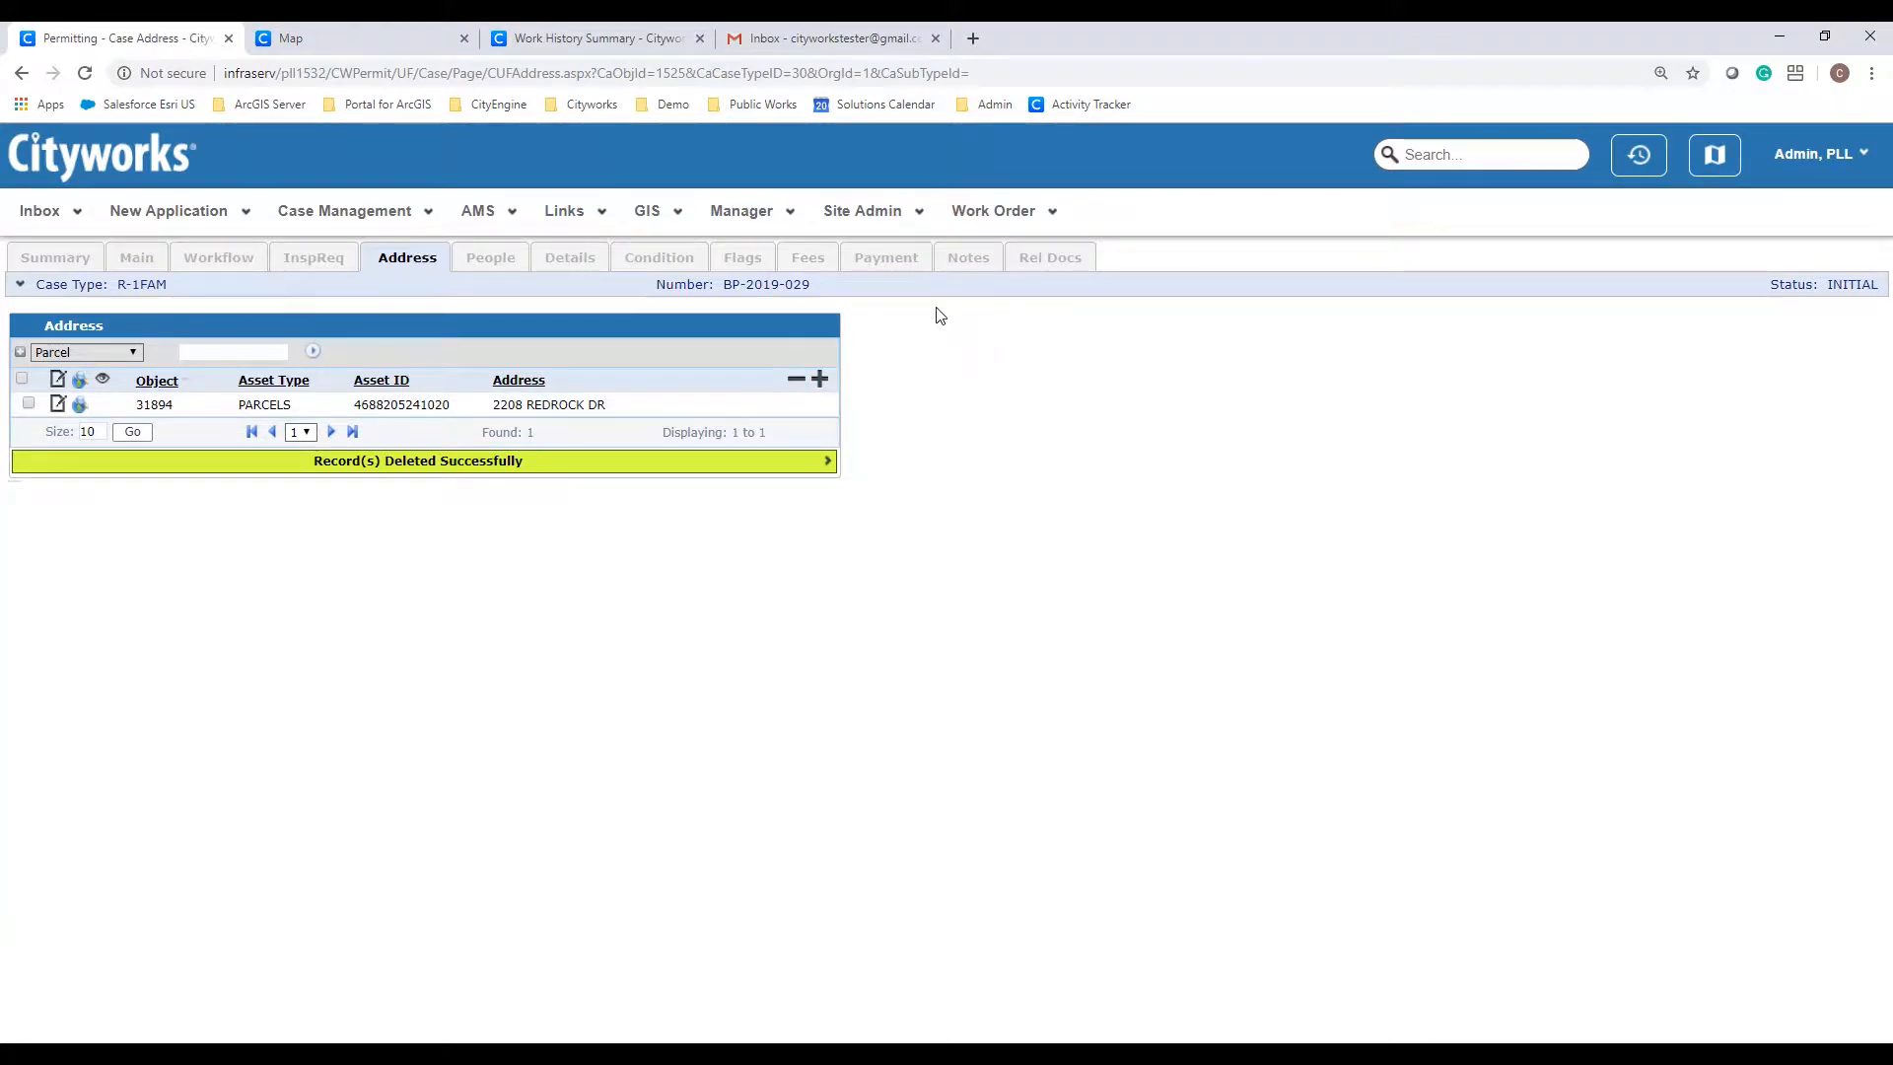
Step: Show BP-2019-029's people list and open the PROP_OWNER record for editing
click(508, 274)
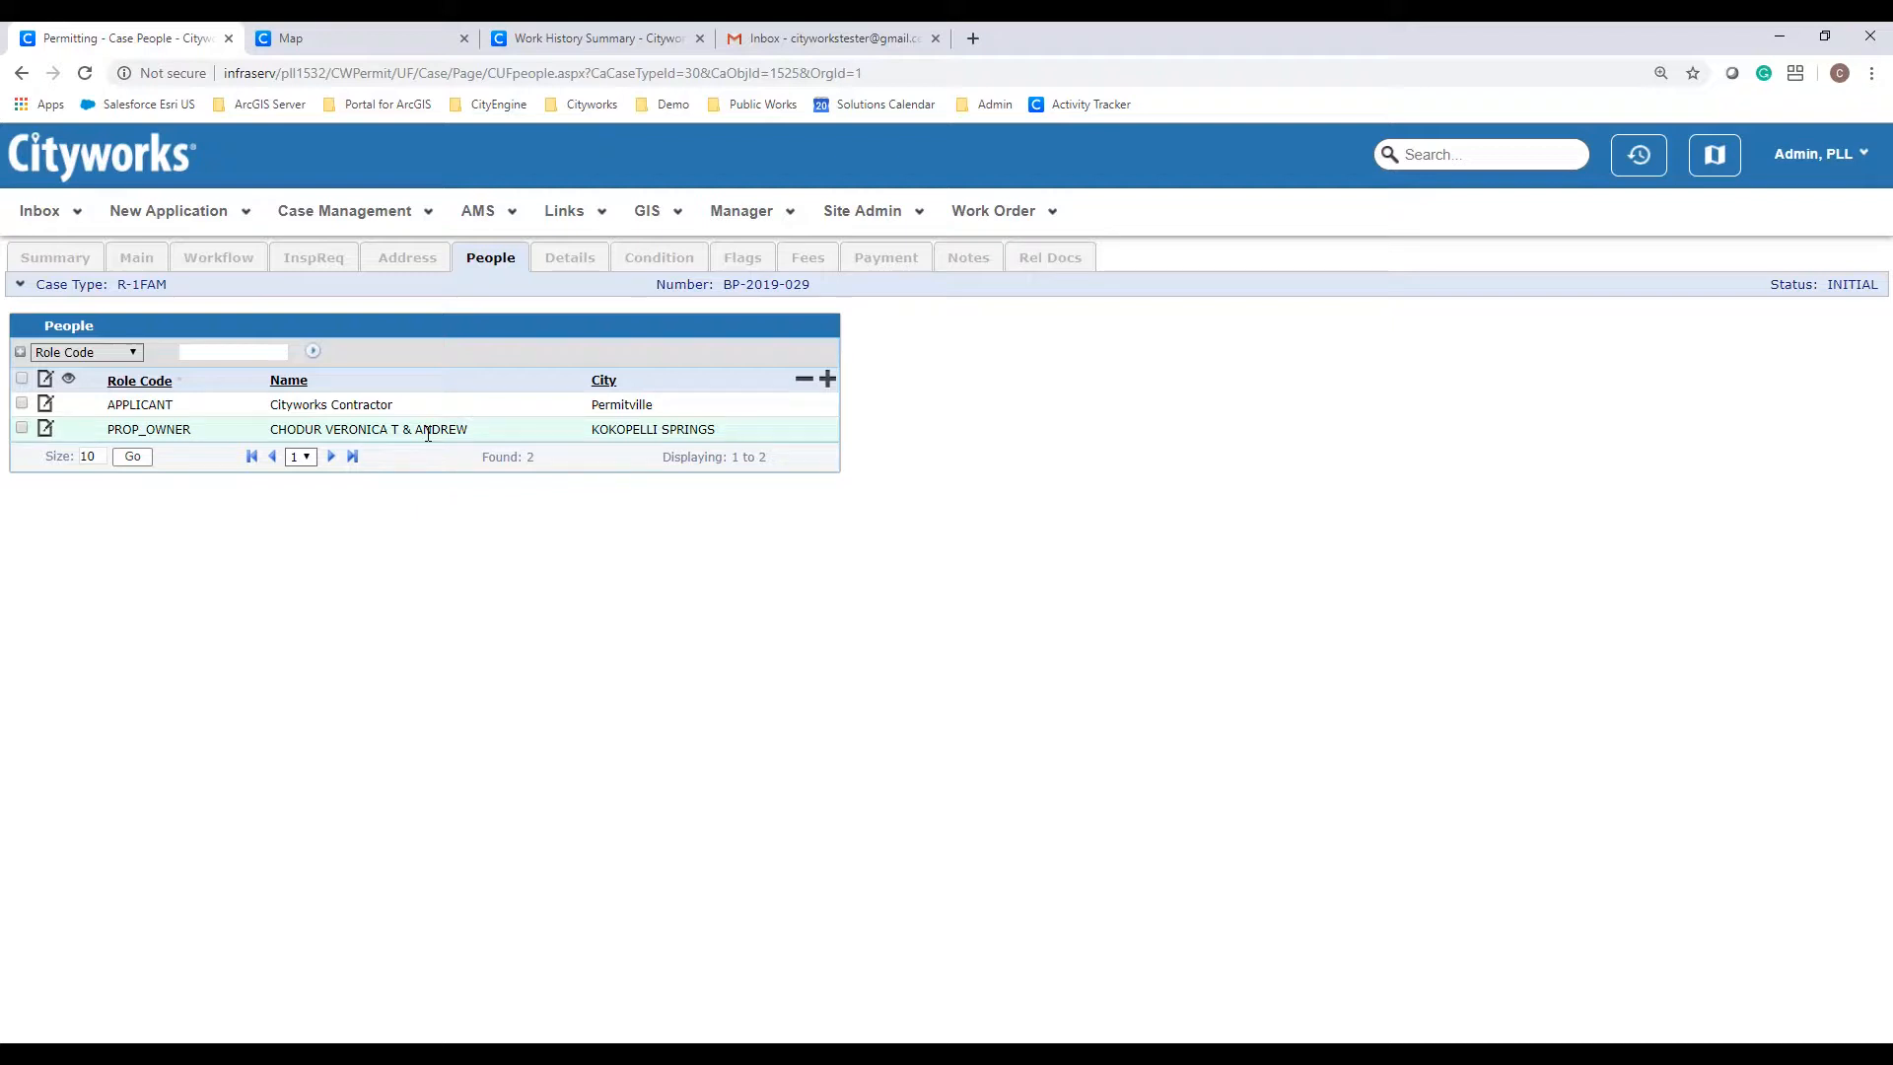
click(46, 431)
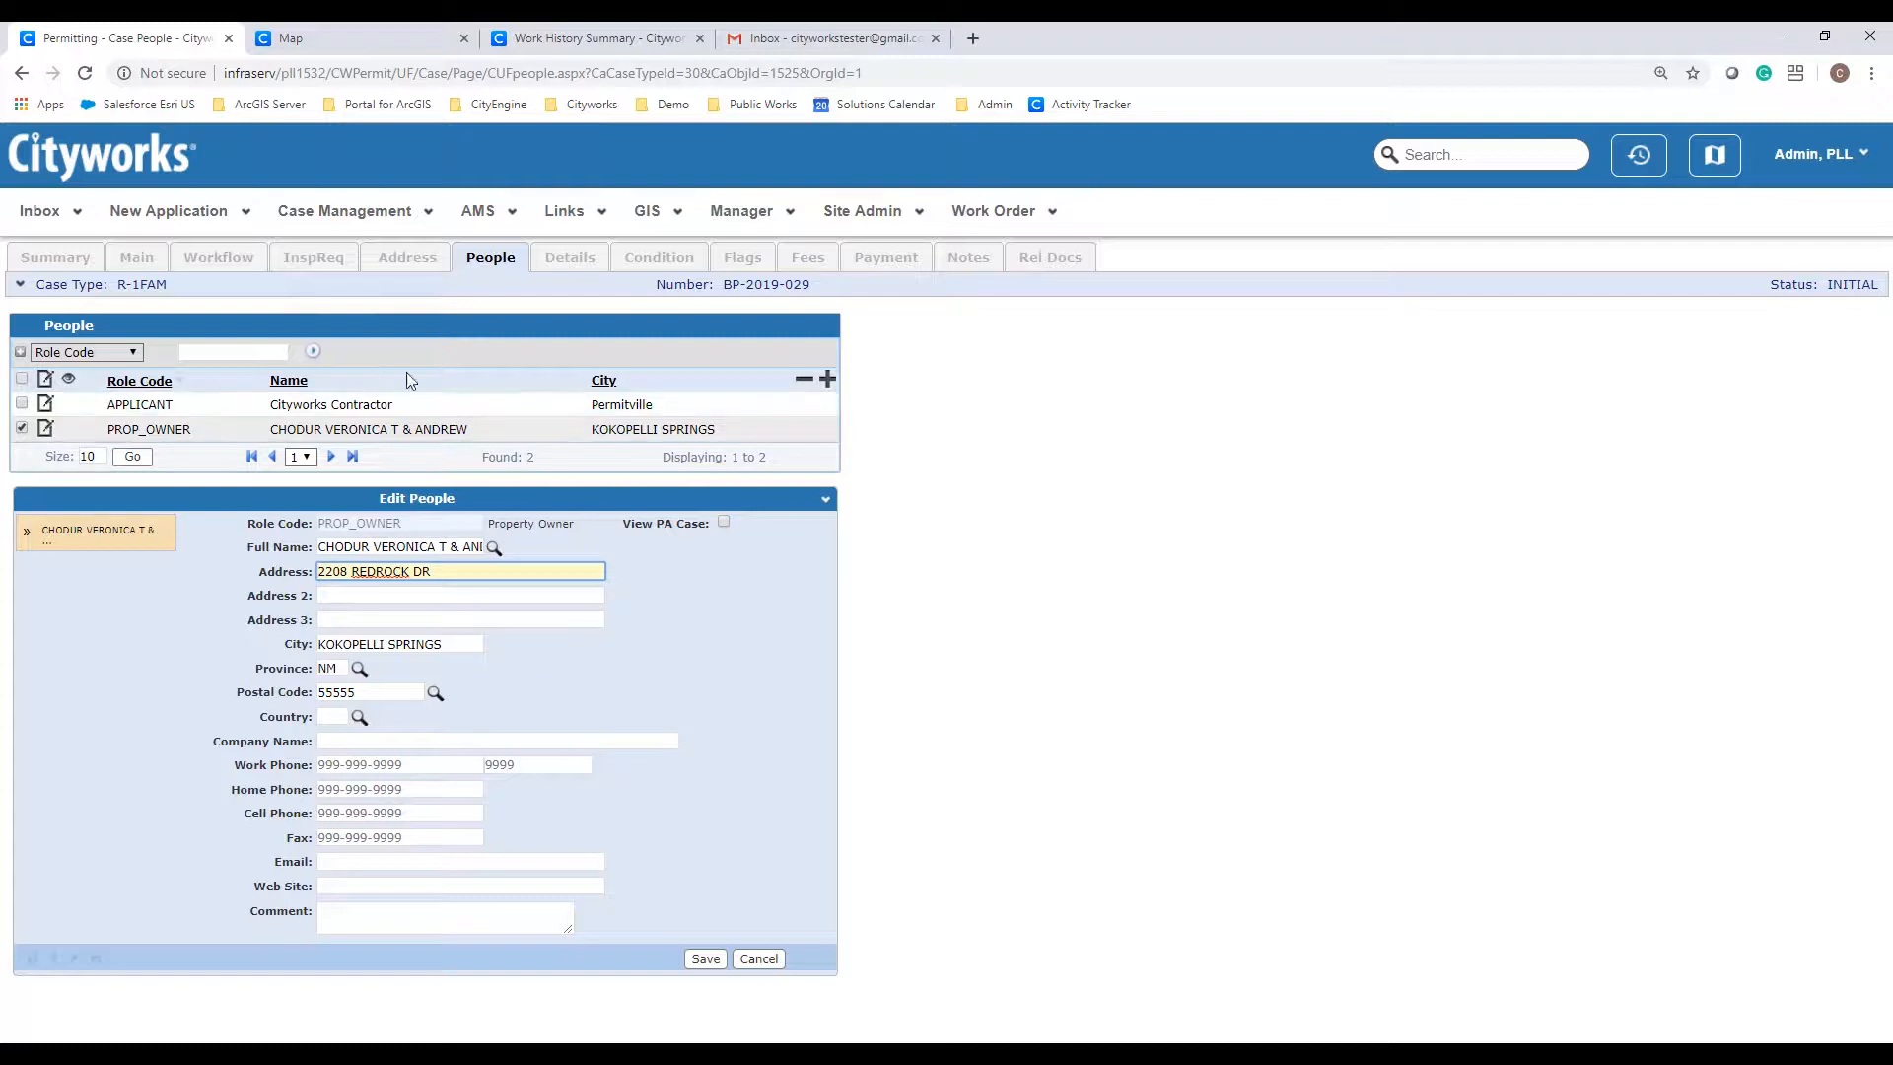
Step: Start a new people entry, browse the role code and people lookups, closing both unselected
click(833, 384)
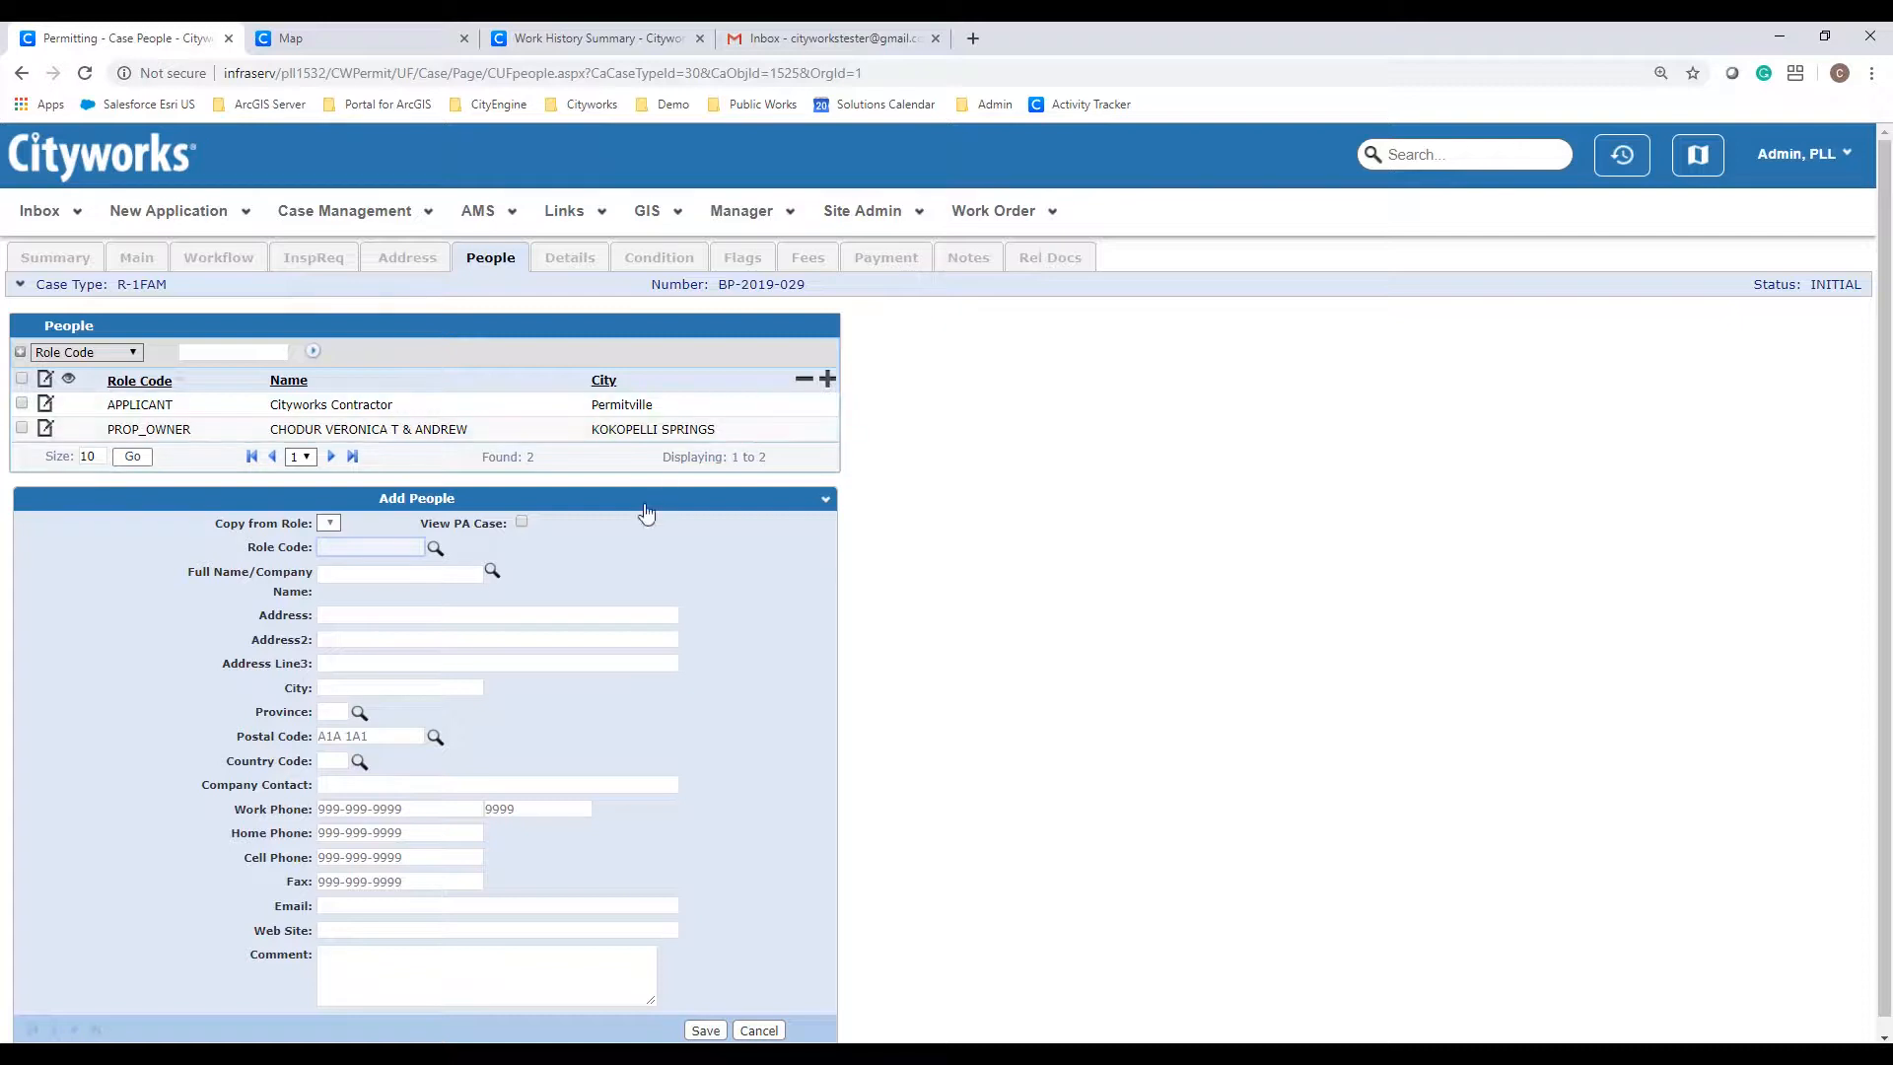
click(434, 553)
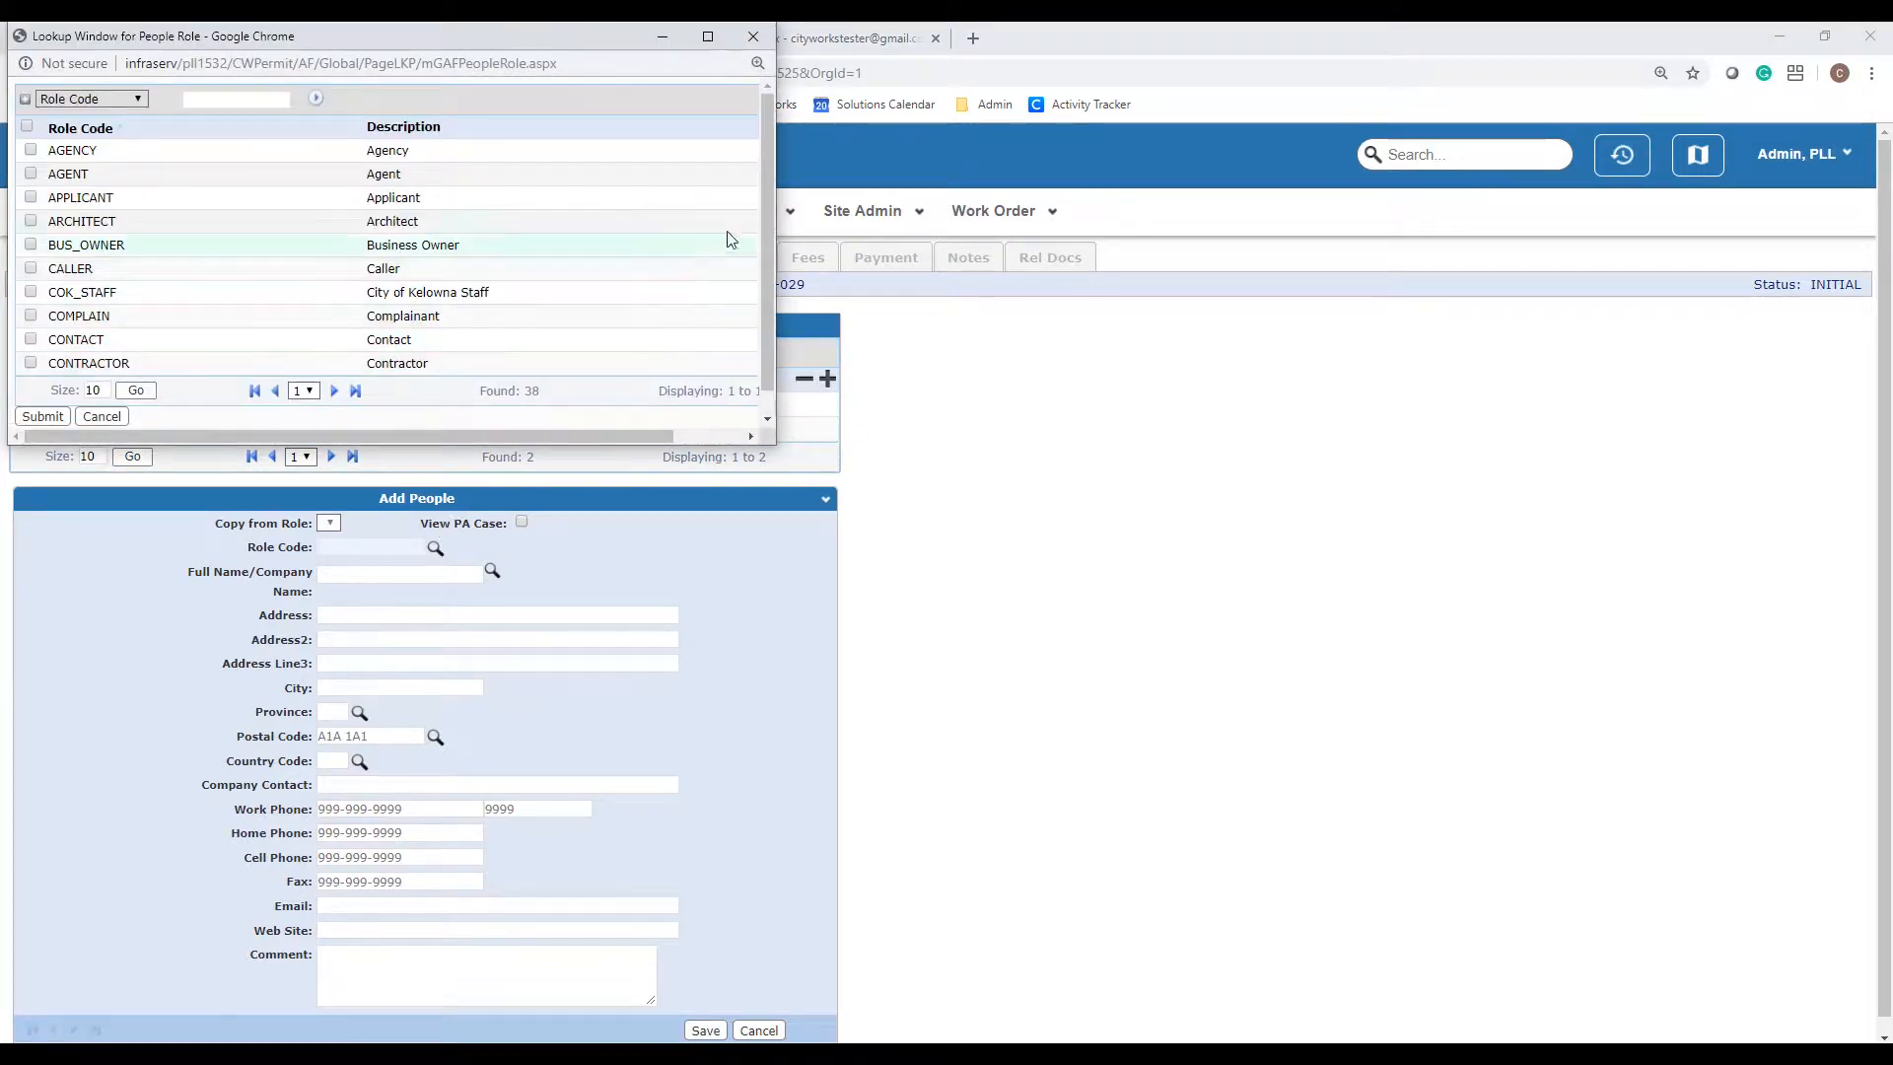
drag(770, 213, 780, 234)
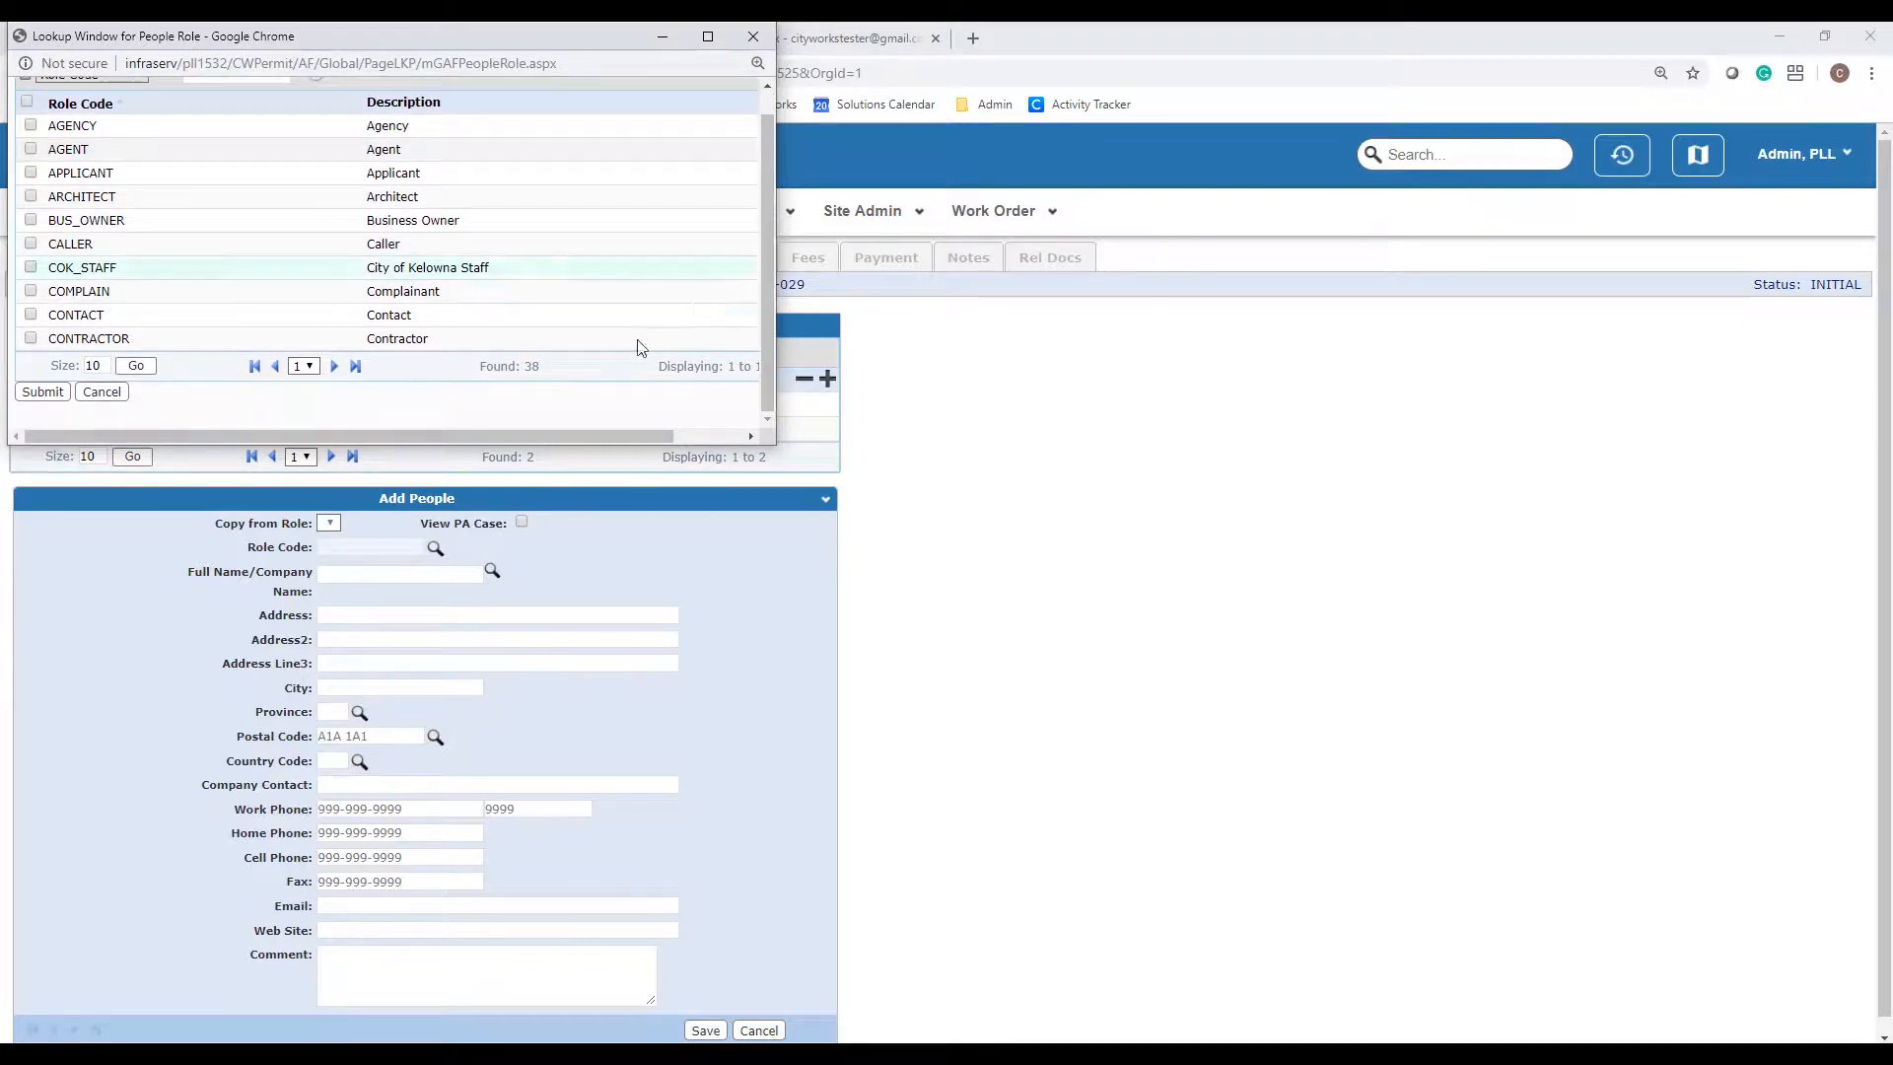
click(115, 406)
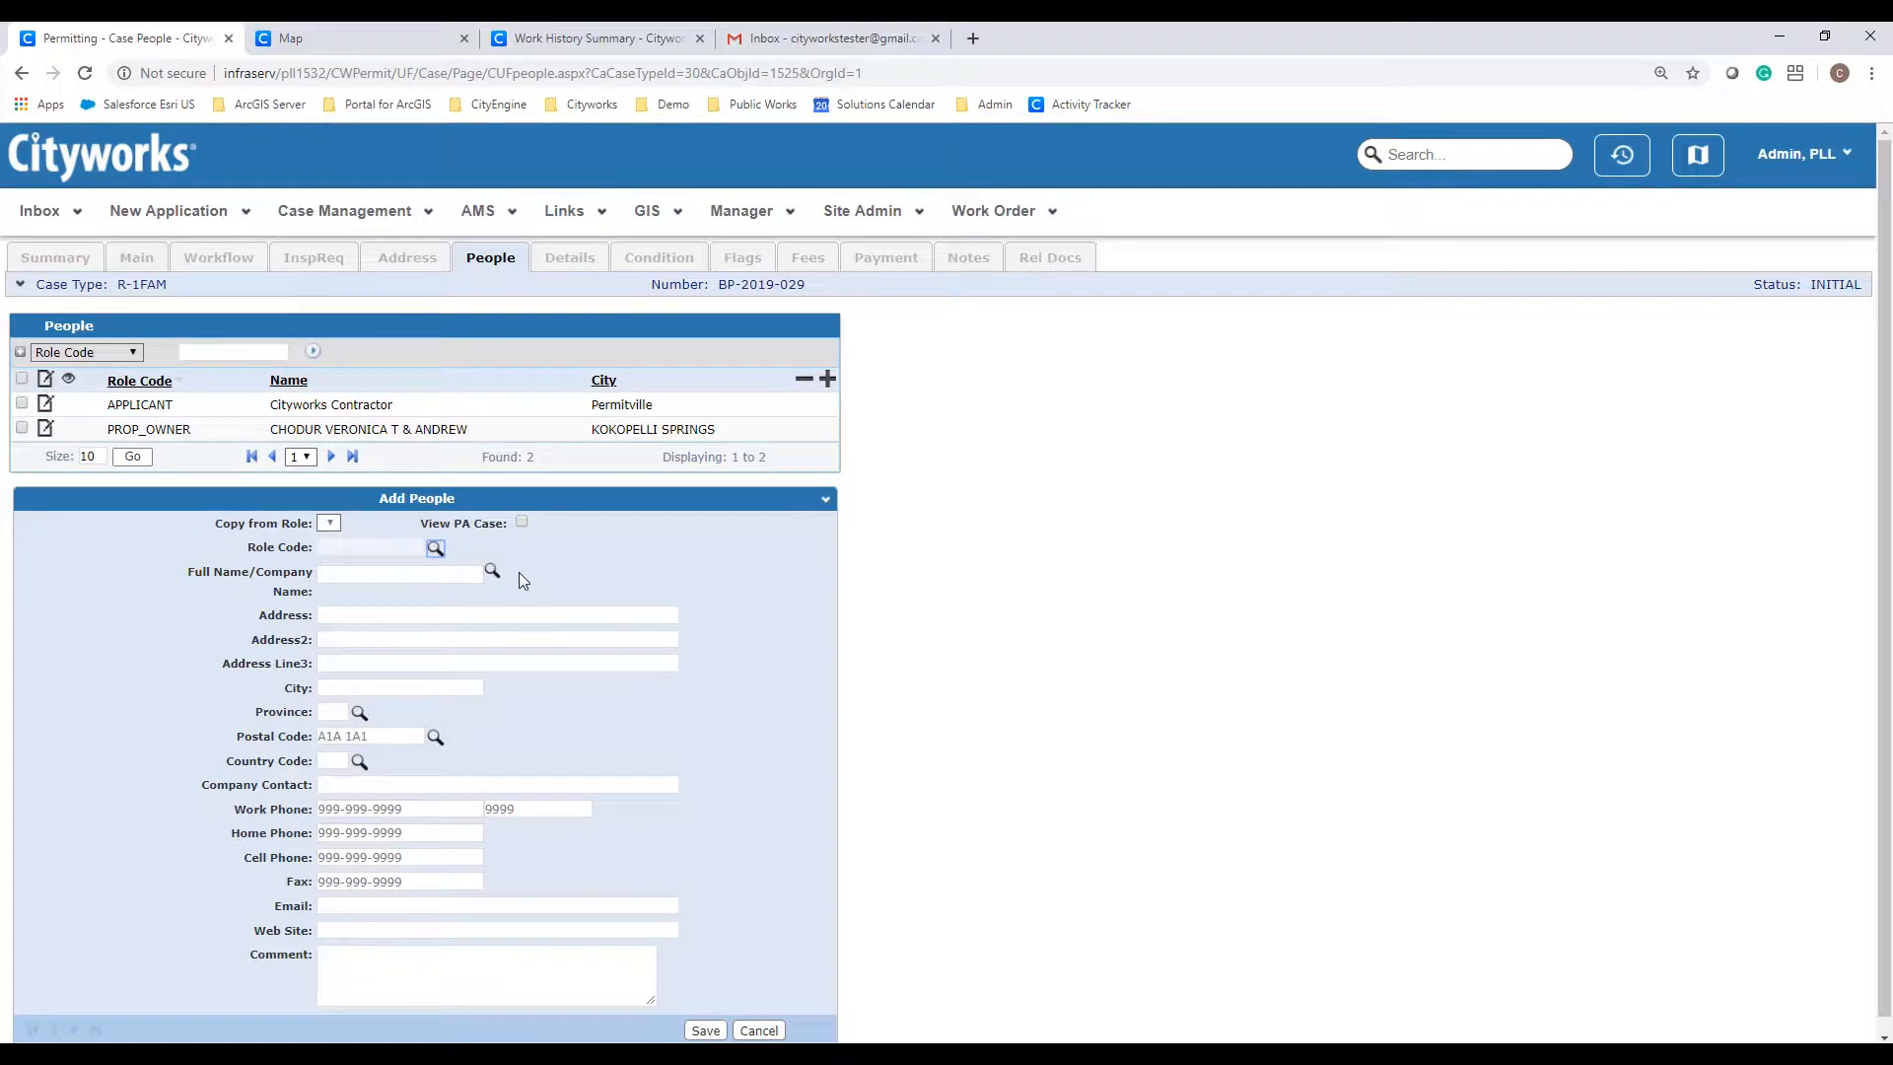
click(492, 573)
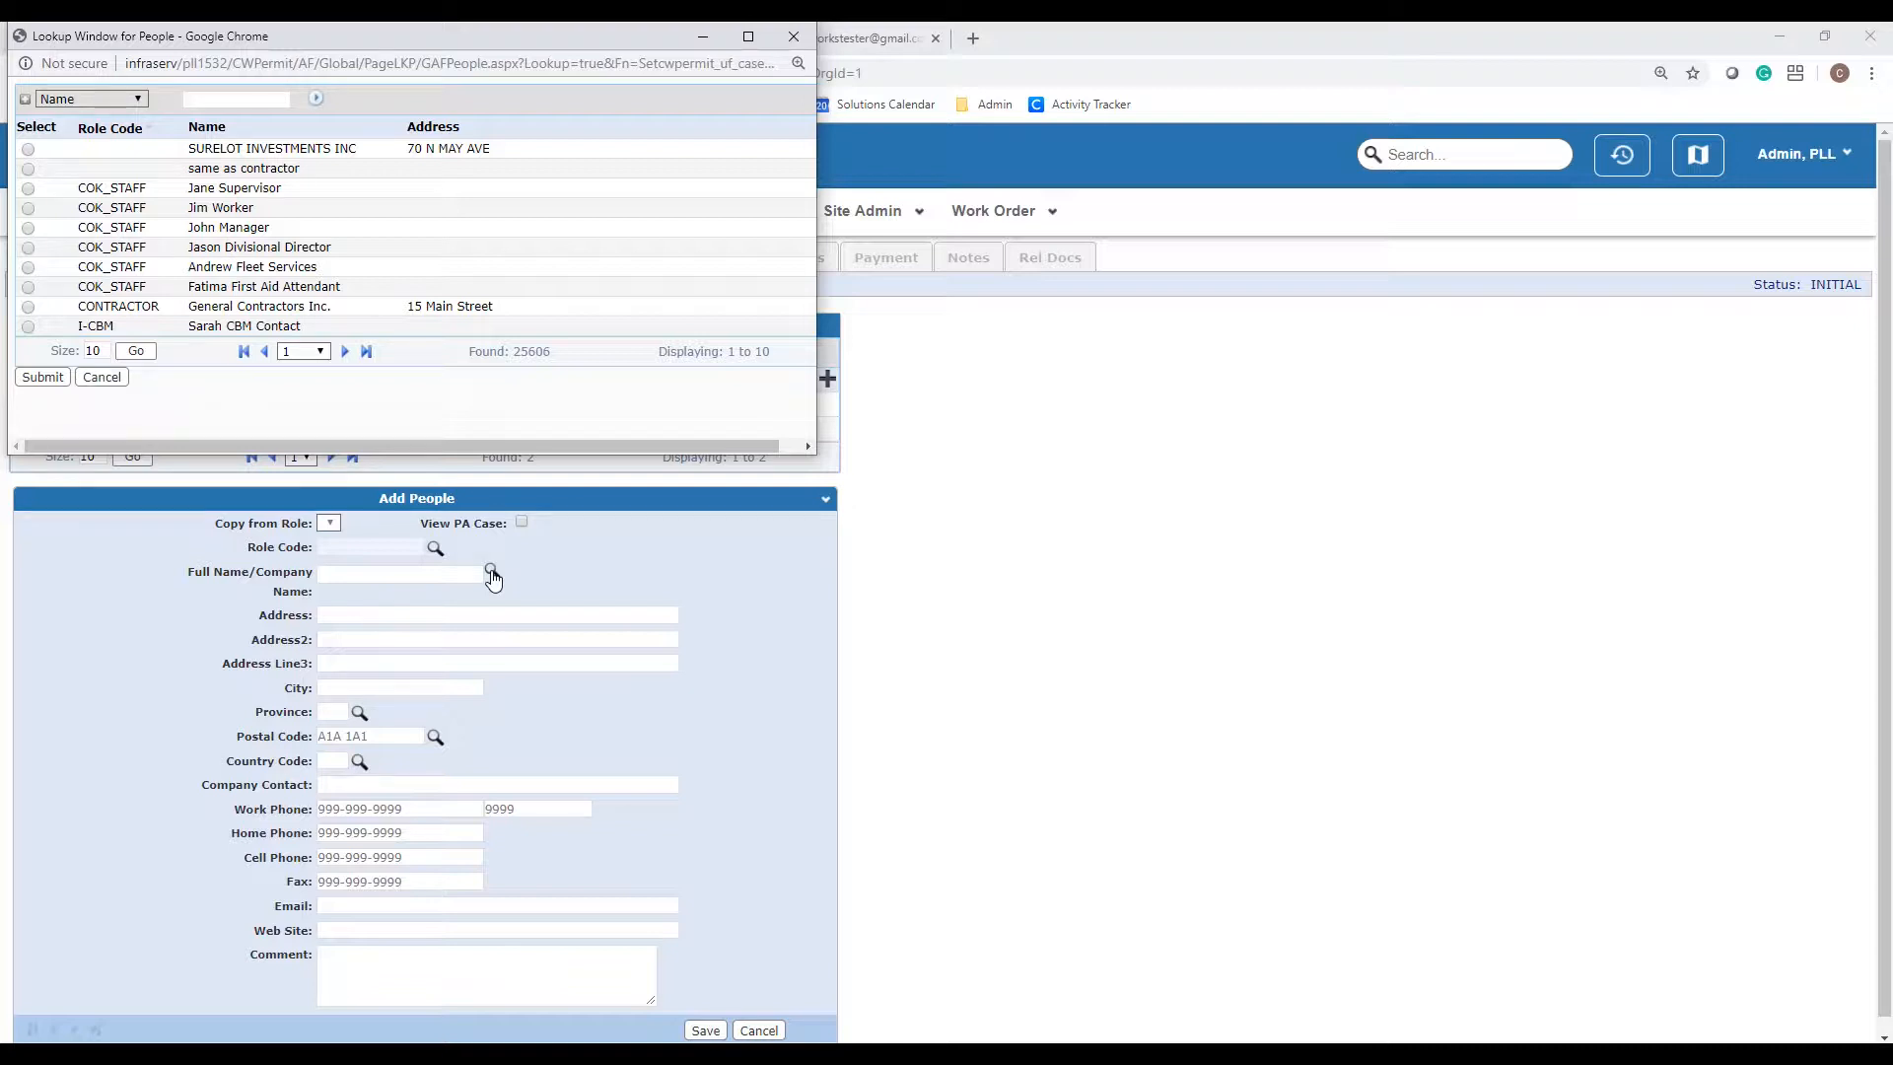
click(101, 378)
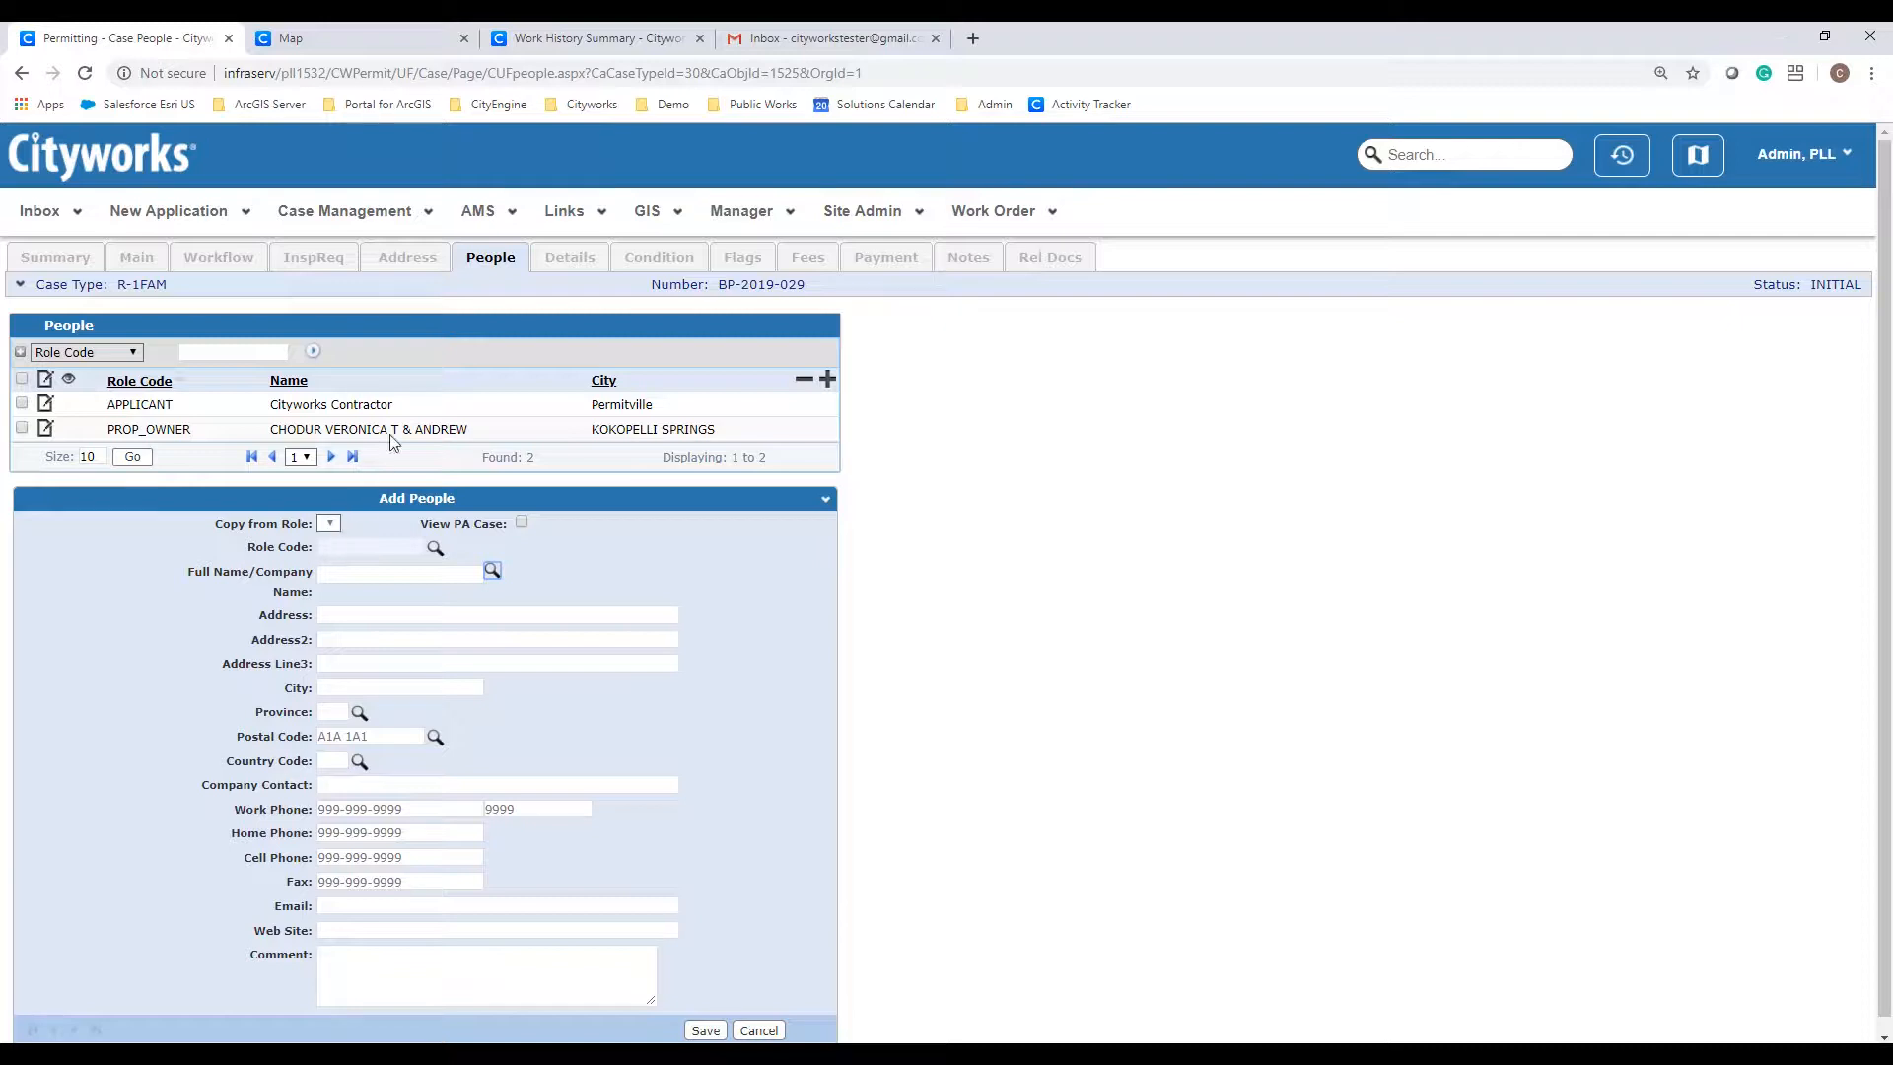
Step: Set the Details data group to 110 Single House, 01 New Construction, 1 new unit, and save
click(565, 263)
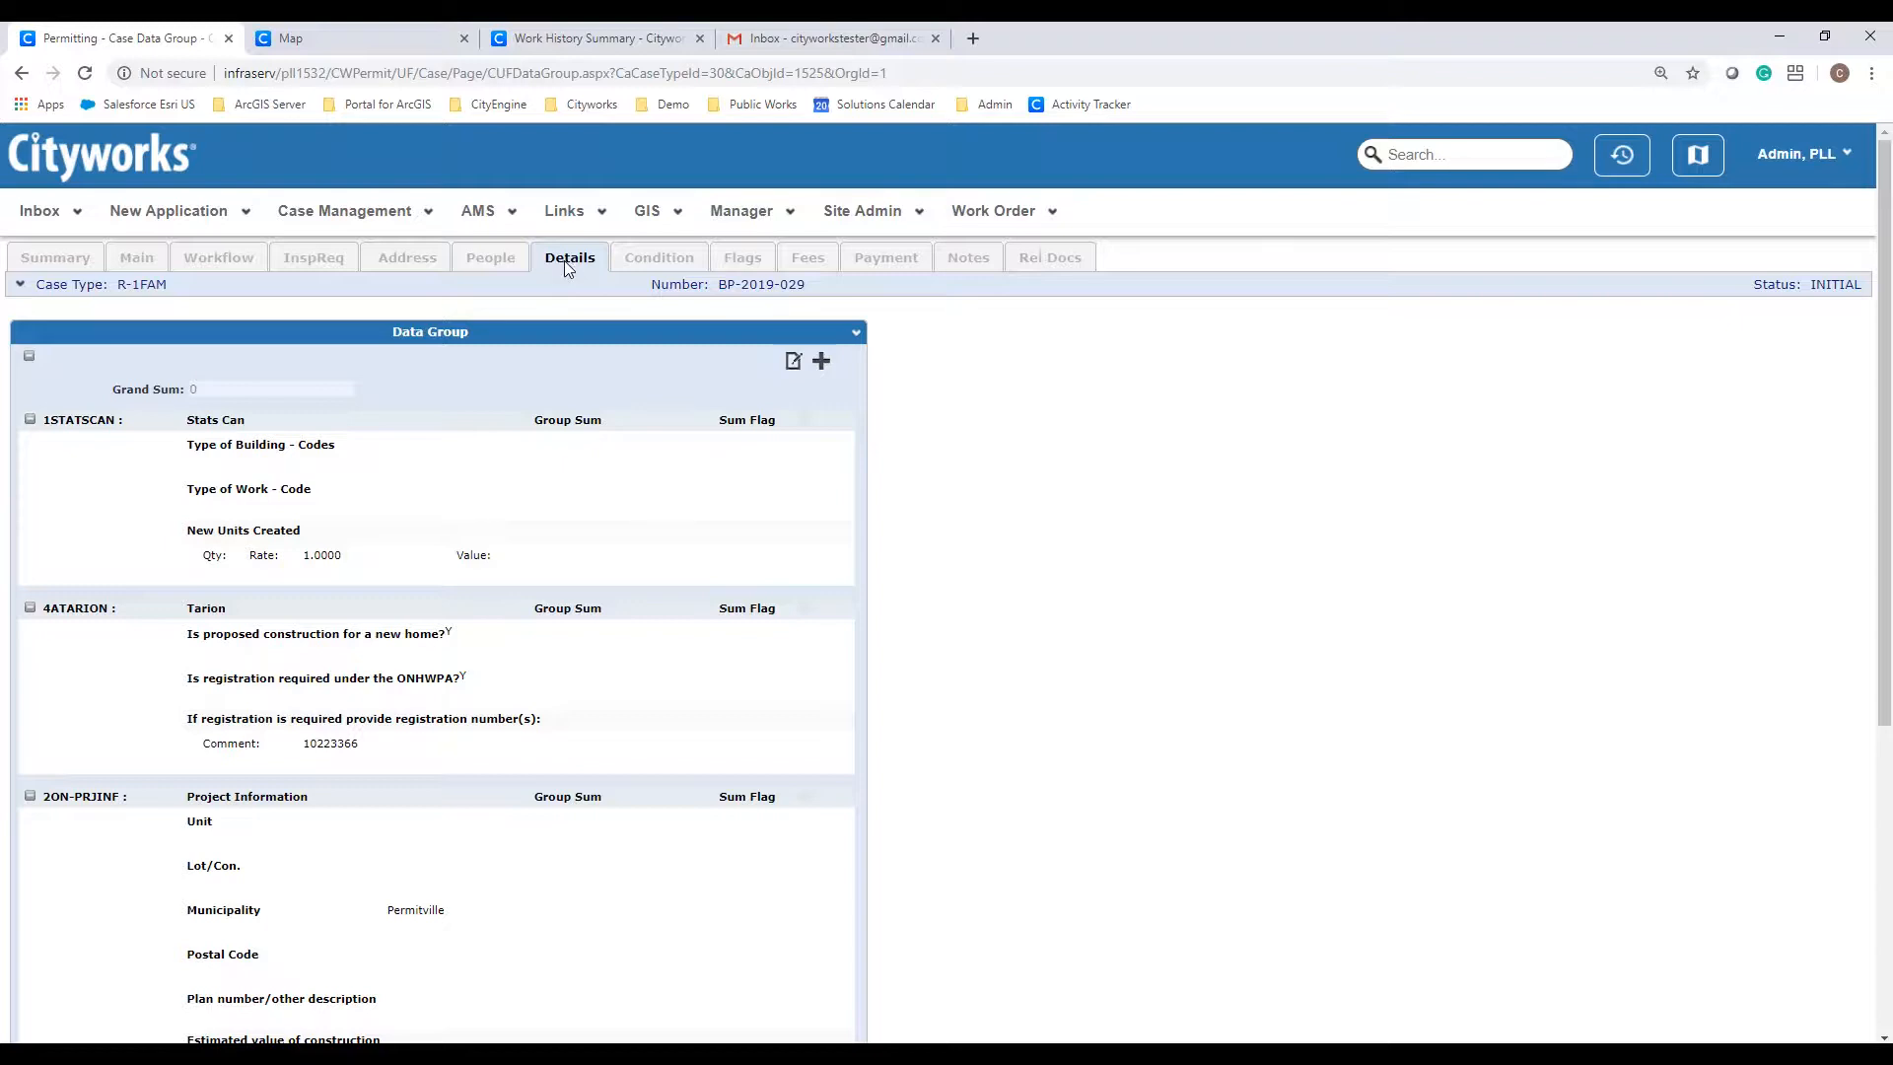
scroll(567, 262, down, 1)
scroll(569, 268, down, 1)
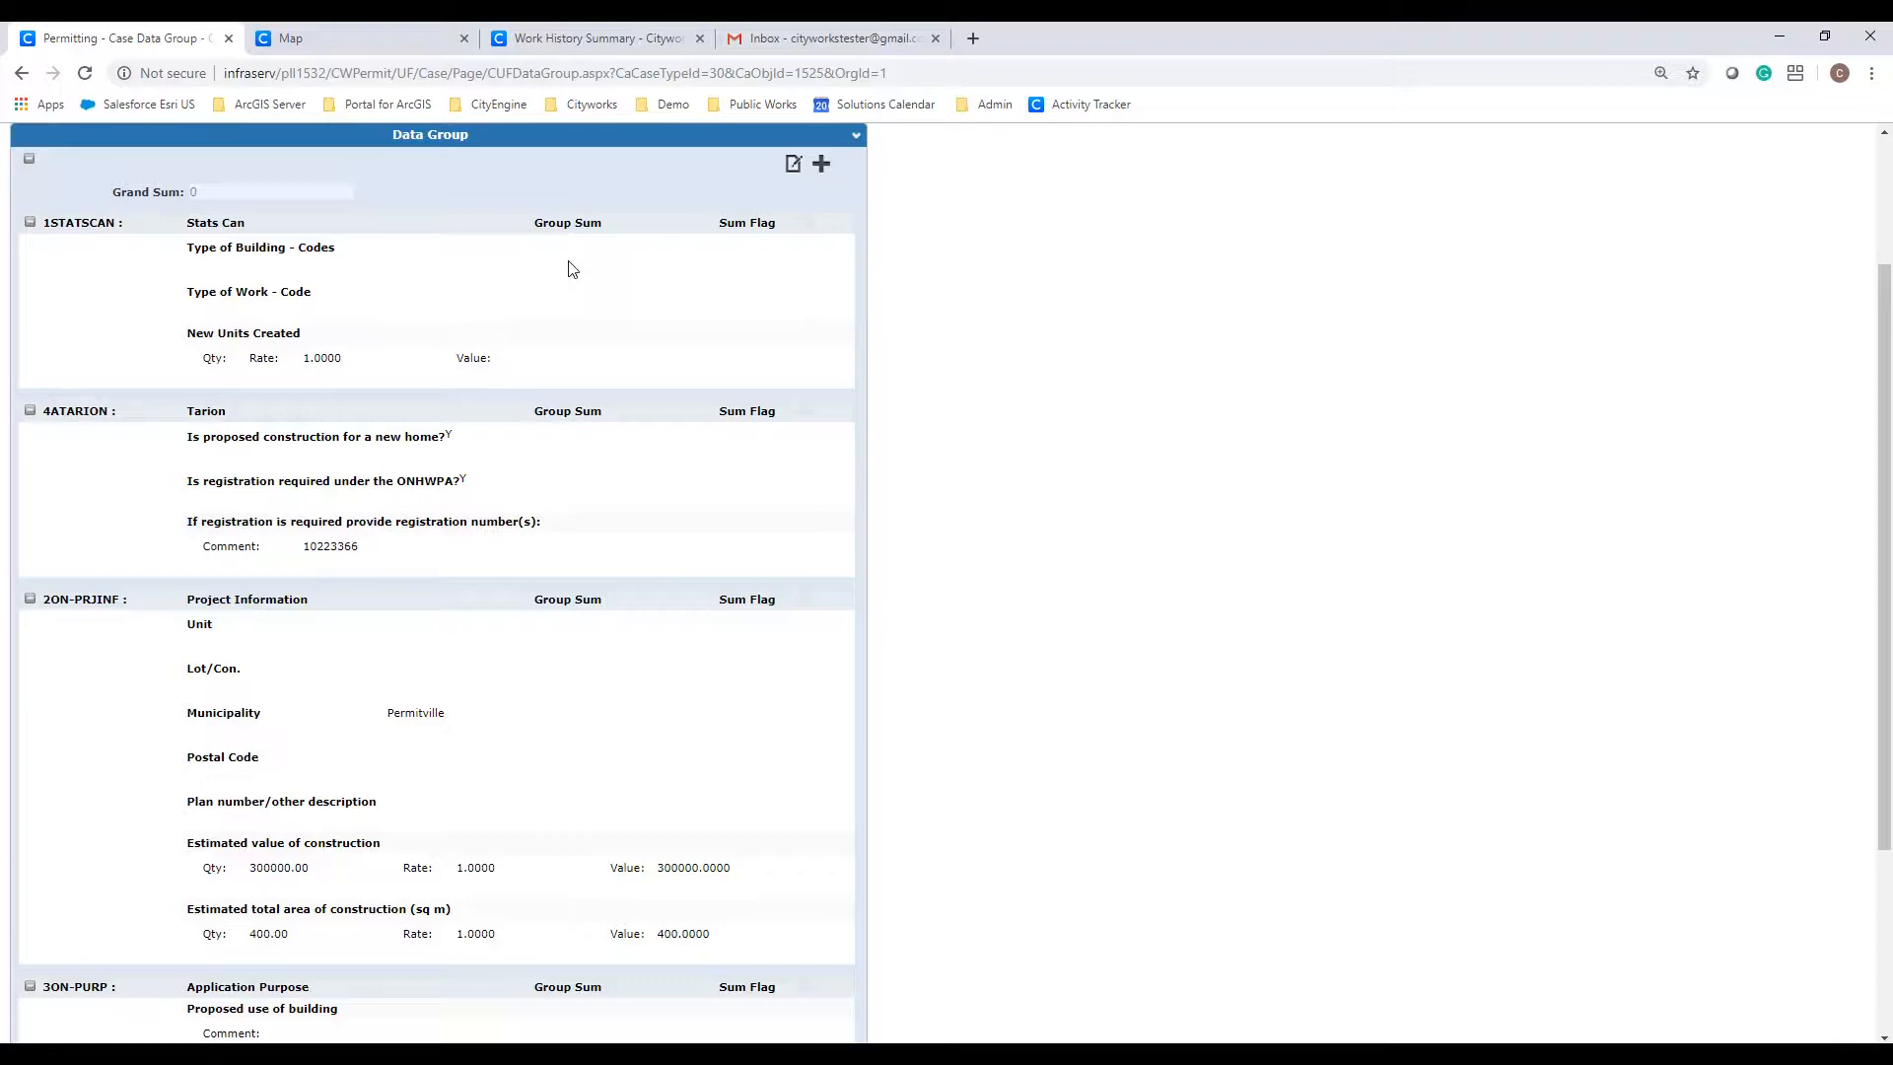
click(797, 173)
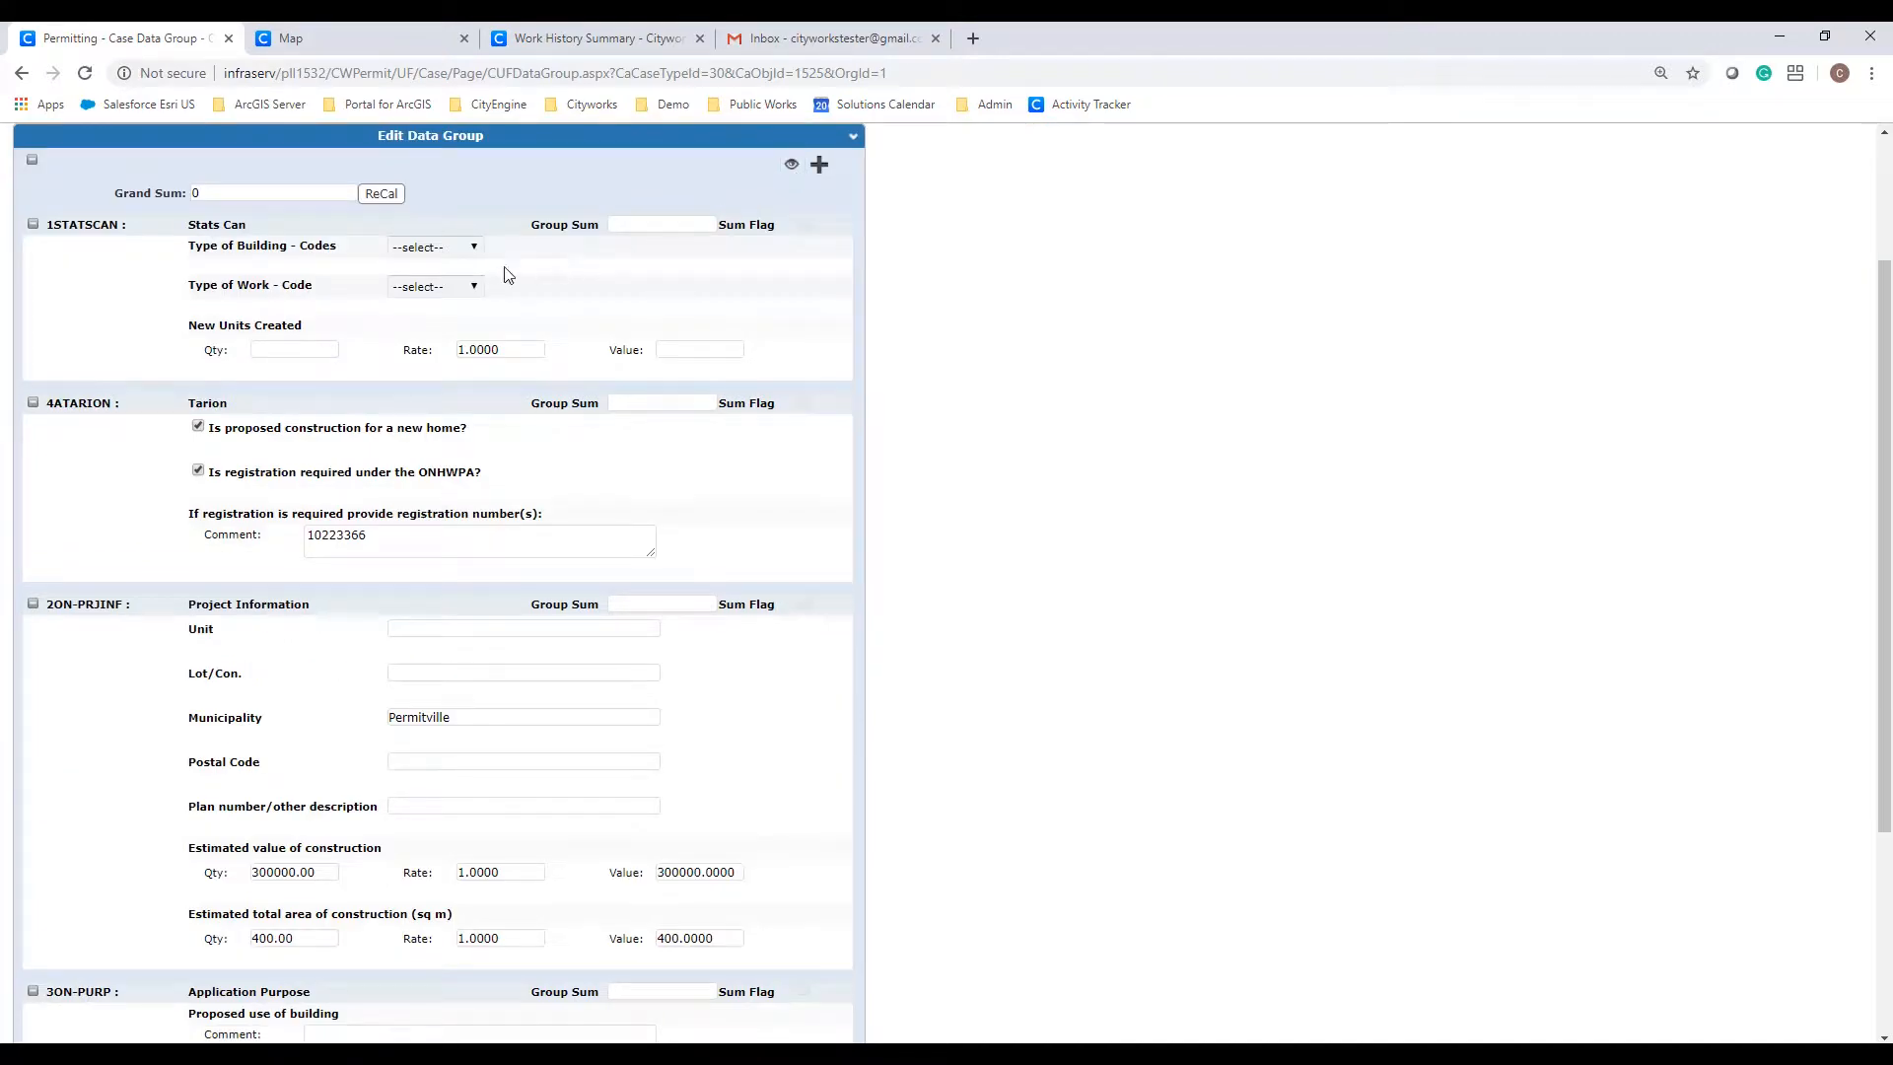
click(479, 247)
click(481, 273)
click(469, 287)
click(466, 325)
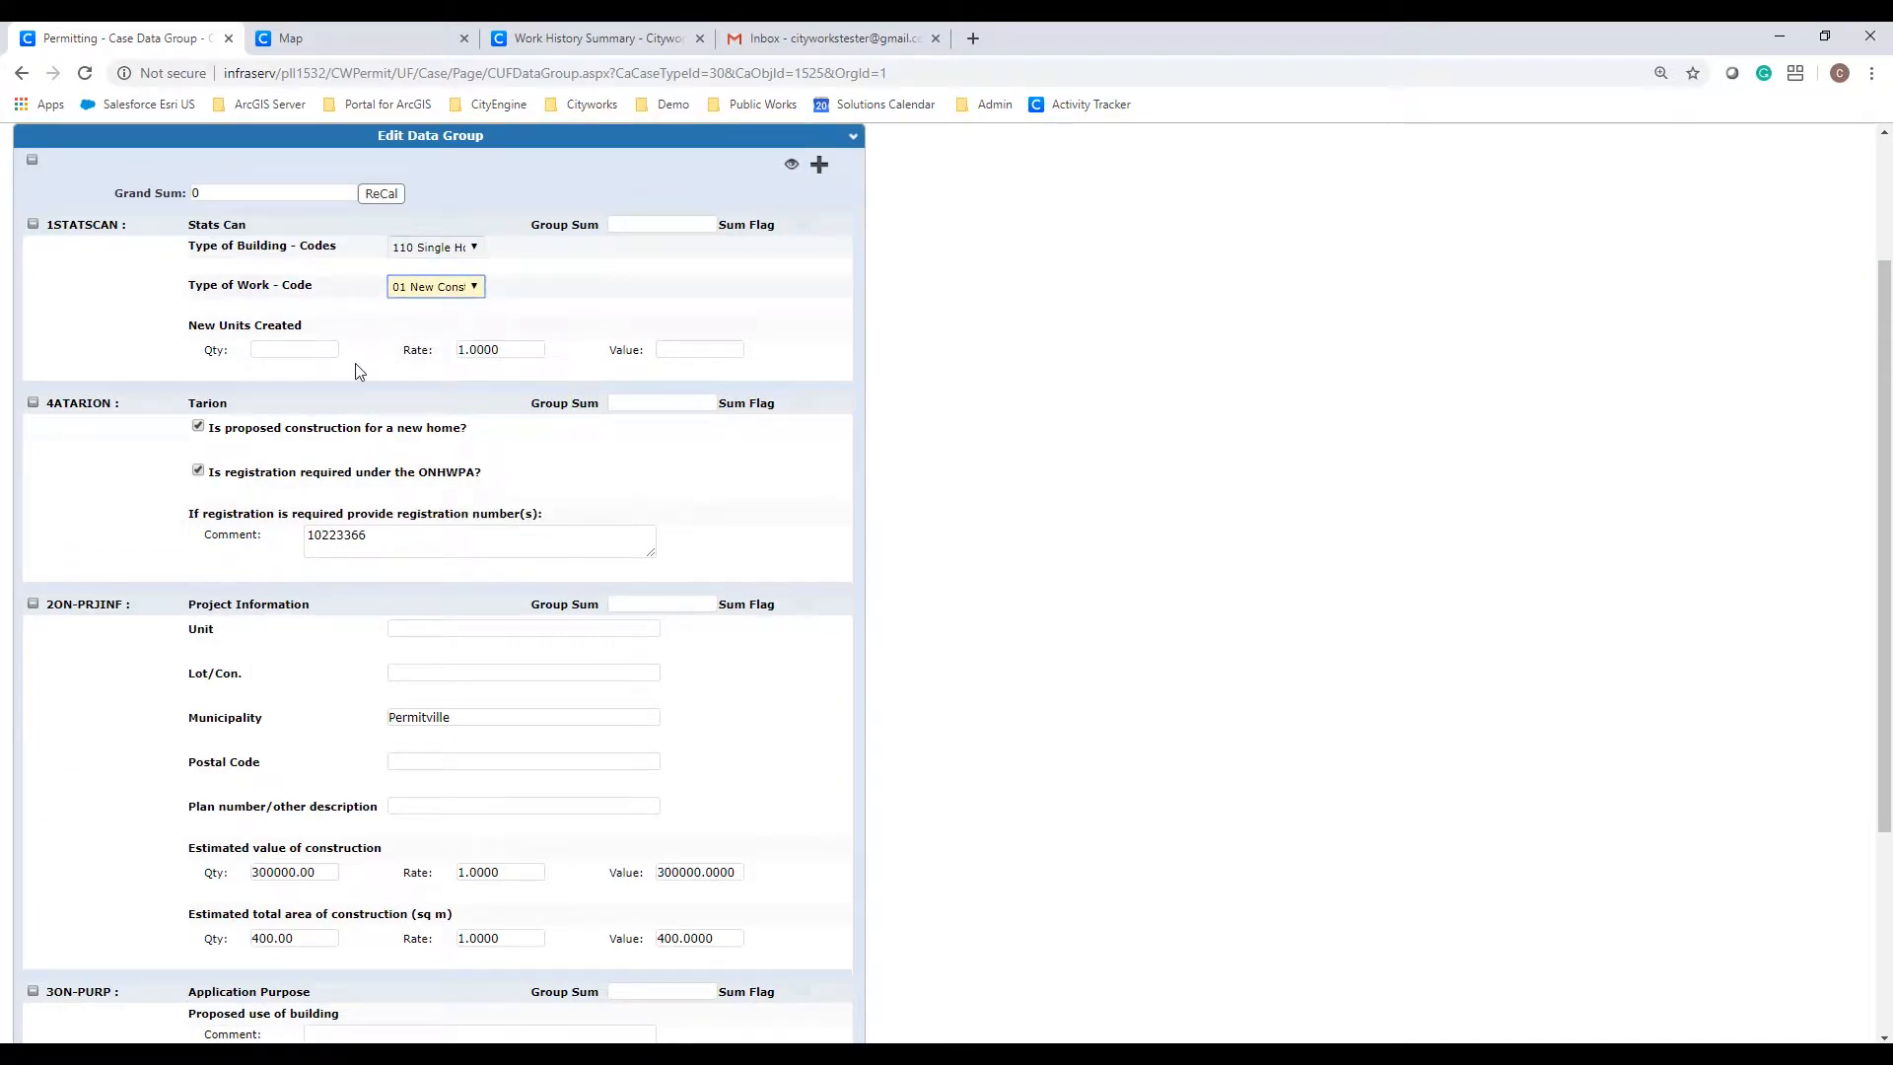
click(324, 351)
text(1)
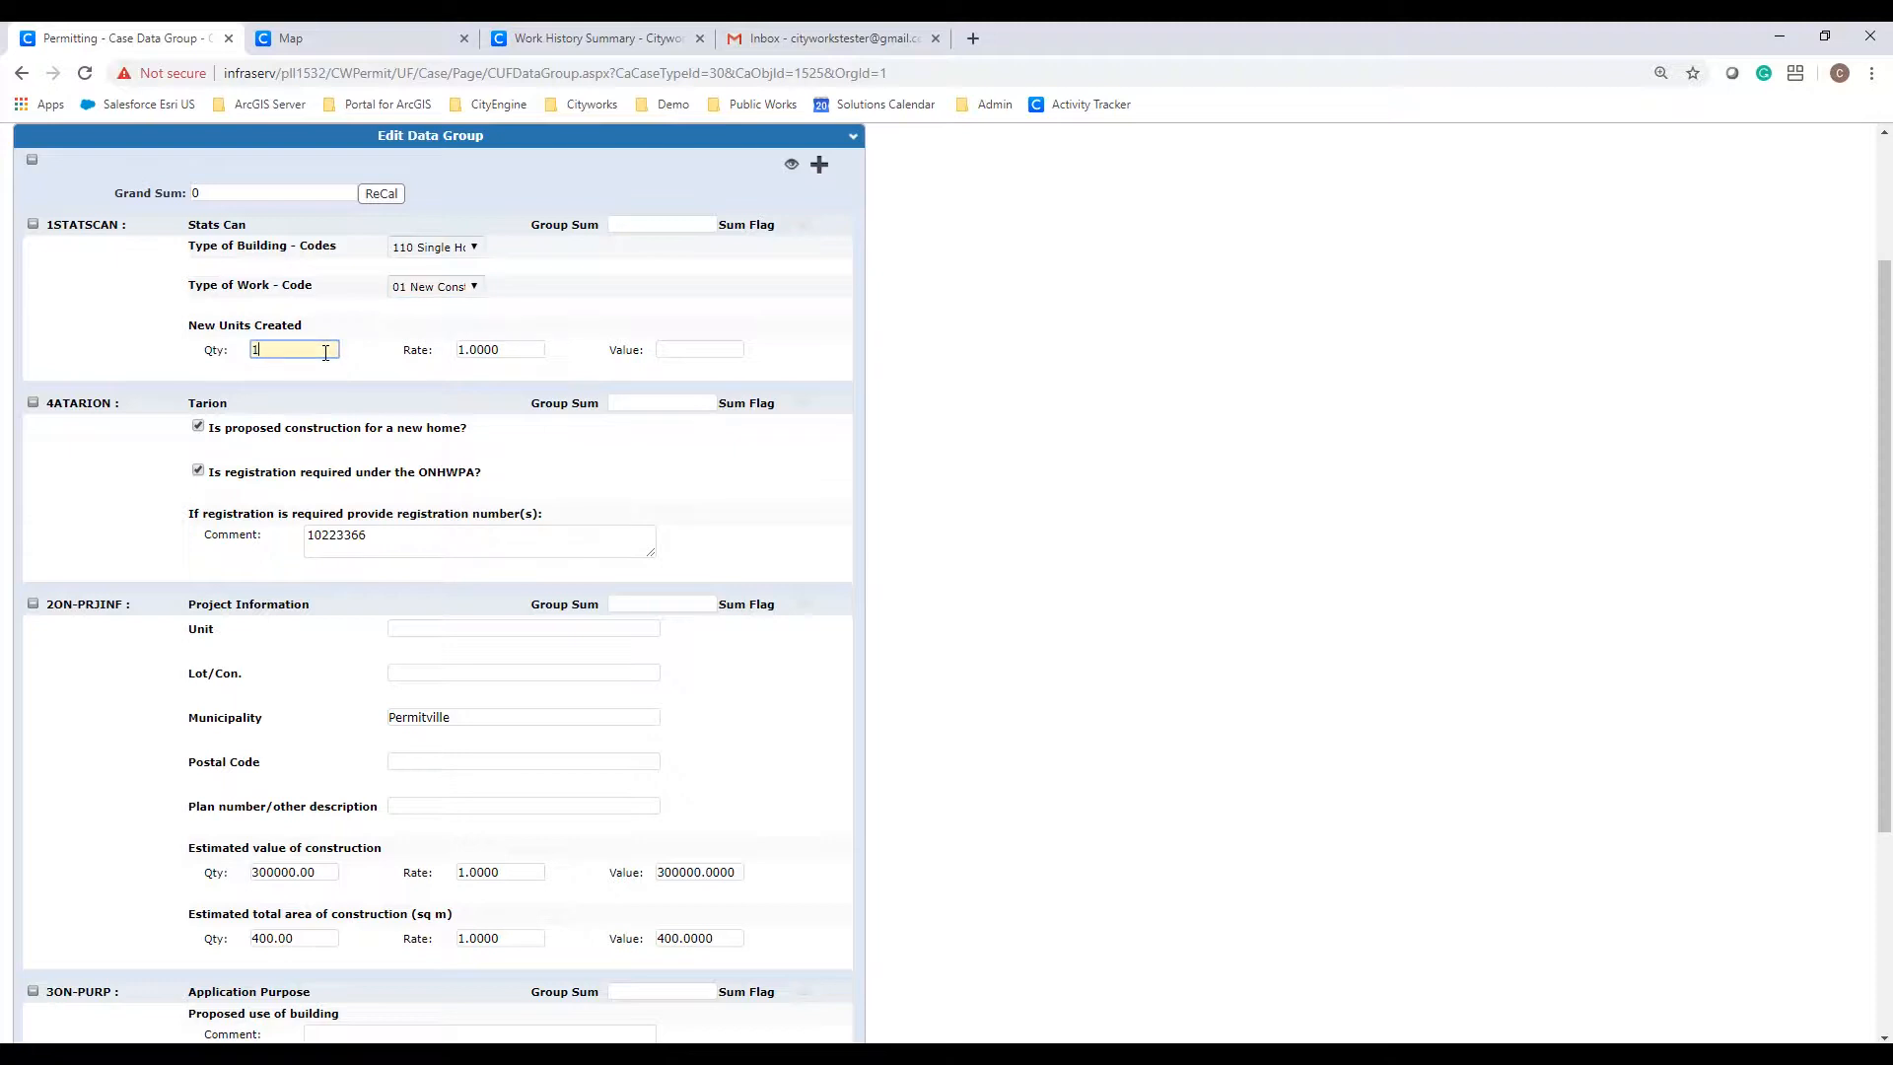
scroll(308, 420, down, 3)
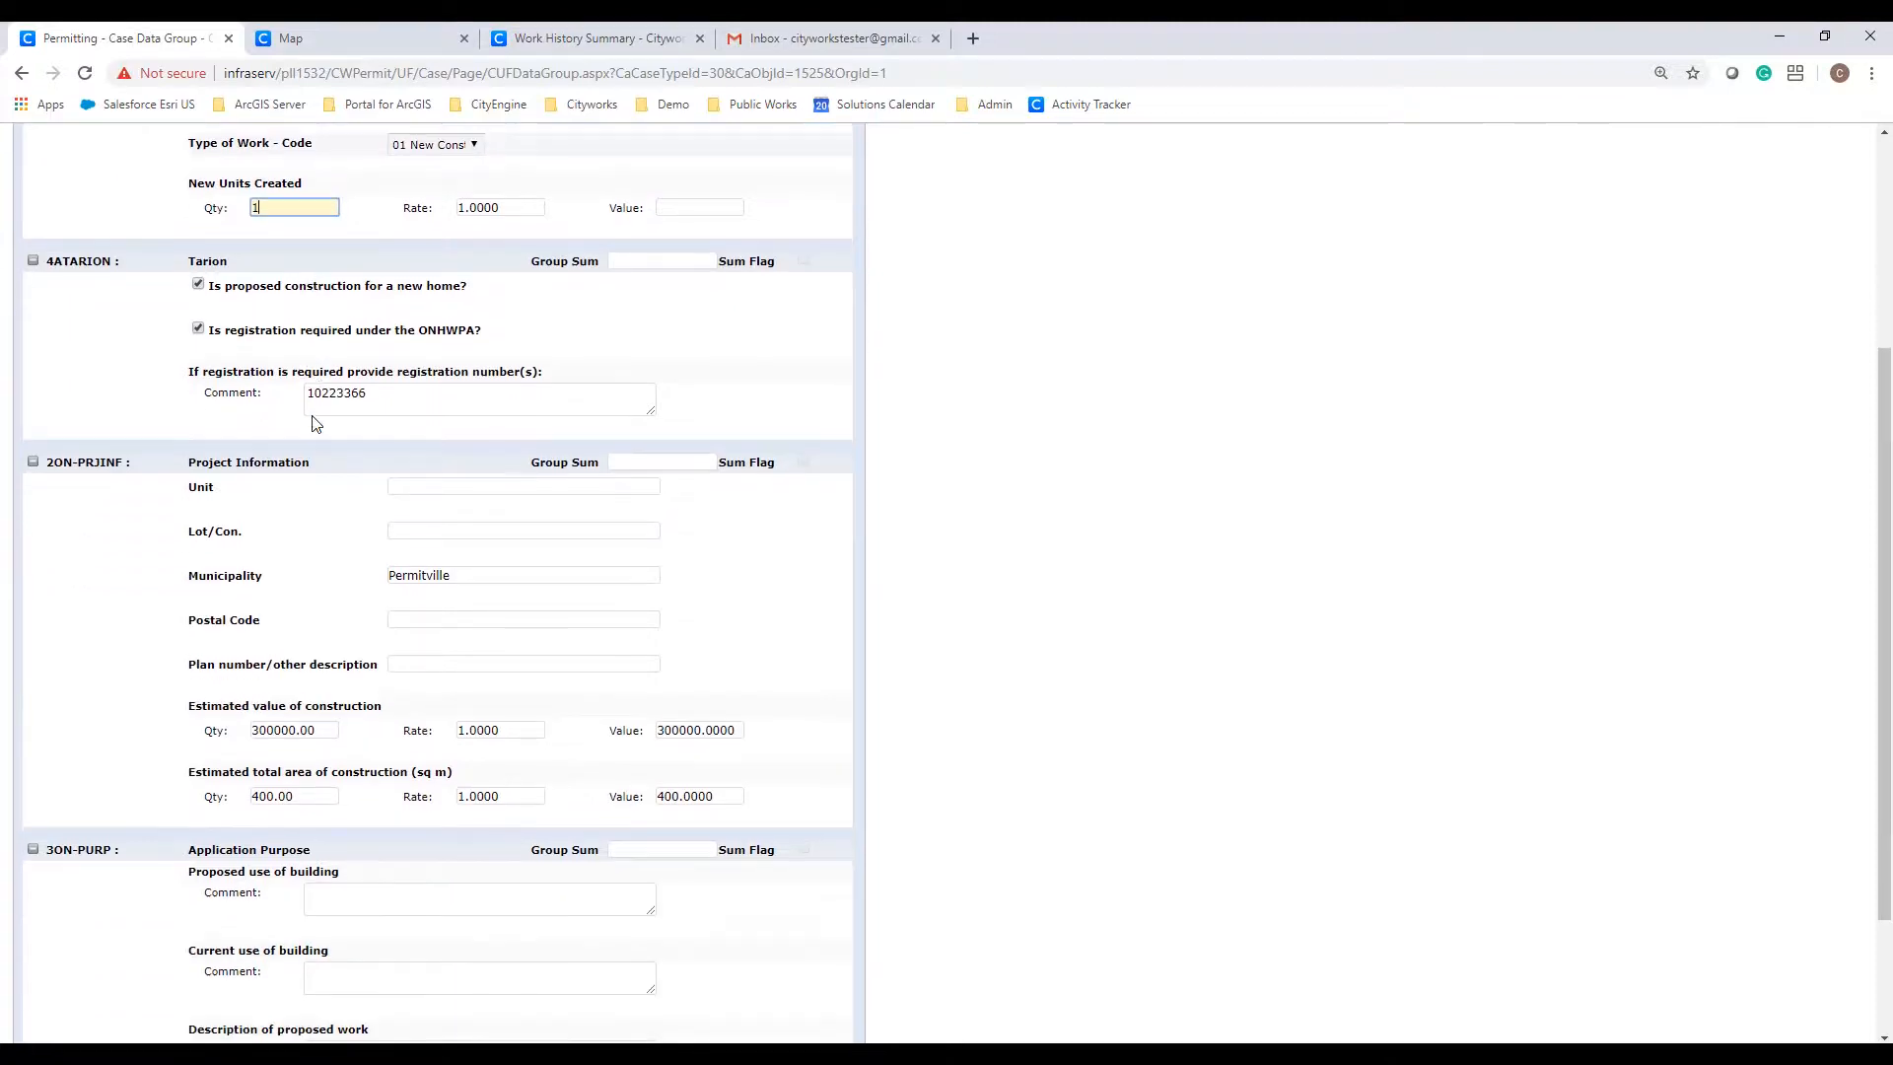
click(695, 1016)
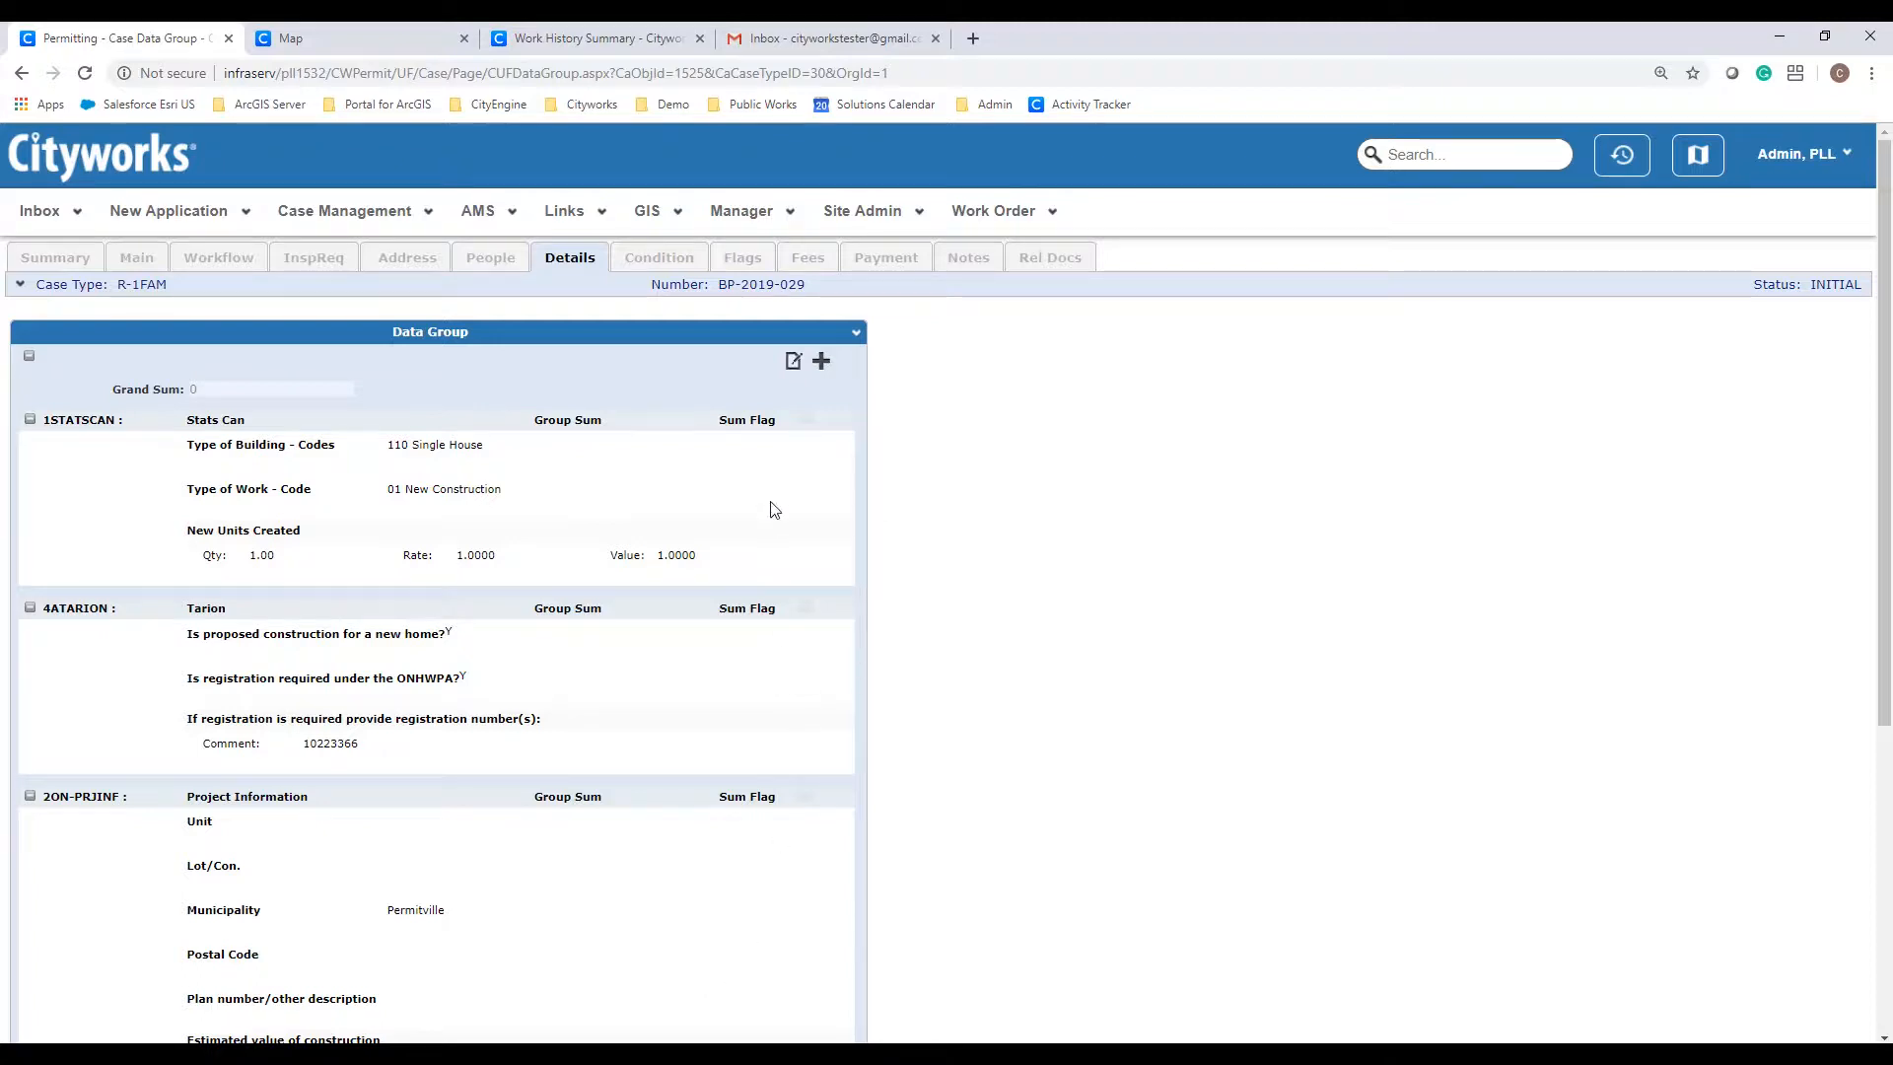
Step: Display BP-2019-029's fee grid: eight fees totalling 2,958.00 with 0.00 paid
click(805, 259)
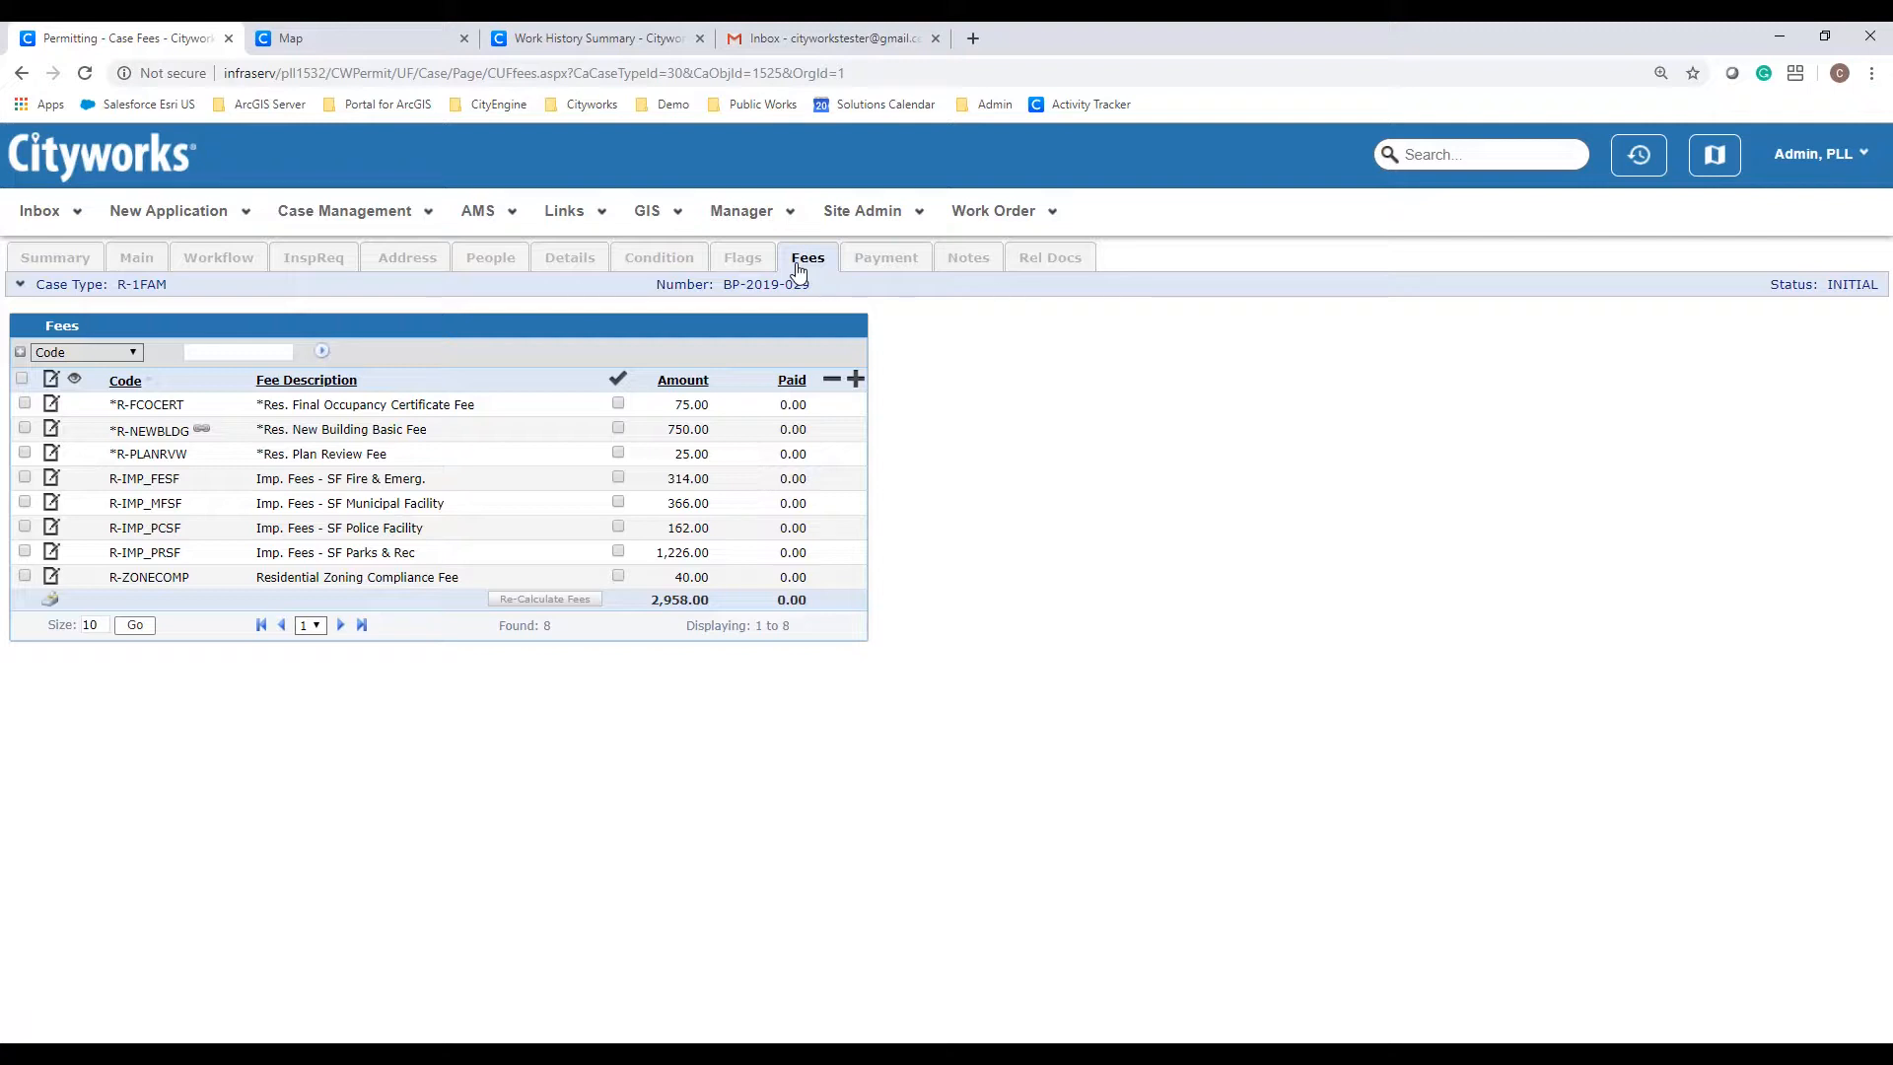
Step: Open a blank Add Fees form and browse the fee code list without picking one
click(854, 379)
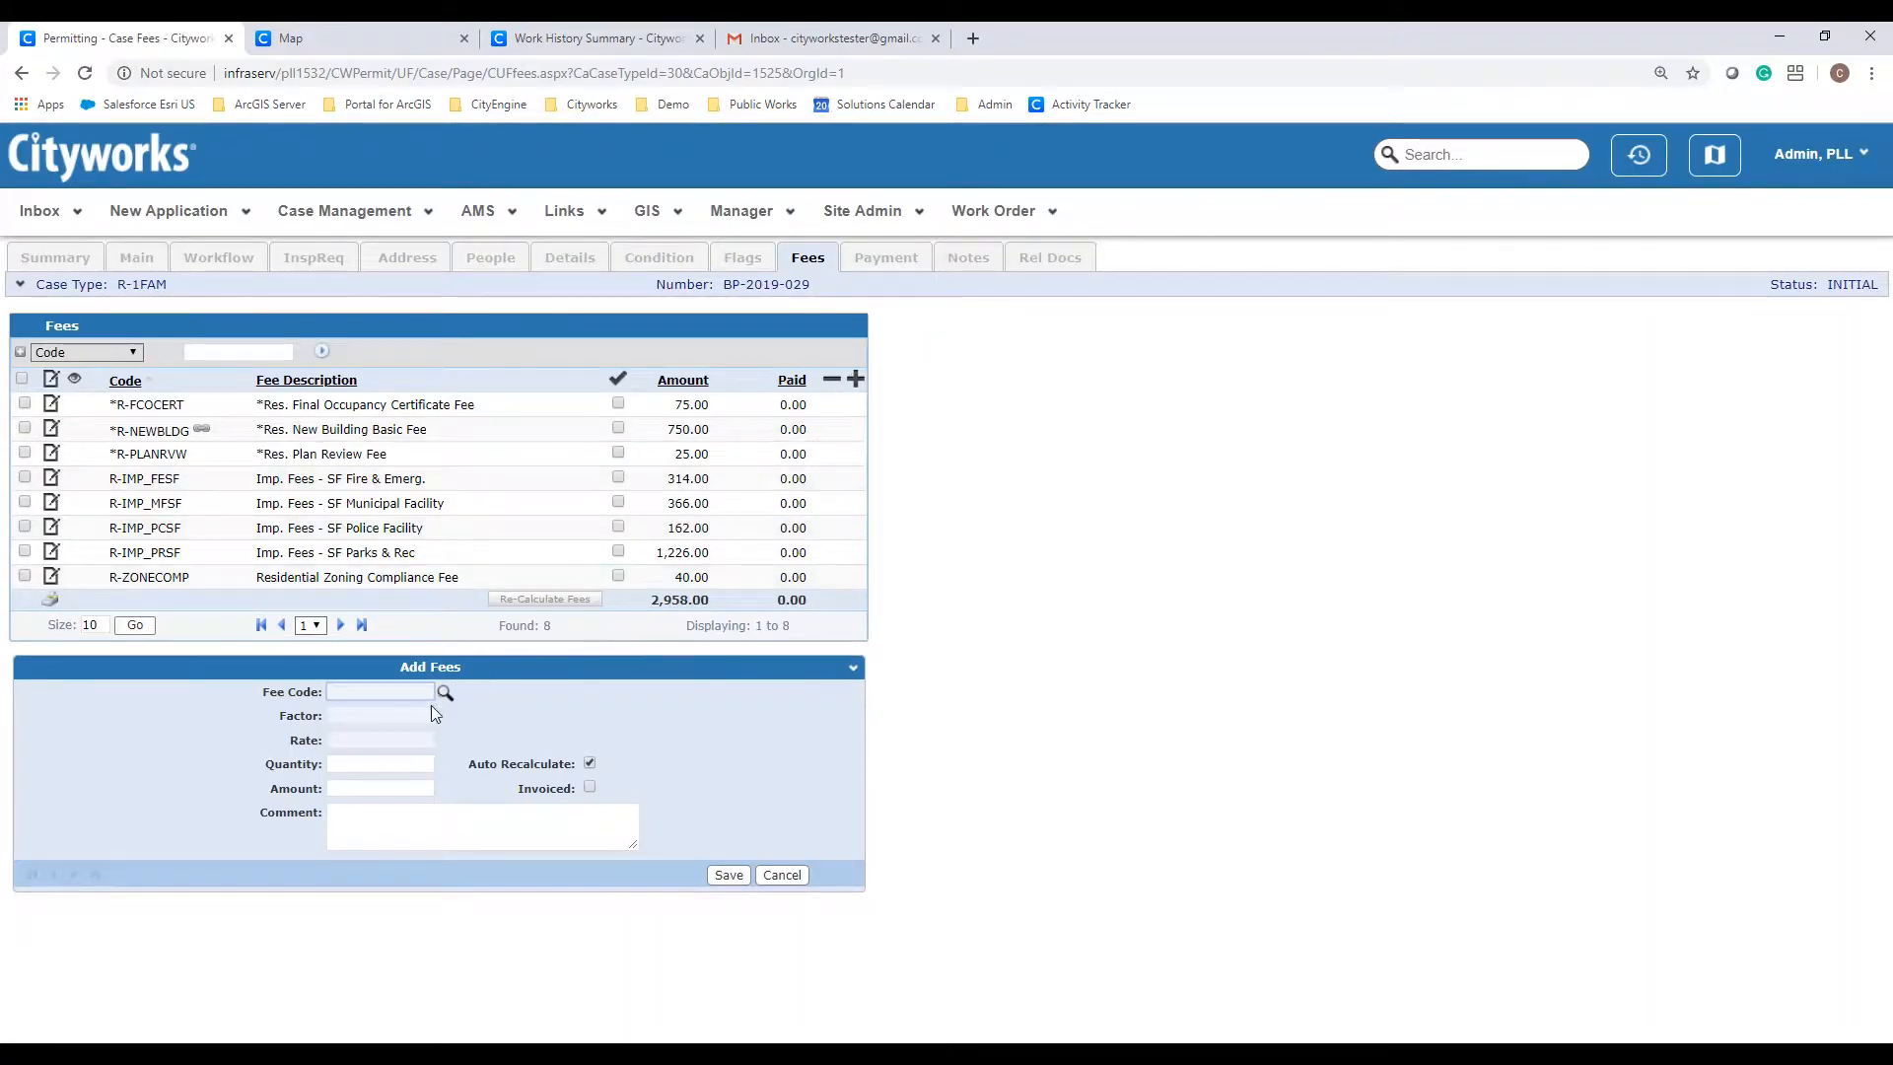
click(445, 693)
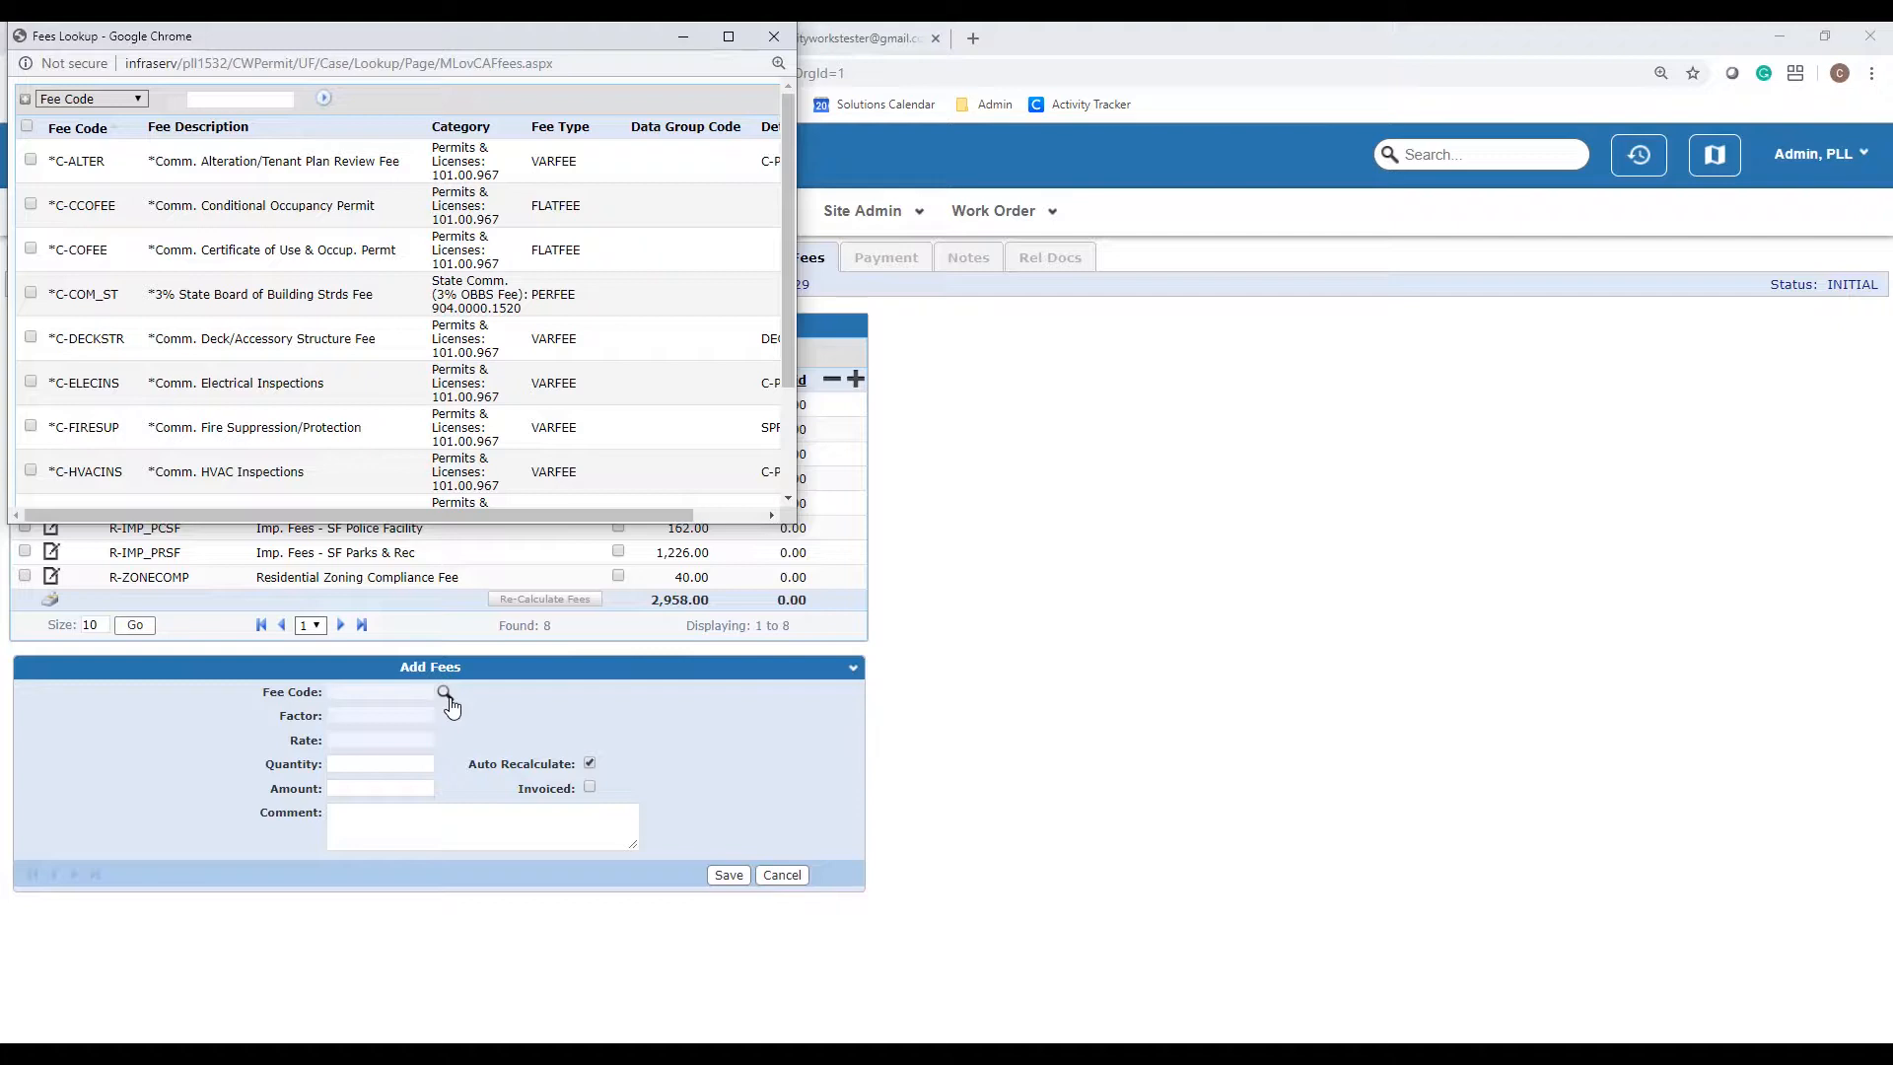
click(774, 37)
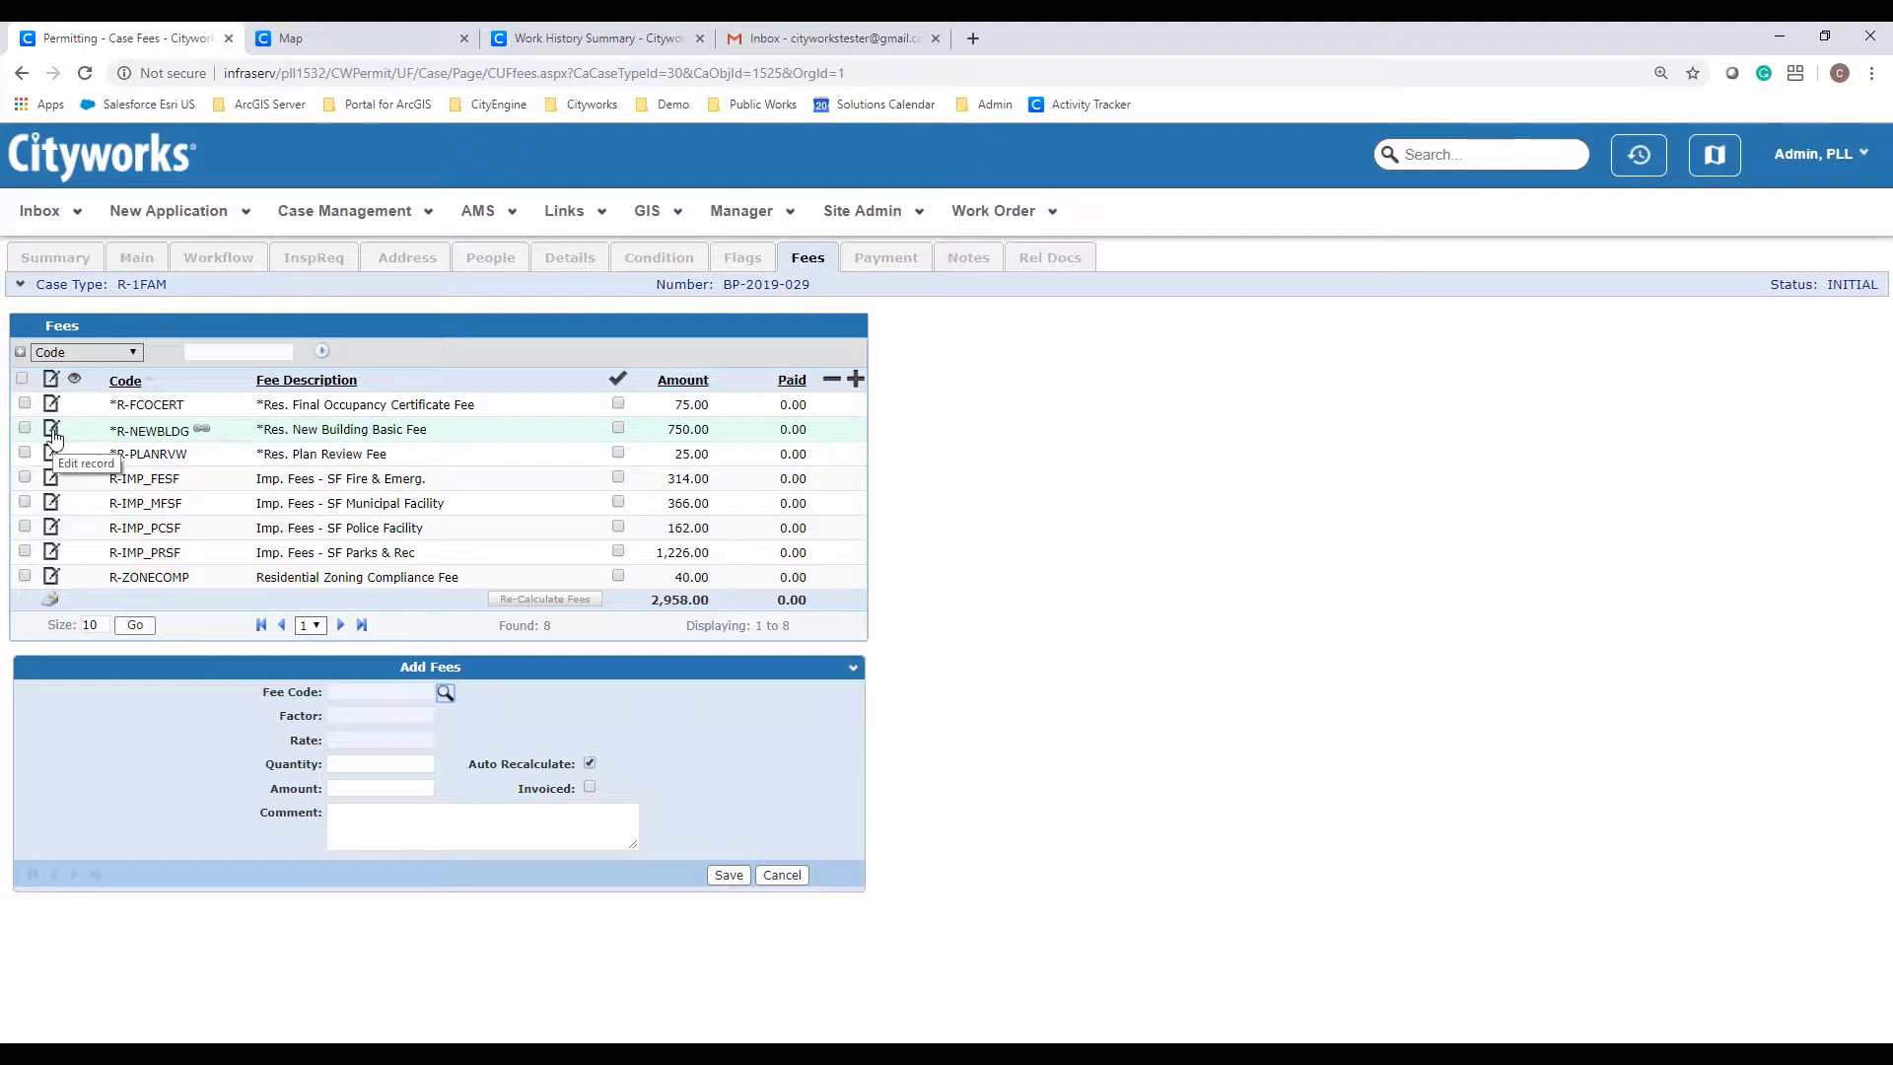
Step: Review the R-NEWBLDG fee (750.00, quantity 400), then list the permit's three related documents
click(51, 429)
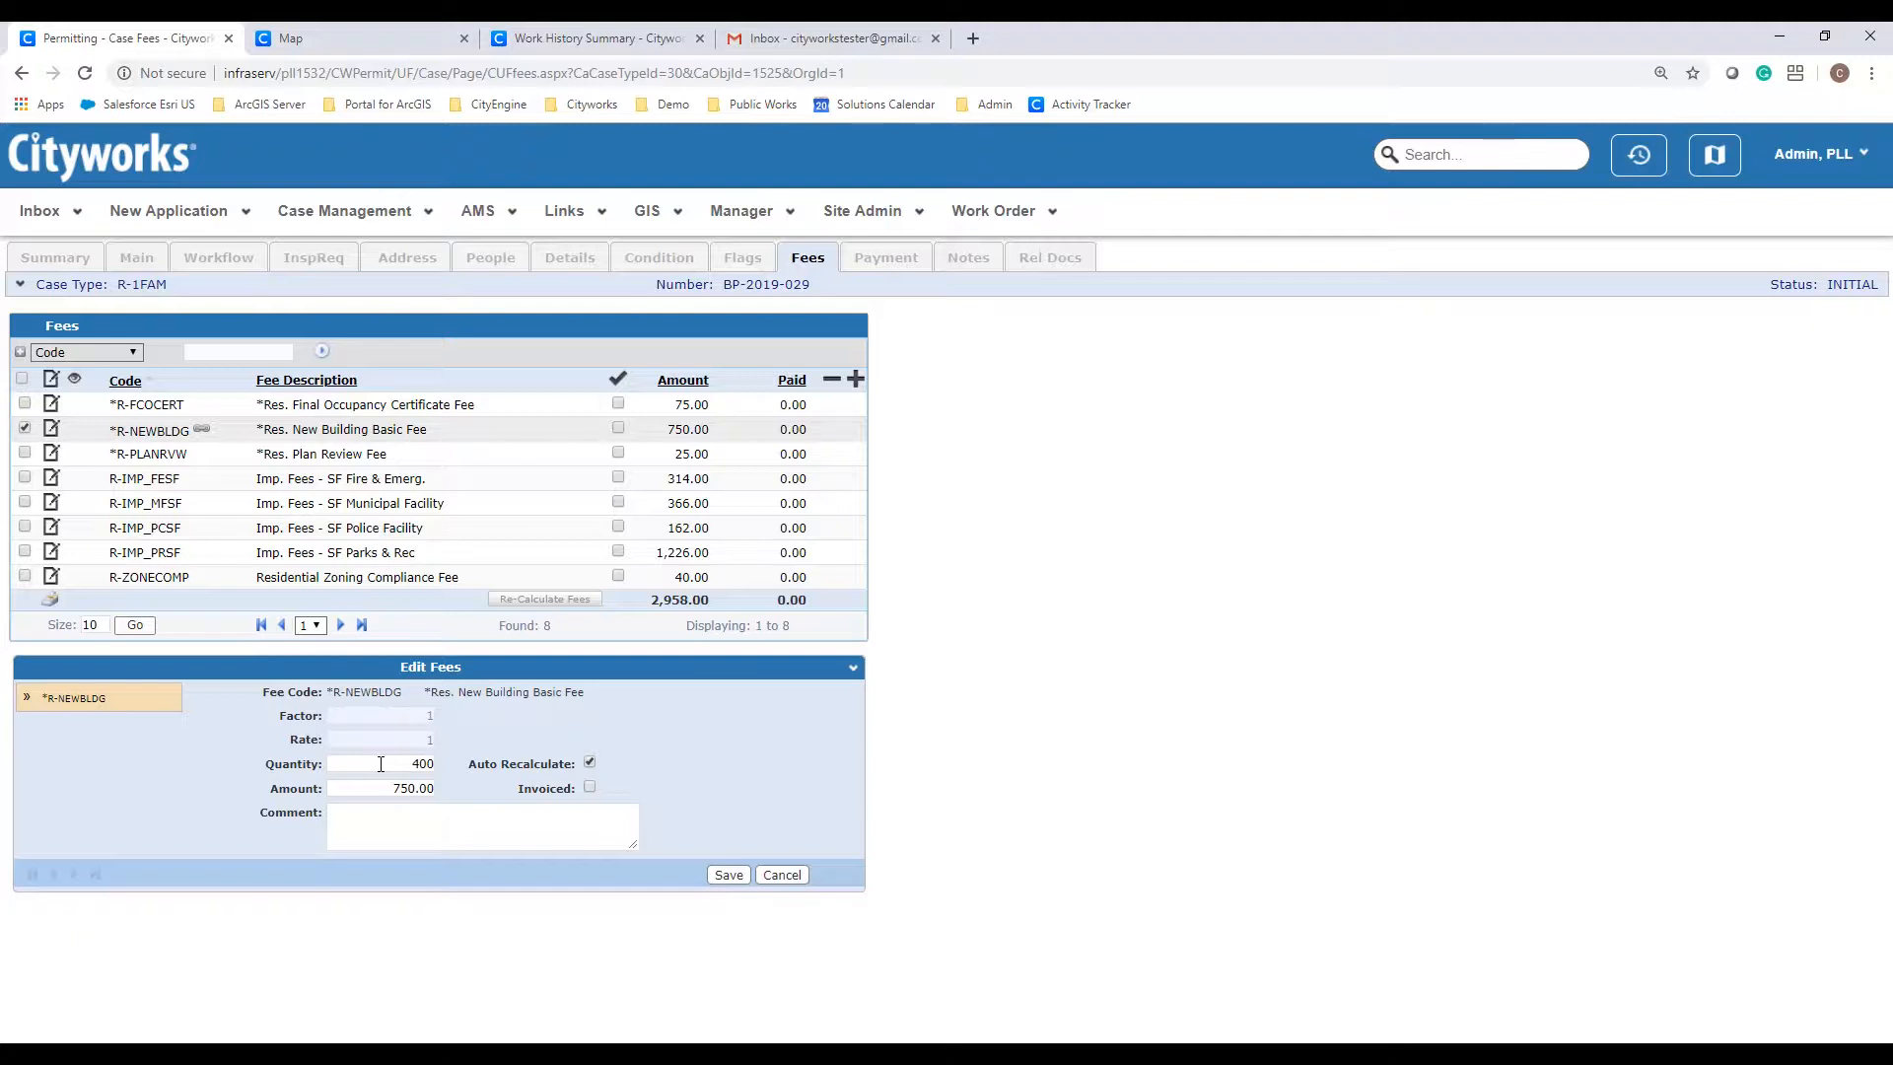
click(1061, 266)
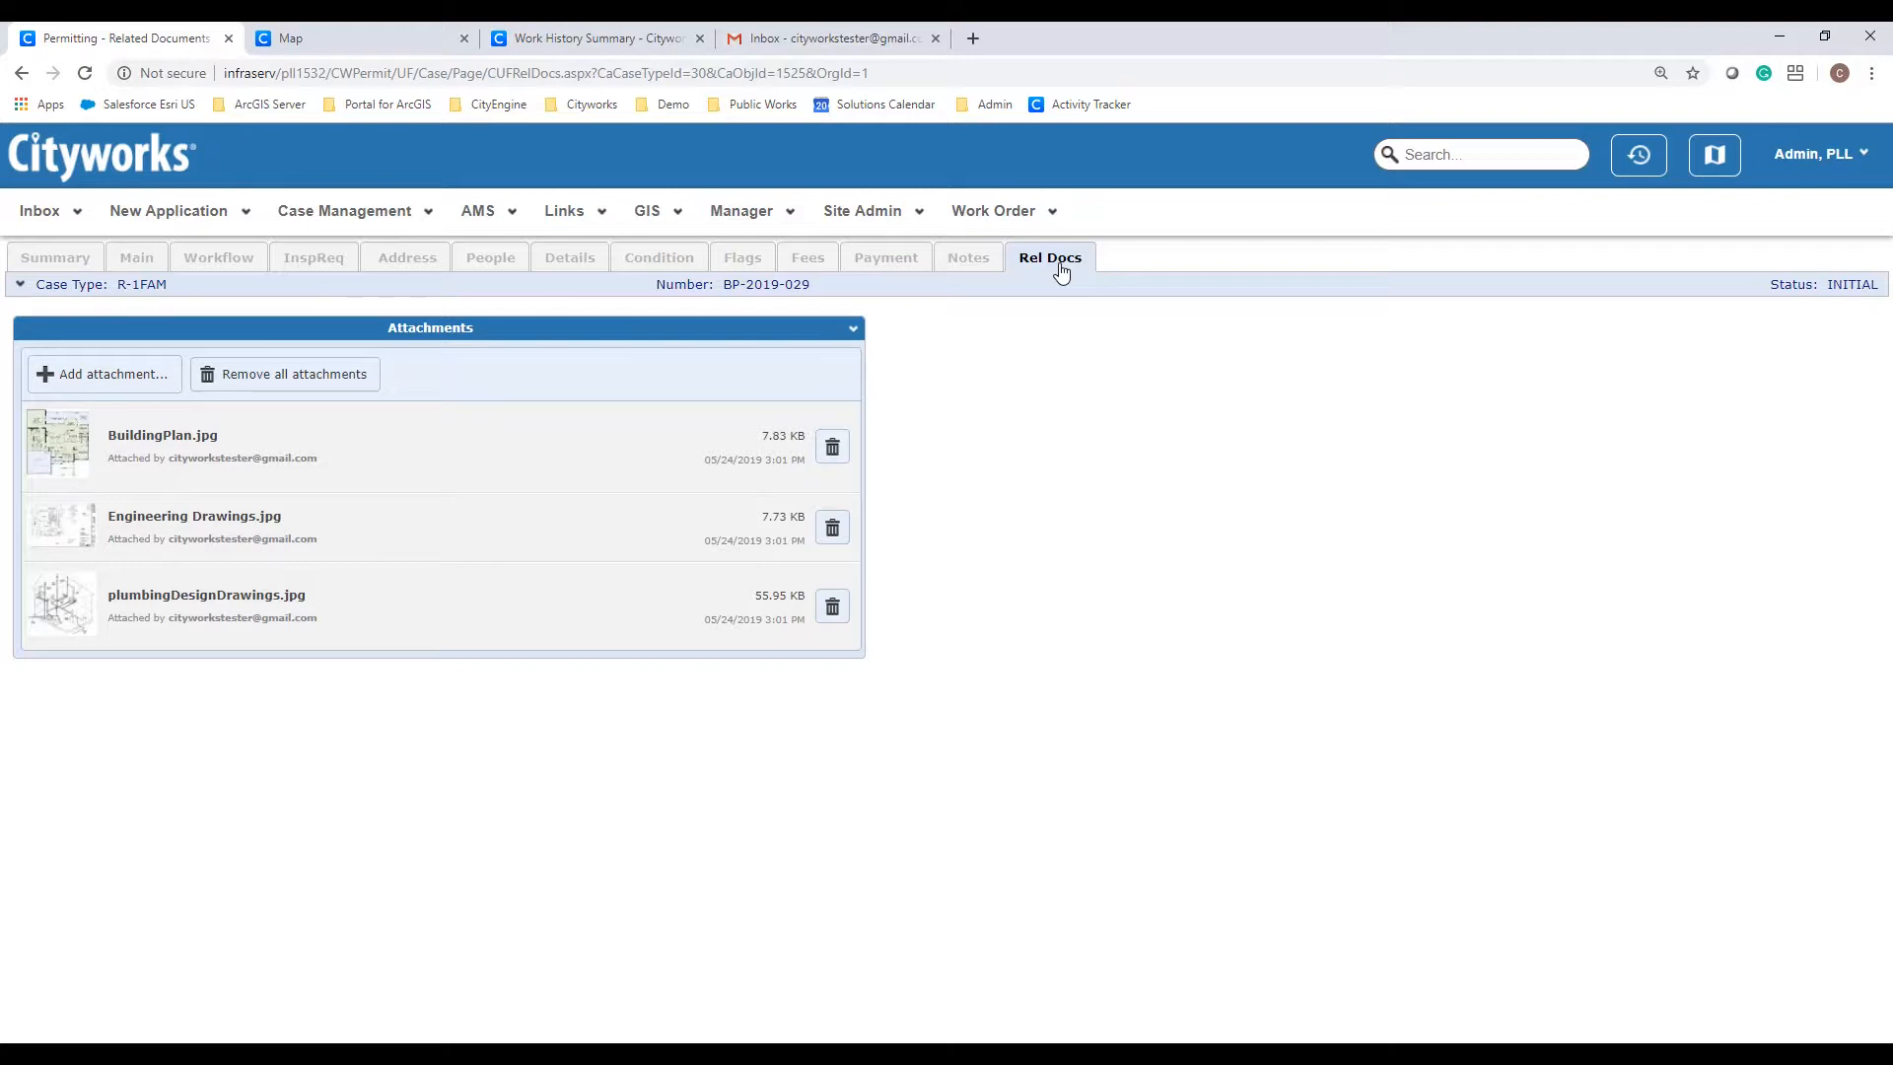
Step: Attach SitePlan.png (84.04 KB) to BP-2019-029's related documents, then view its workflow tasks
click(112, 395)
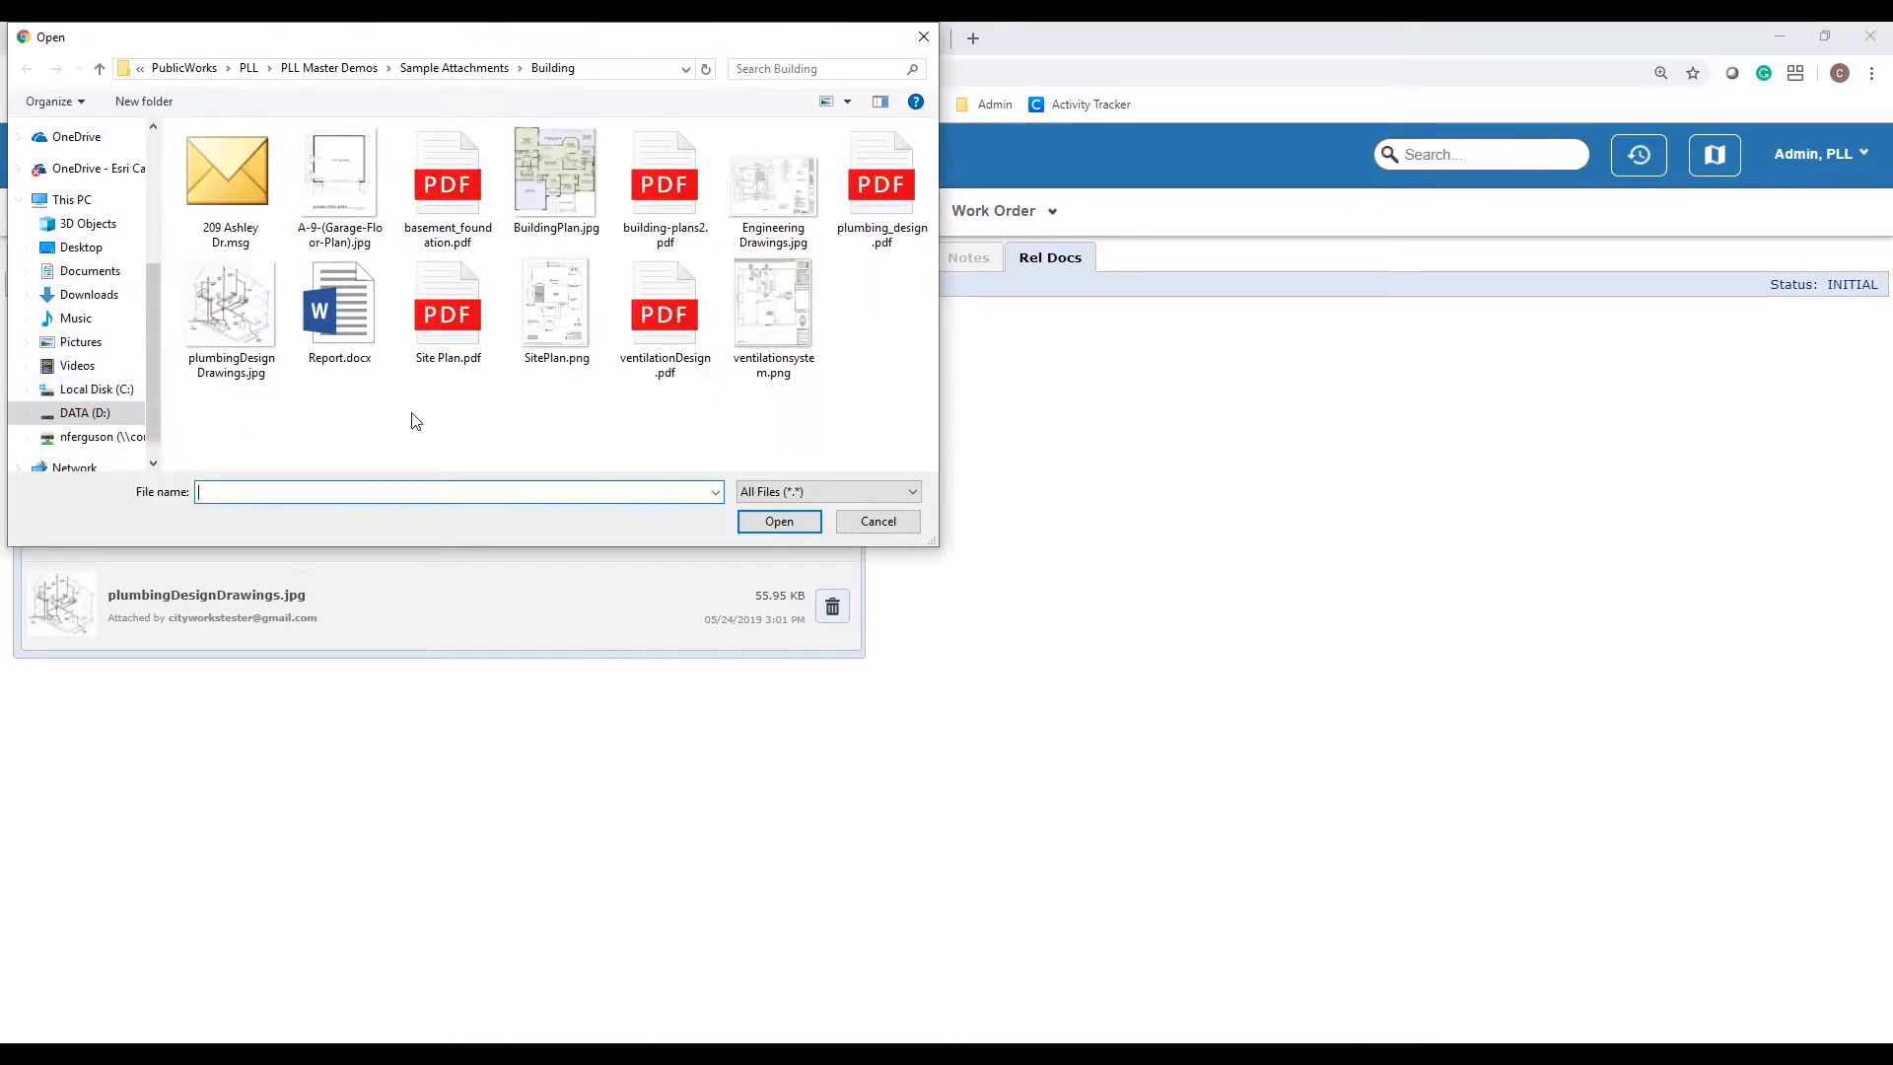
click(554, 327)
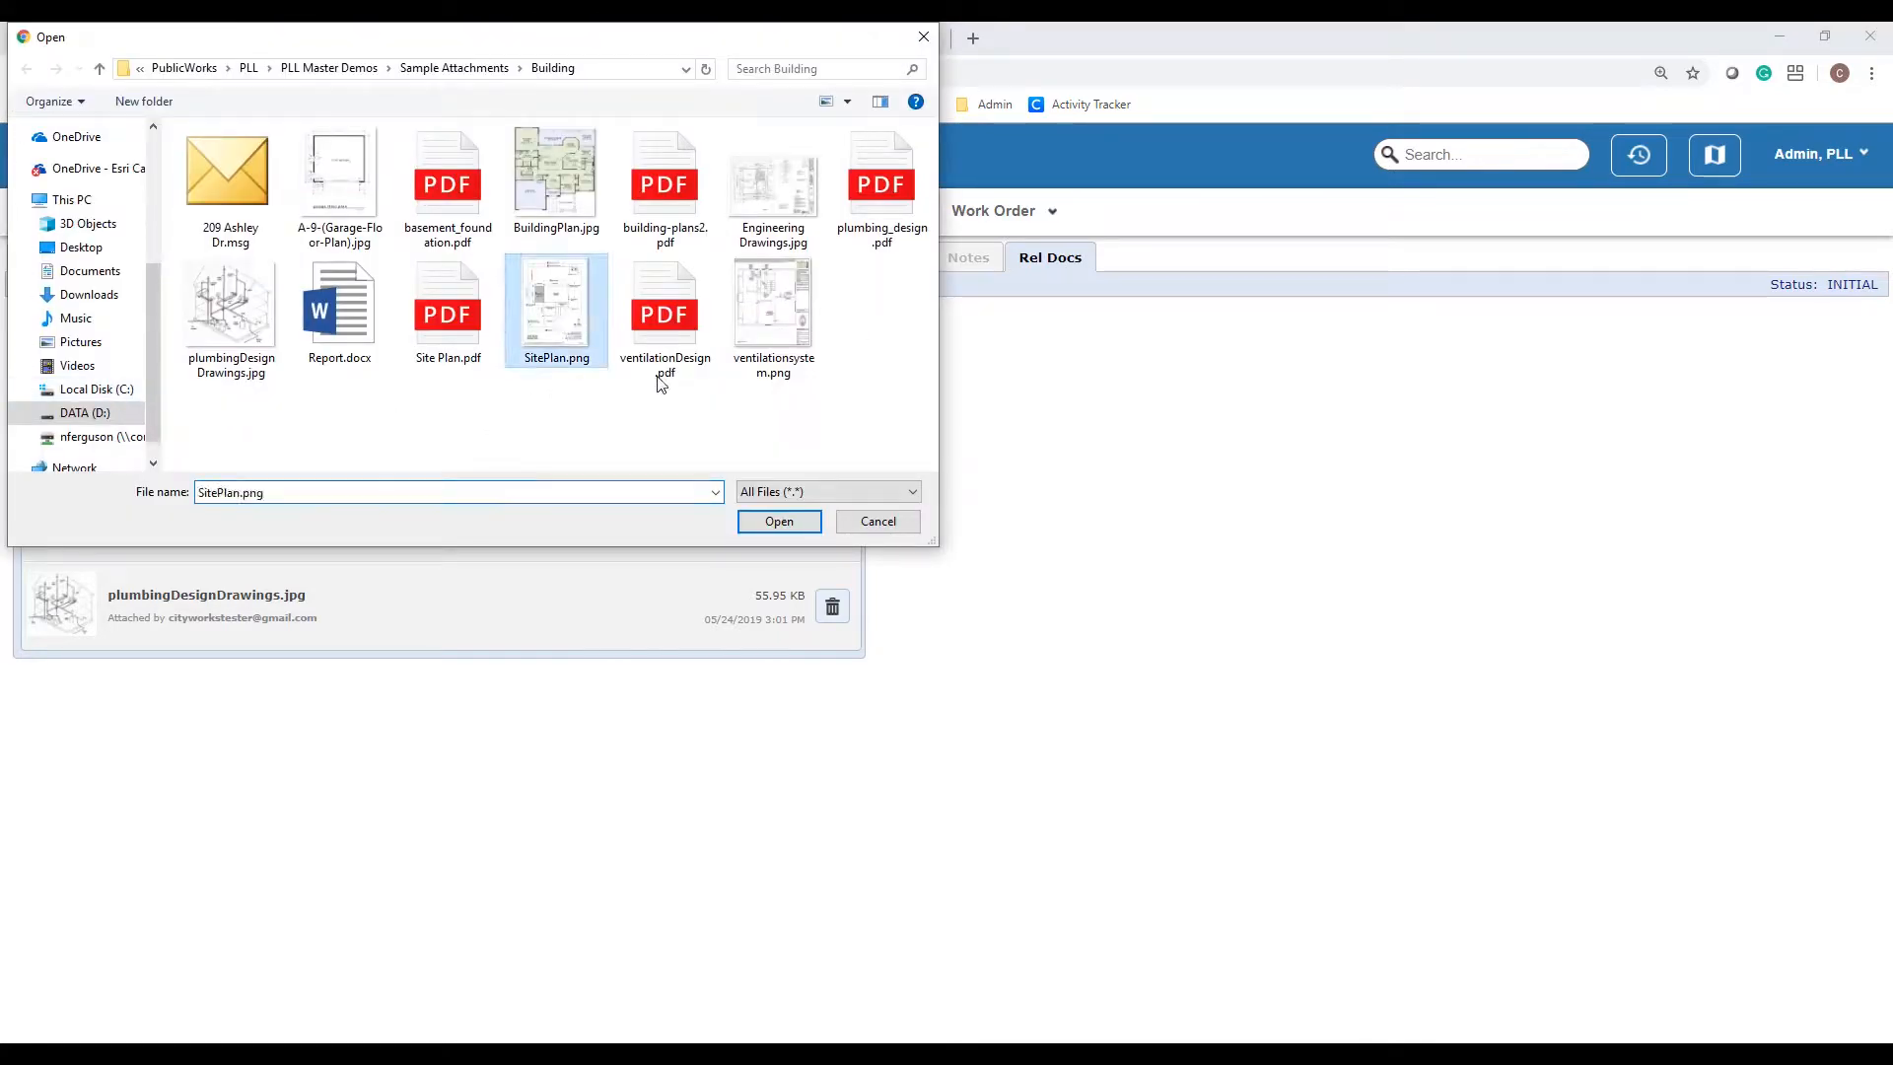
click(778, 522)
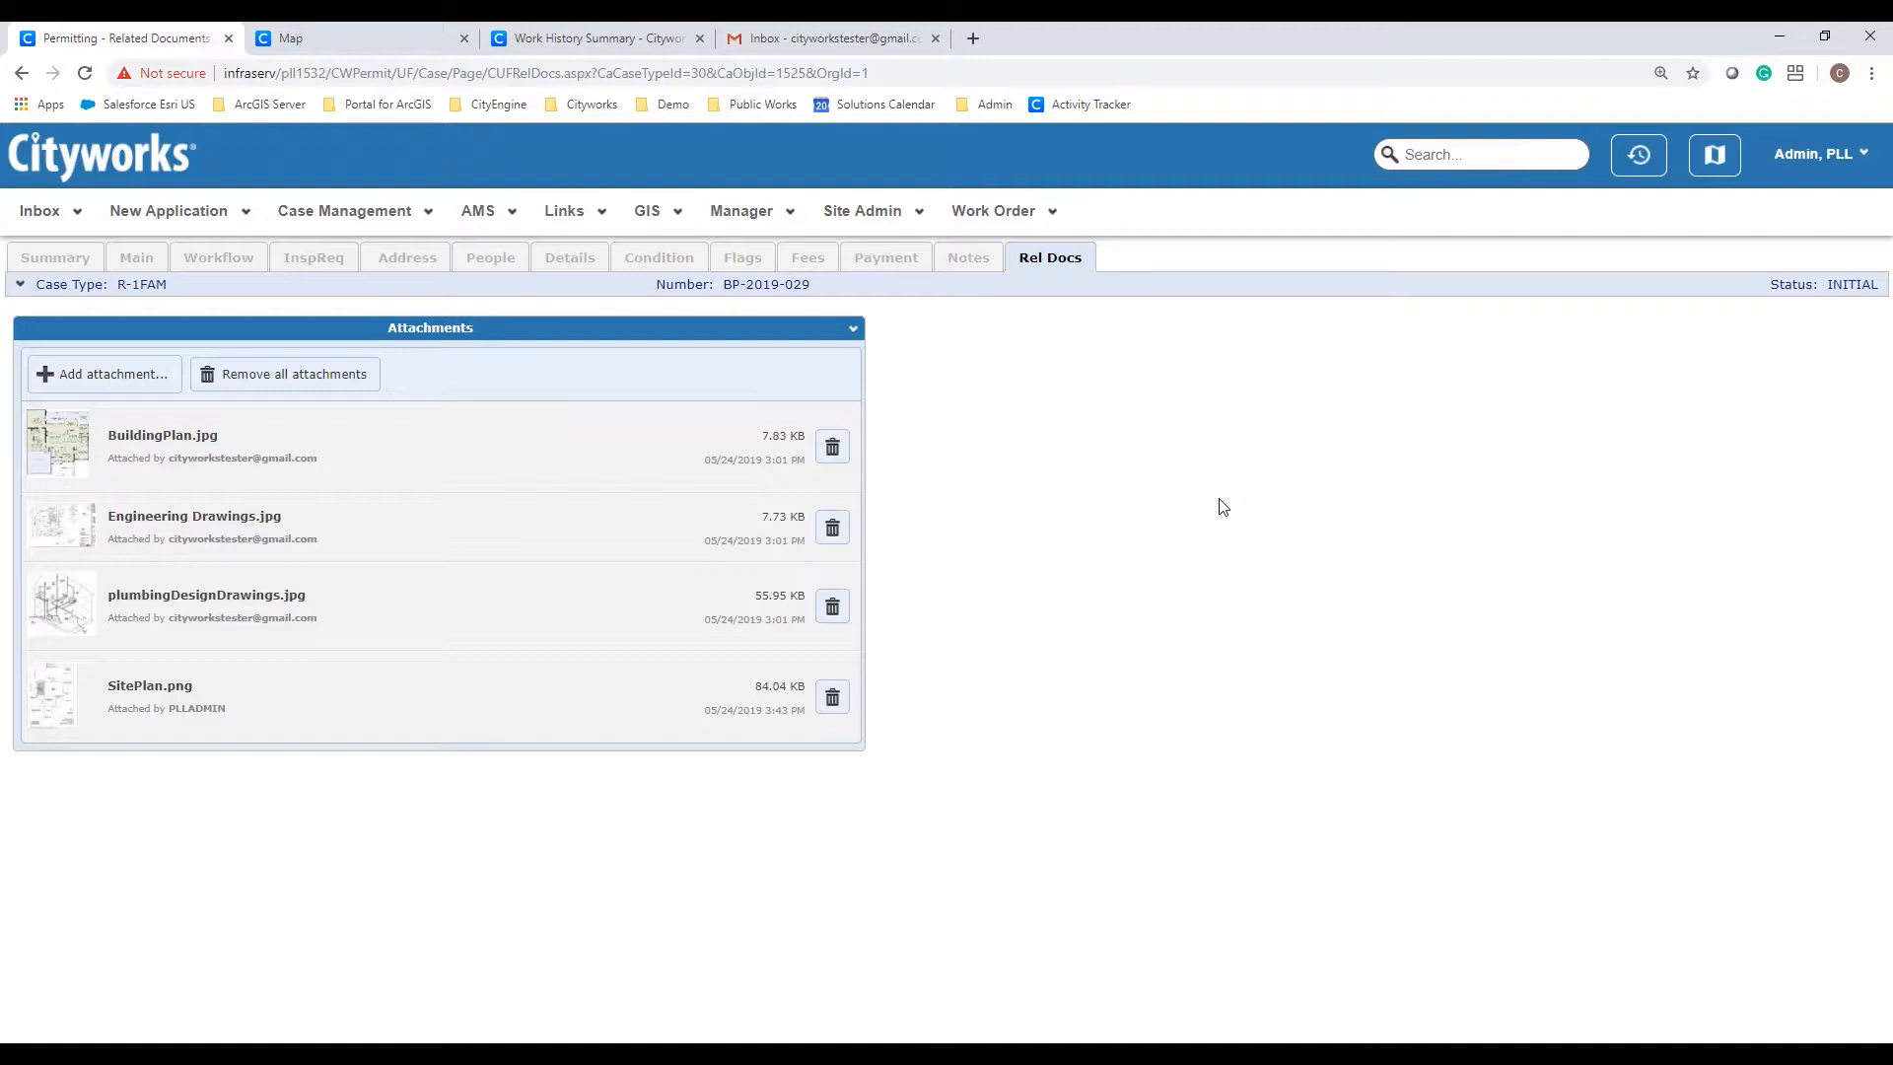
click(214, 257)
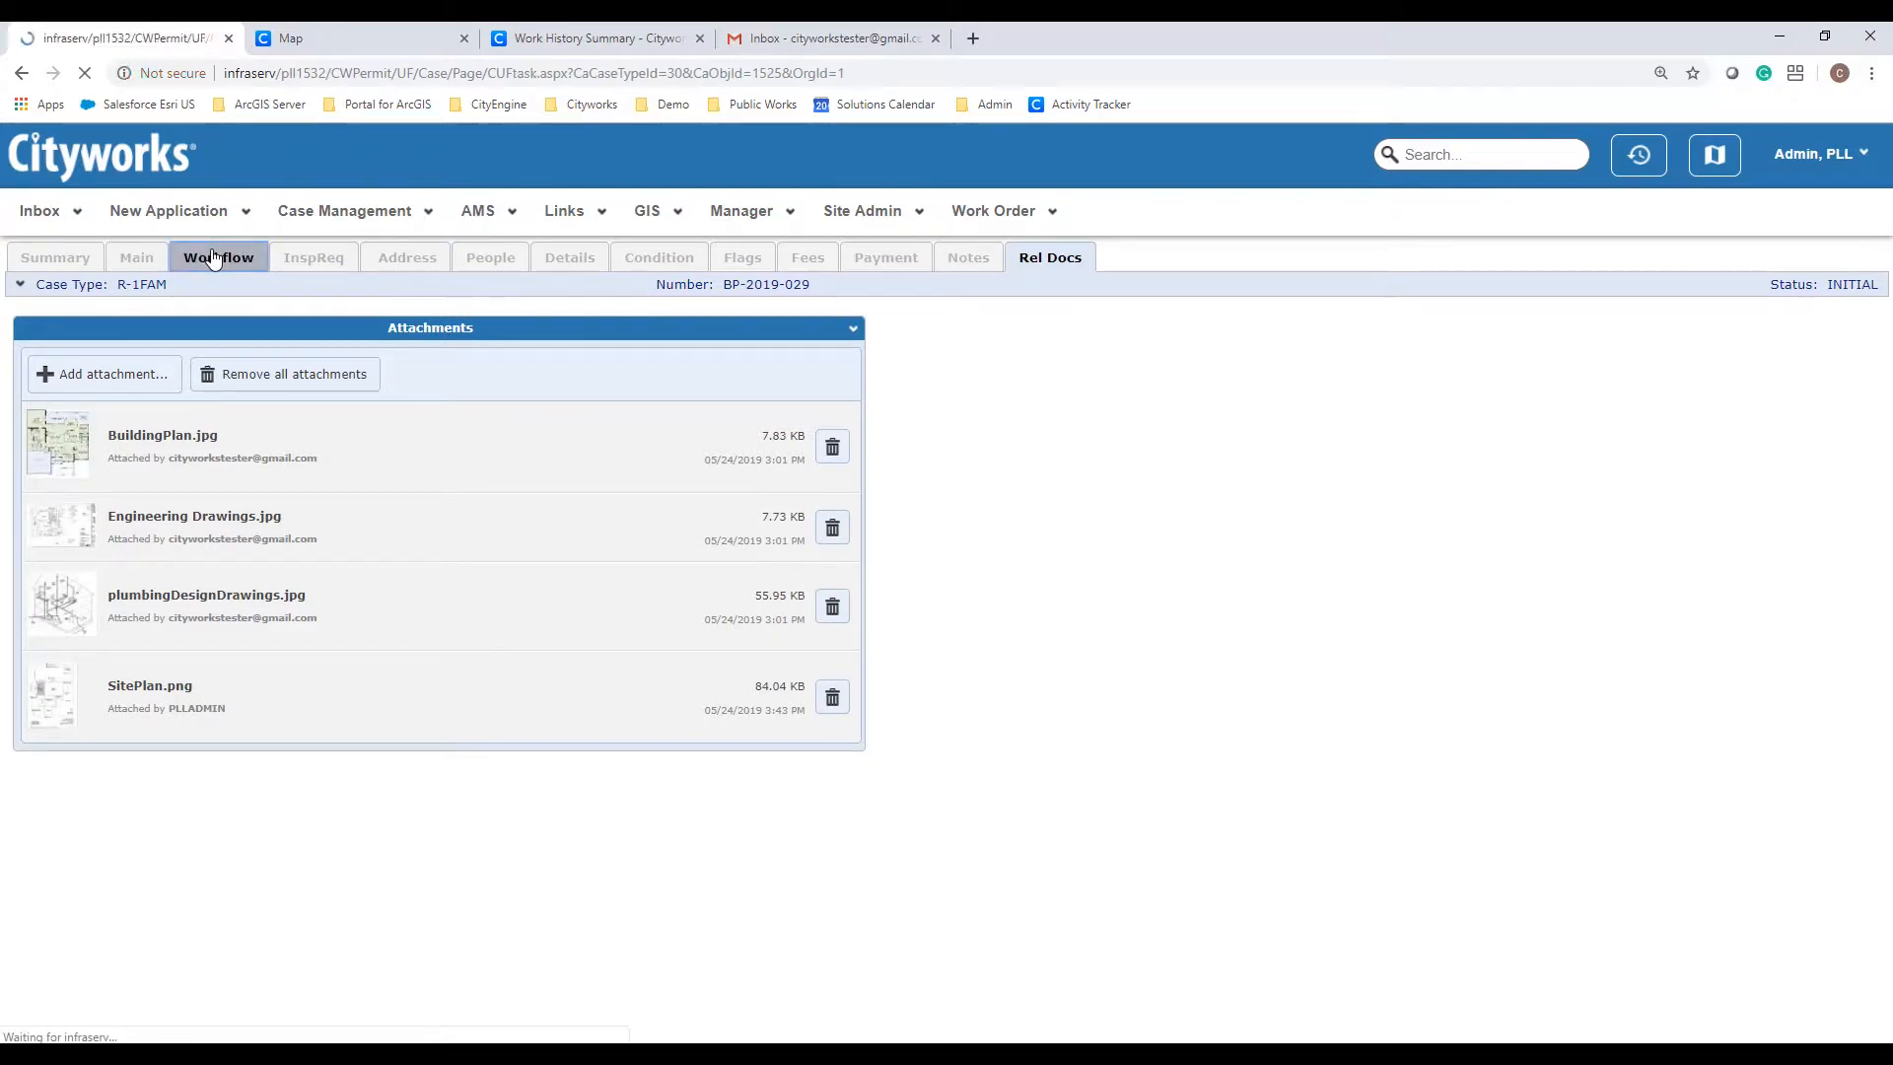
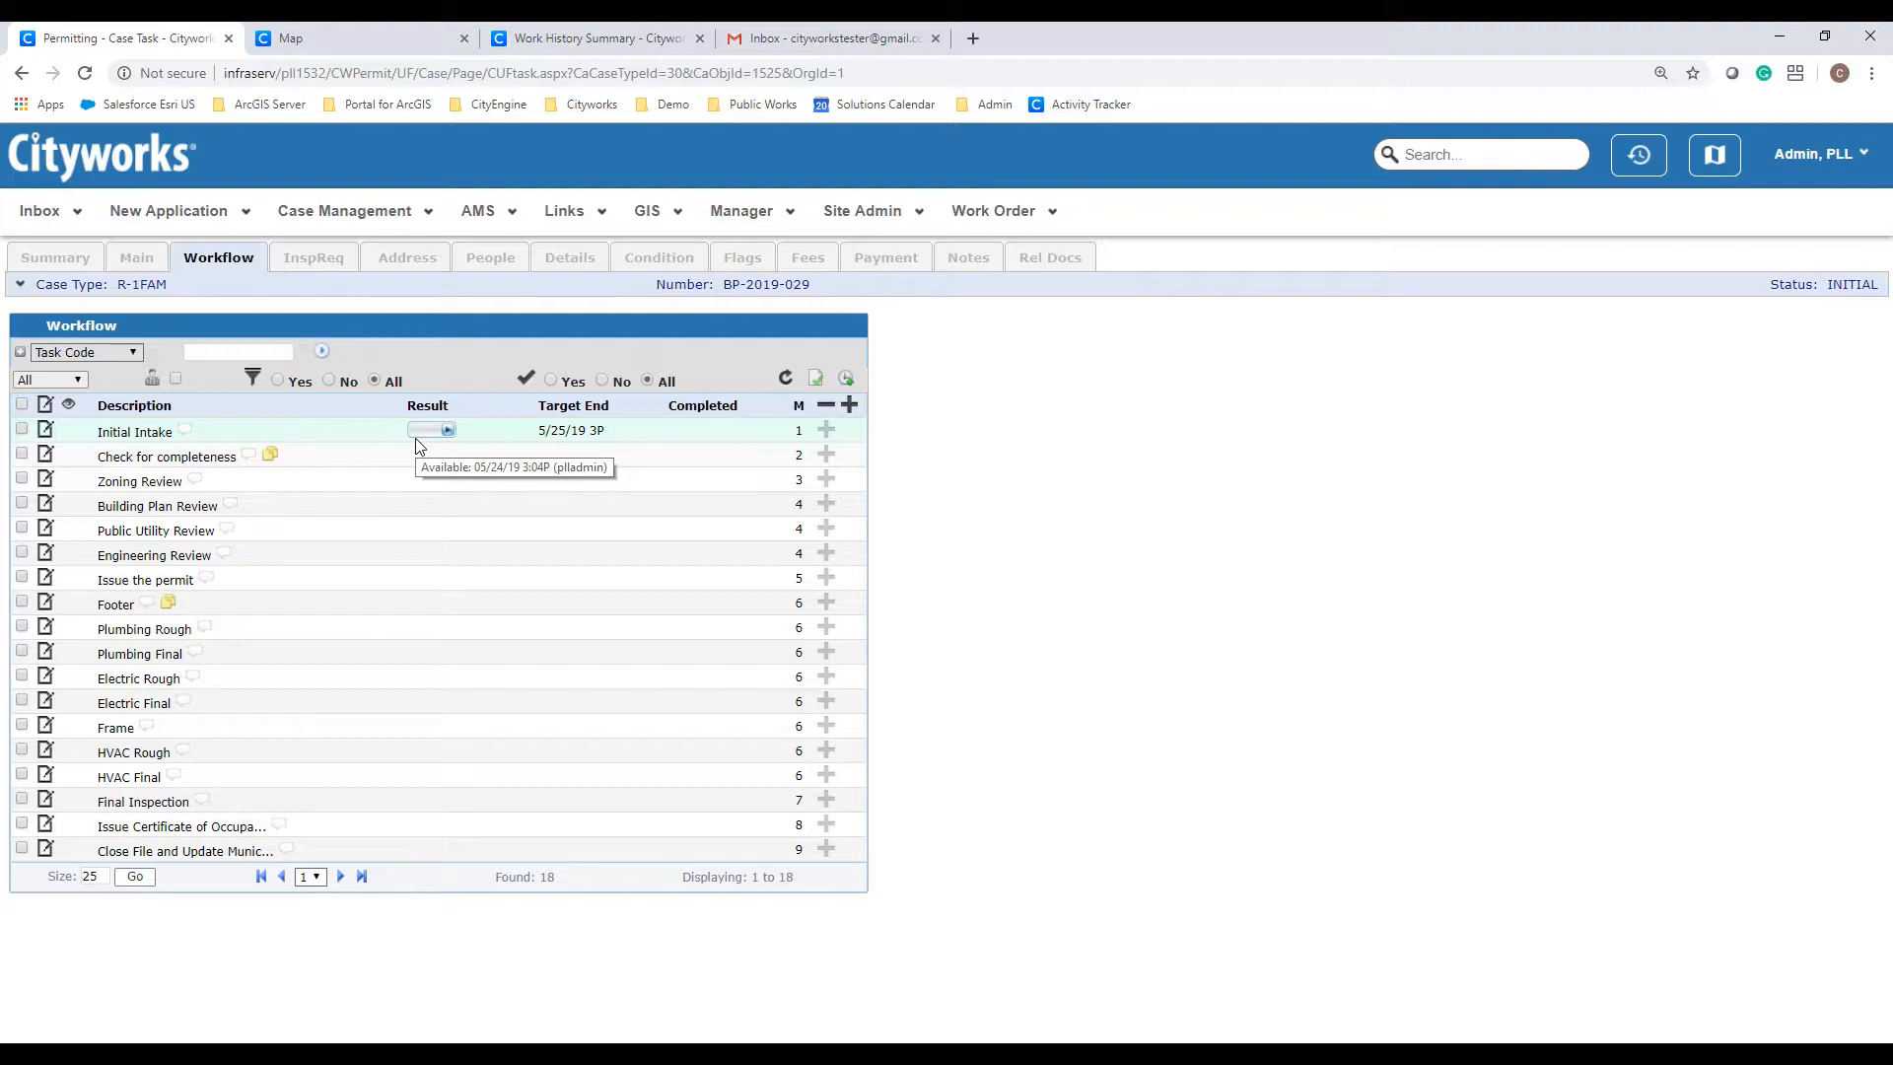
Step: Mark Initial Intake DONE, try completing Check for completeness, and open its failed checklist
click(444, 431)
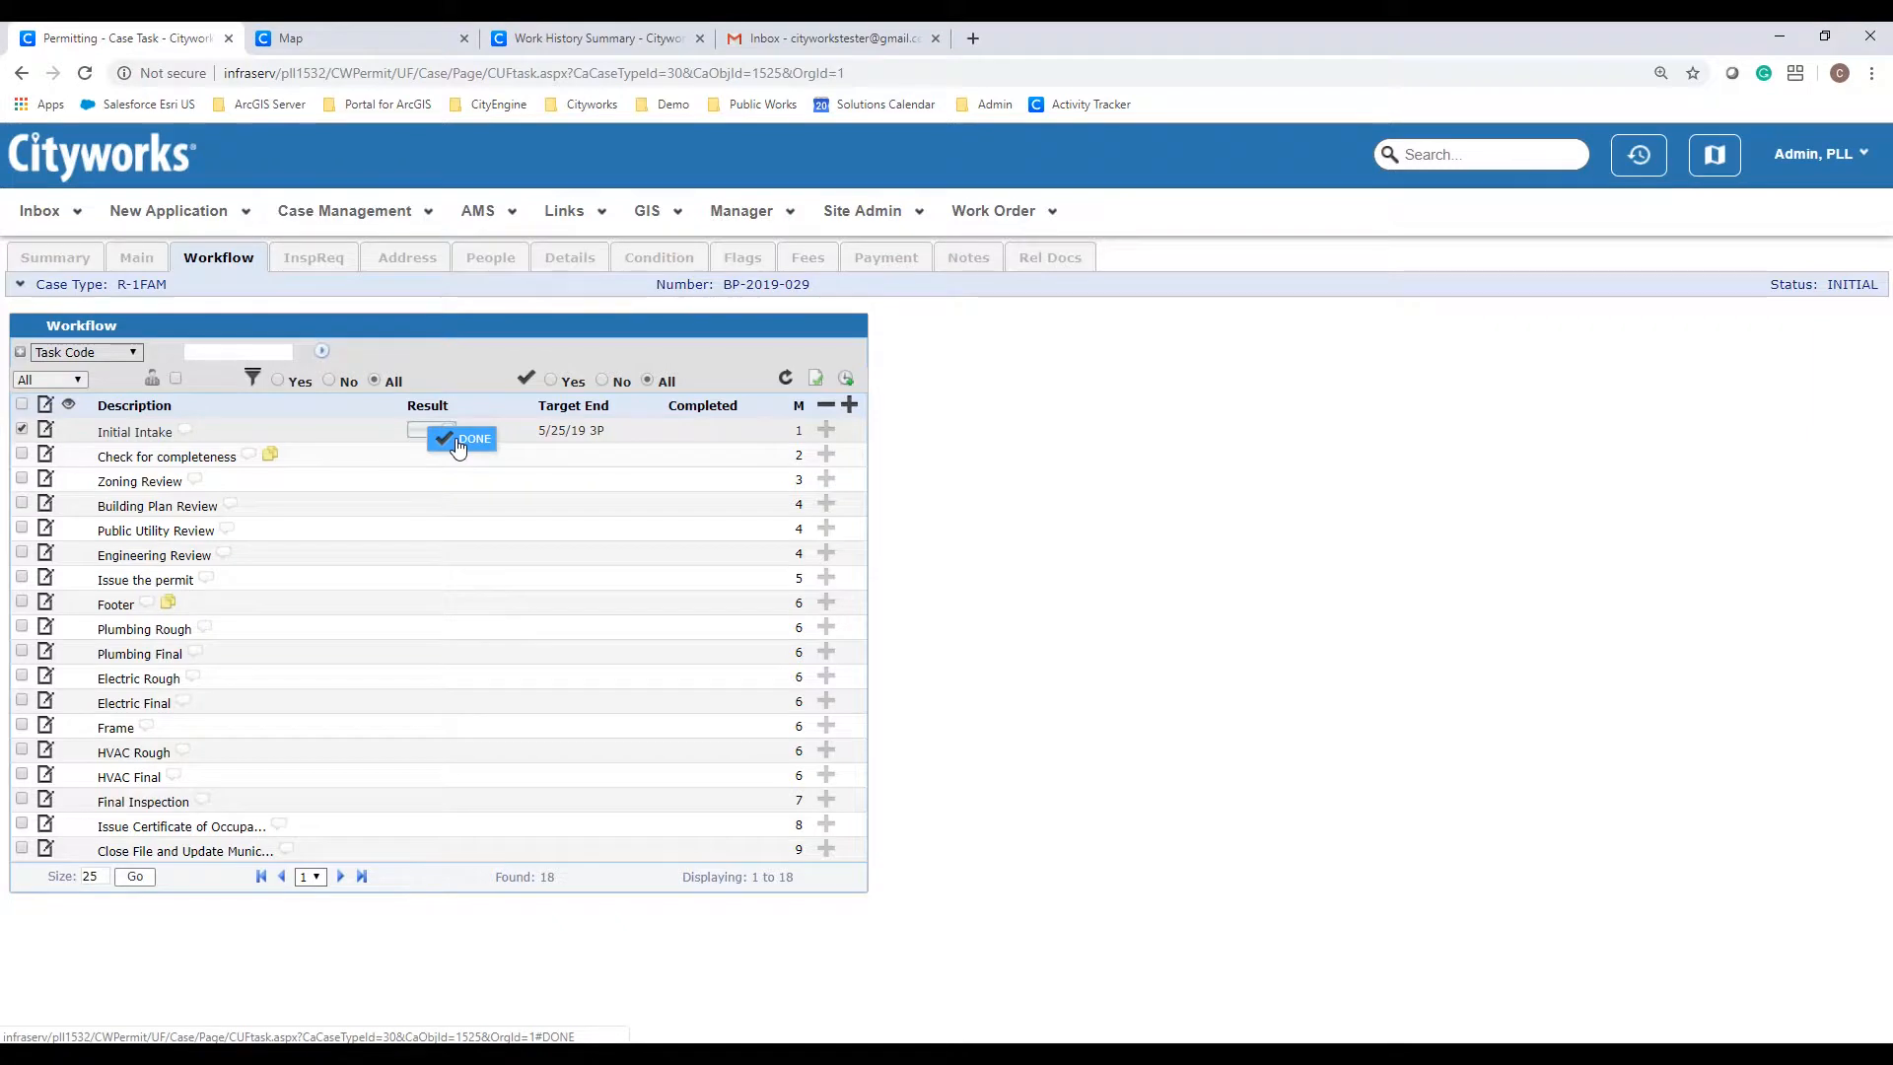
click(458, 444)
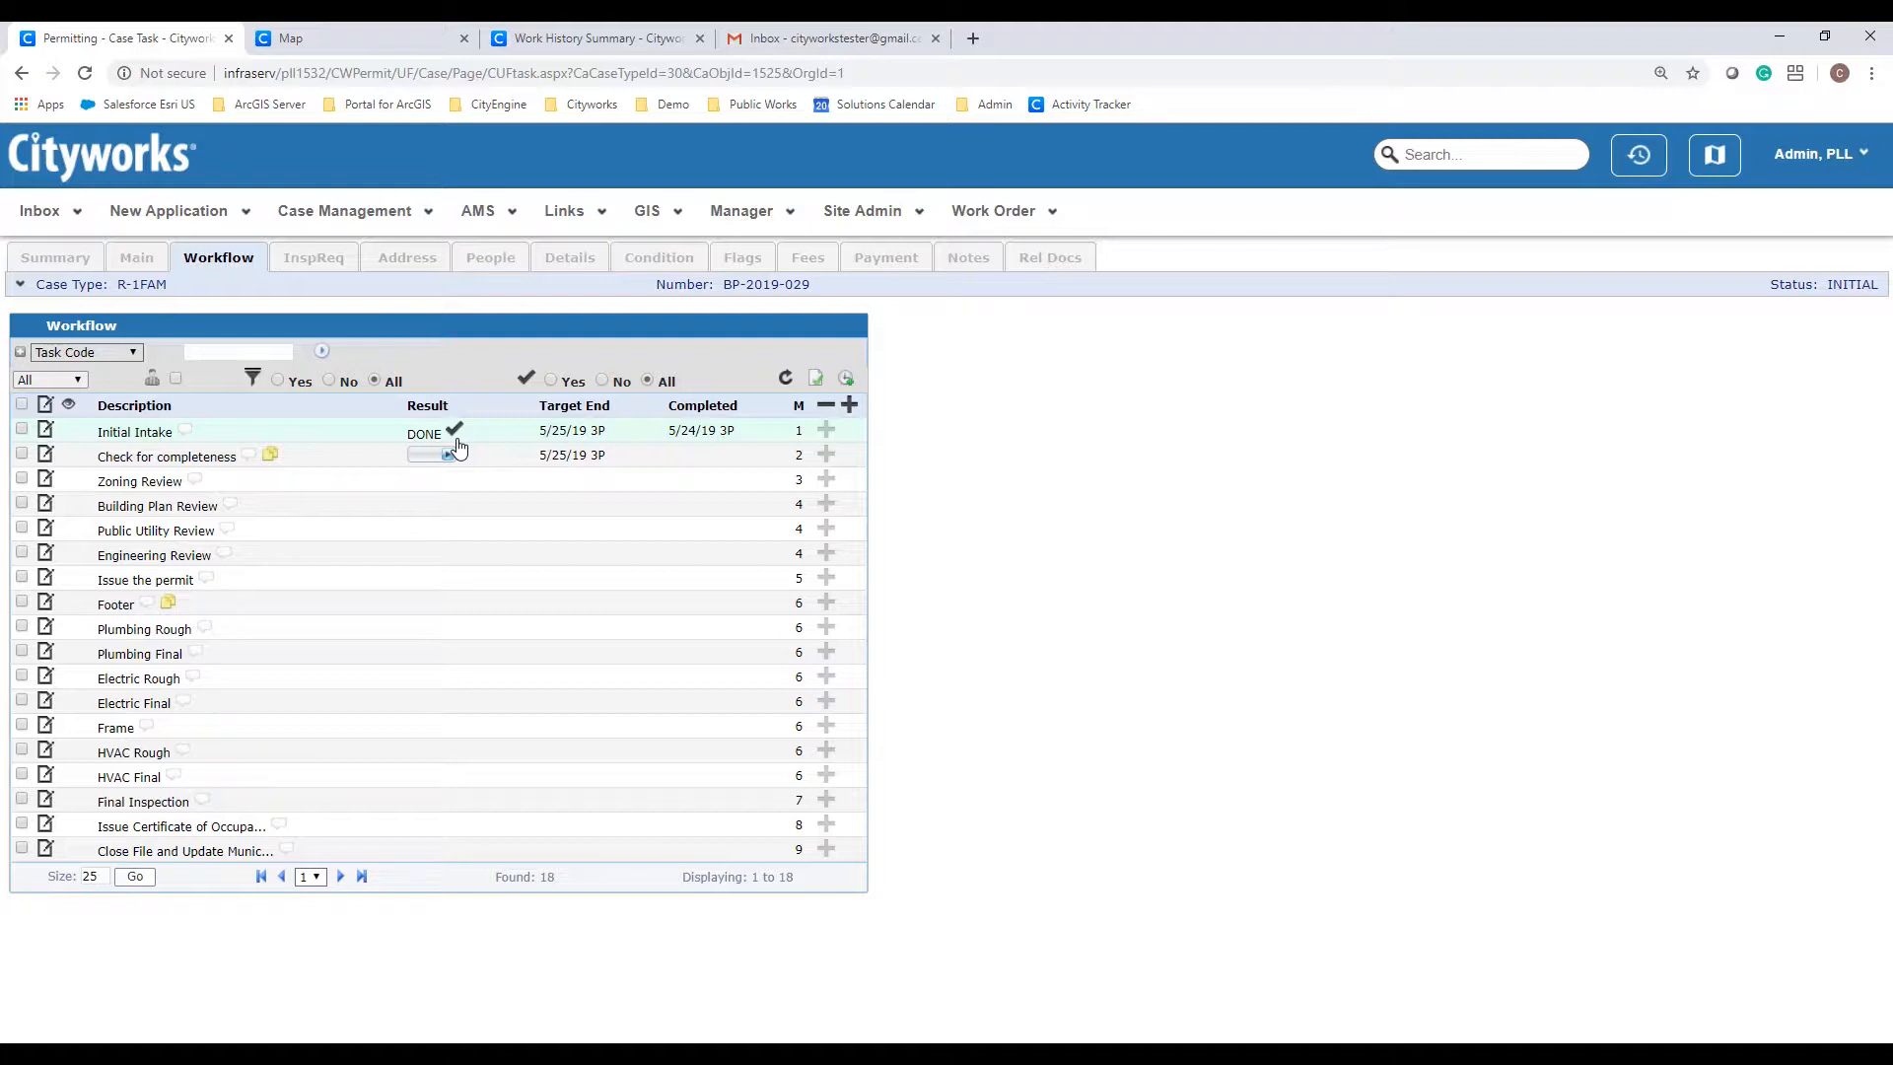
click(437, 455)
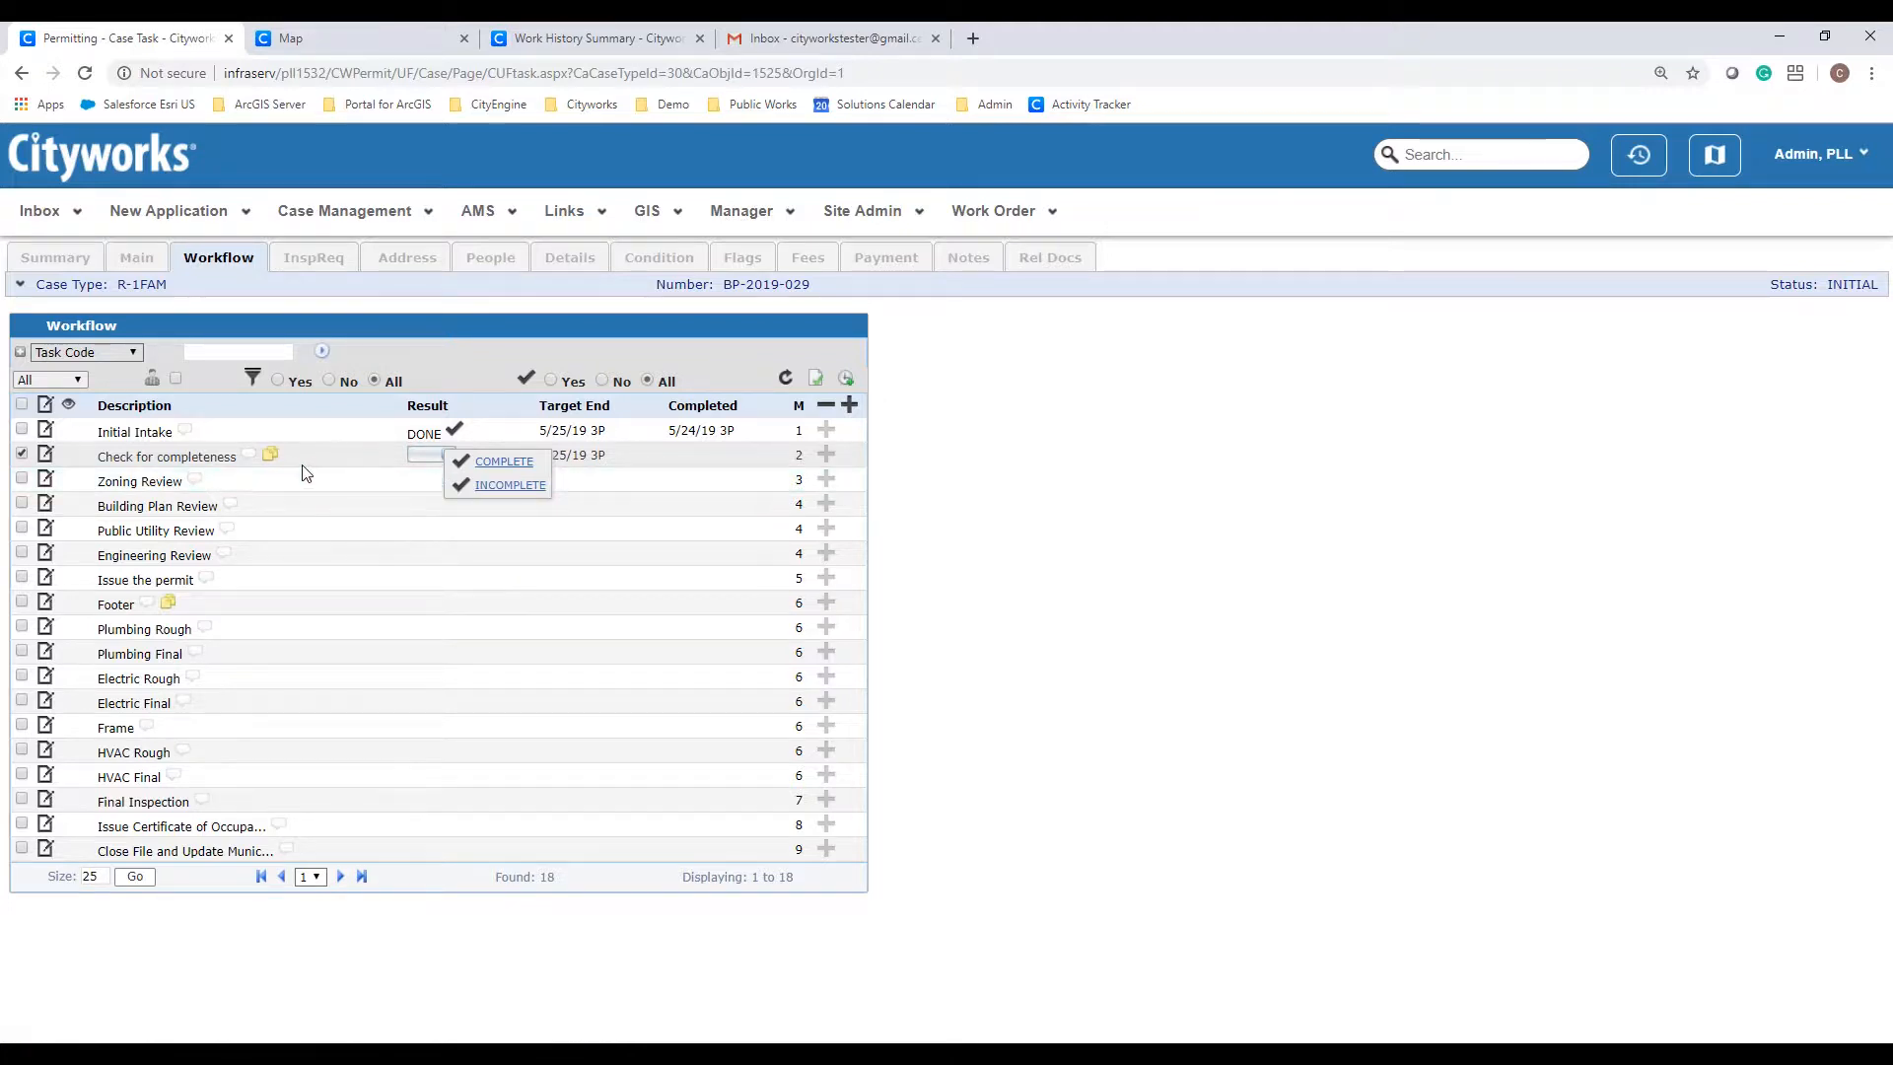
mouse_move(270, 454)
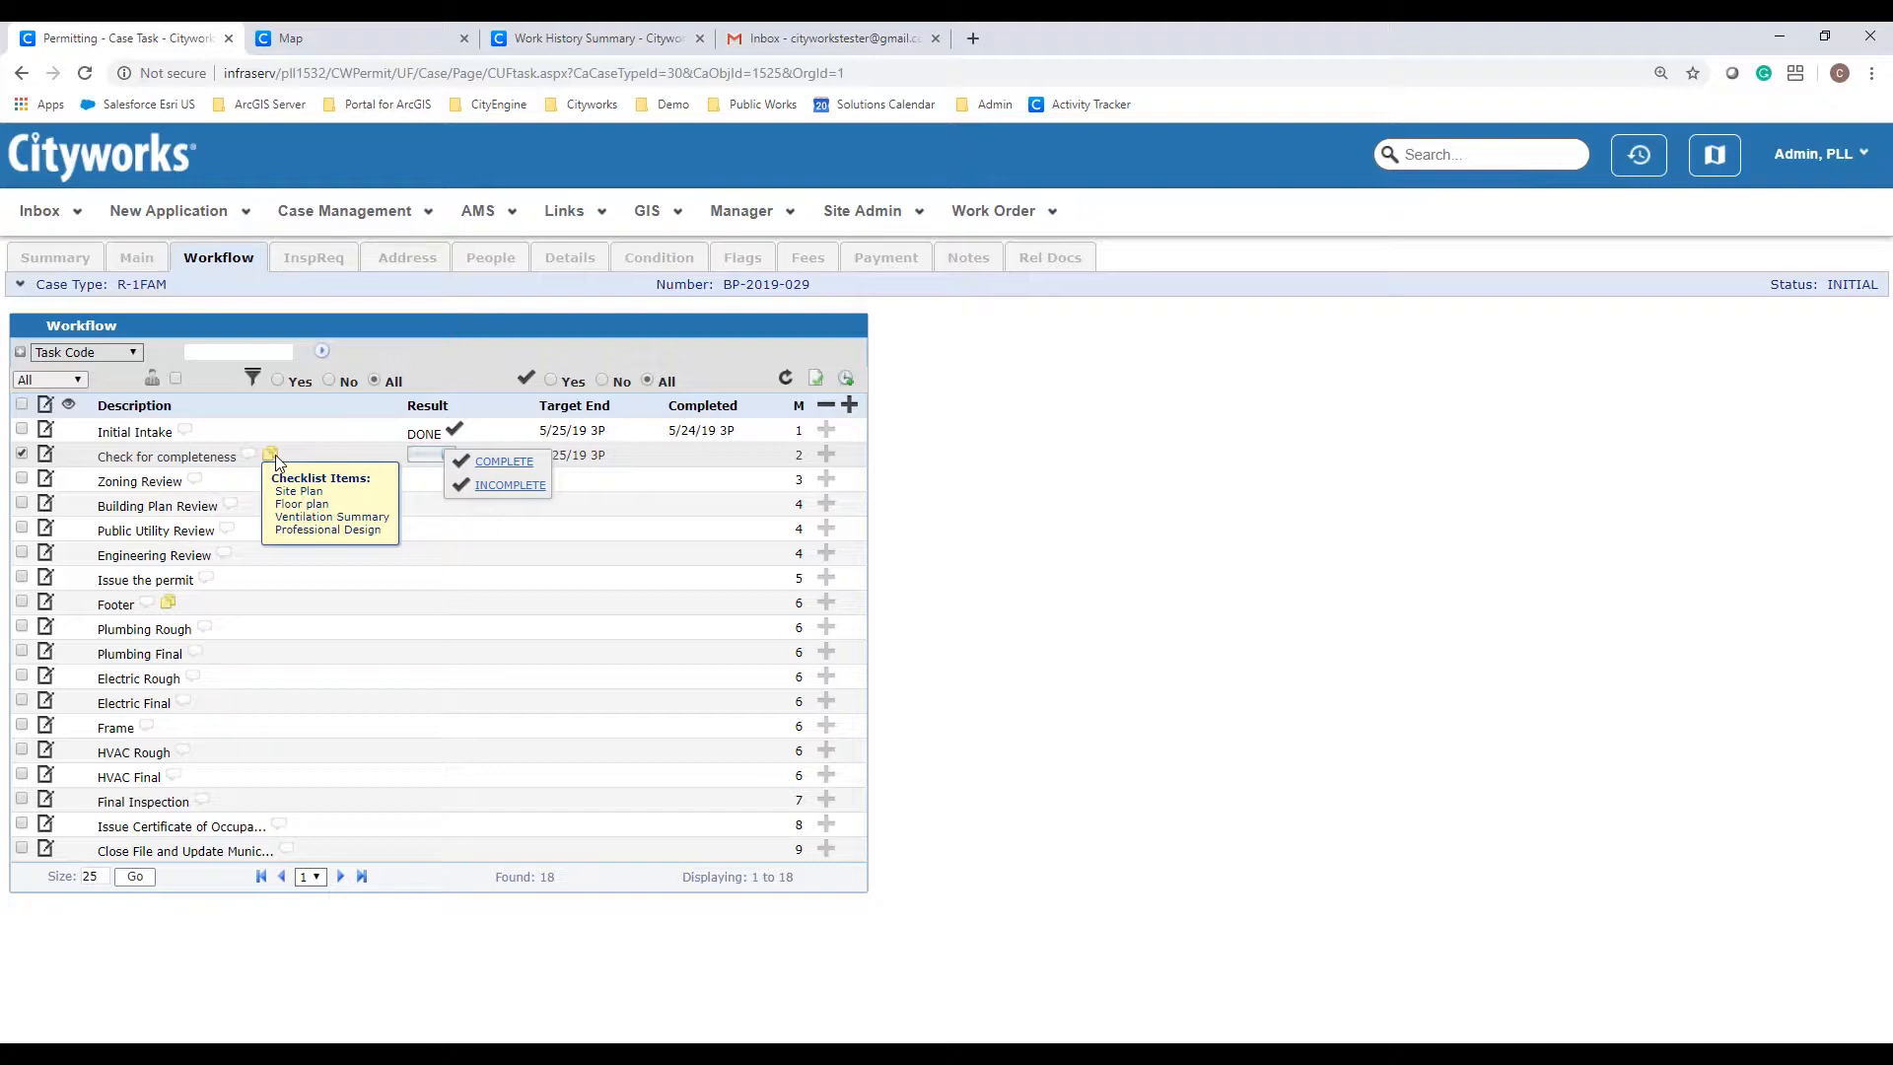
click(505, 462)
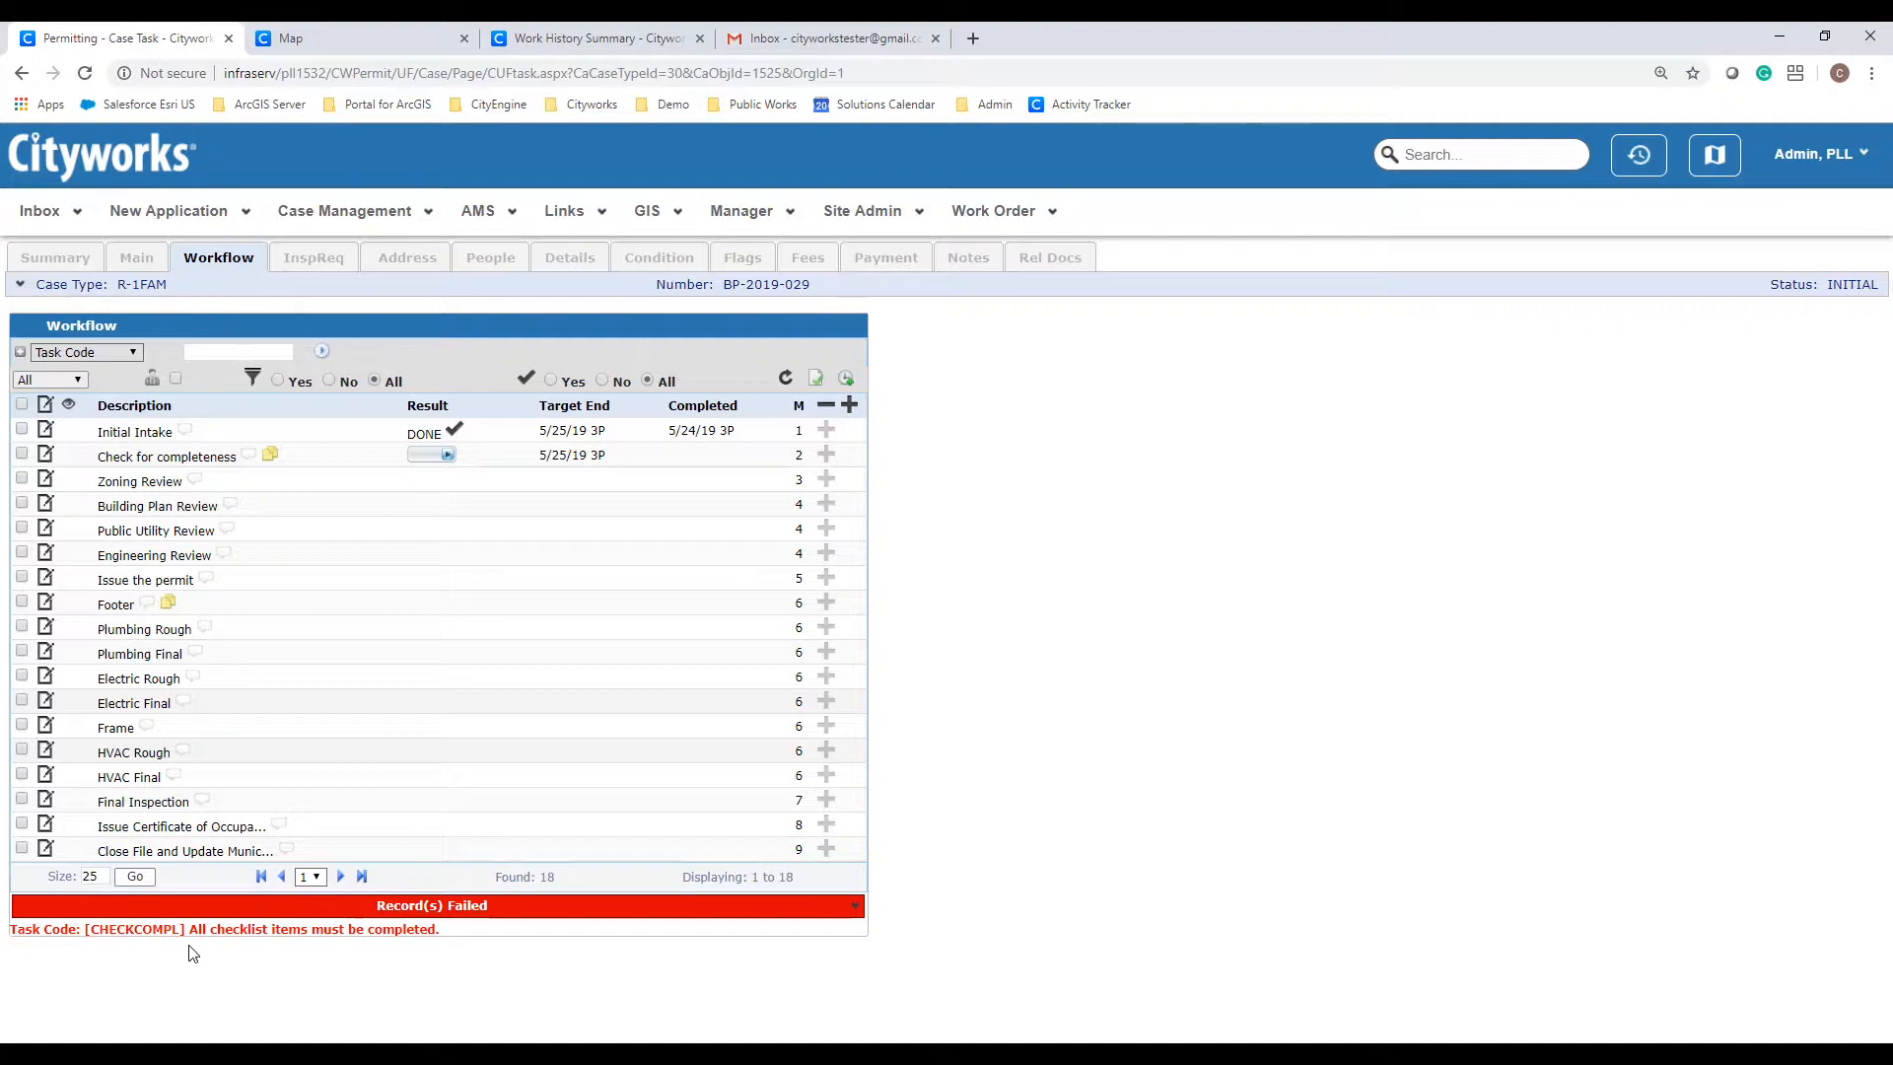
click(269, 453)
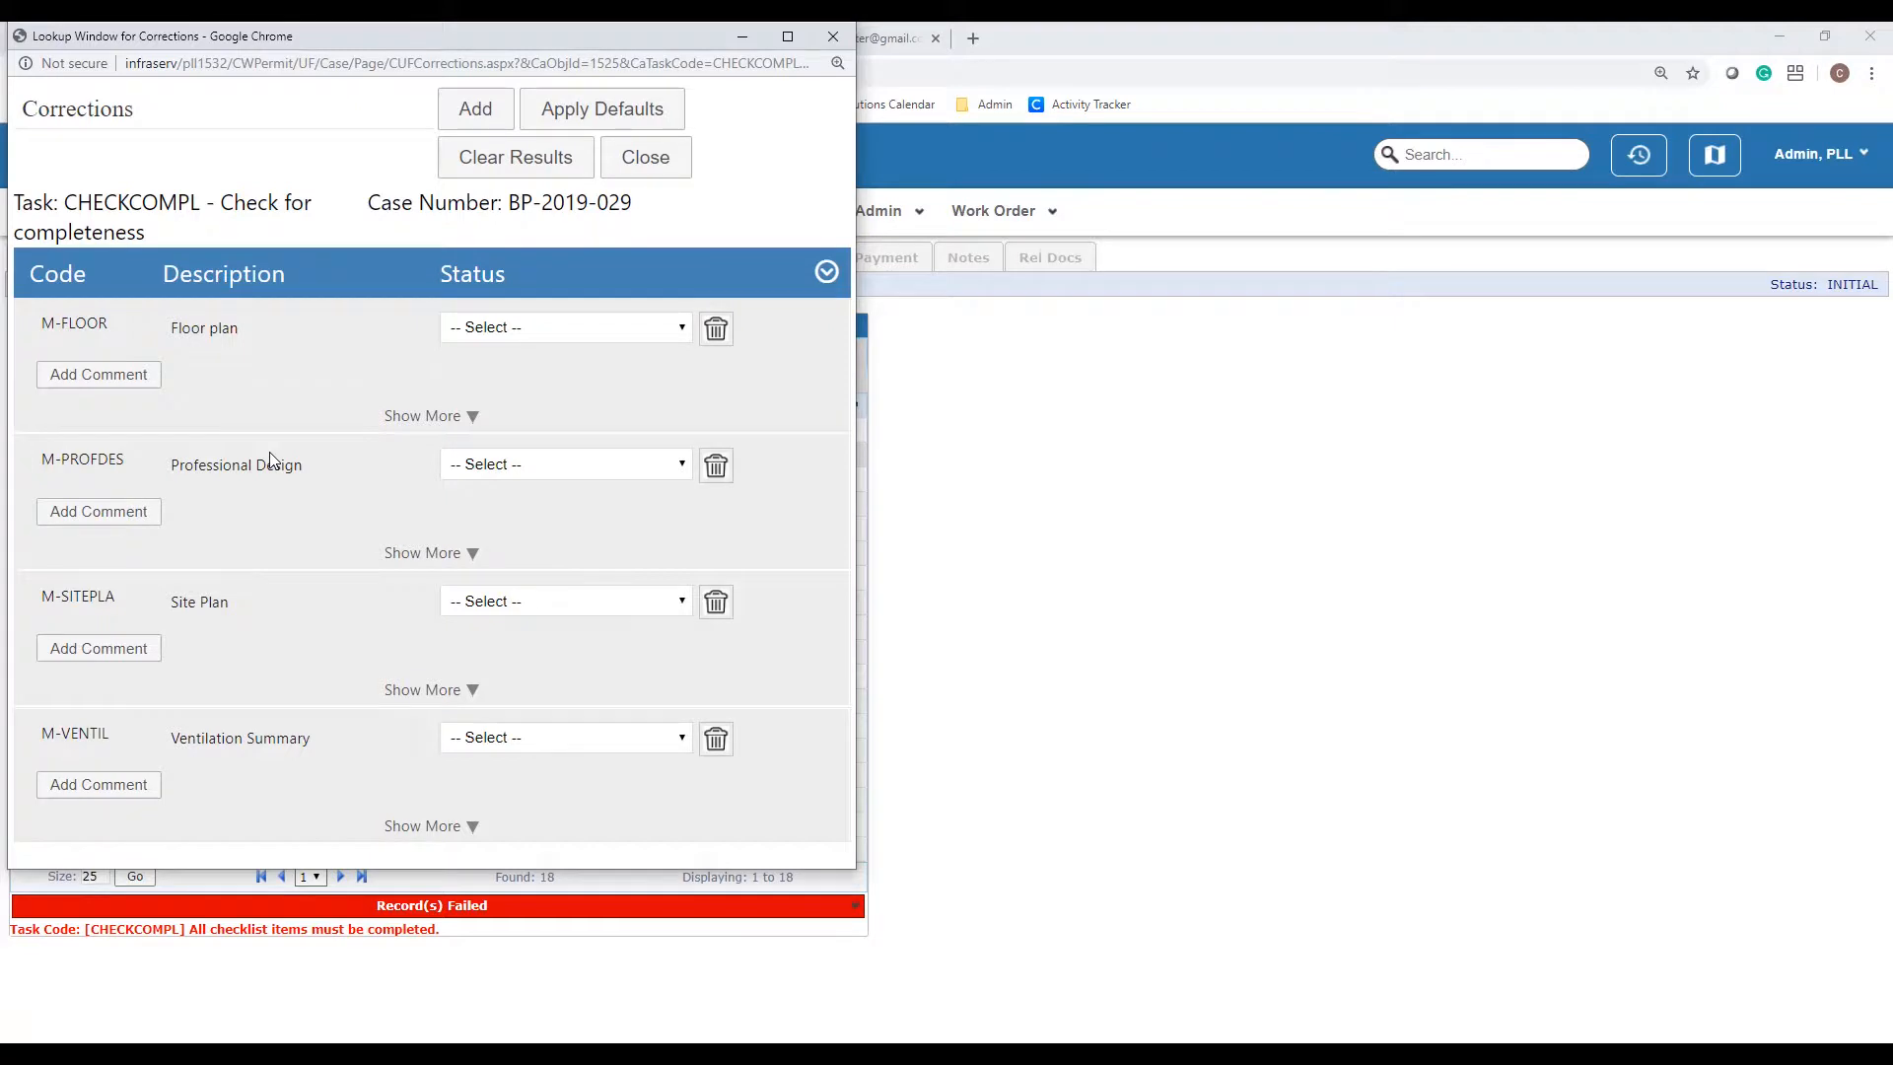
Step: Set Floor plan, Professional Design and Site Plan to INCLUDED and Ventilation Summary to MISSING
click(532, 328)
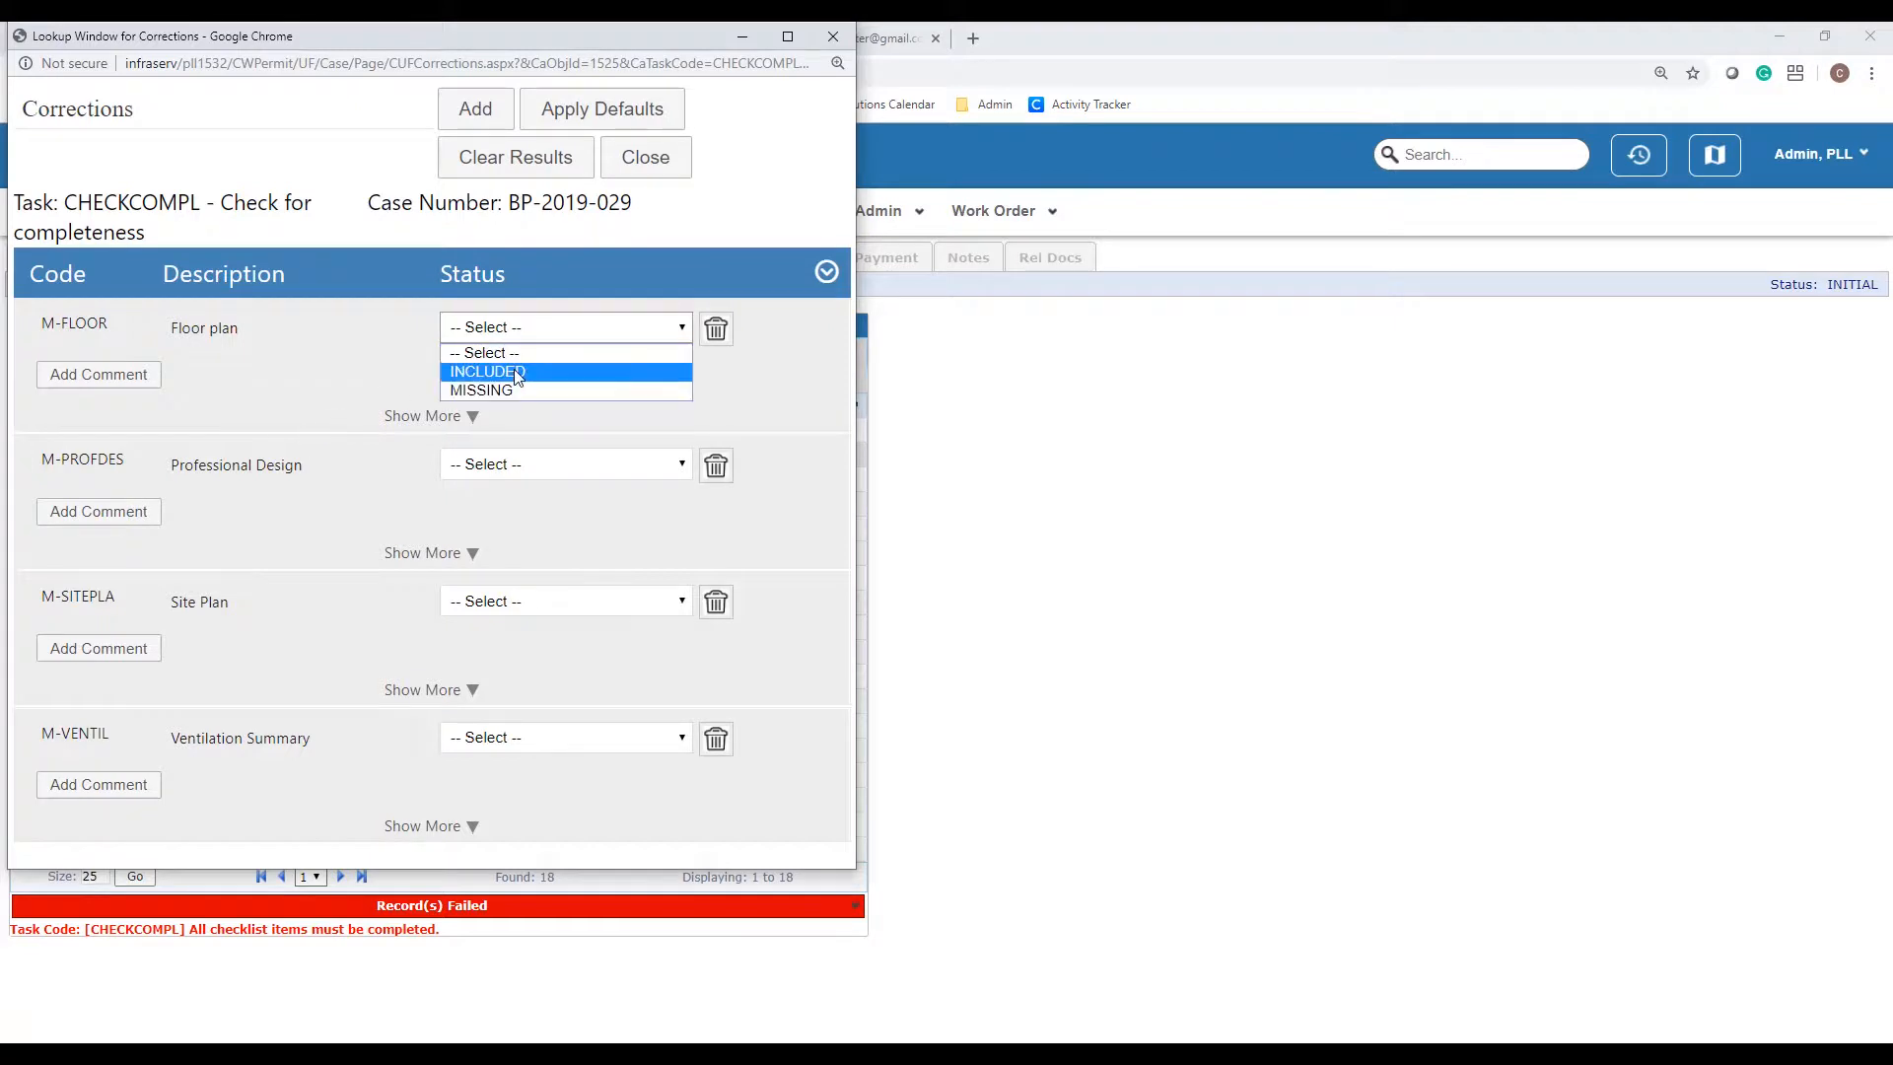
click(513, 371)
click(569, 472)
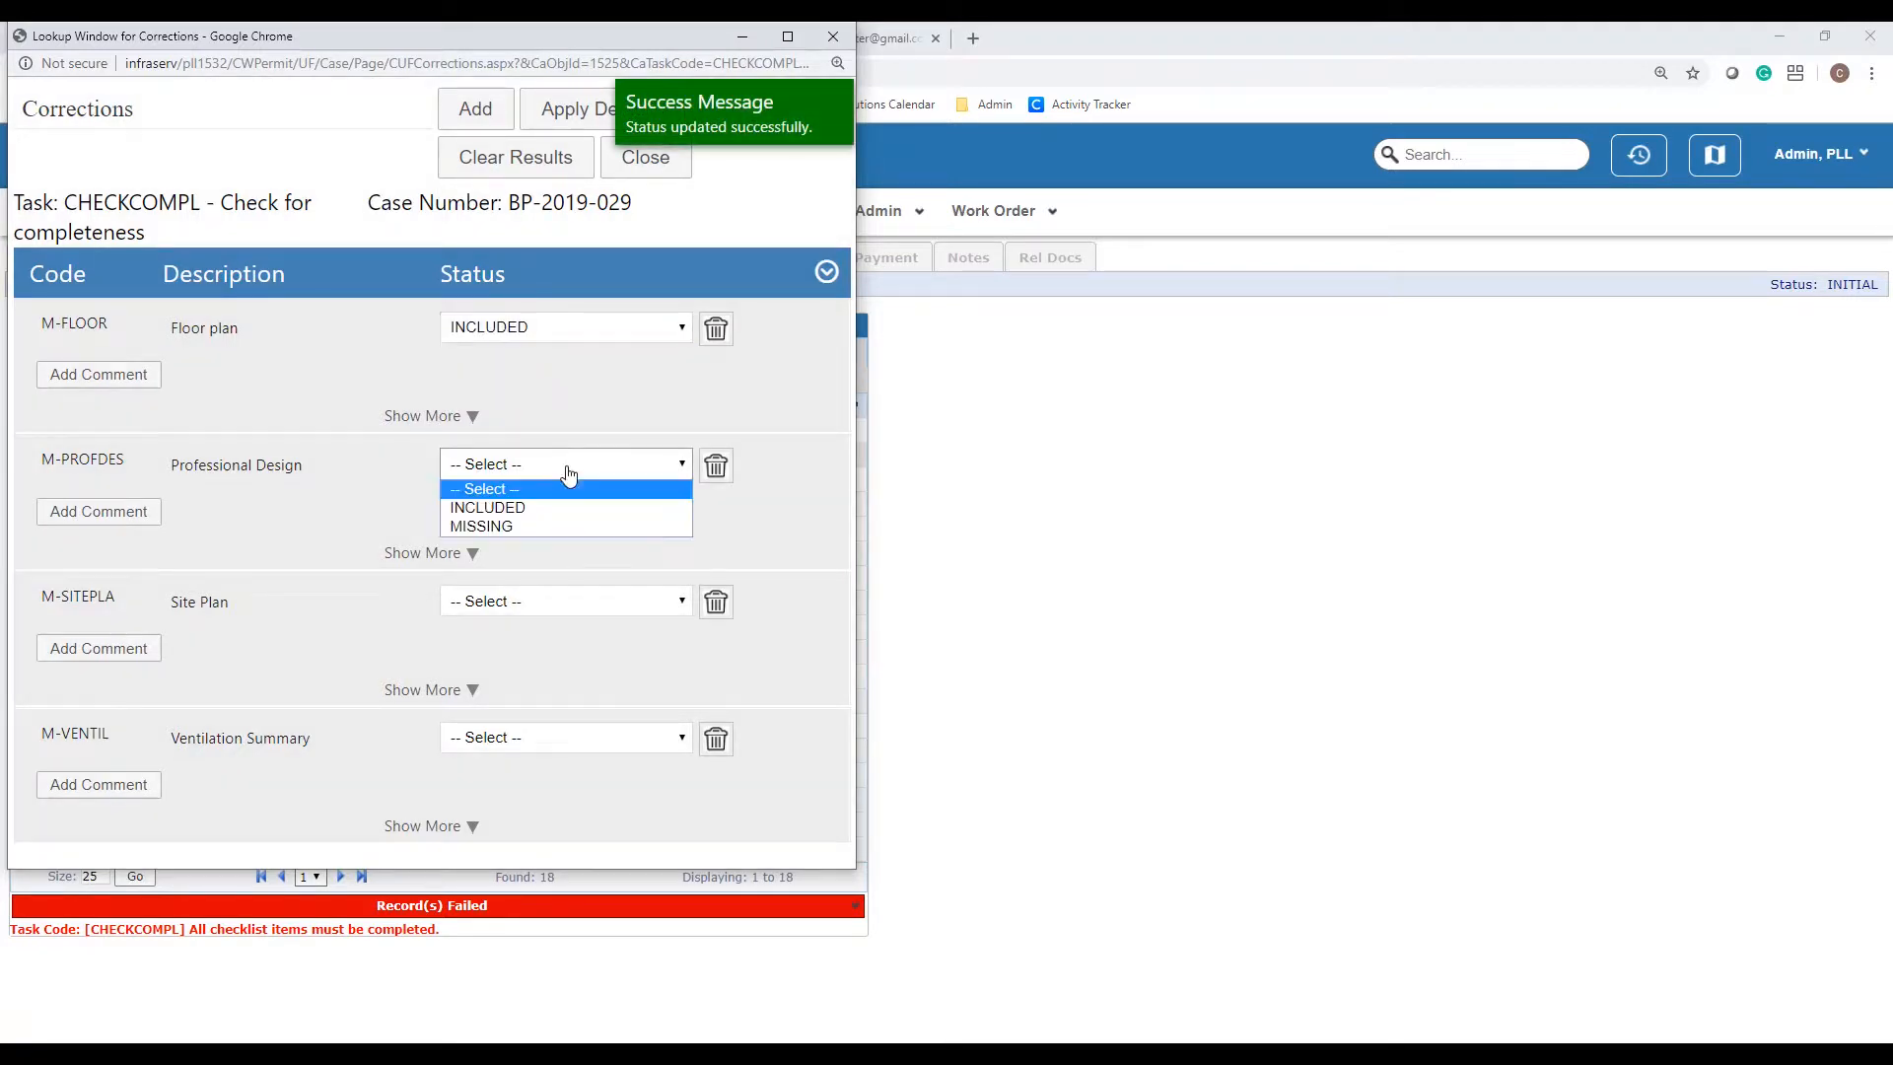
click(530, 509)
click(558, 611)
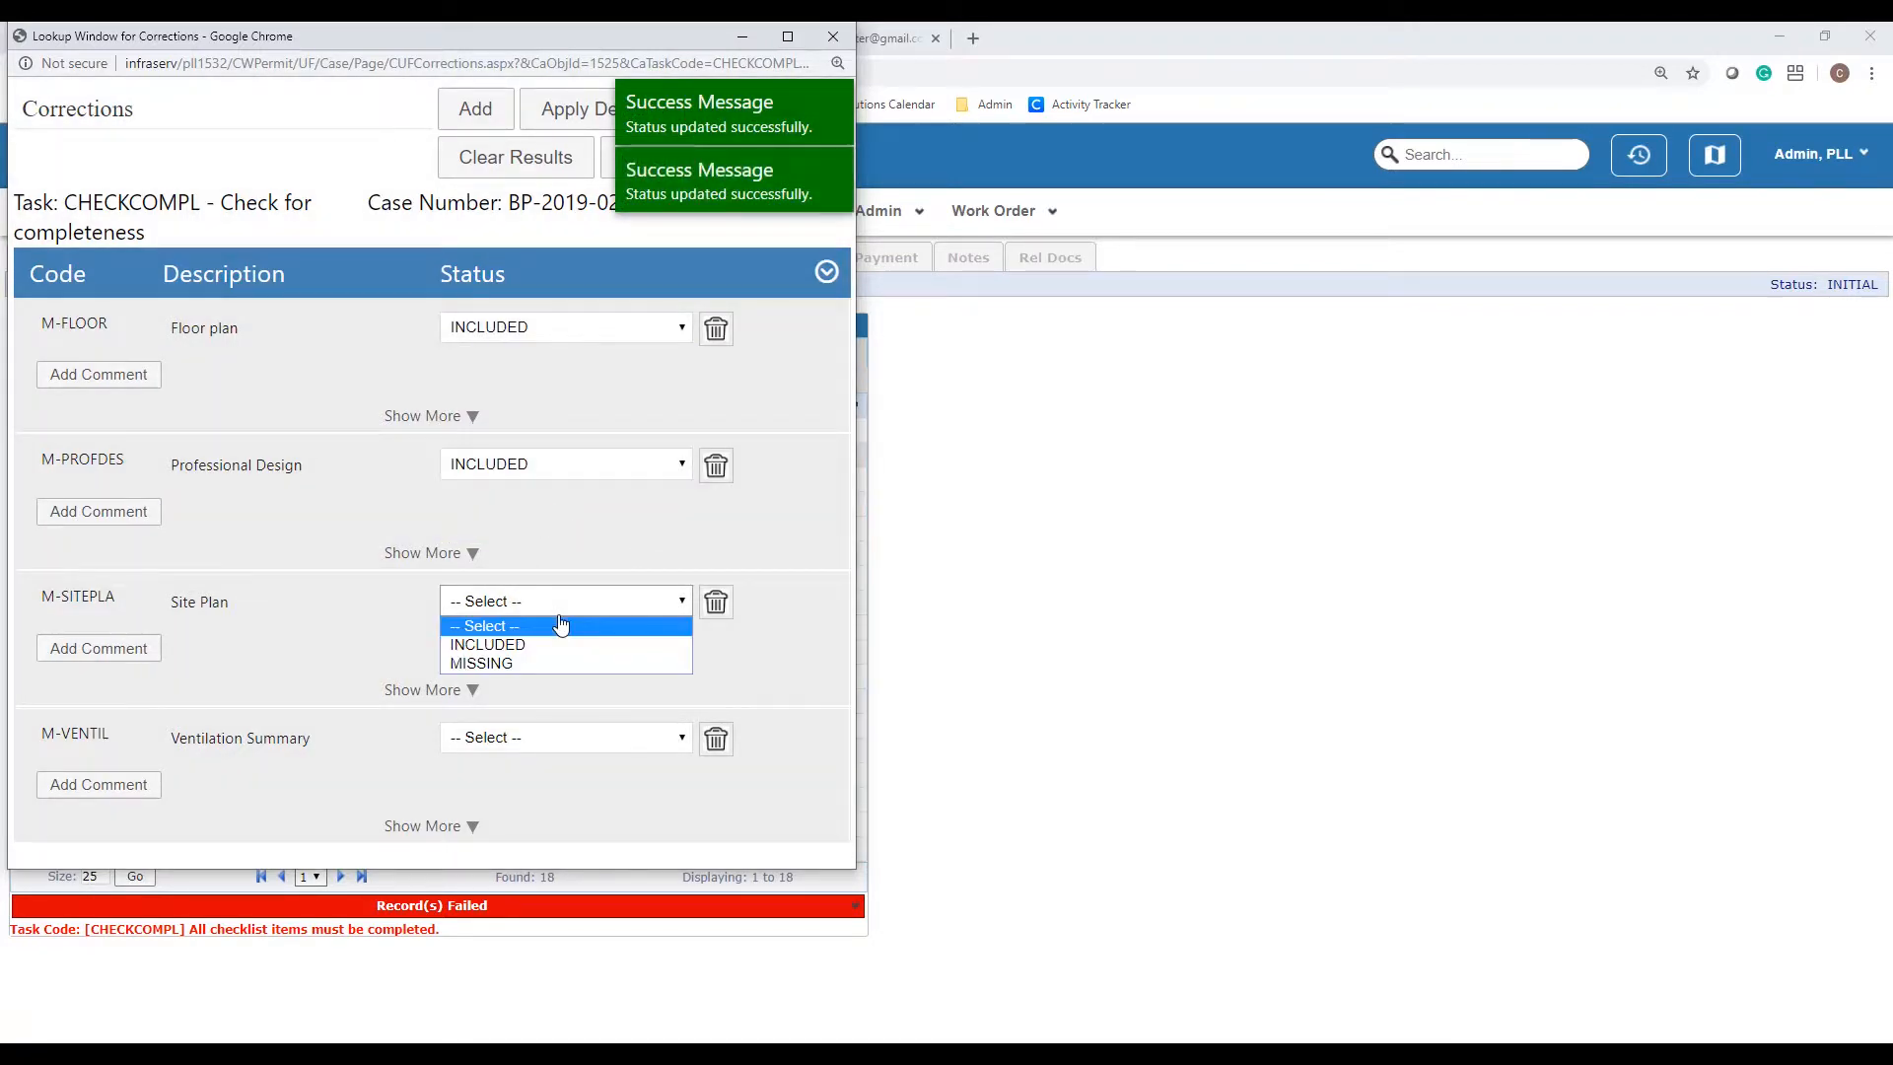
click(550, 642)
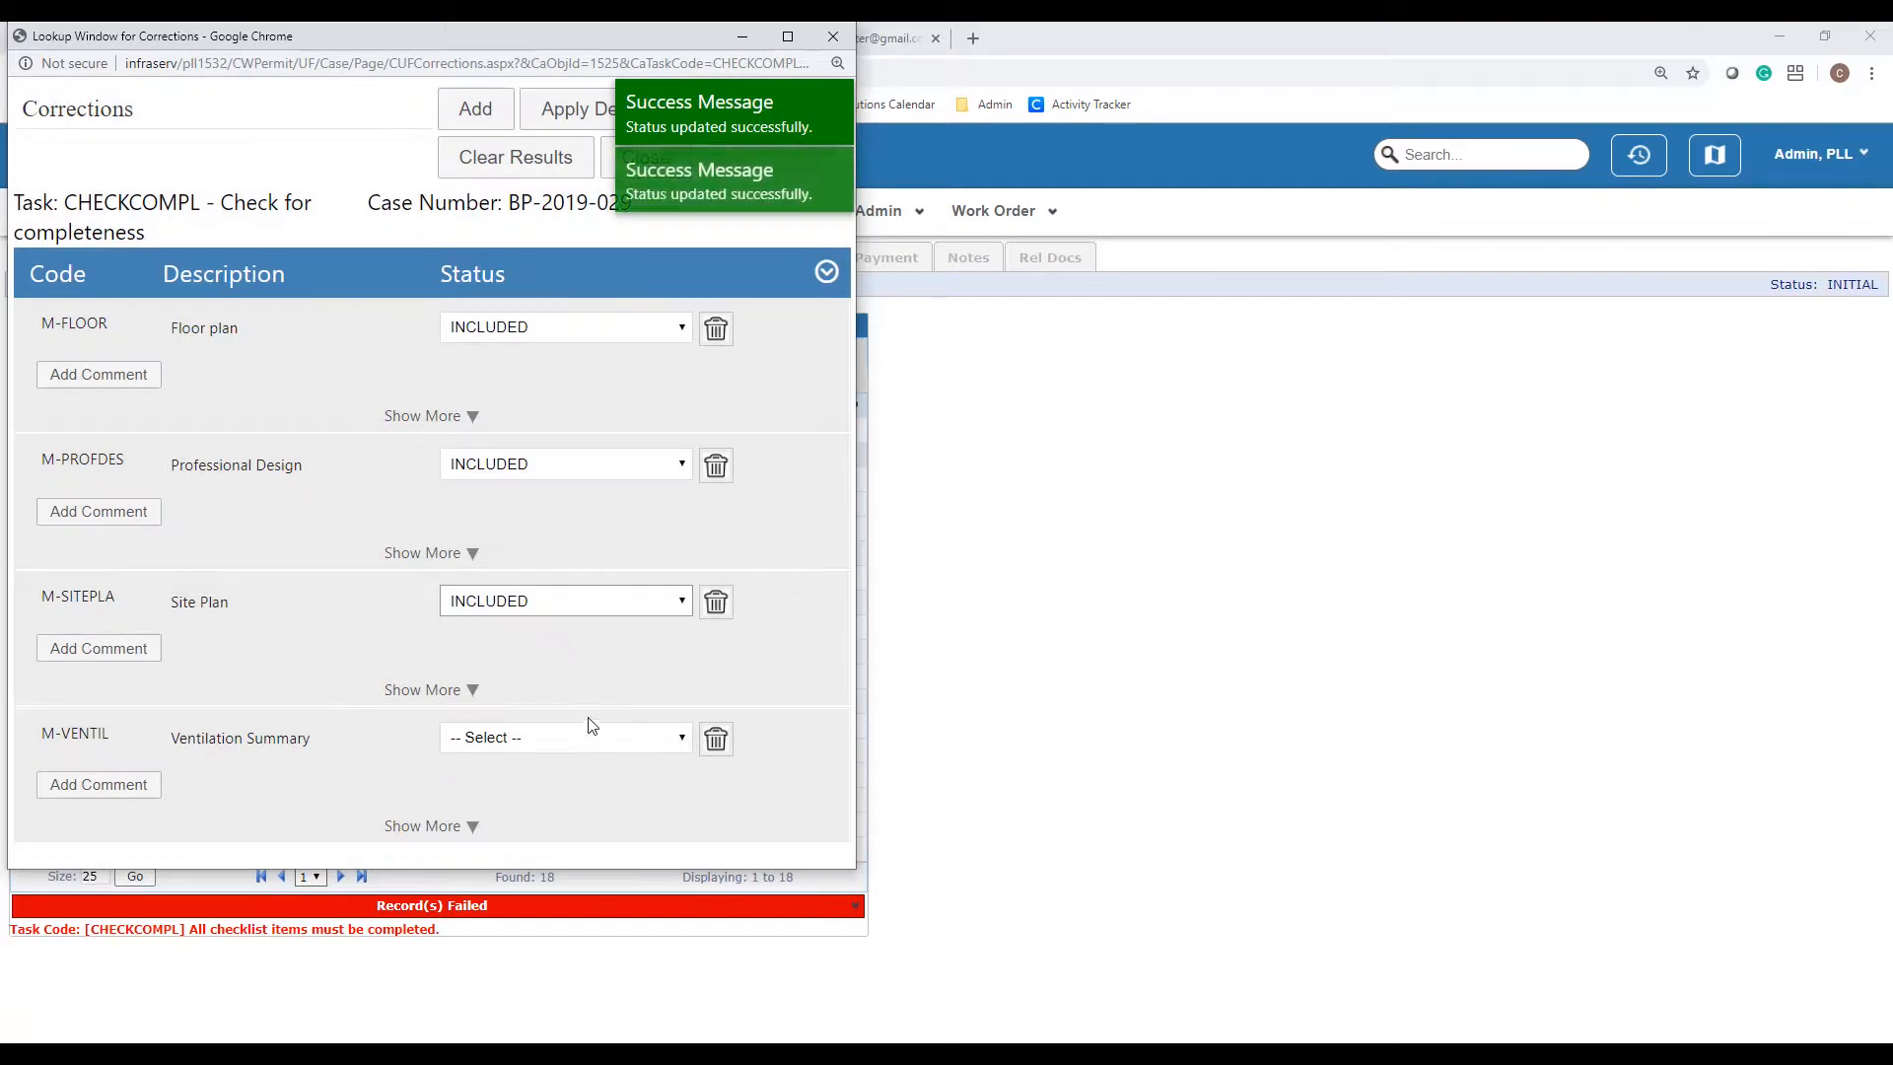
click(560, 745)
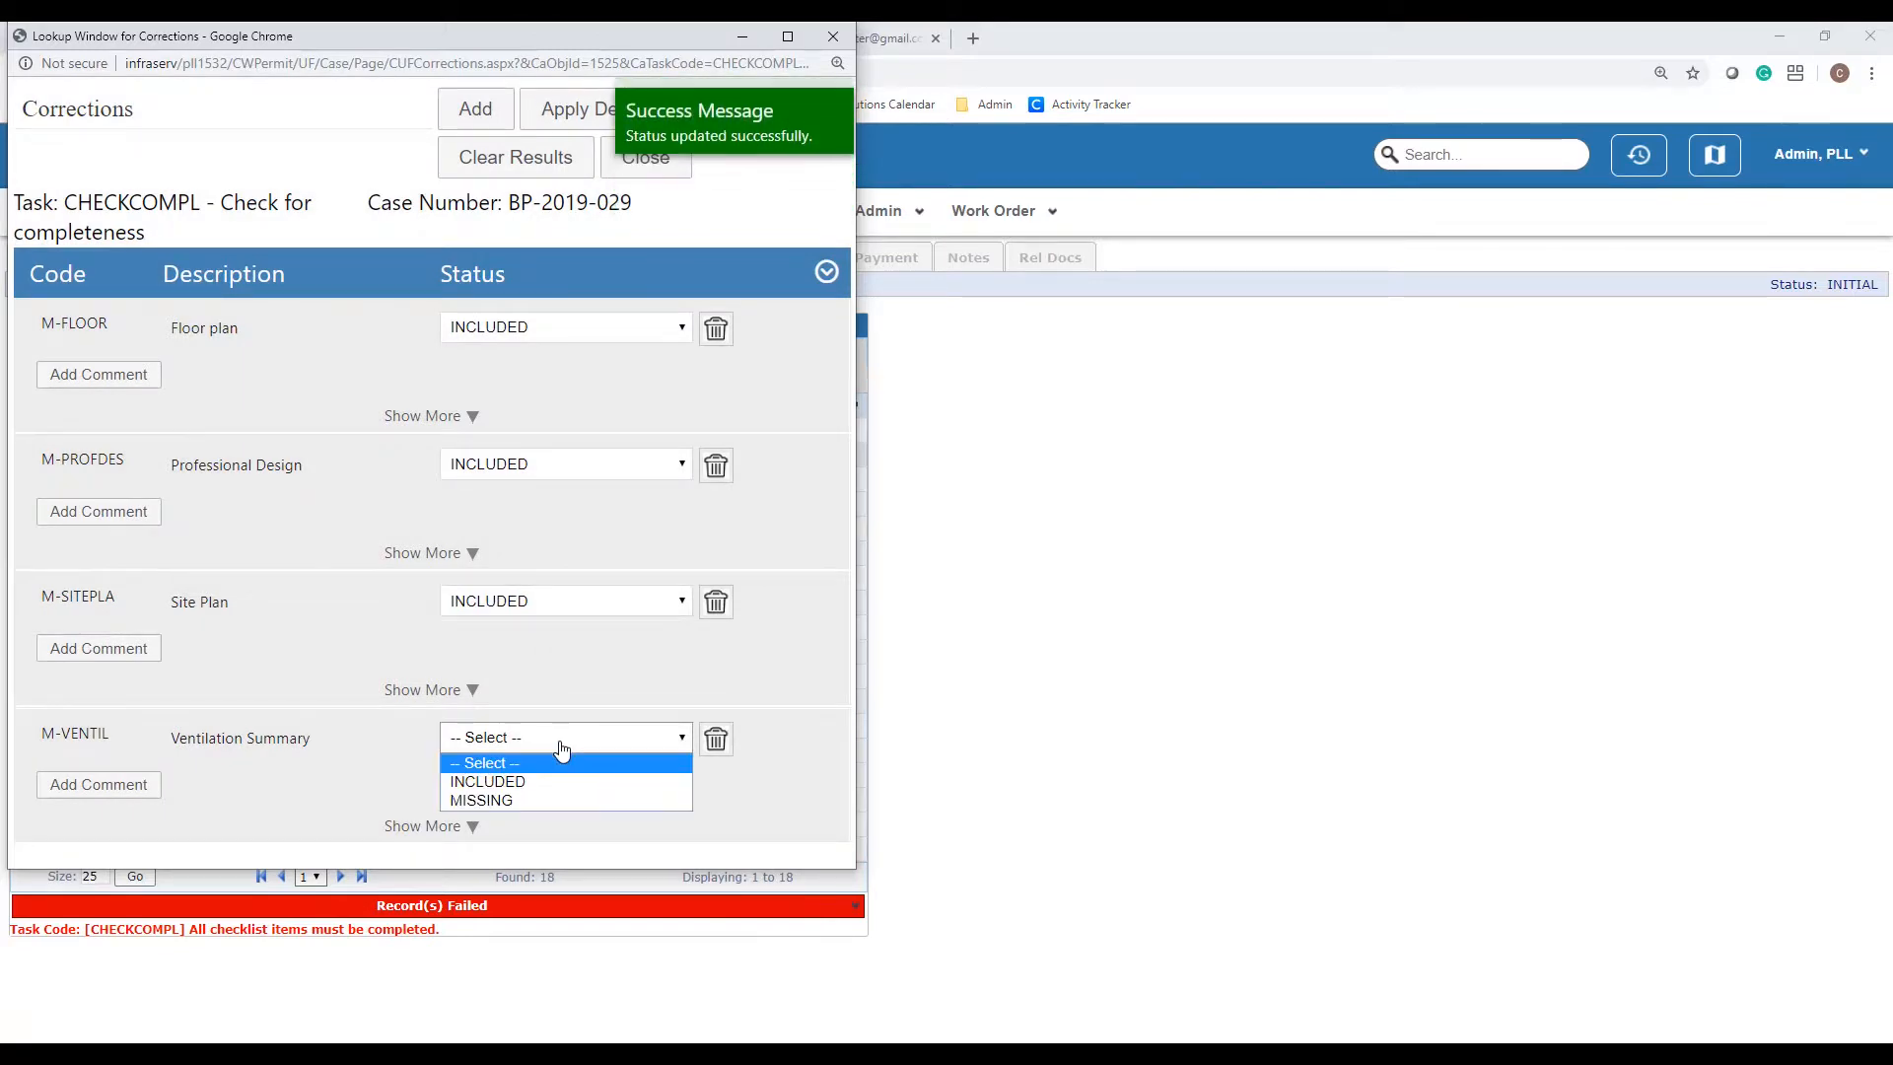
click(509, 803)
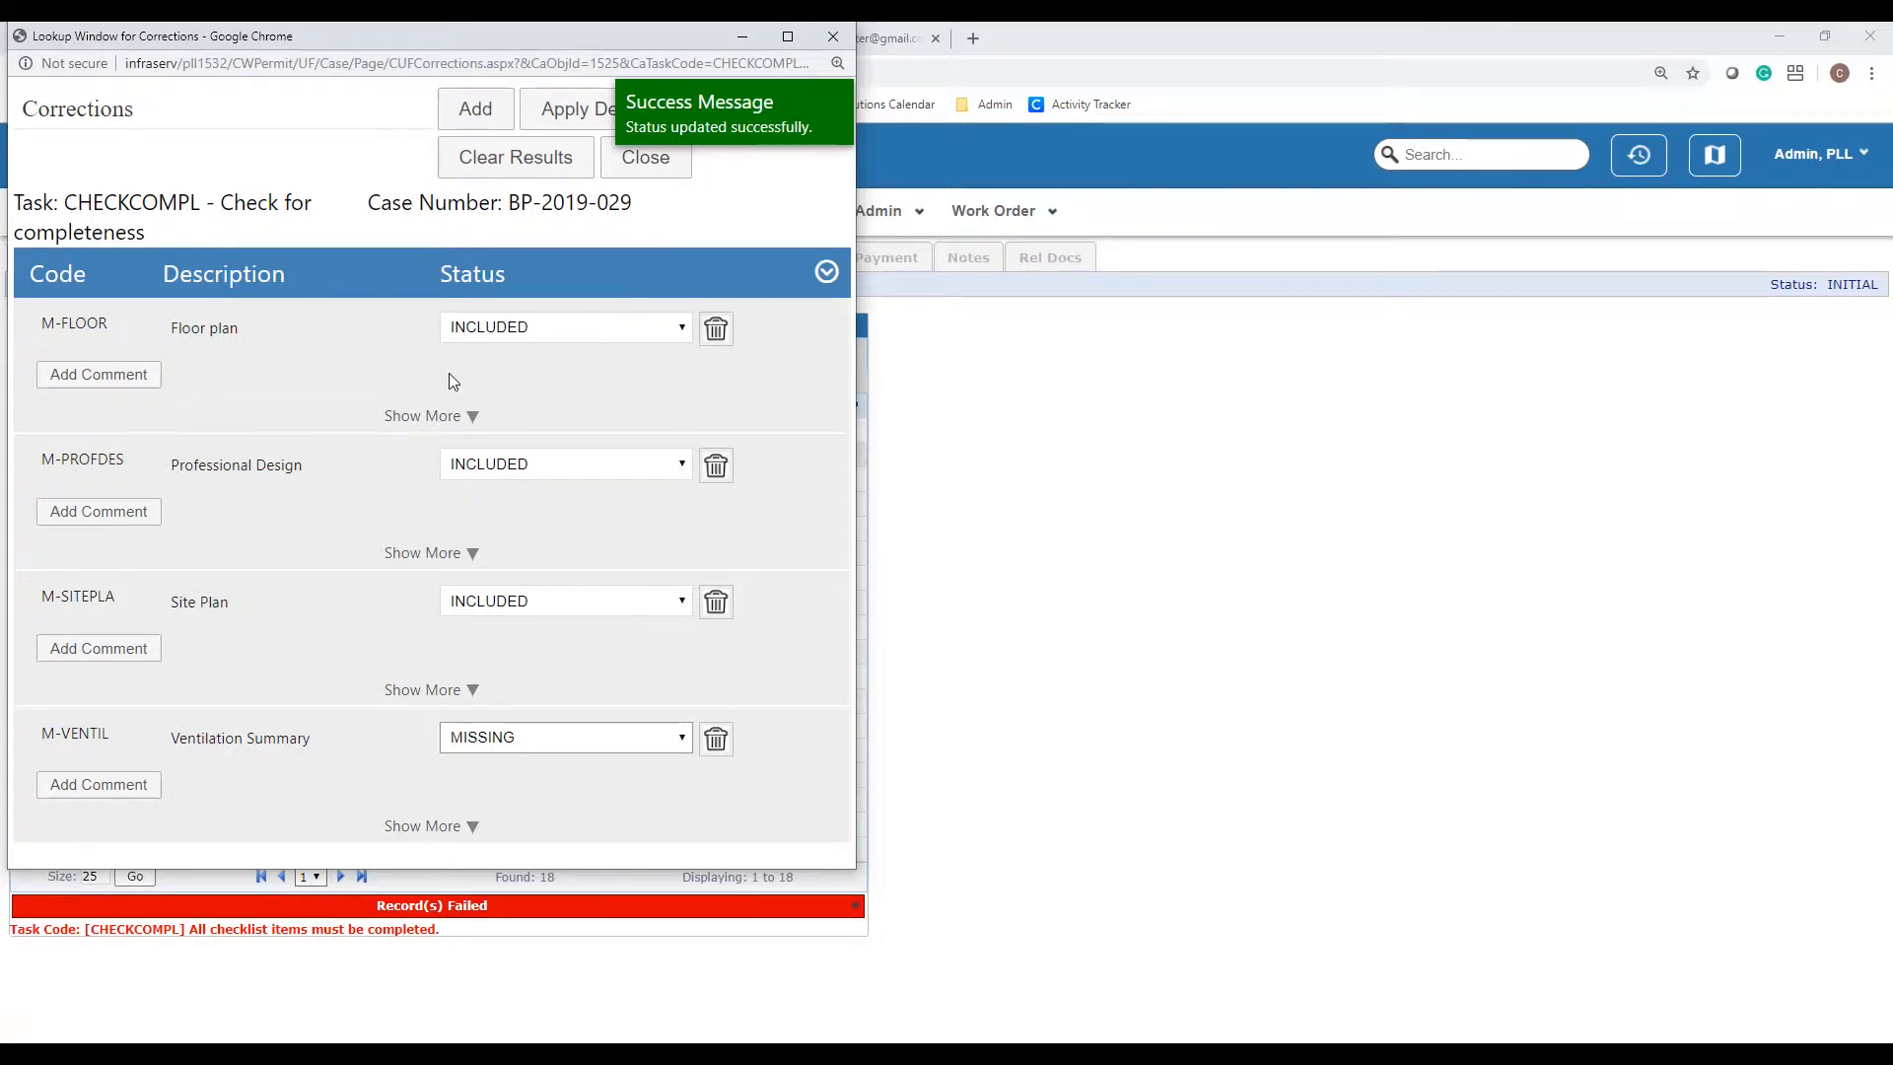
click(129, 395)
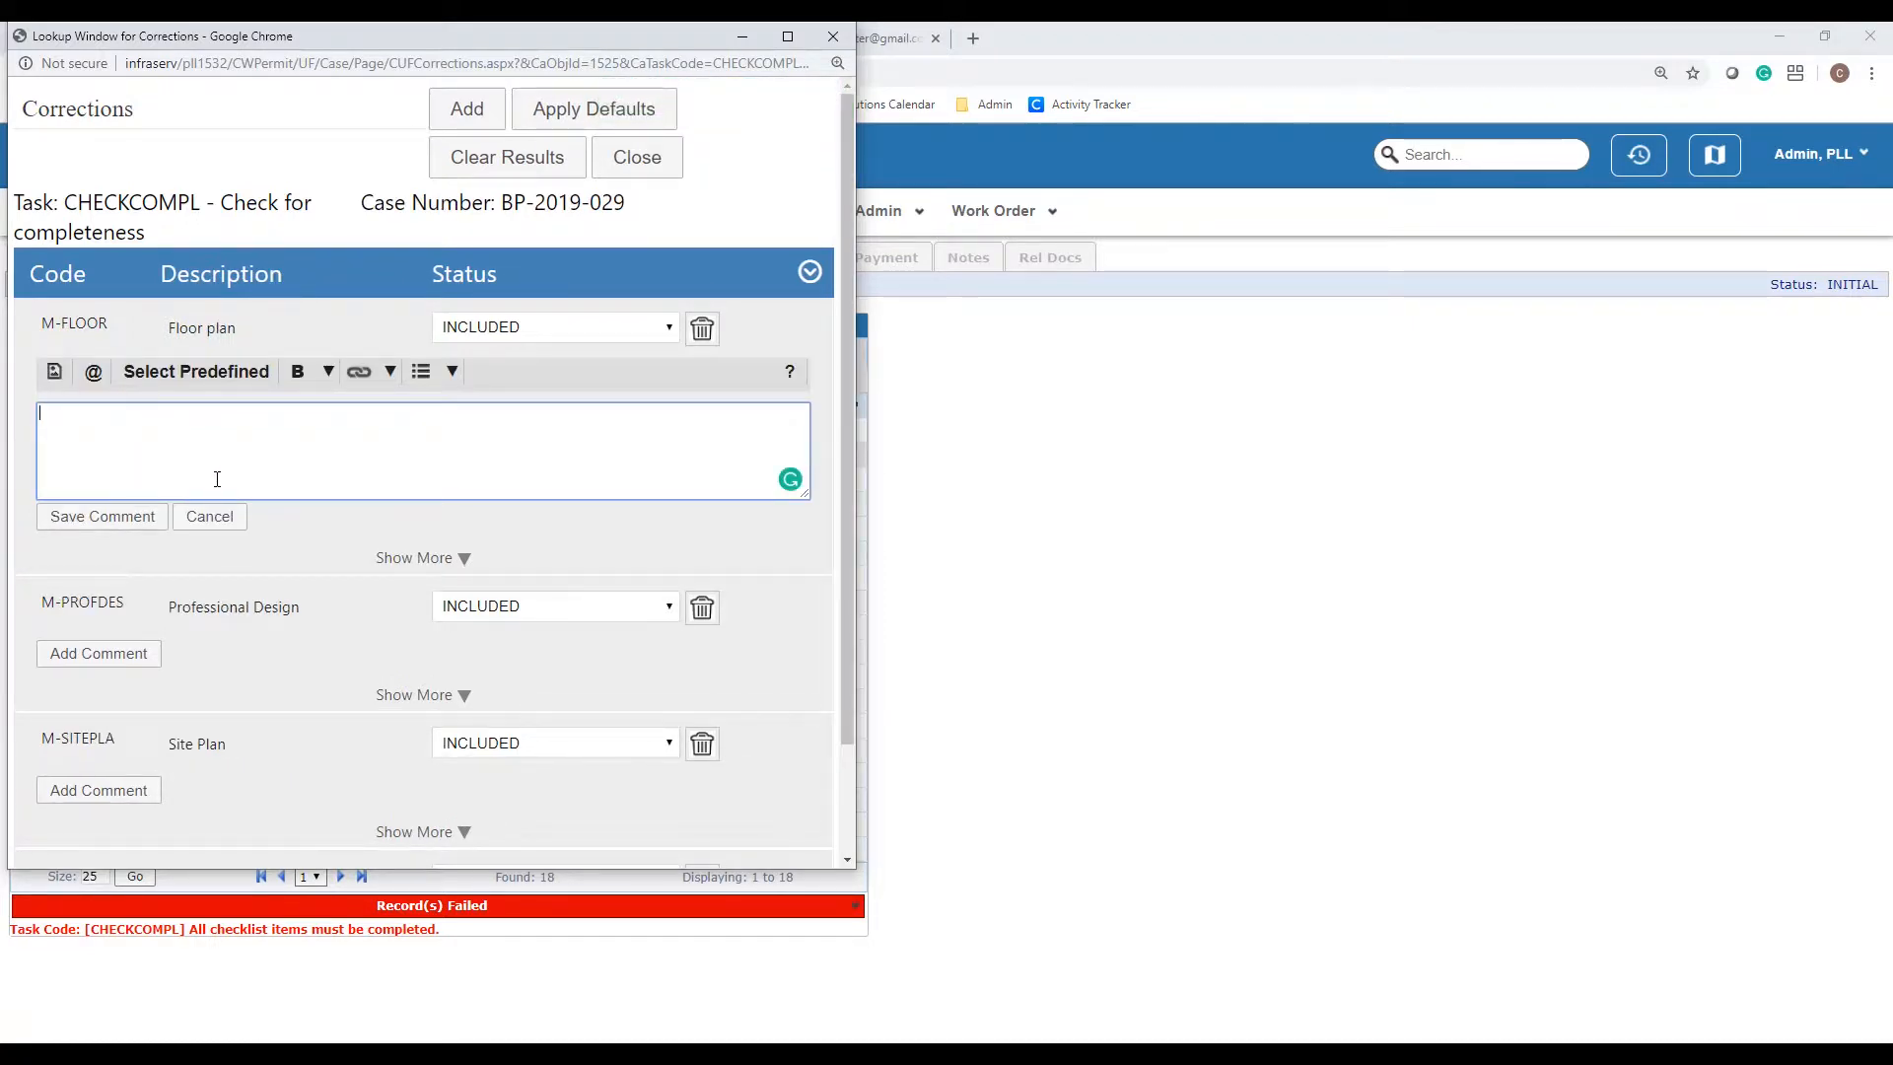
click(209, 517)
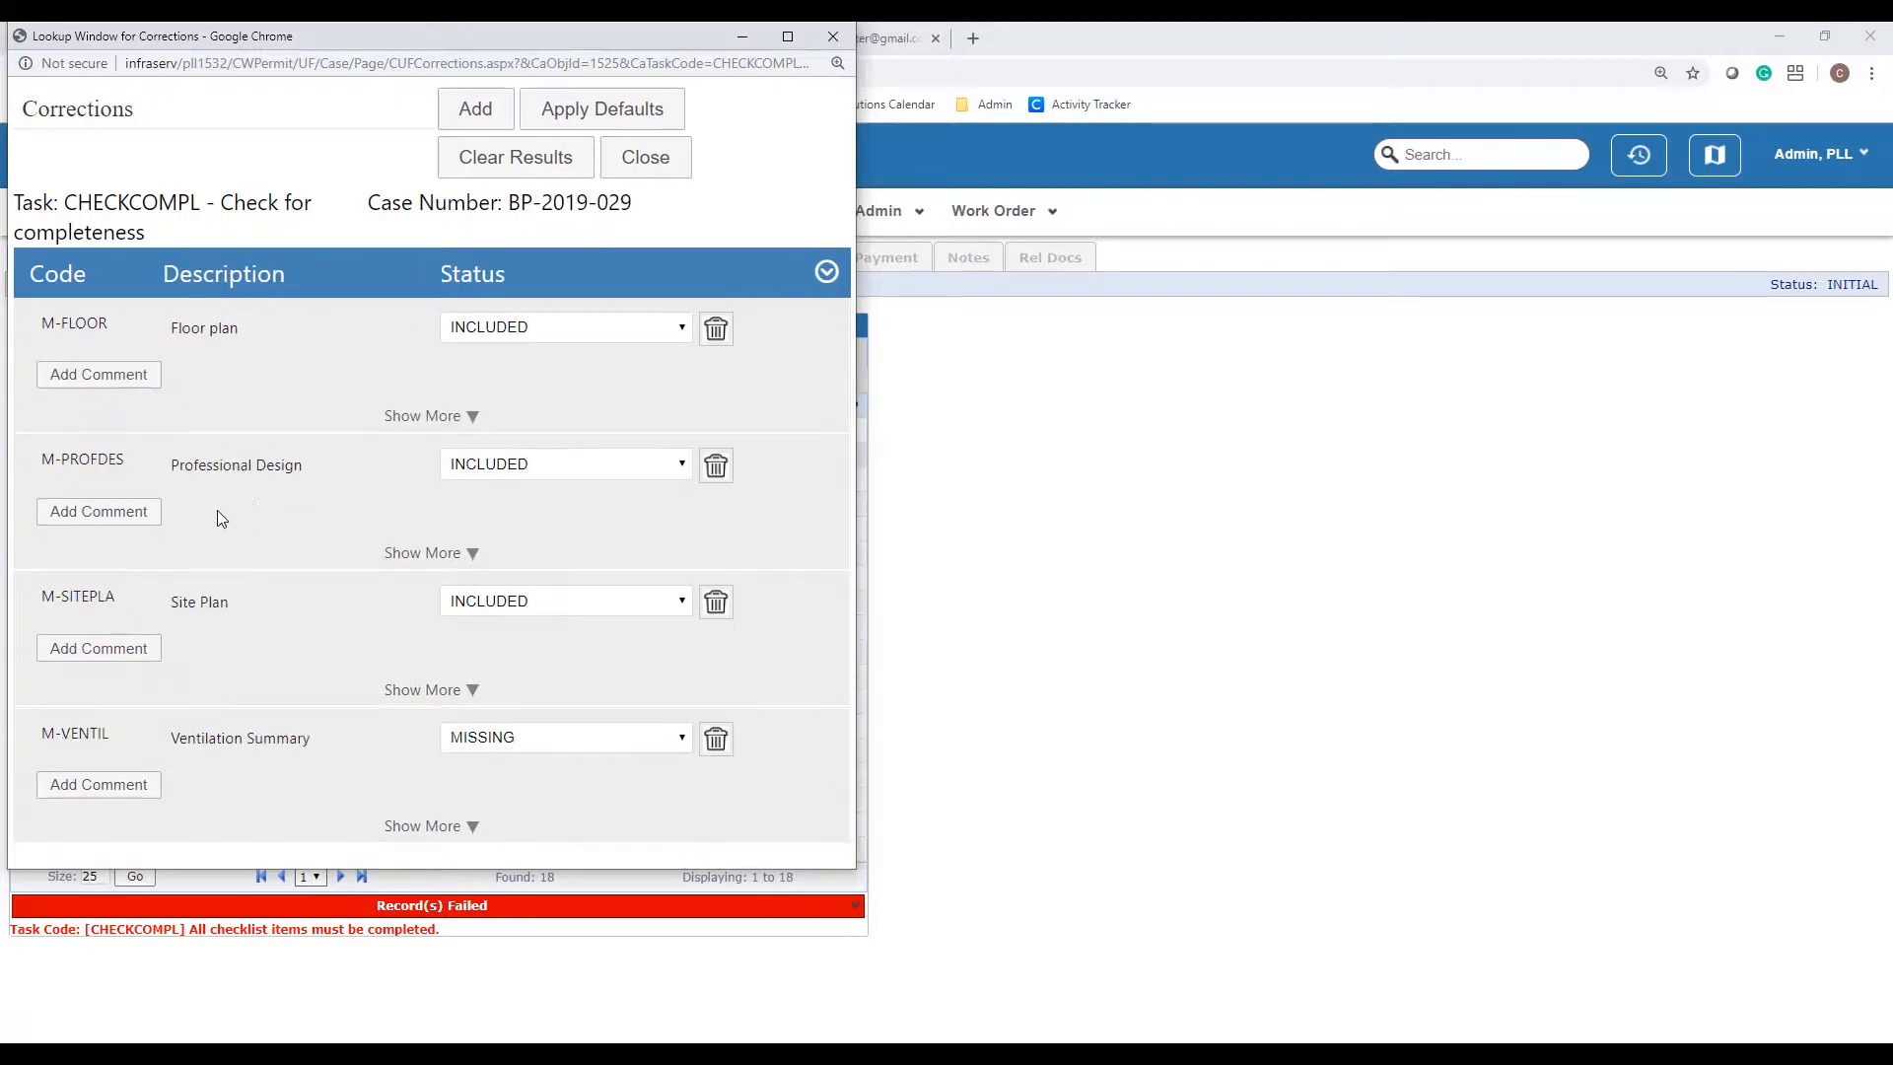
click(646, 160)
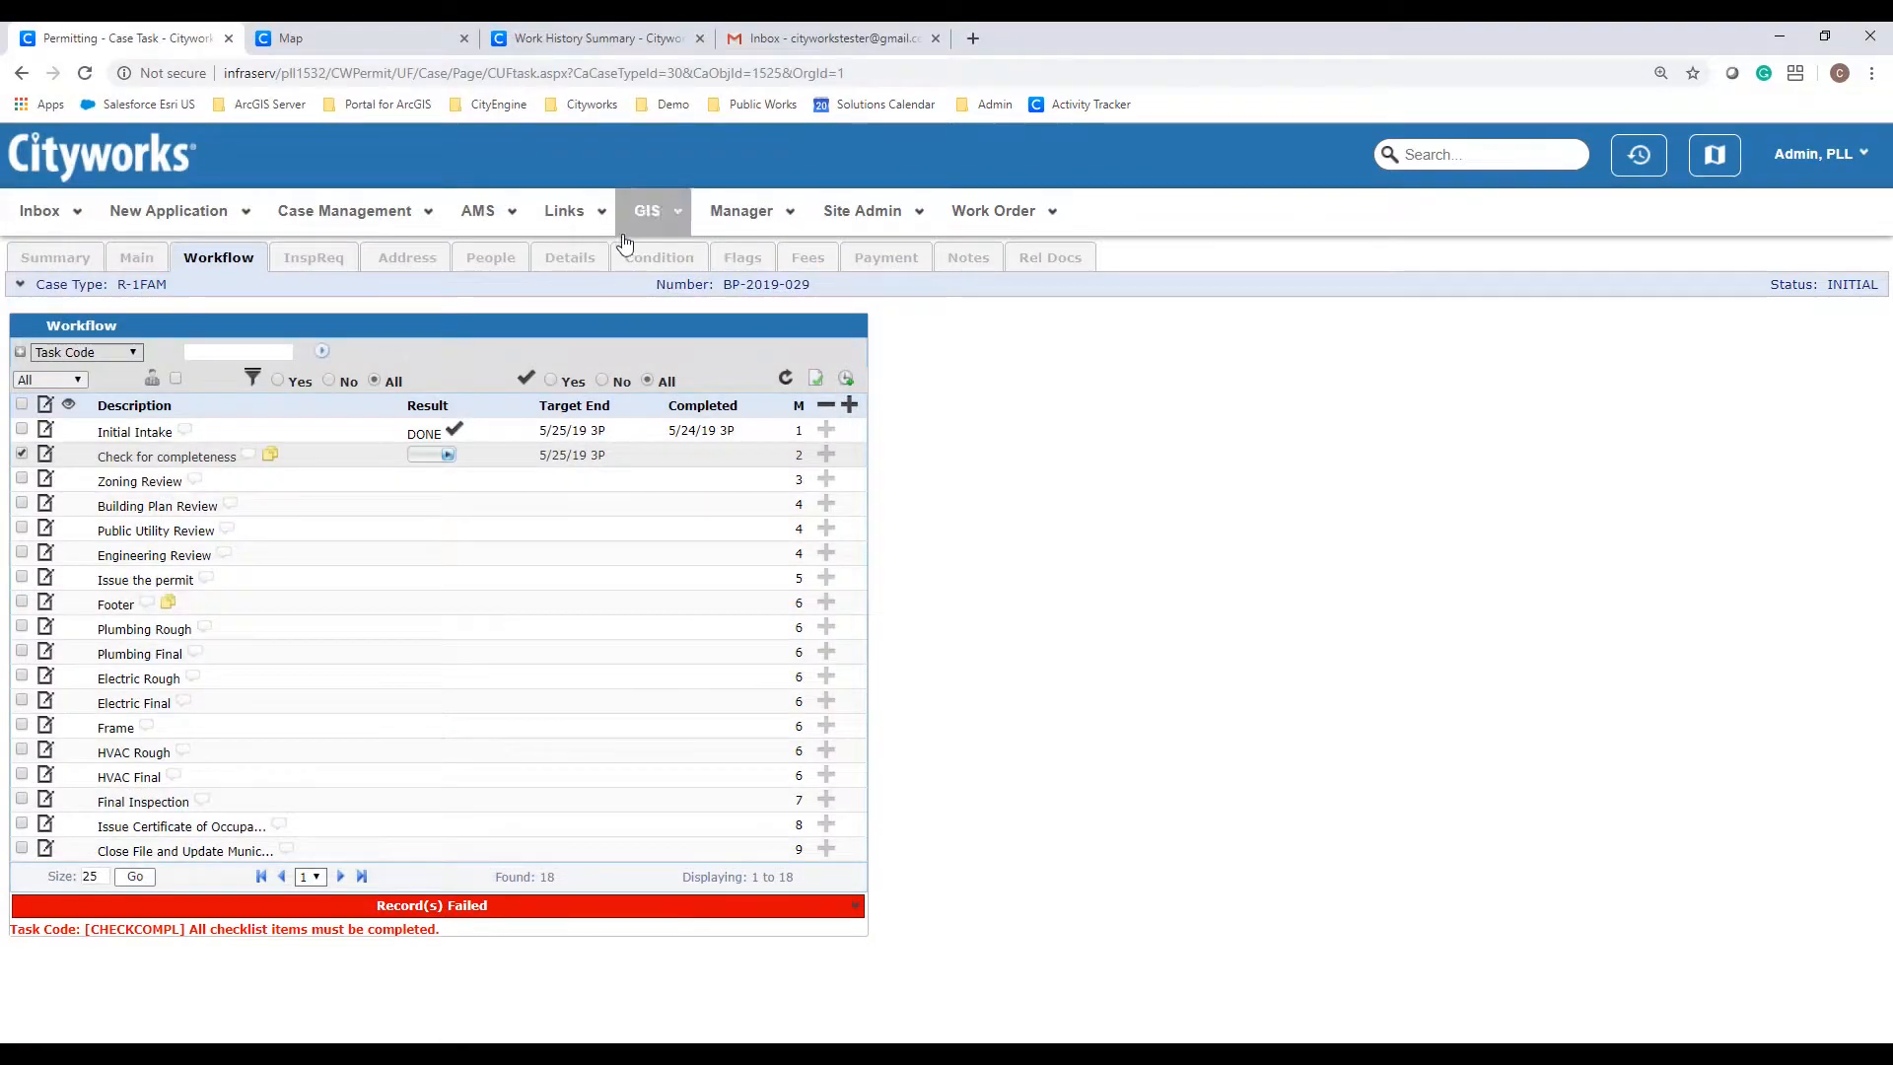
Step: Set Check for completeness to INCOMPLETE, then go to the Gmail inbox
click(450, 456)
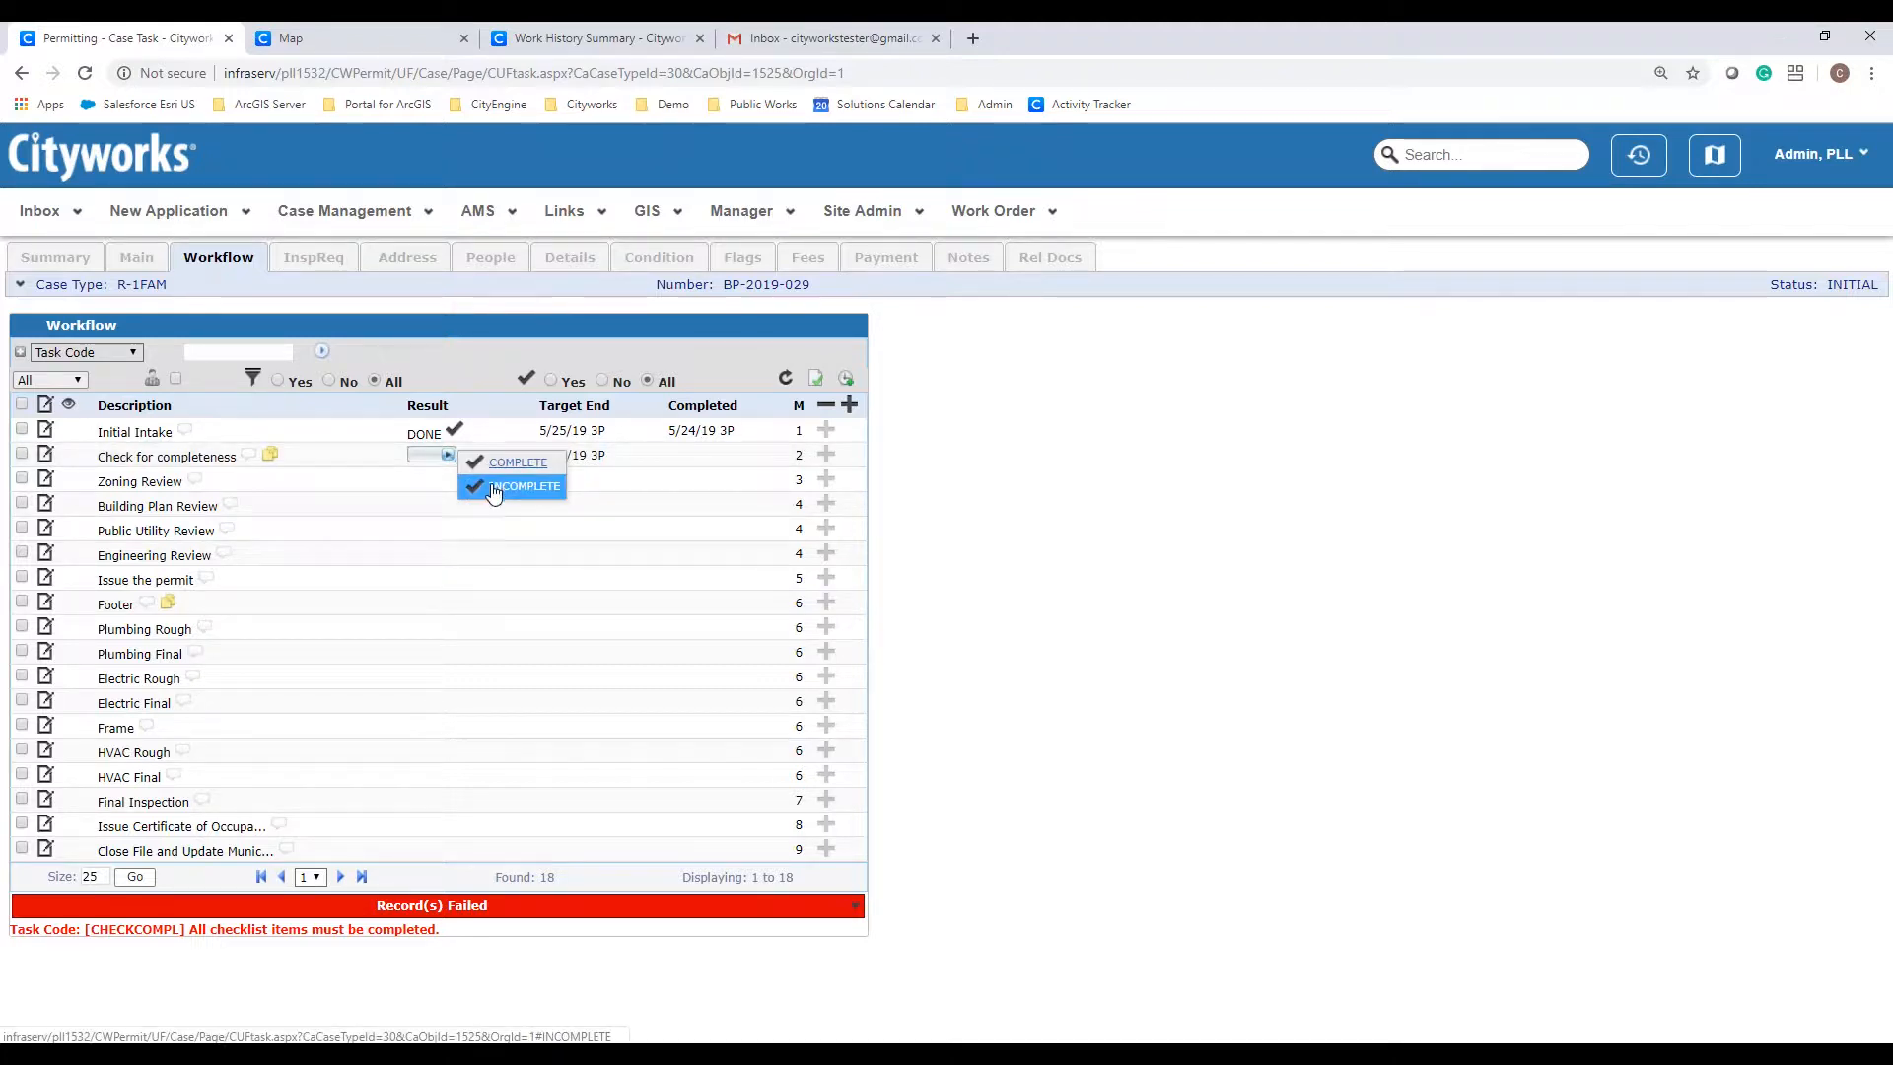
click(493, 487)
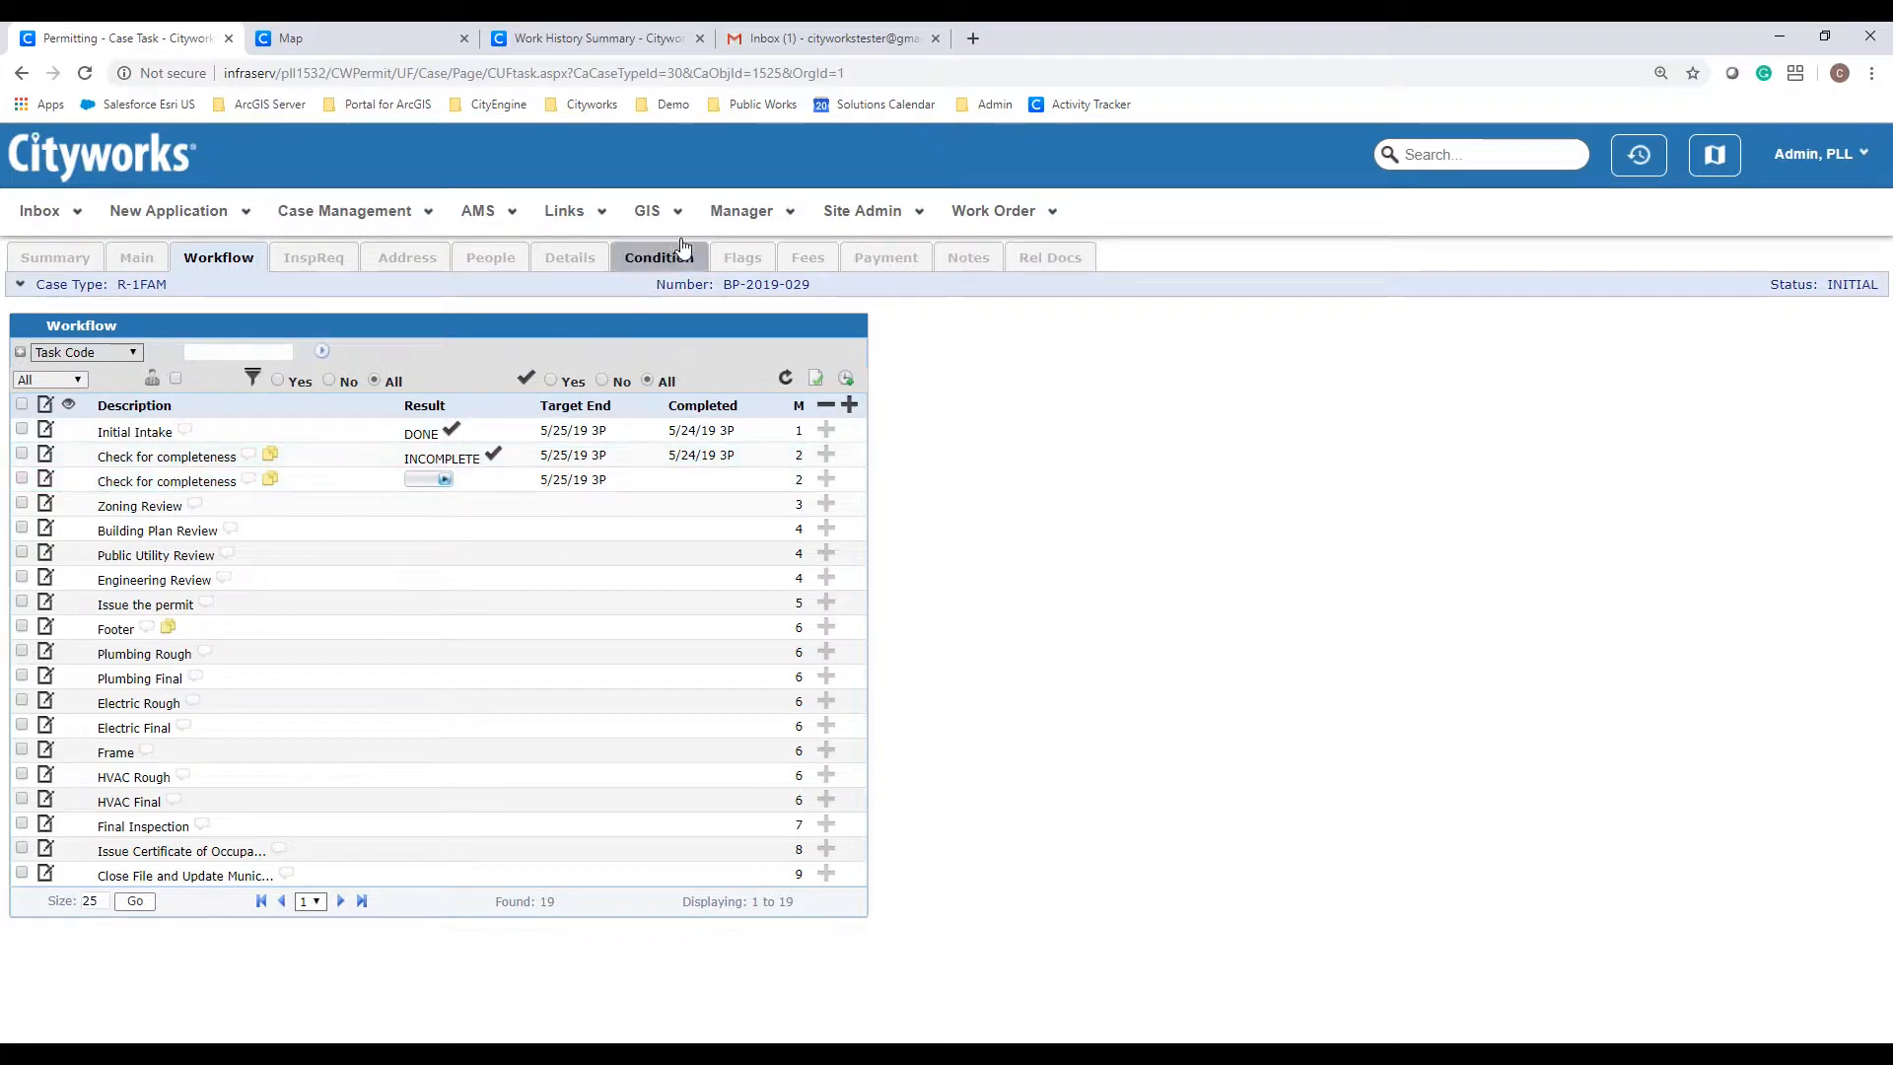
click(807, 46)
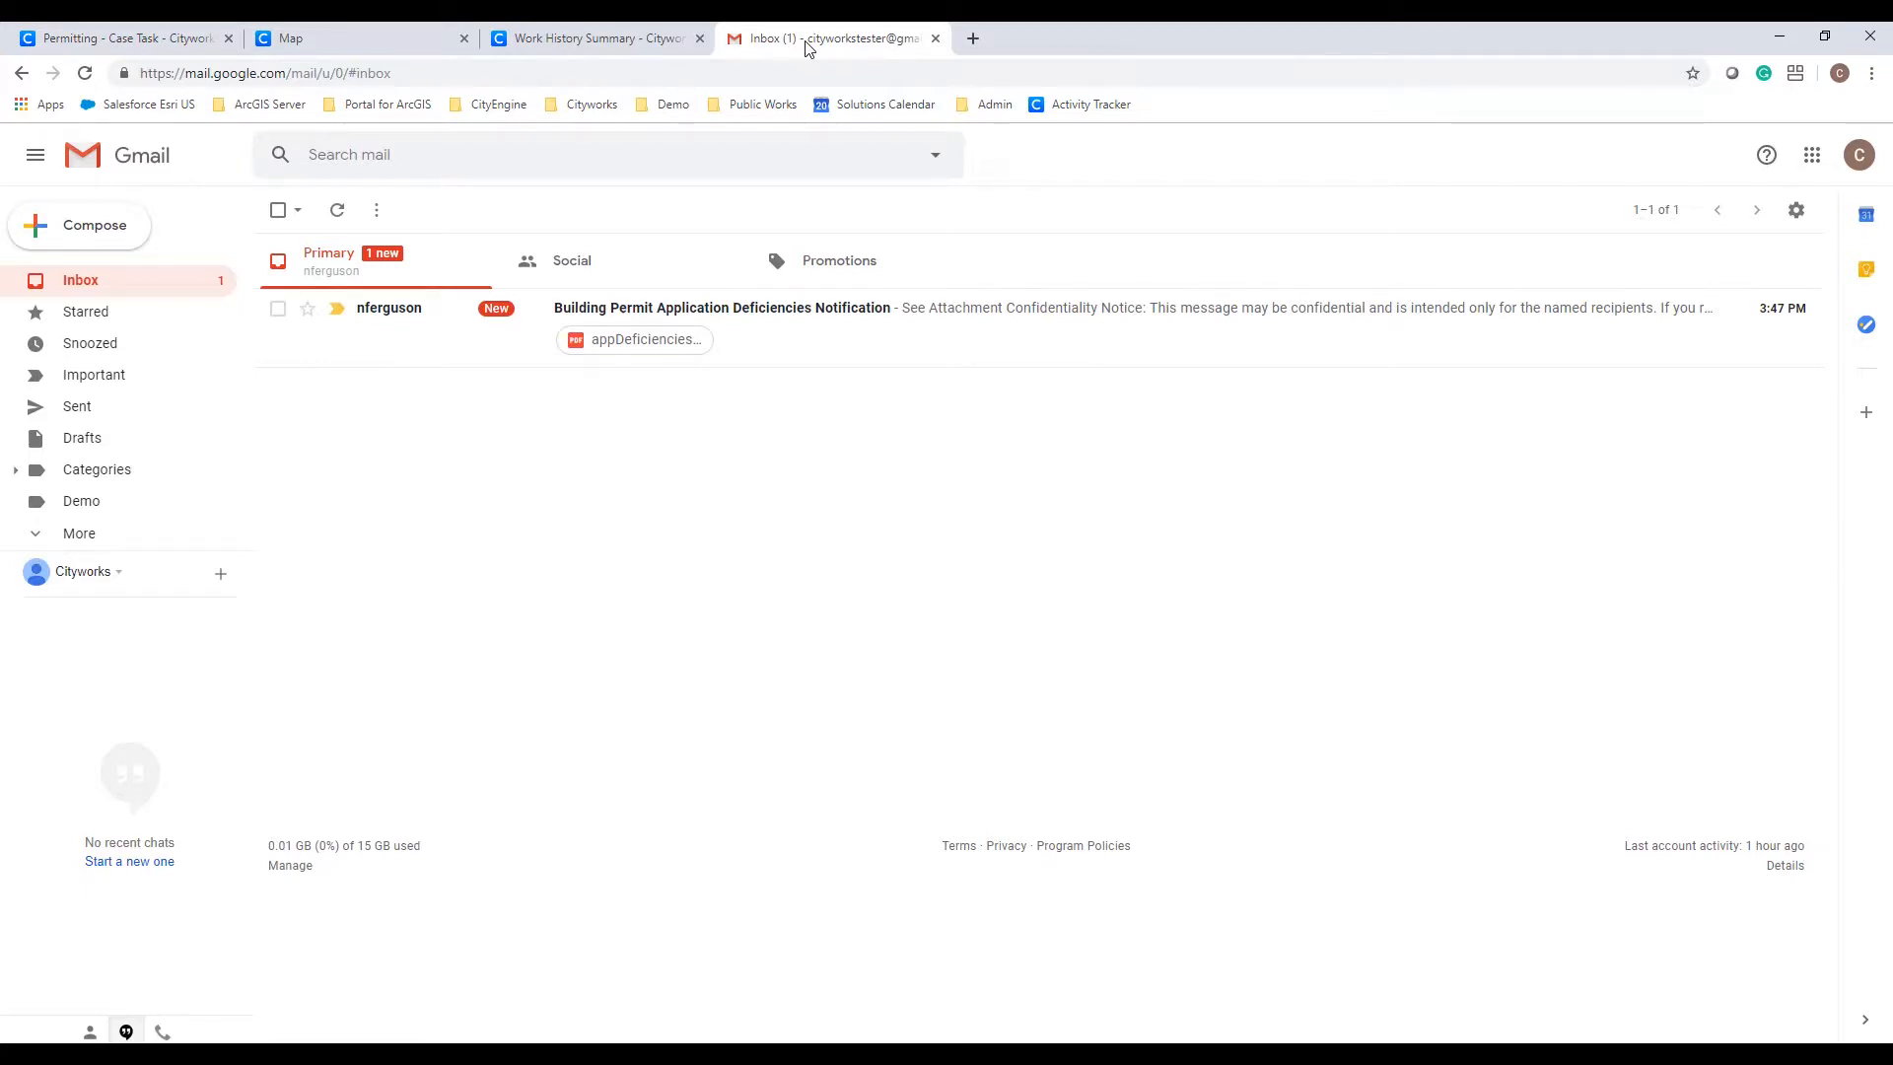
Step: Open the Deficiencies Notification email and preview its appDeficienciesEmail PDF letter
click(783, 333)
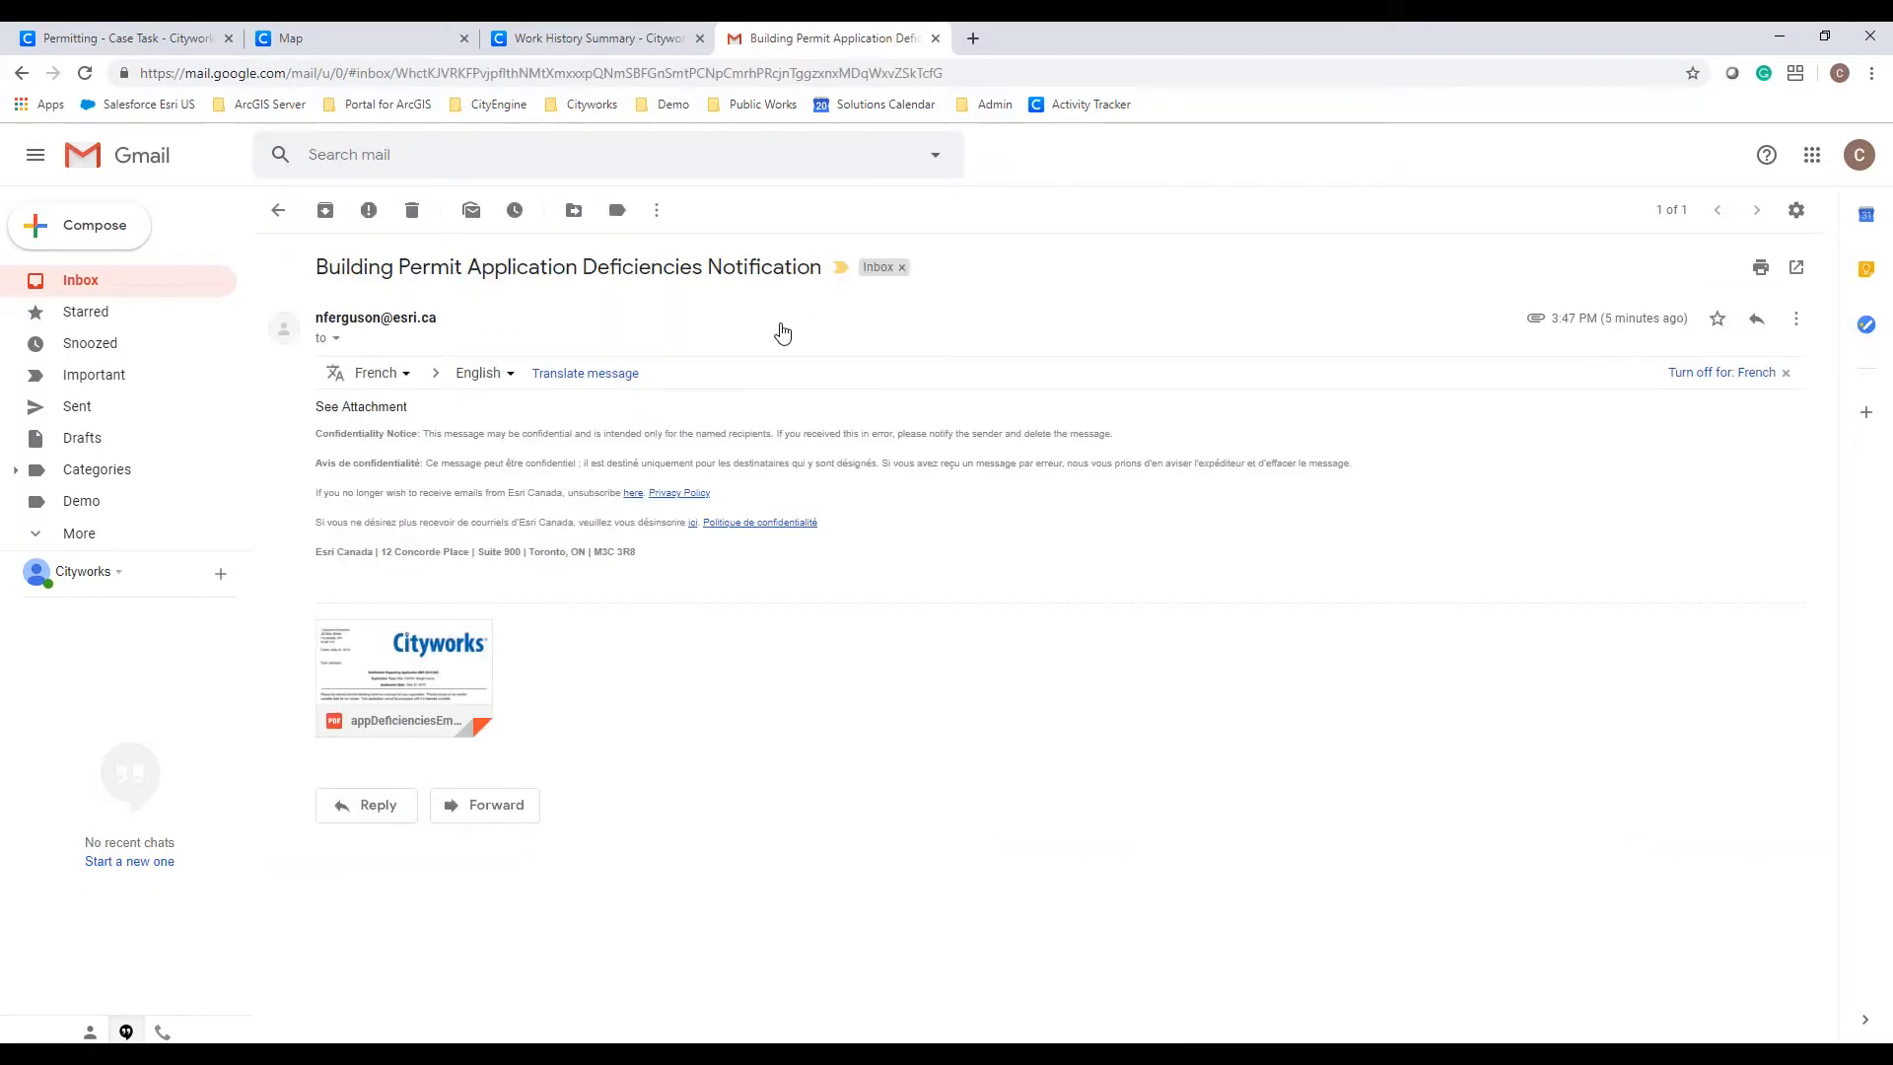
click(451, 643)
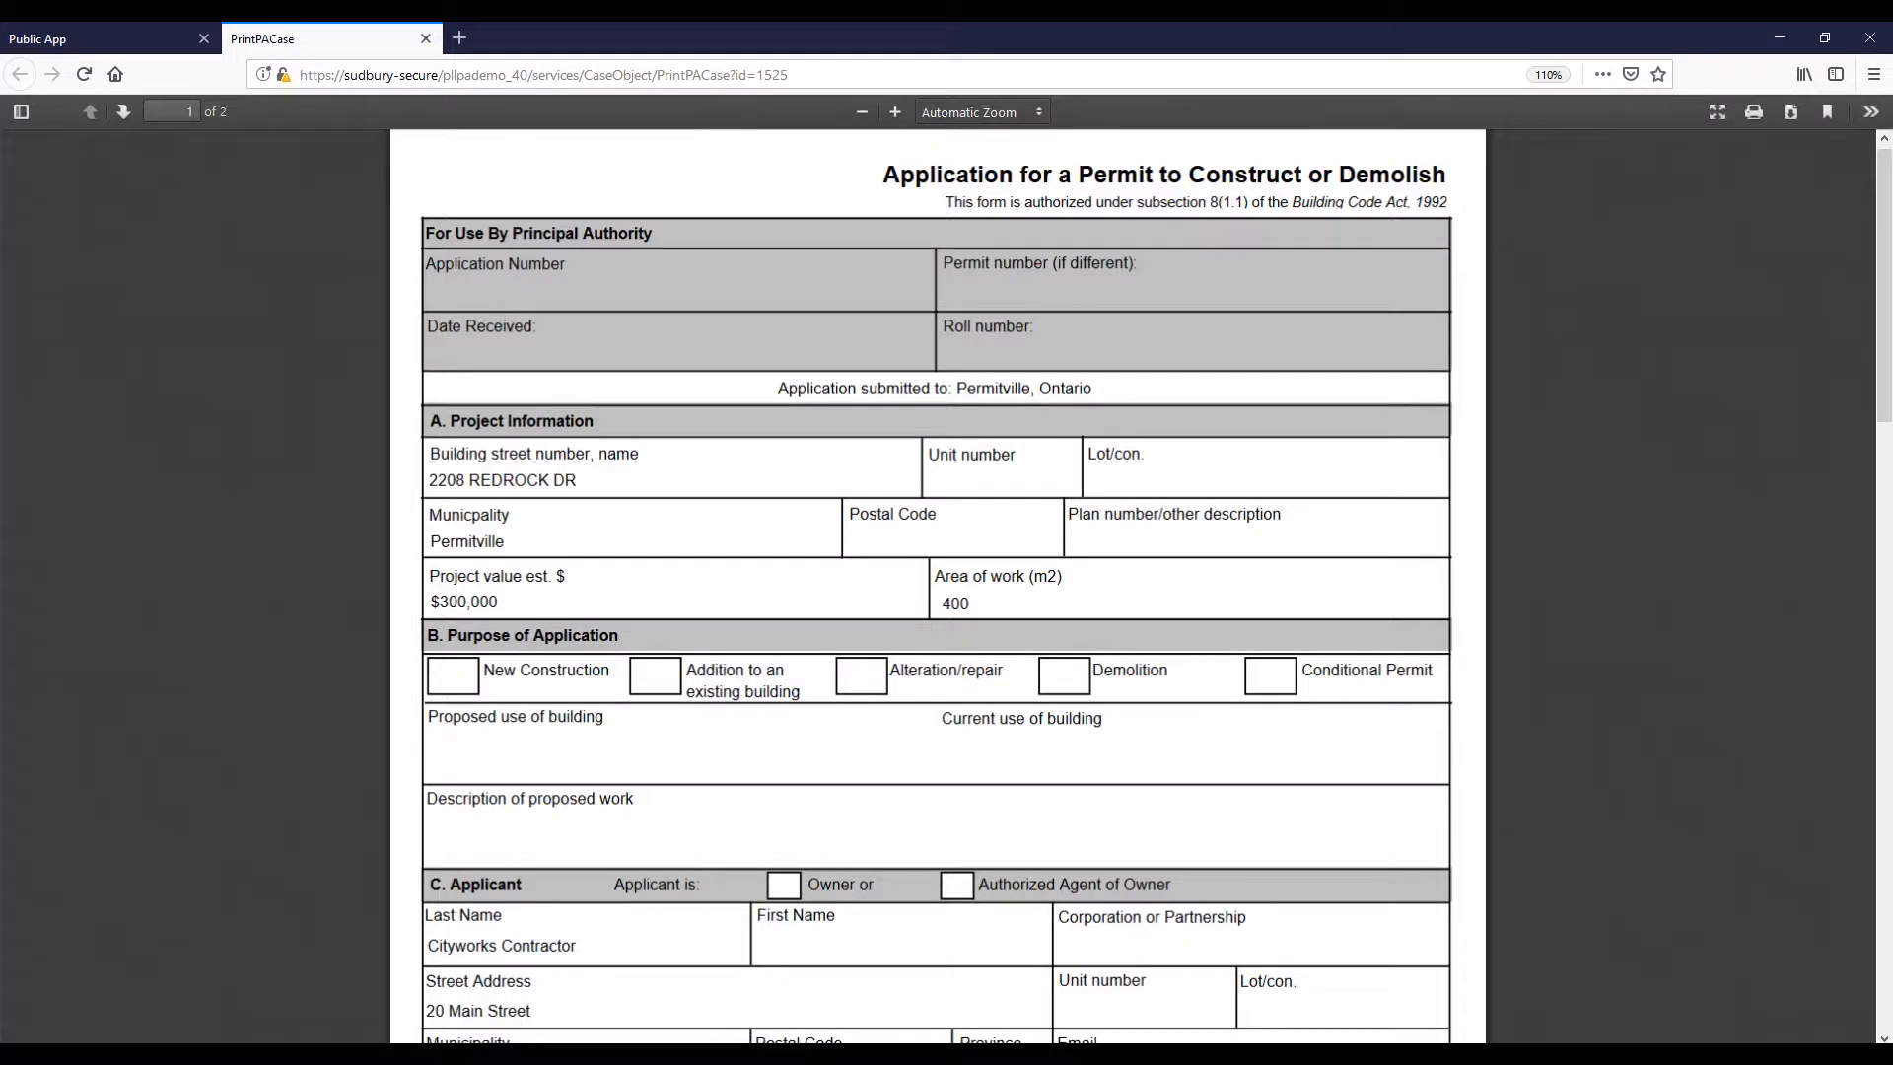
Step: Upload ventilationsystem.png to BP-2019-029 in the Public App, then return to the case workflow
click(426, 39)
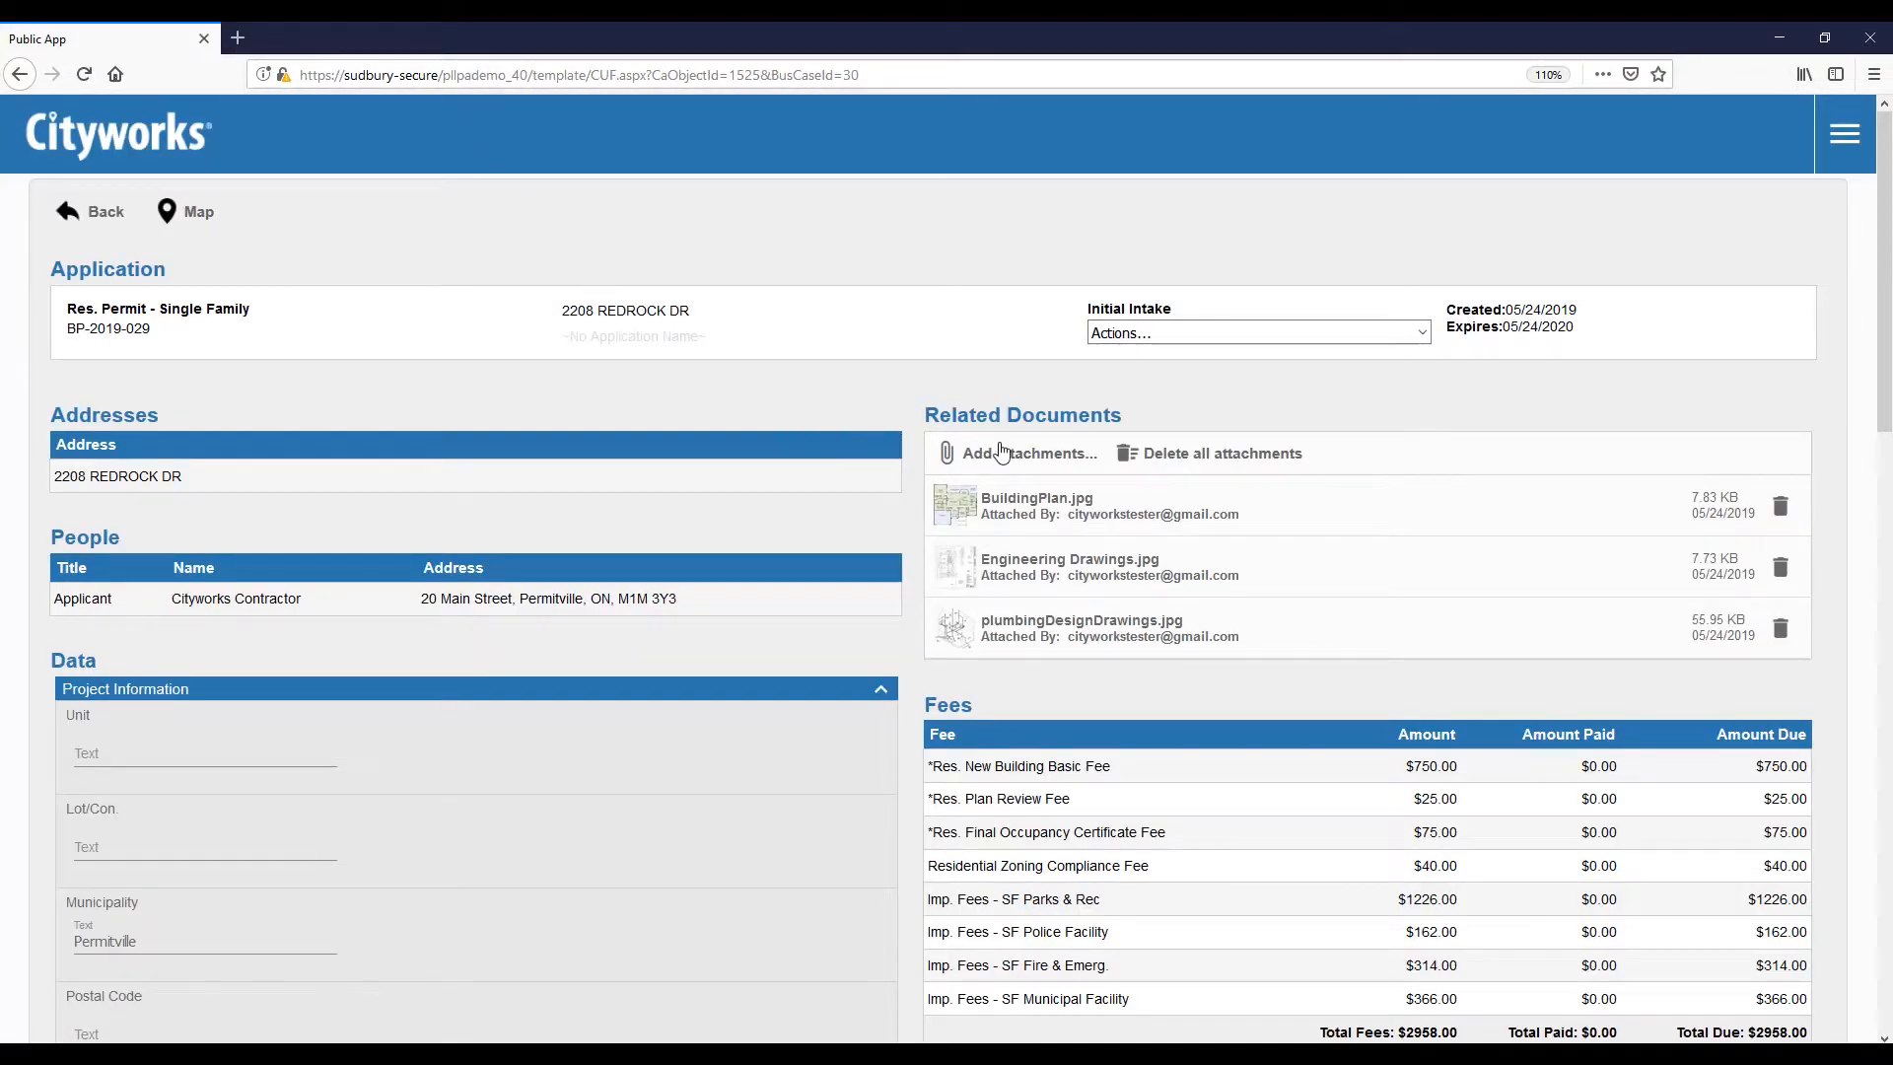
click(1005, 461)
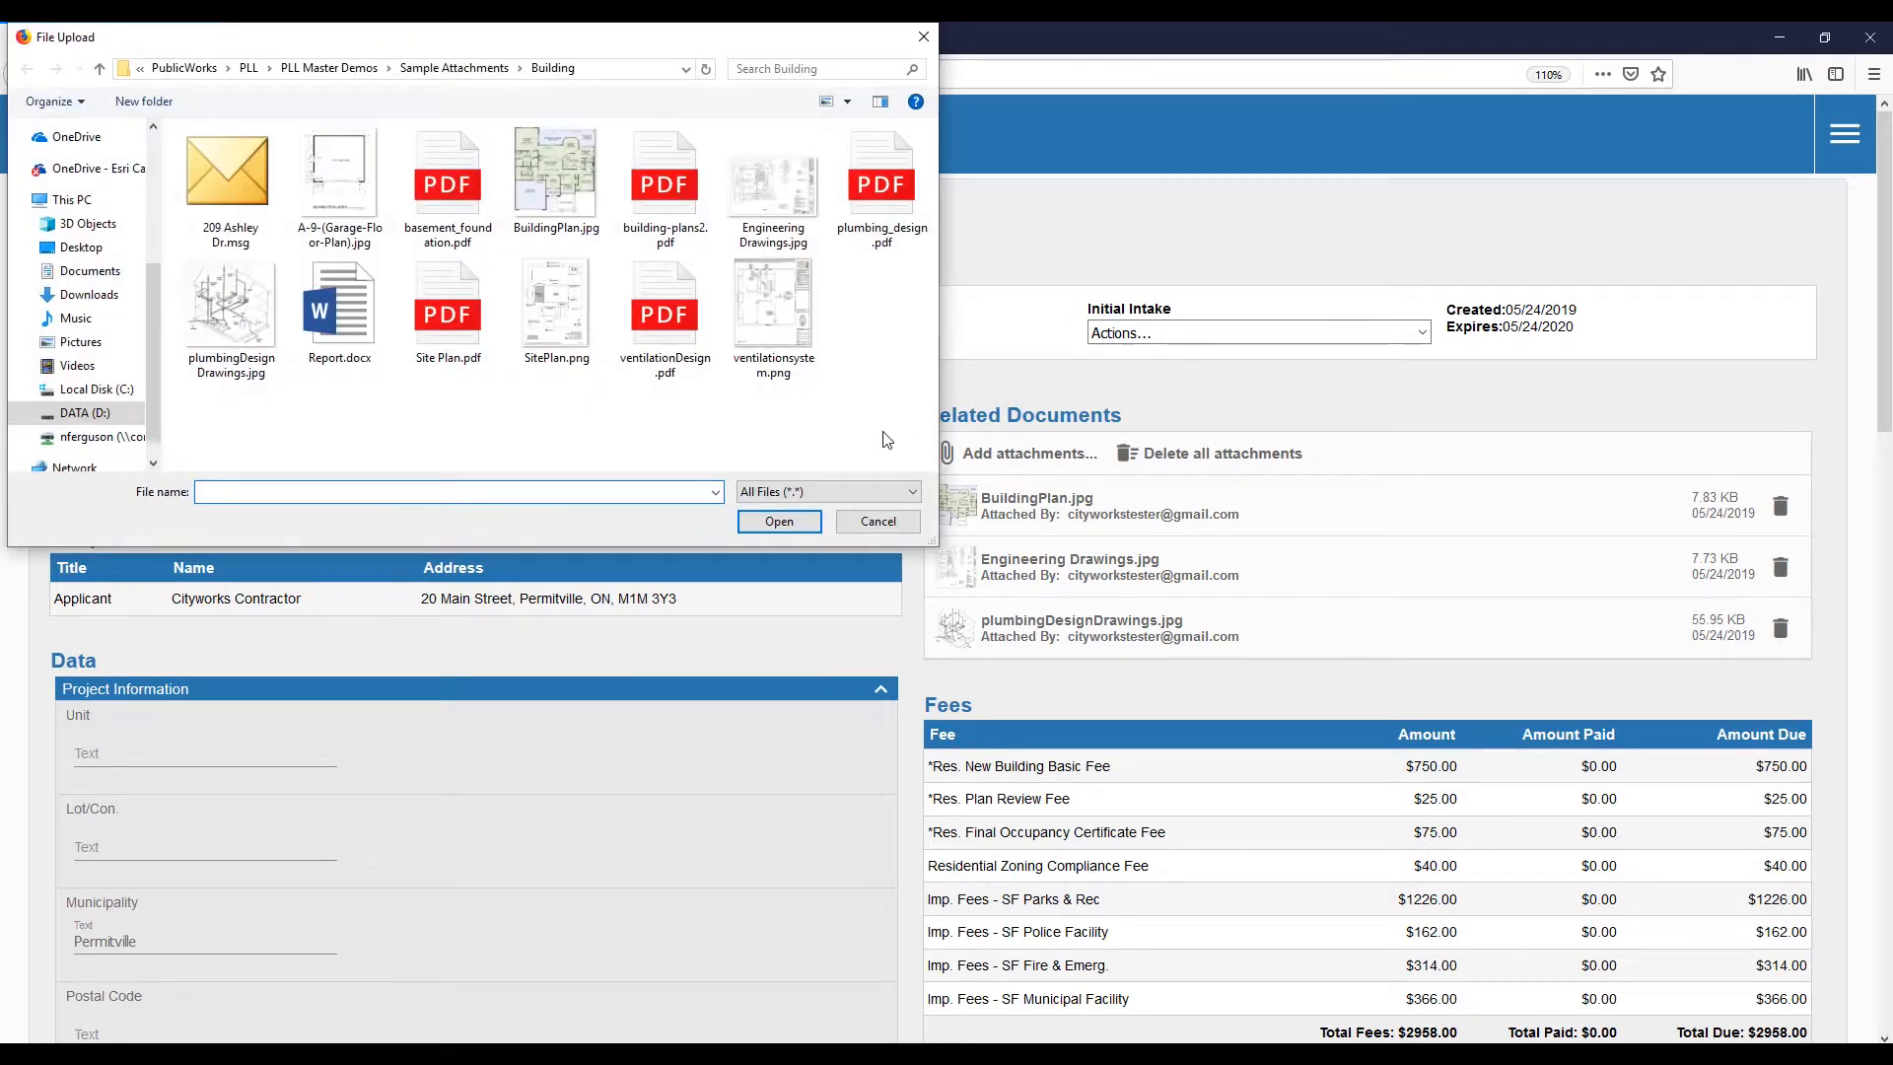
click(774, 318)
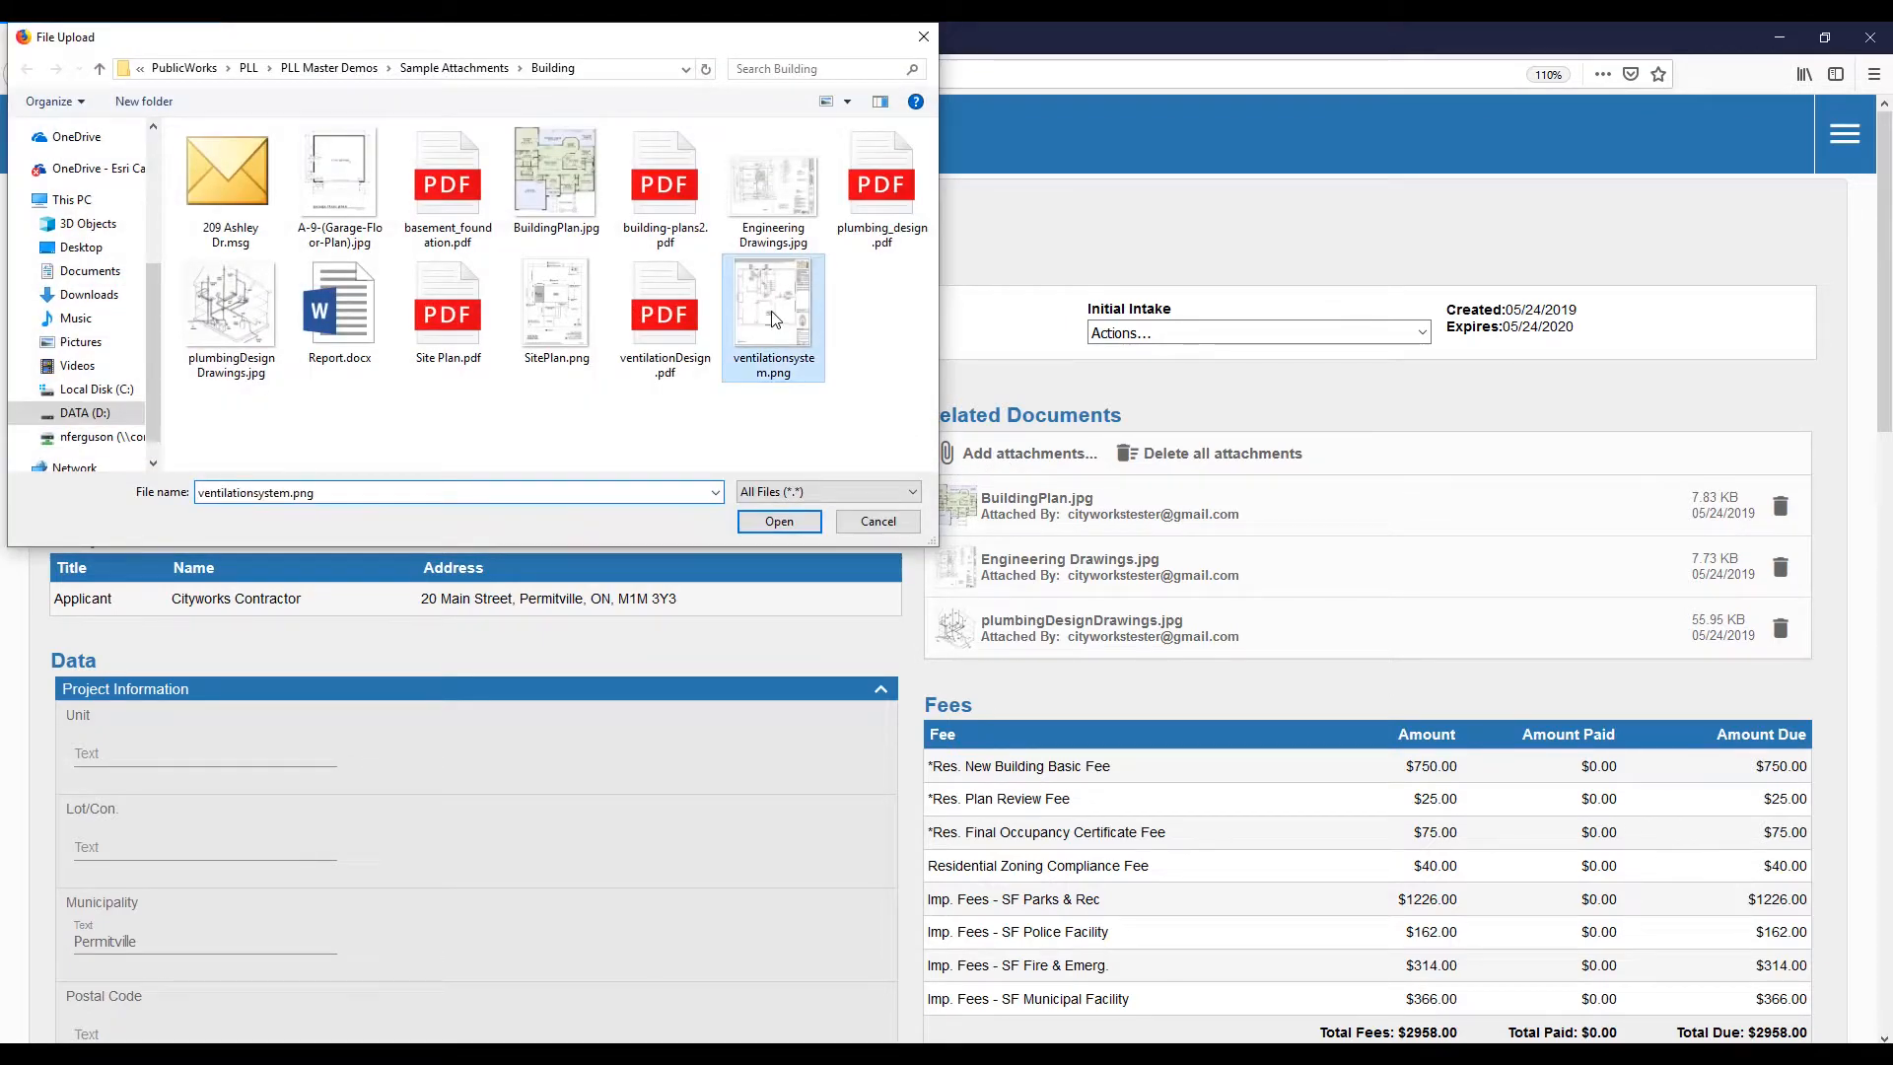
click(779, 522)
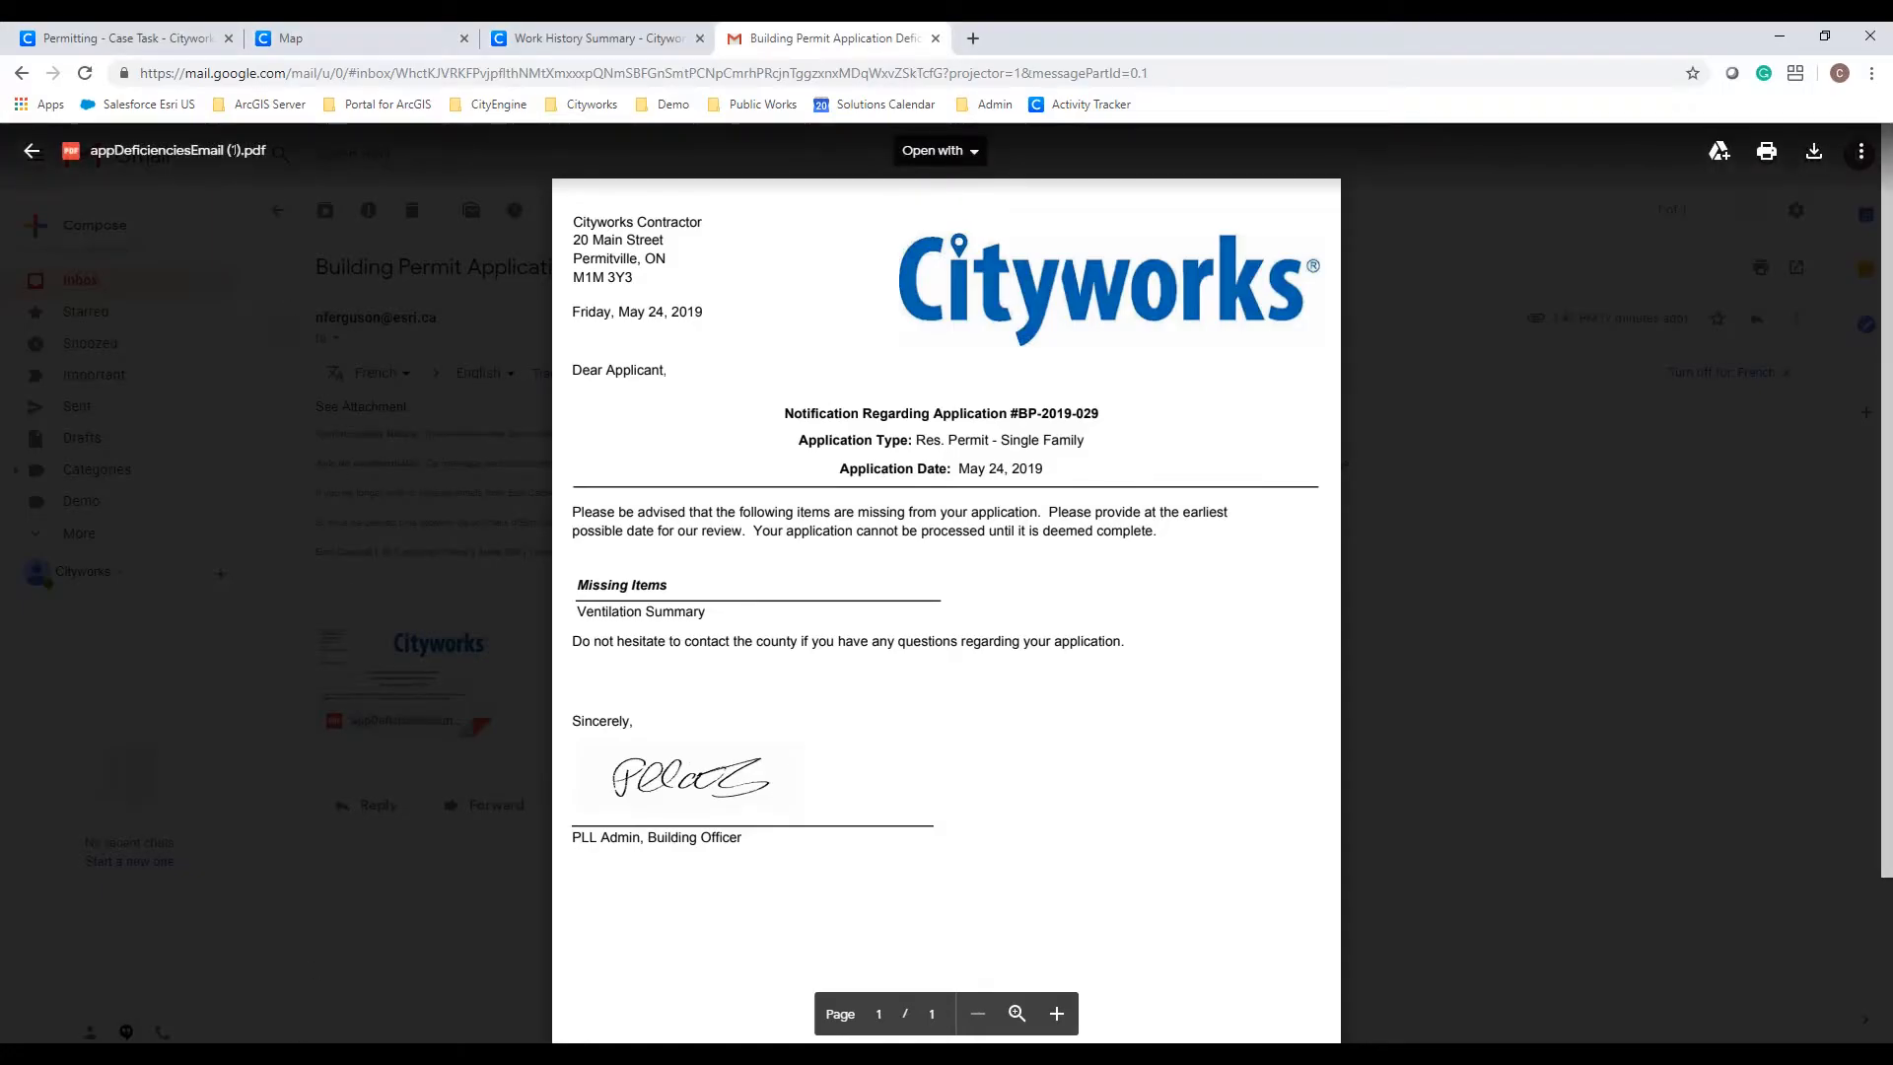
click(177, 32)
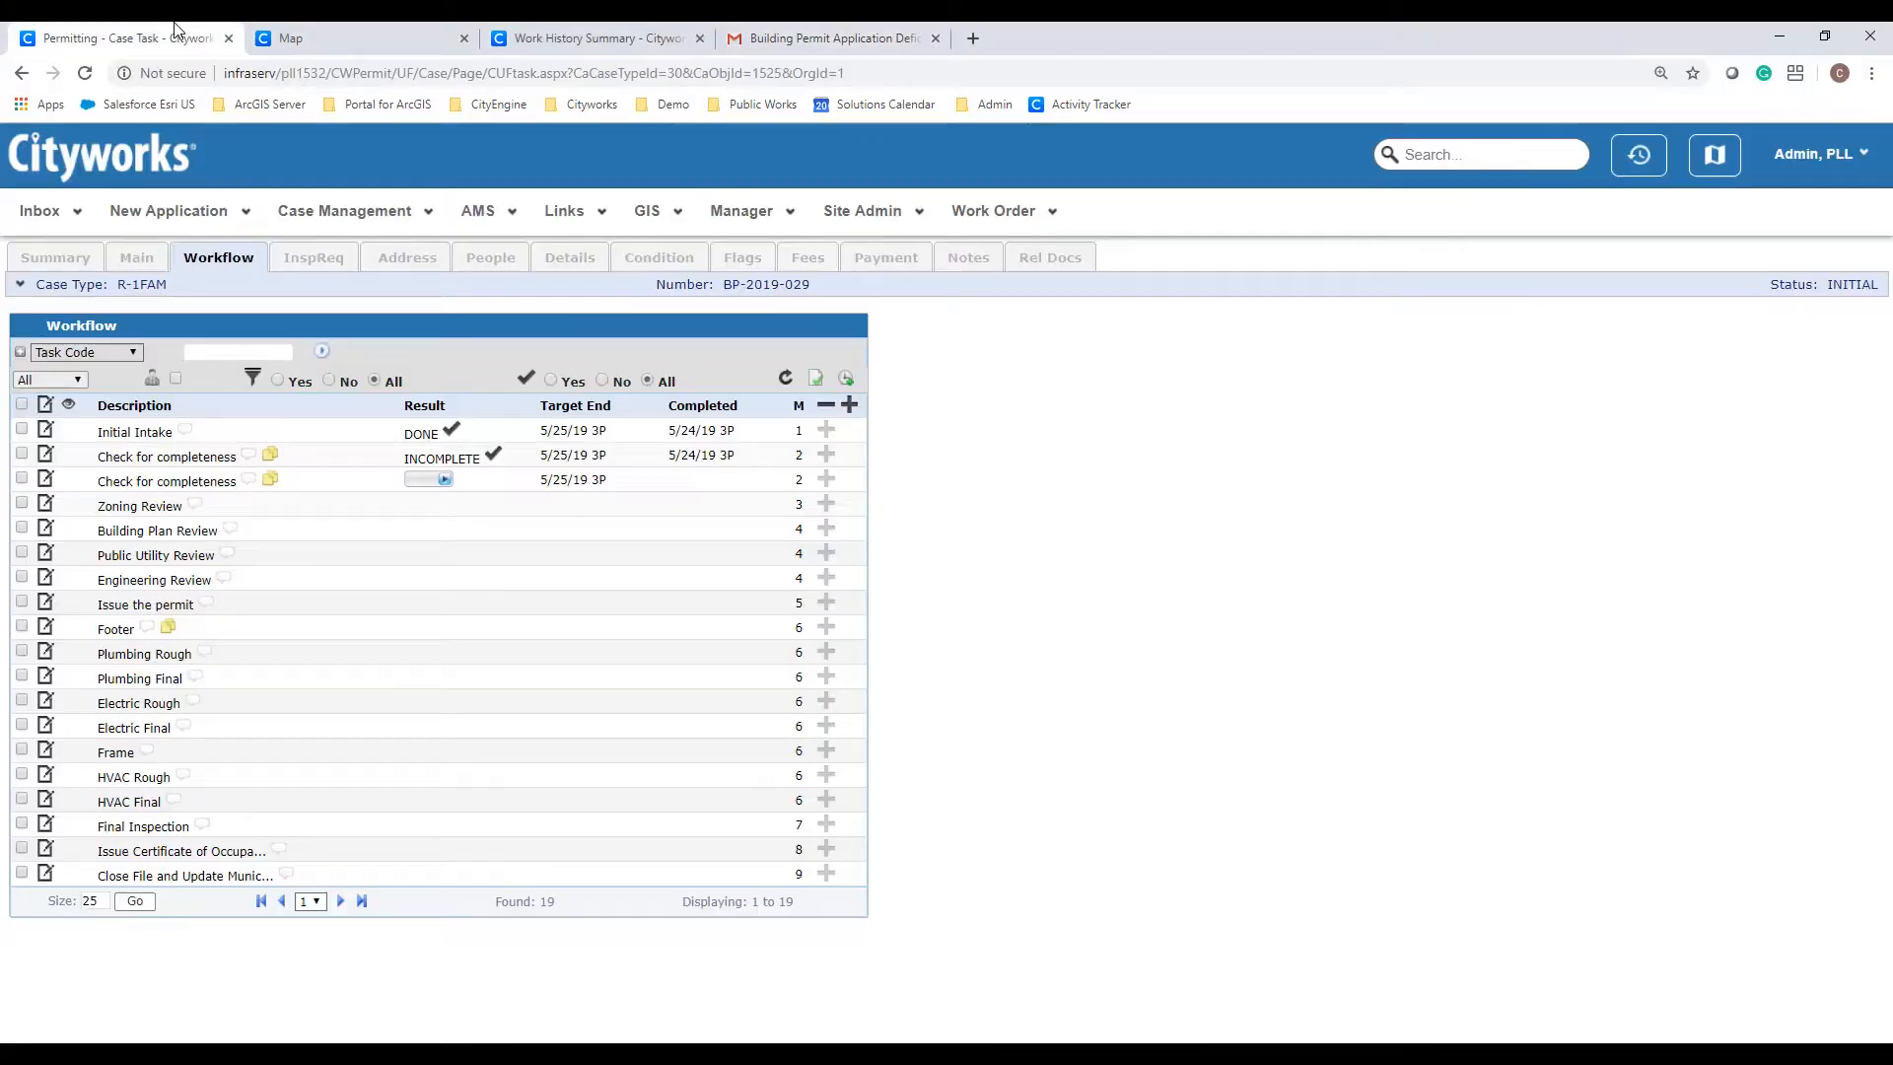
Step: Check the related documents, then set Ventilation Summary to INCLUDED on the correction checklist
click(1067, 275)
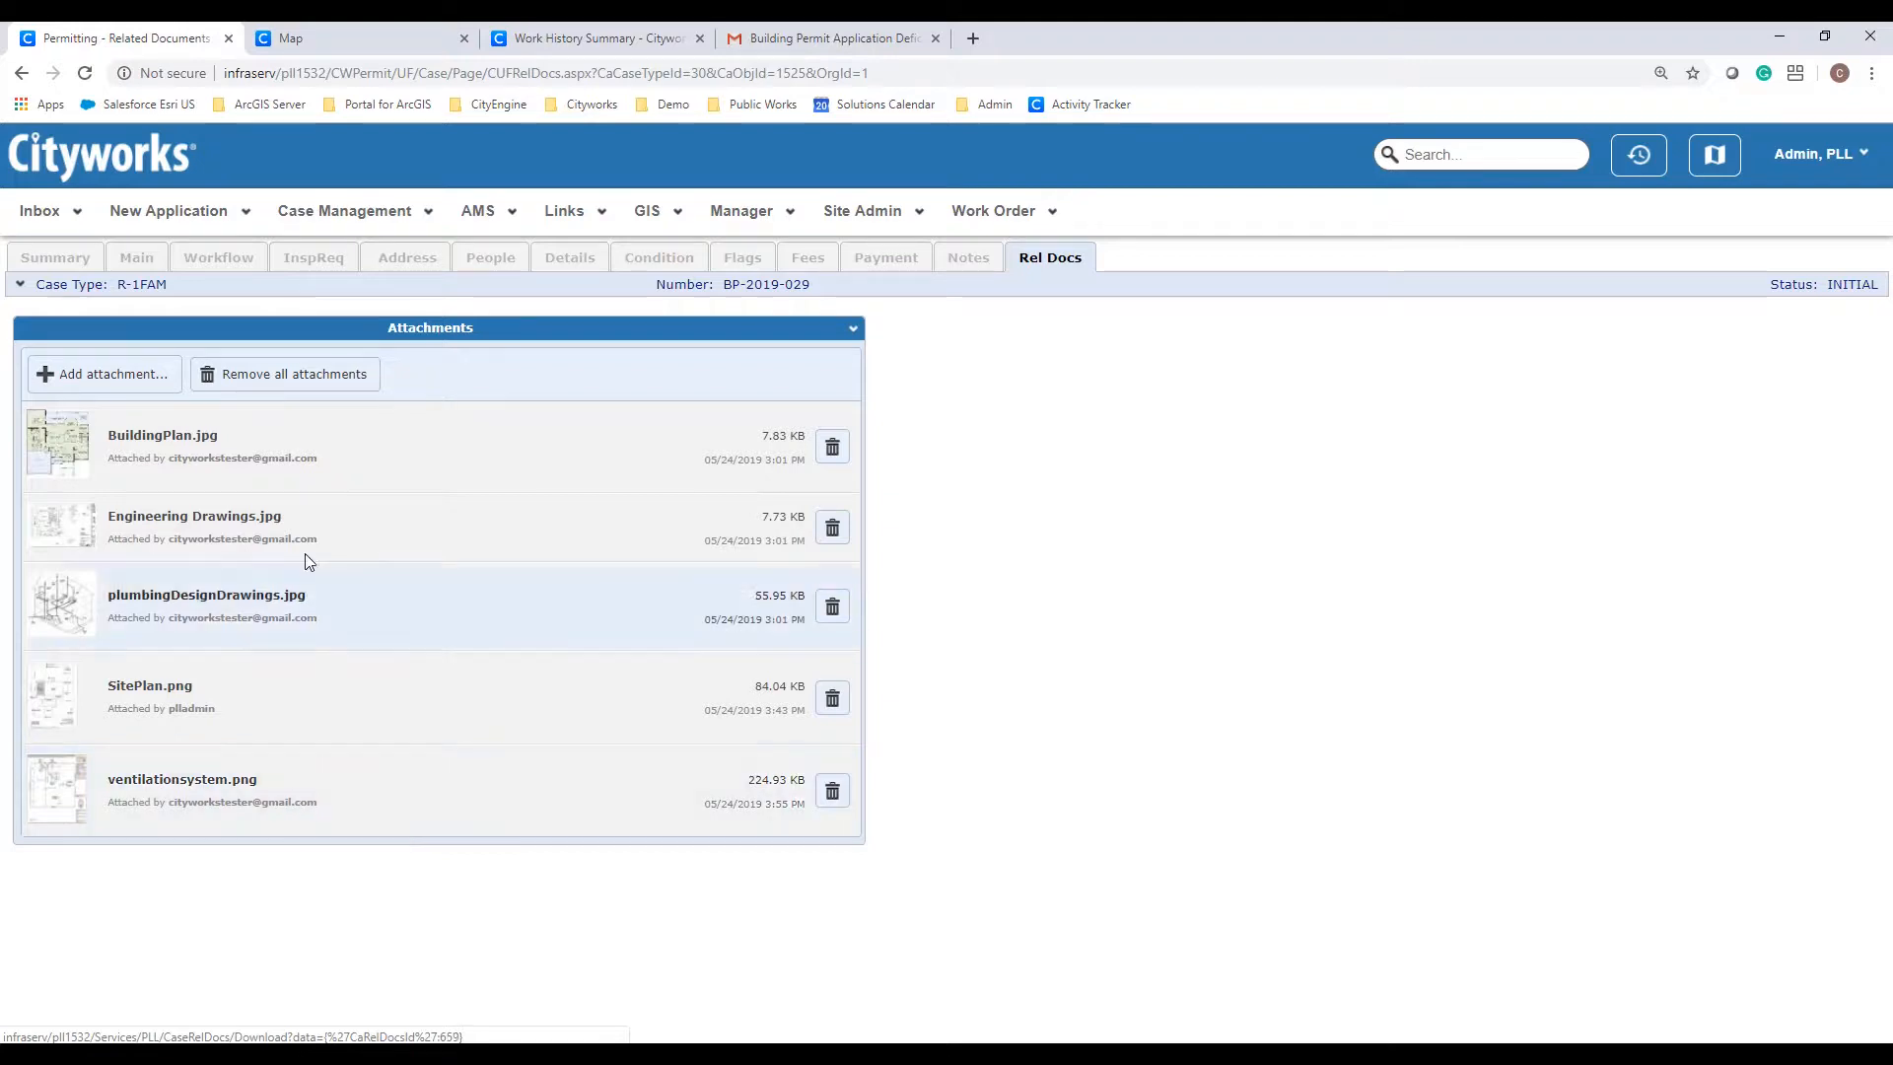
click(239, 260)
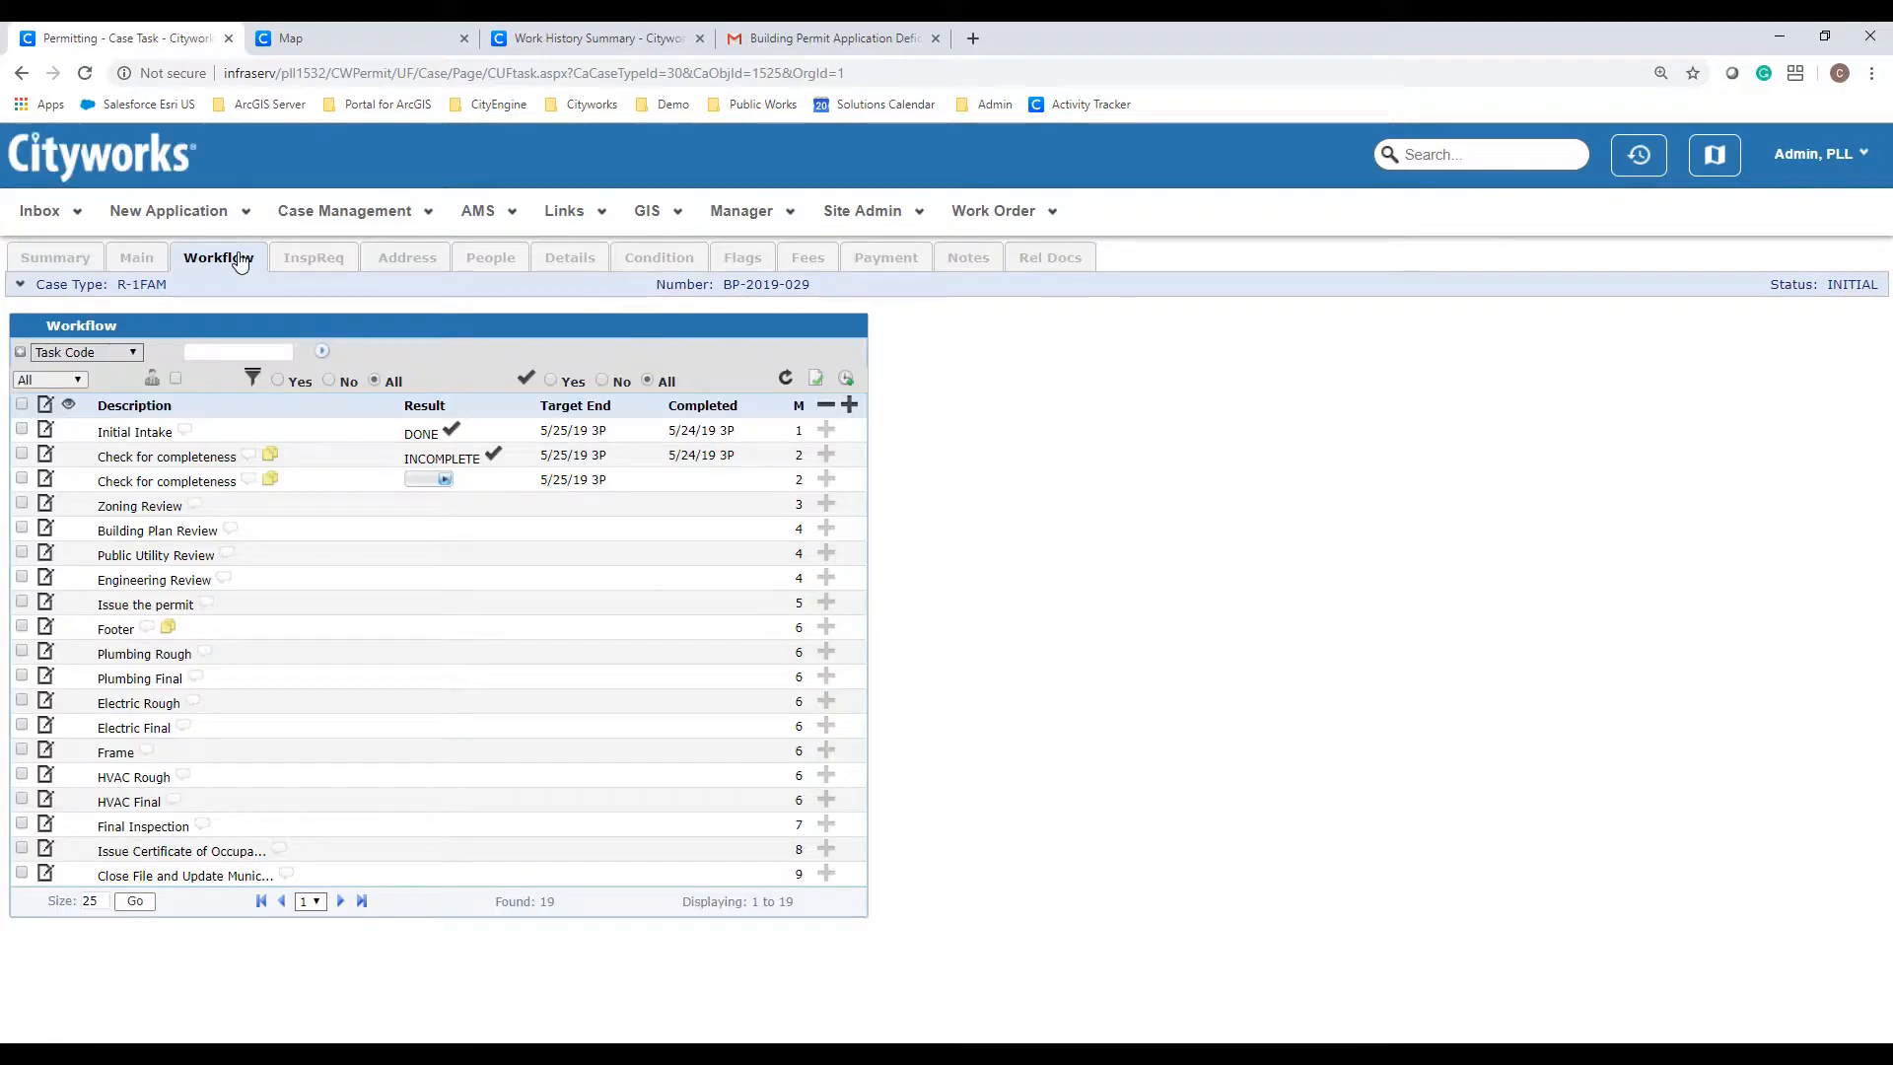
click(273, 477)
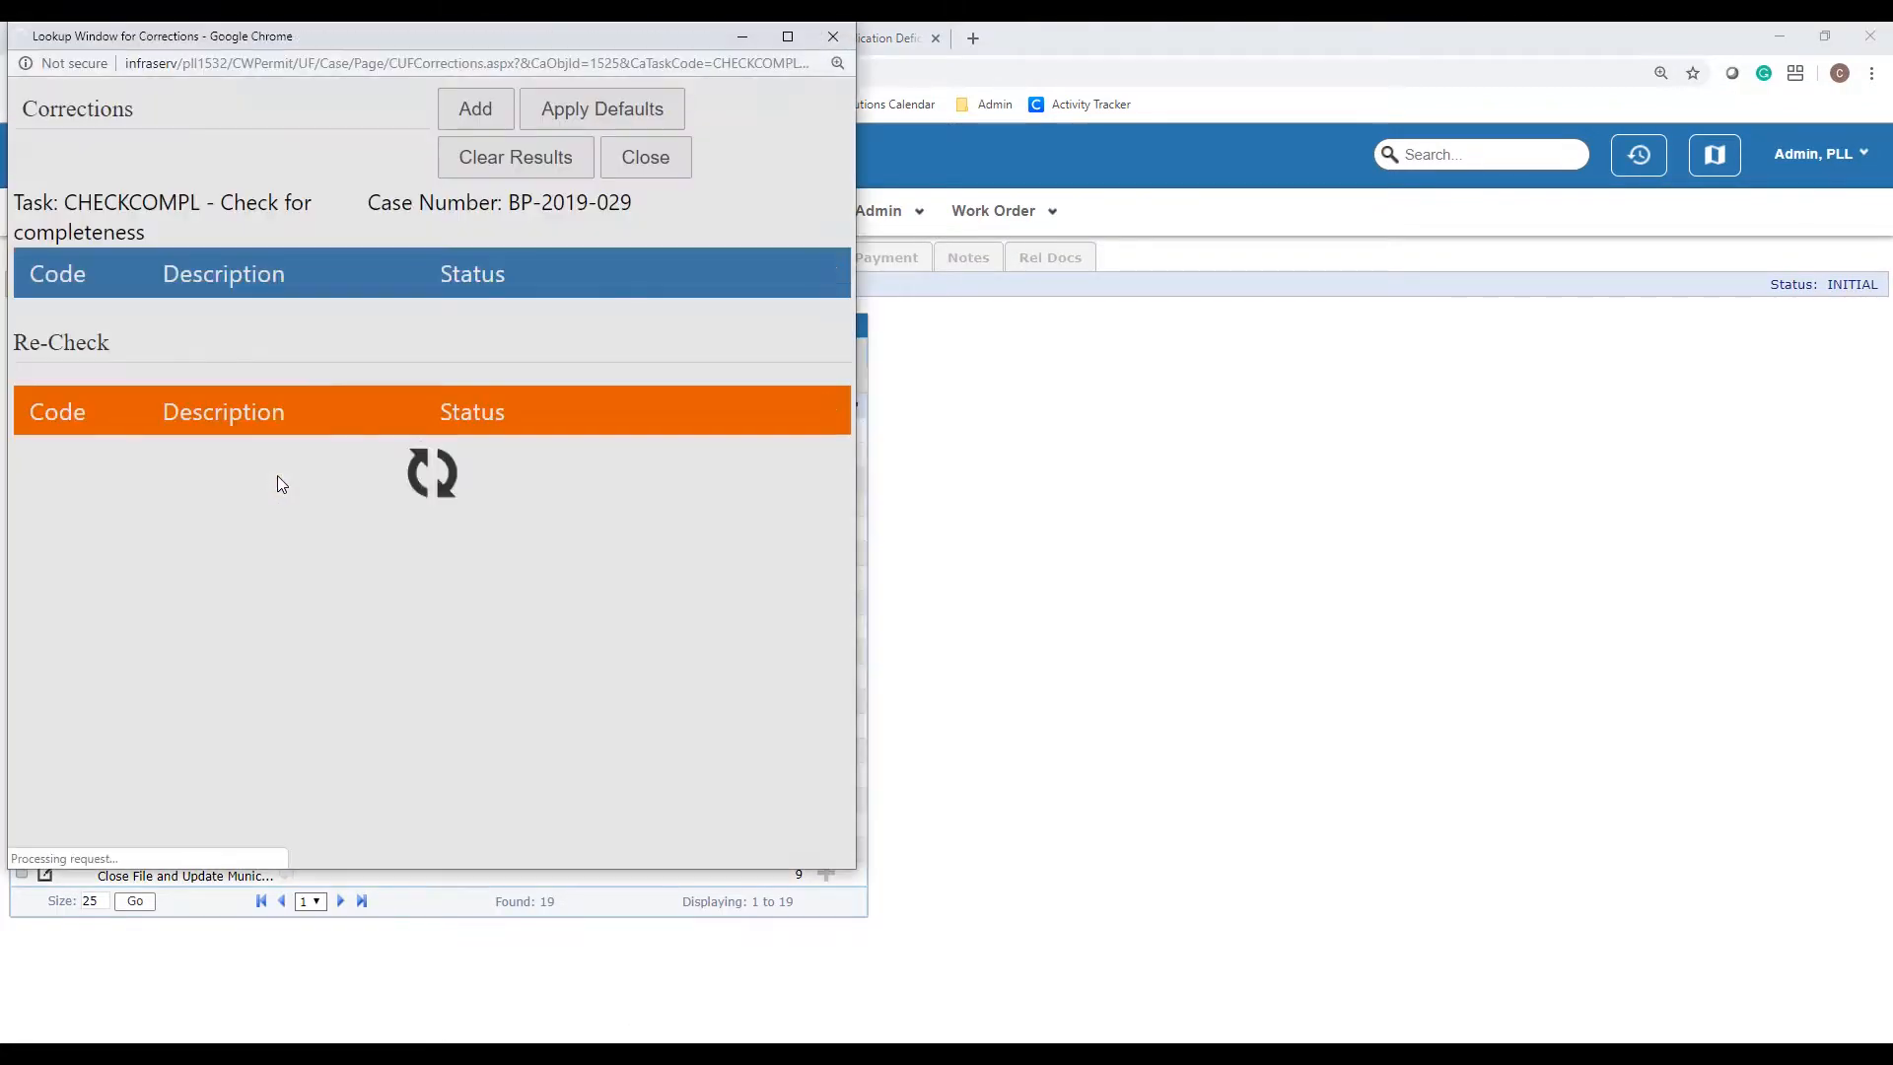
click(483, 739)
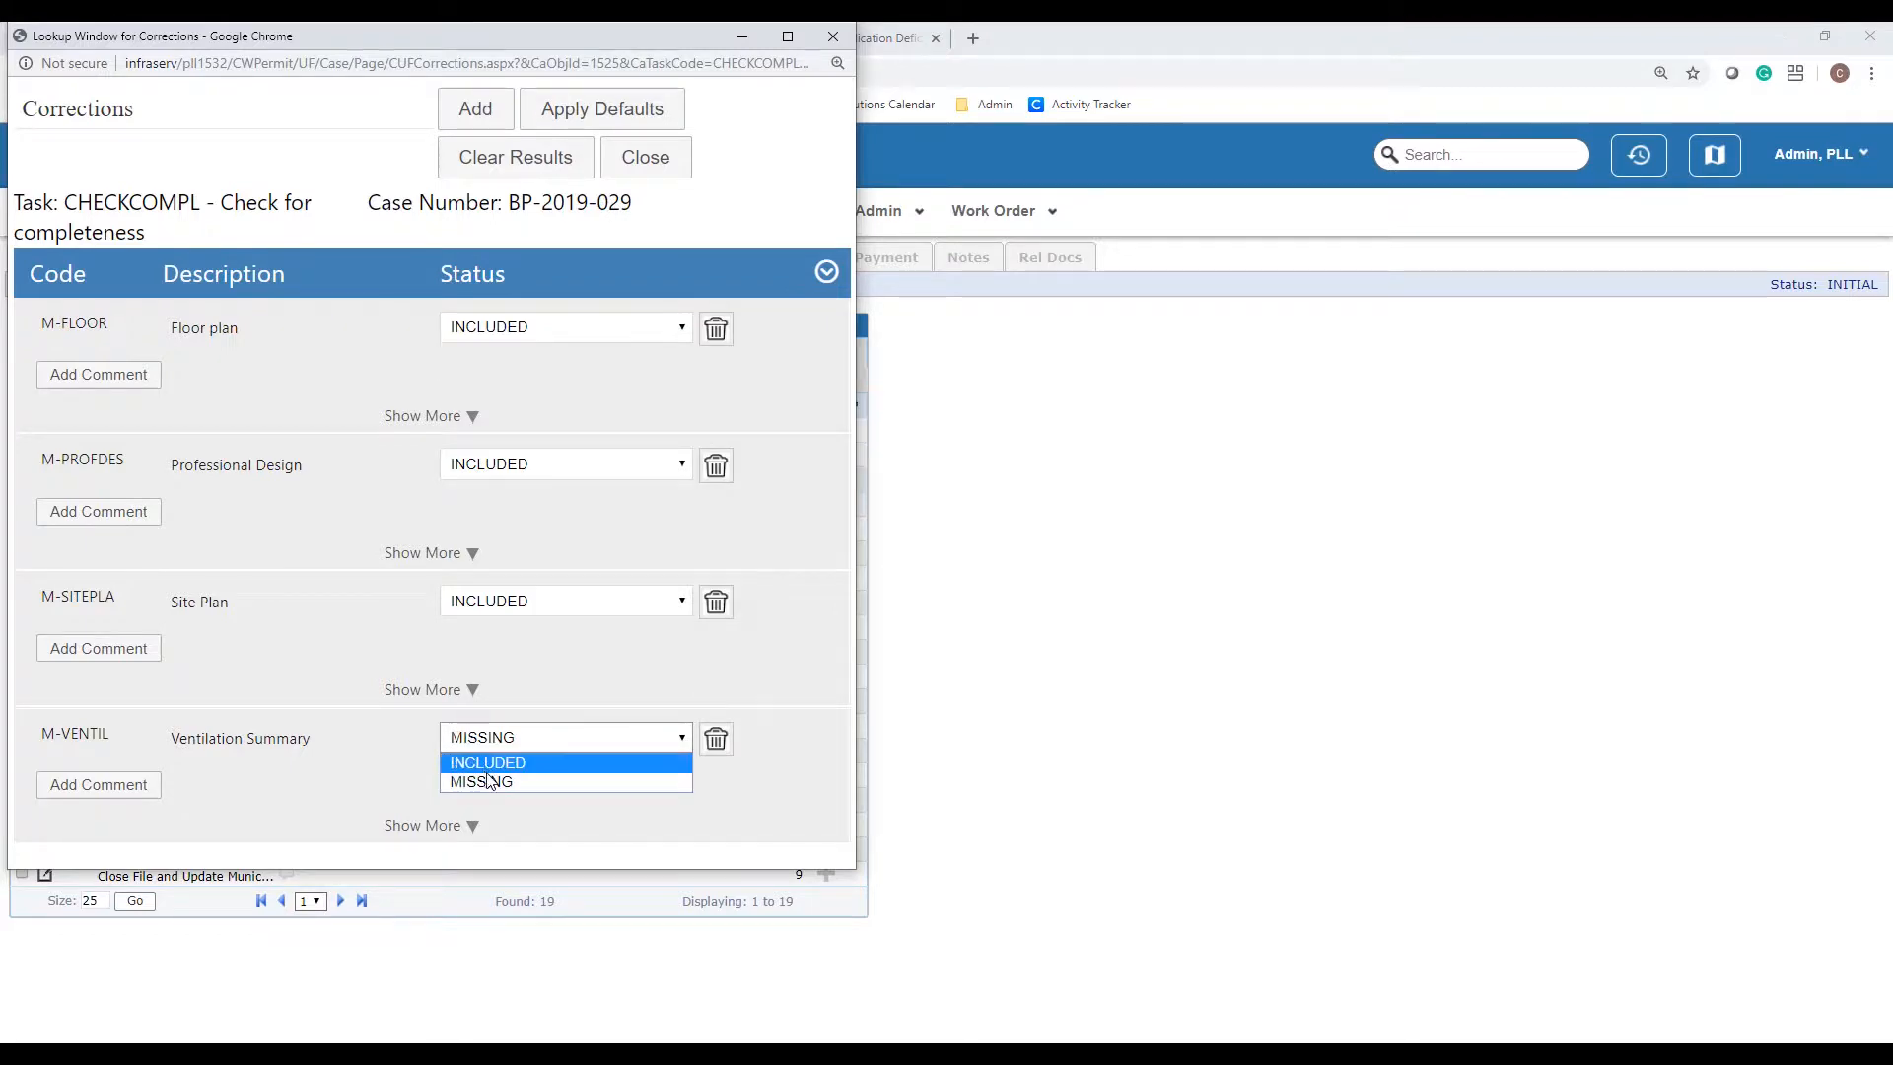
click(499, 757)
click(659, 169)
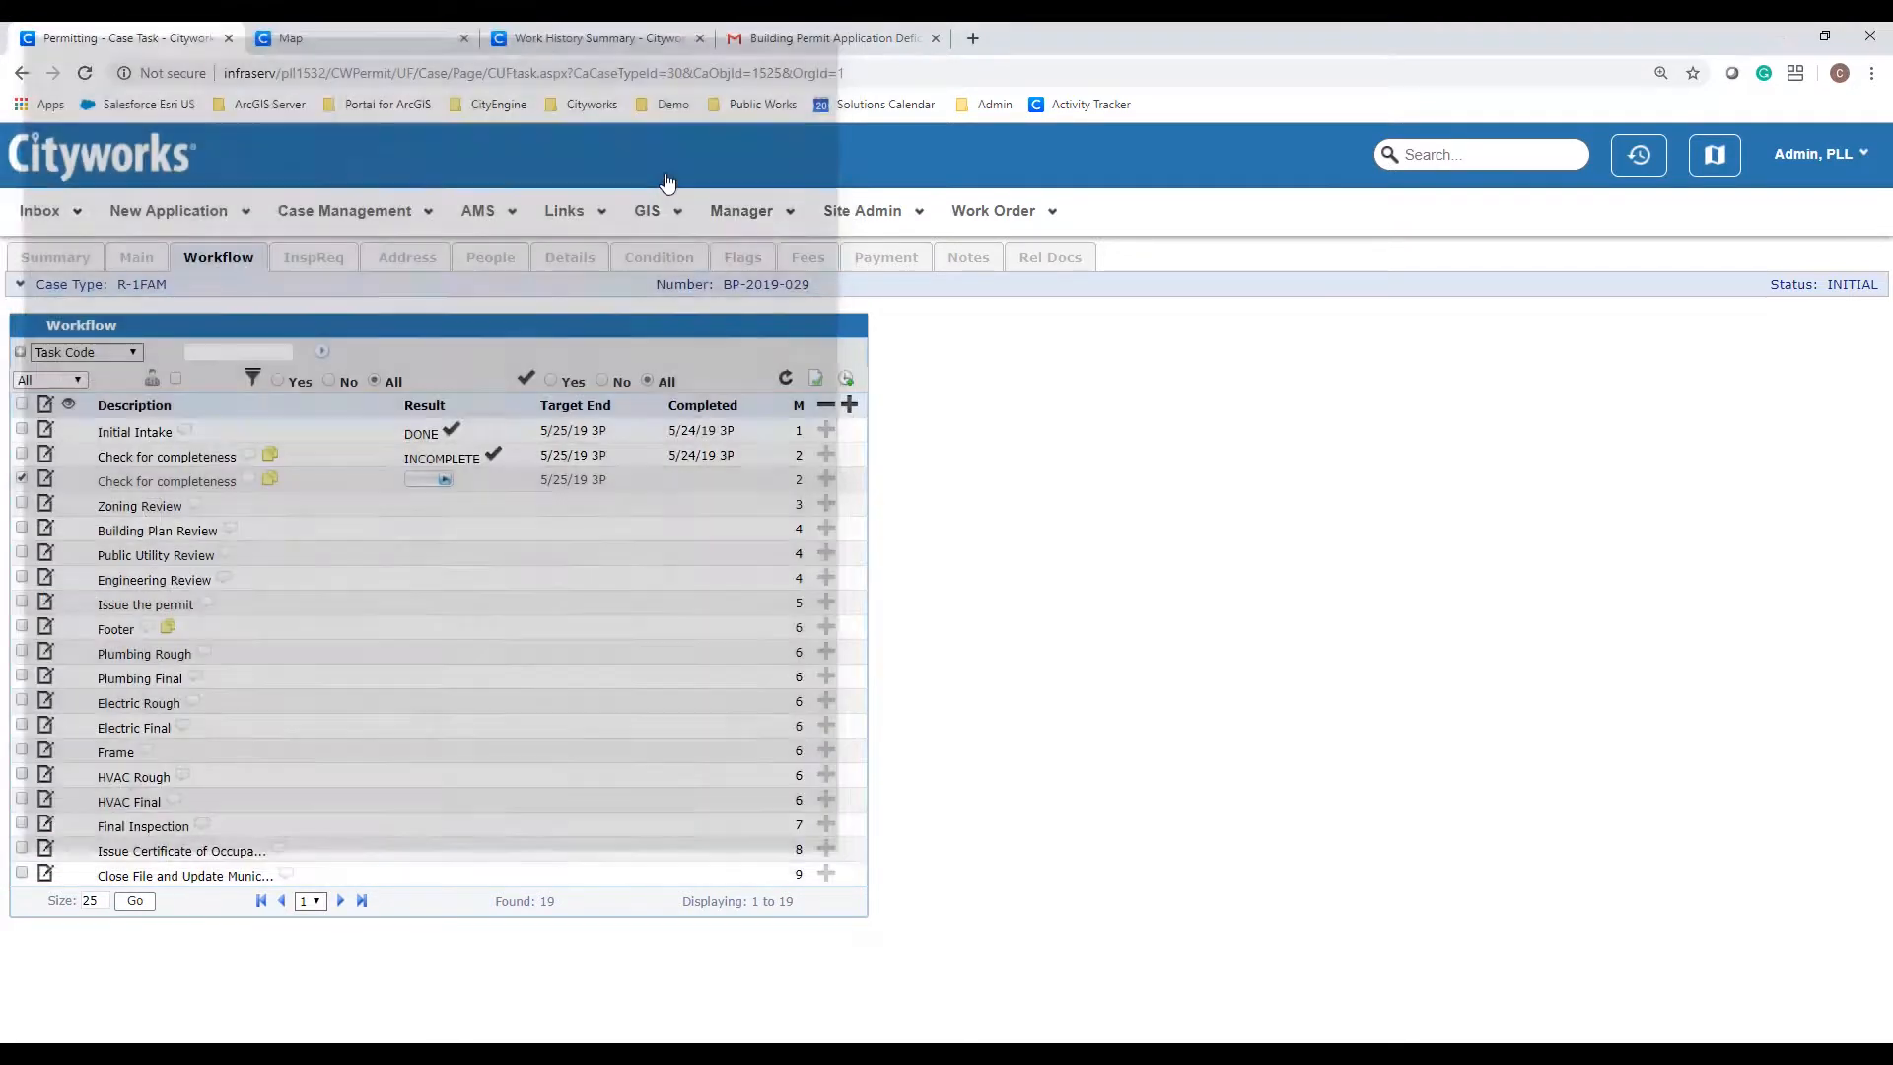
Step: Mark the repeat completeness check COMPLETE and refresh the workflow list
click(441, 480)
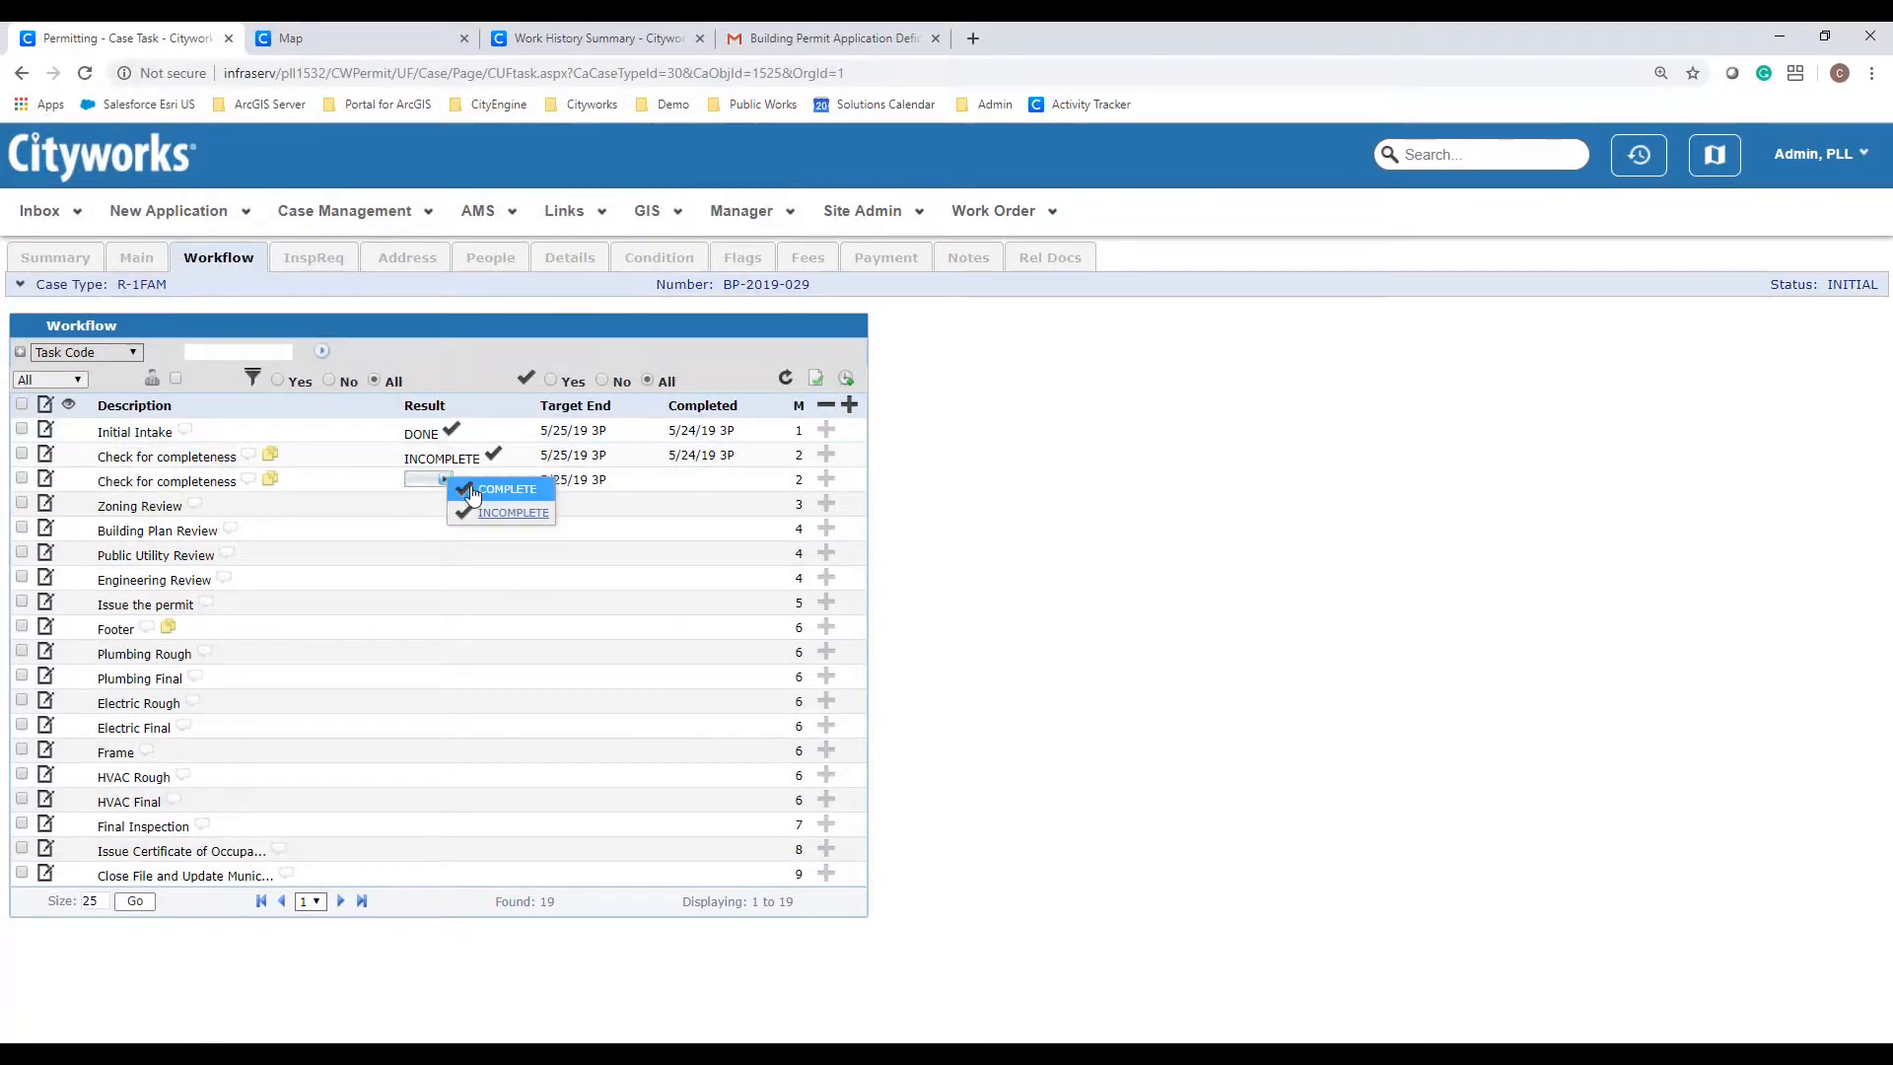
click(471, 490)
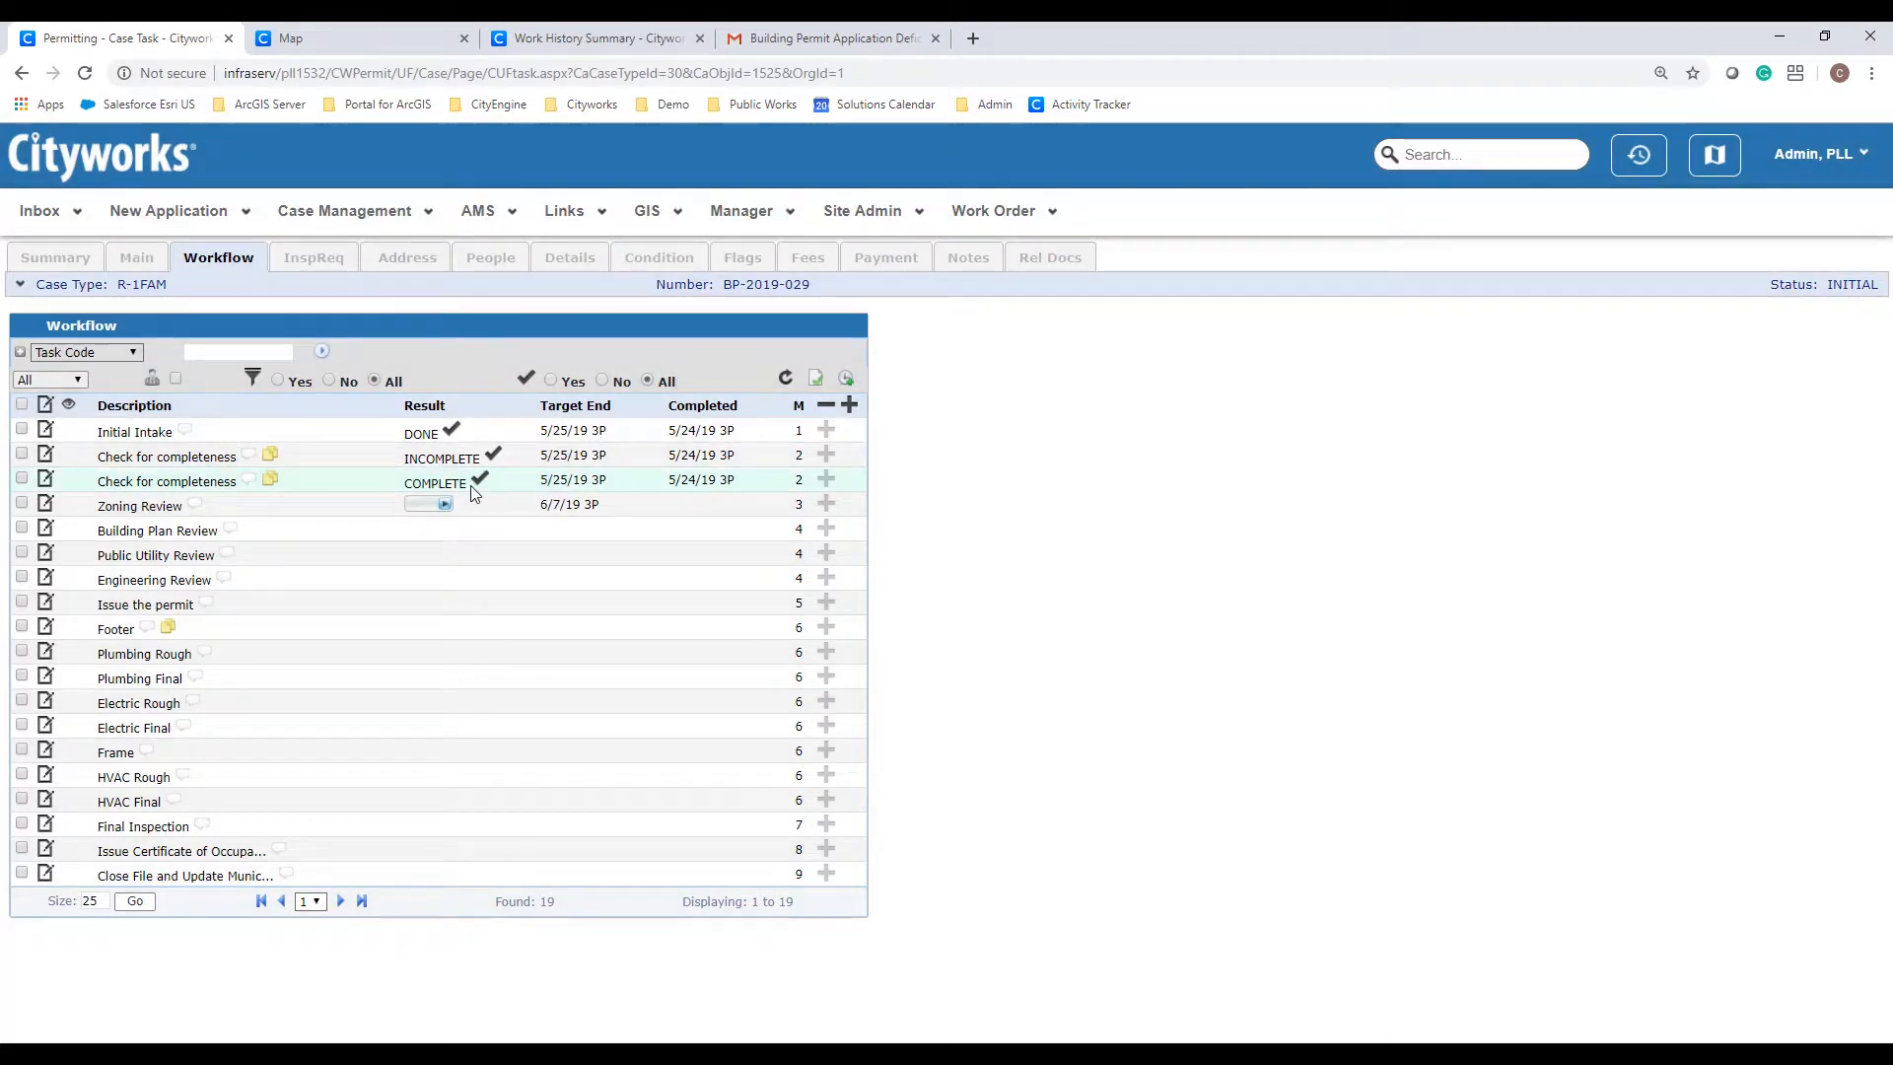
click(246, 267)
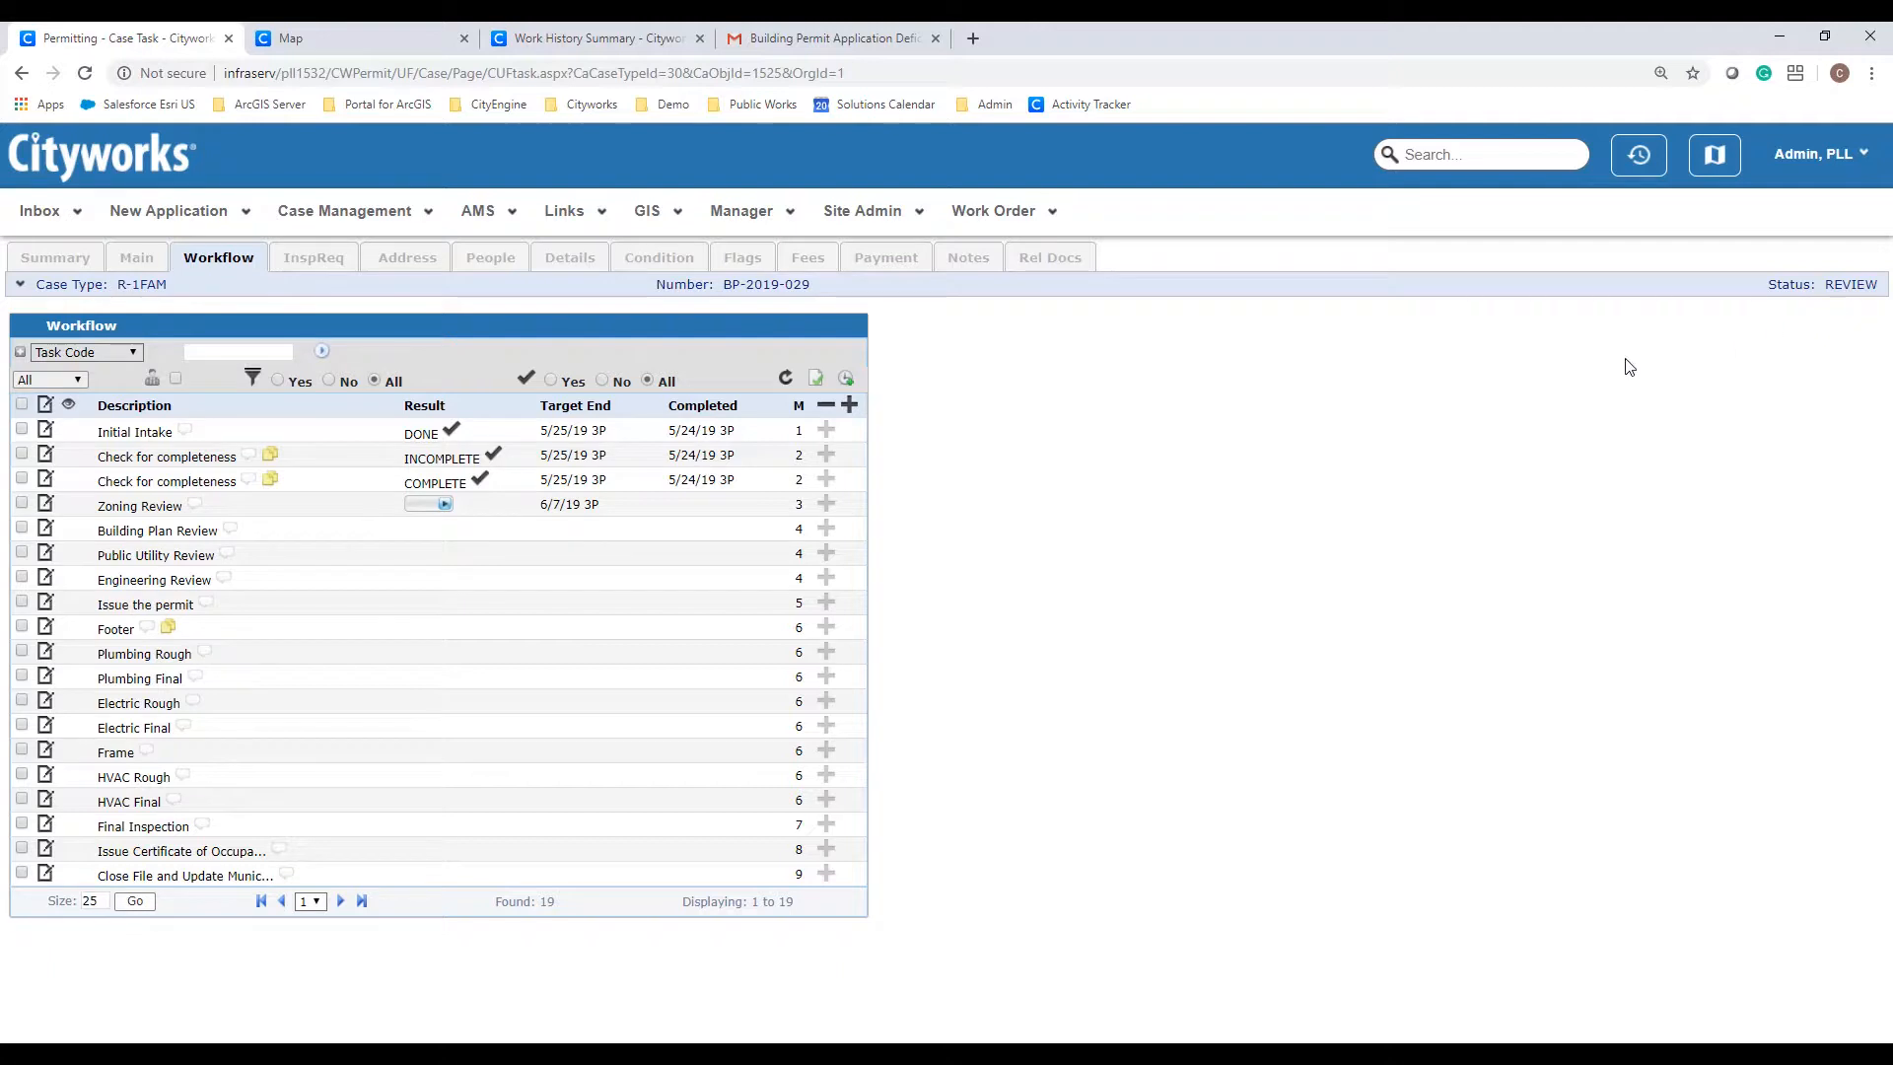
Step: Set the Zoning Review result to APPROVD
click(445, 505)
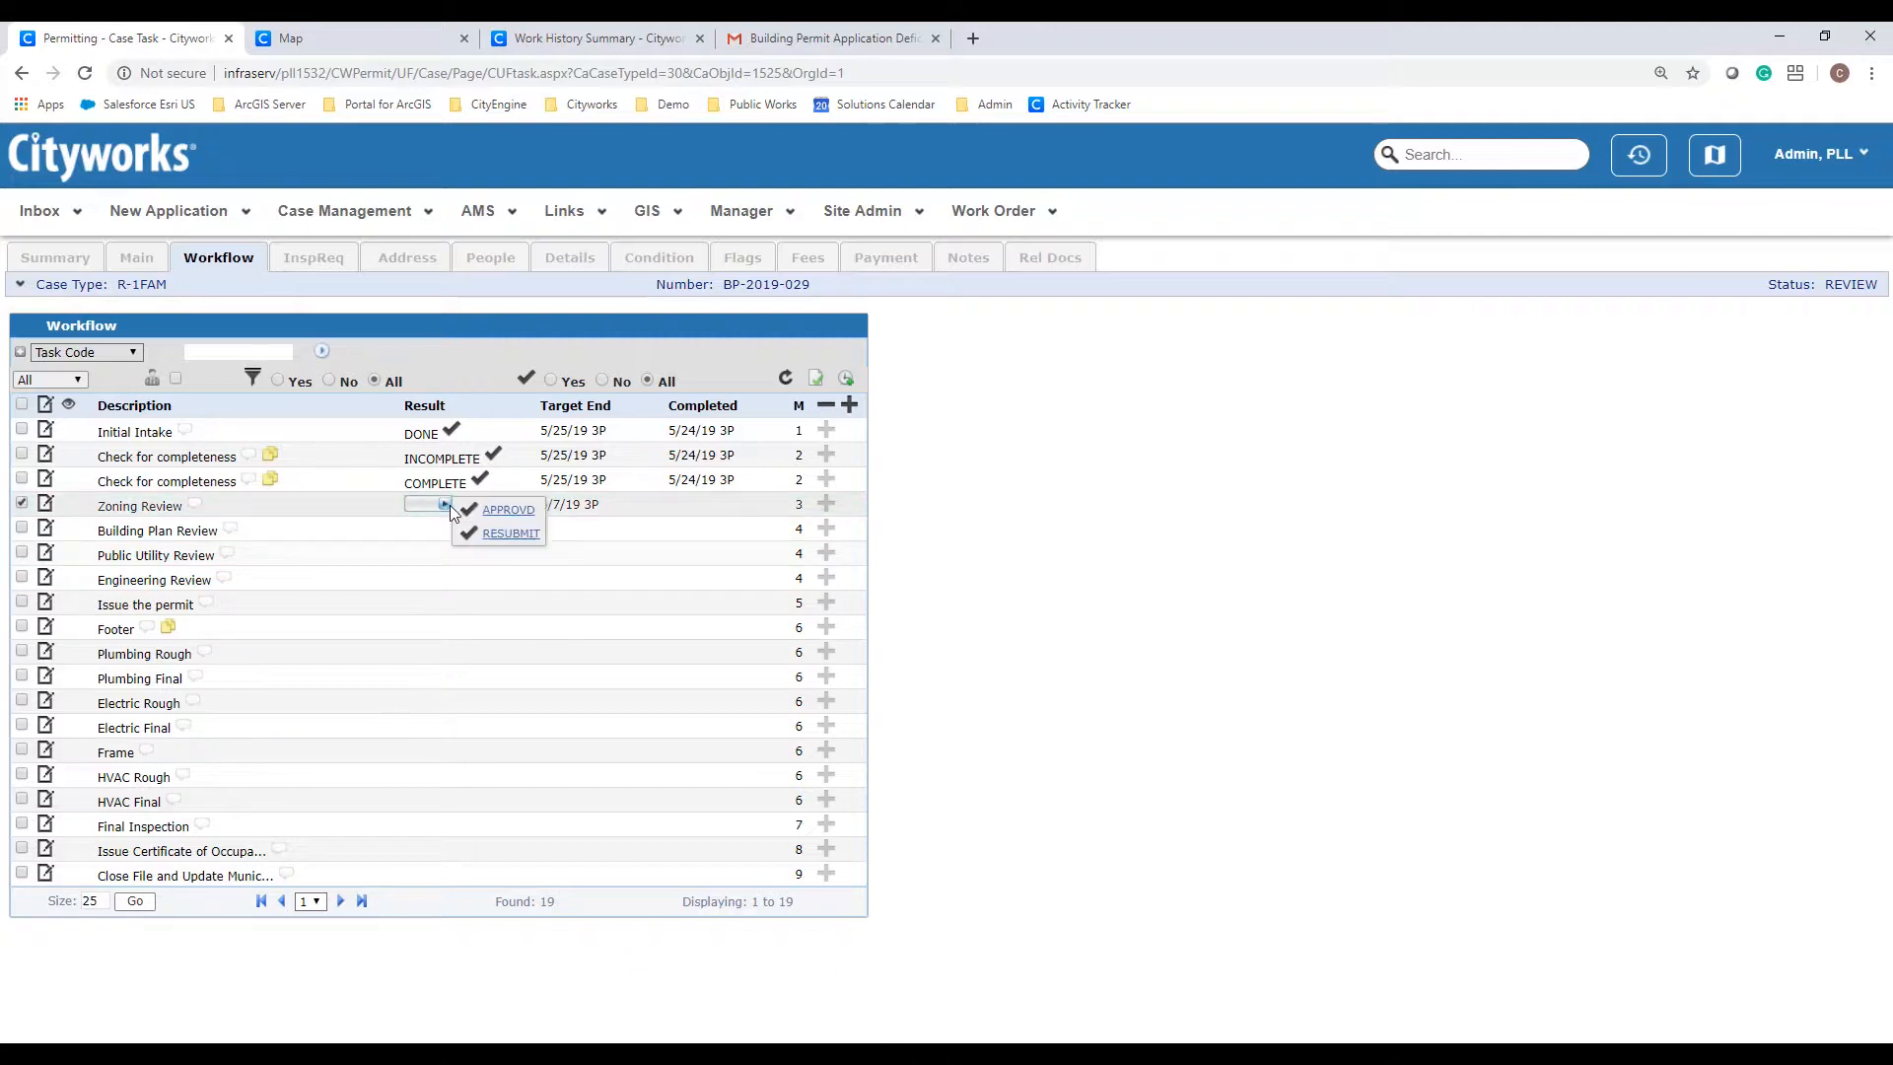
click(475, 512)
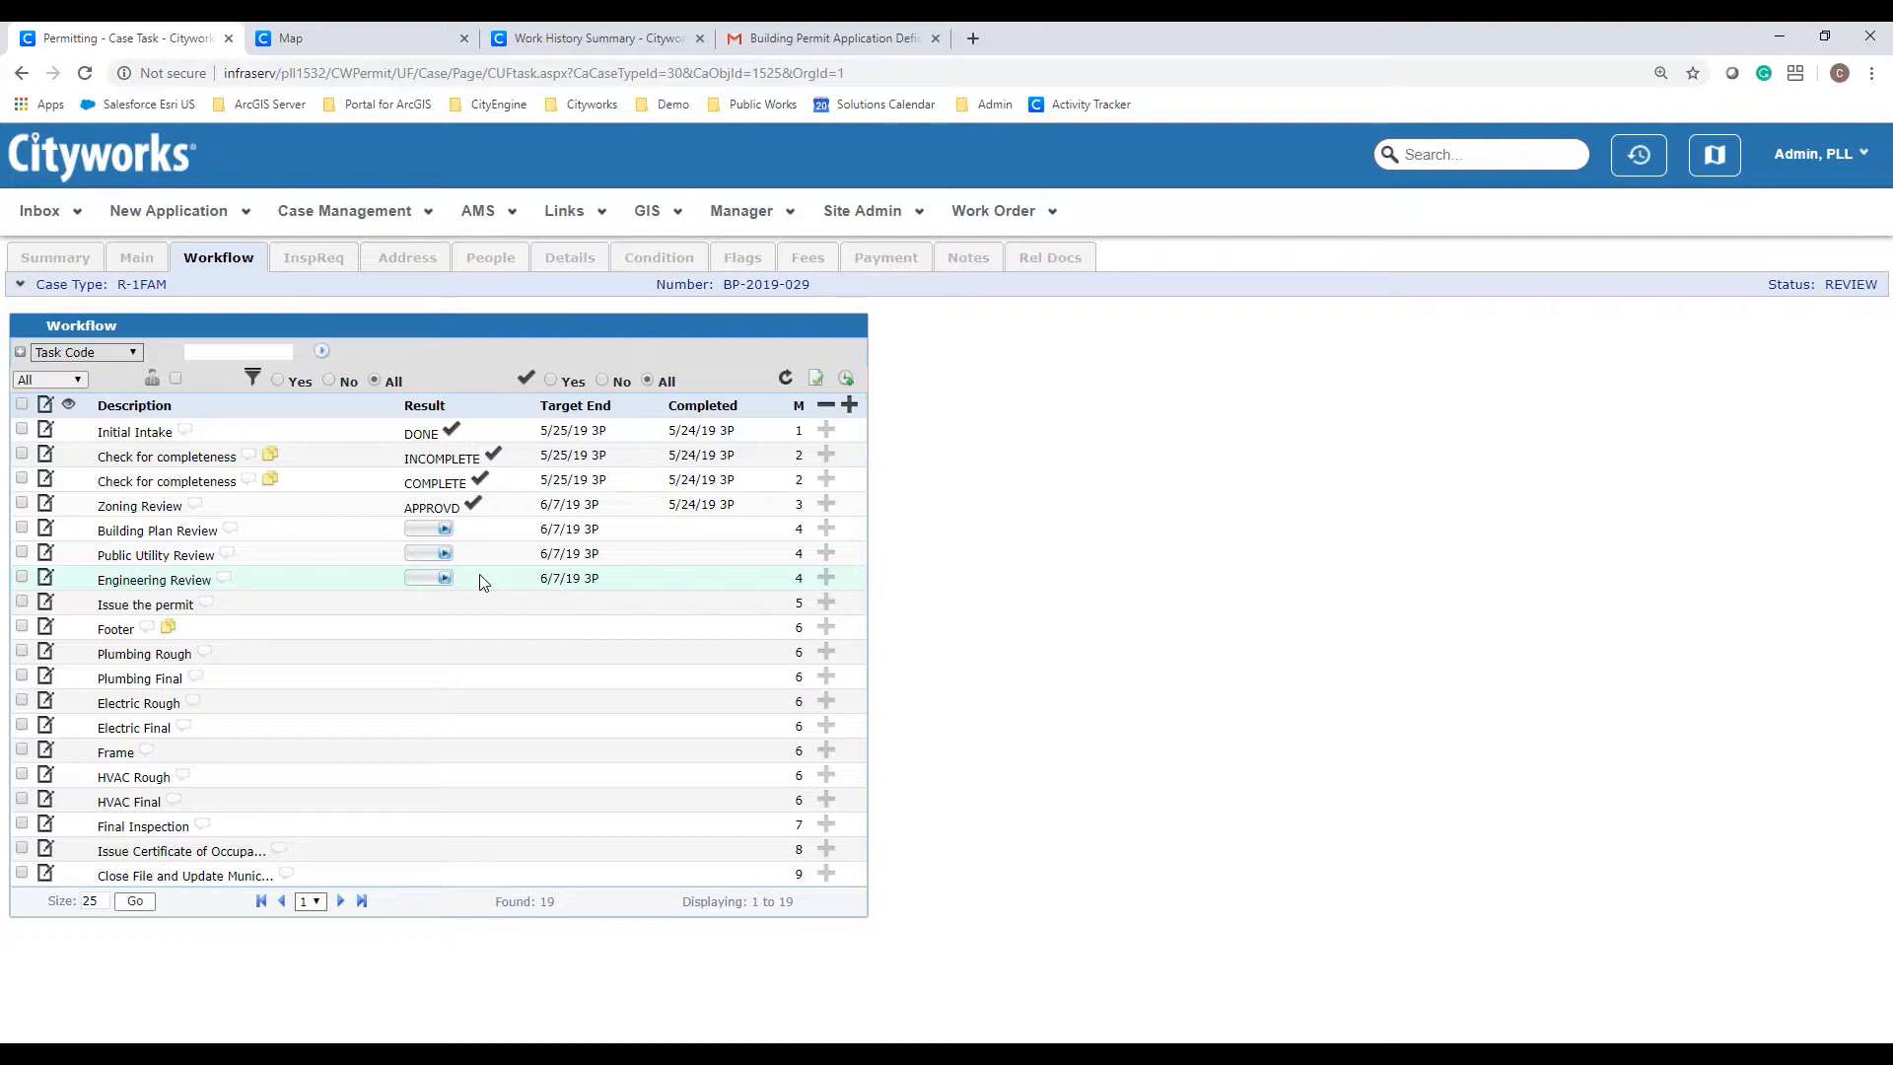
Step: Save the comment 'review comments go here' on the Building Plan Review task
click(230, 532)
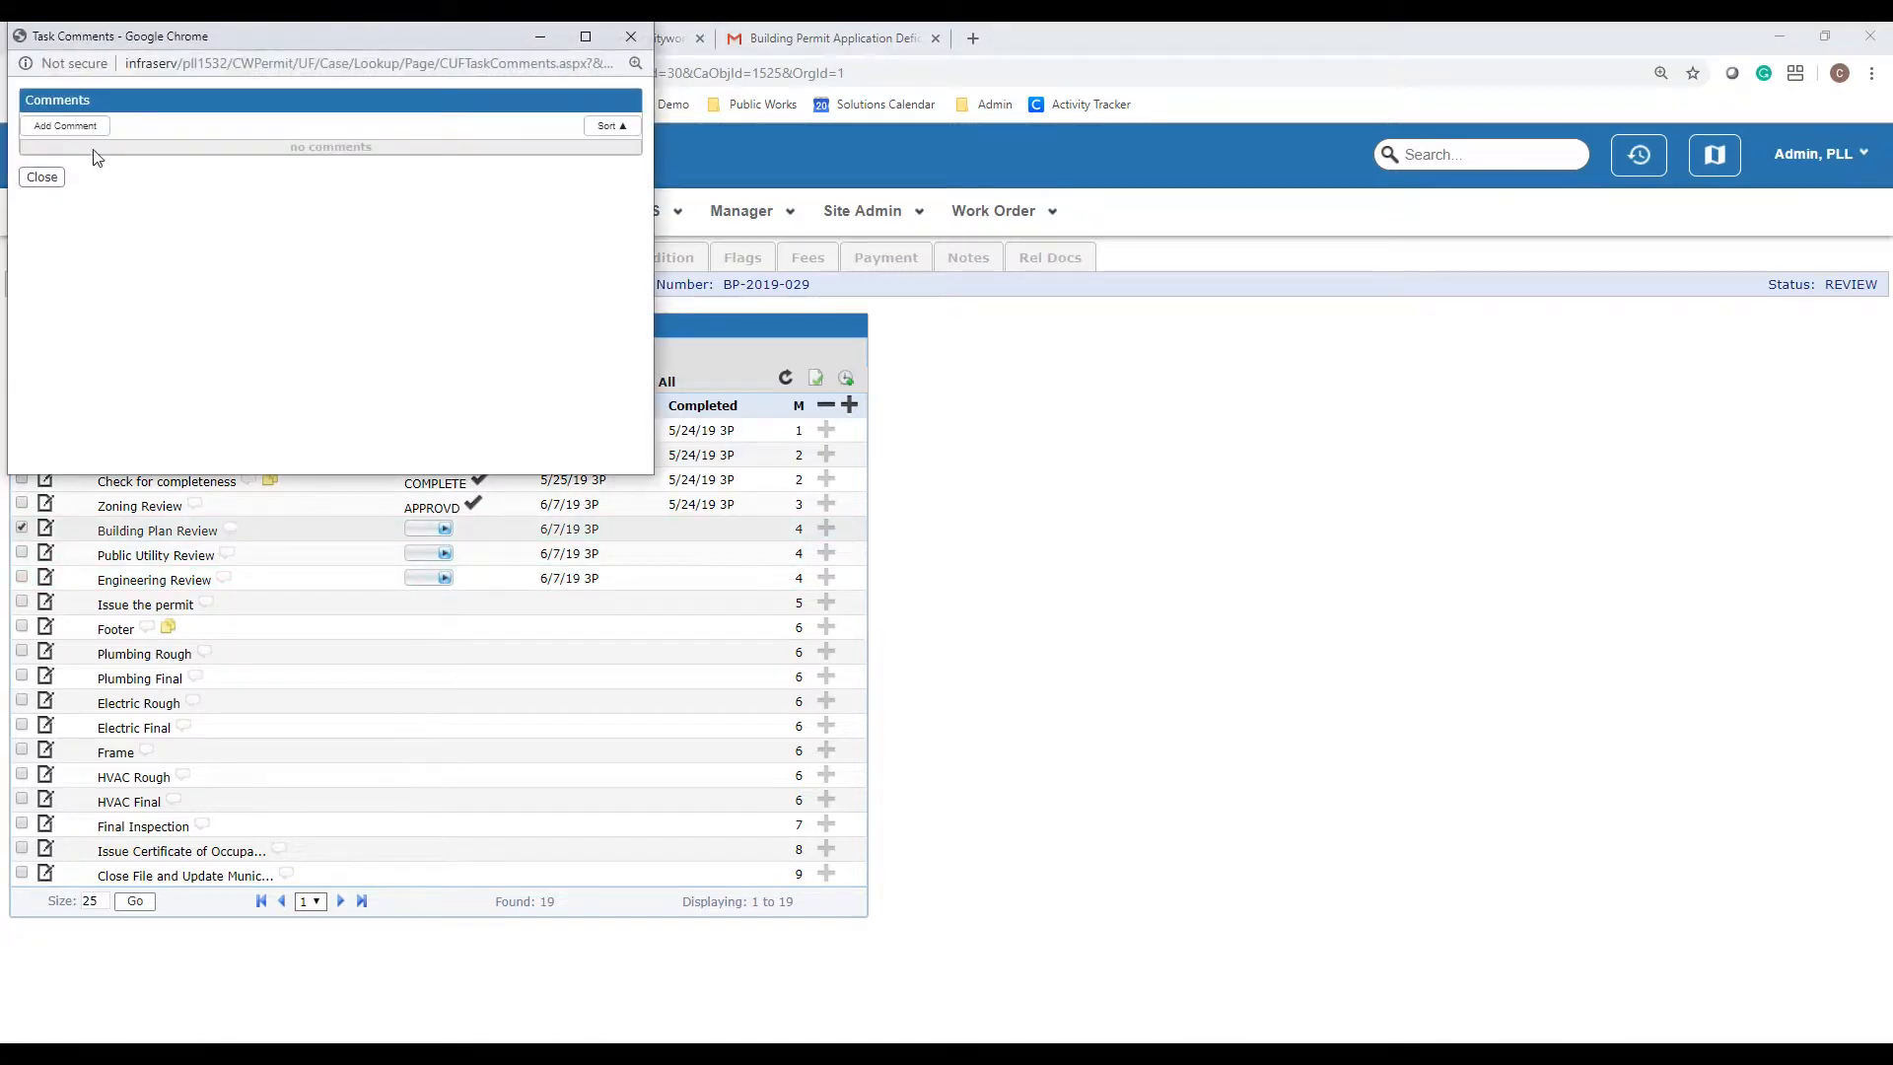
click(93, 126)
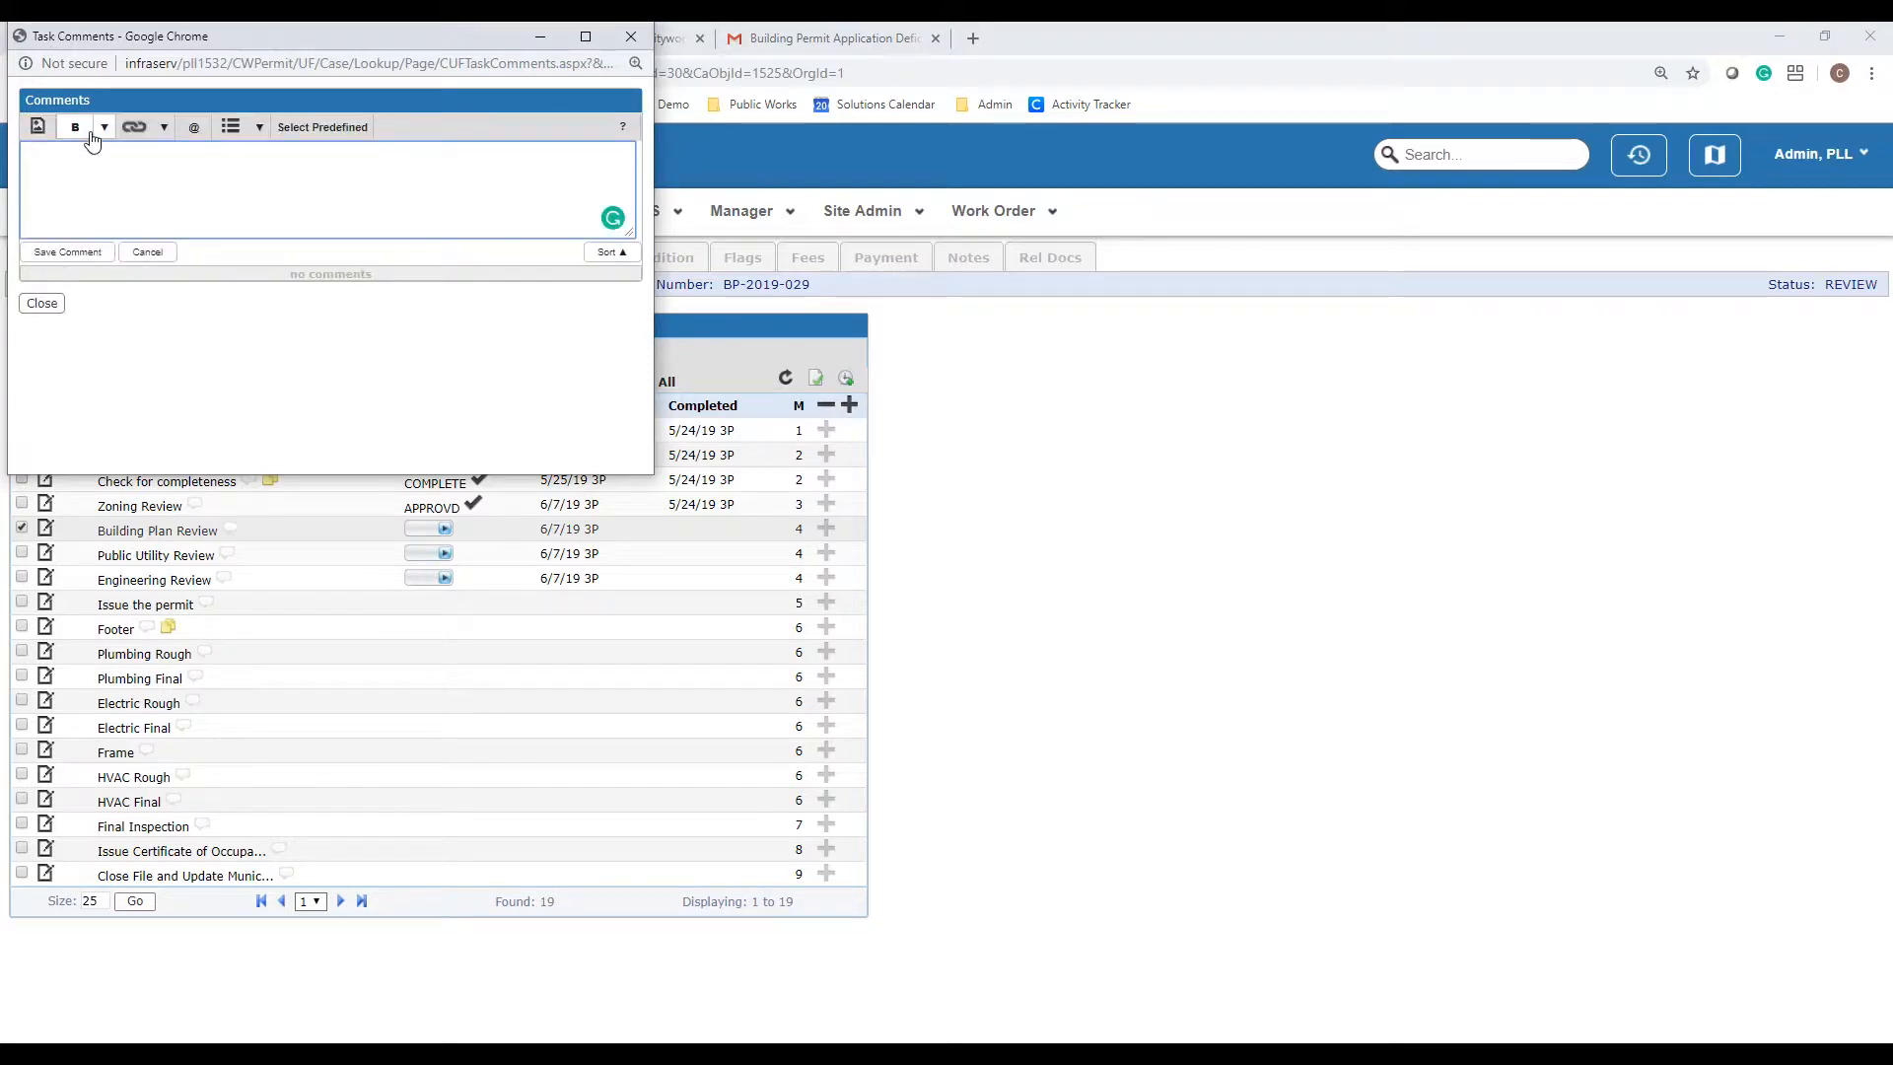
text(review comments go here)
click(67, 252)
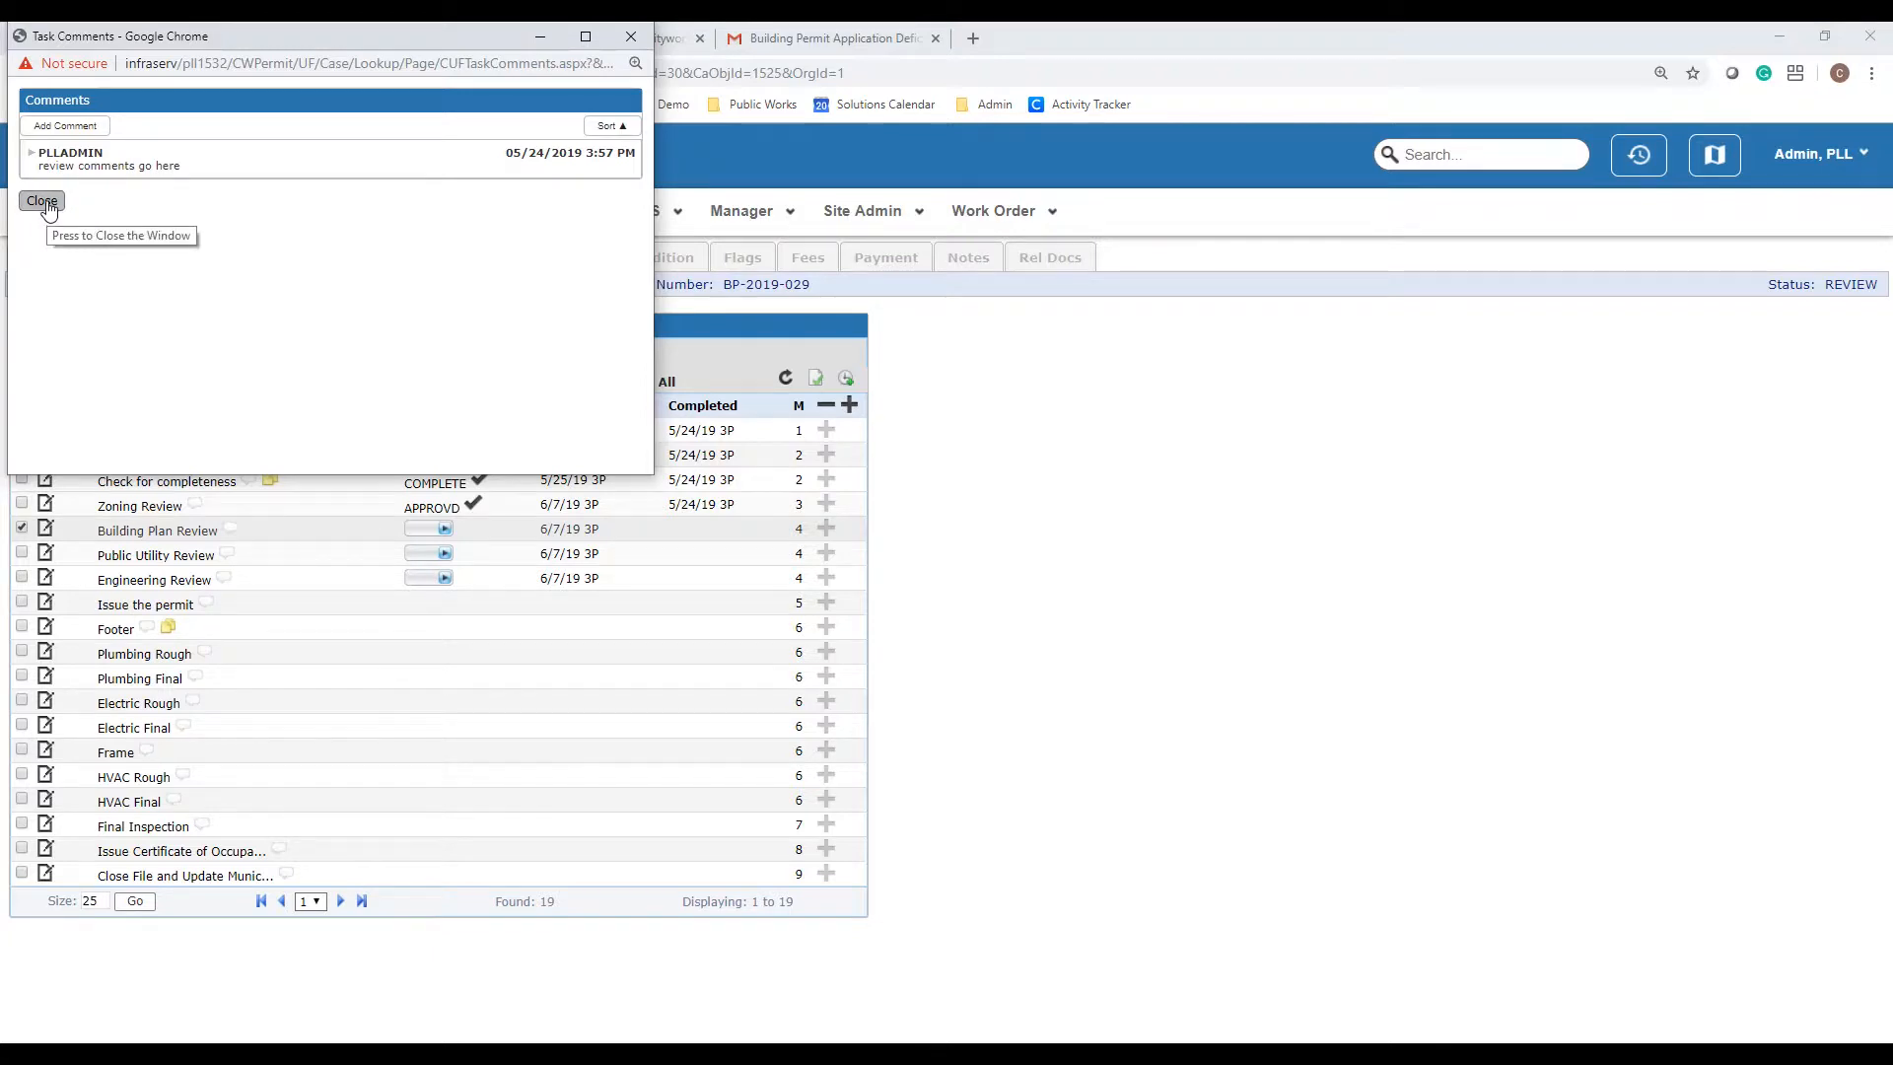
click(44, 203)
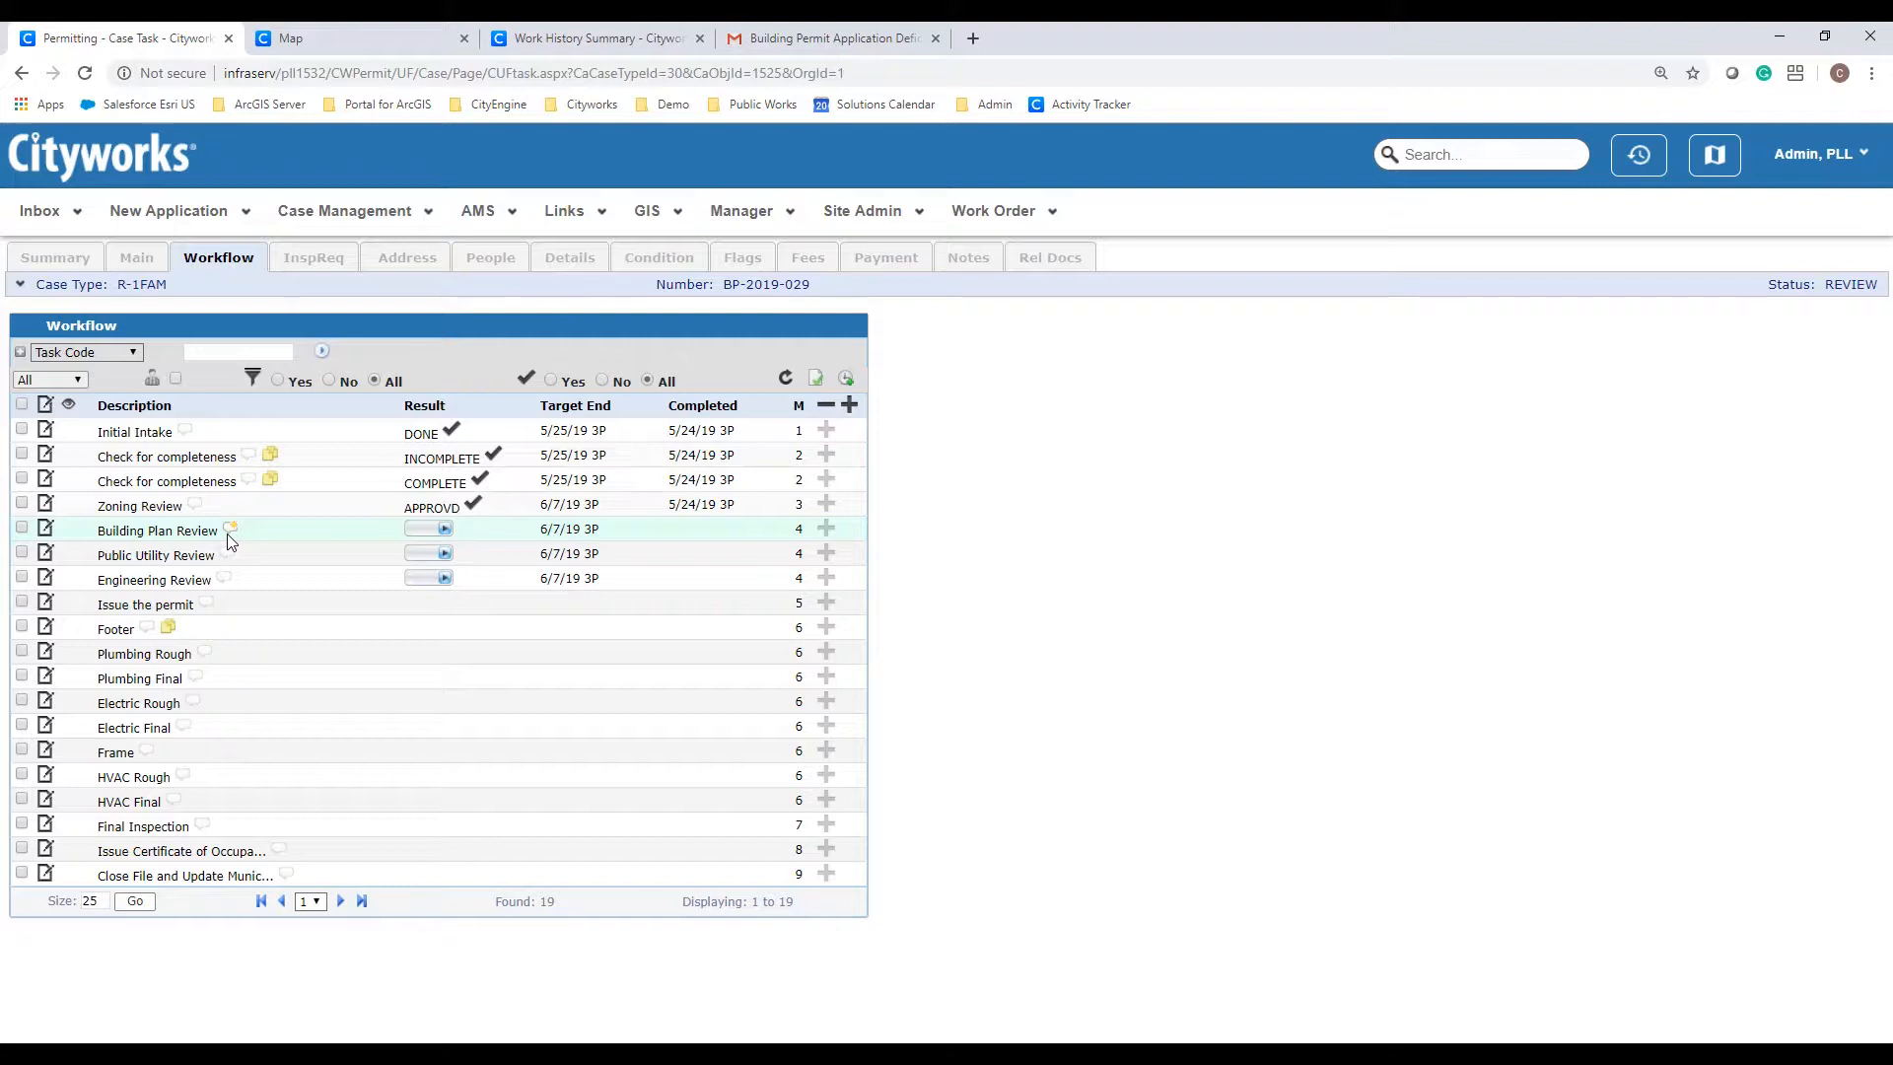
Step: Attach Report.docx in the Building Plan Review task editor and save the task
click(46, 533)
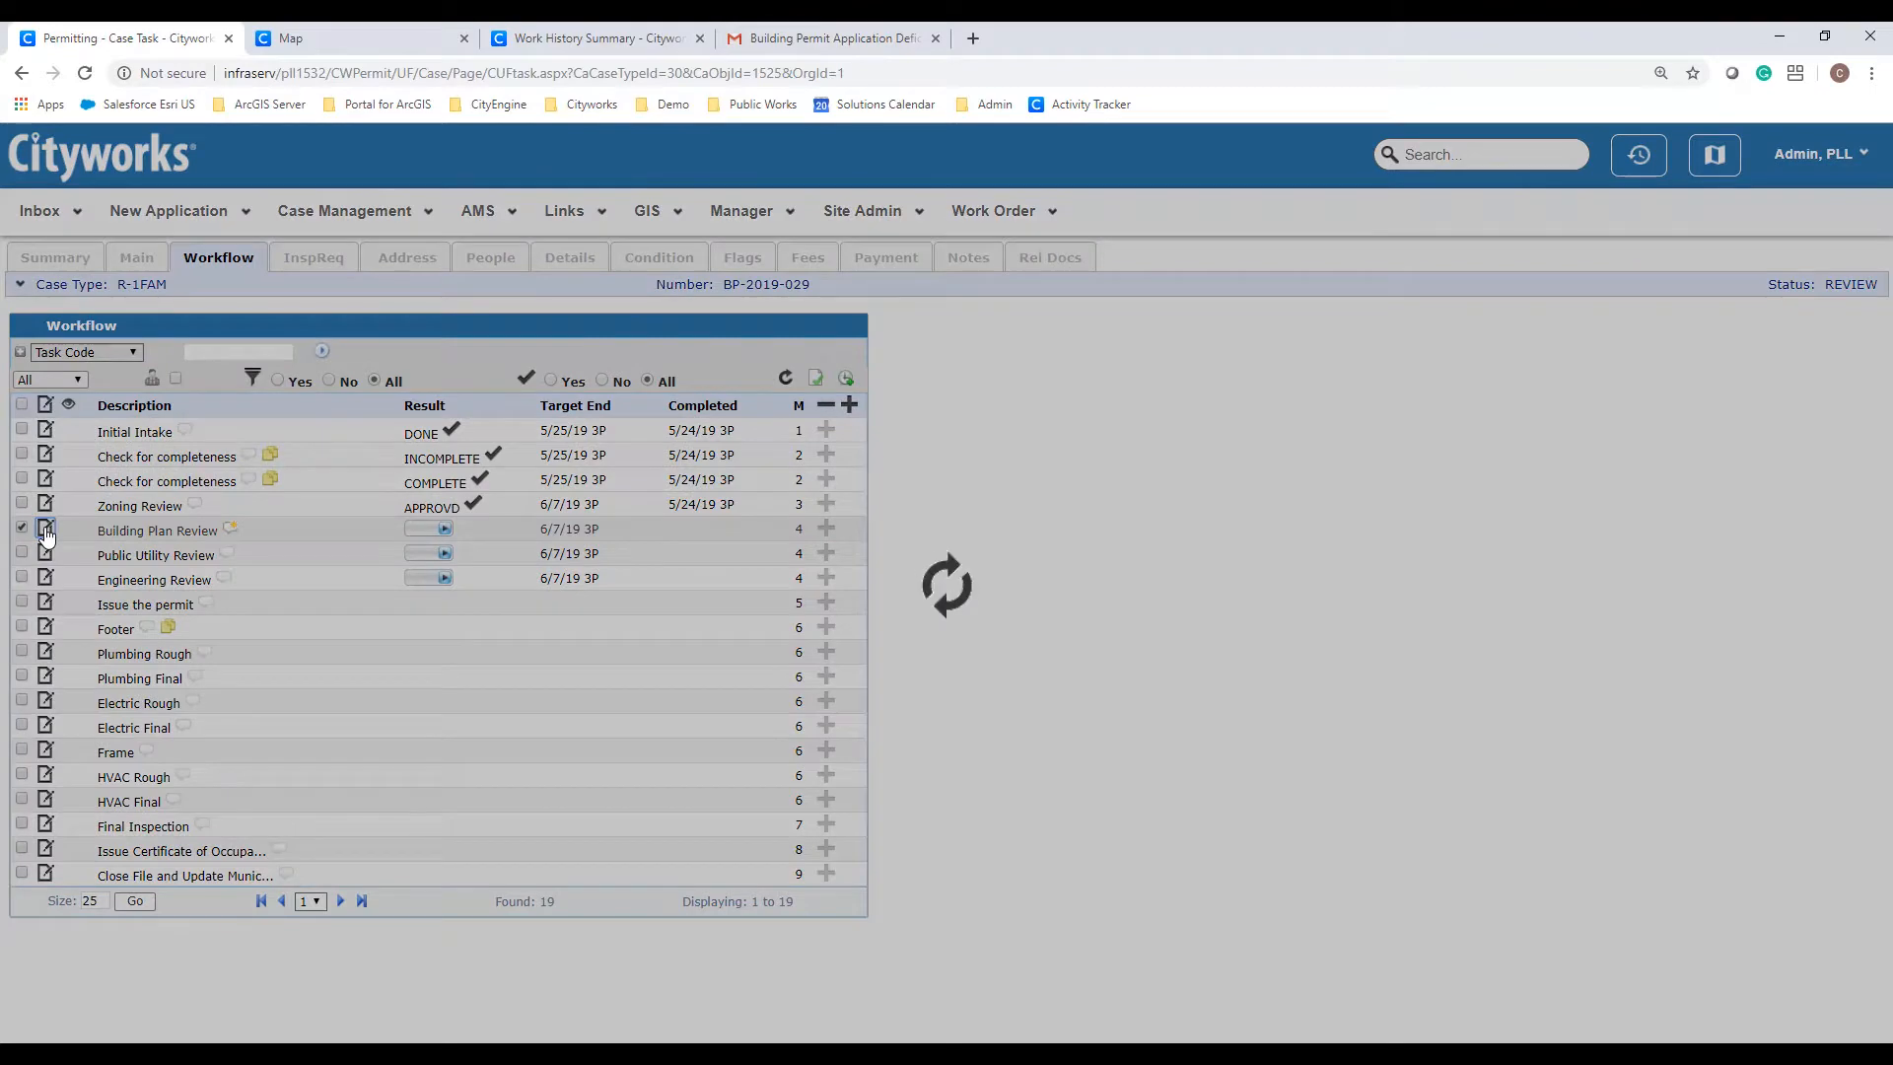
scroll(46, 535, down, 6)
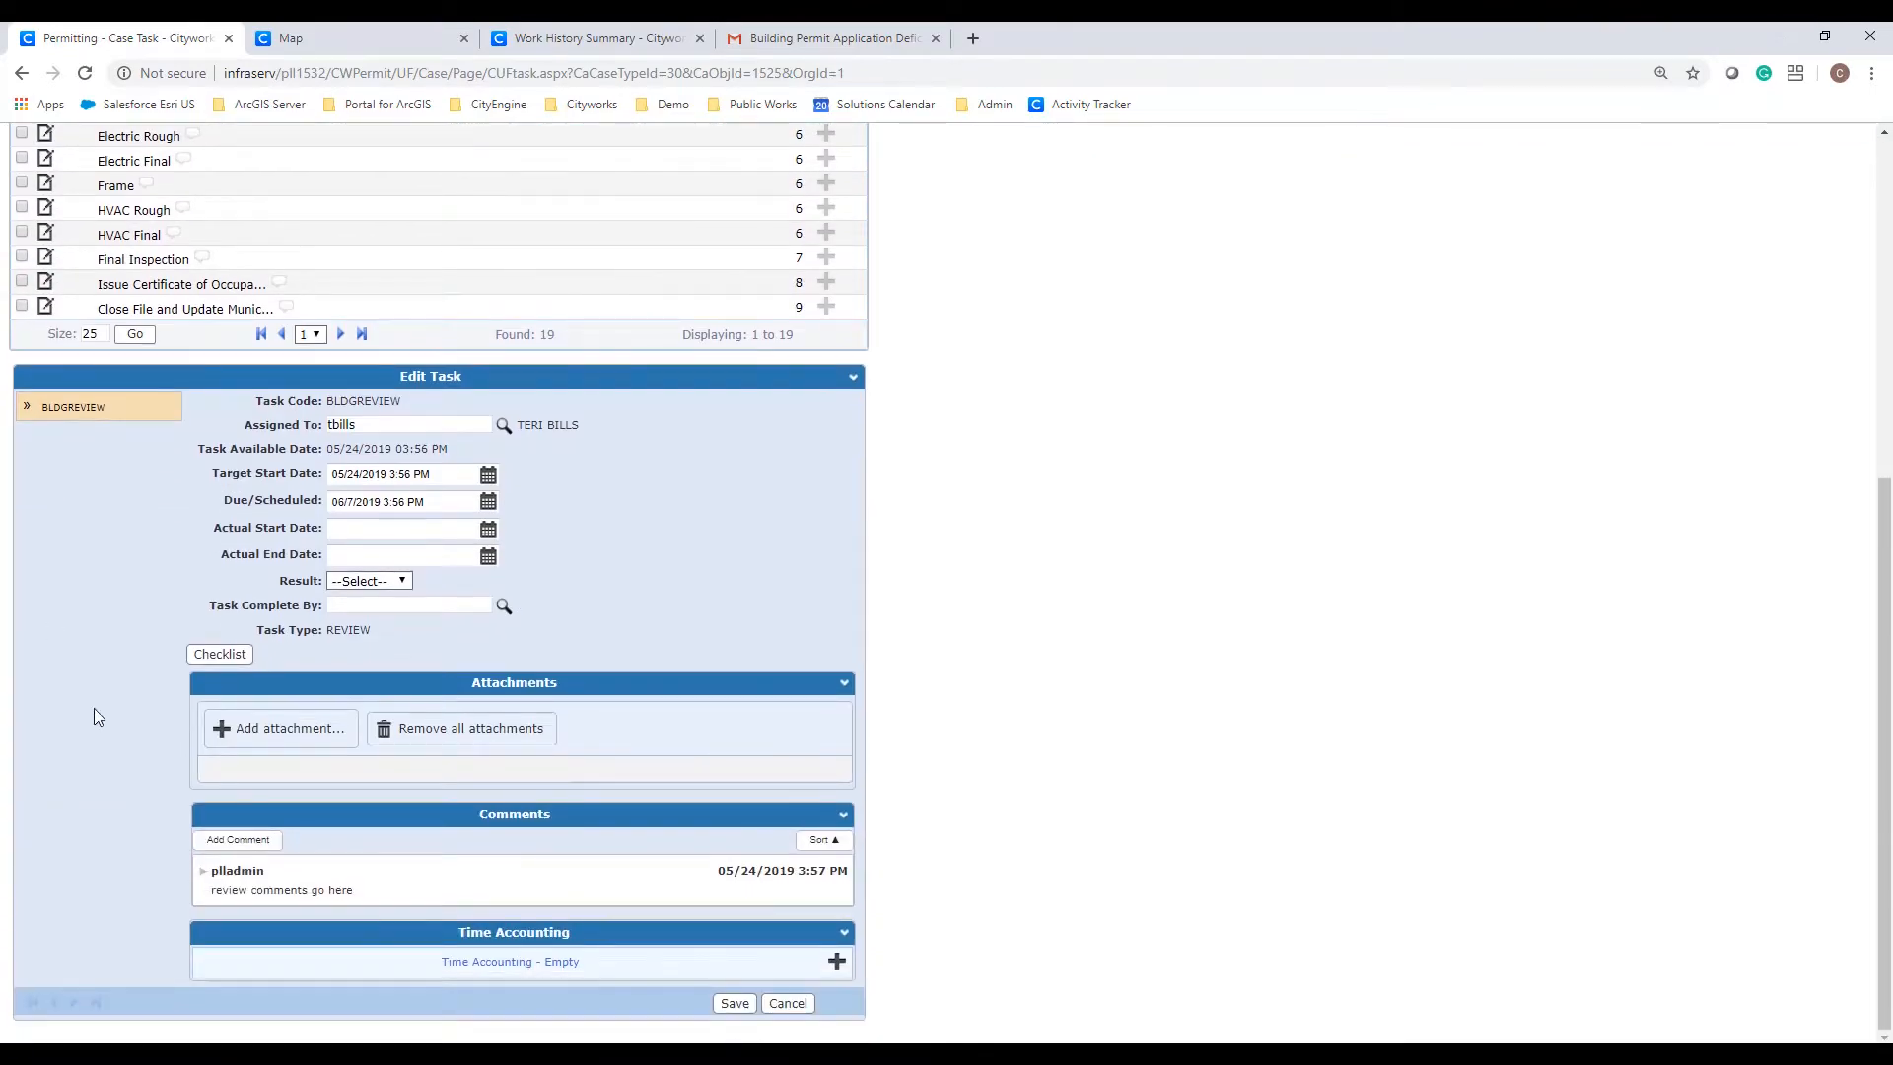
click(308, 741)
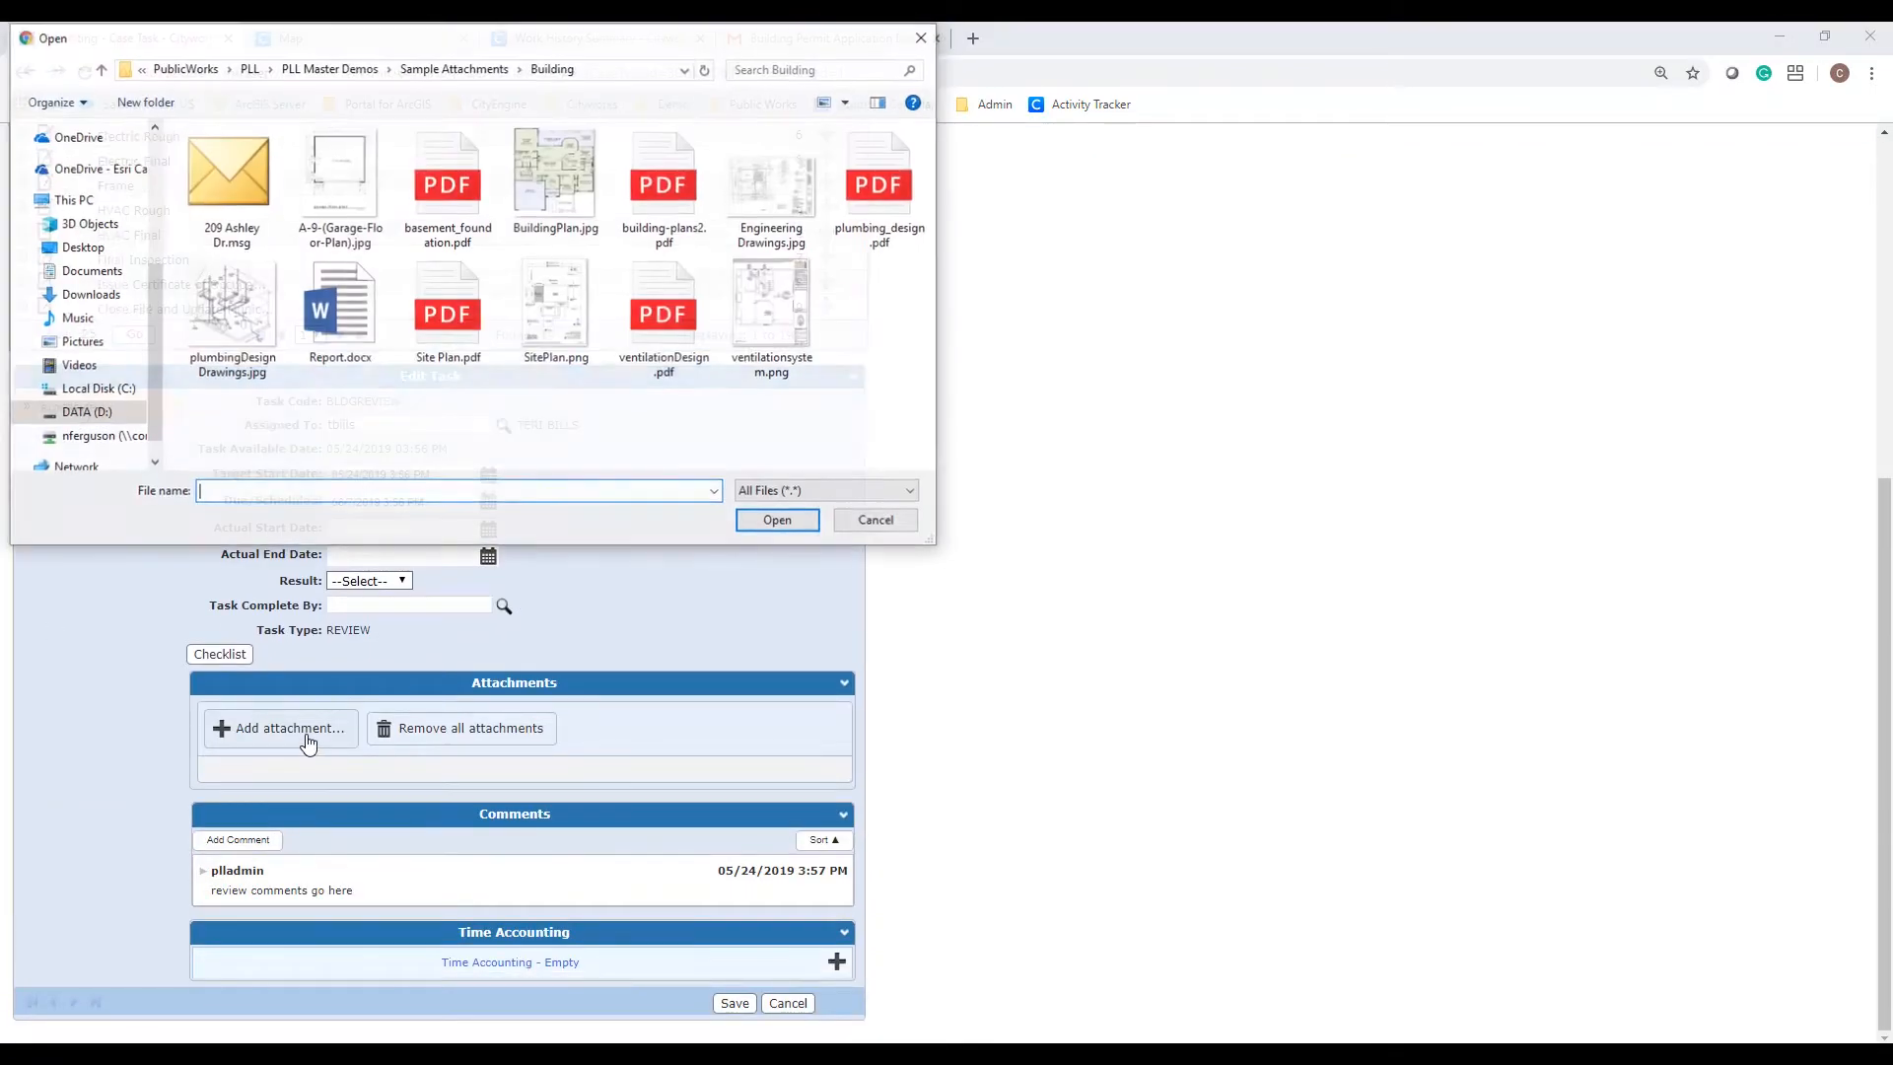
click(345, 336)
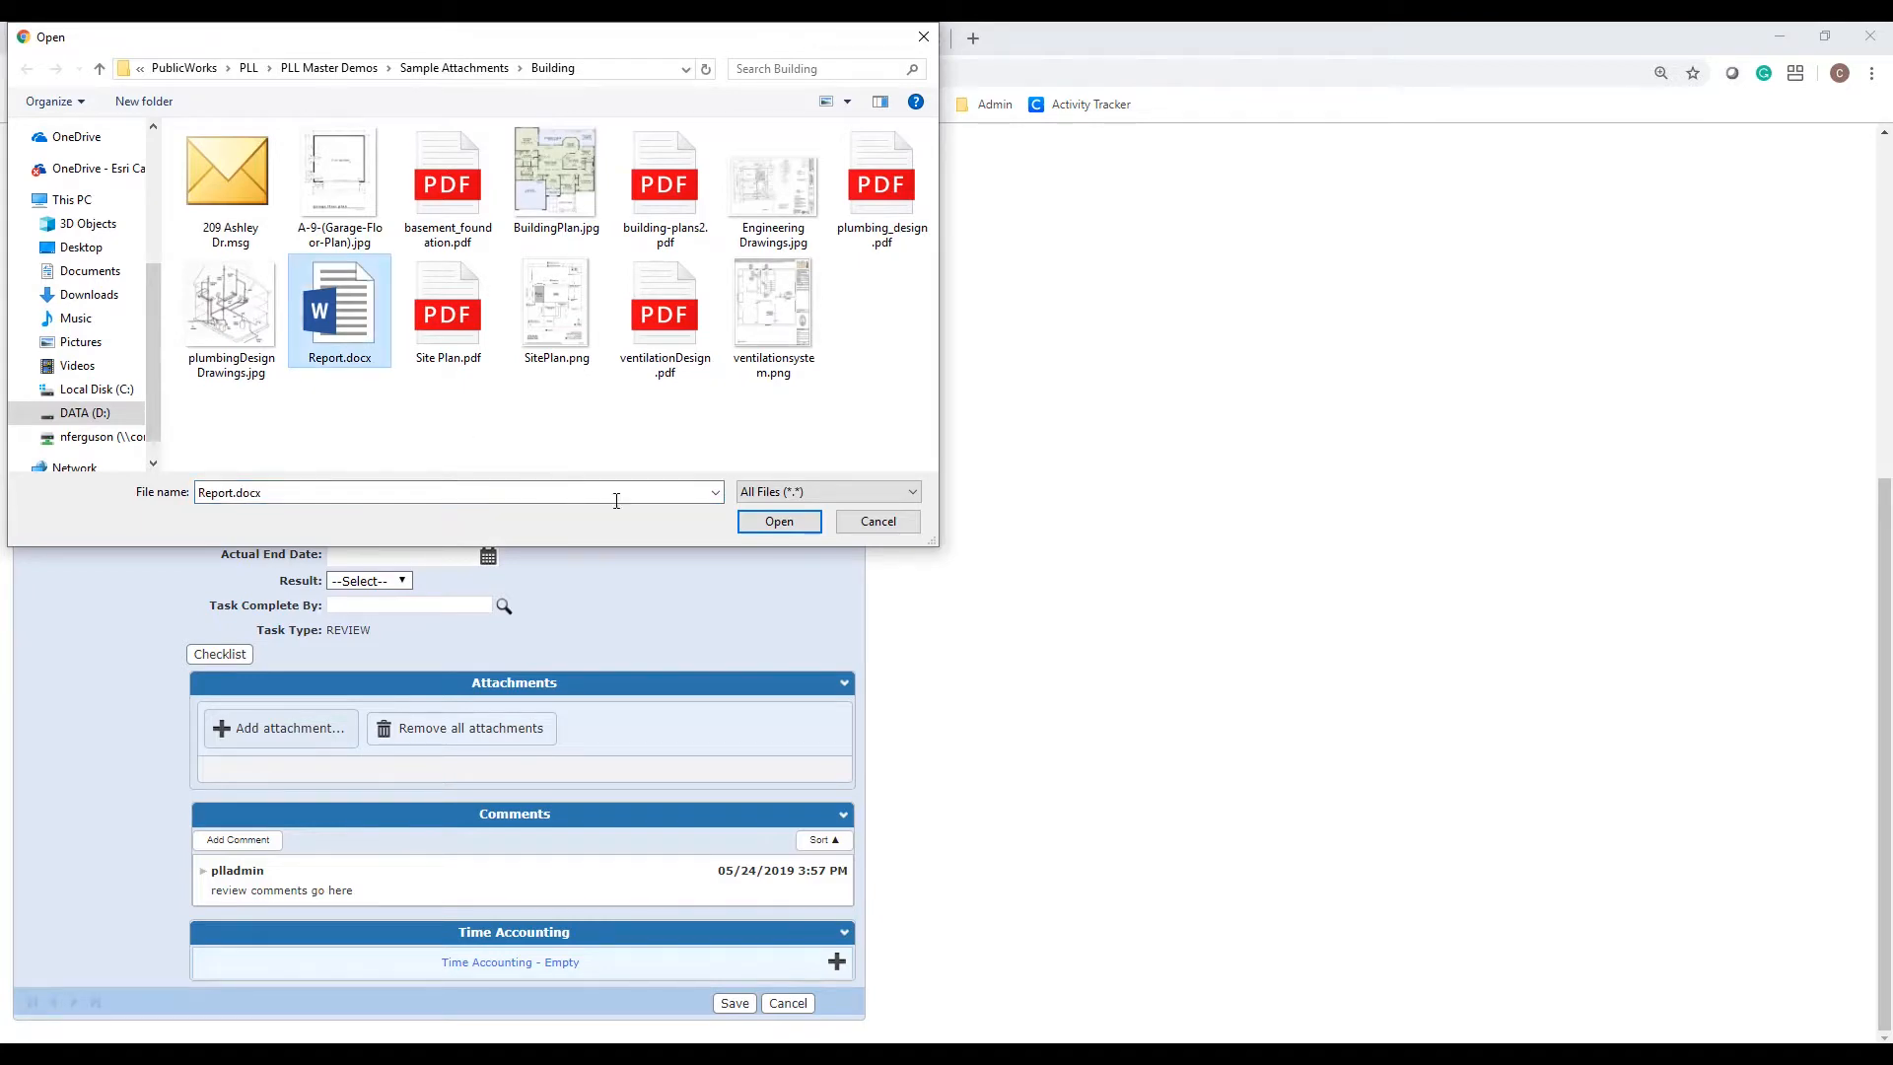
click(779, 523)
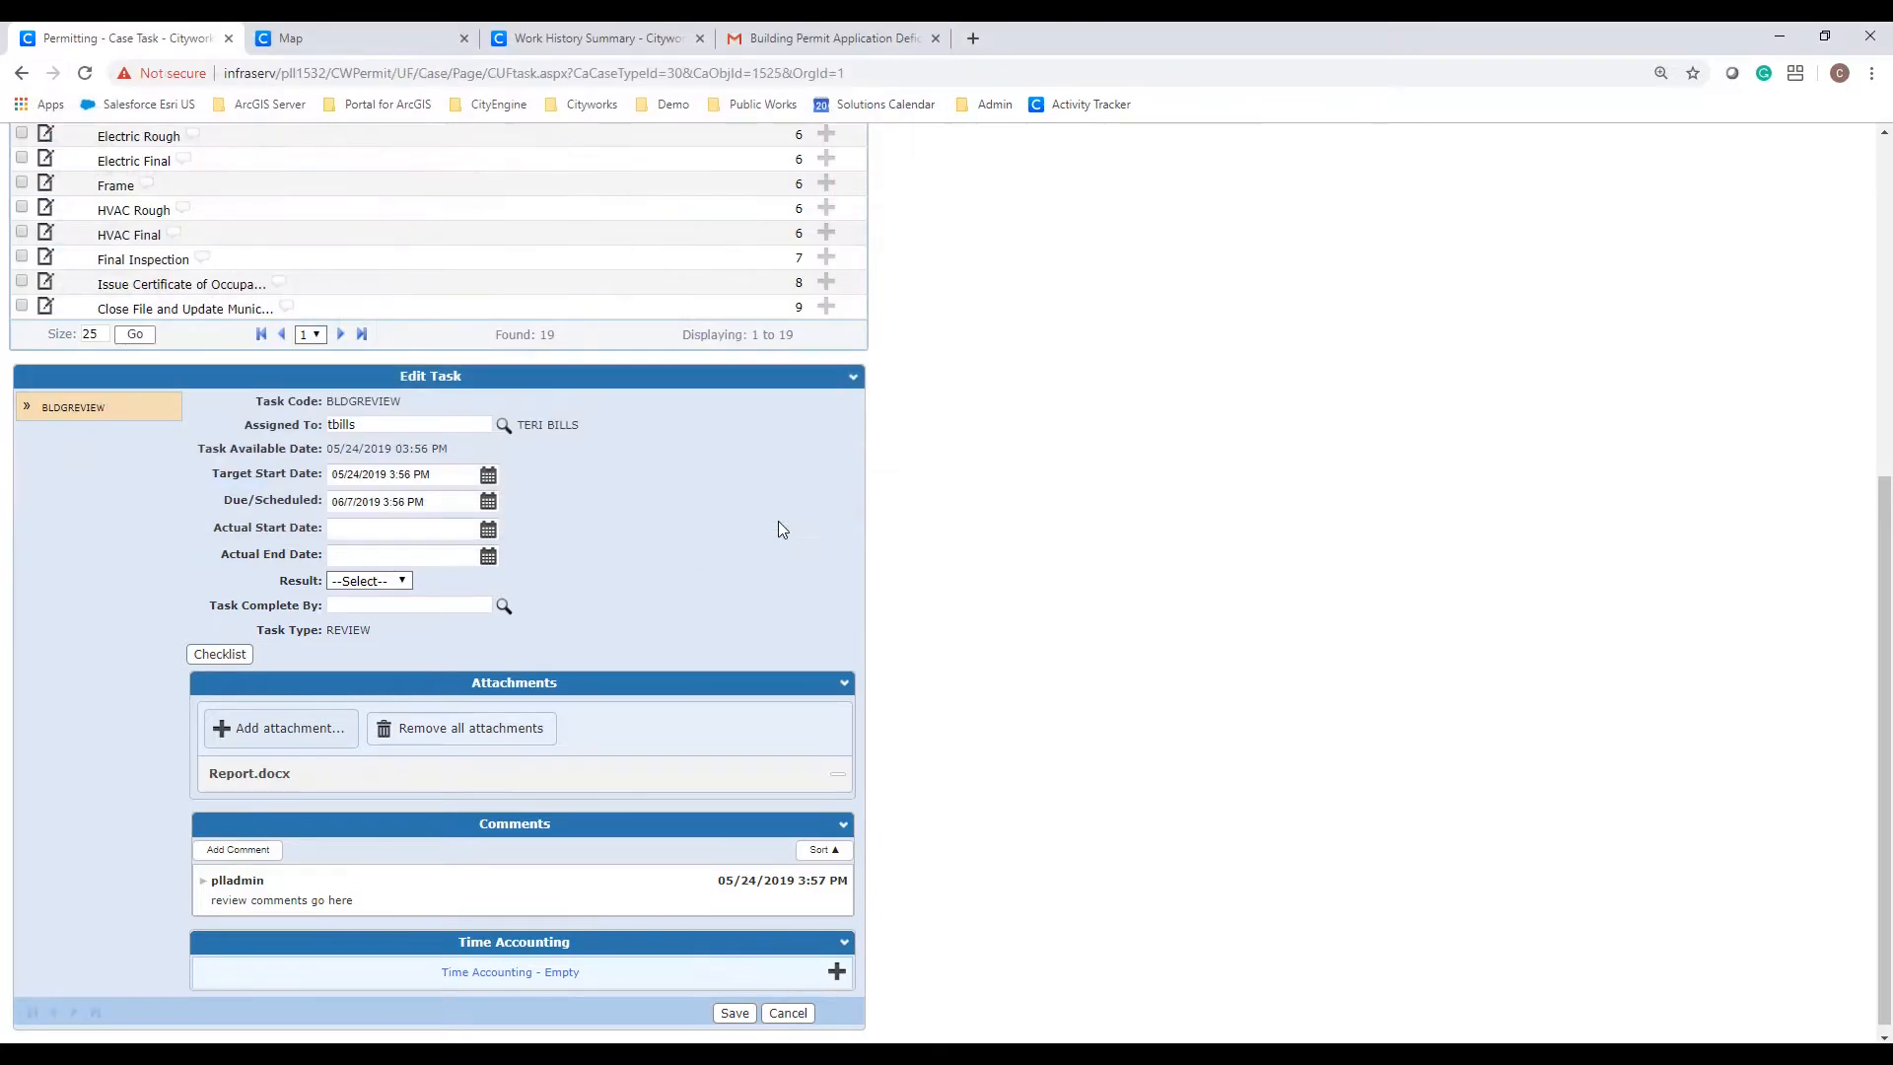
scroll(778, 527, down, 1)
click(735, 1002)
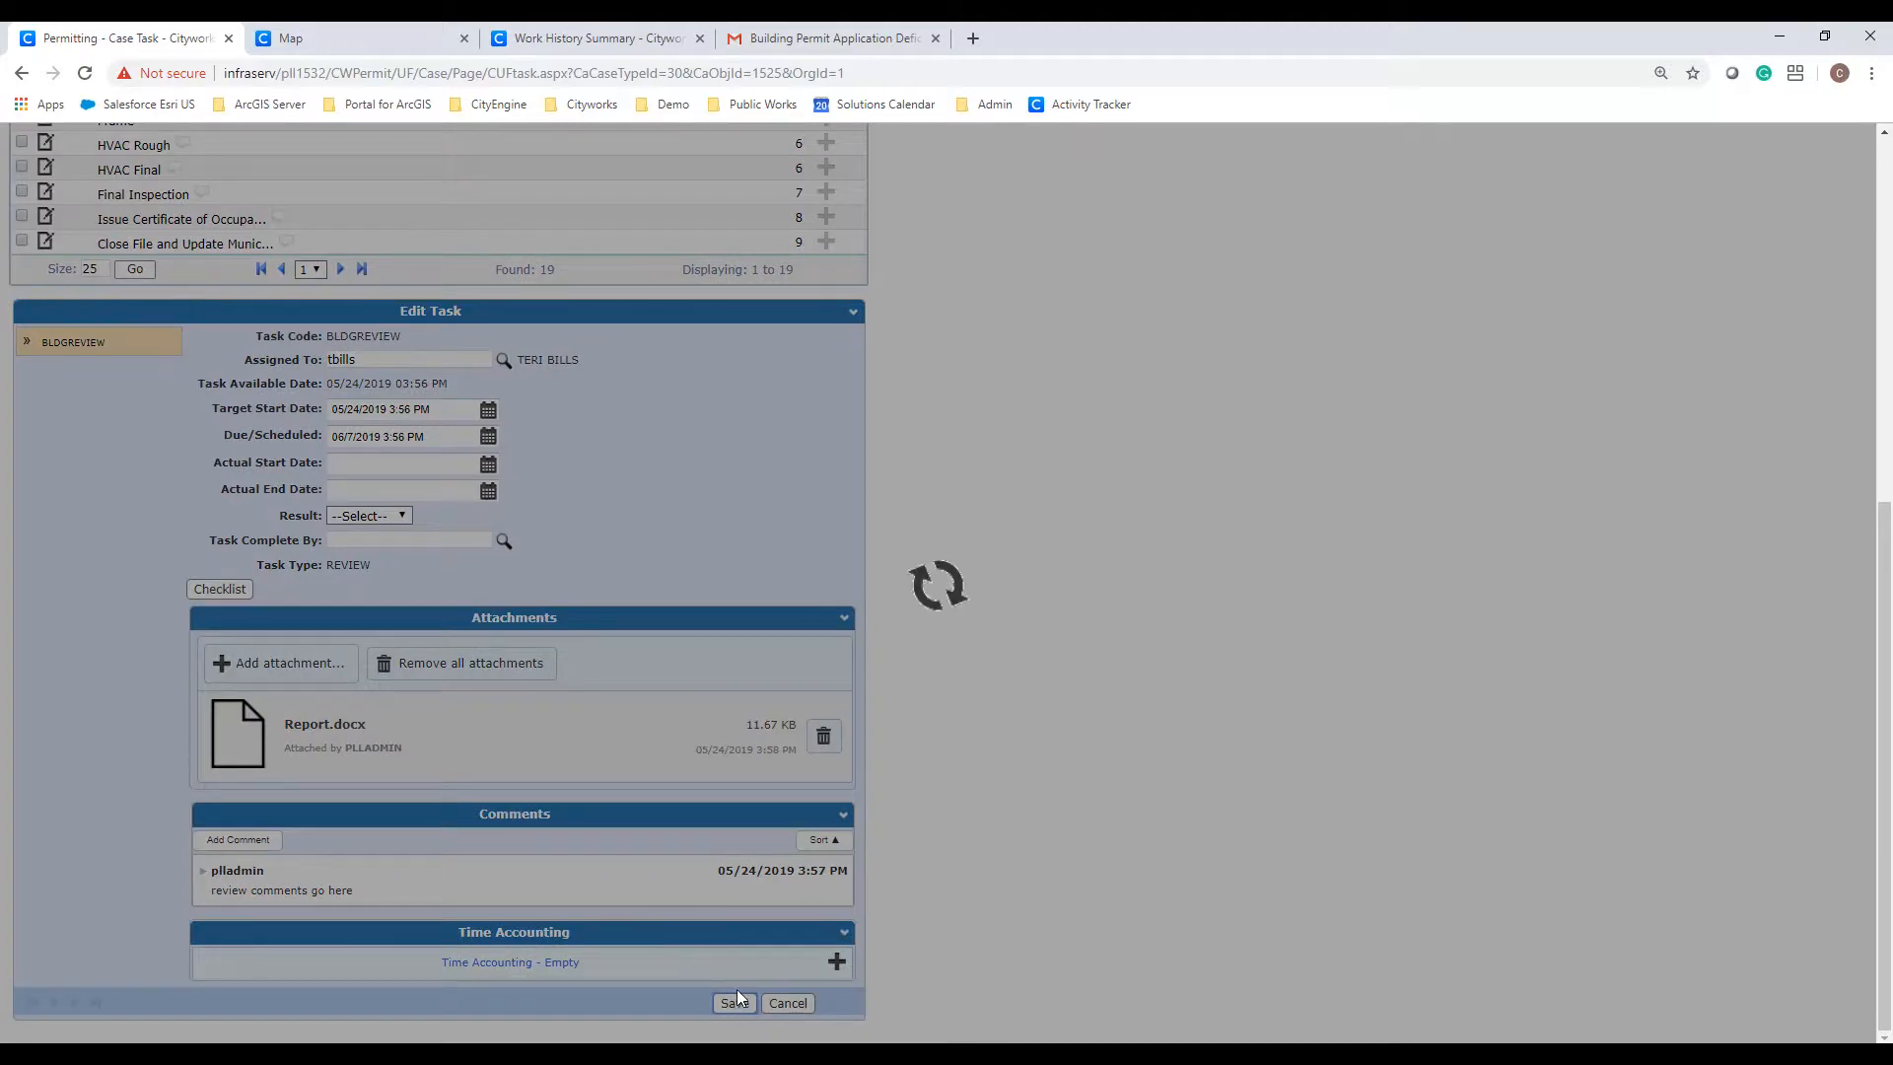
scroll(739, 998, up, 5)
scroll(737, 990, up, 1)
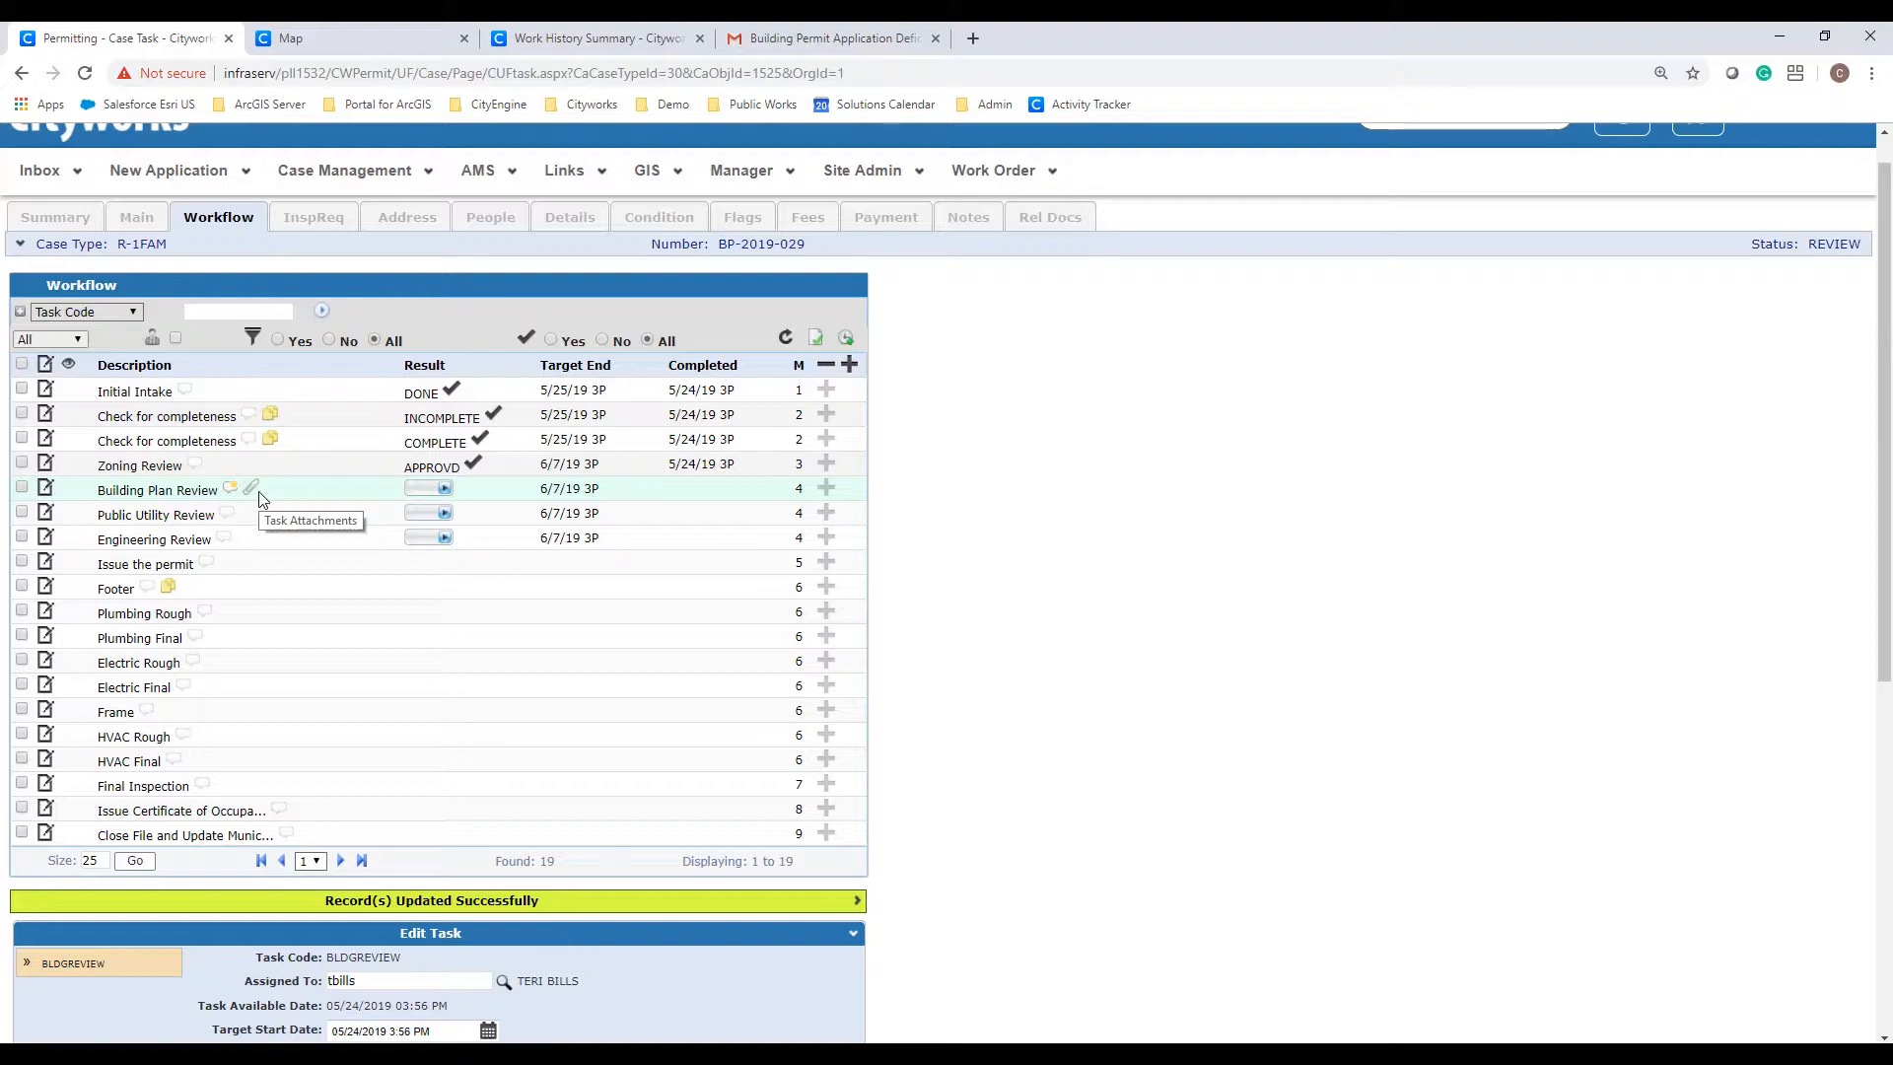
Step: Approve Public Utility, Engineering and Building Plan Reviews, then try setting Issue the permit to ISSUE
click(422, 513)
click(424, 513)
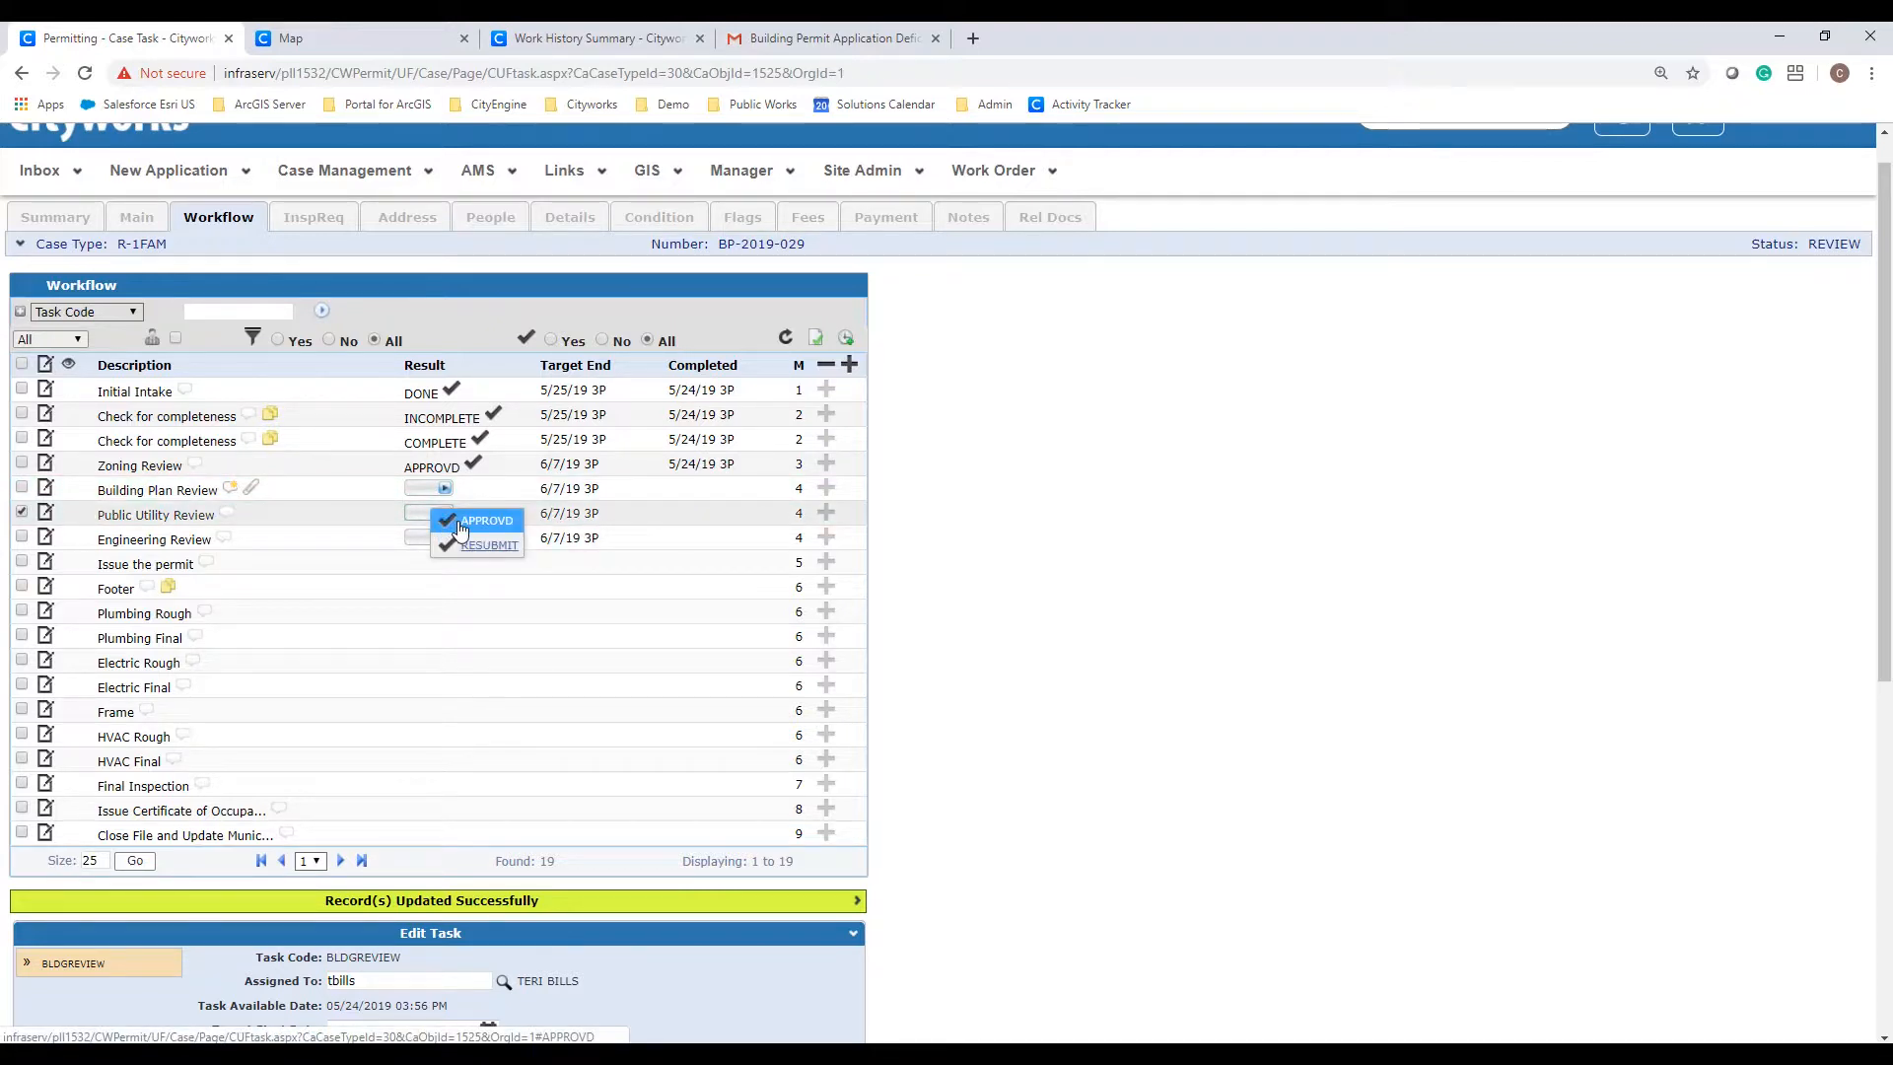
click(461, 523)
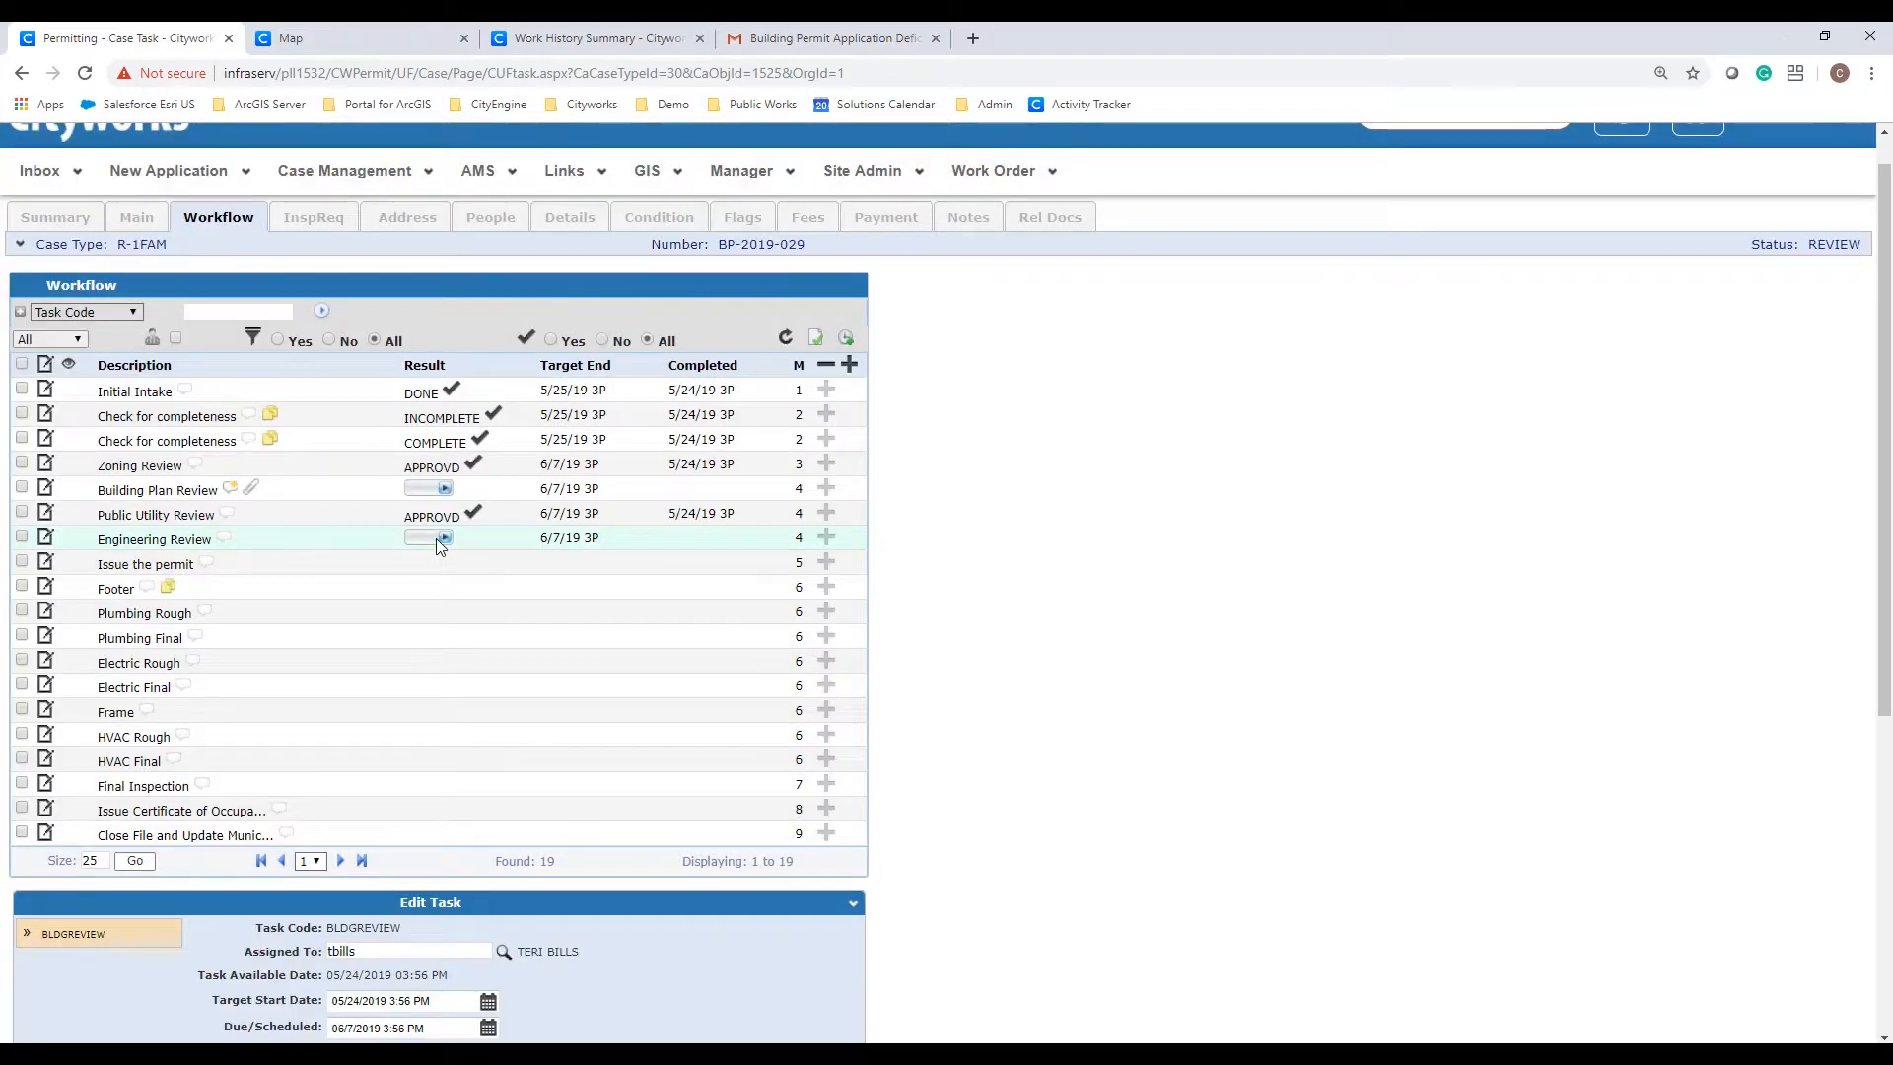
click(435, 538)
click(483, 545)
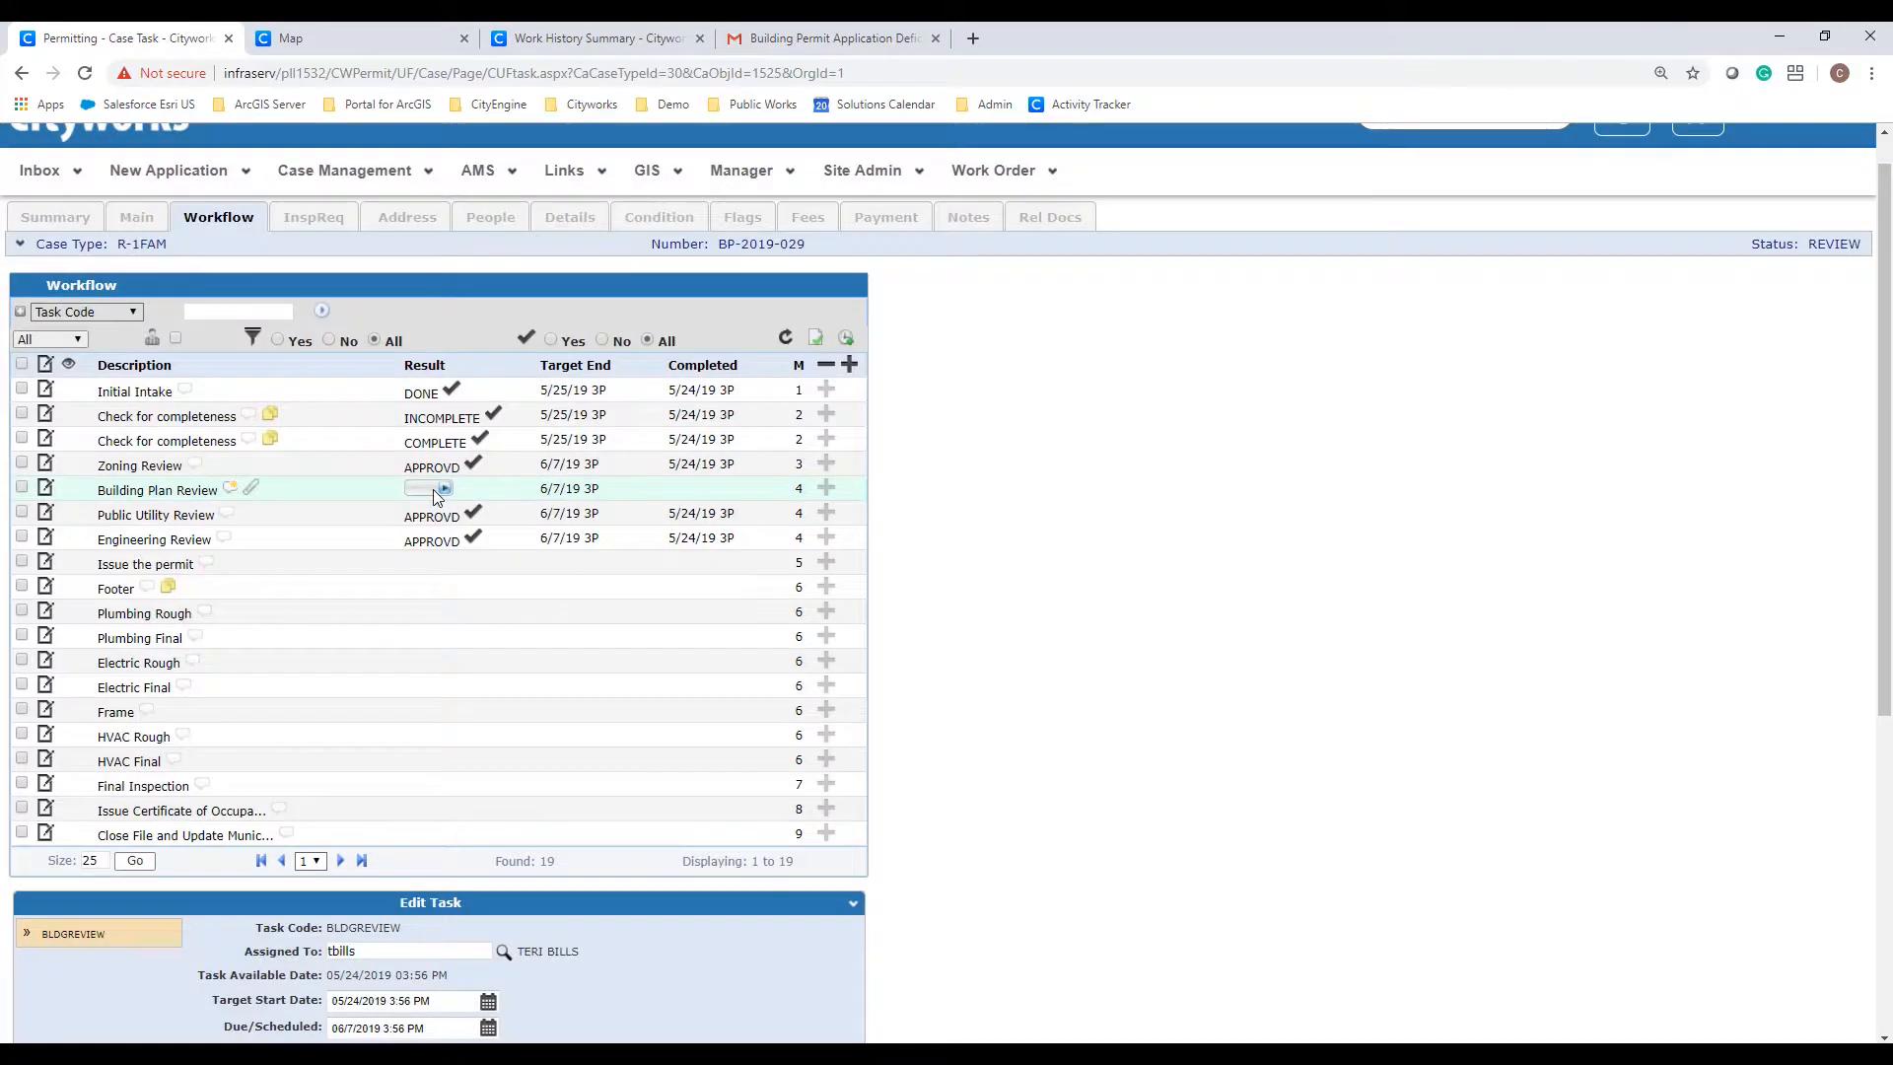
click(434, 489)
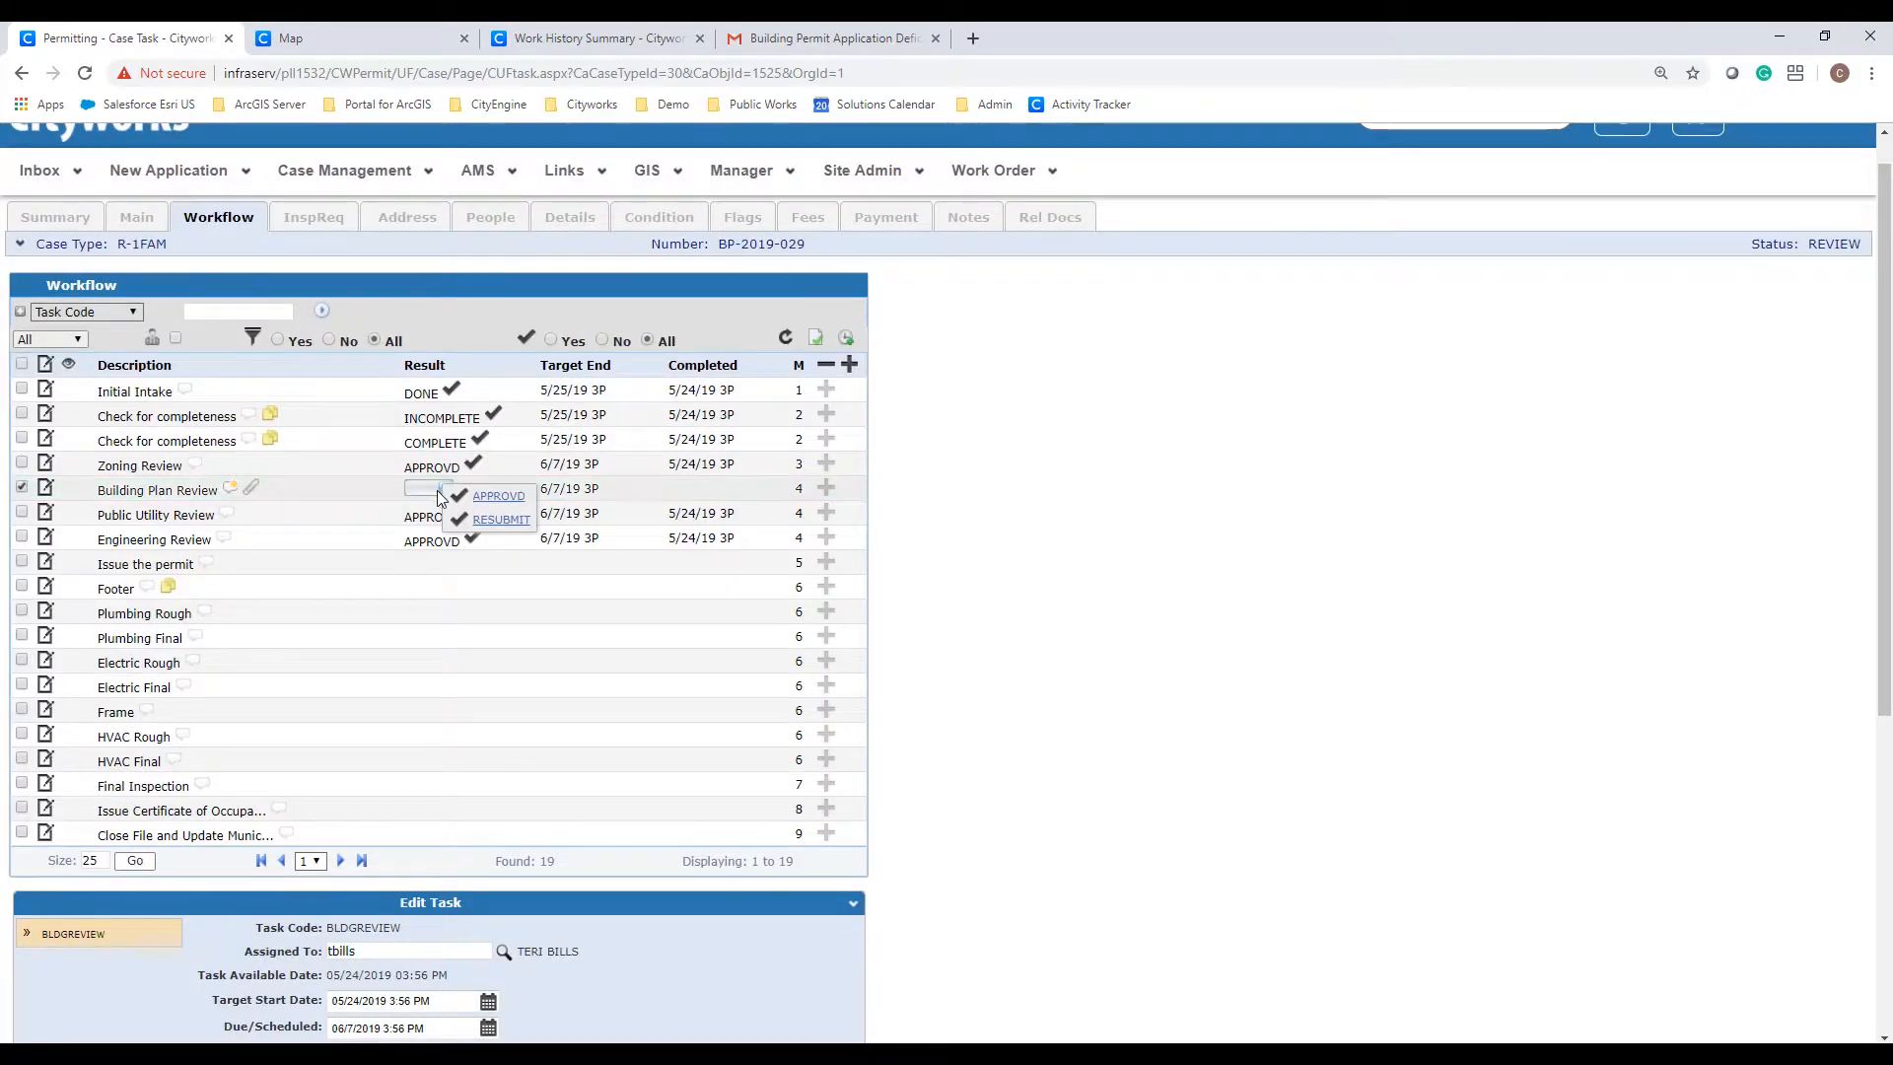
click(500, 505)
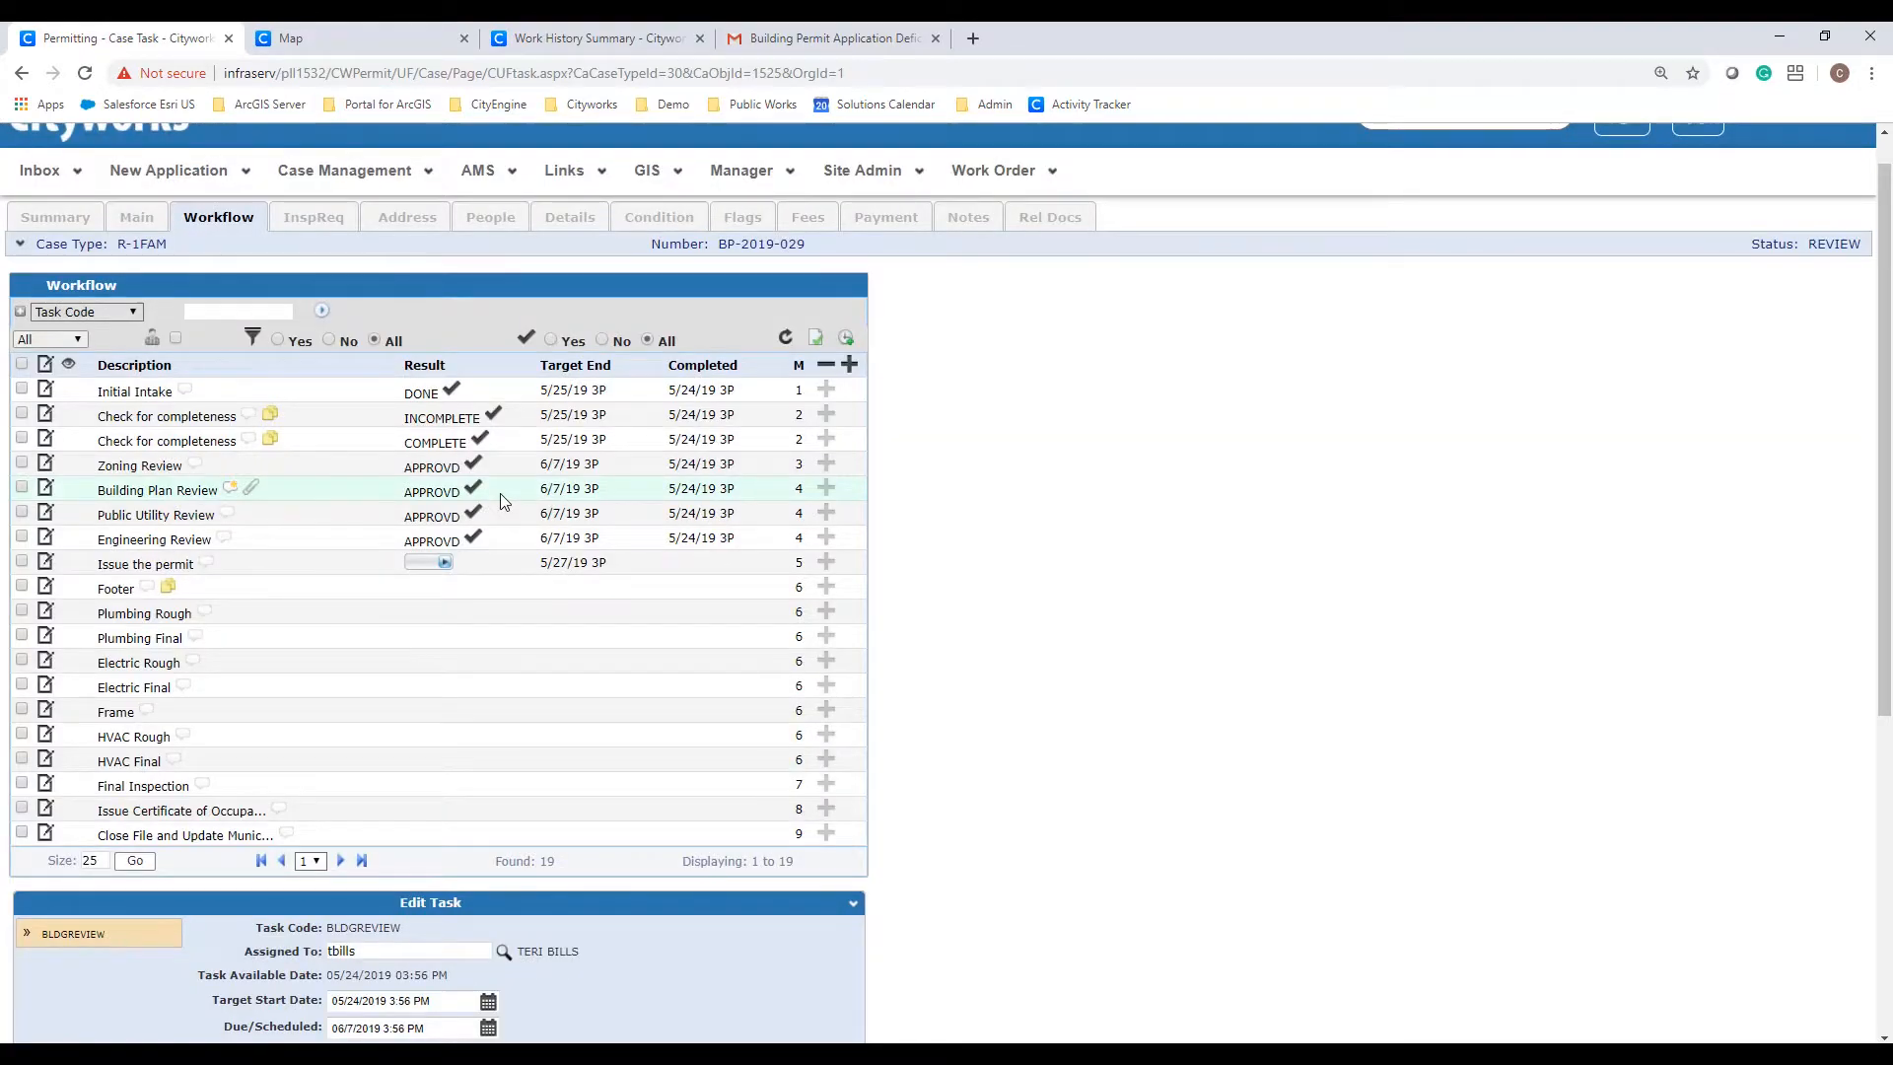
click(436, 562)
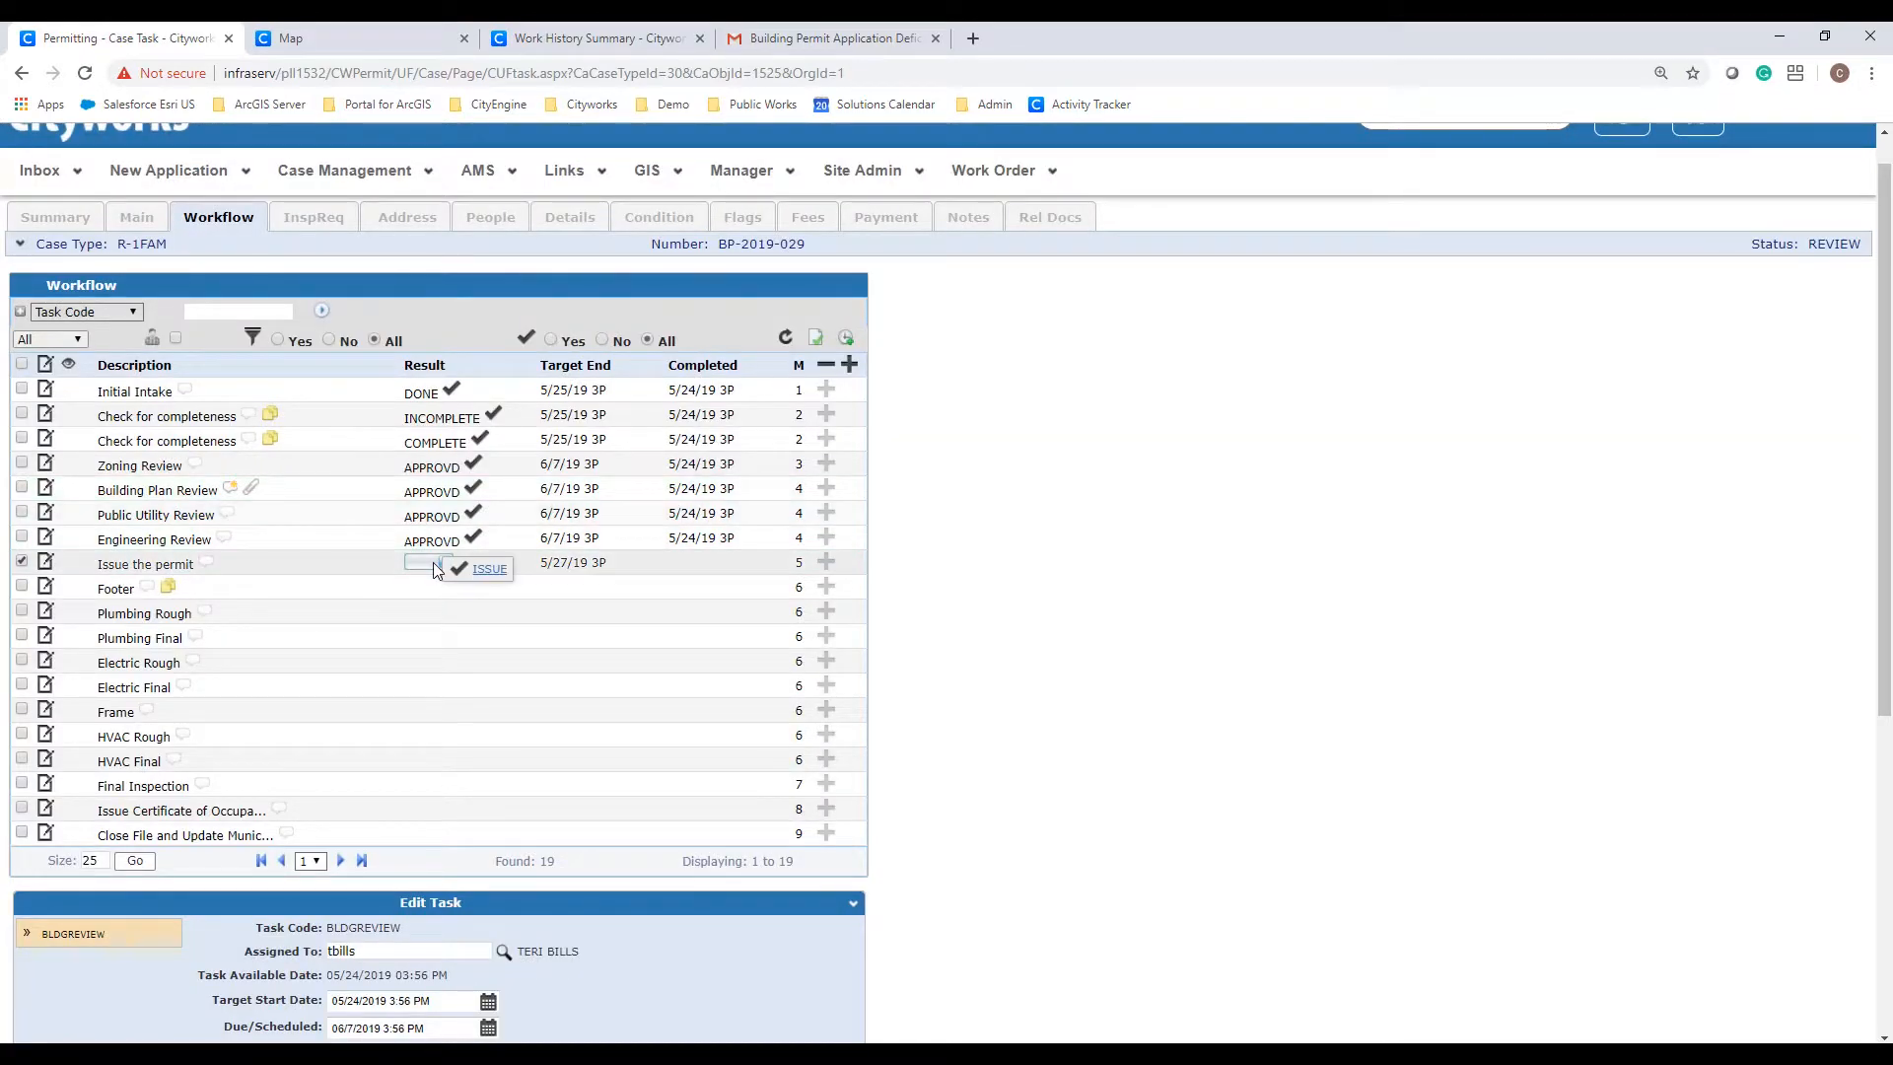
click(483, 568)
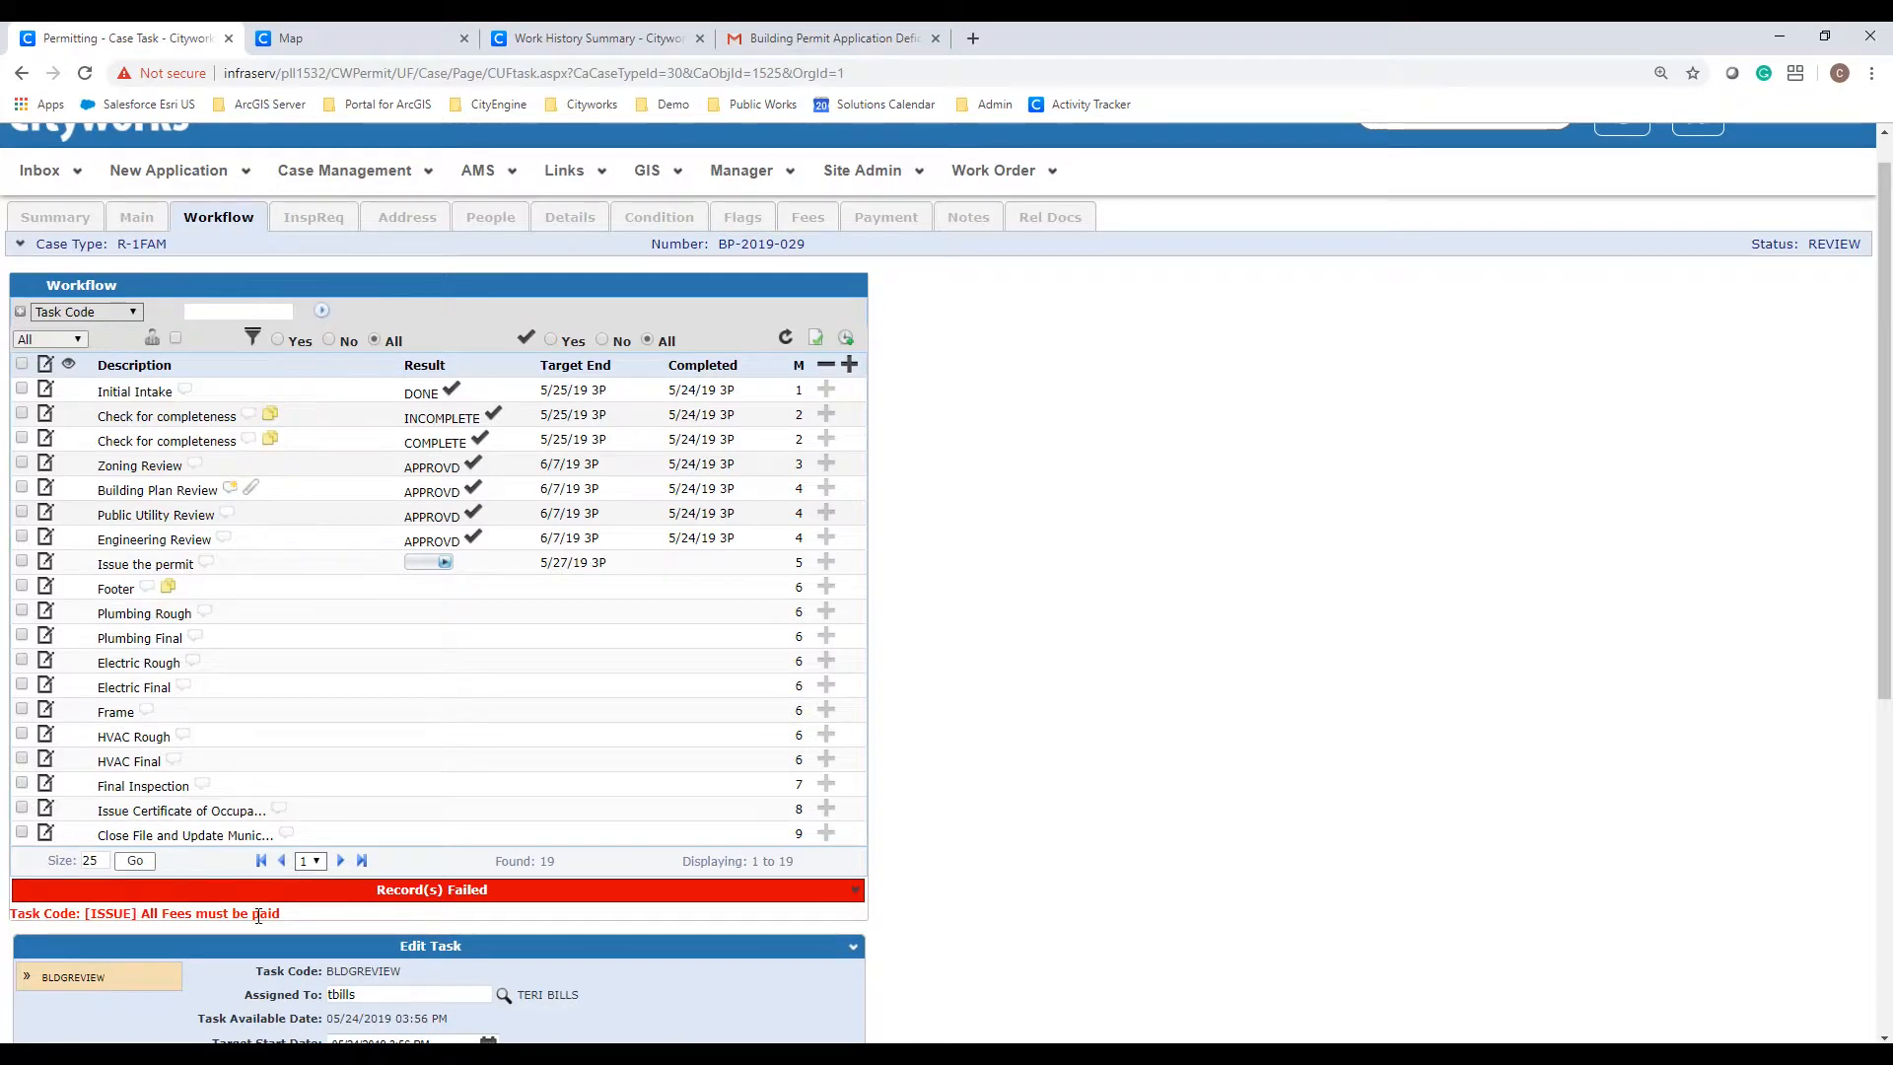
Step: Pay all eight BP-2019-029 fees with tender type CHECK, saving the 2,958.00 payment
click(809, 220)
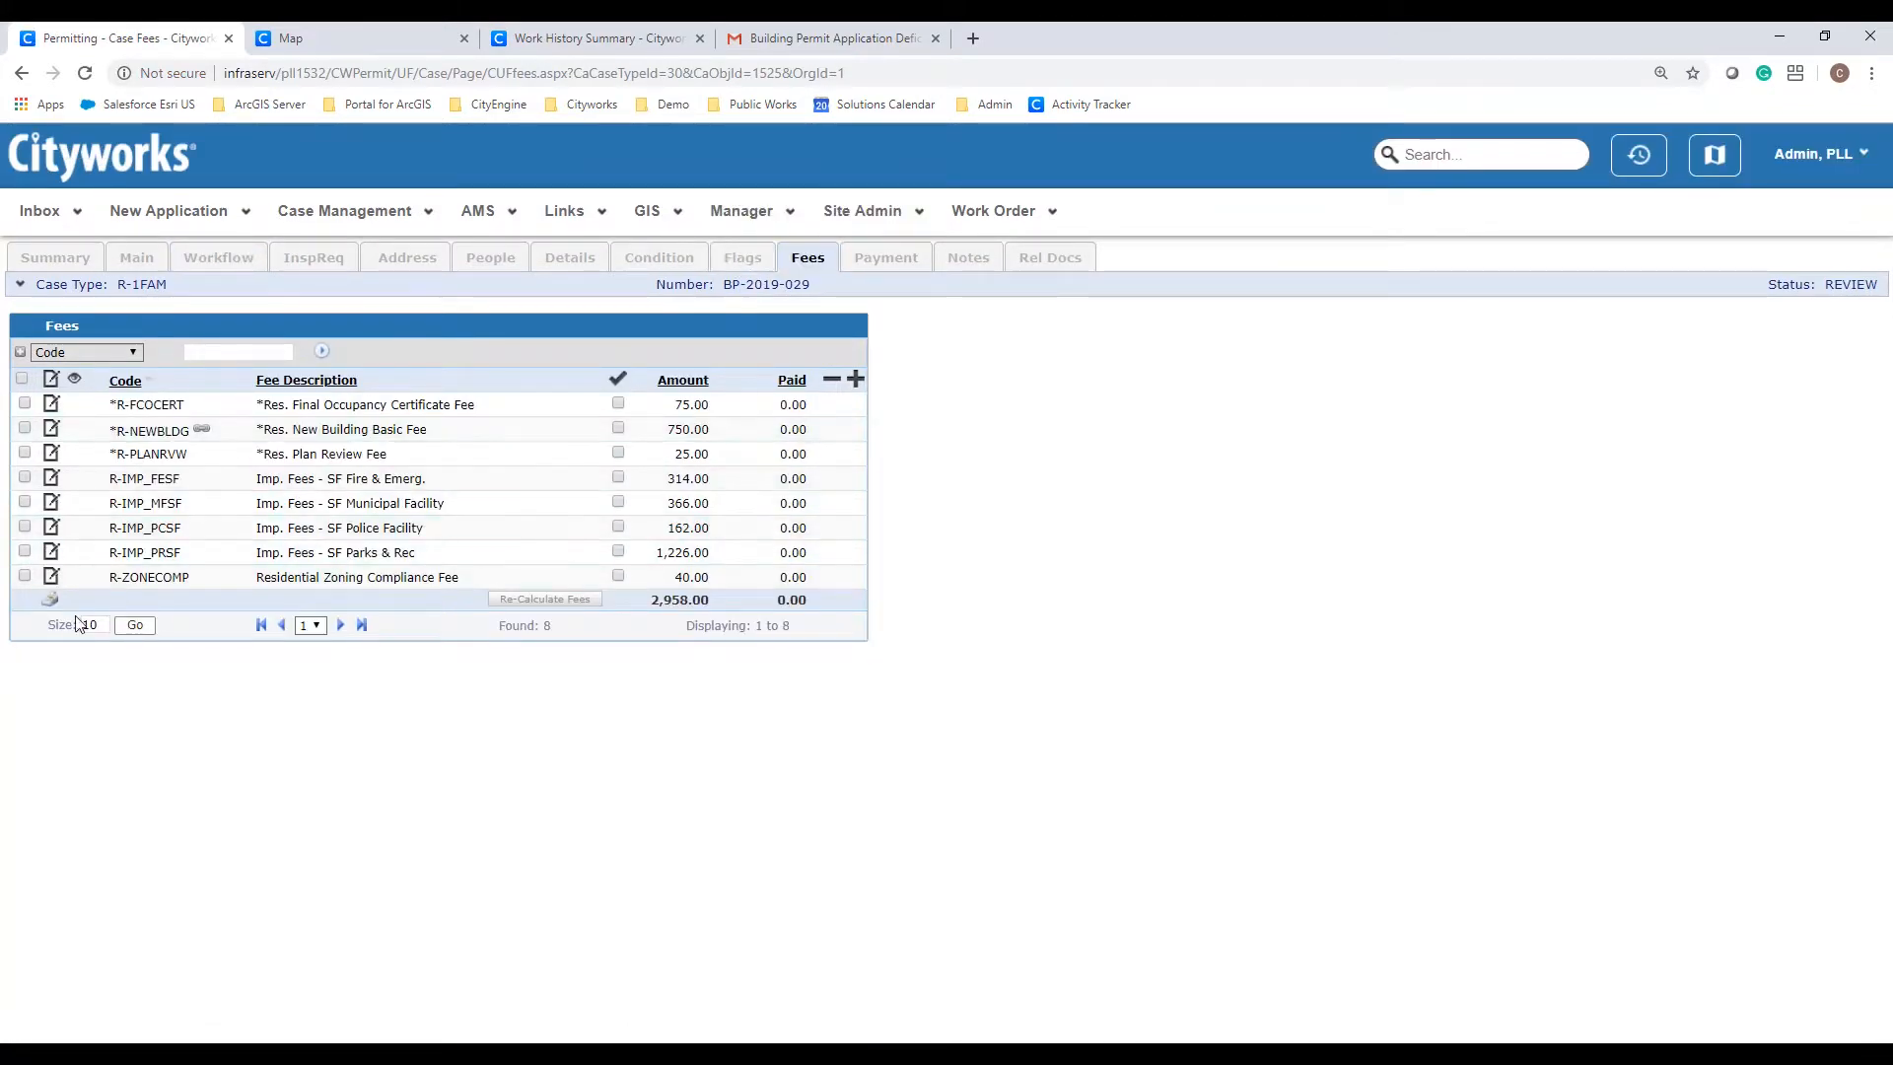
click(50, 598)
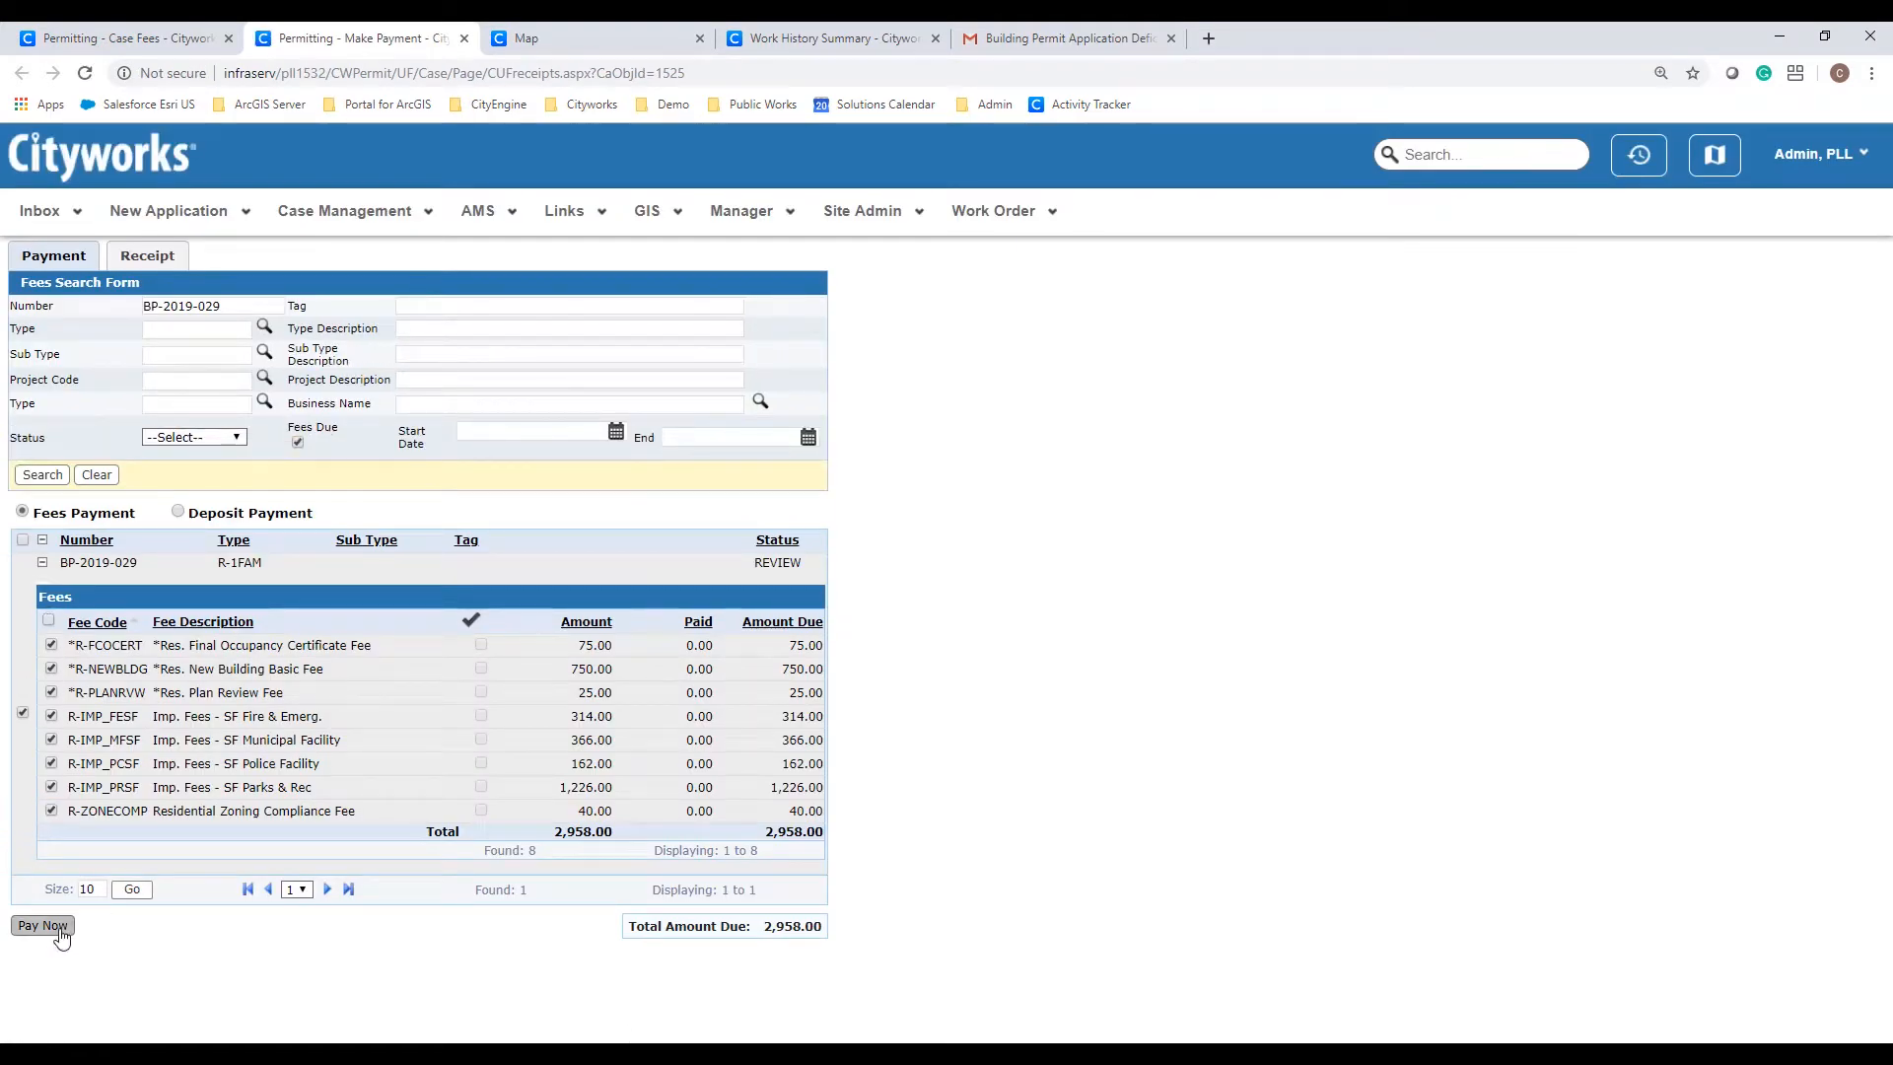
click(43, 926)
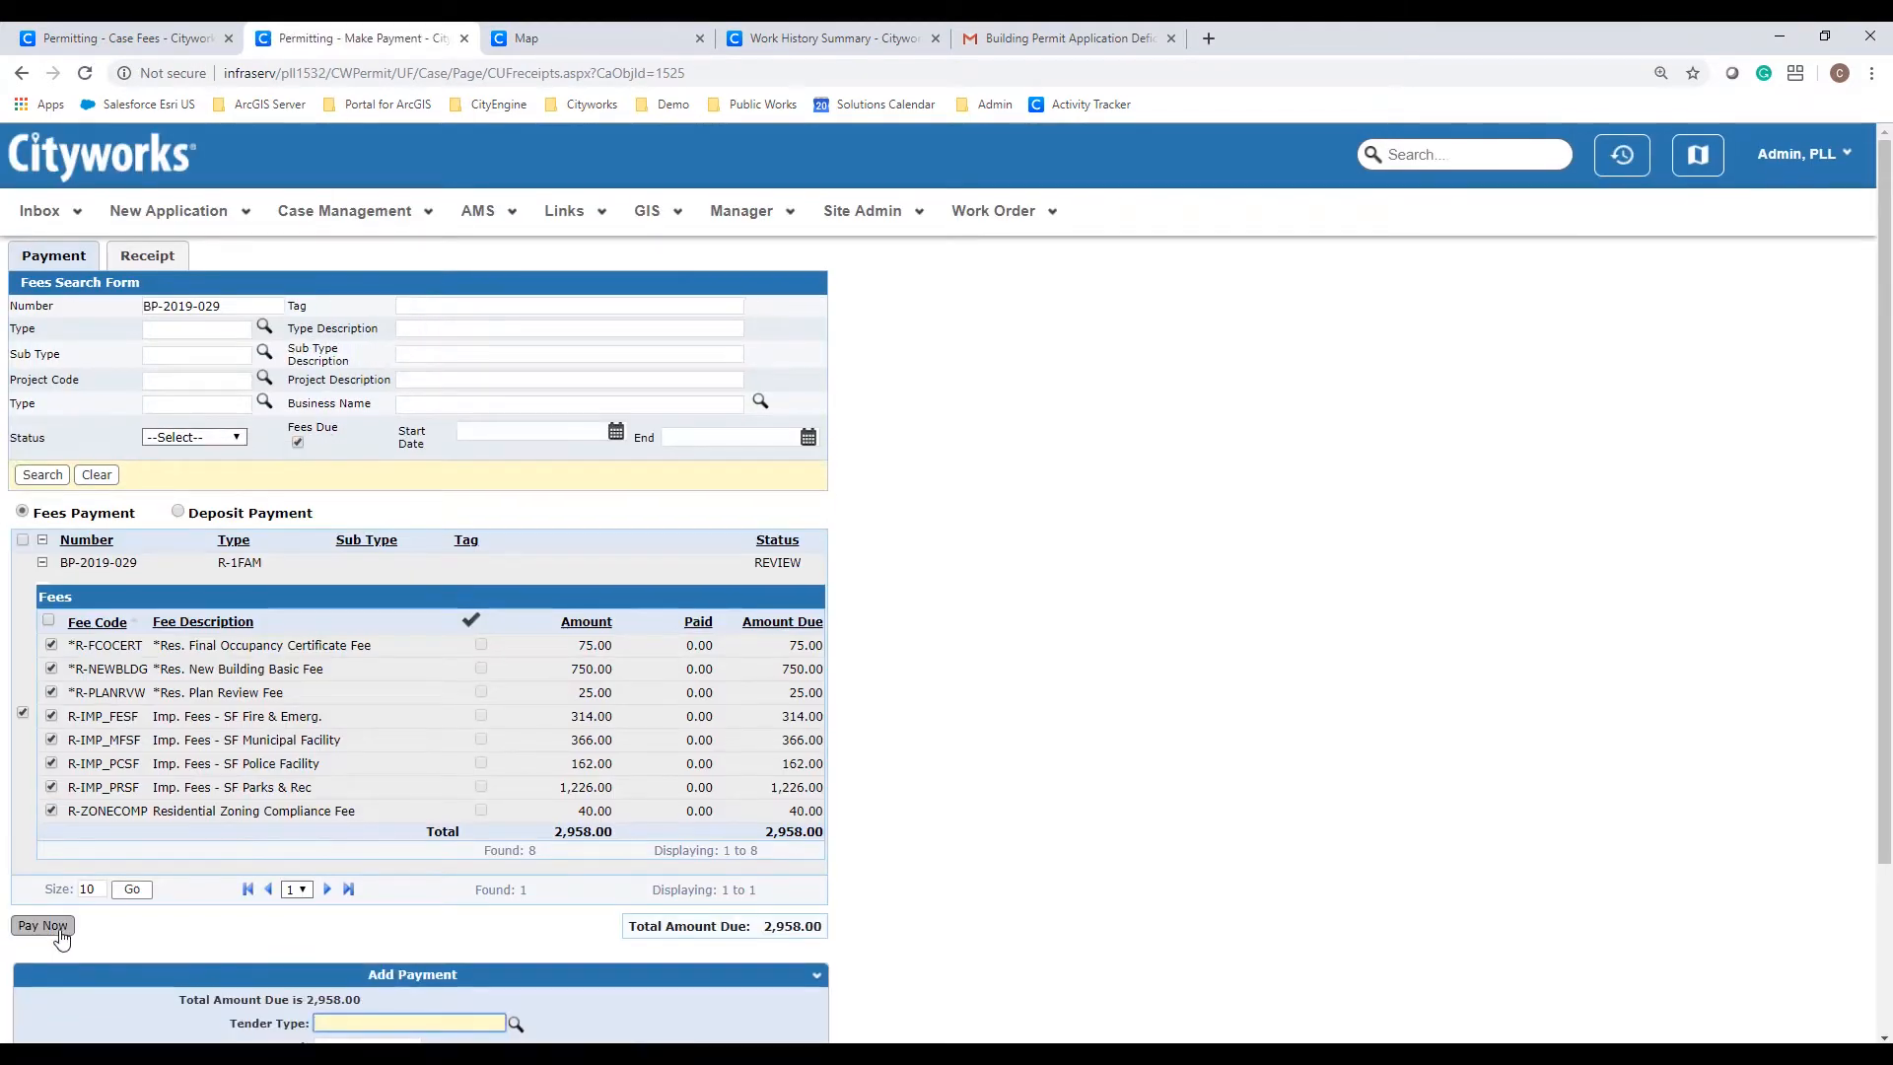
scroll(61, 937, down, 2)
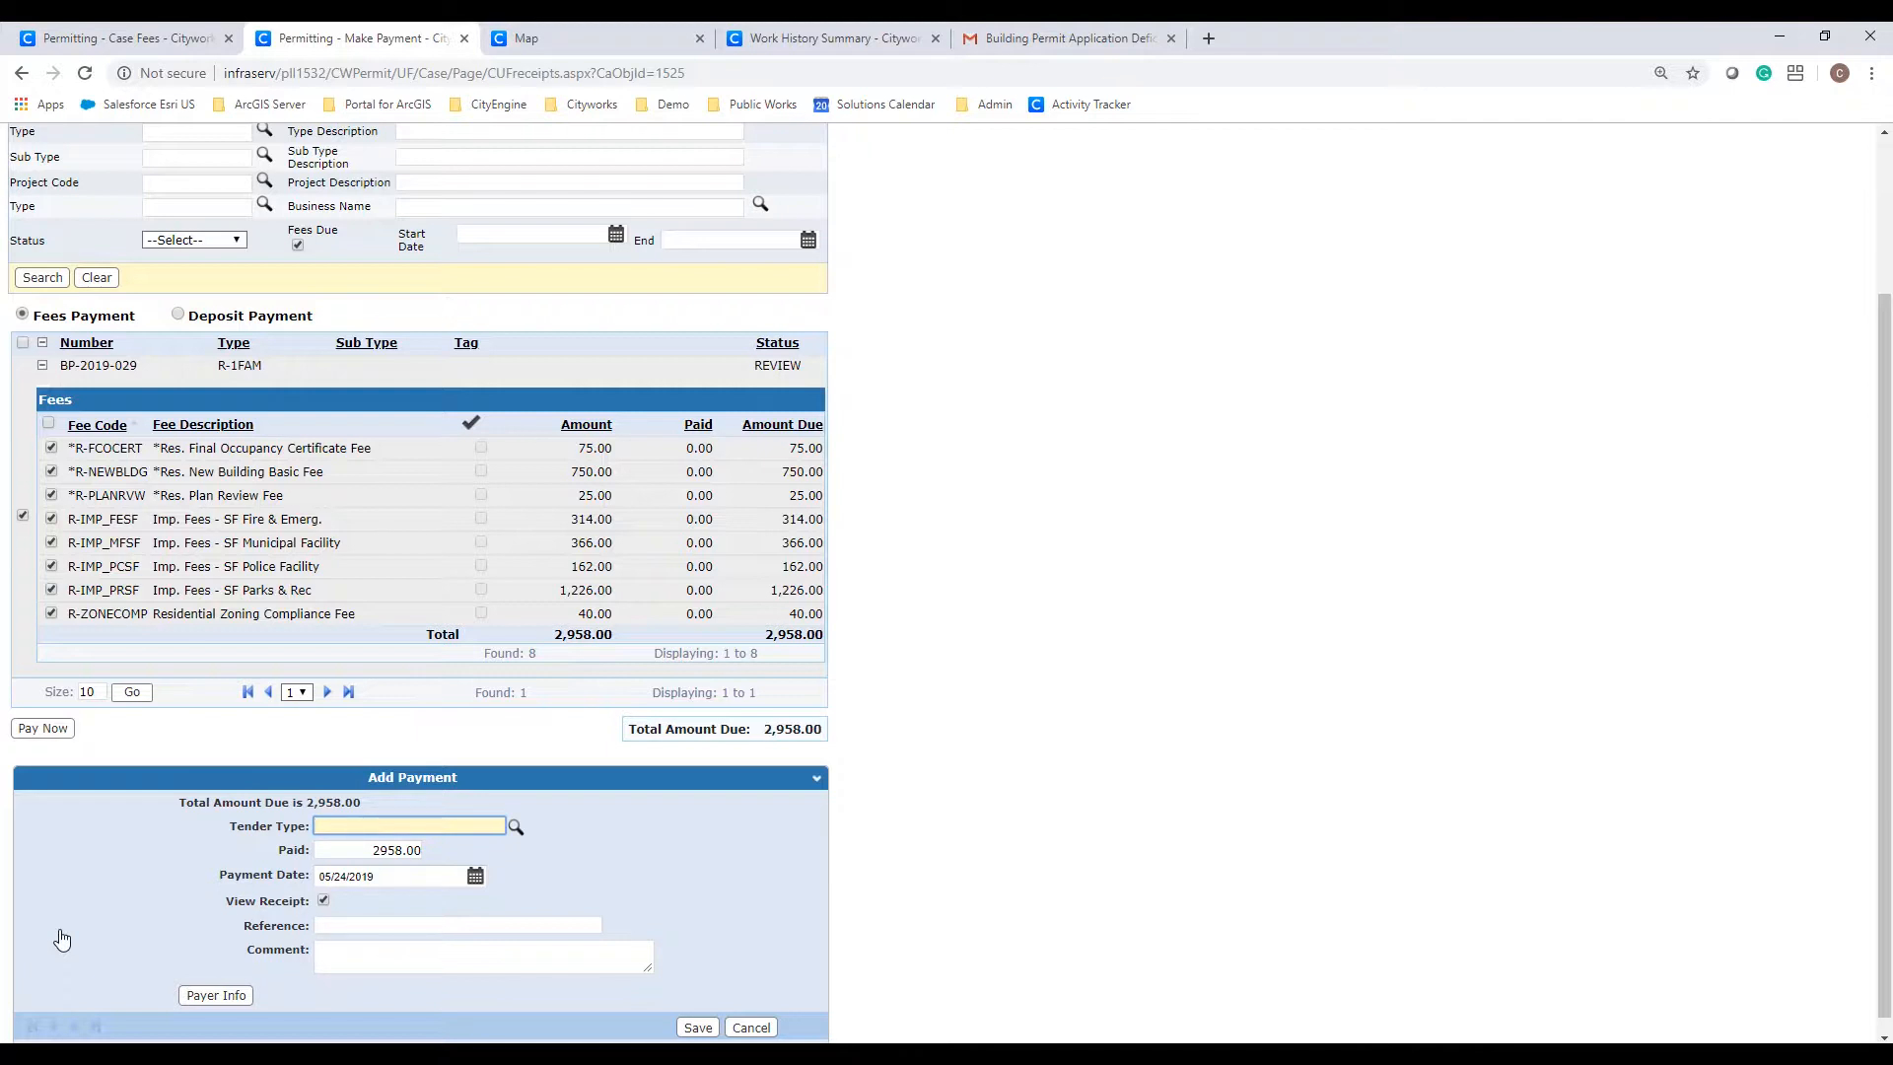
click(515, 826)
click(36, 173)
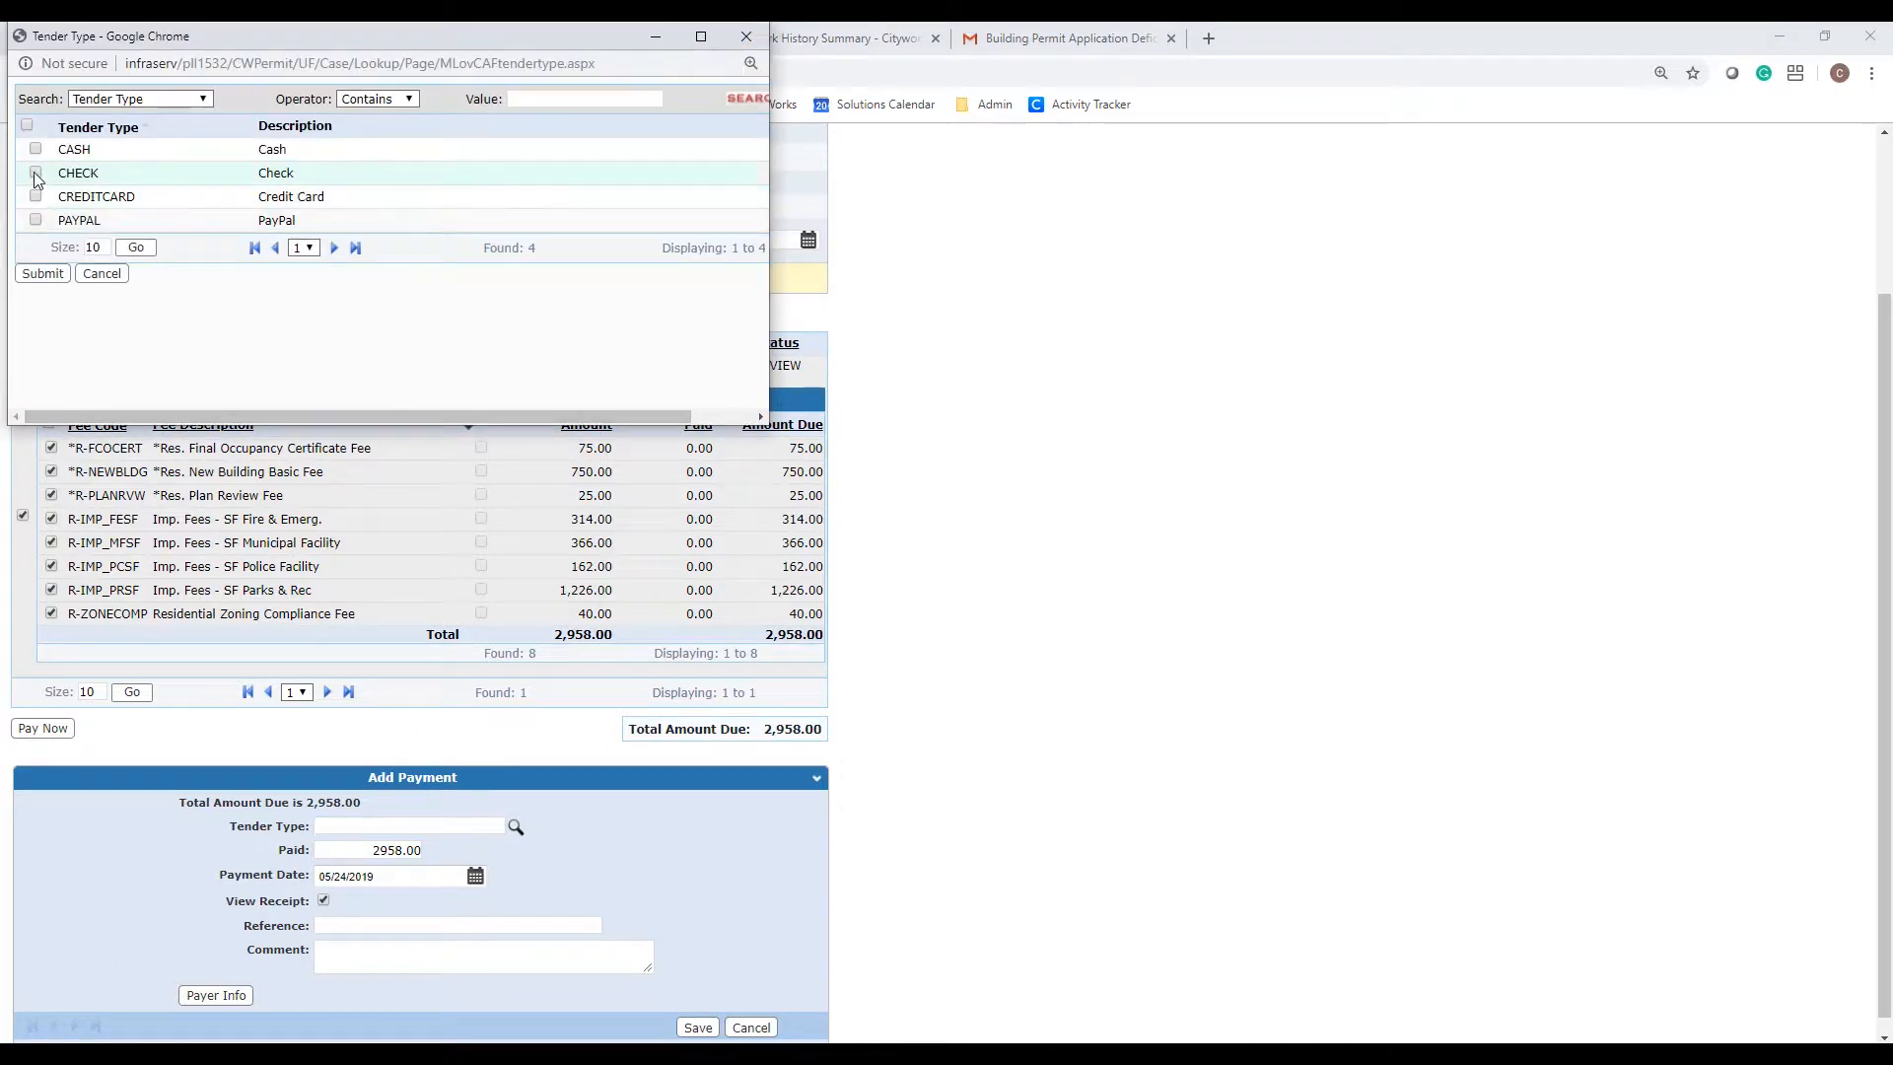
click(53, 268)
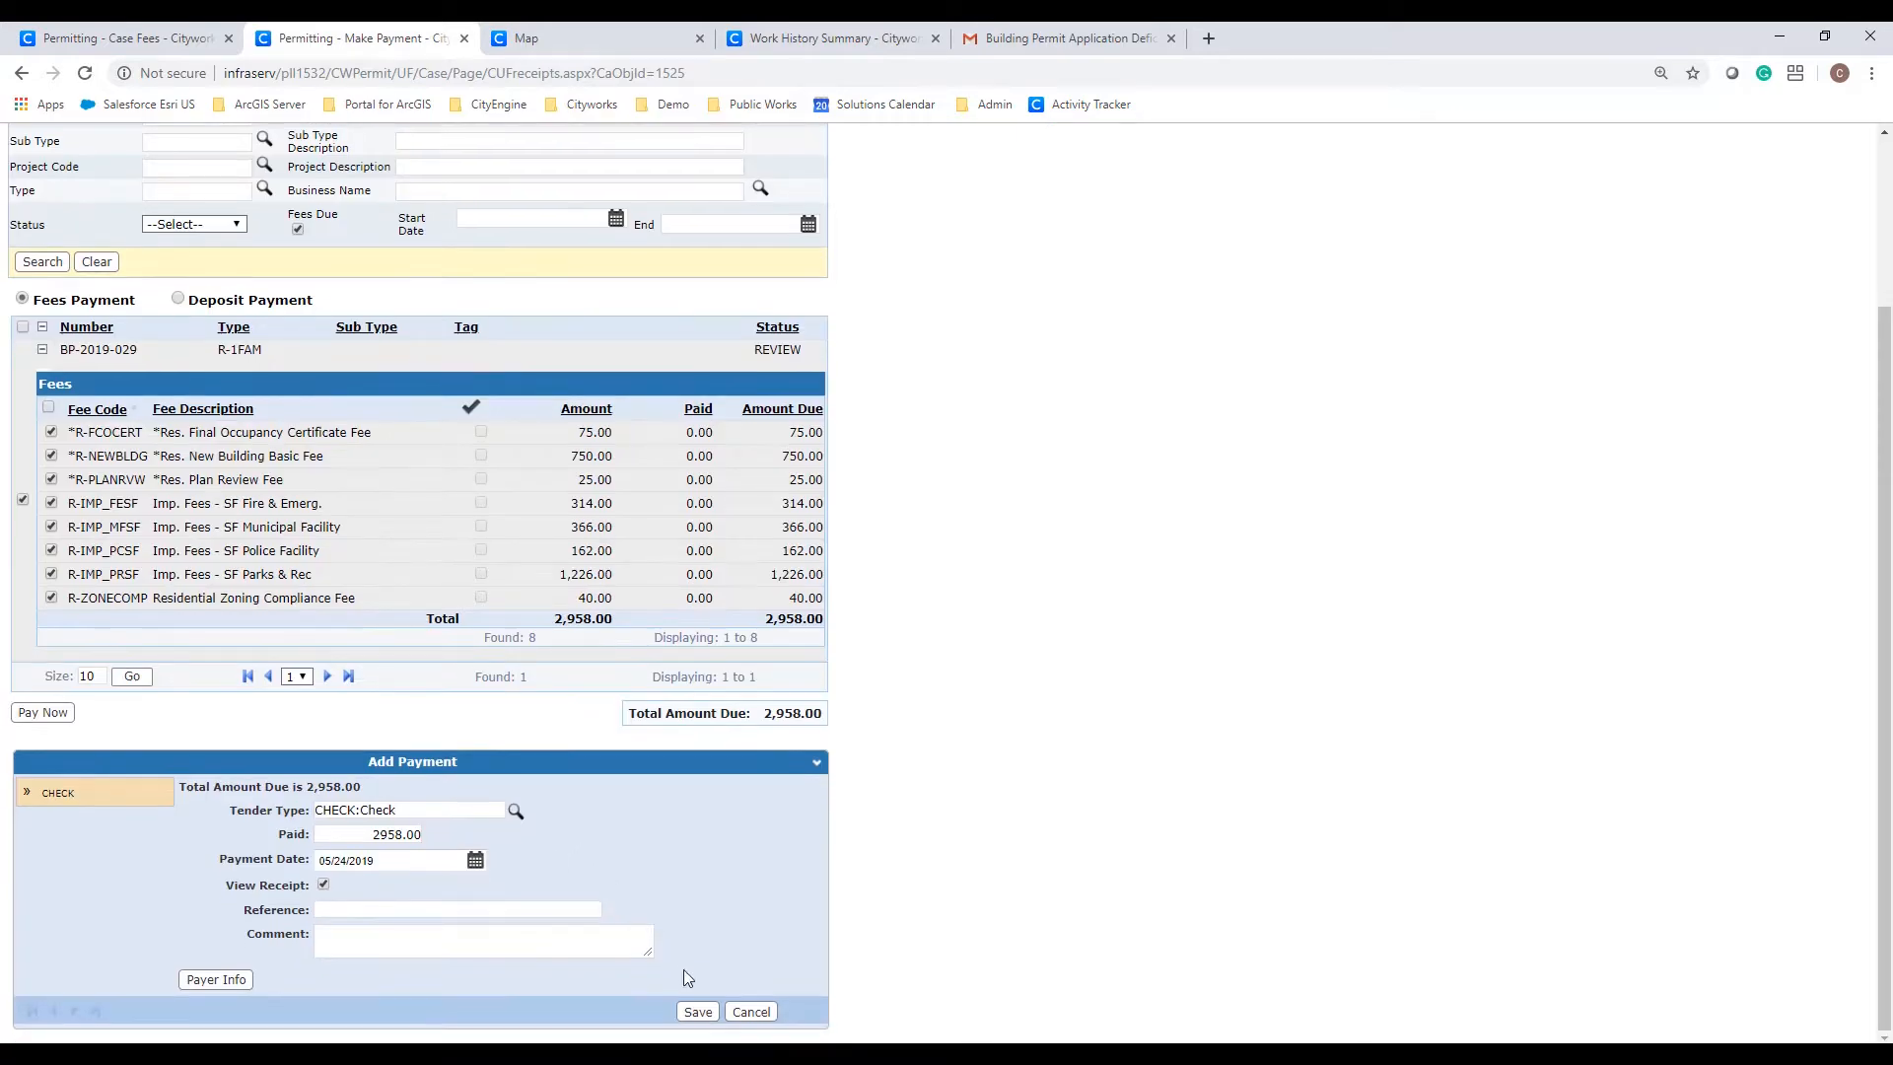
click(697, 1011)
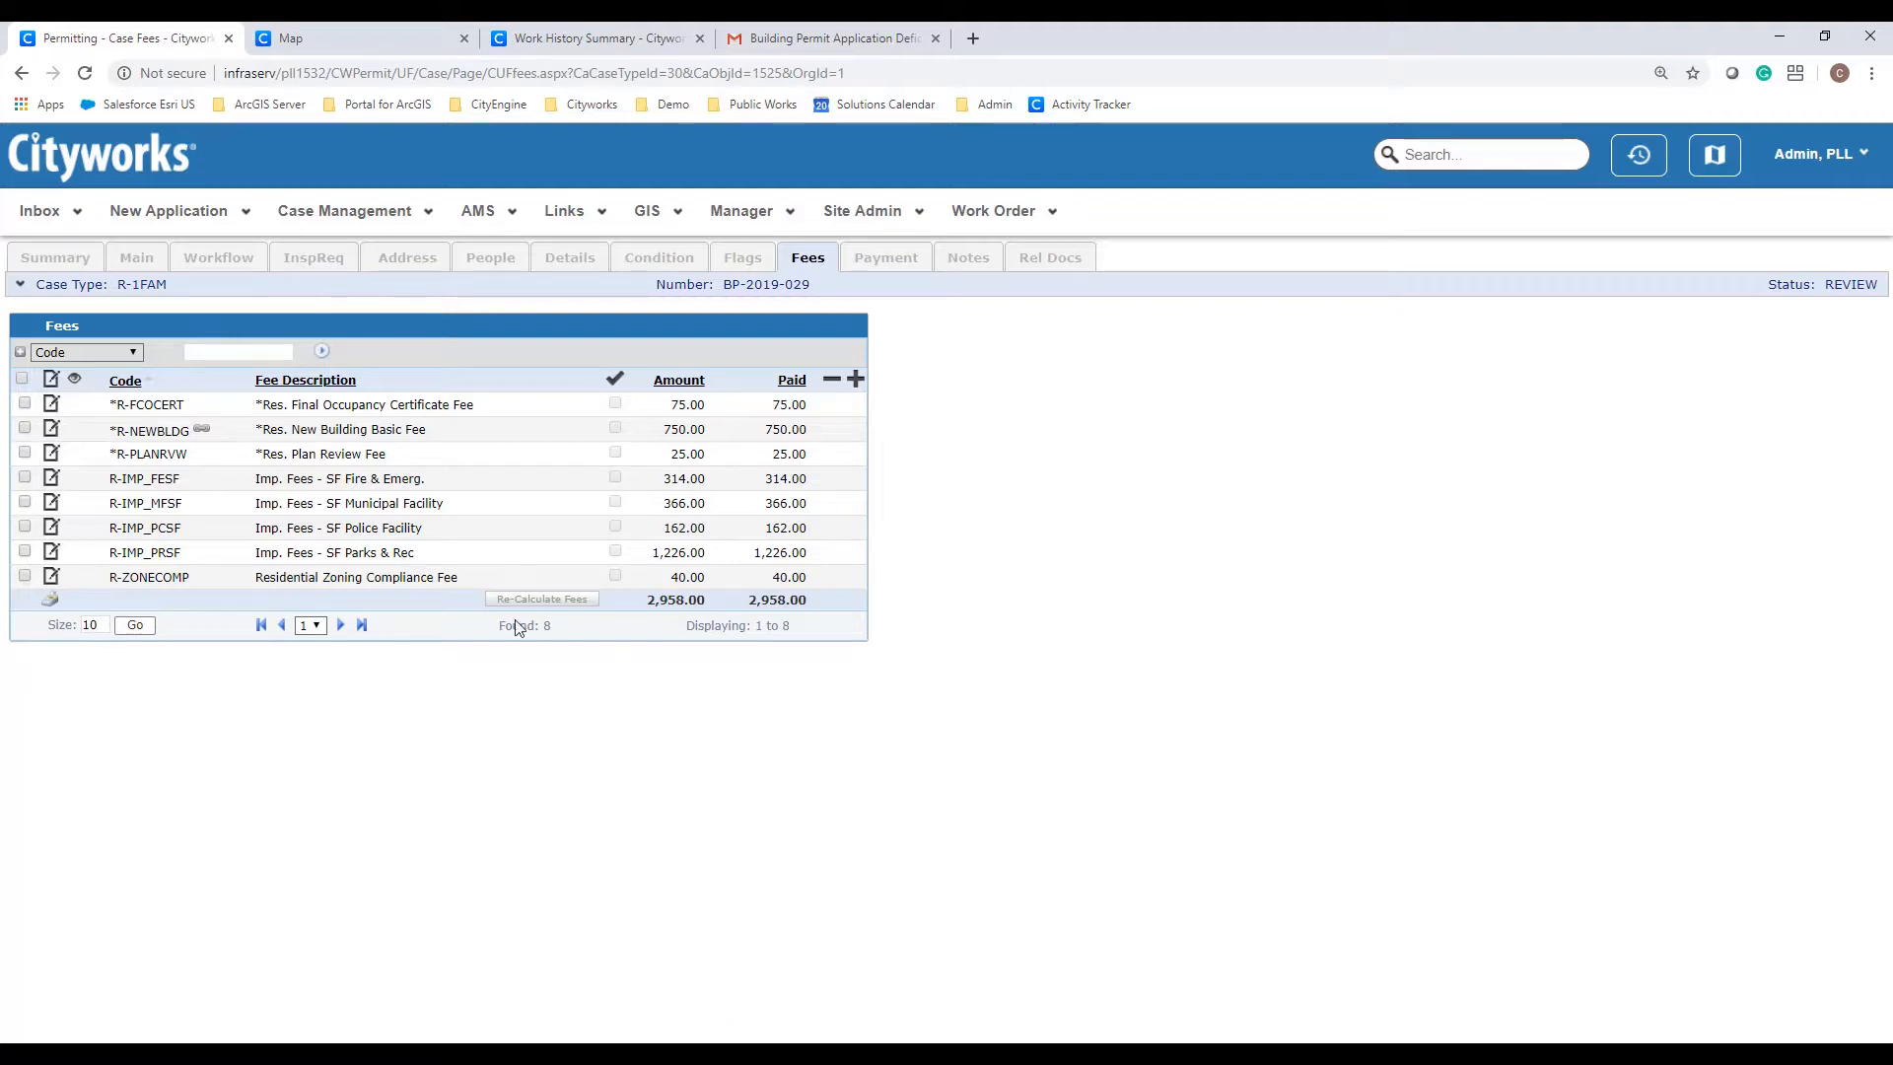
Step: Set the Issue the permit task result to ISSUE, then go back to the case Summary
click(239, 262)
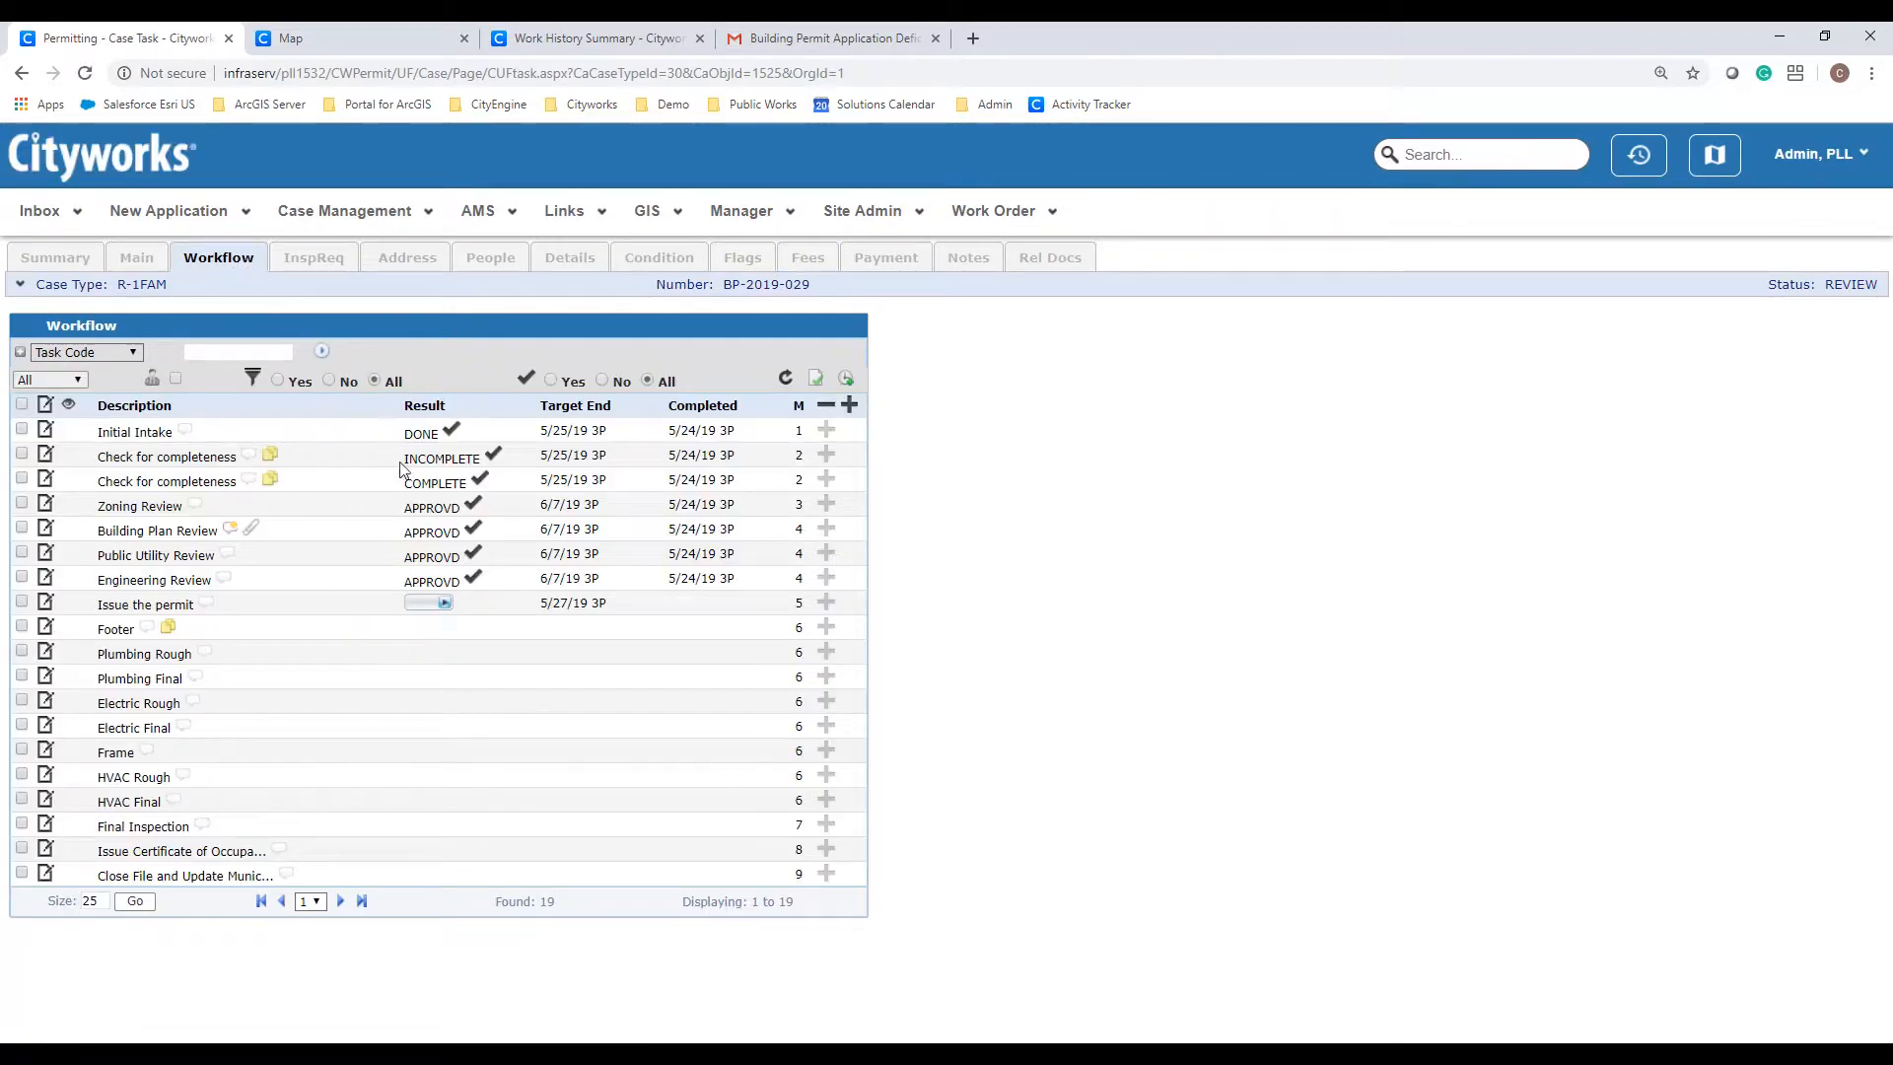
click(446, 605)
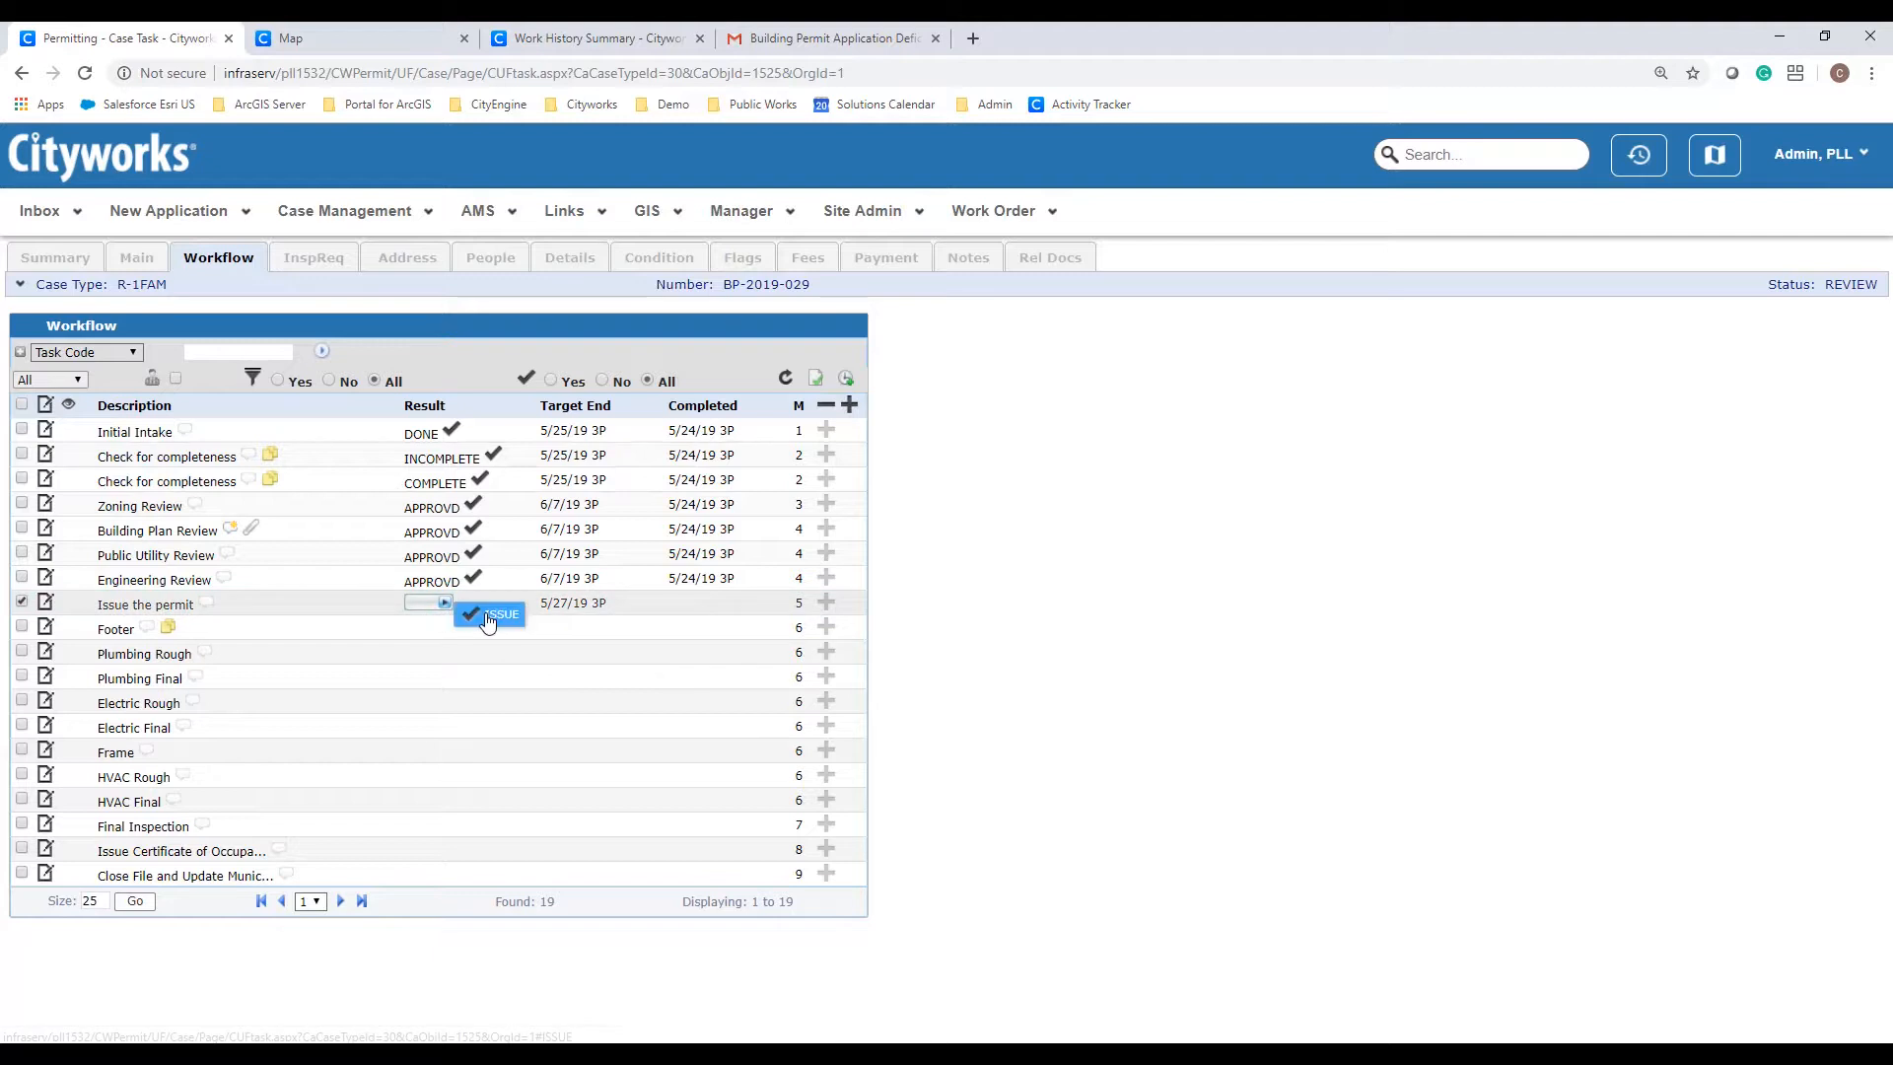
click(493, 615)
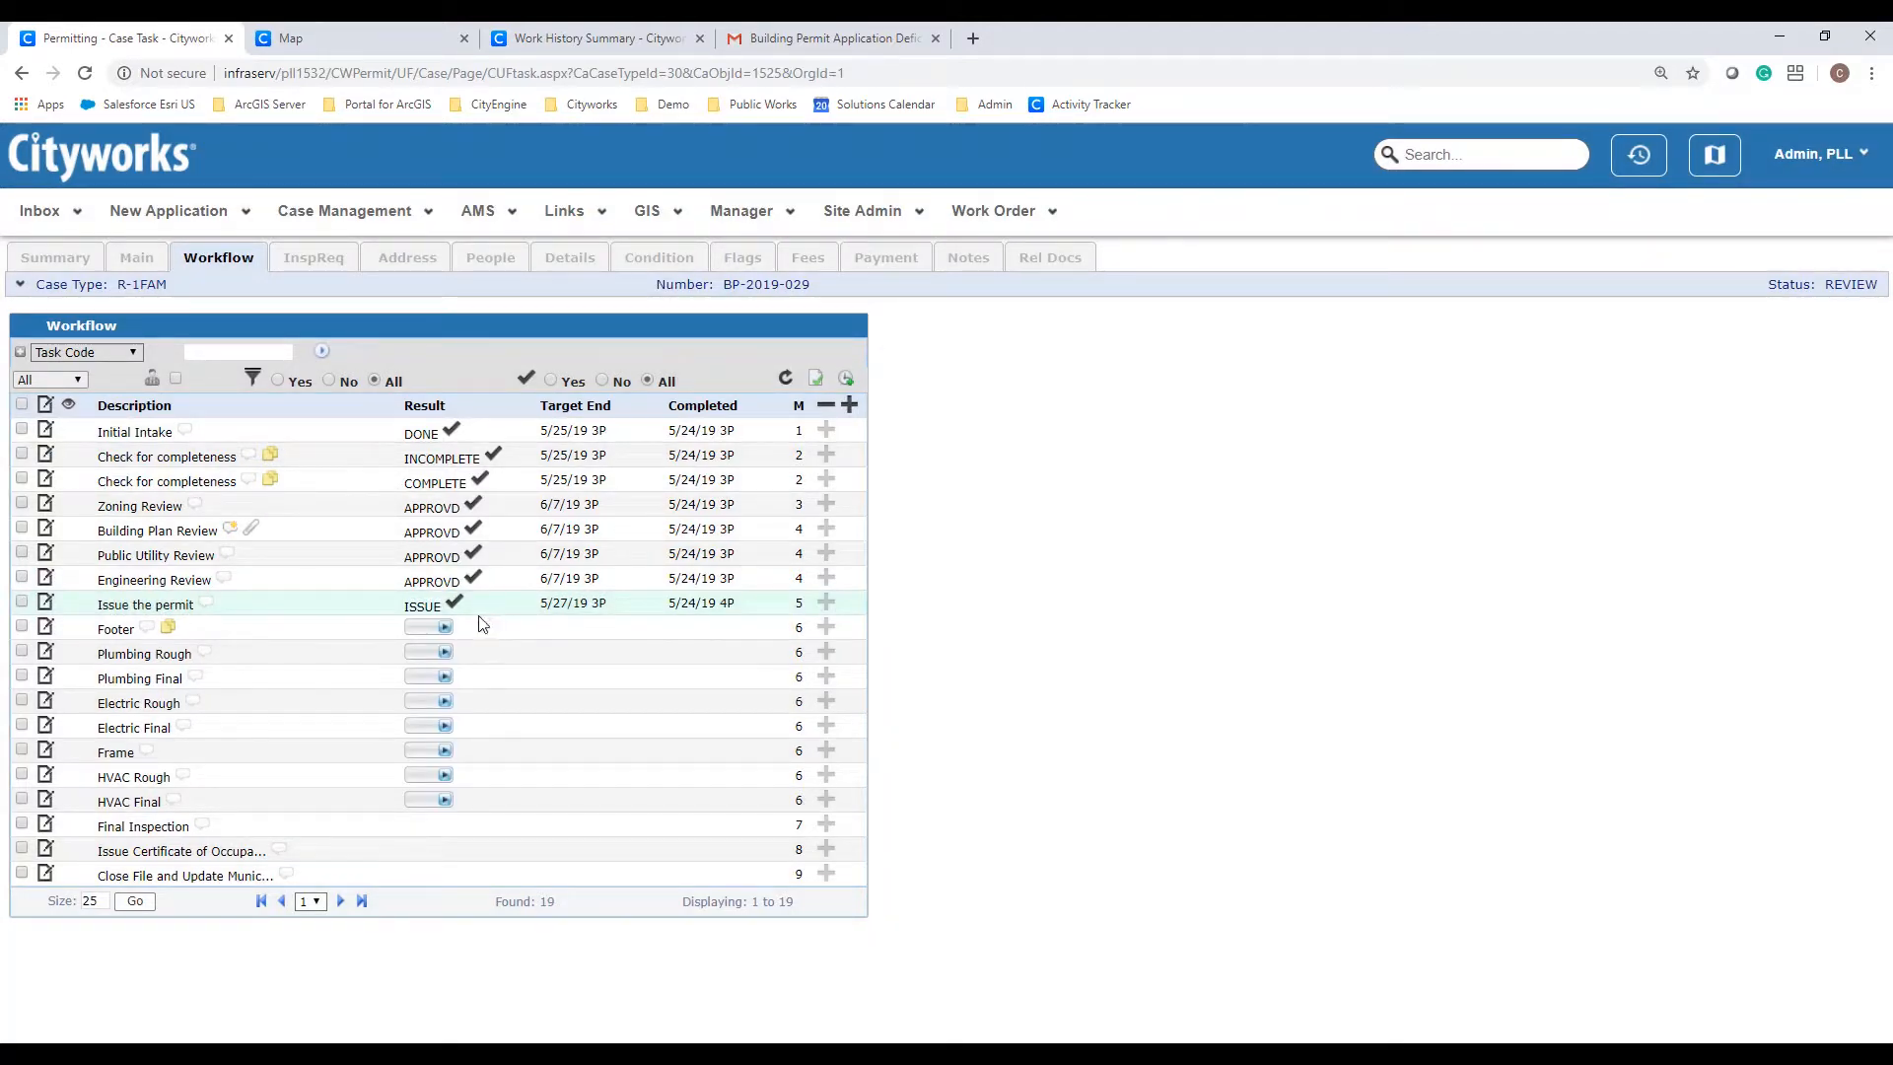
click(41, 267)
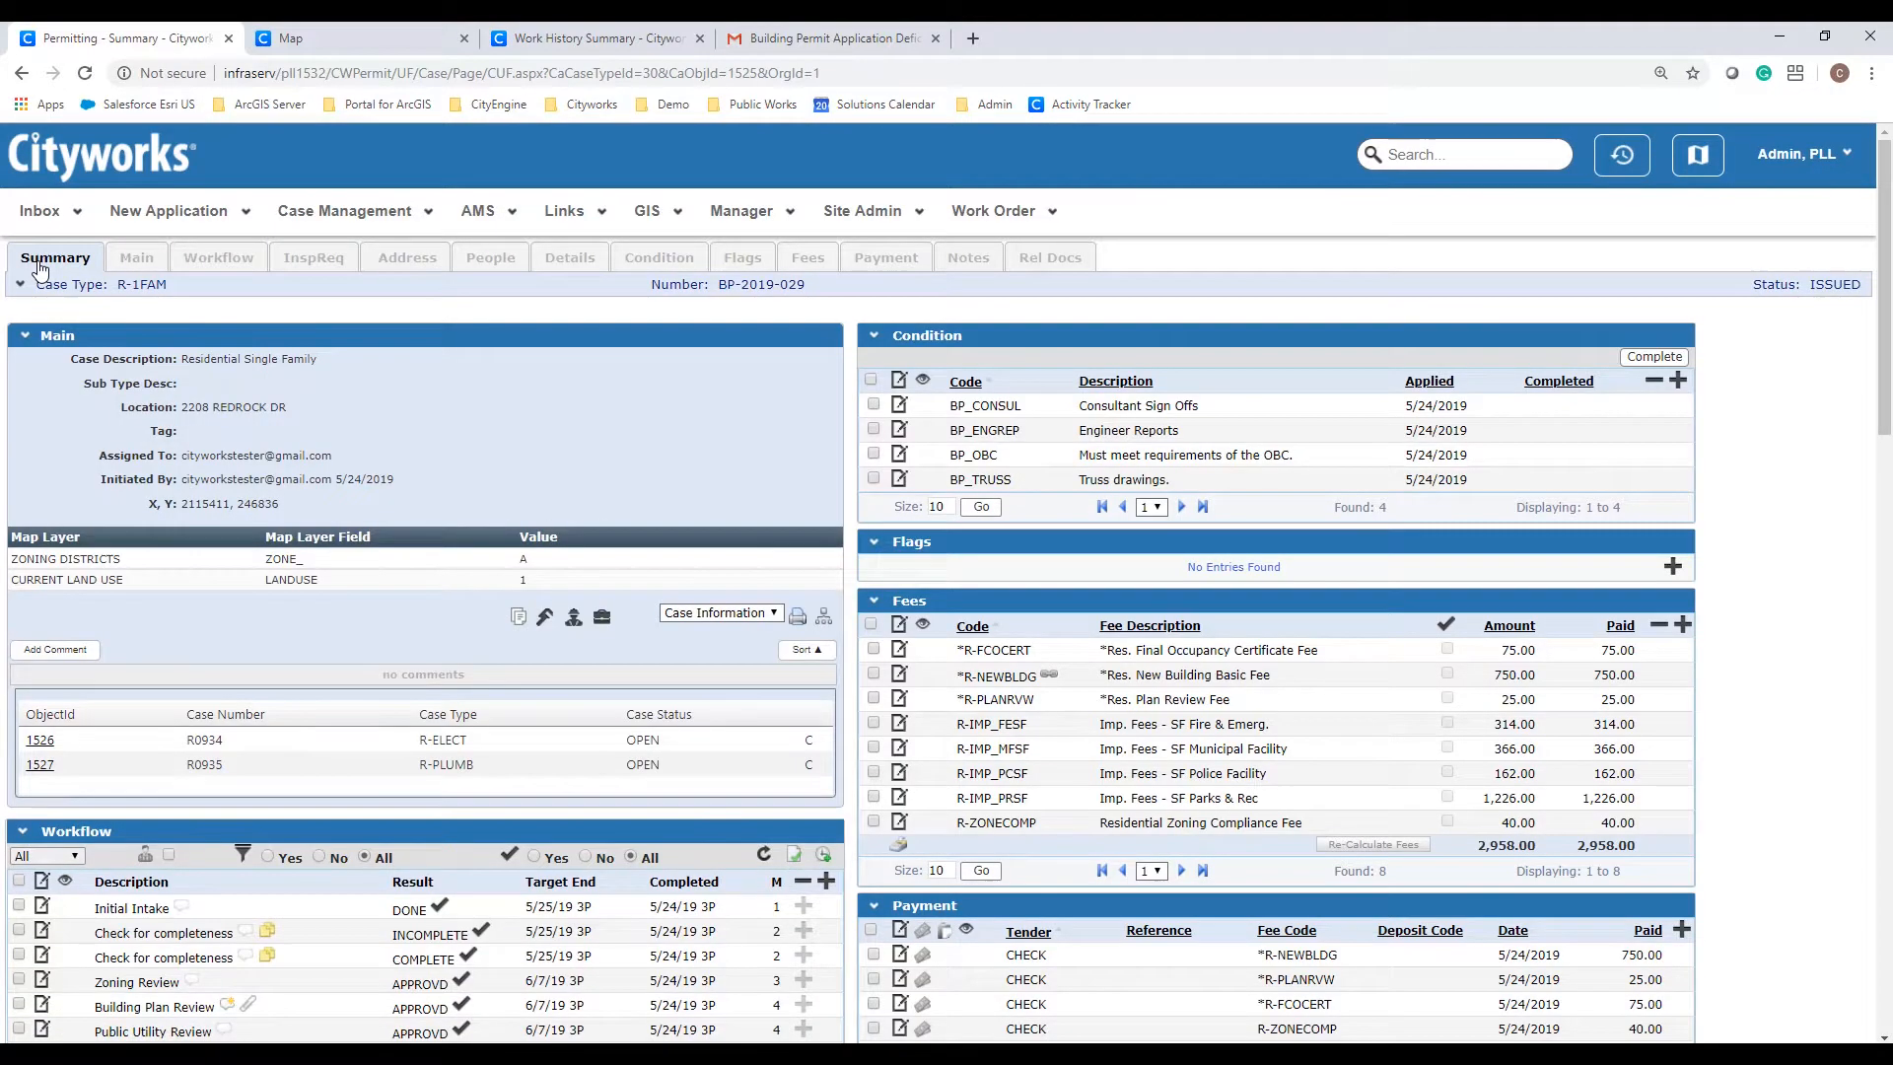
Step: Generate the BP Permit Card report for BP-2019-029 and maximize the Report Viewer
click(734, 616)
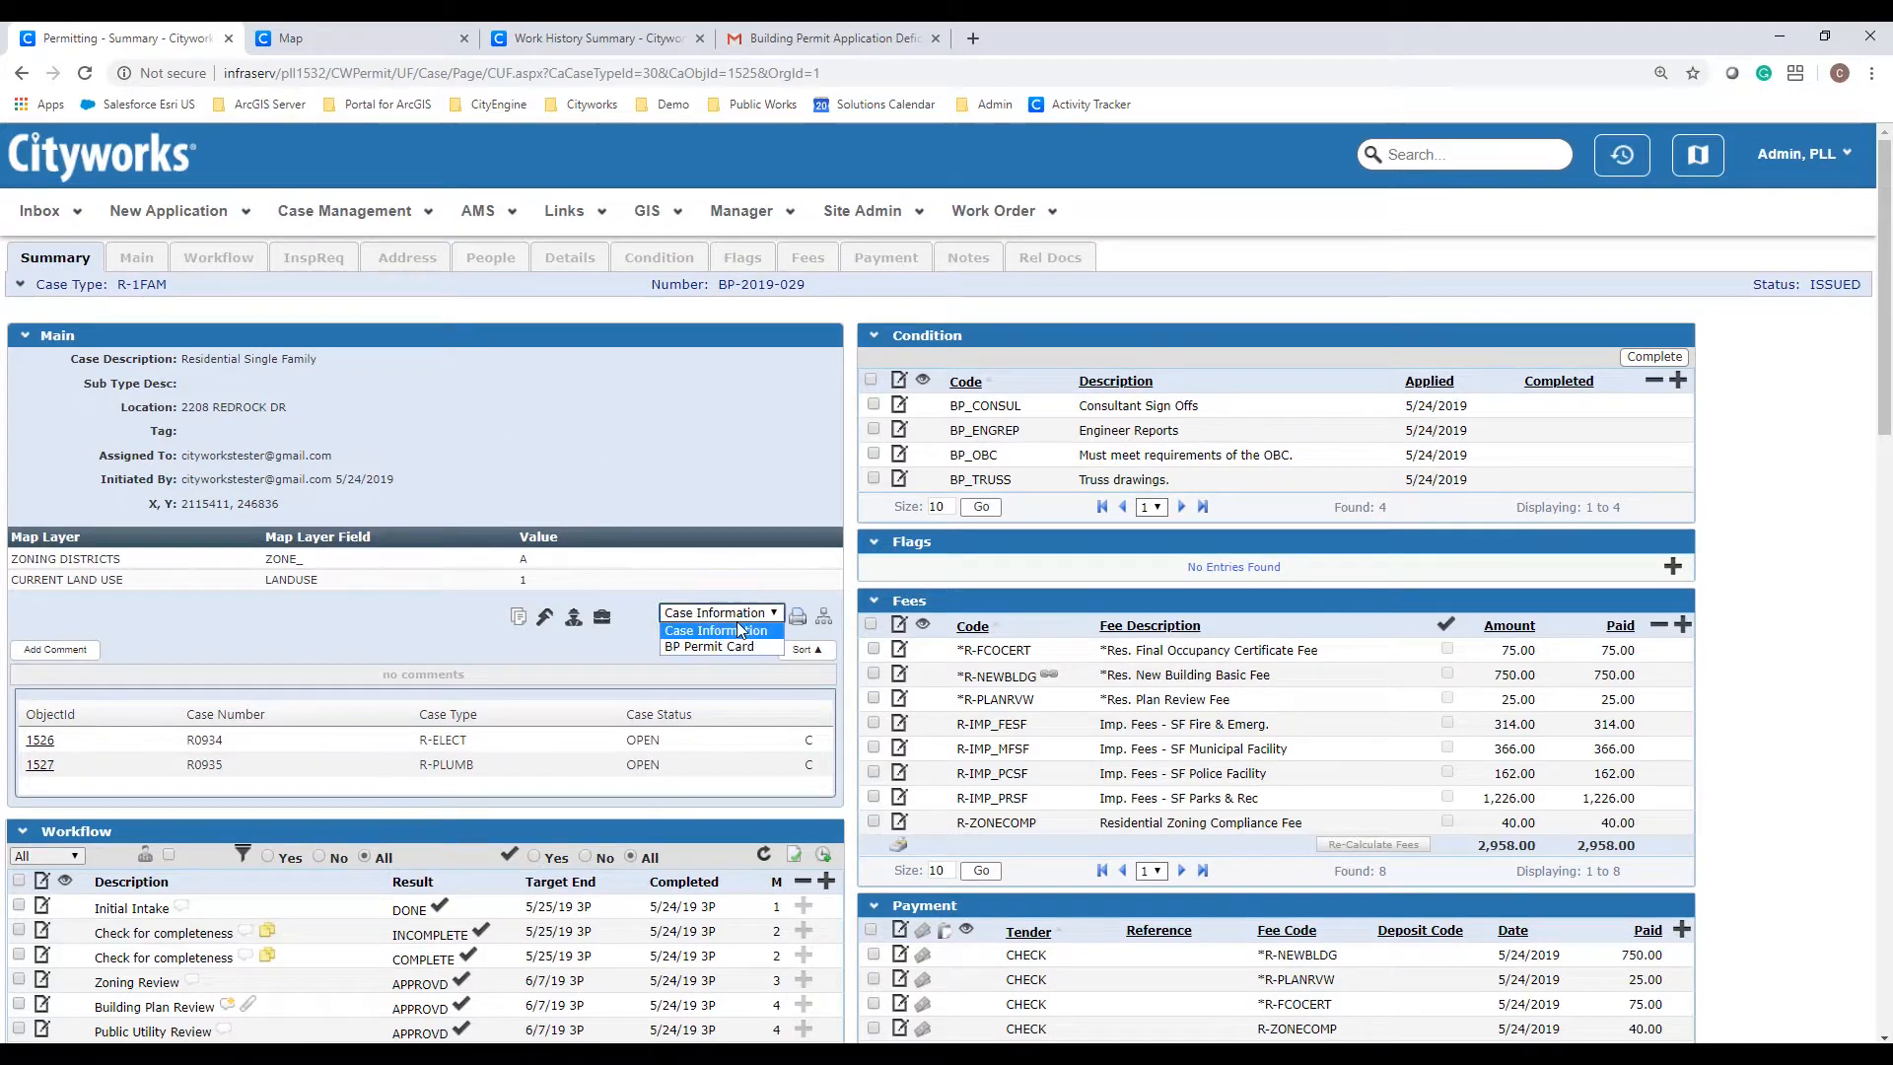
click(723, 647)
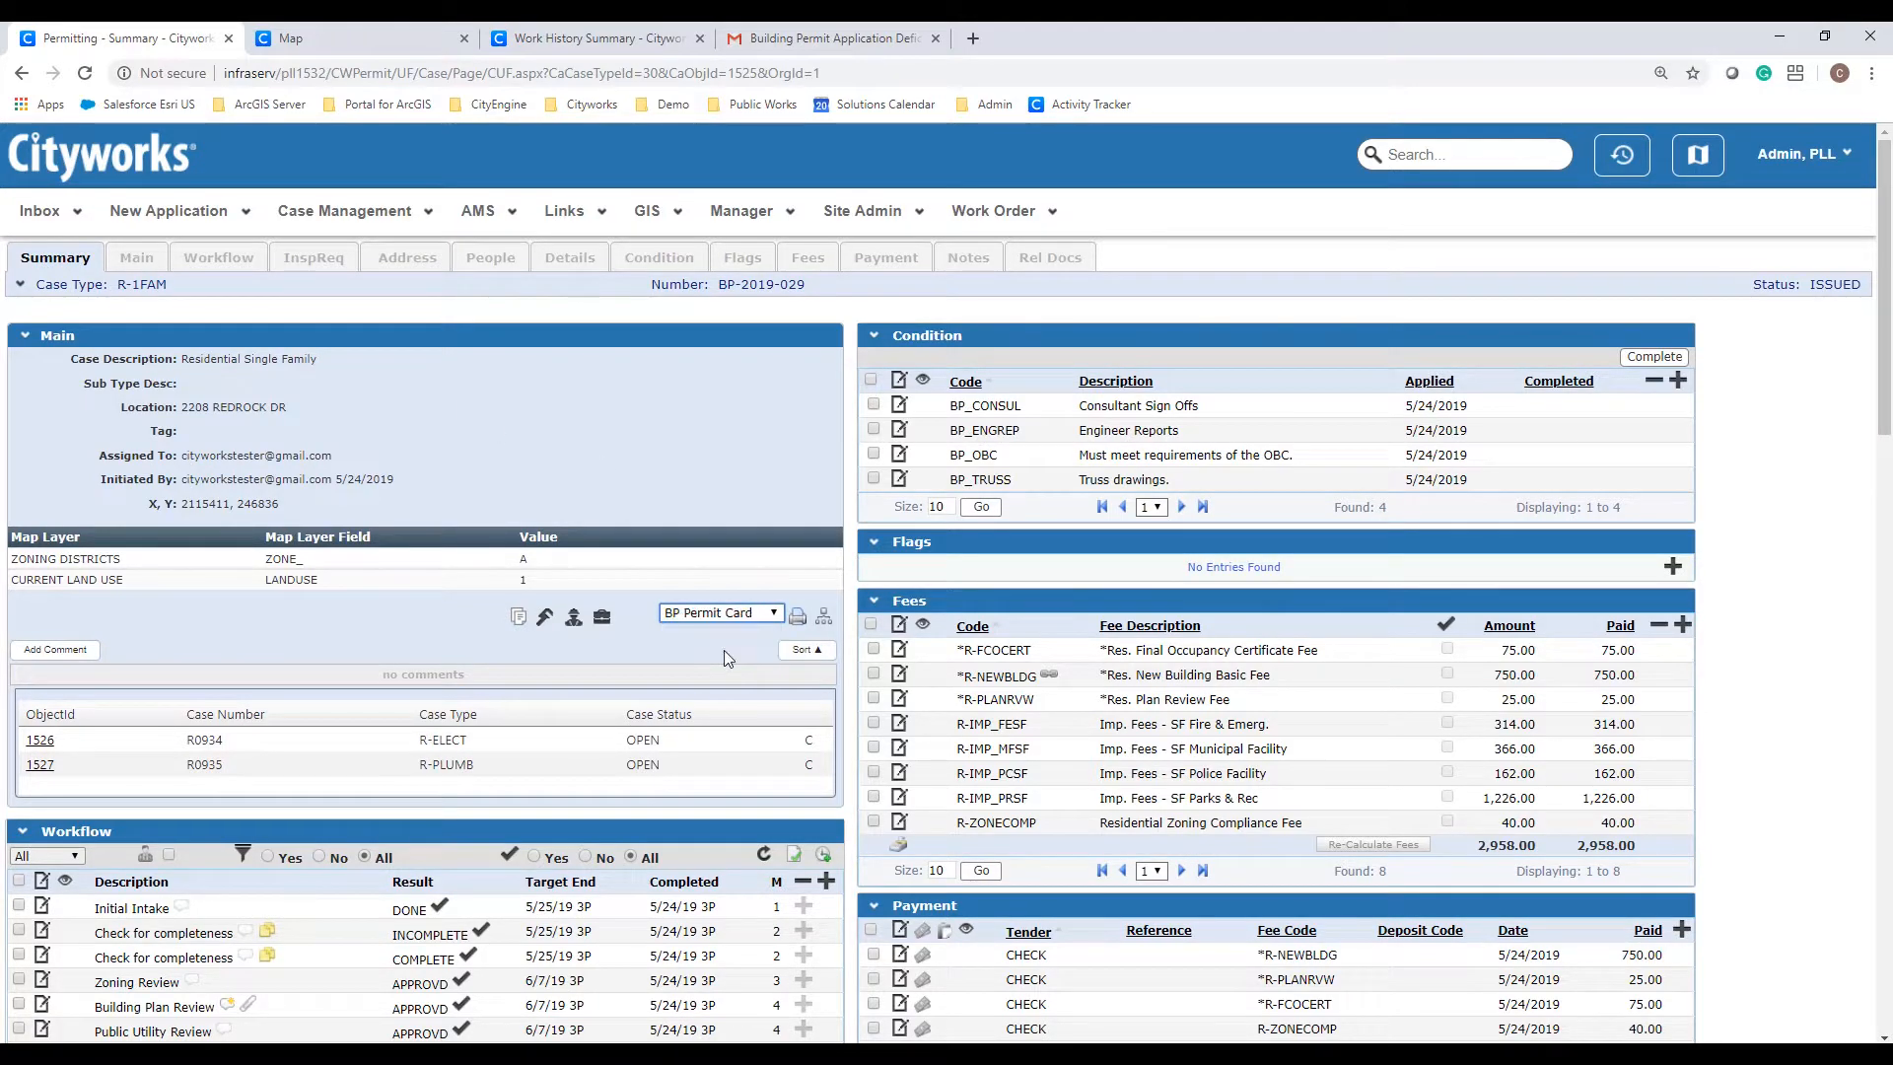
click(798, 619)
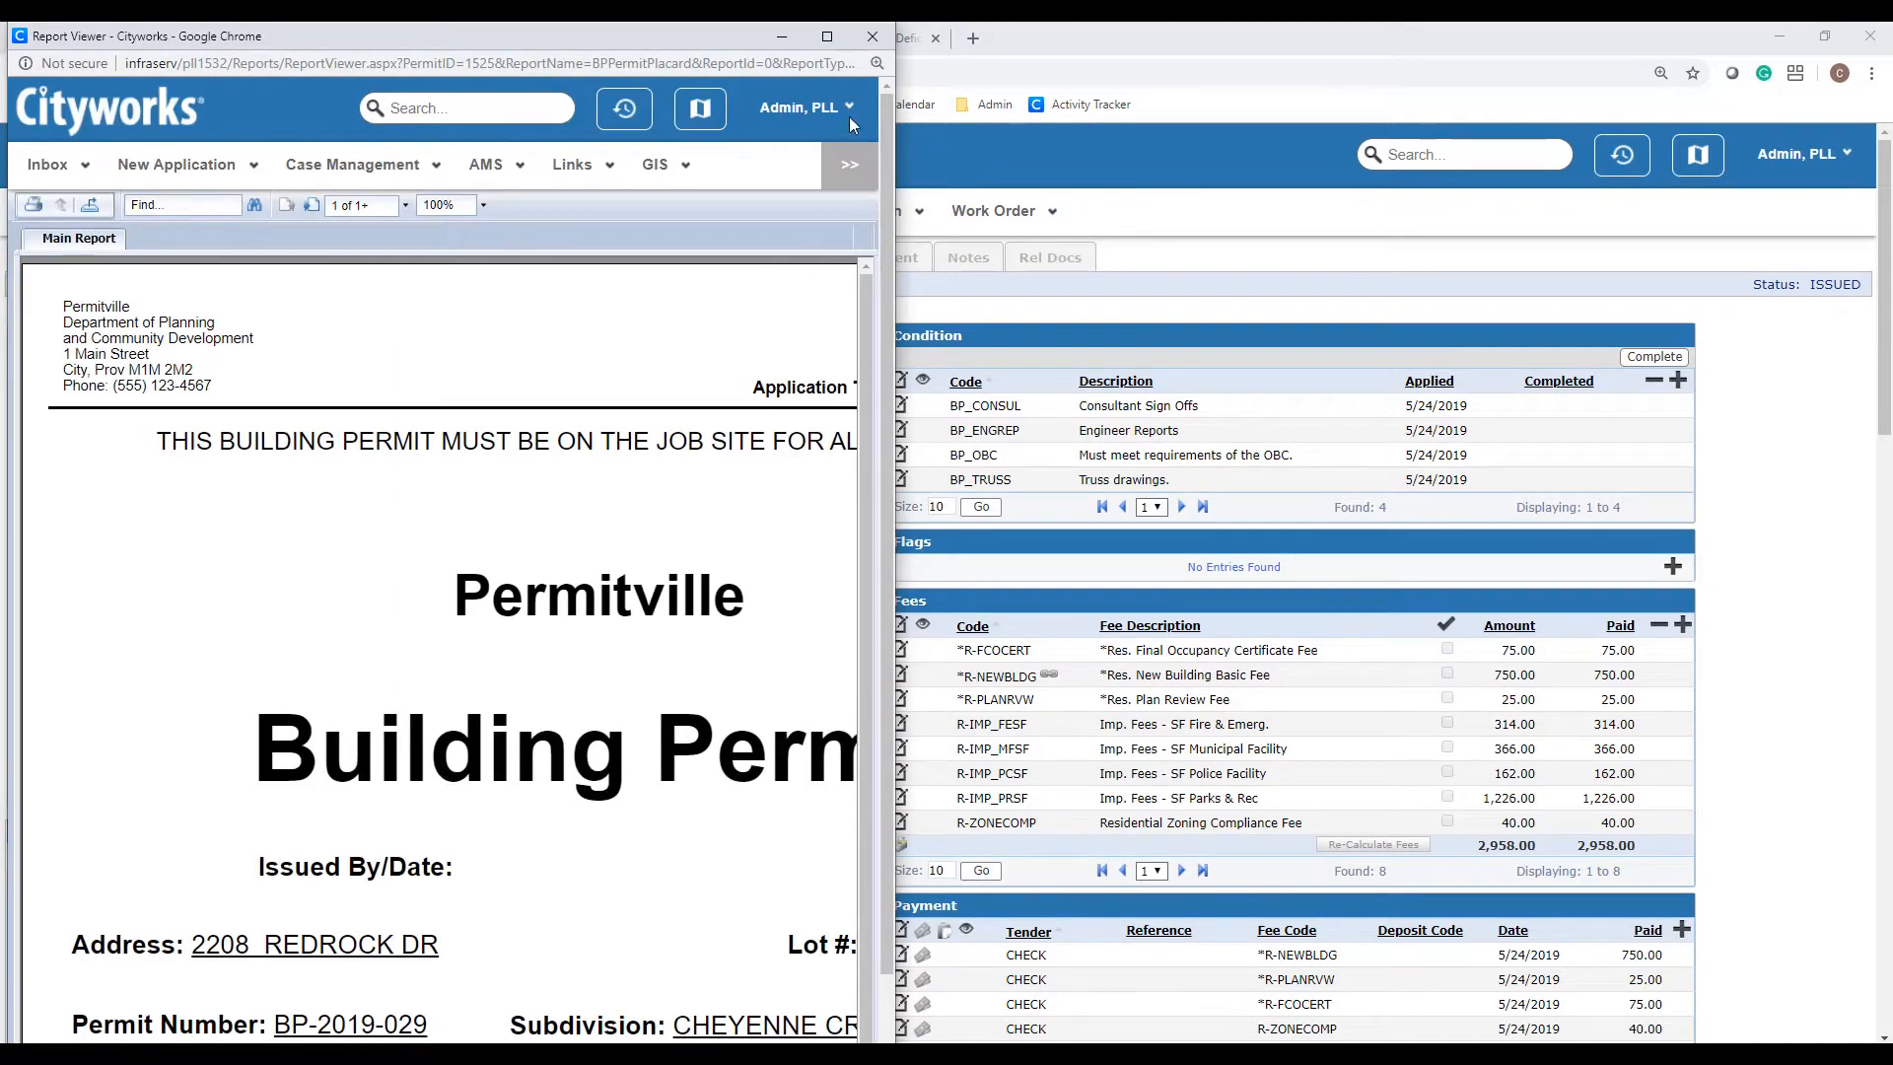
click(830, 36)
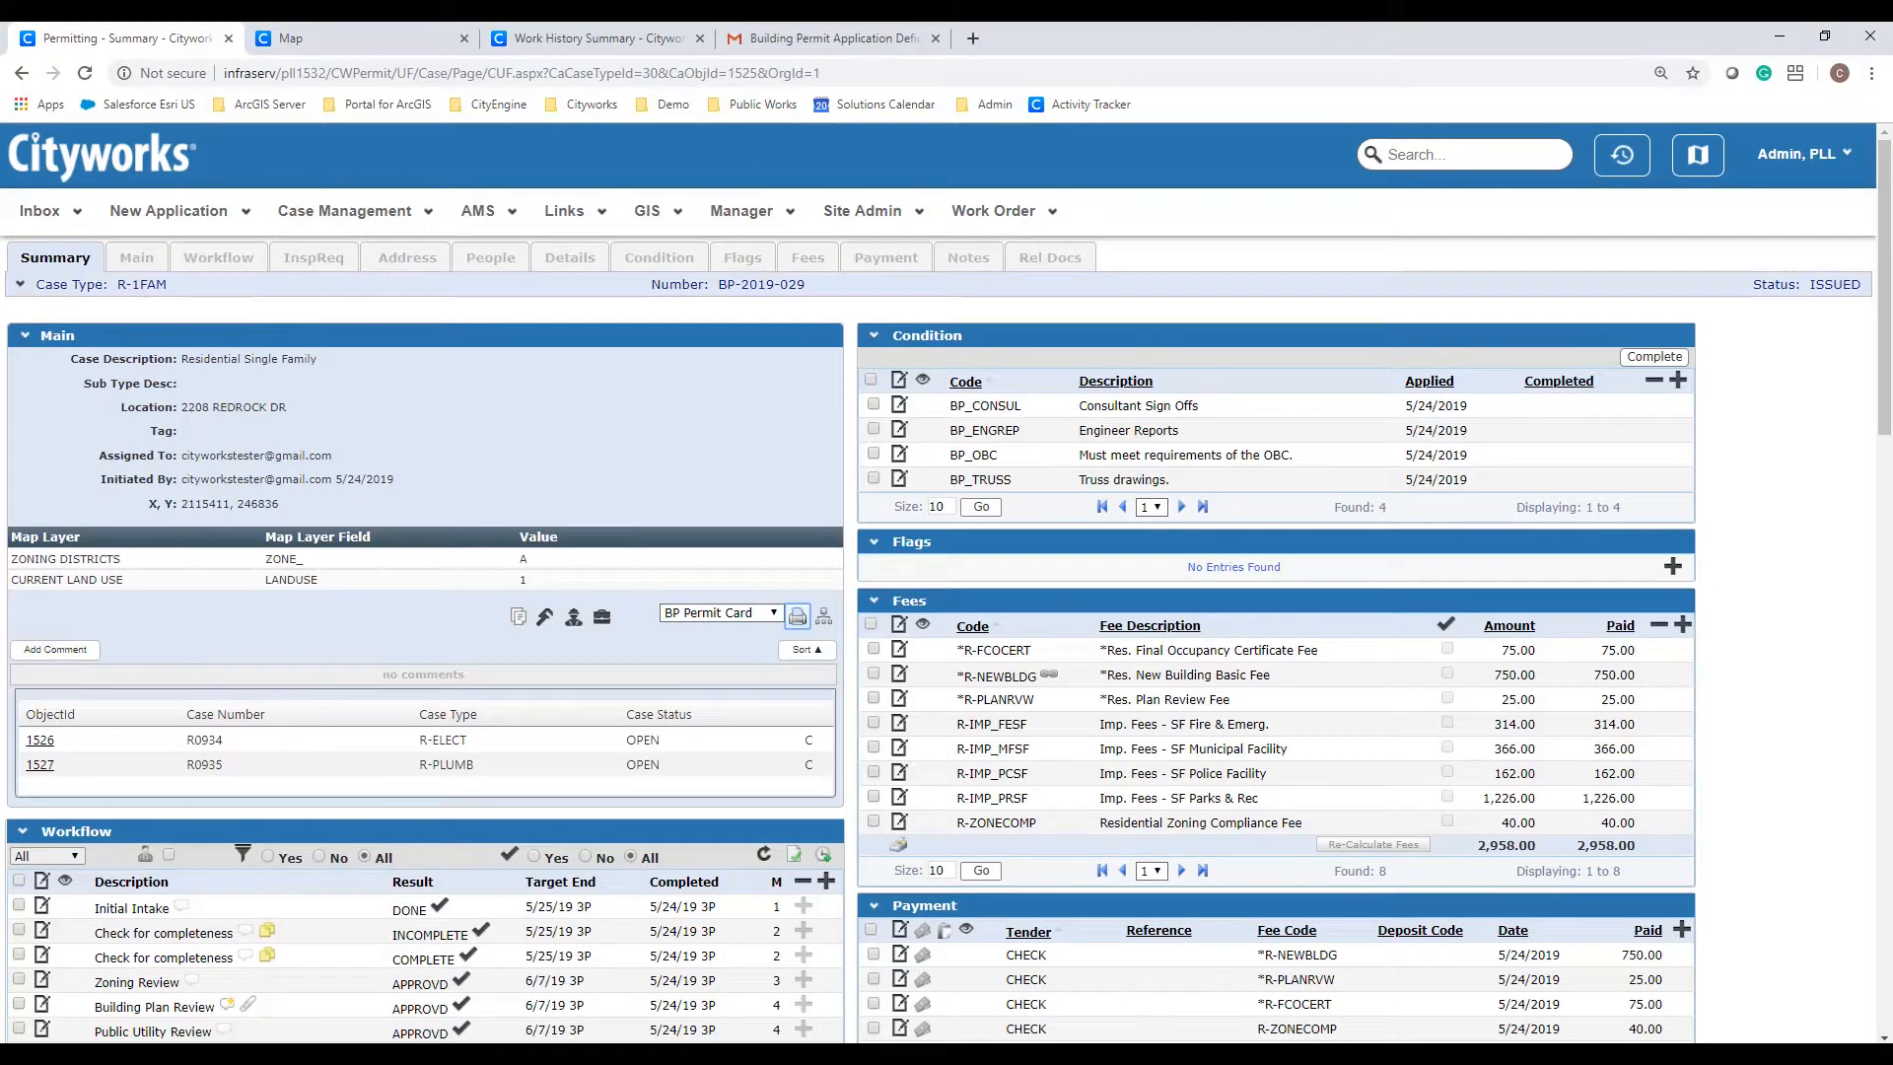
Step: Open the Notice of Issued Permit email in Gmail and highlight permit number BP-2019-029
click(808, 43)
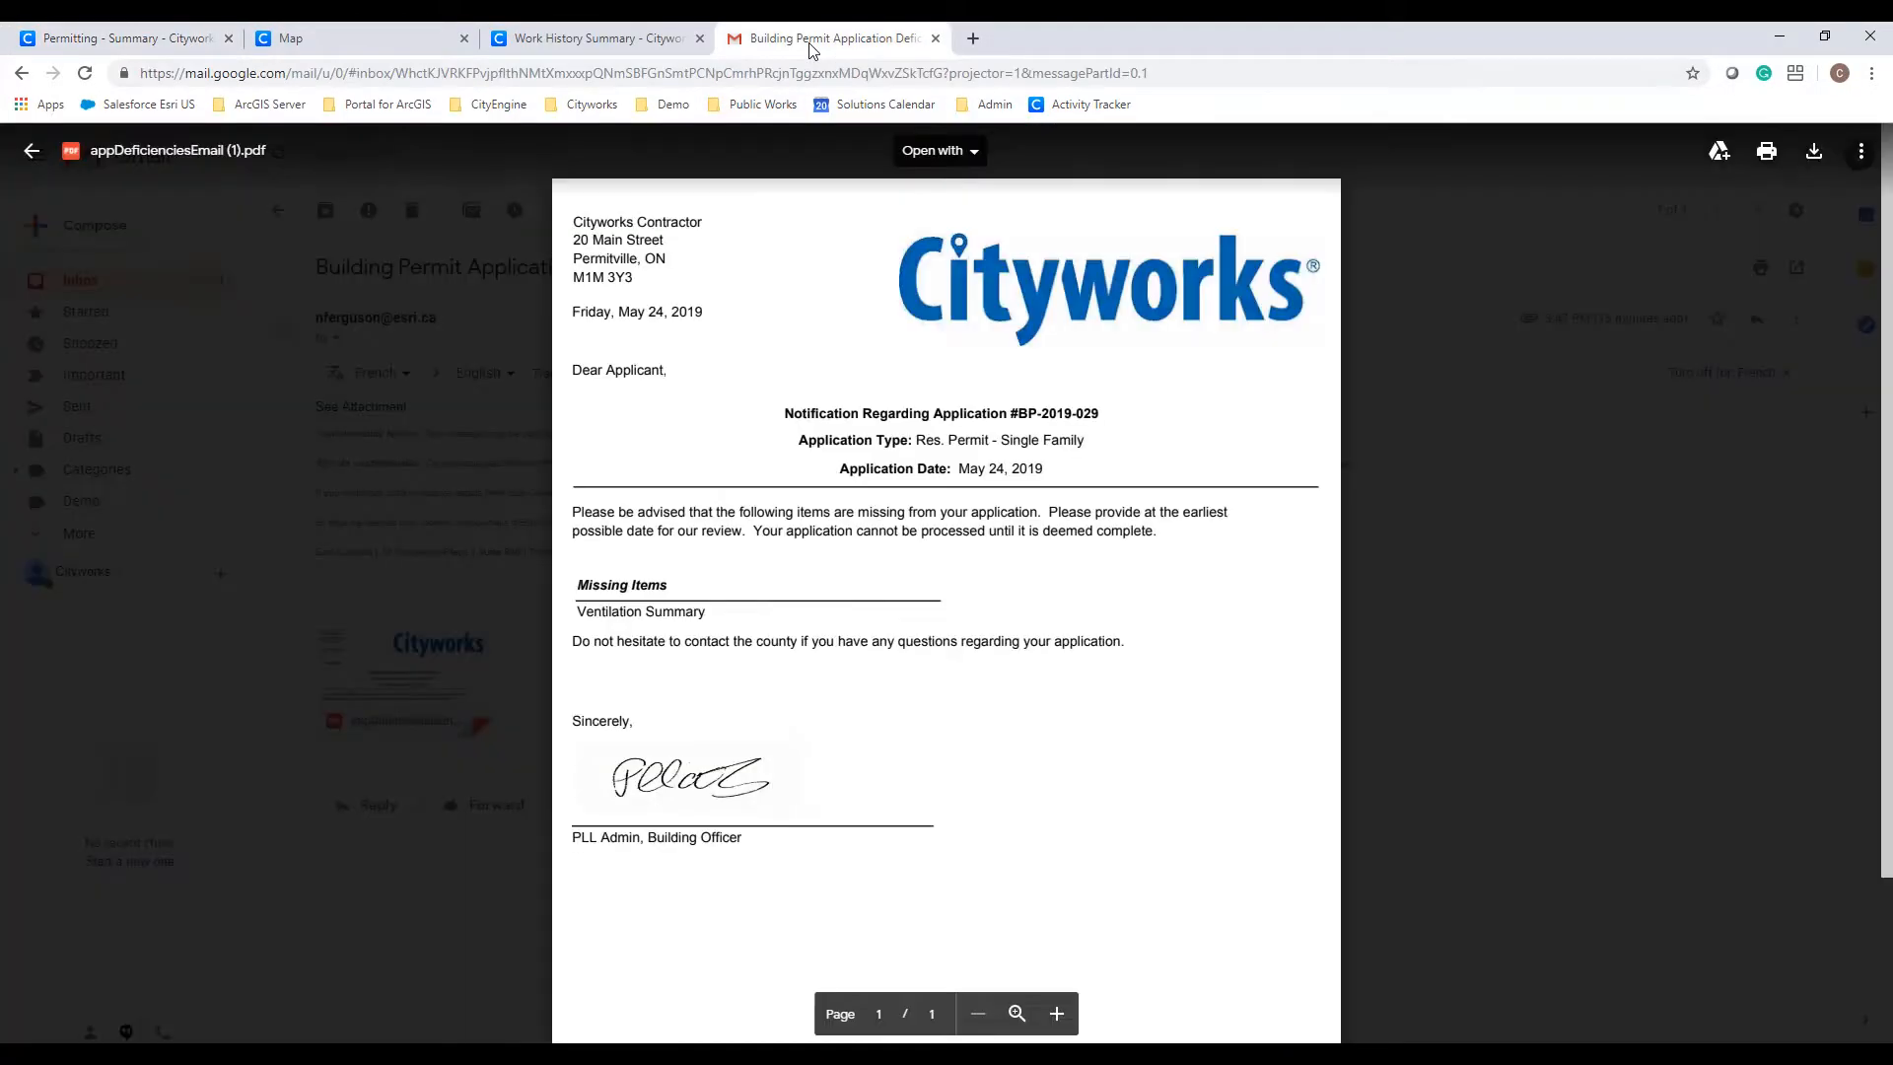
click(35, 152)
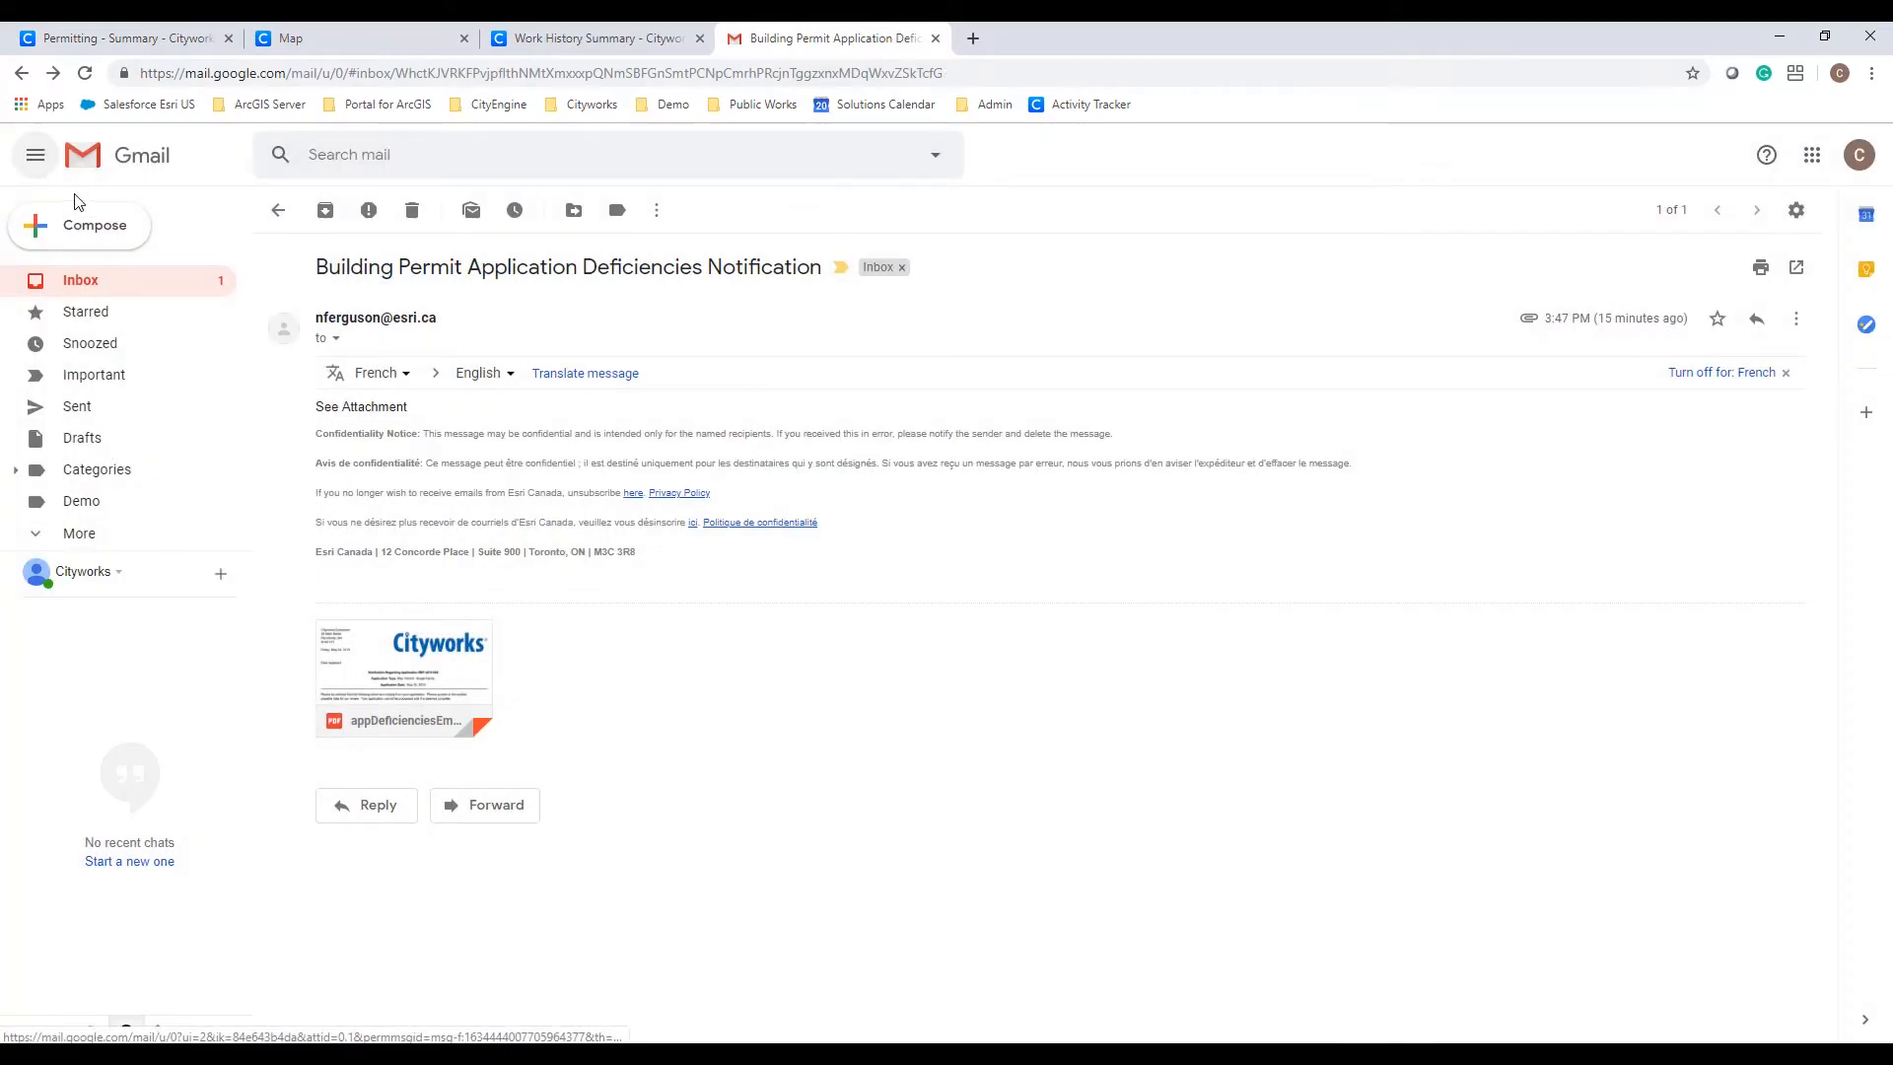
click(106, 292)
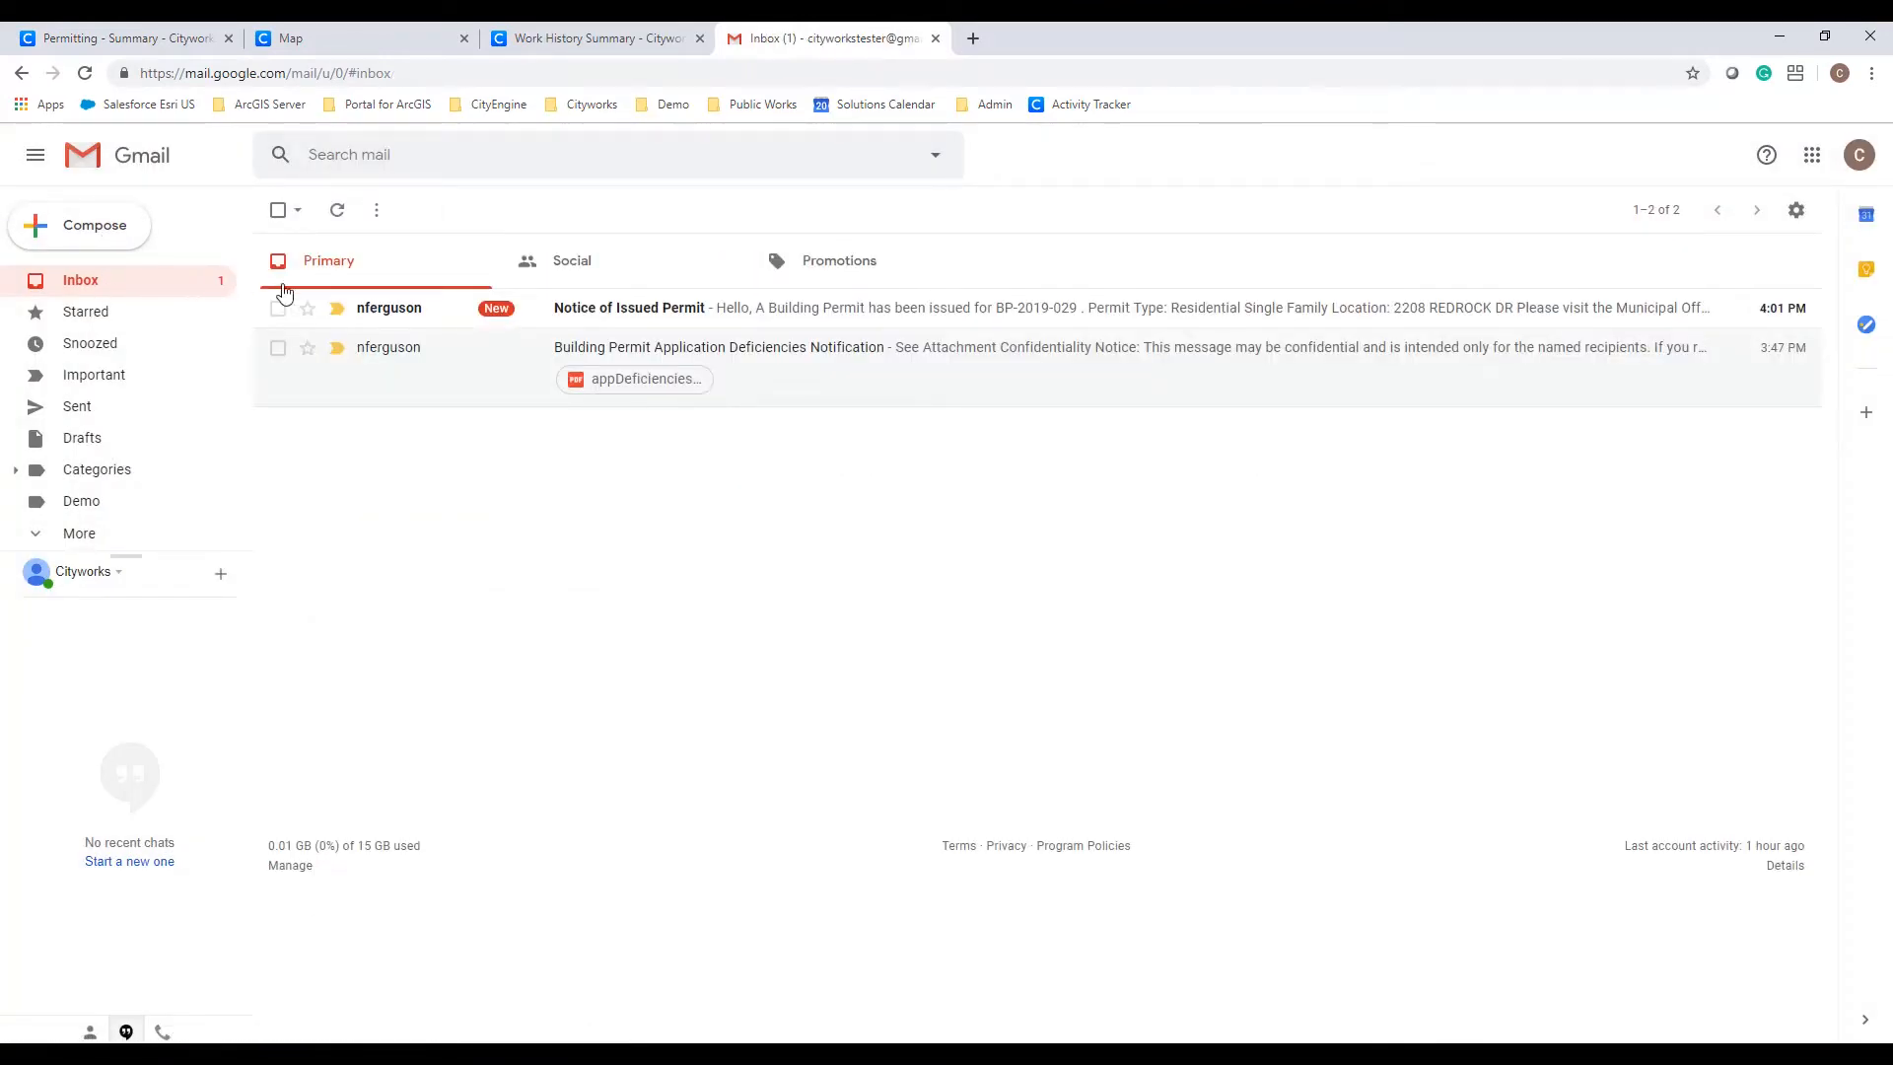
click(619, 317)
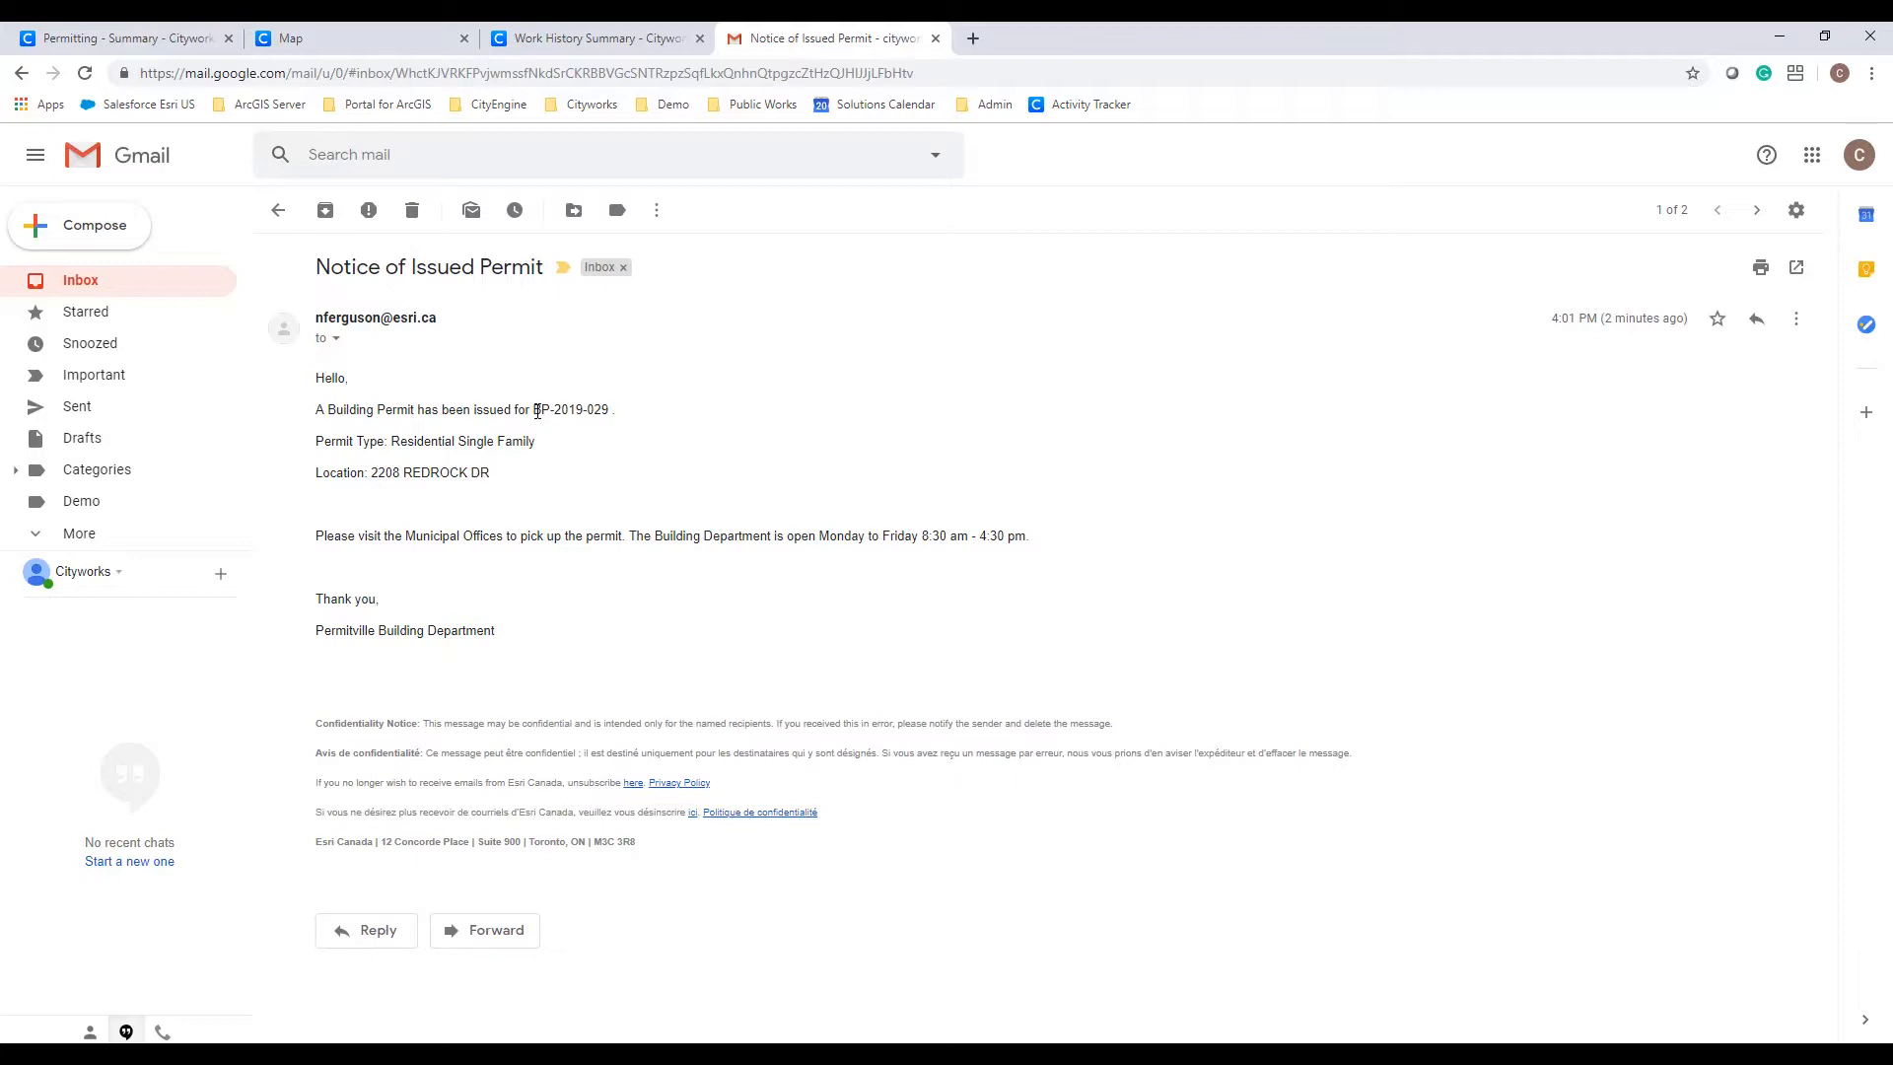
drag(538, 412, 632, 413)
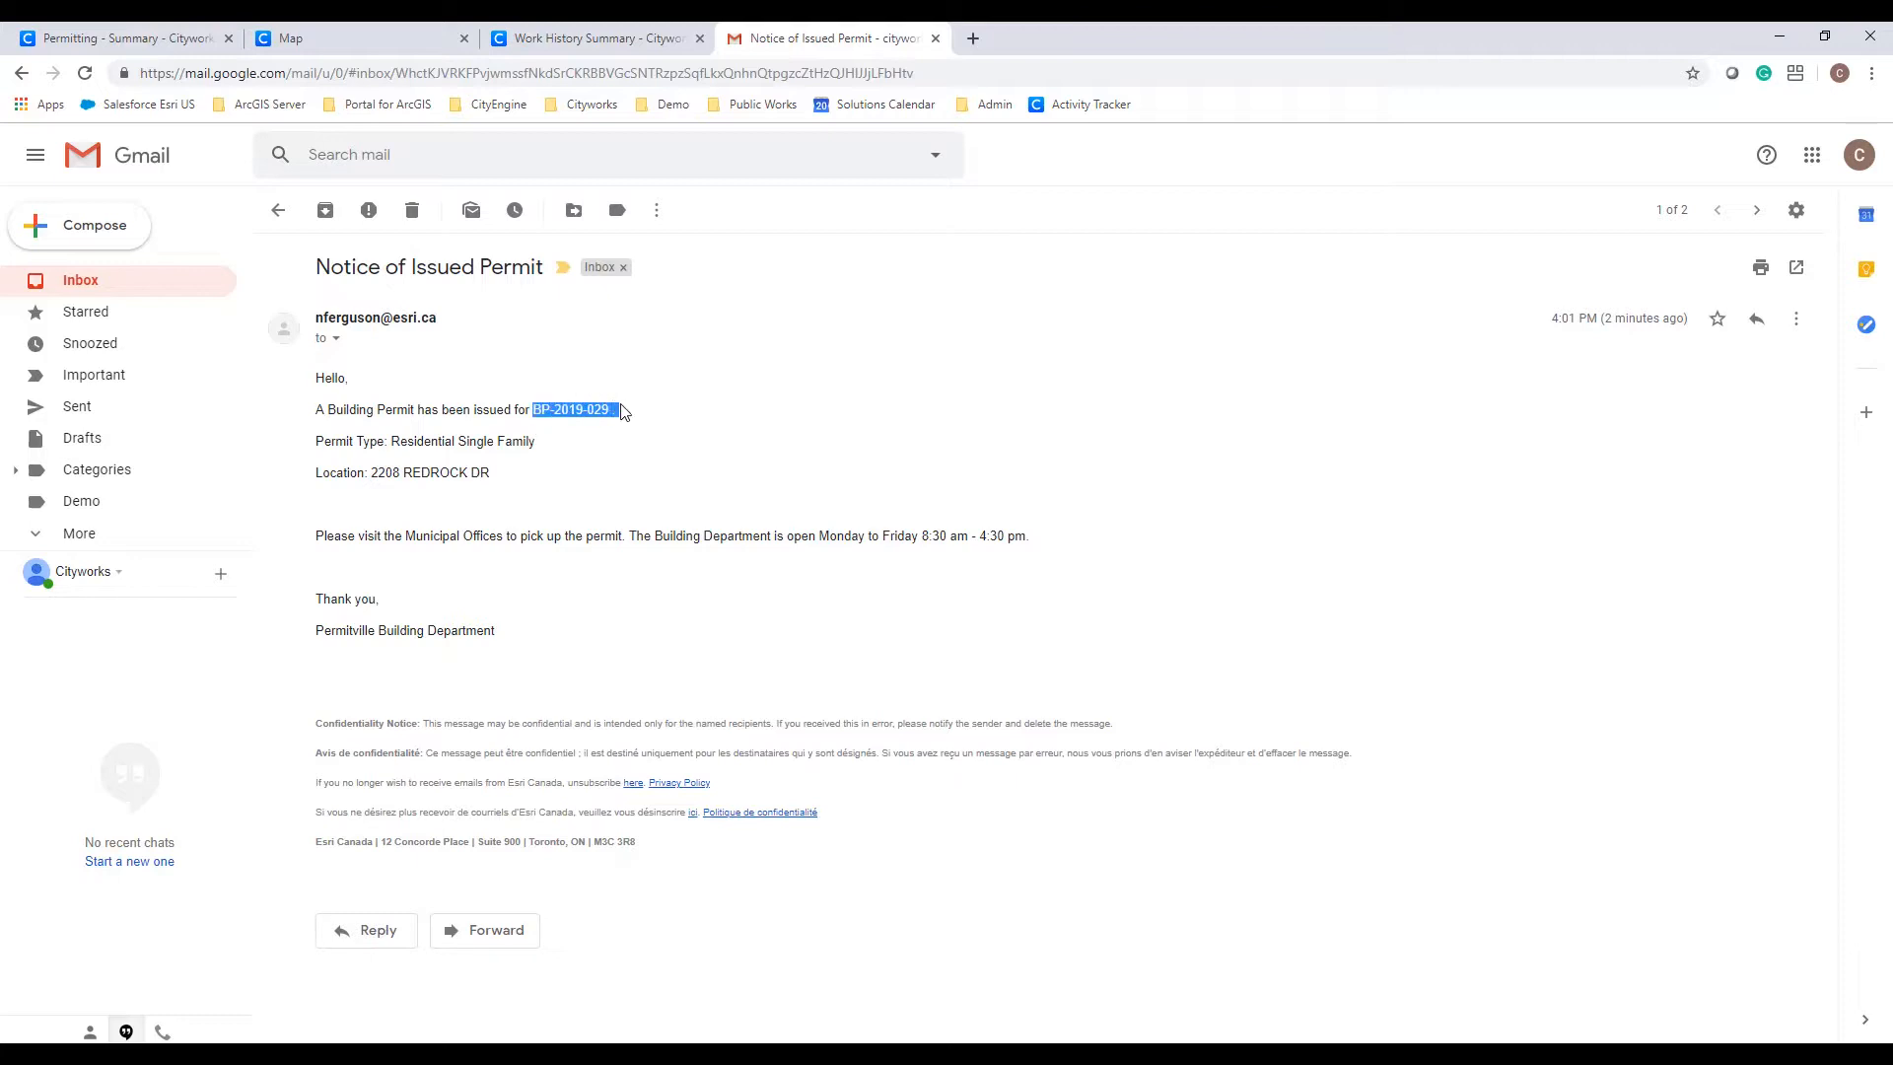
click(537, 470)
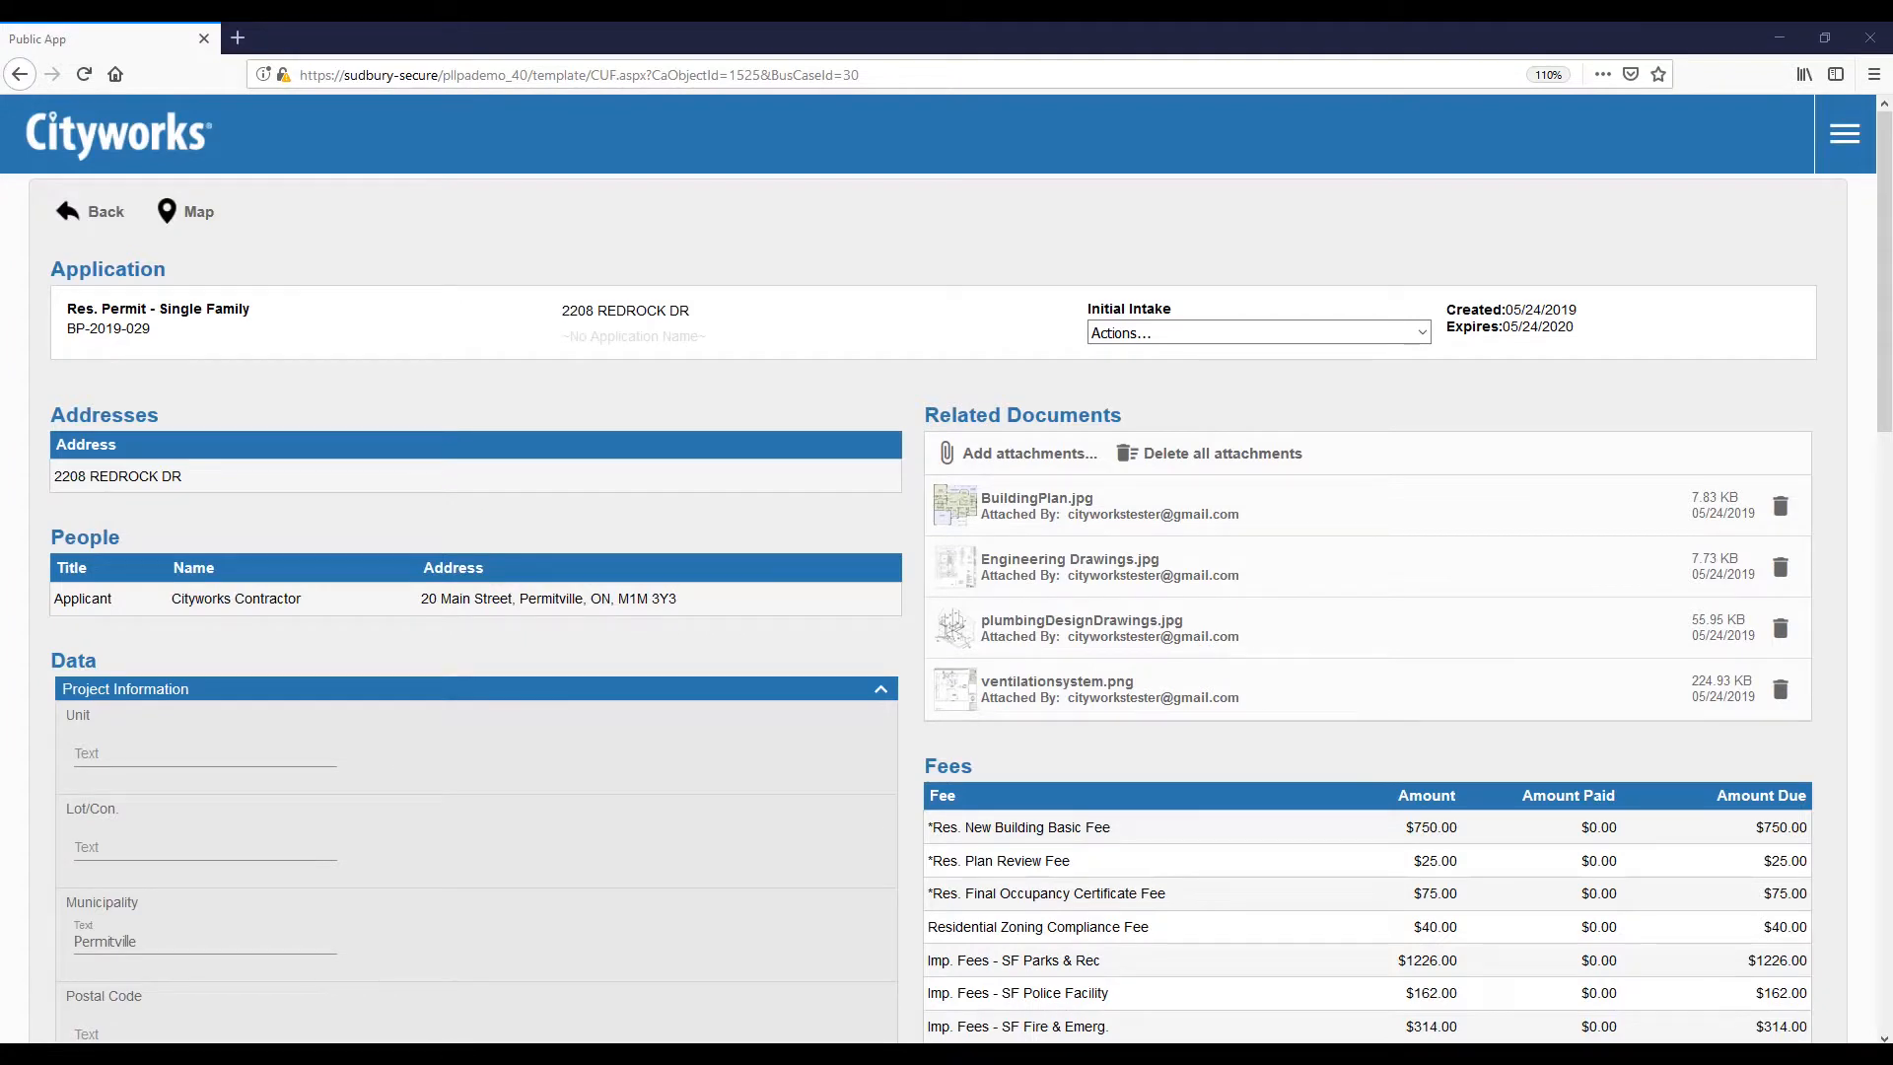
Step: Schedule the Footer inspection for Monday 05/27/2019, 08:00 - 10:00, in the Public App
click(1176, 342)
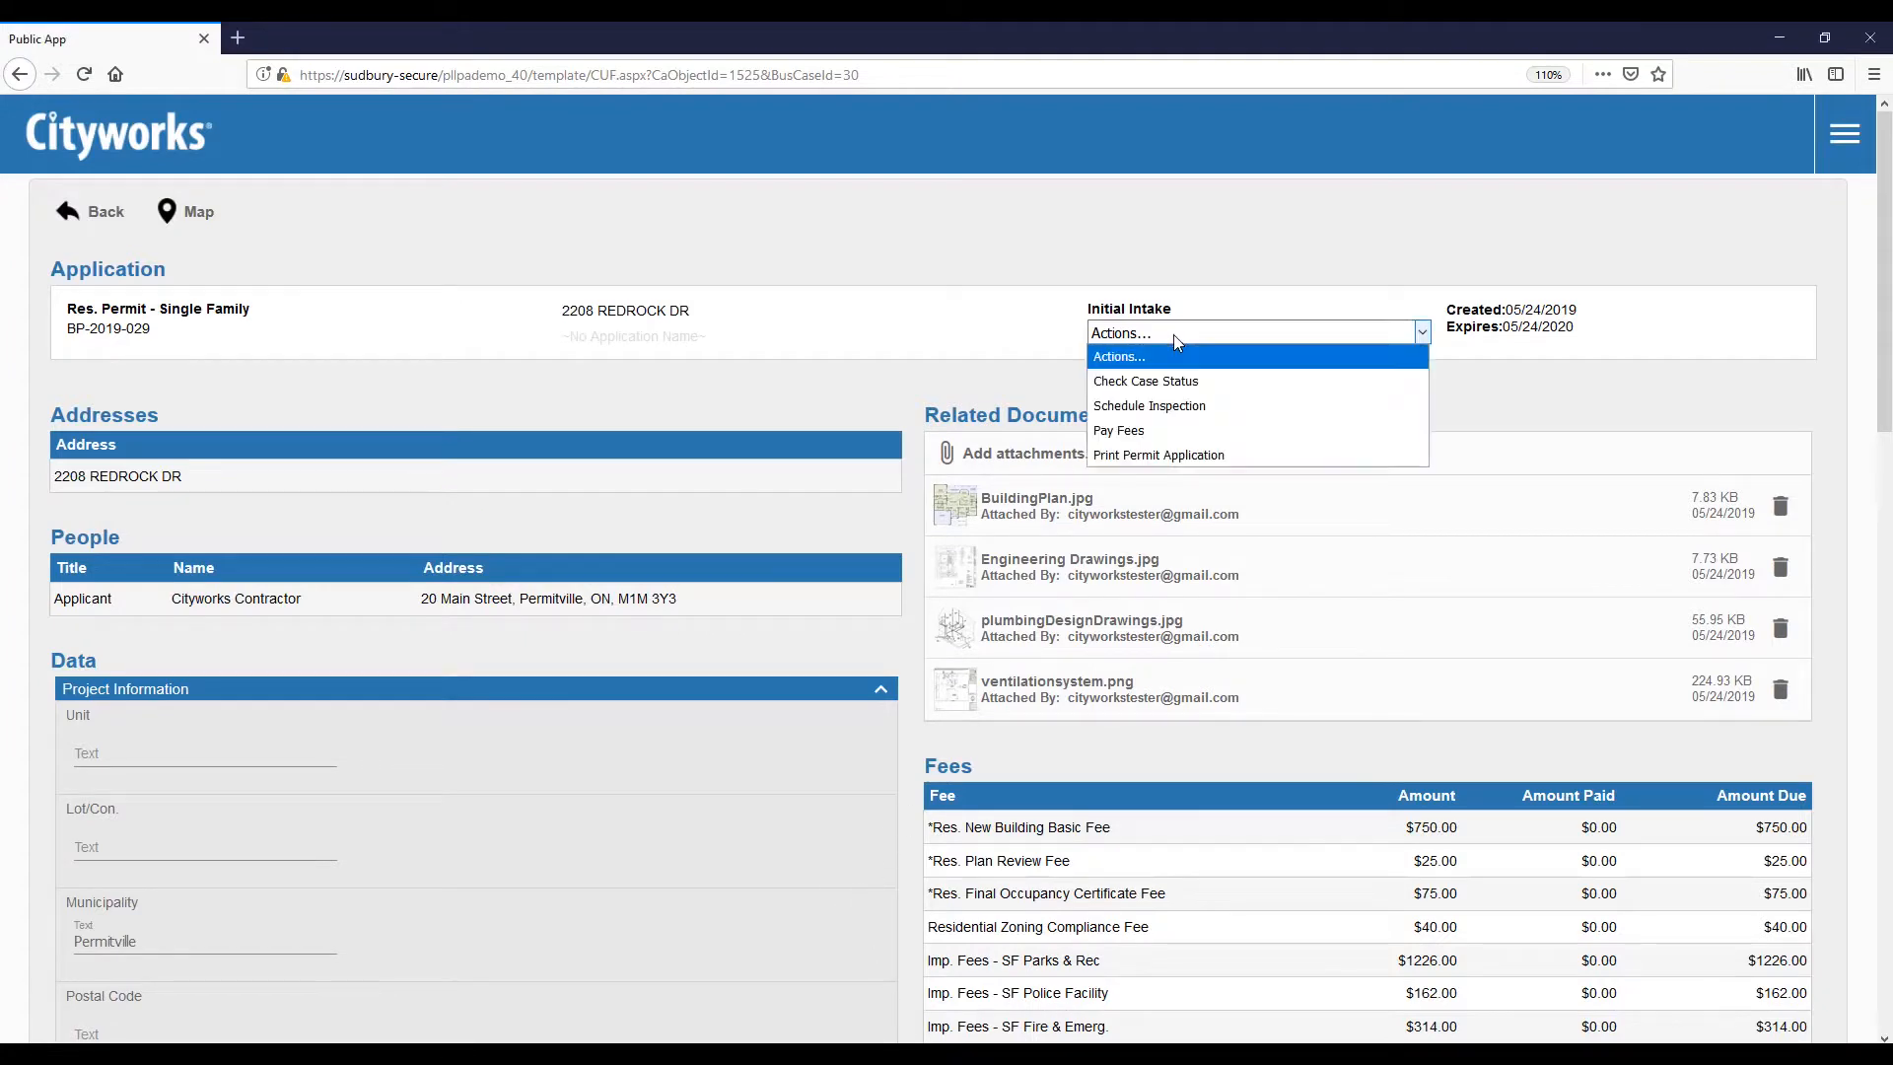
click(1175, 407)
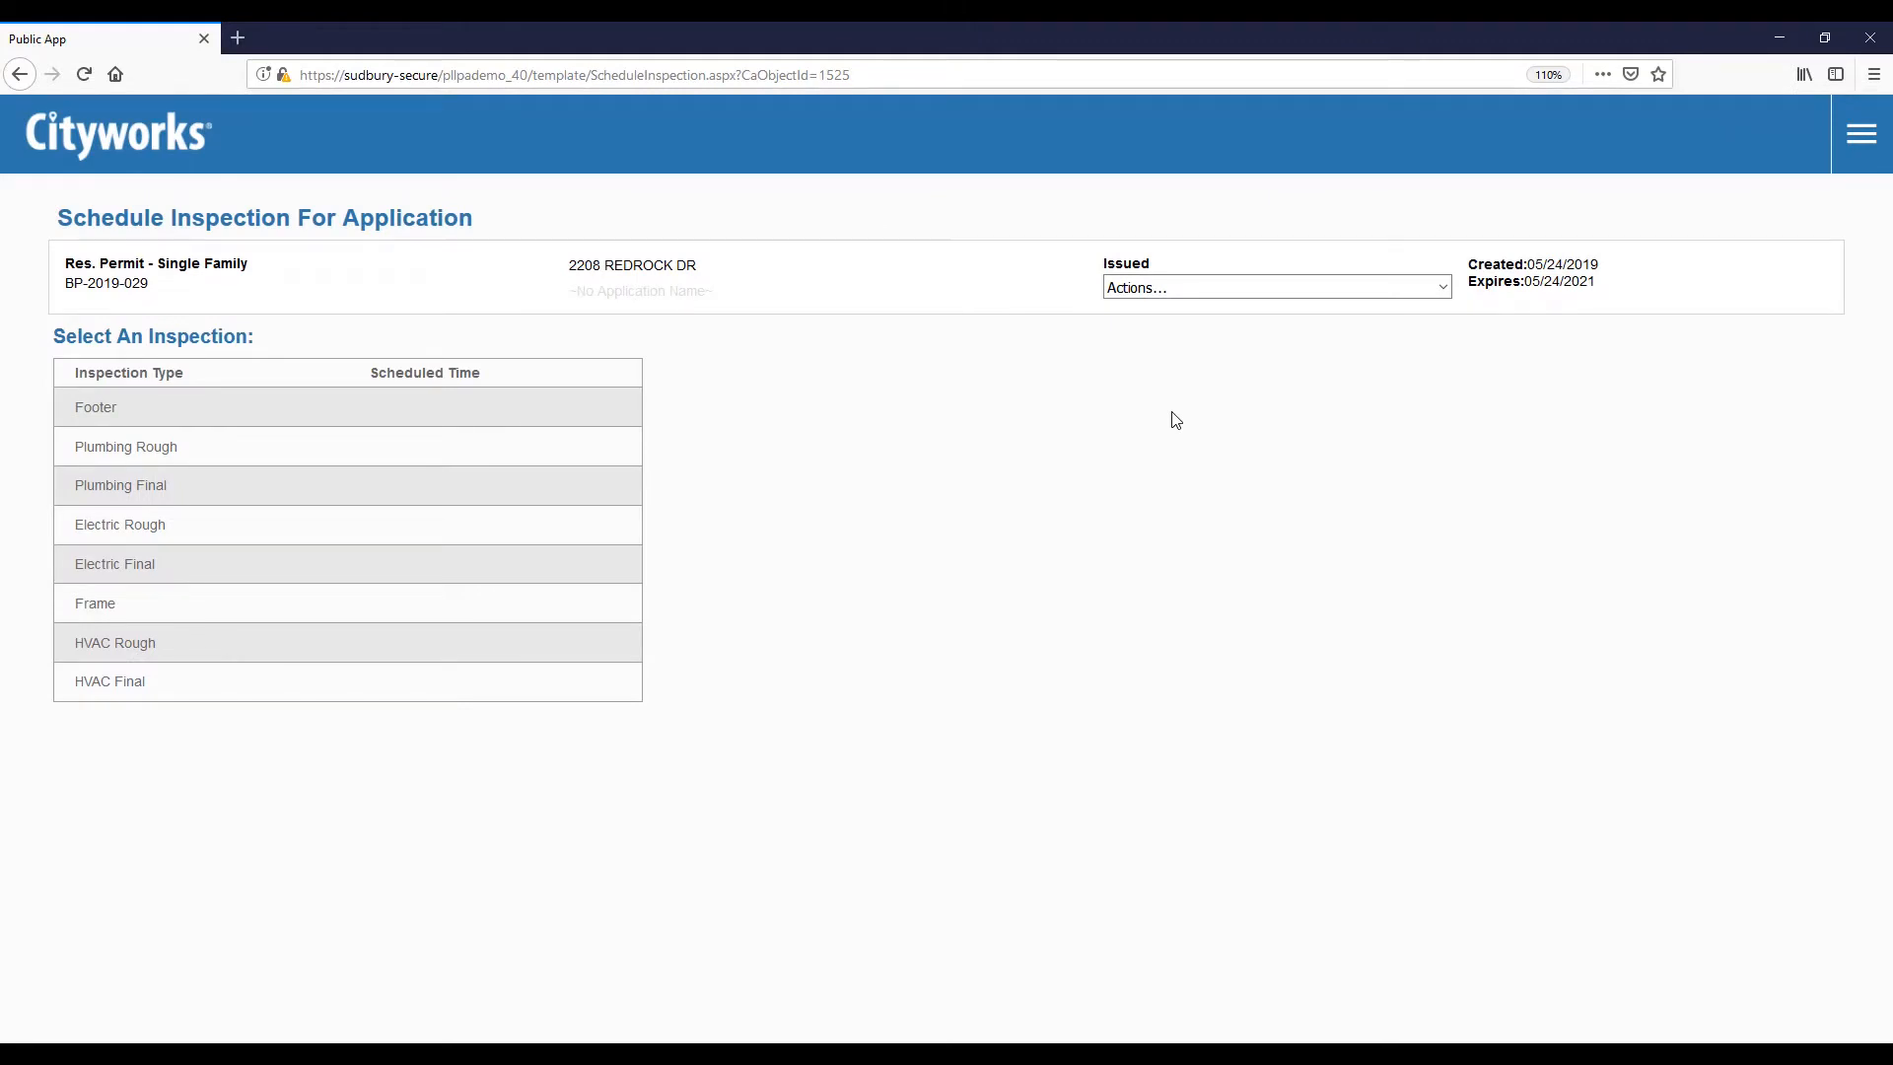
click(572, 416)
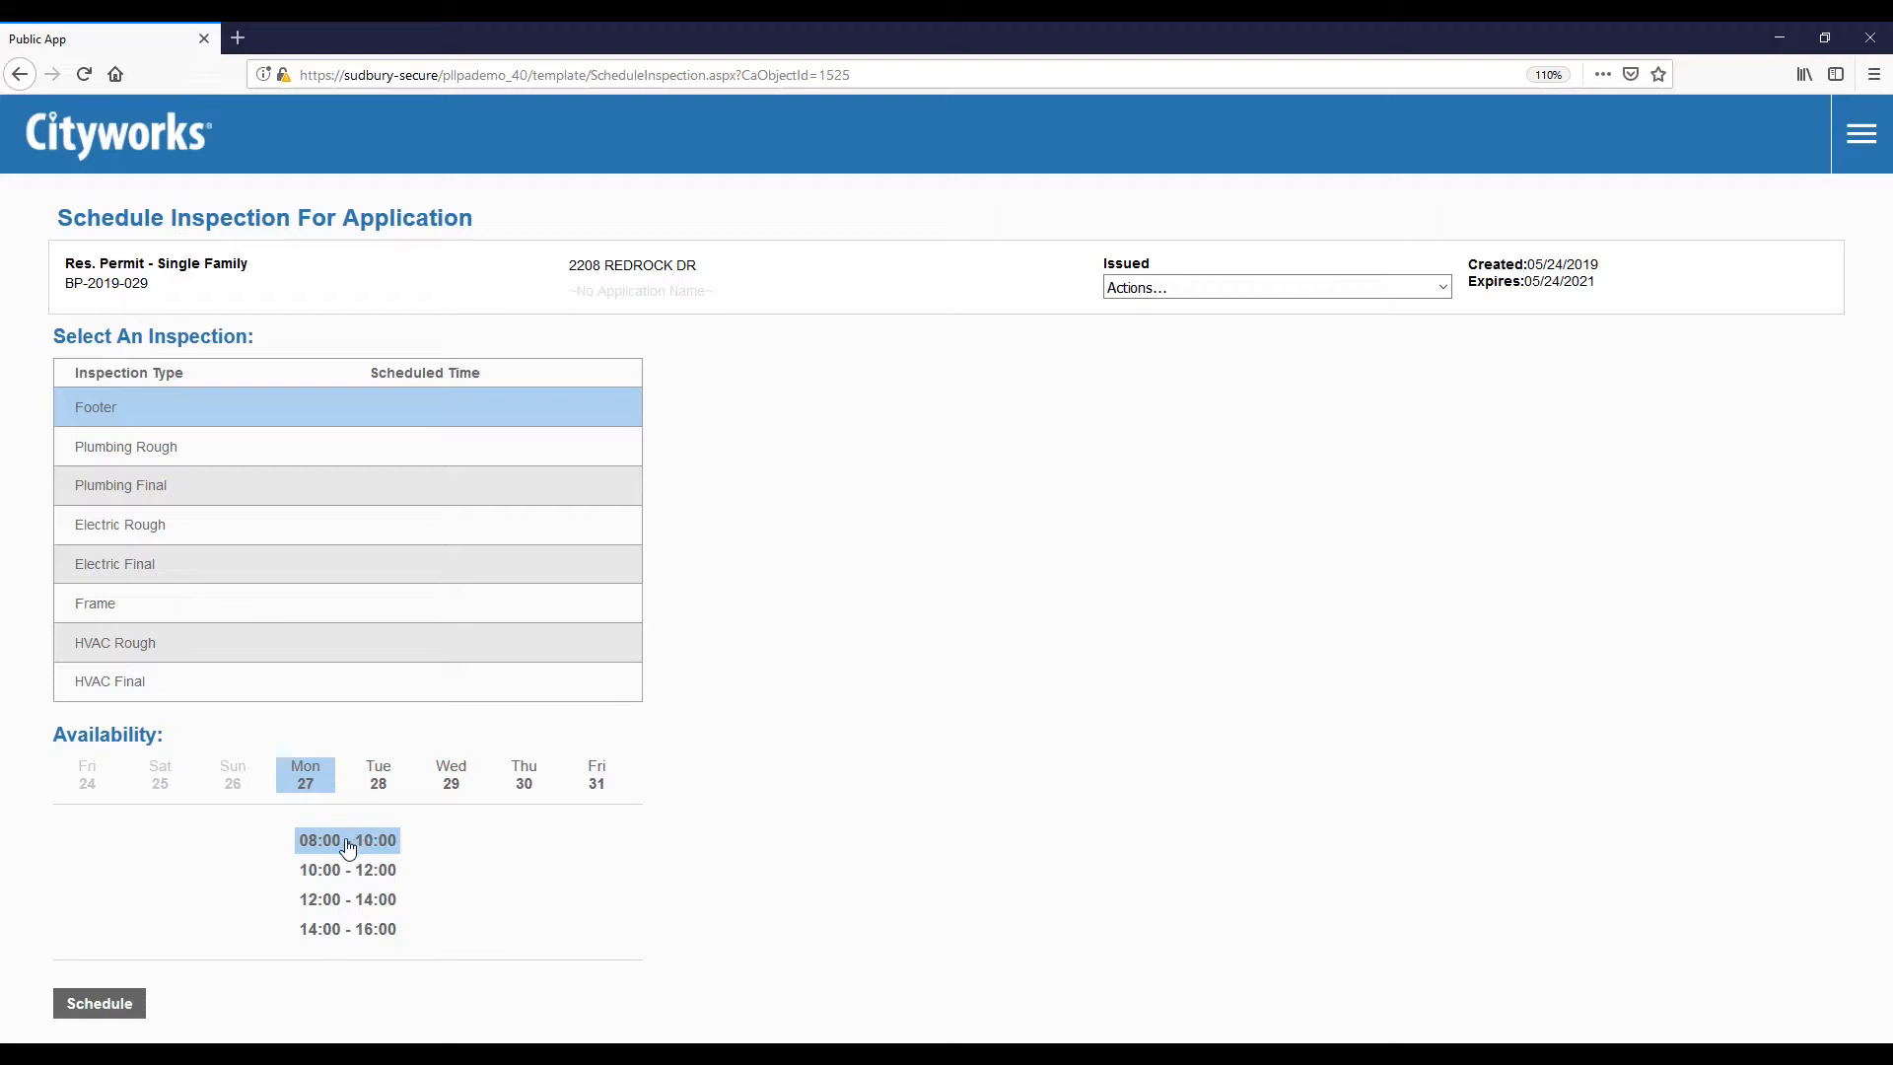
drag(346, 841, 341, 842)
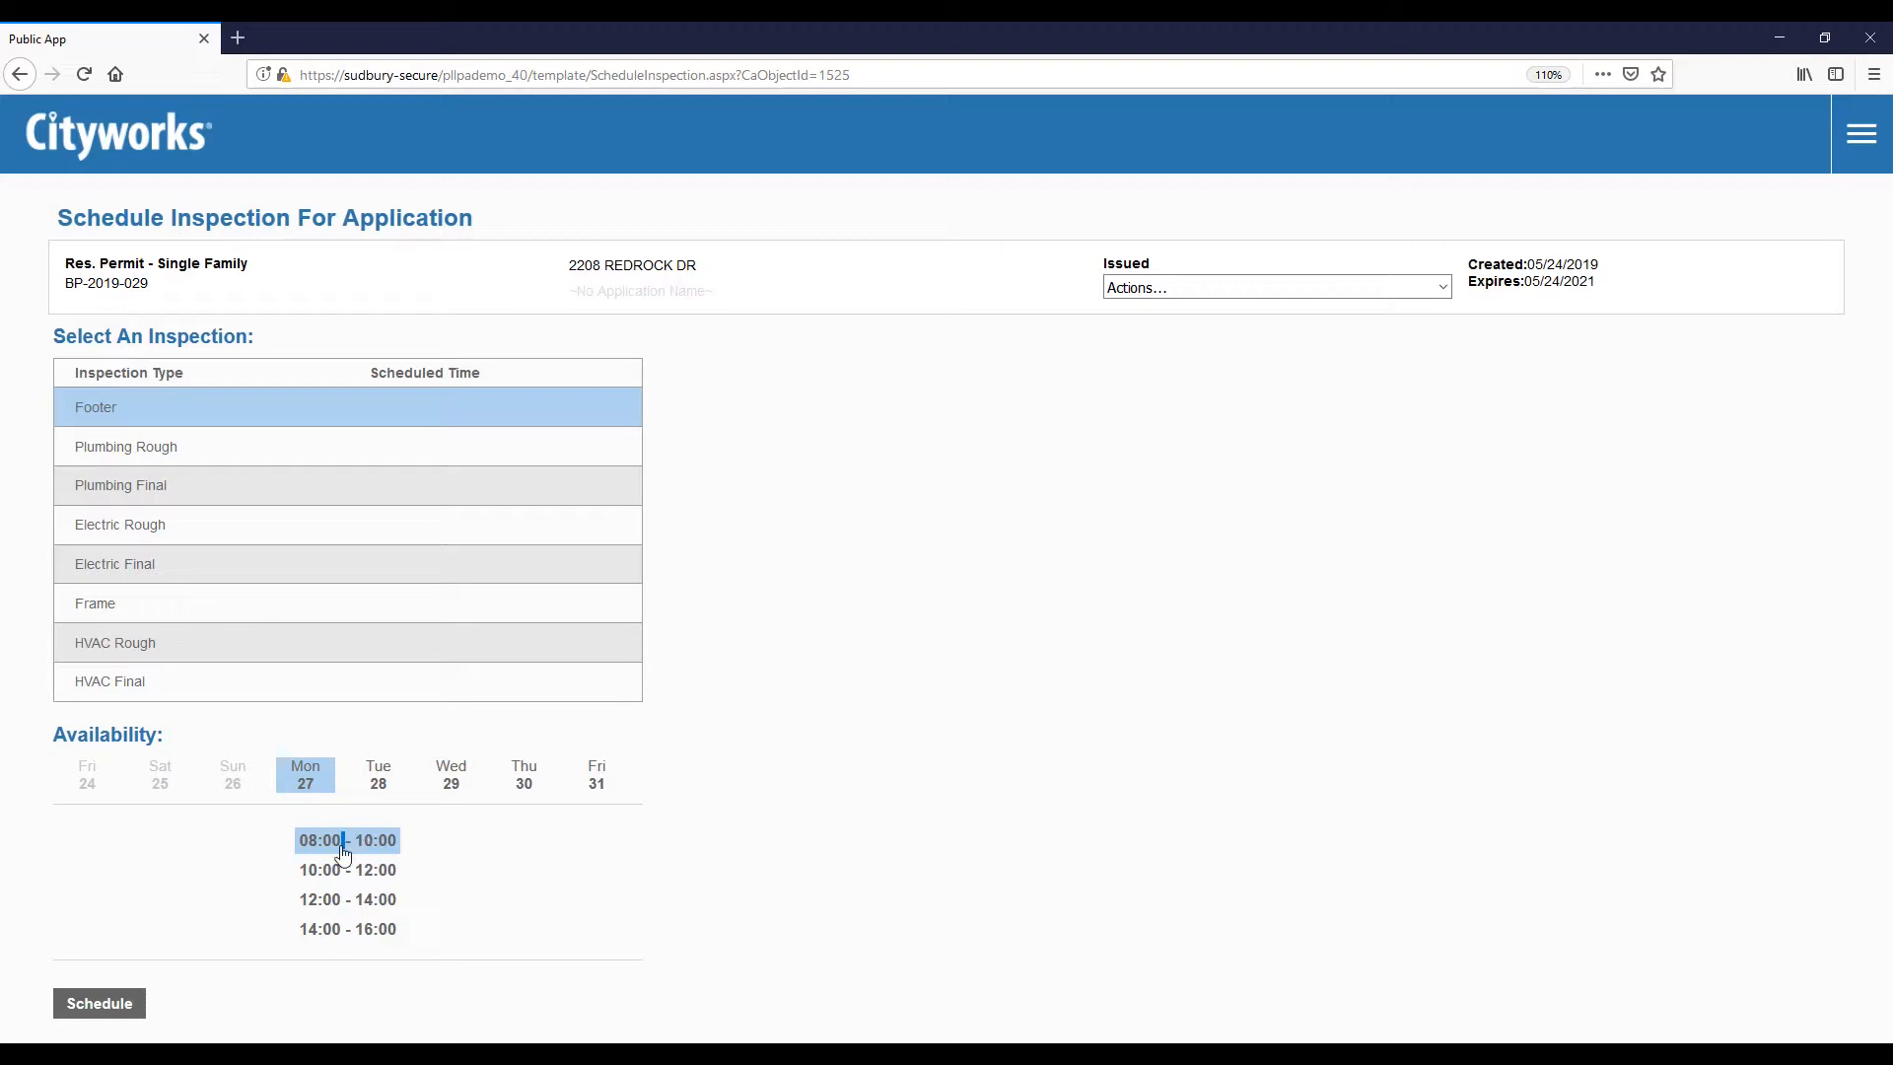
click(100, 1003)
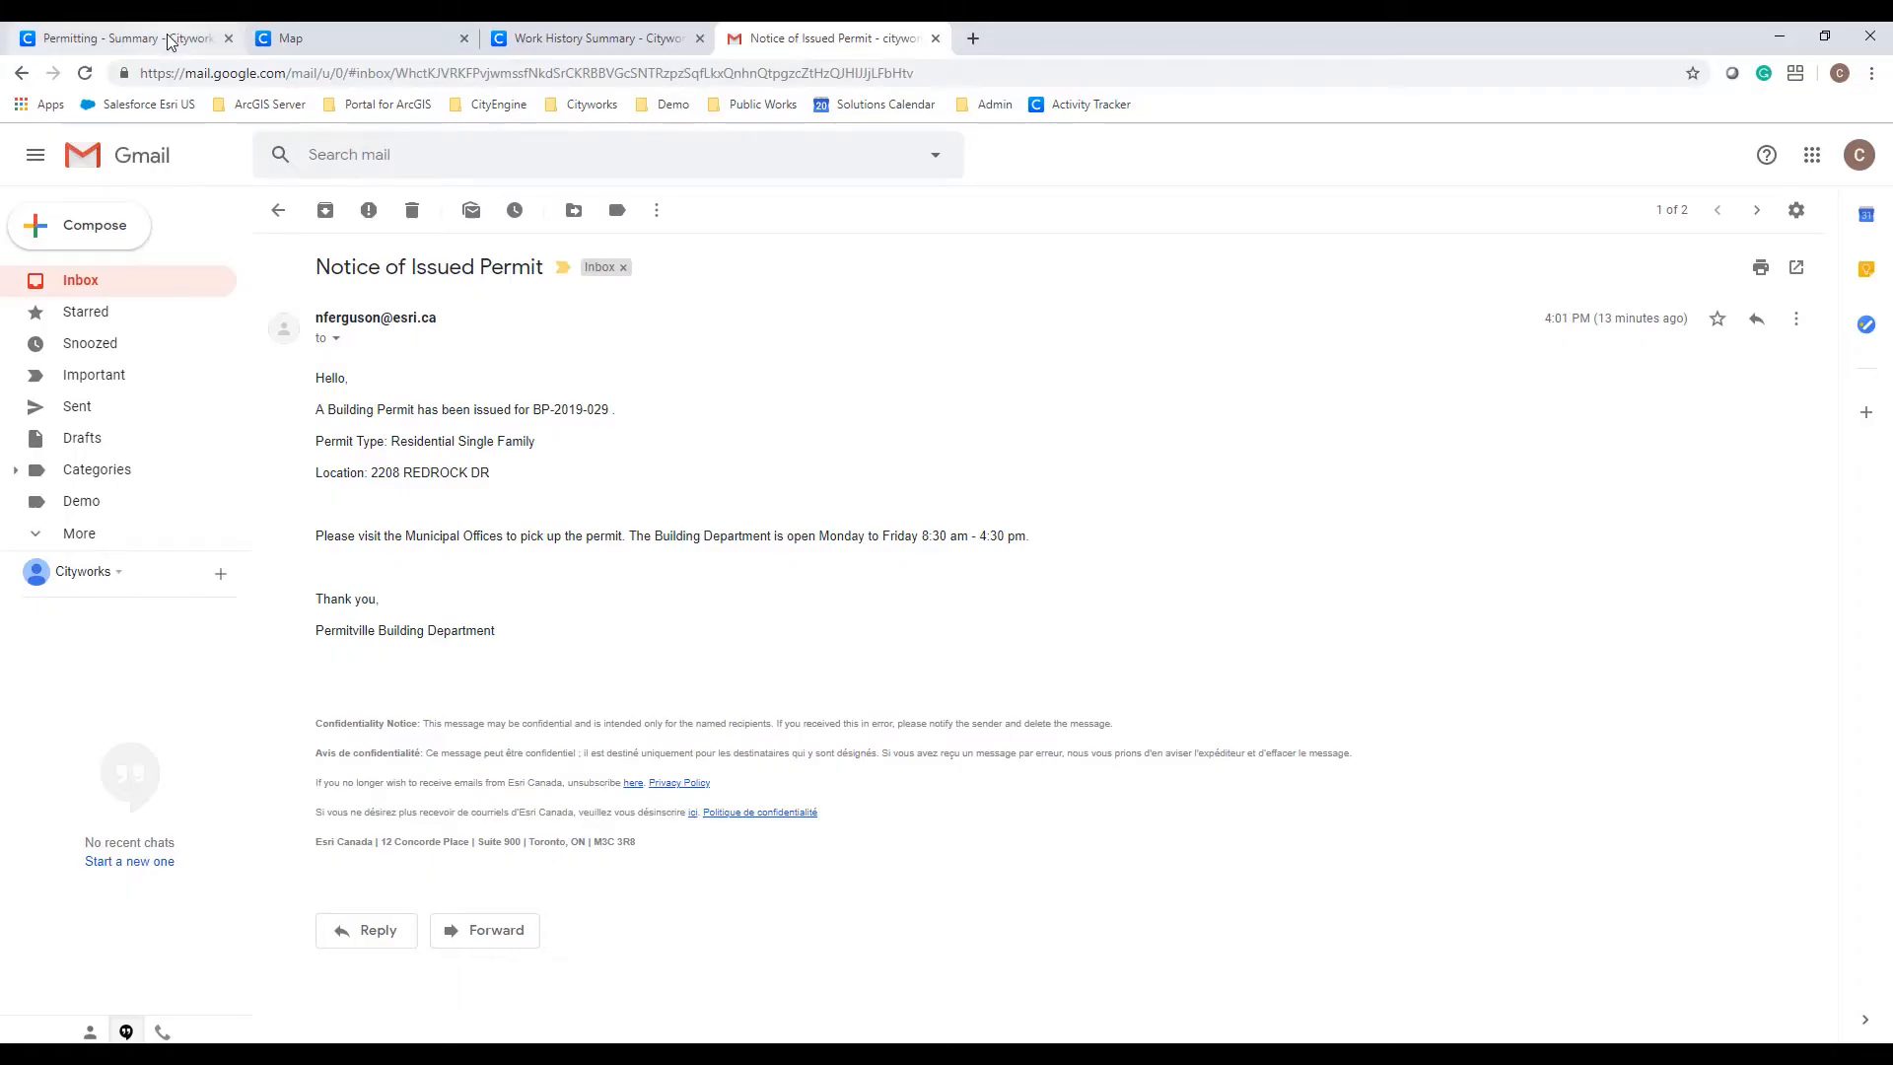
click(167, 41)
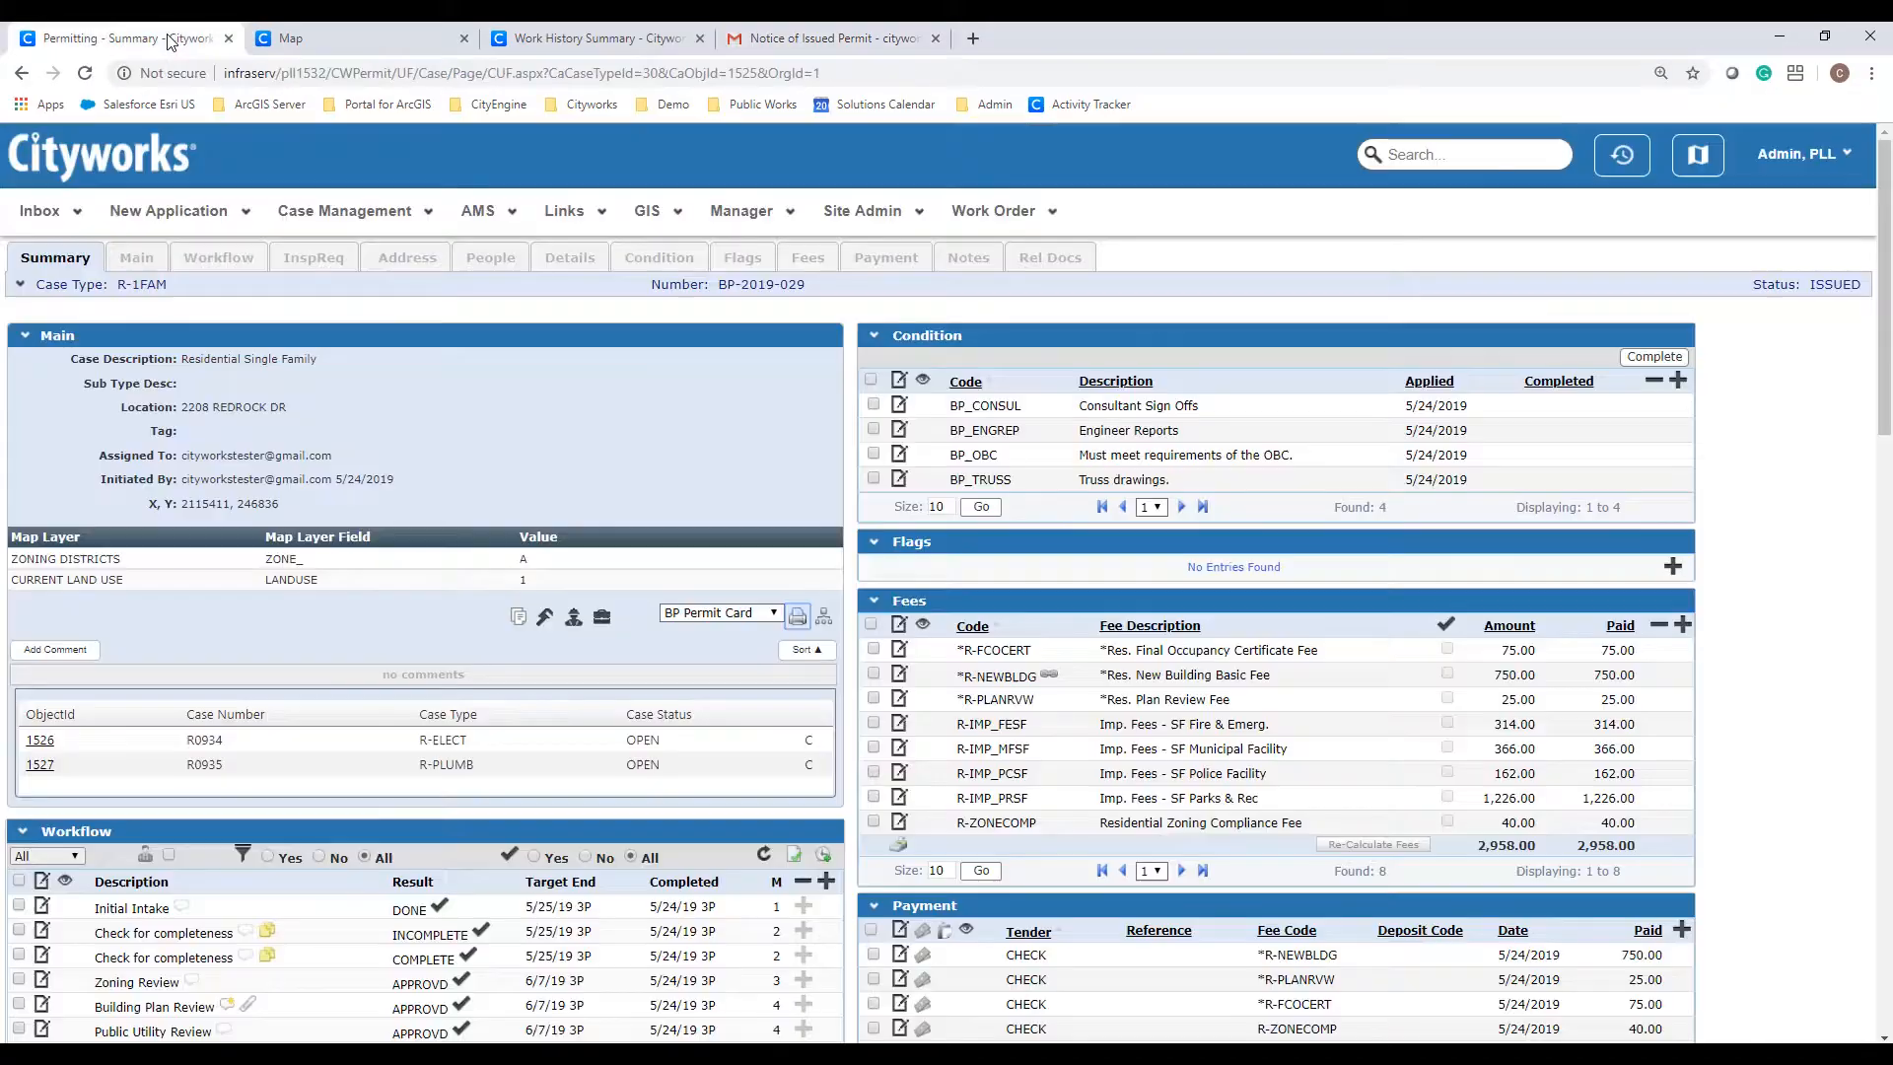
Step: Open the Footer workflow task to view its 05/27/2019 8:00–10:00 AM schedule
click(219, 258)
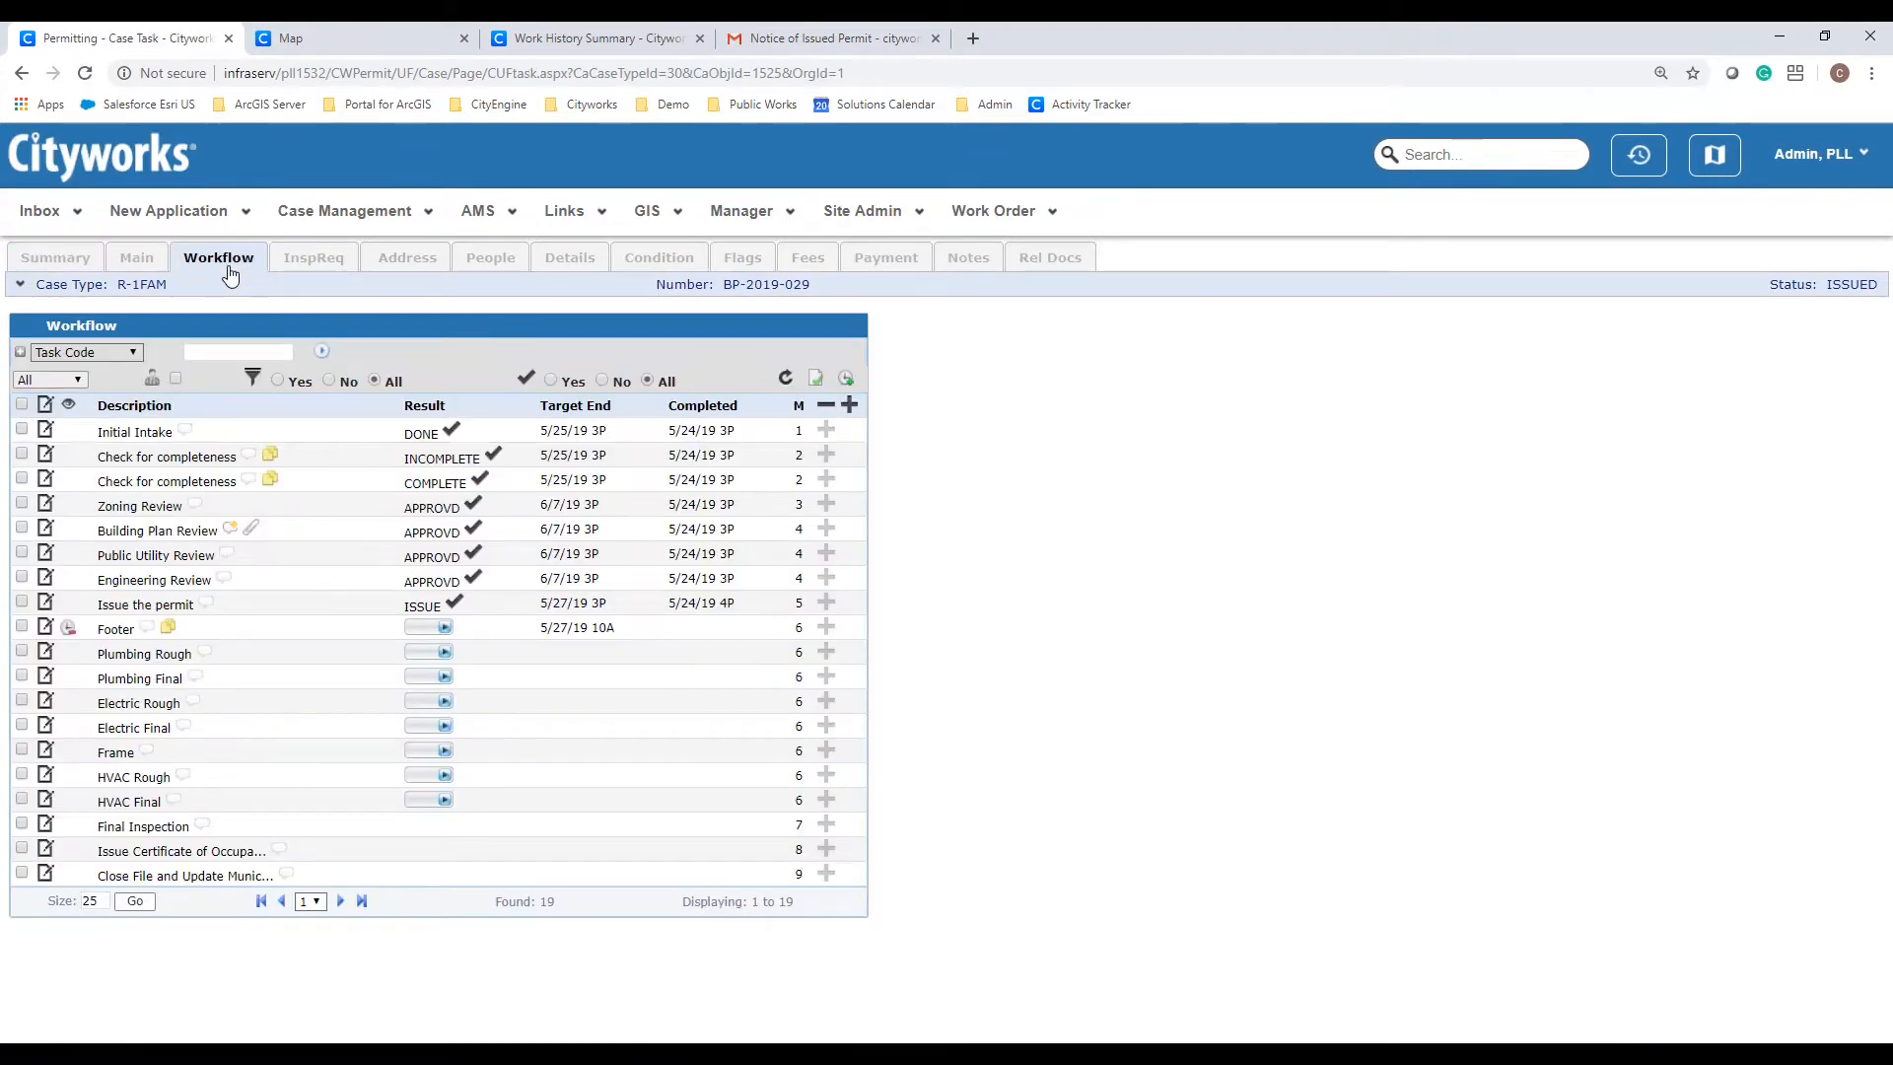
click(45, 628)
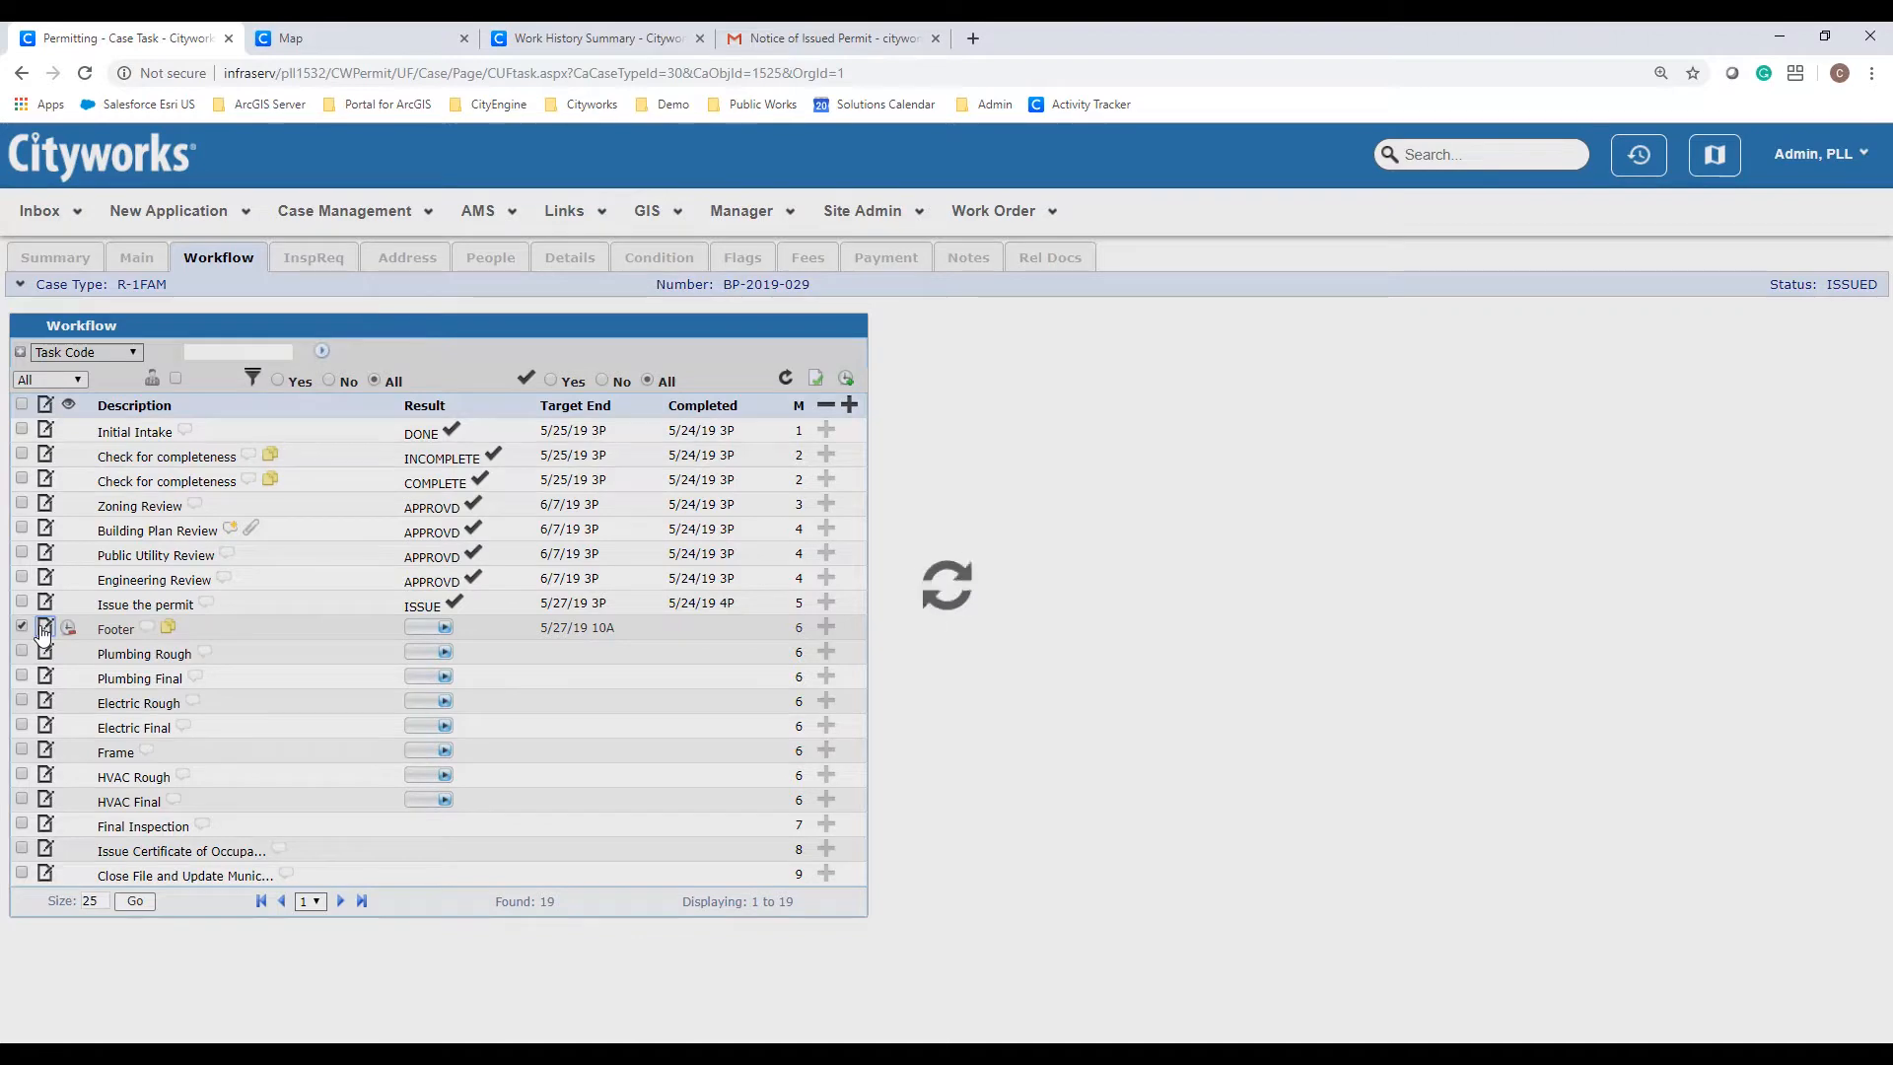
scroll(45, 636, down, 3)
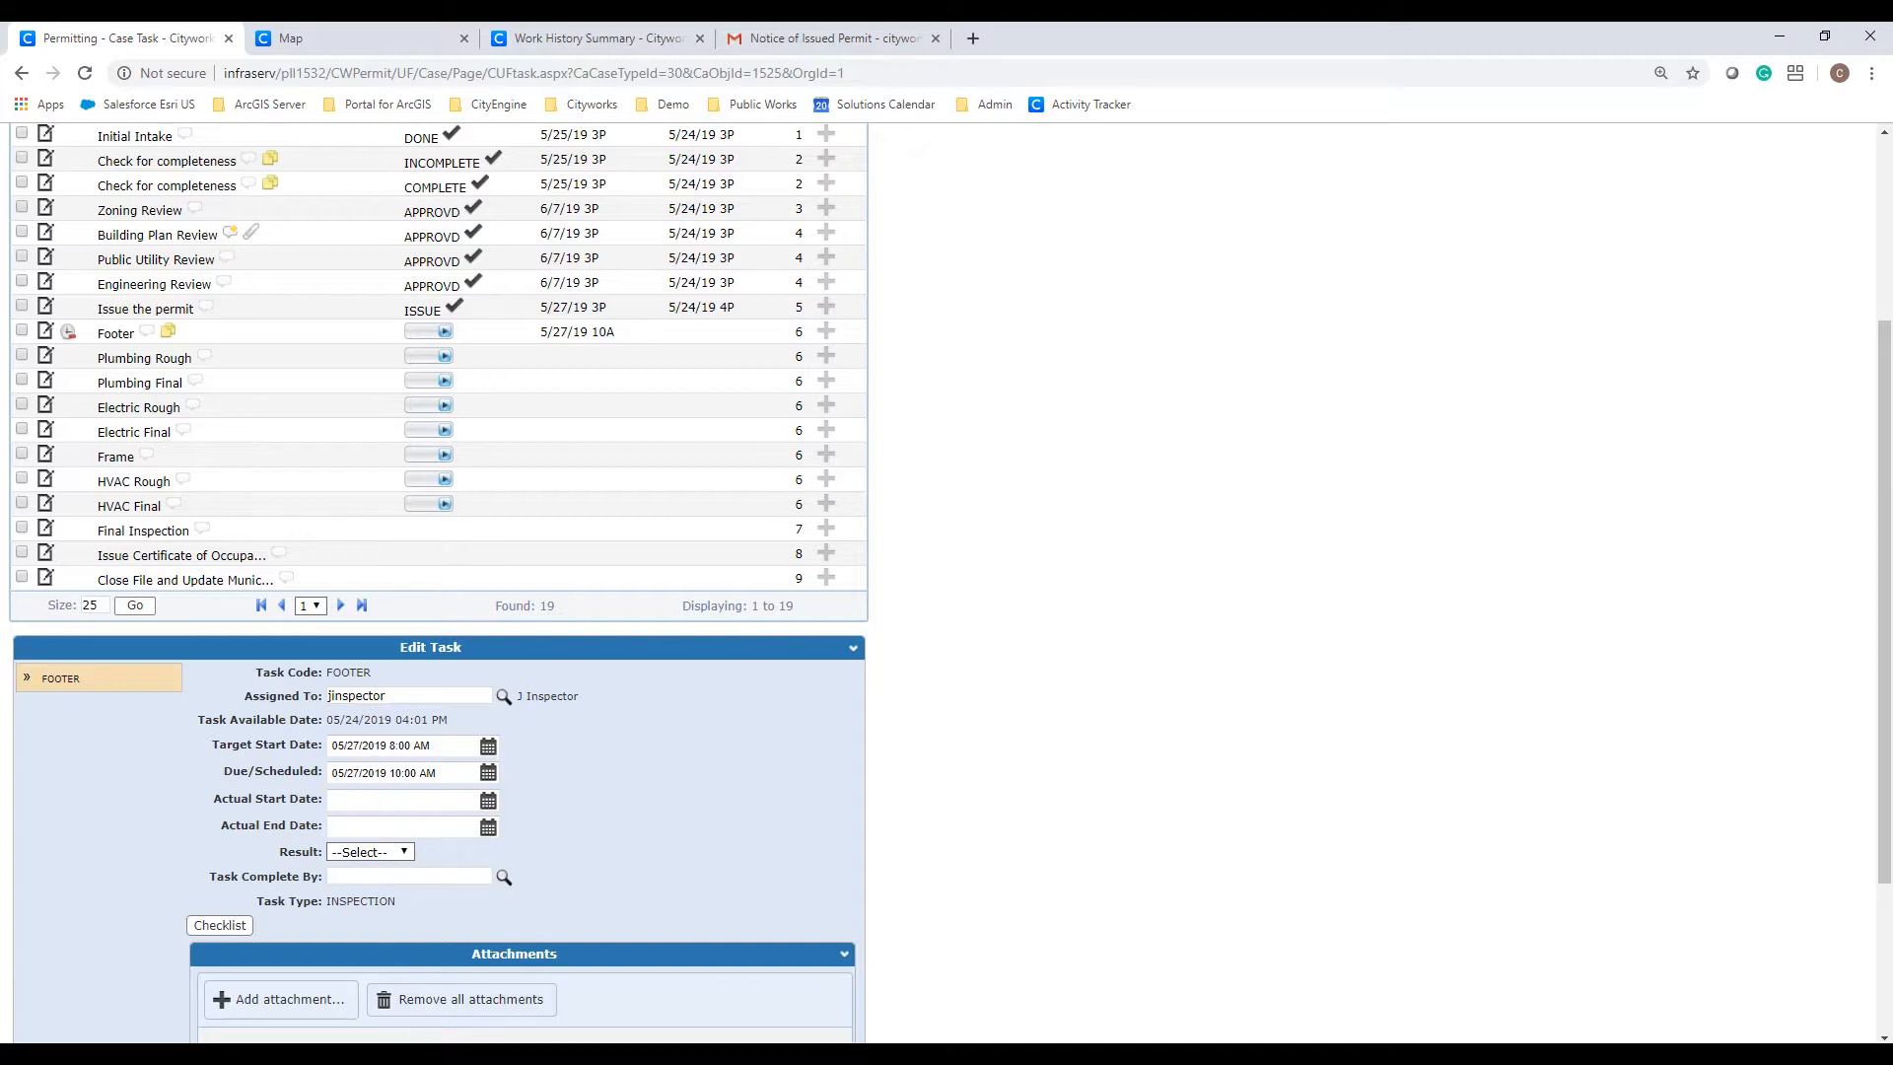
Step: Bring up the mirrored iPad screen from the Apowersoft recorder on the taskbar
mouse_move(1165, 1055)
click(1164, 996)
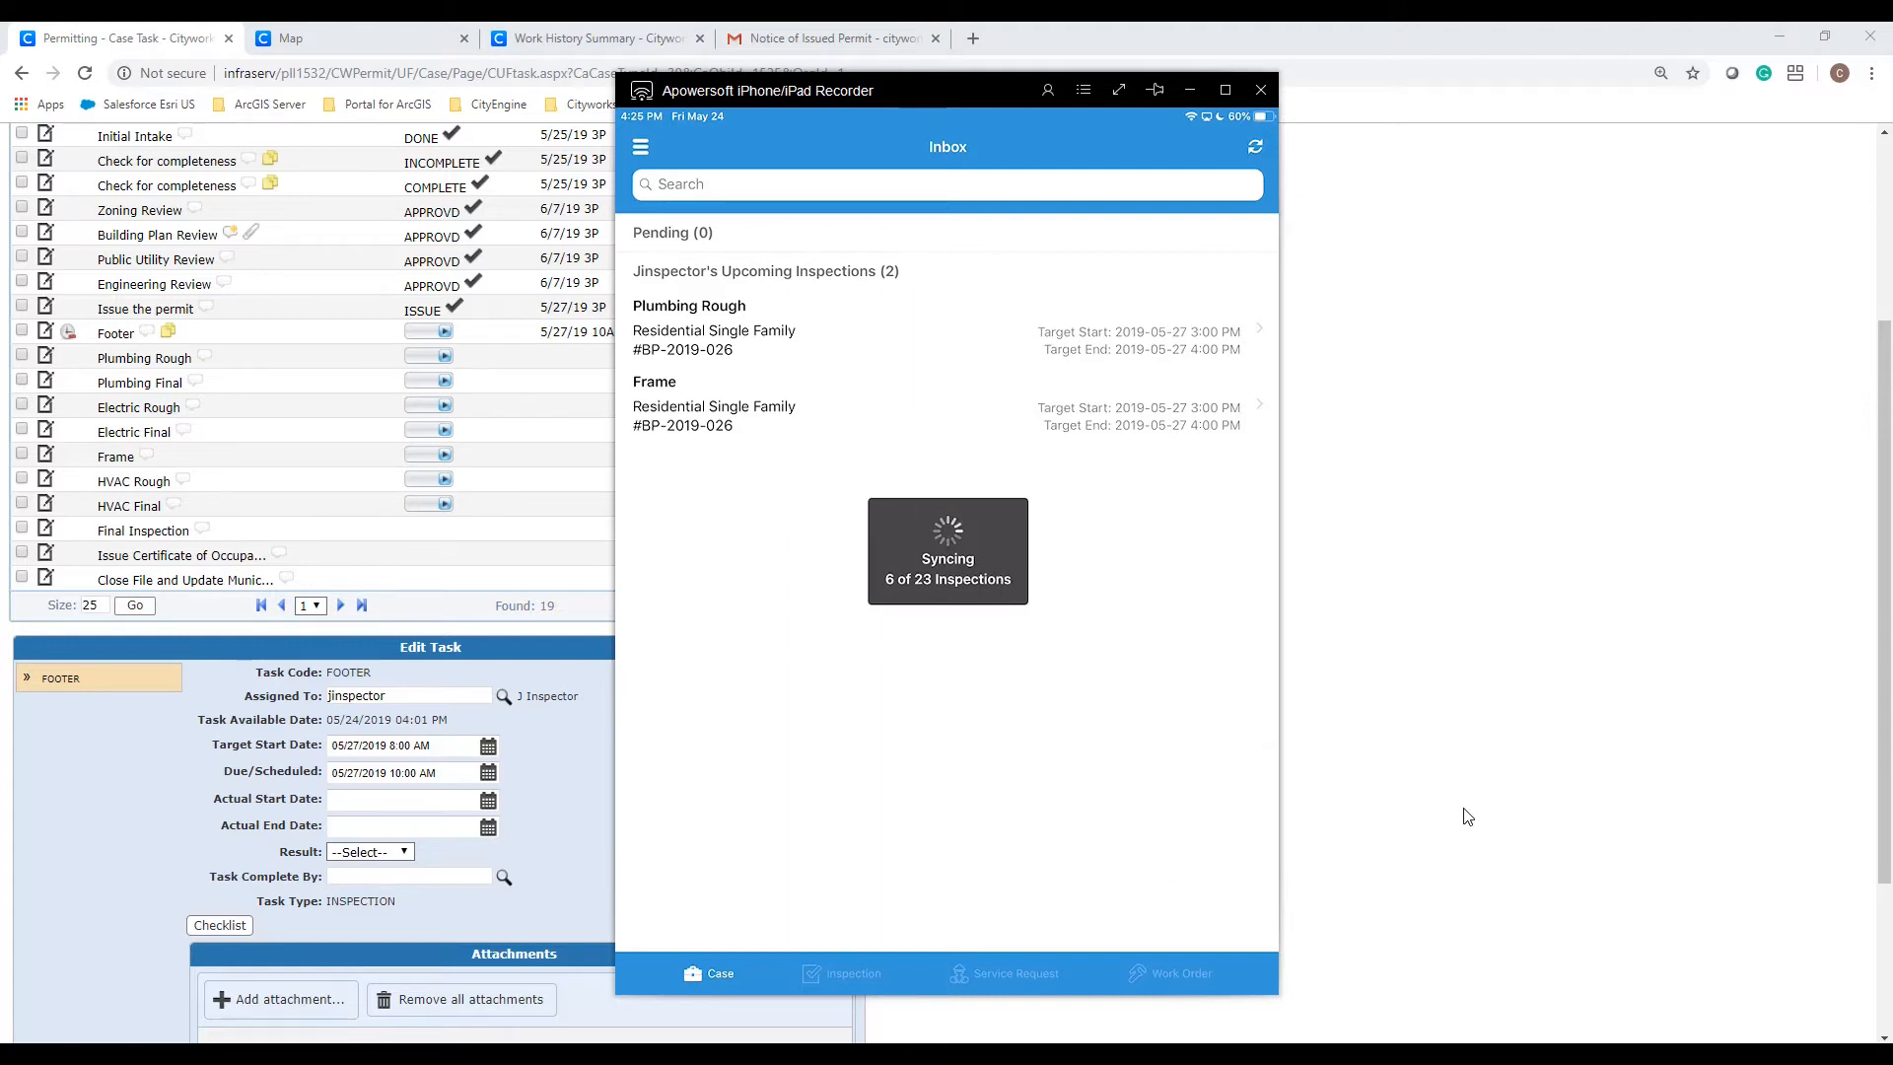
Step: Close the Apowersoft iPad Recorder window once the inspections have synced
click(1553, 673)
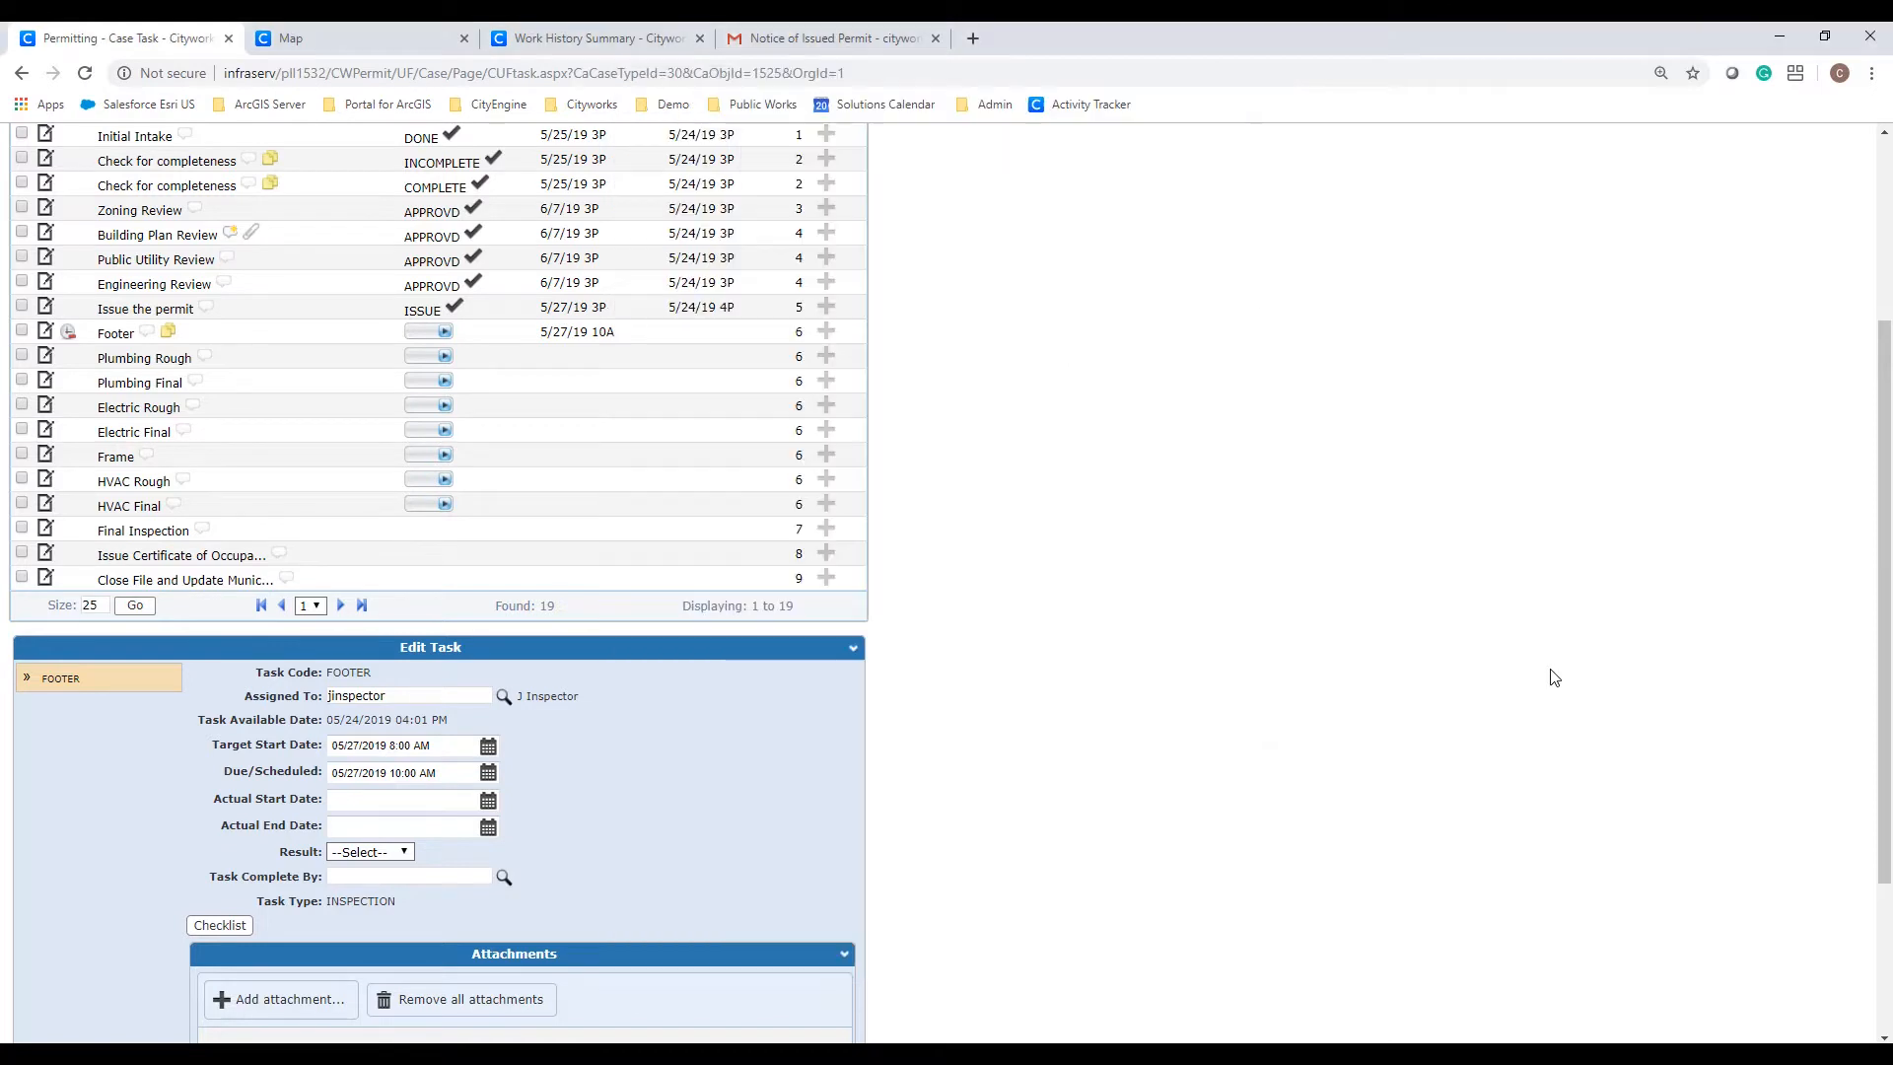
Step: Reload the workflow to show the failed Footer task and read its inspector comment
scroll(1354, 730, up, 3)
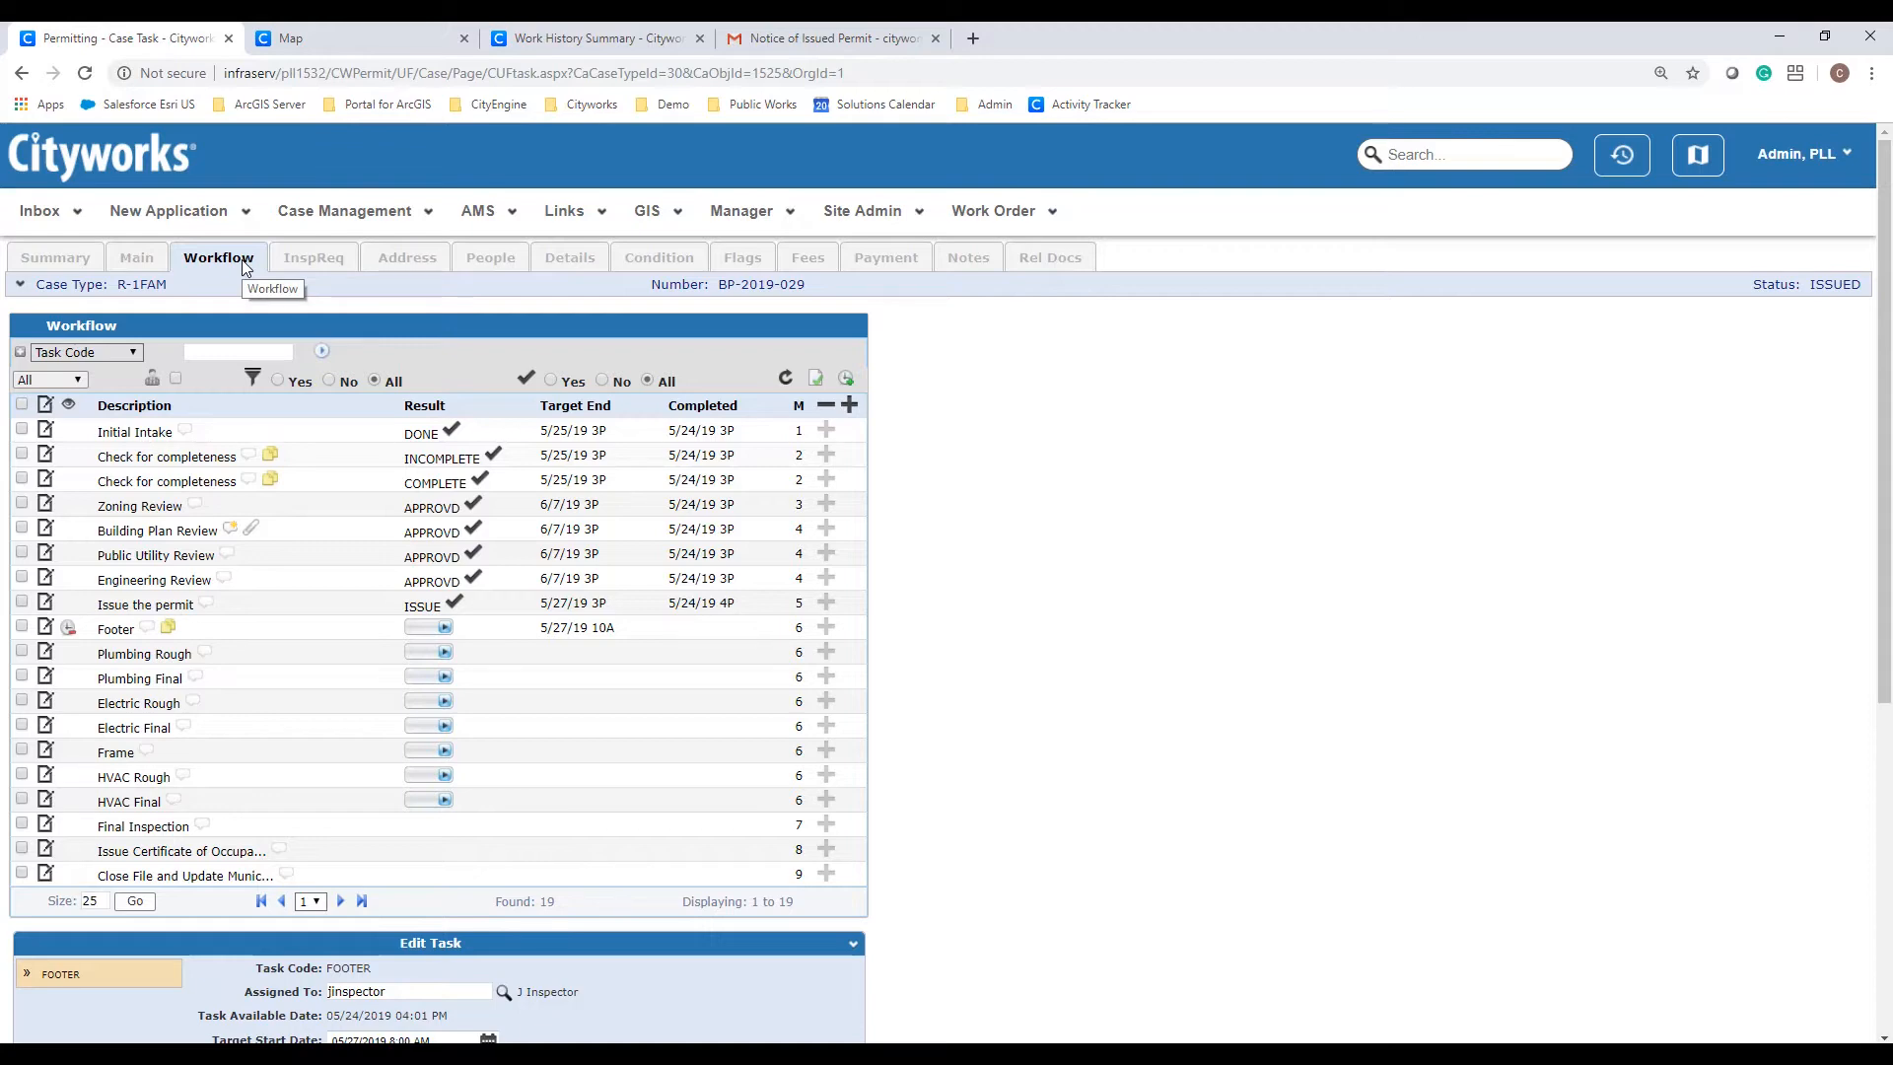
click(245, 267)
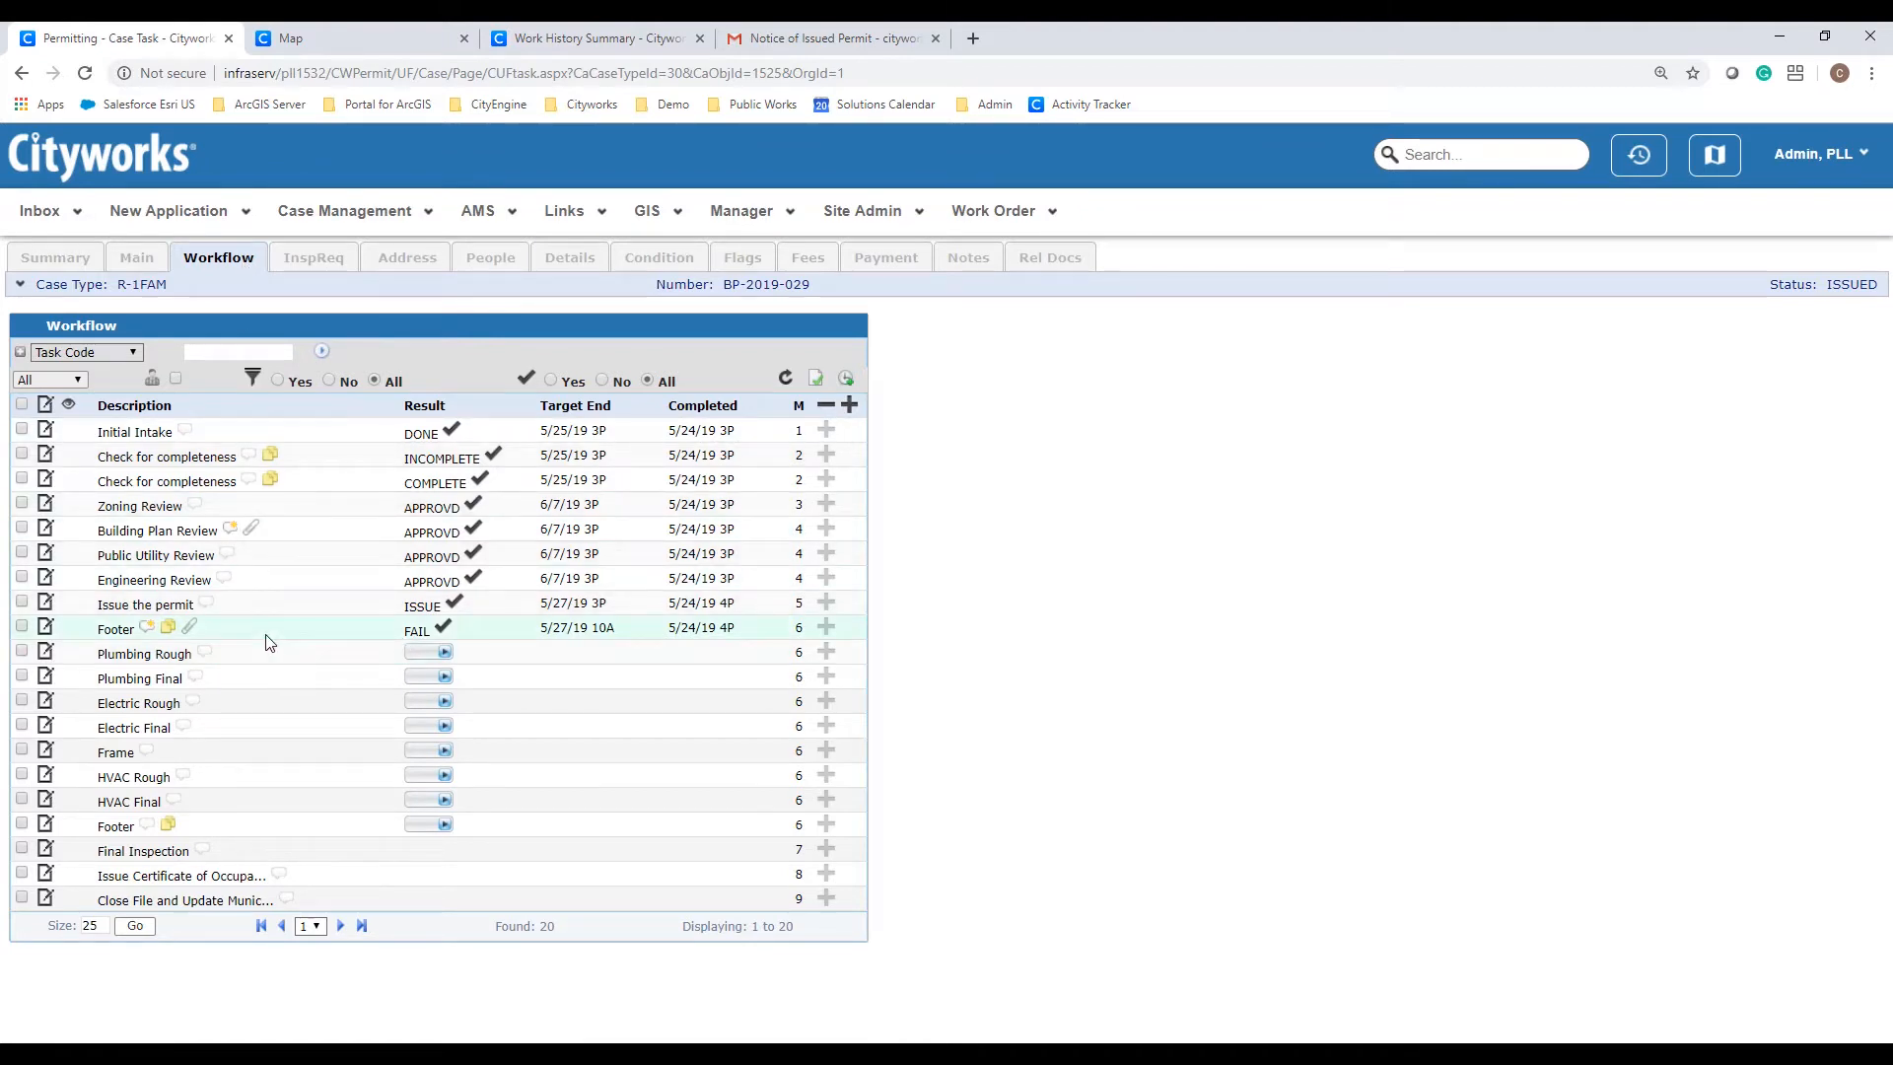
click(147, 629)
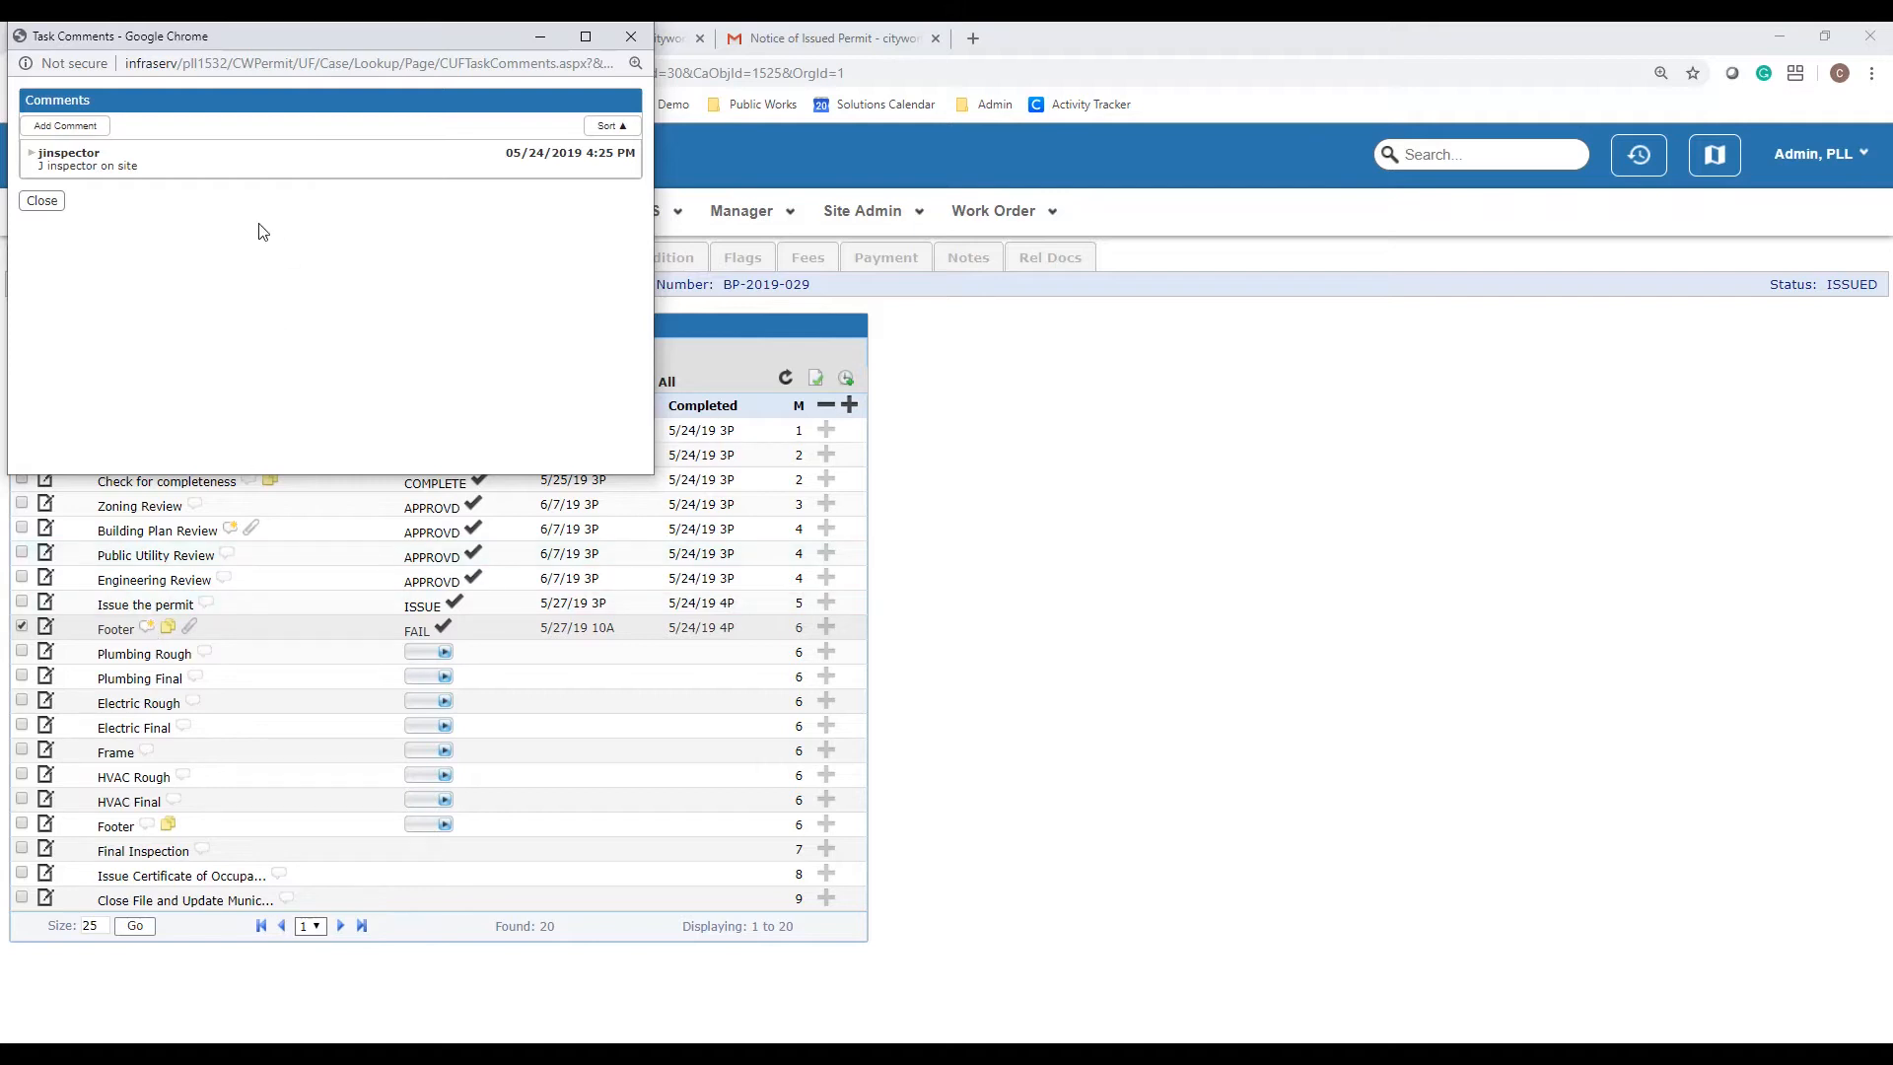
click(42, 200)
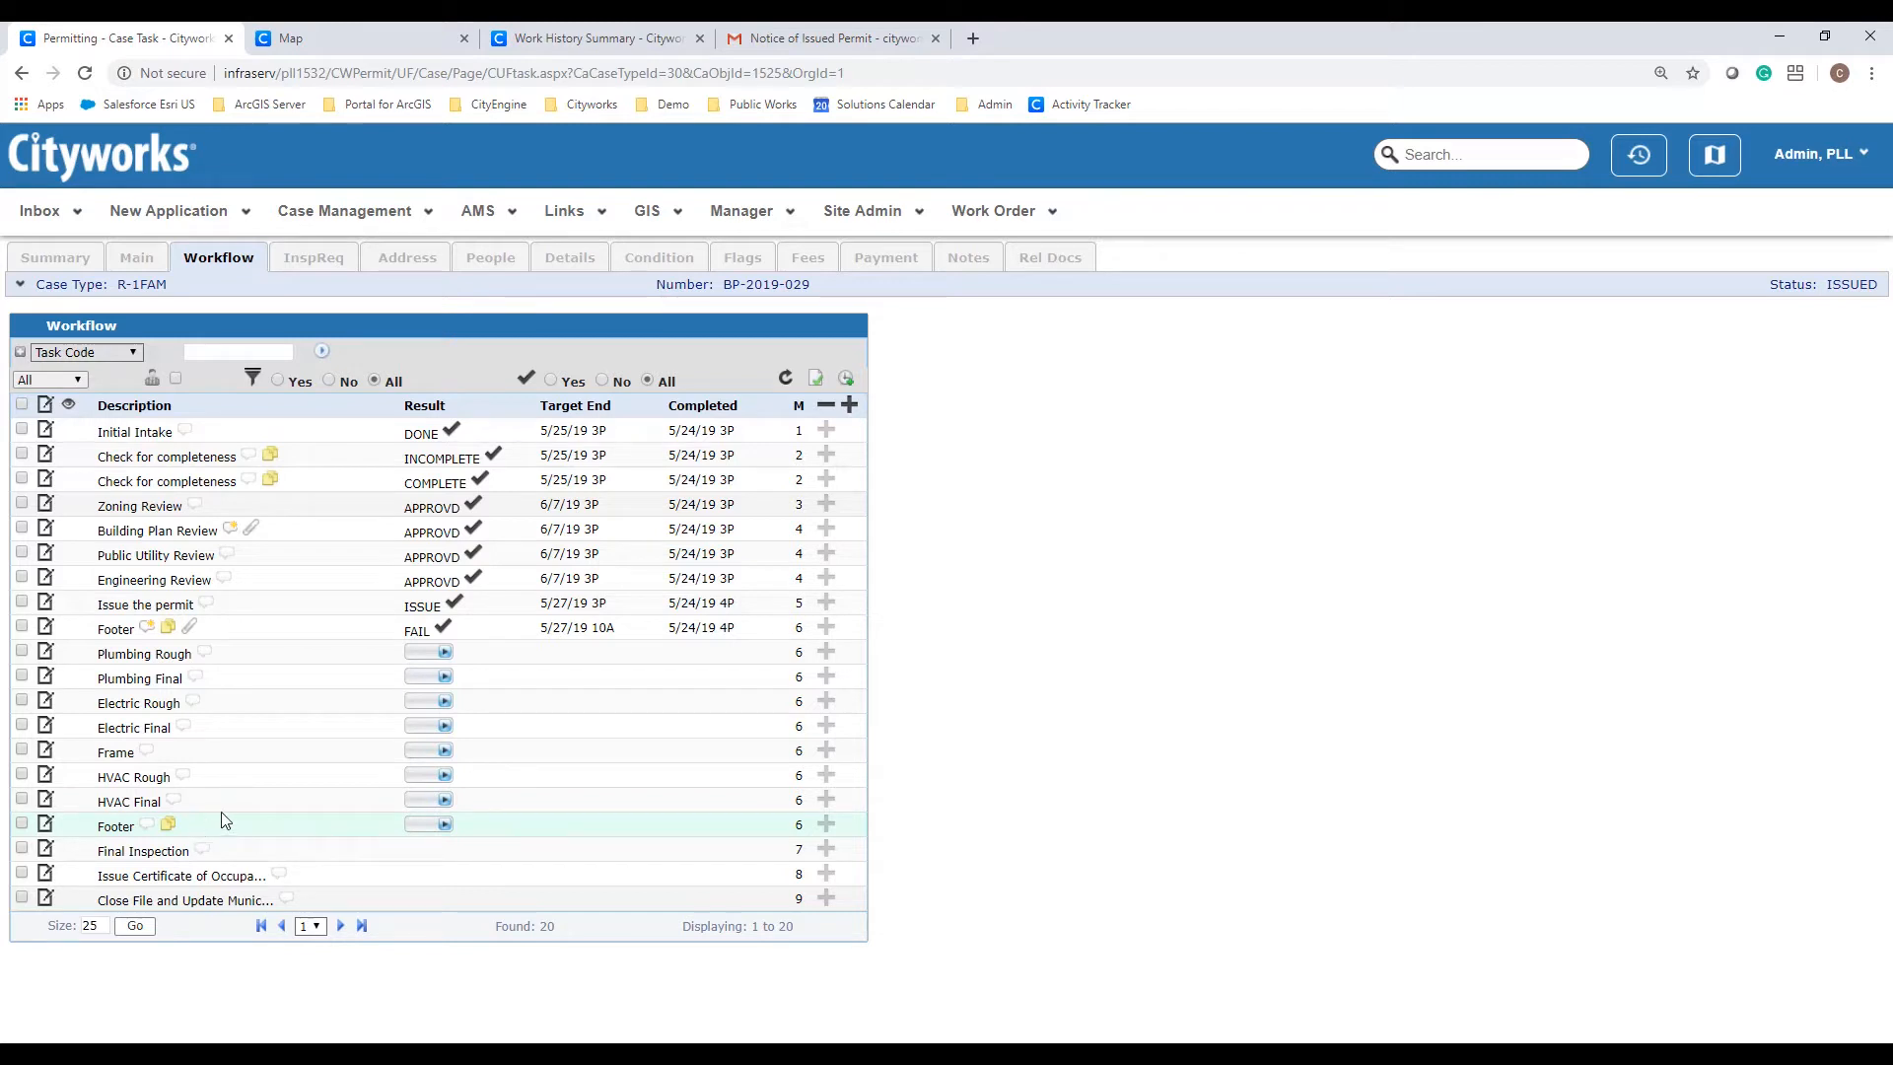
Step: Open the Building Permit Inspection Results email and preview its Footer Inspection Summary PDF
click(827, 40)
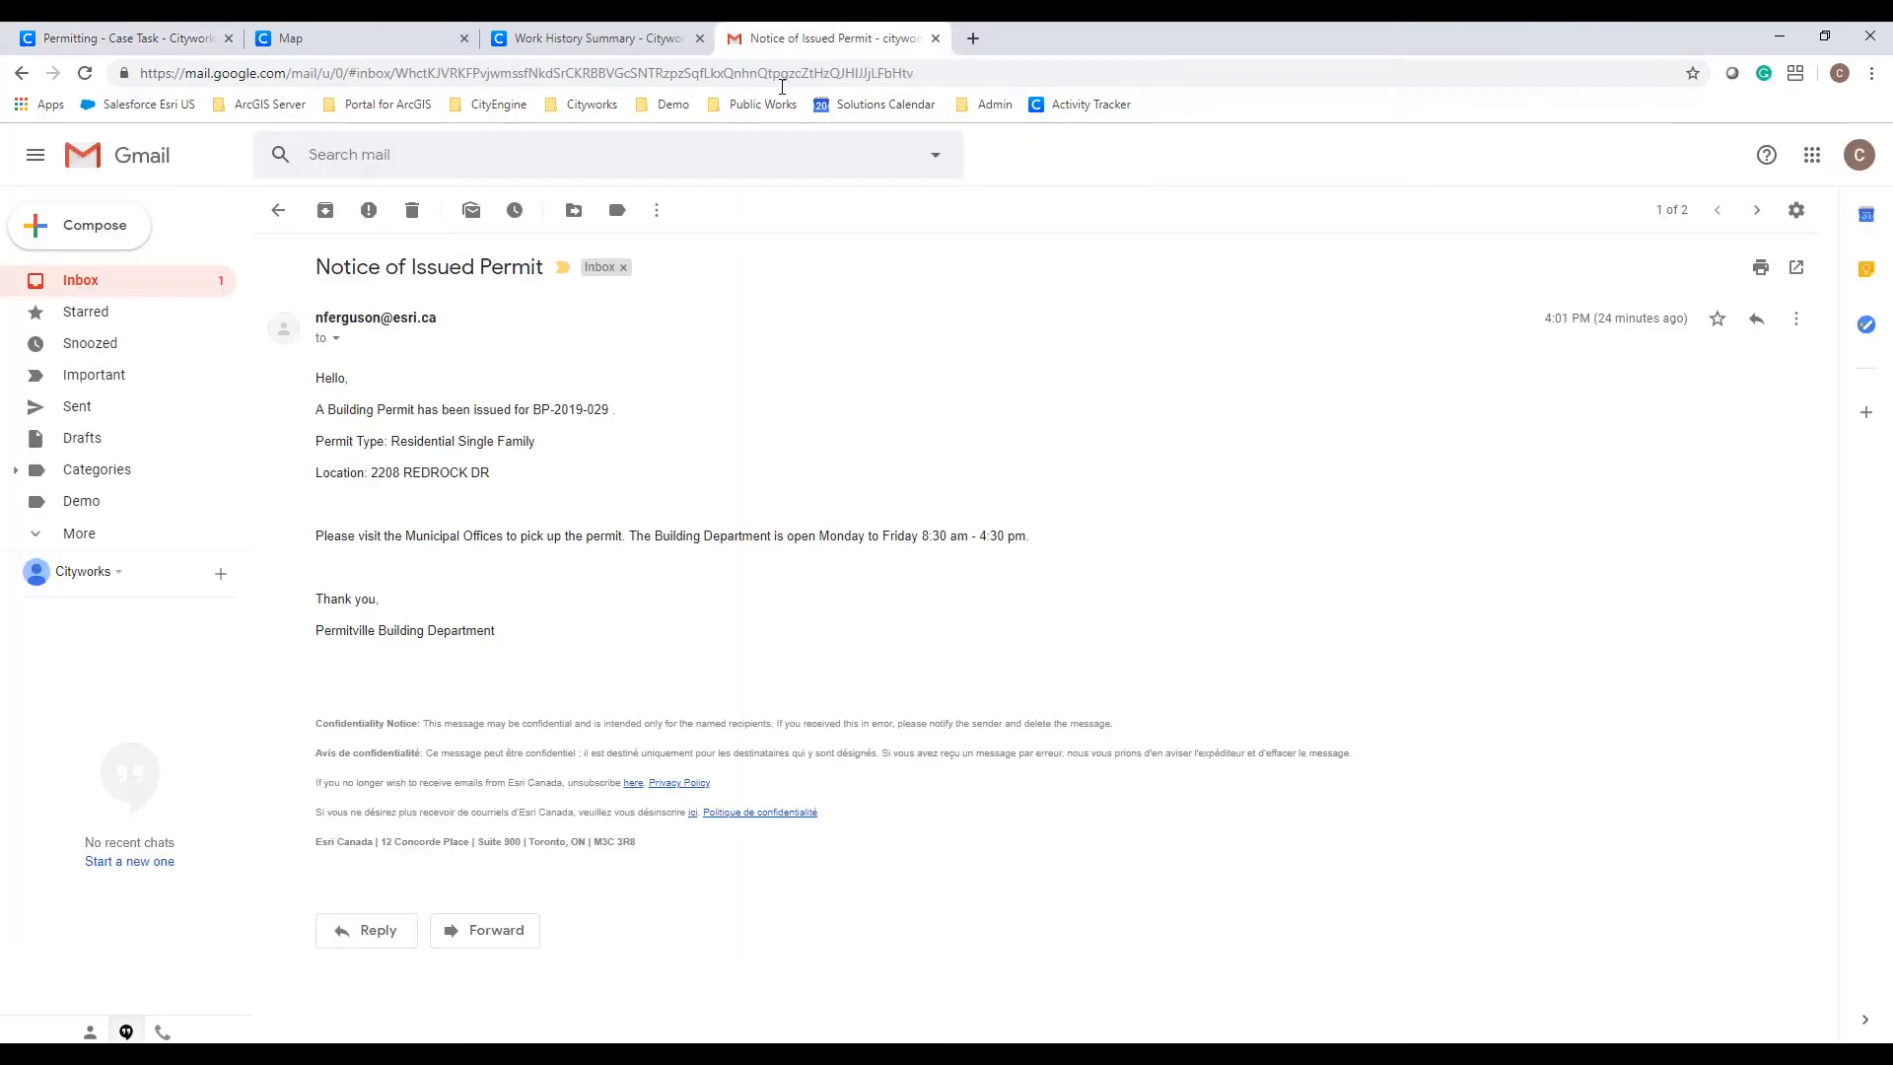
click(164, 293)
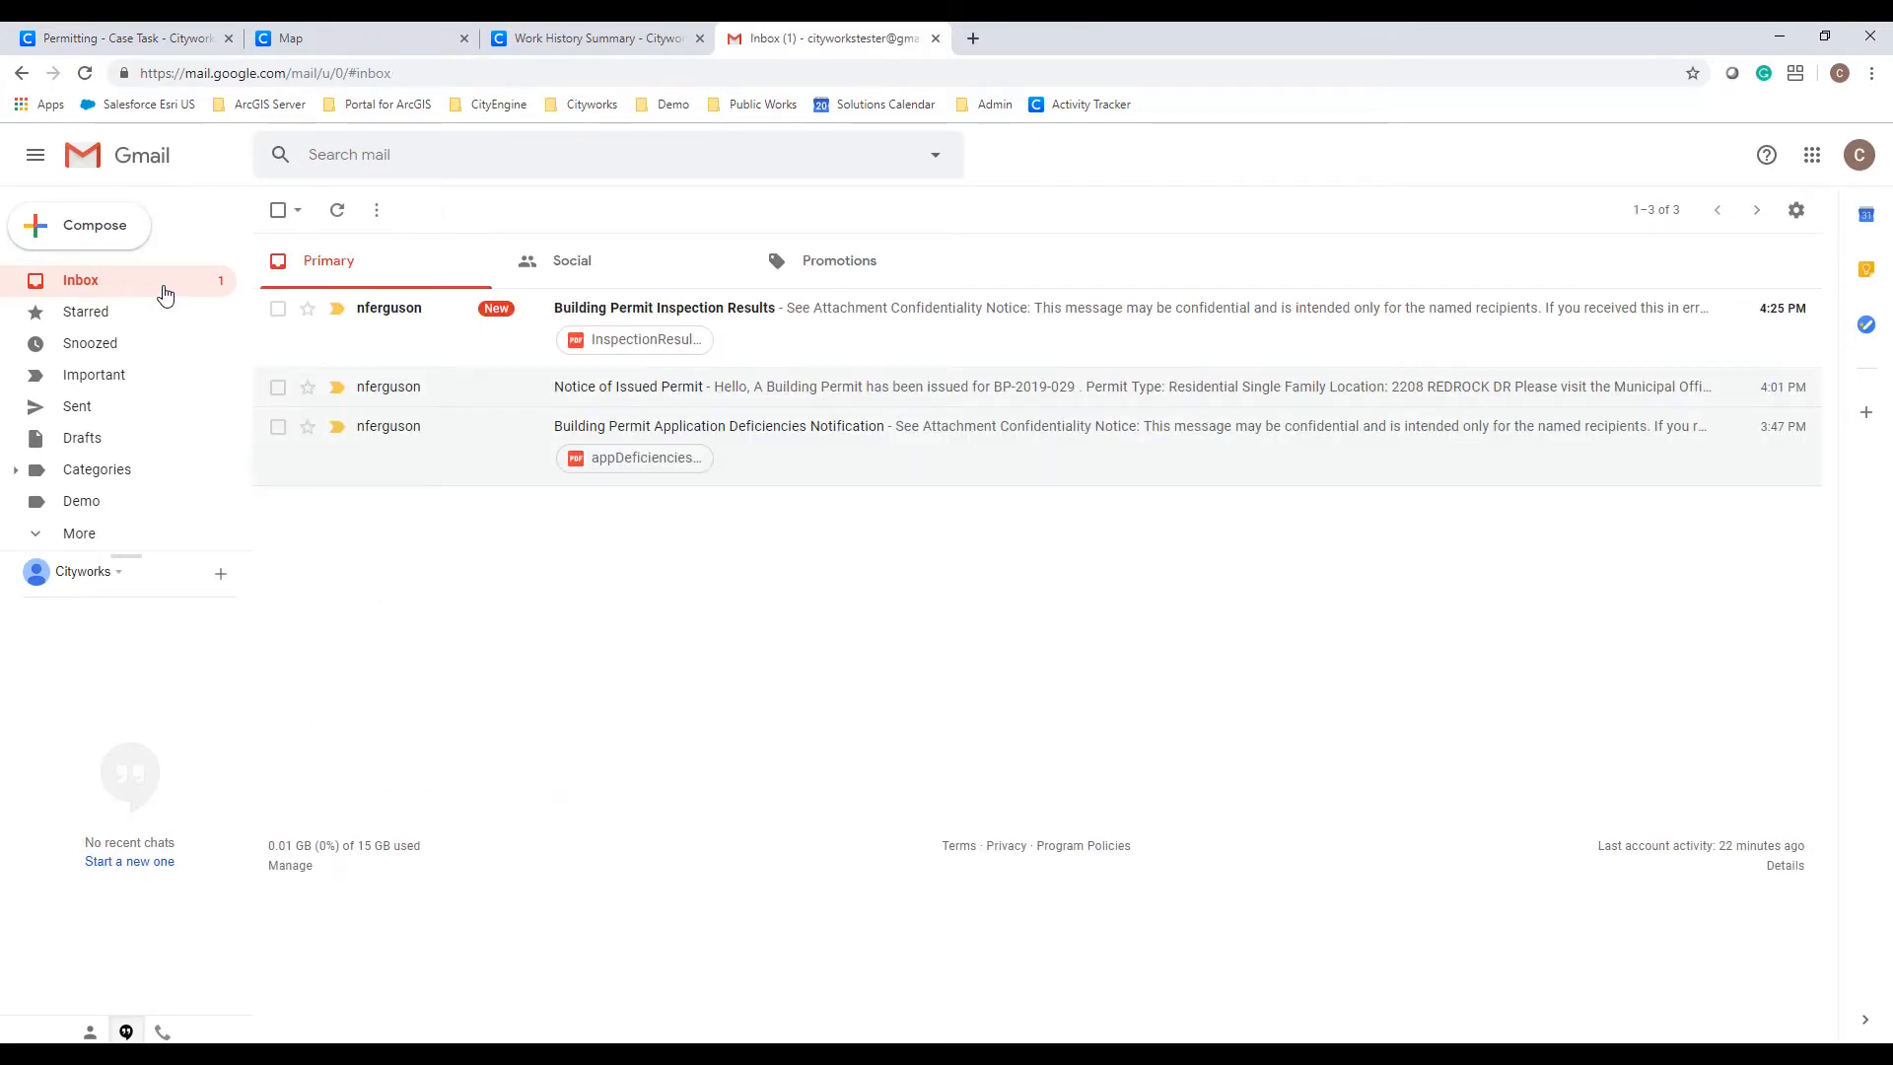
click(740, 340)
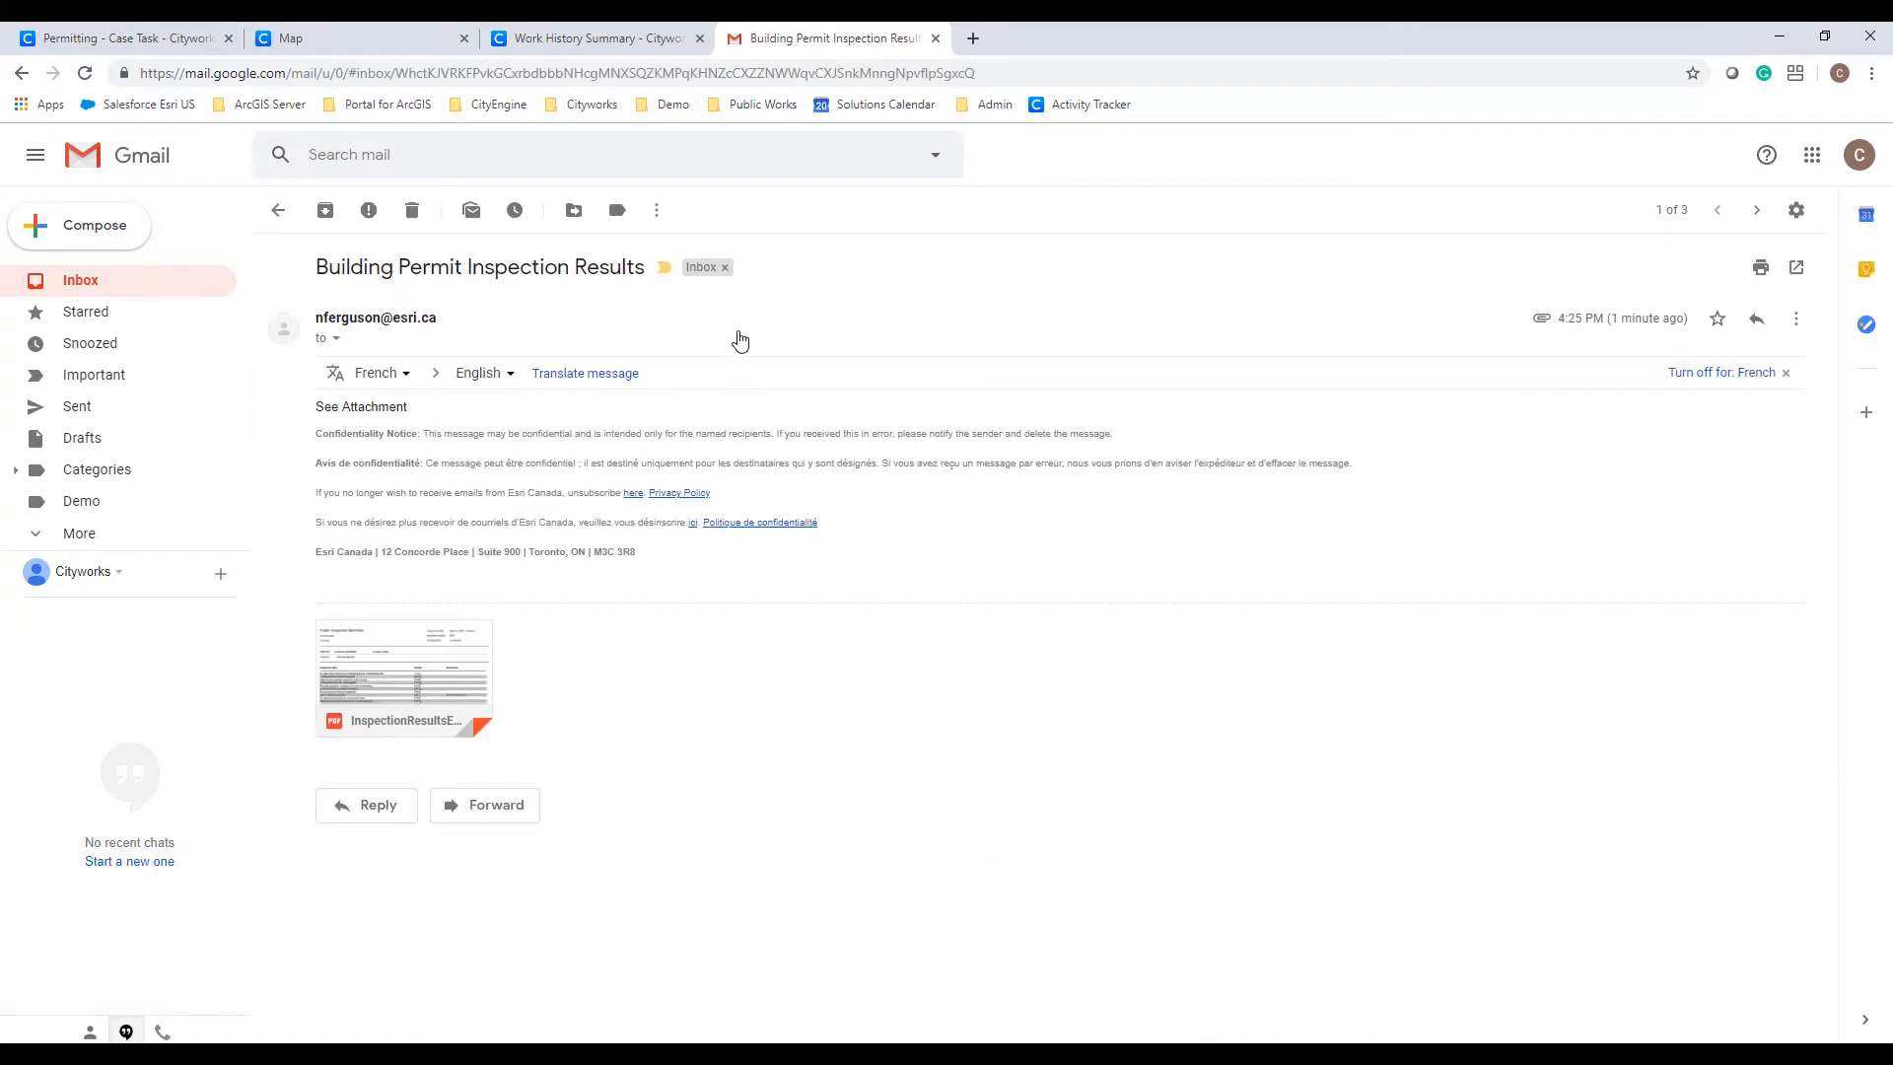
mouse_move(444, 656)
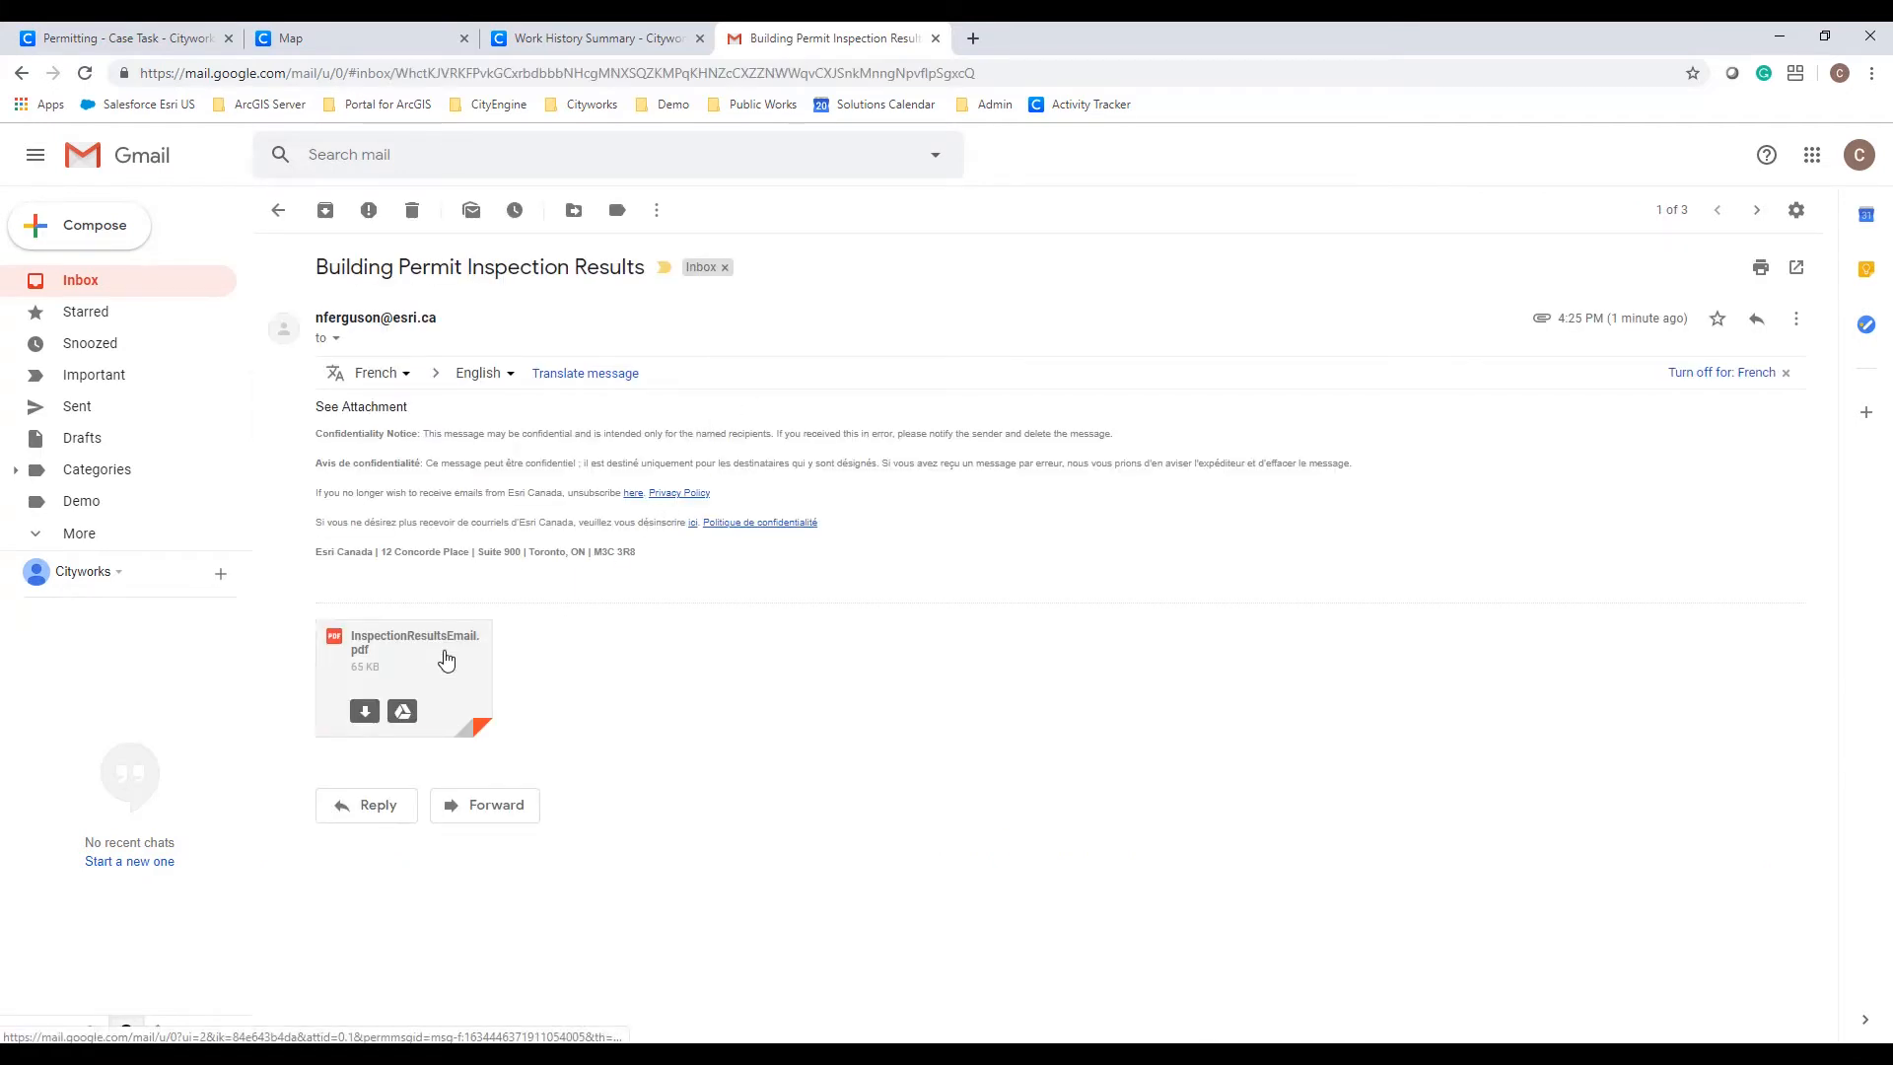
click(449, 656)
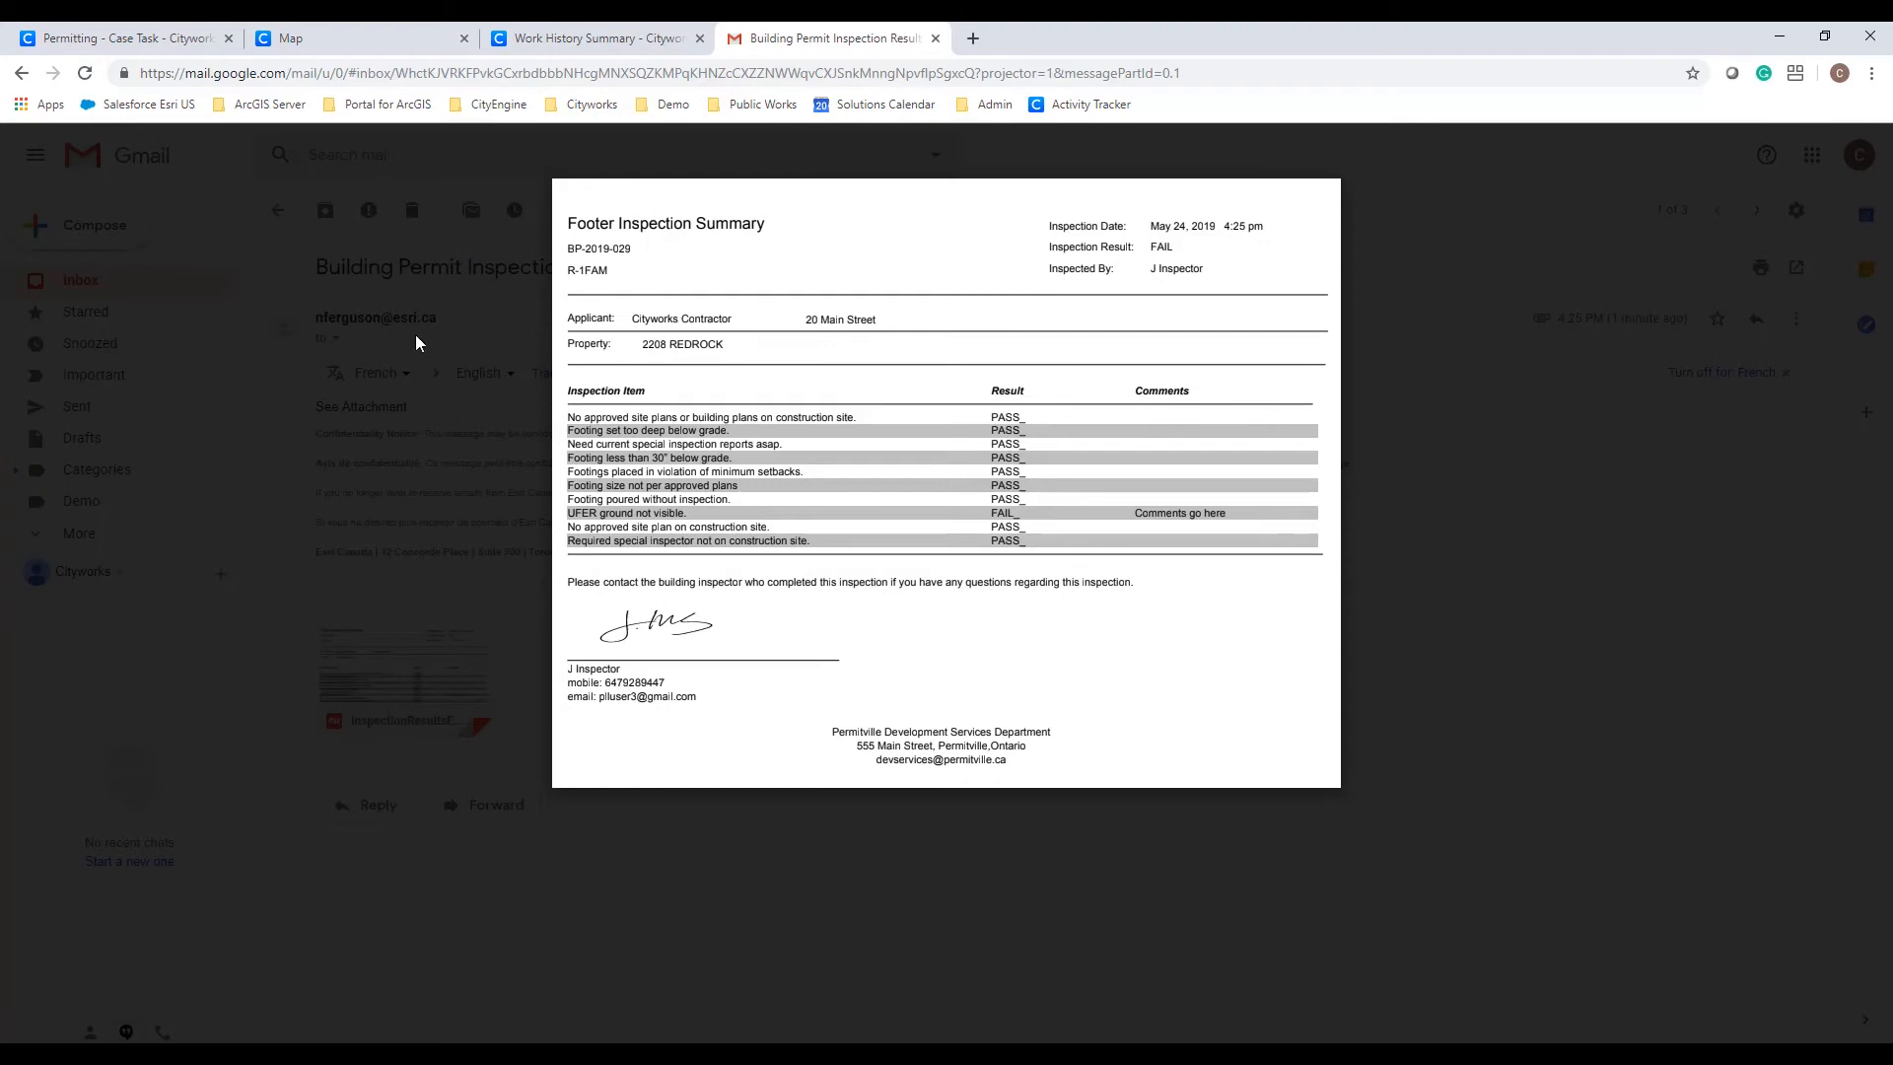
click(162, 44)
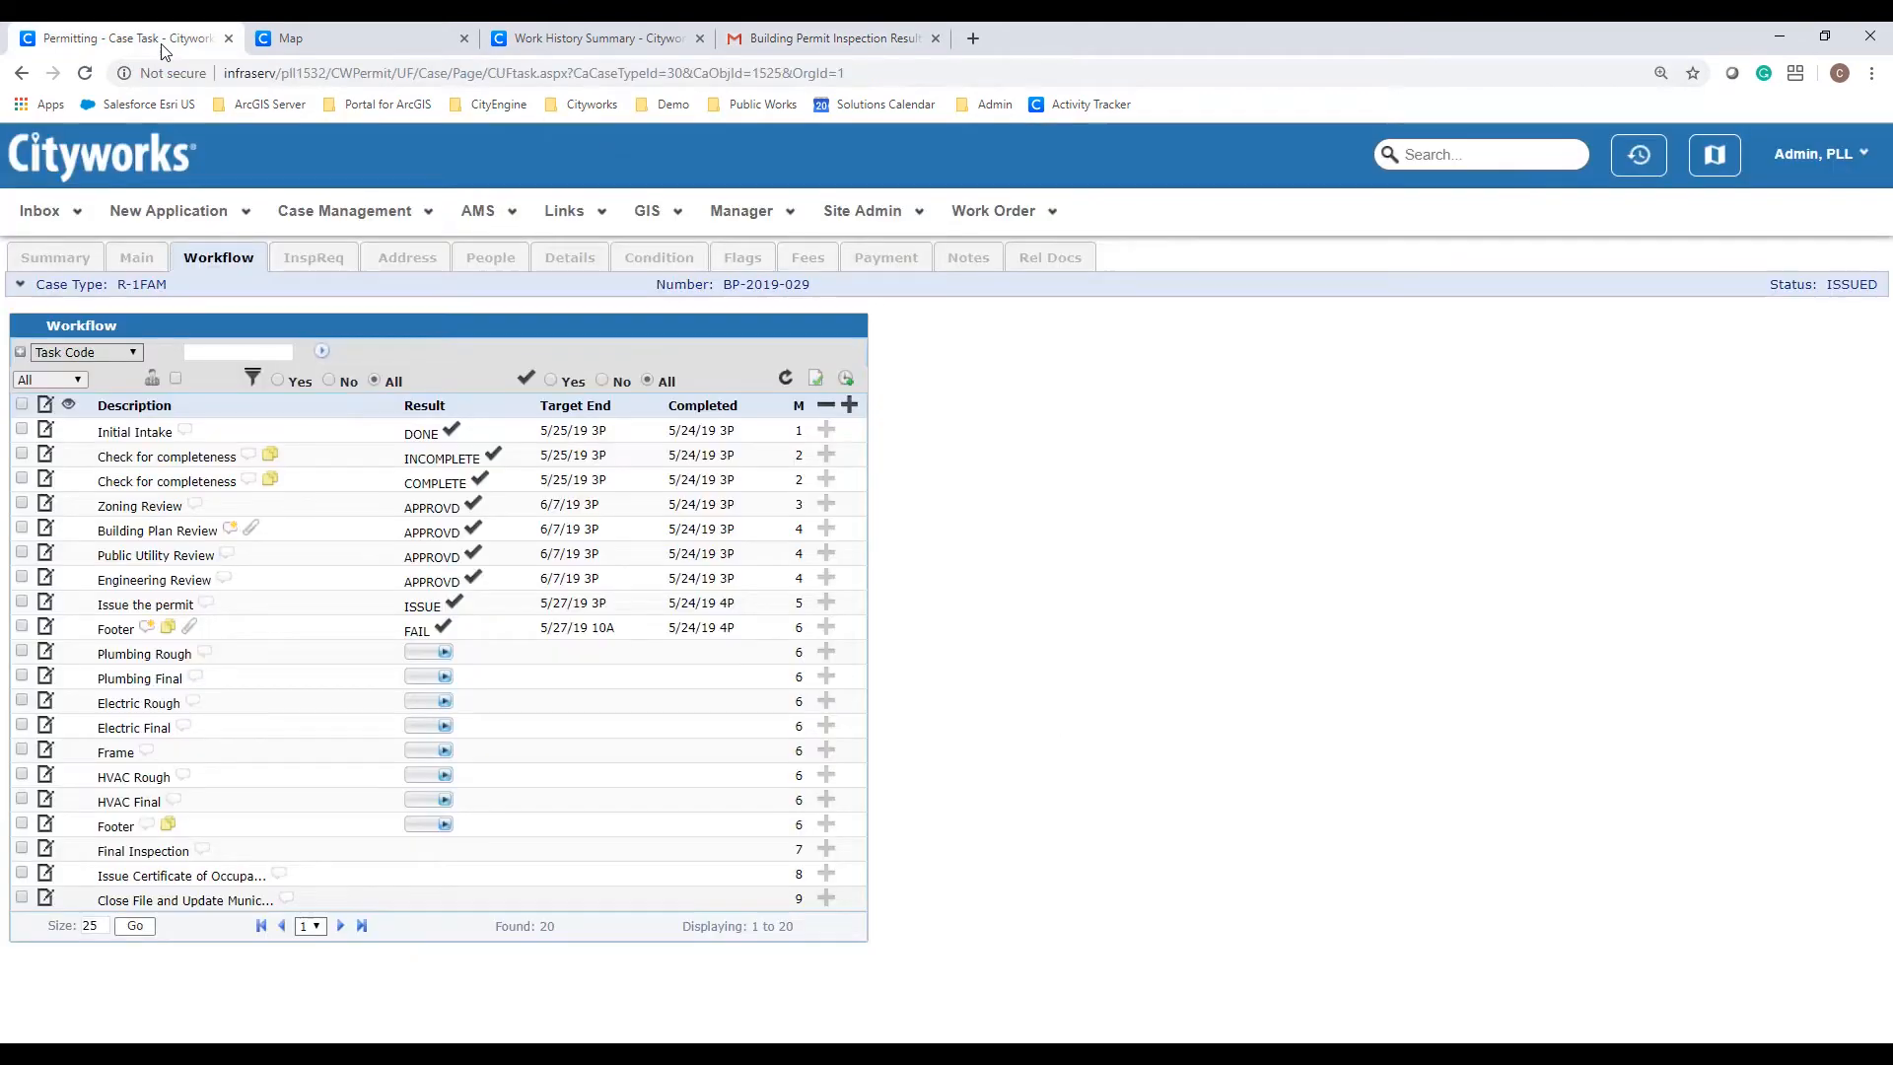
Step: Select the newly added second Footer row in the Workflow grid for scheduling
click(22, 824)
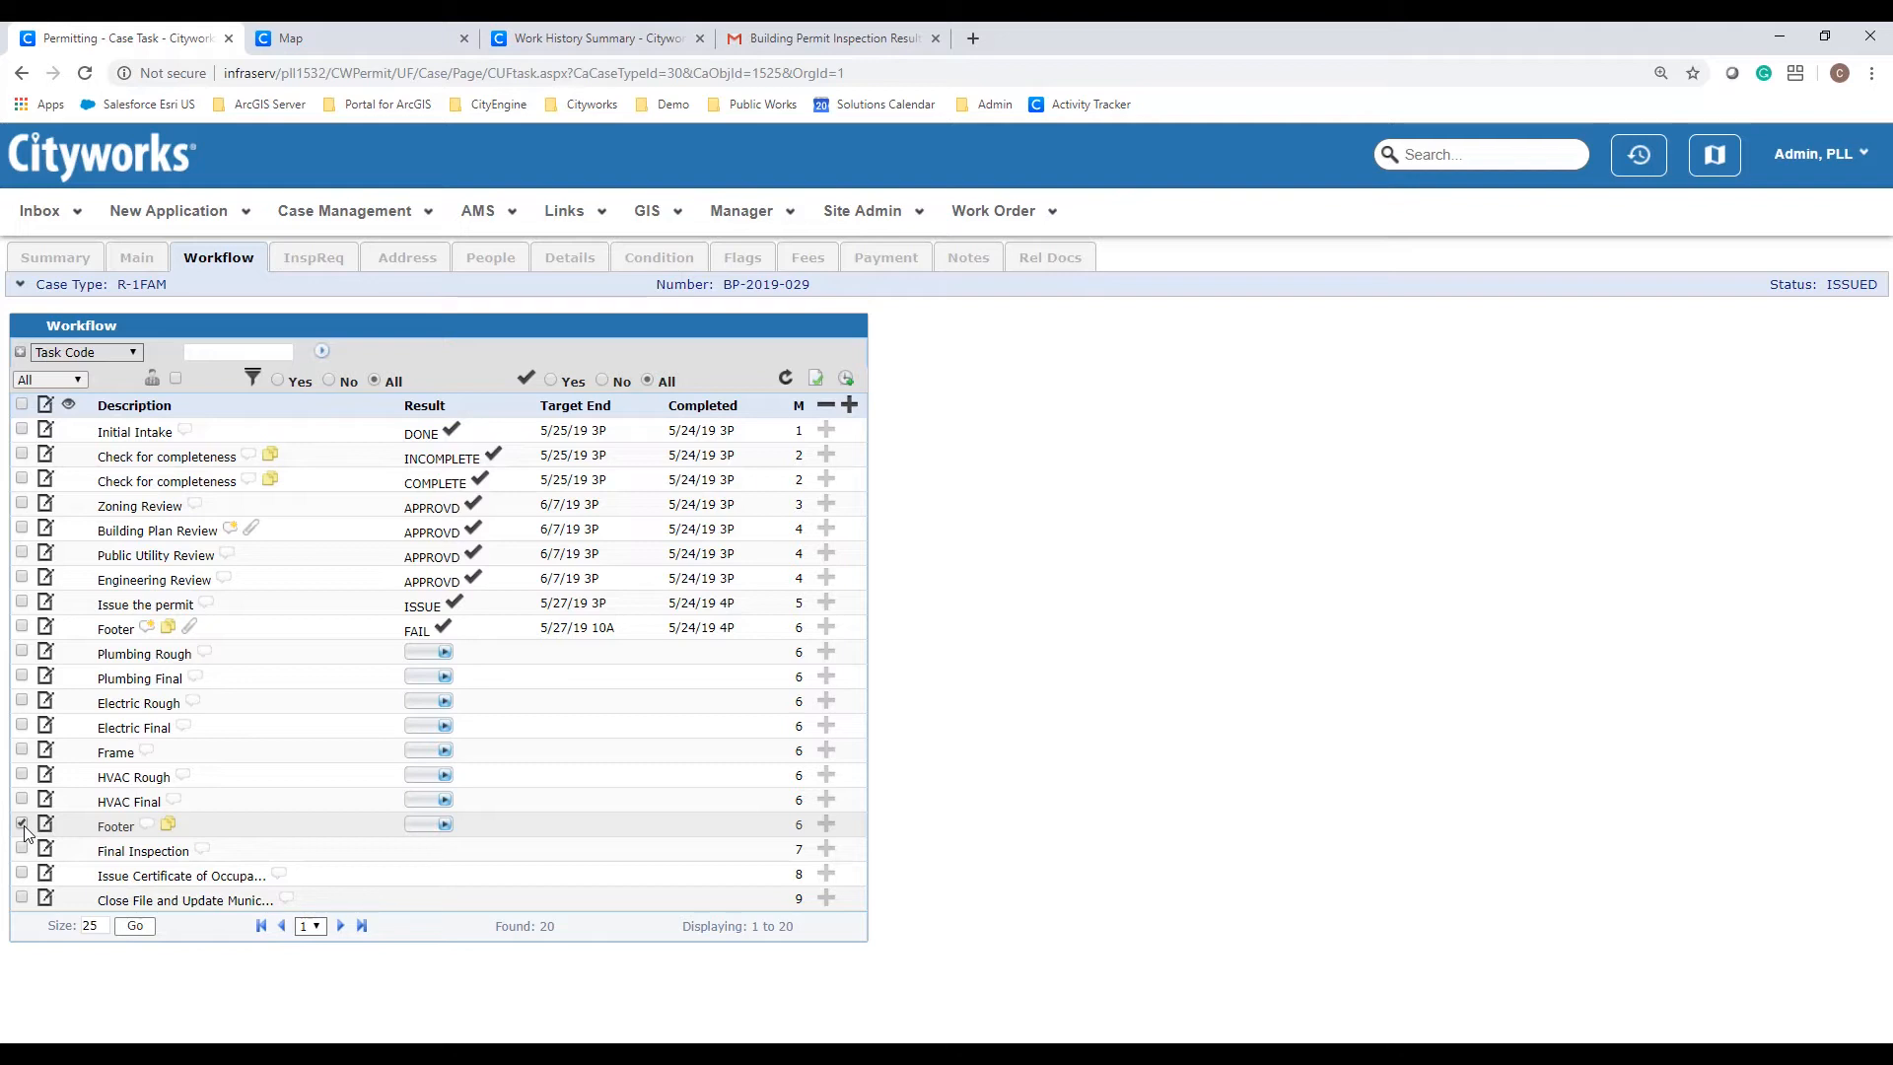
Step: Open the scheduler showing only the field inspector's calendar, advanced to the week of 5/26–6/1/2019
click(845, 380)
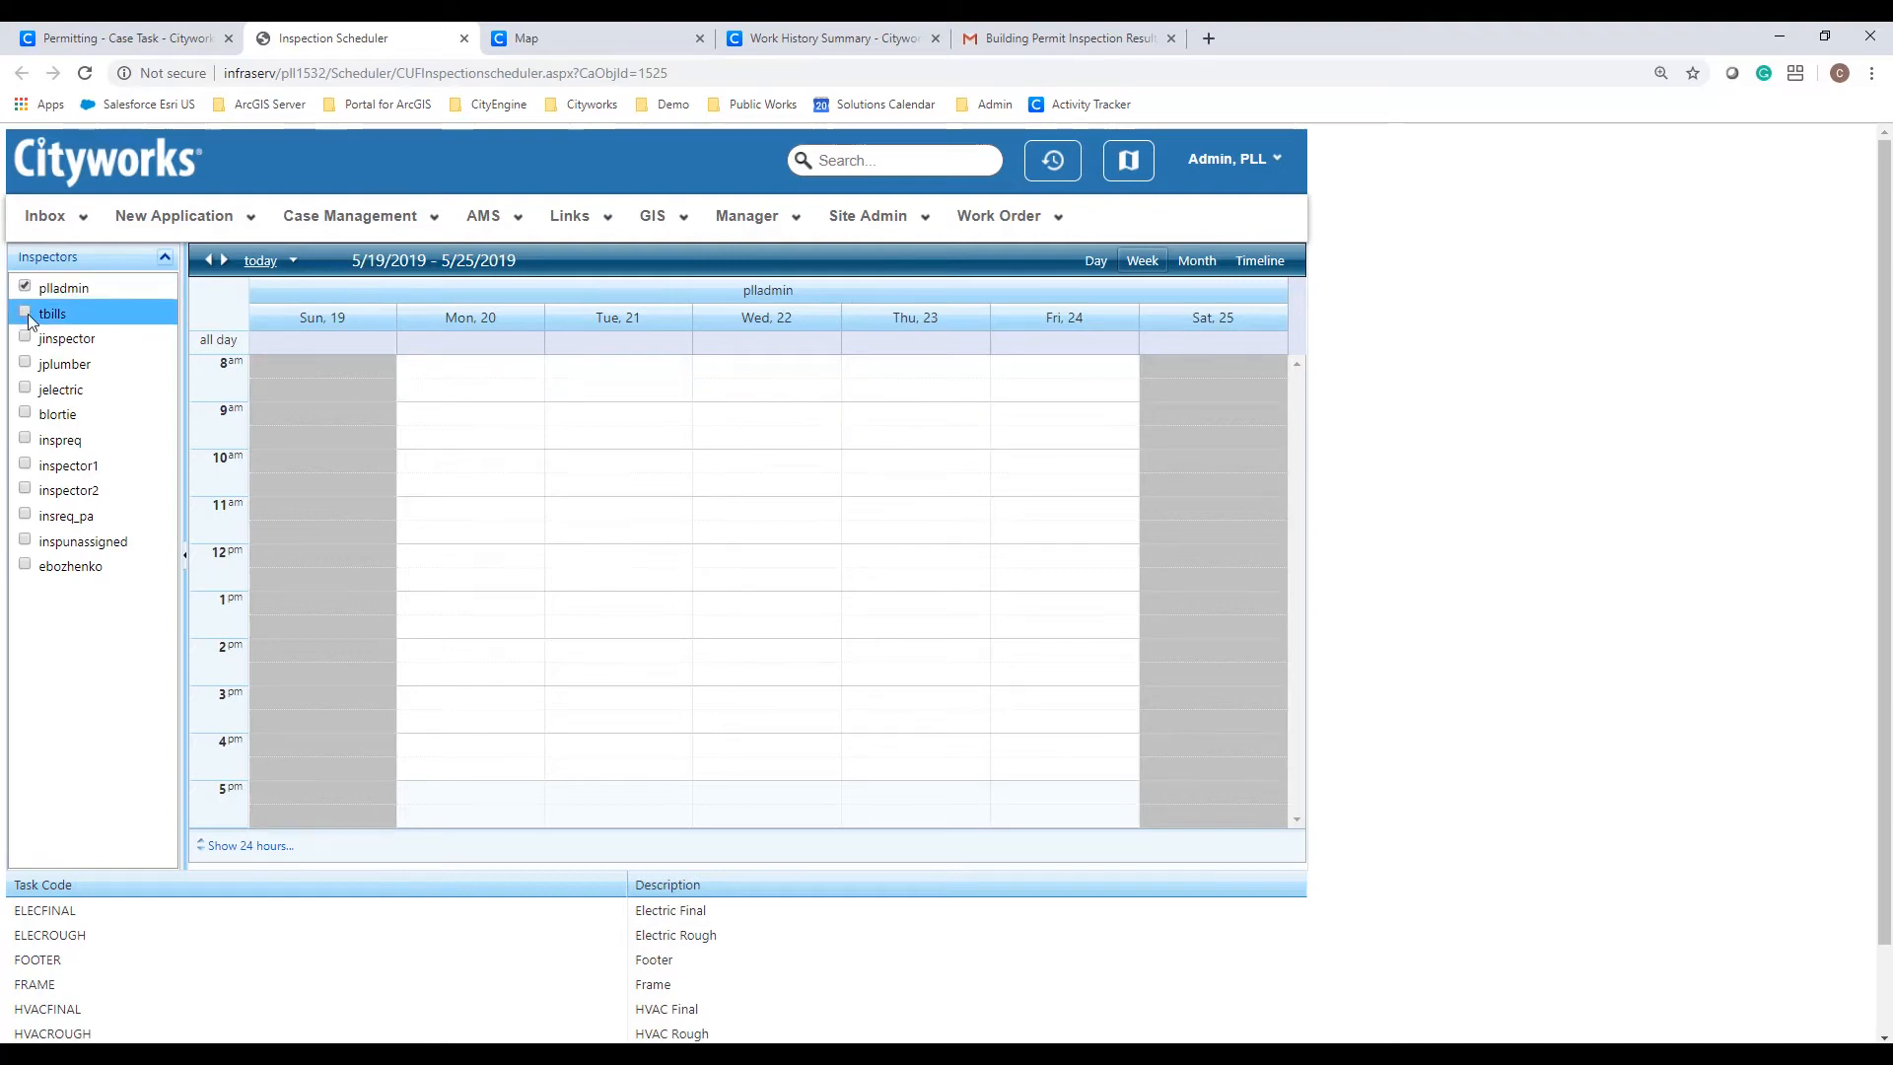
click(25, 338)
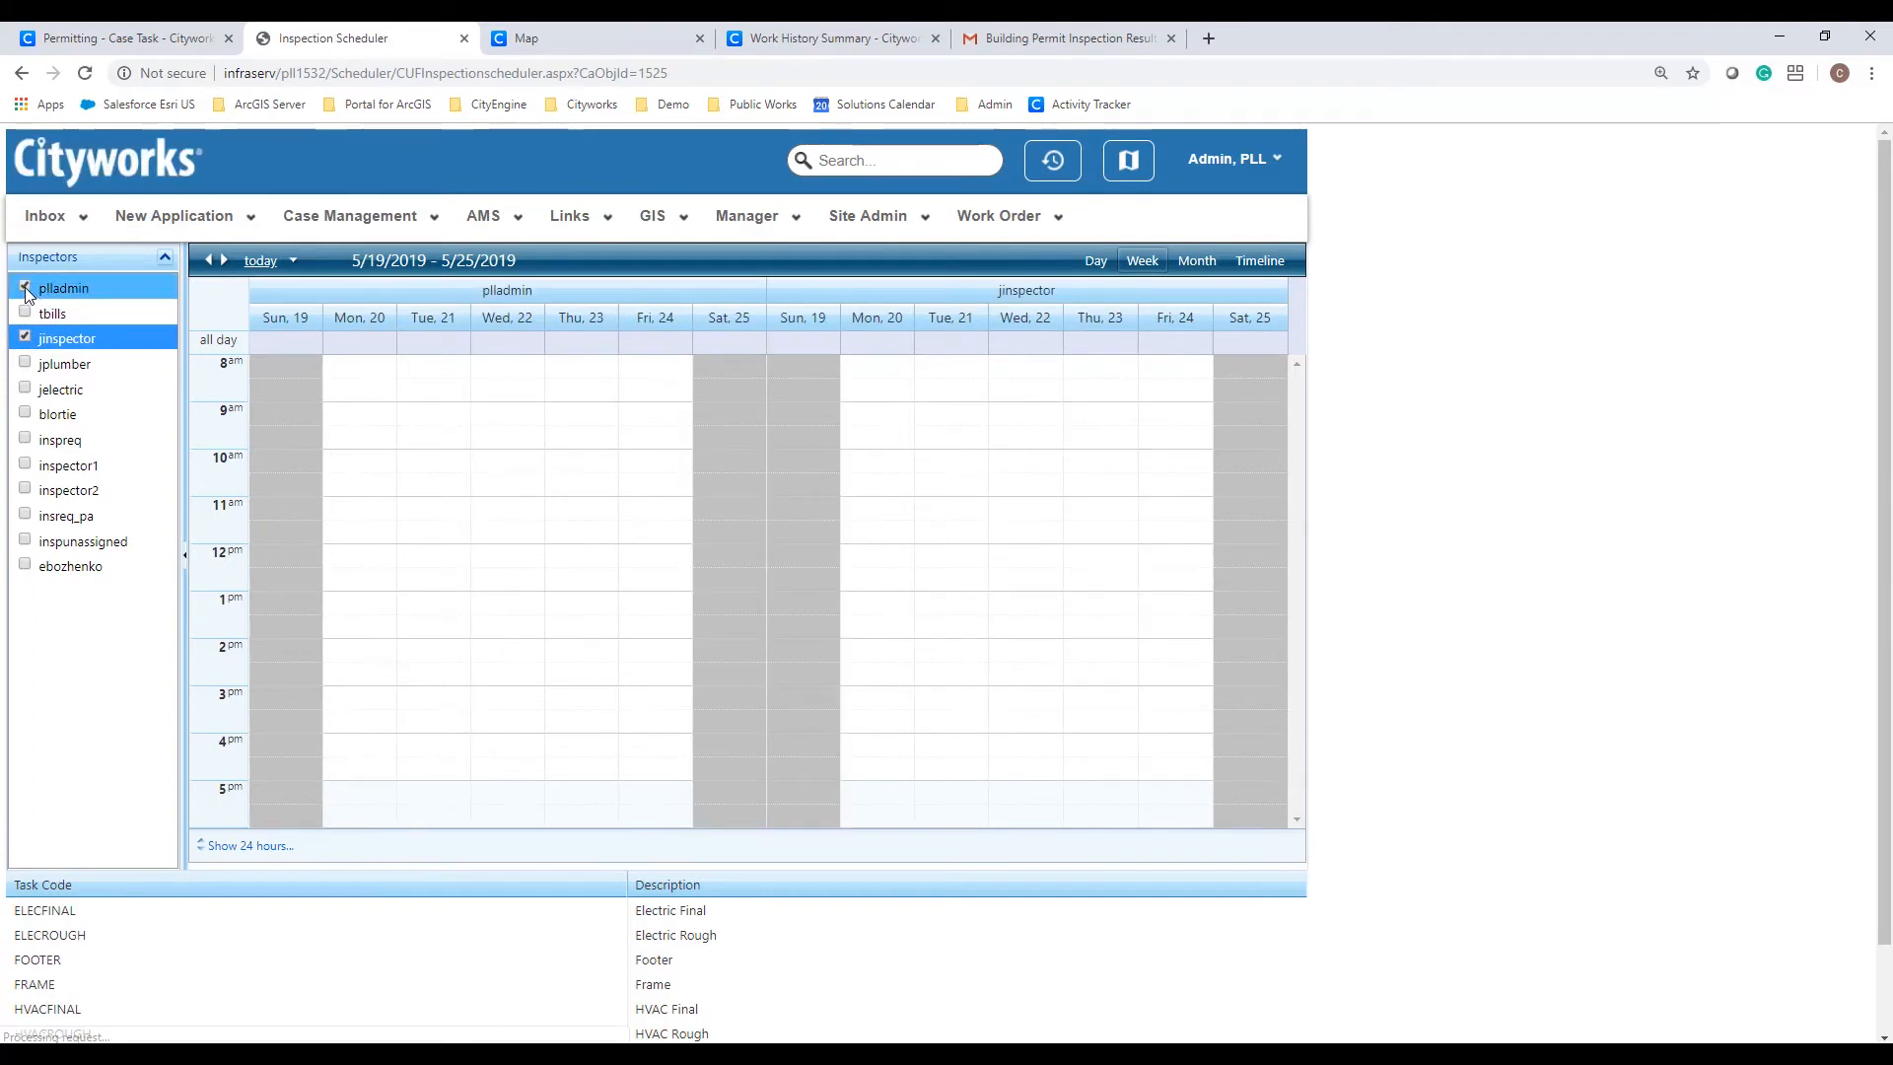
click(26, 288)
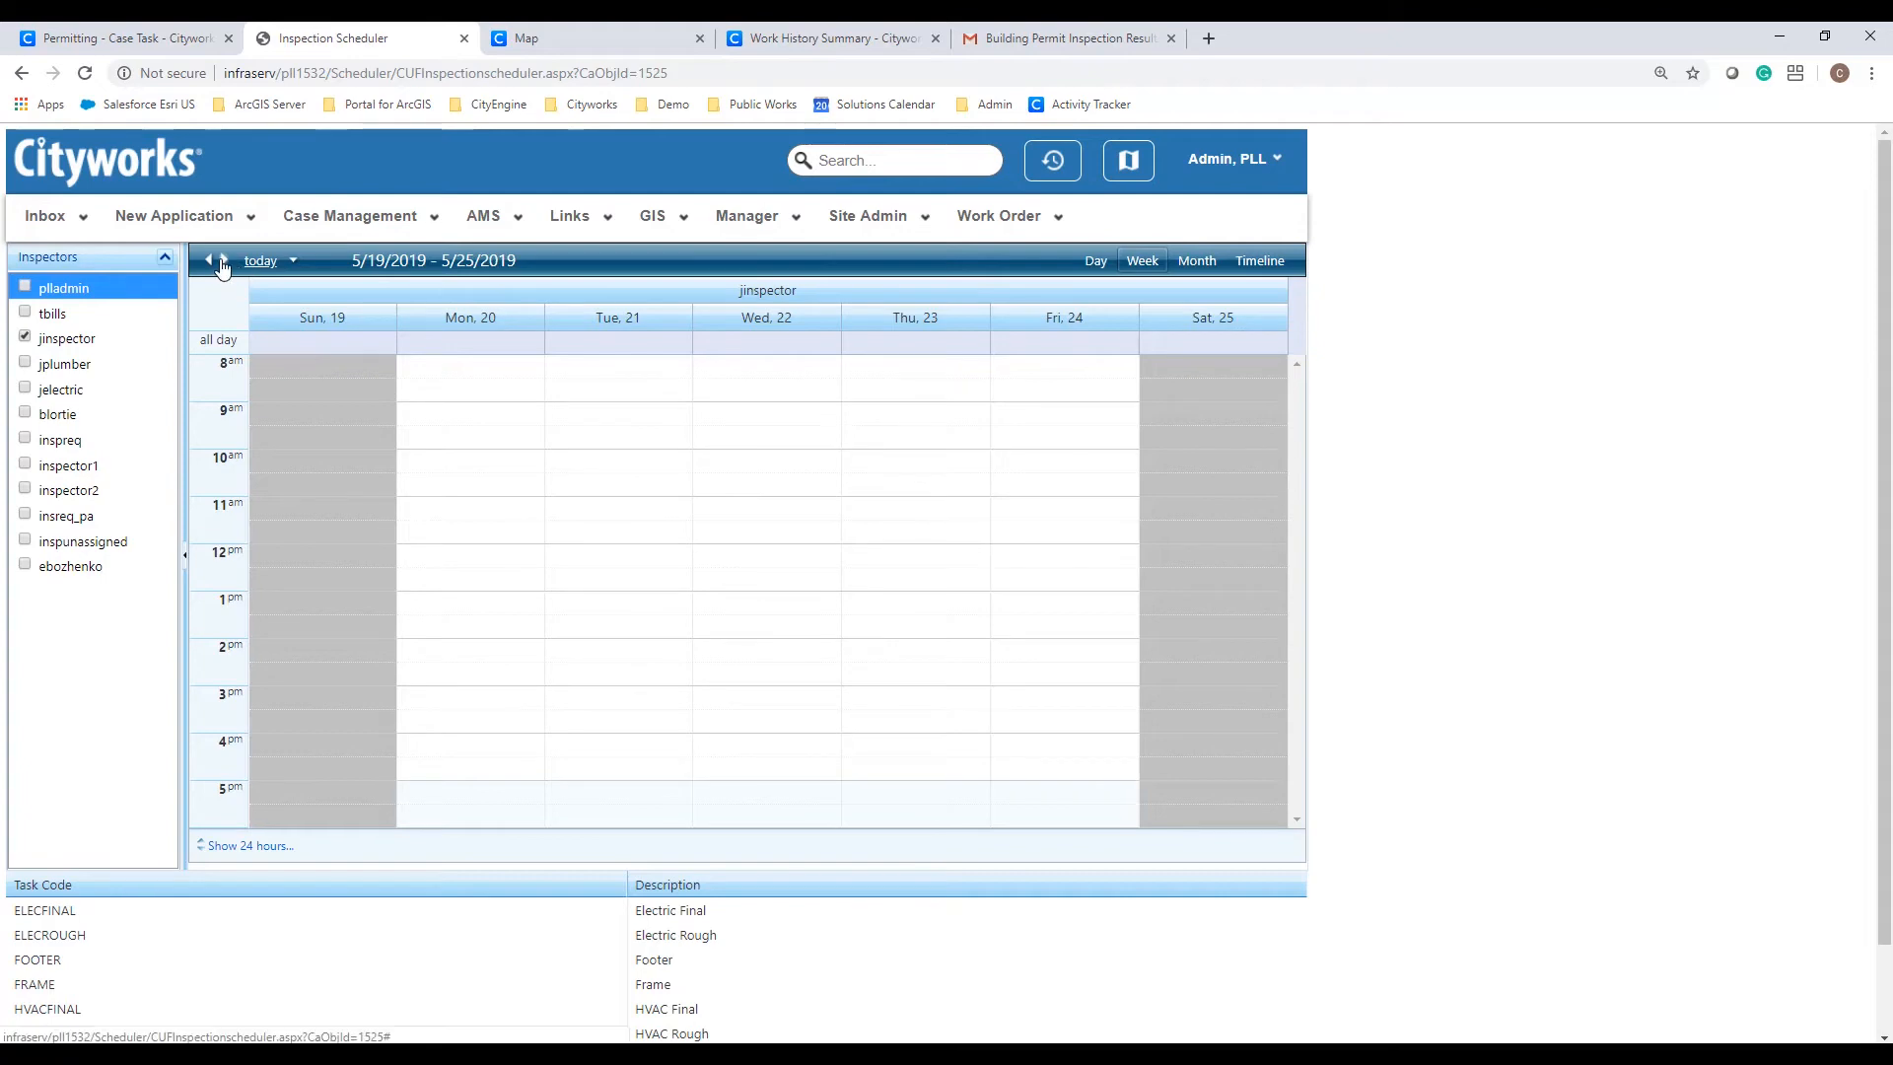
click(223, 262)
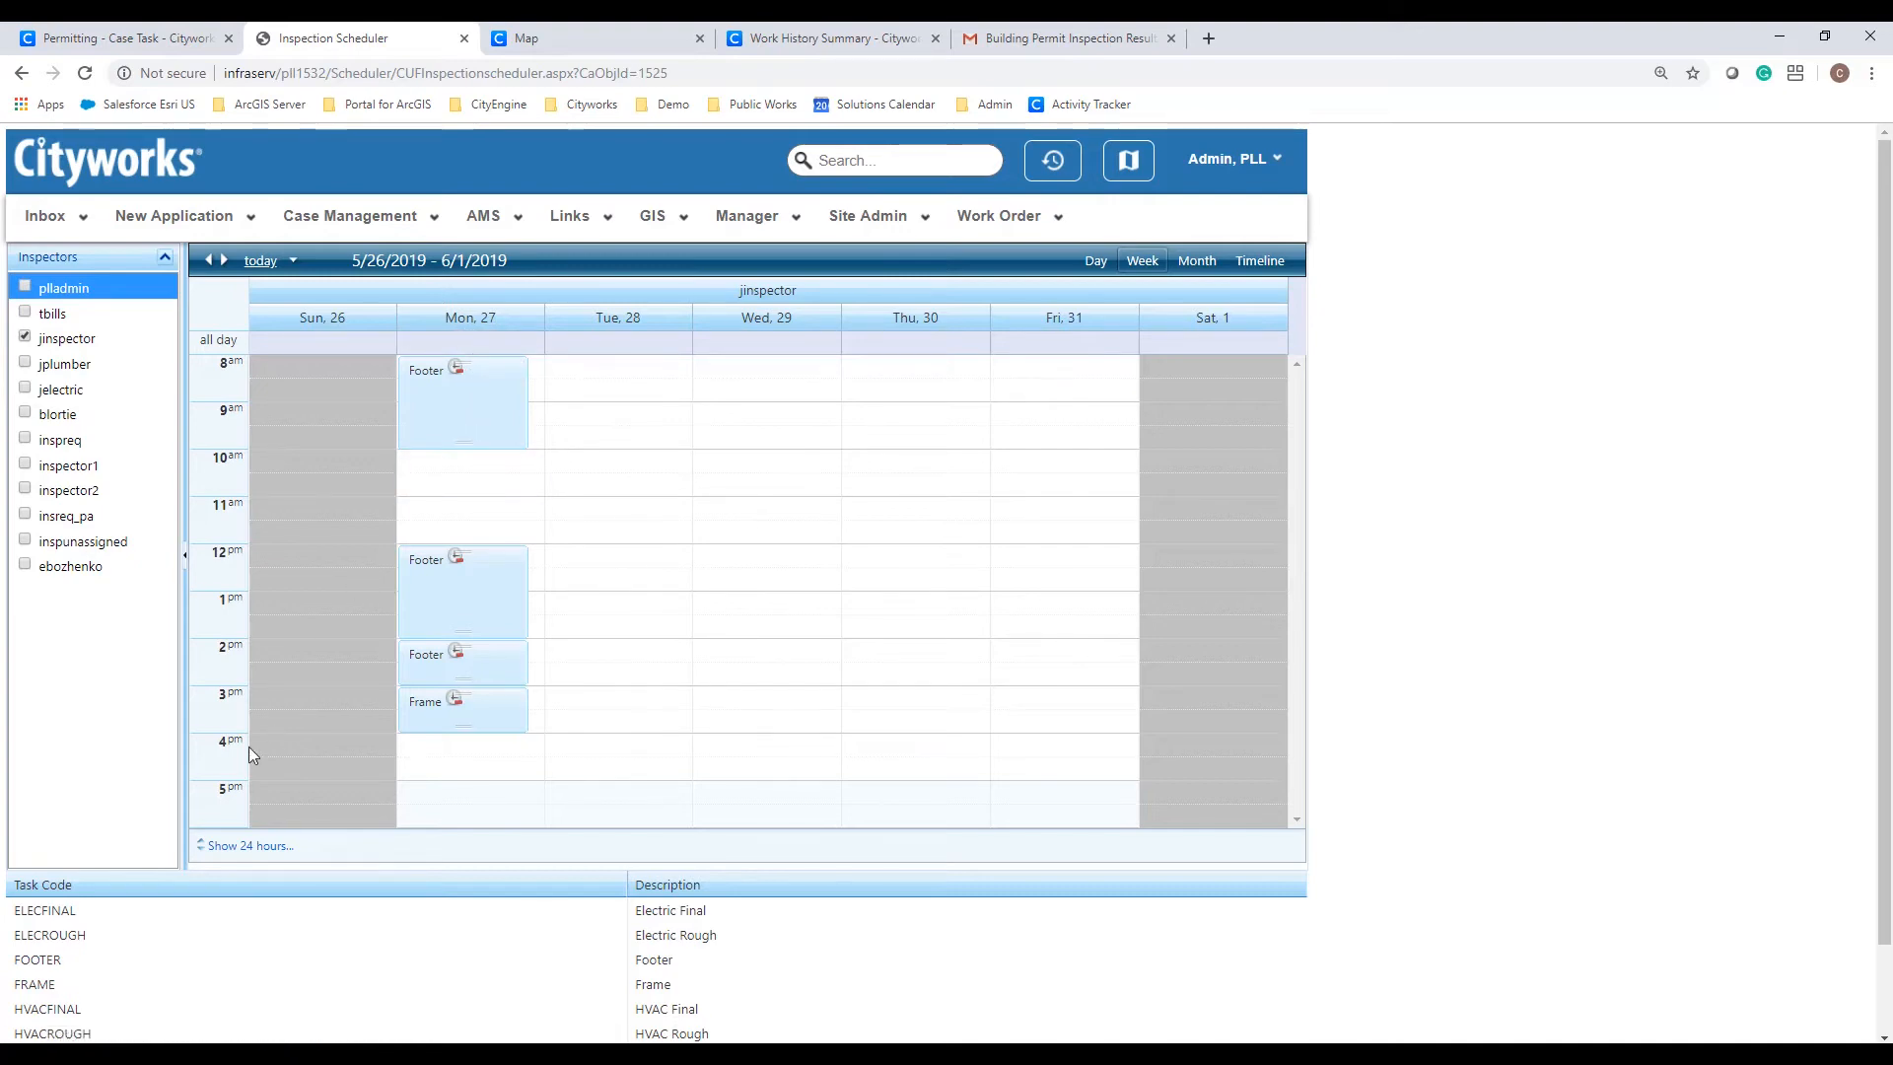
Step: Book the FOOTER reinspection in the Monday May 27, 10 am slot and close the scheduler
drag(39, 959, 417, 470)
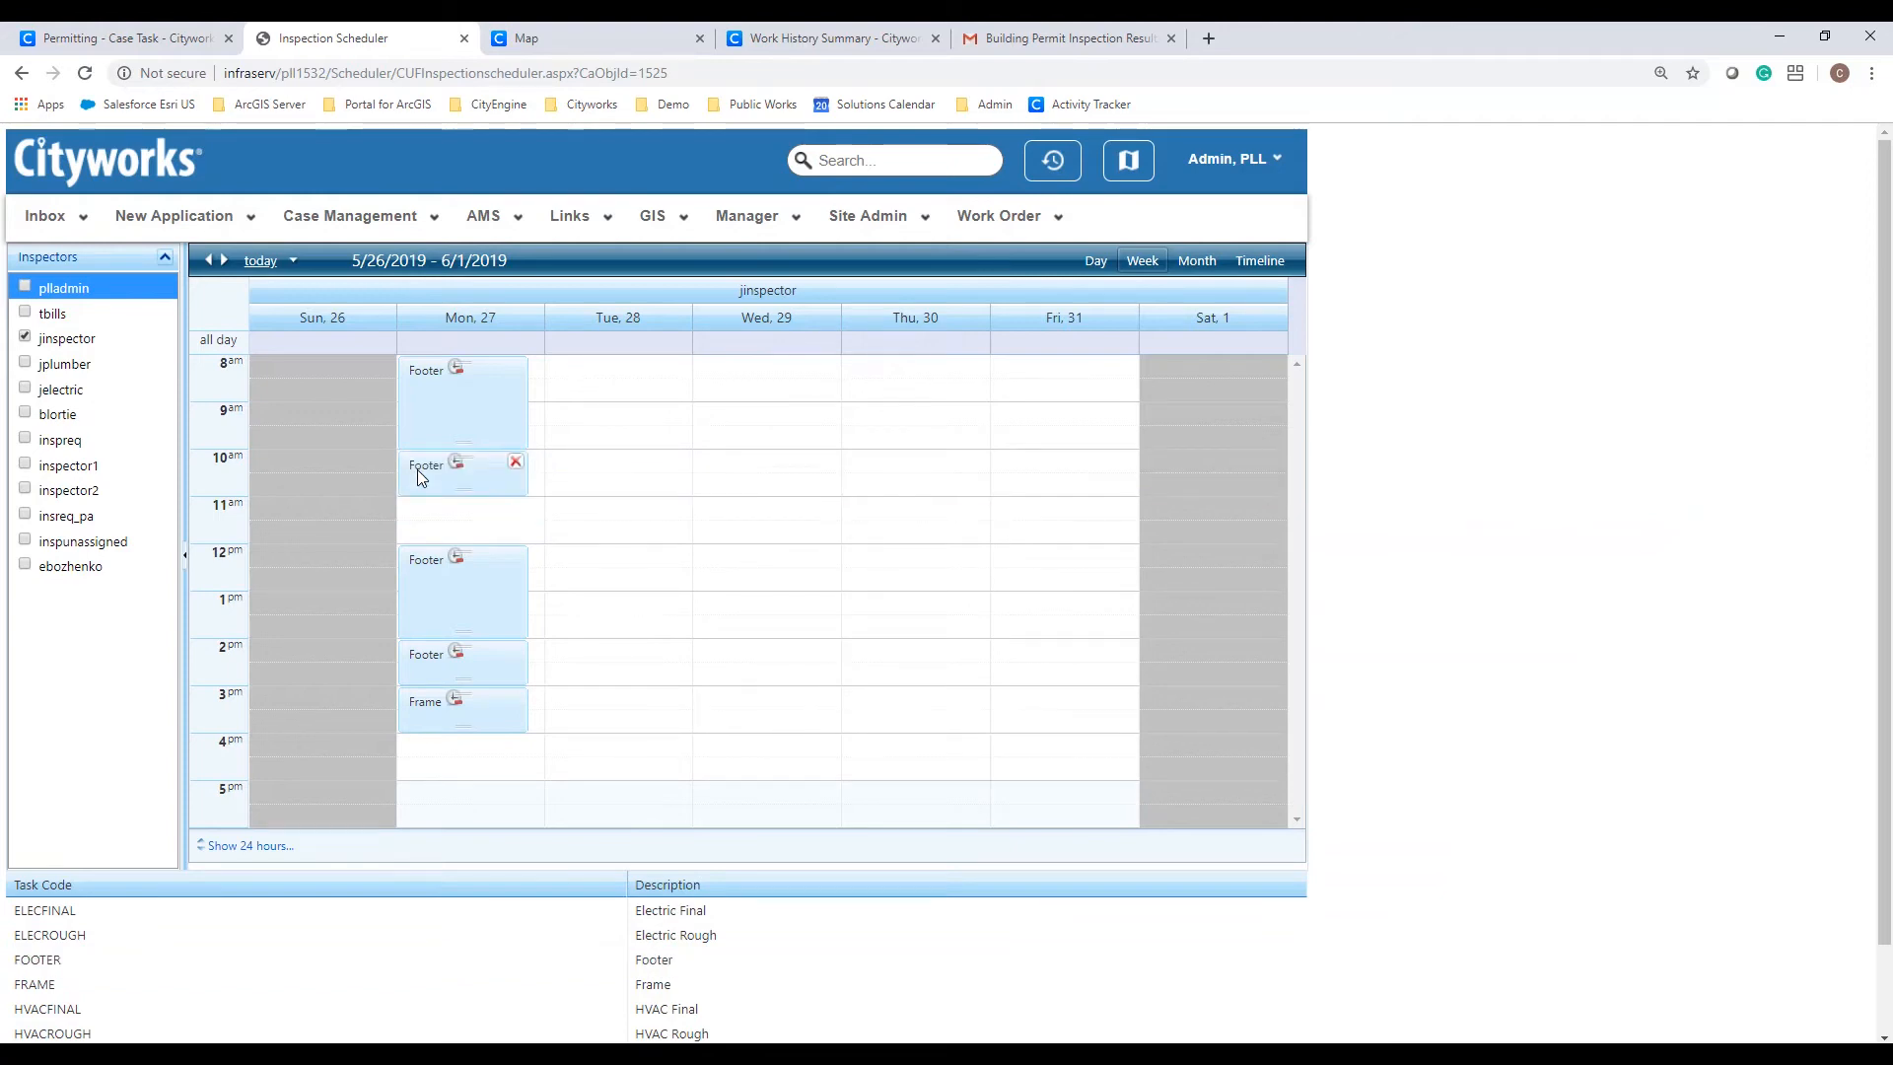
scroll(1548, 869, down, 1)
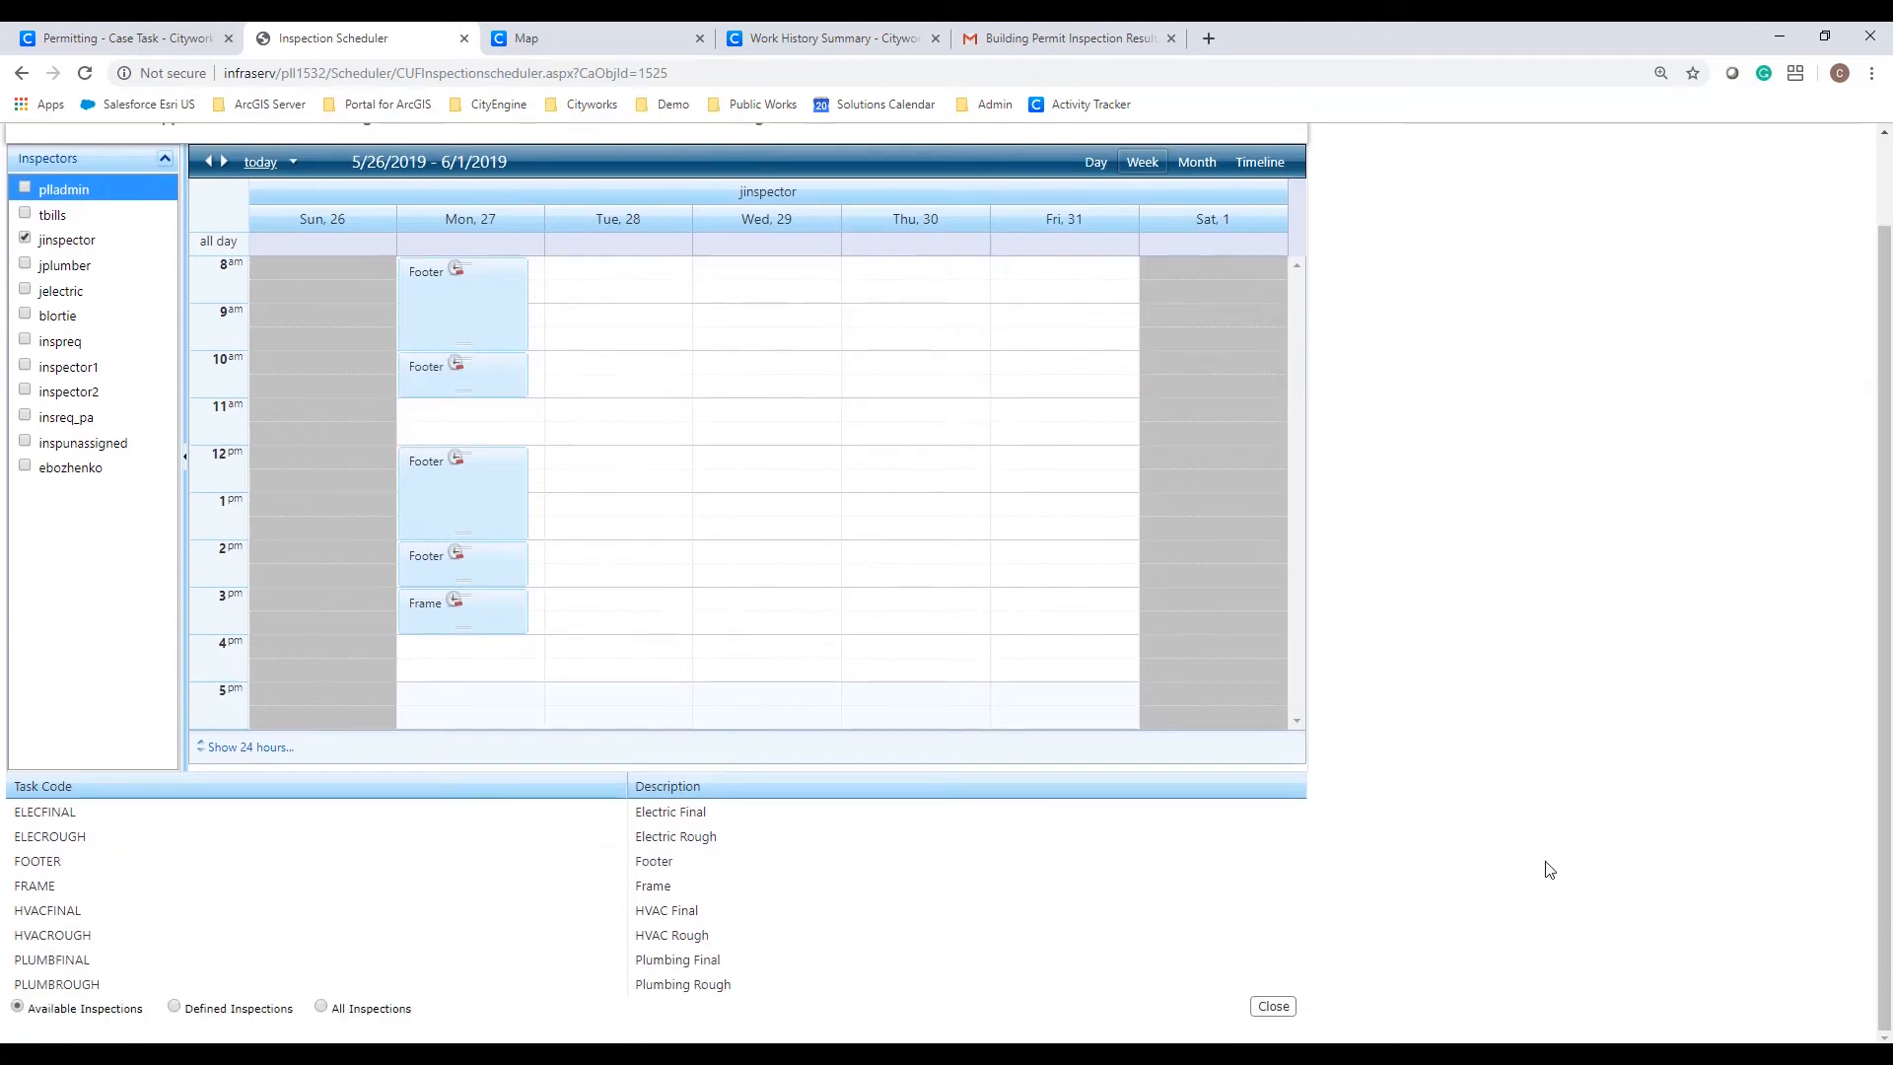
click(1273, 1005)
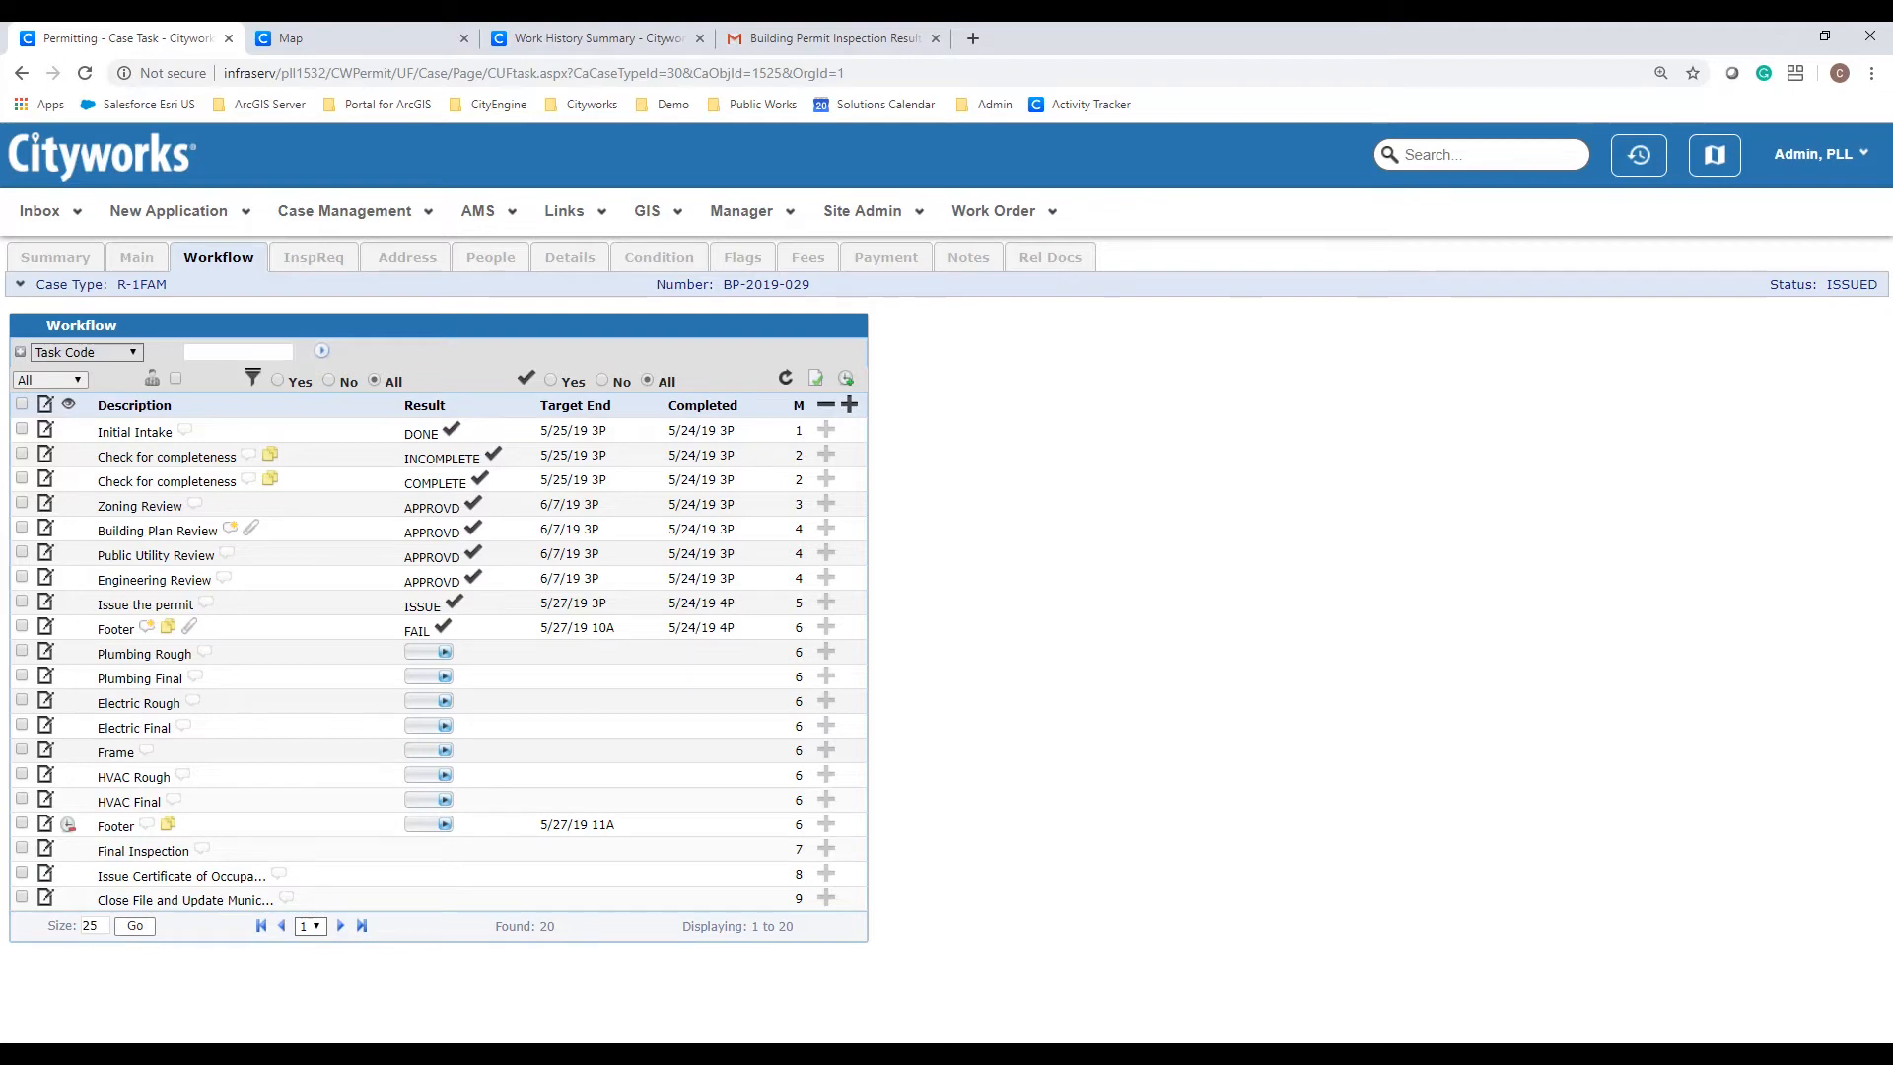
Step: Bring the Apowersoft iPad Recorder's mirrored Case Edit screen to the front
click(1161, 1054)
mouse_move(1161, 1054)
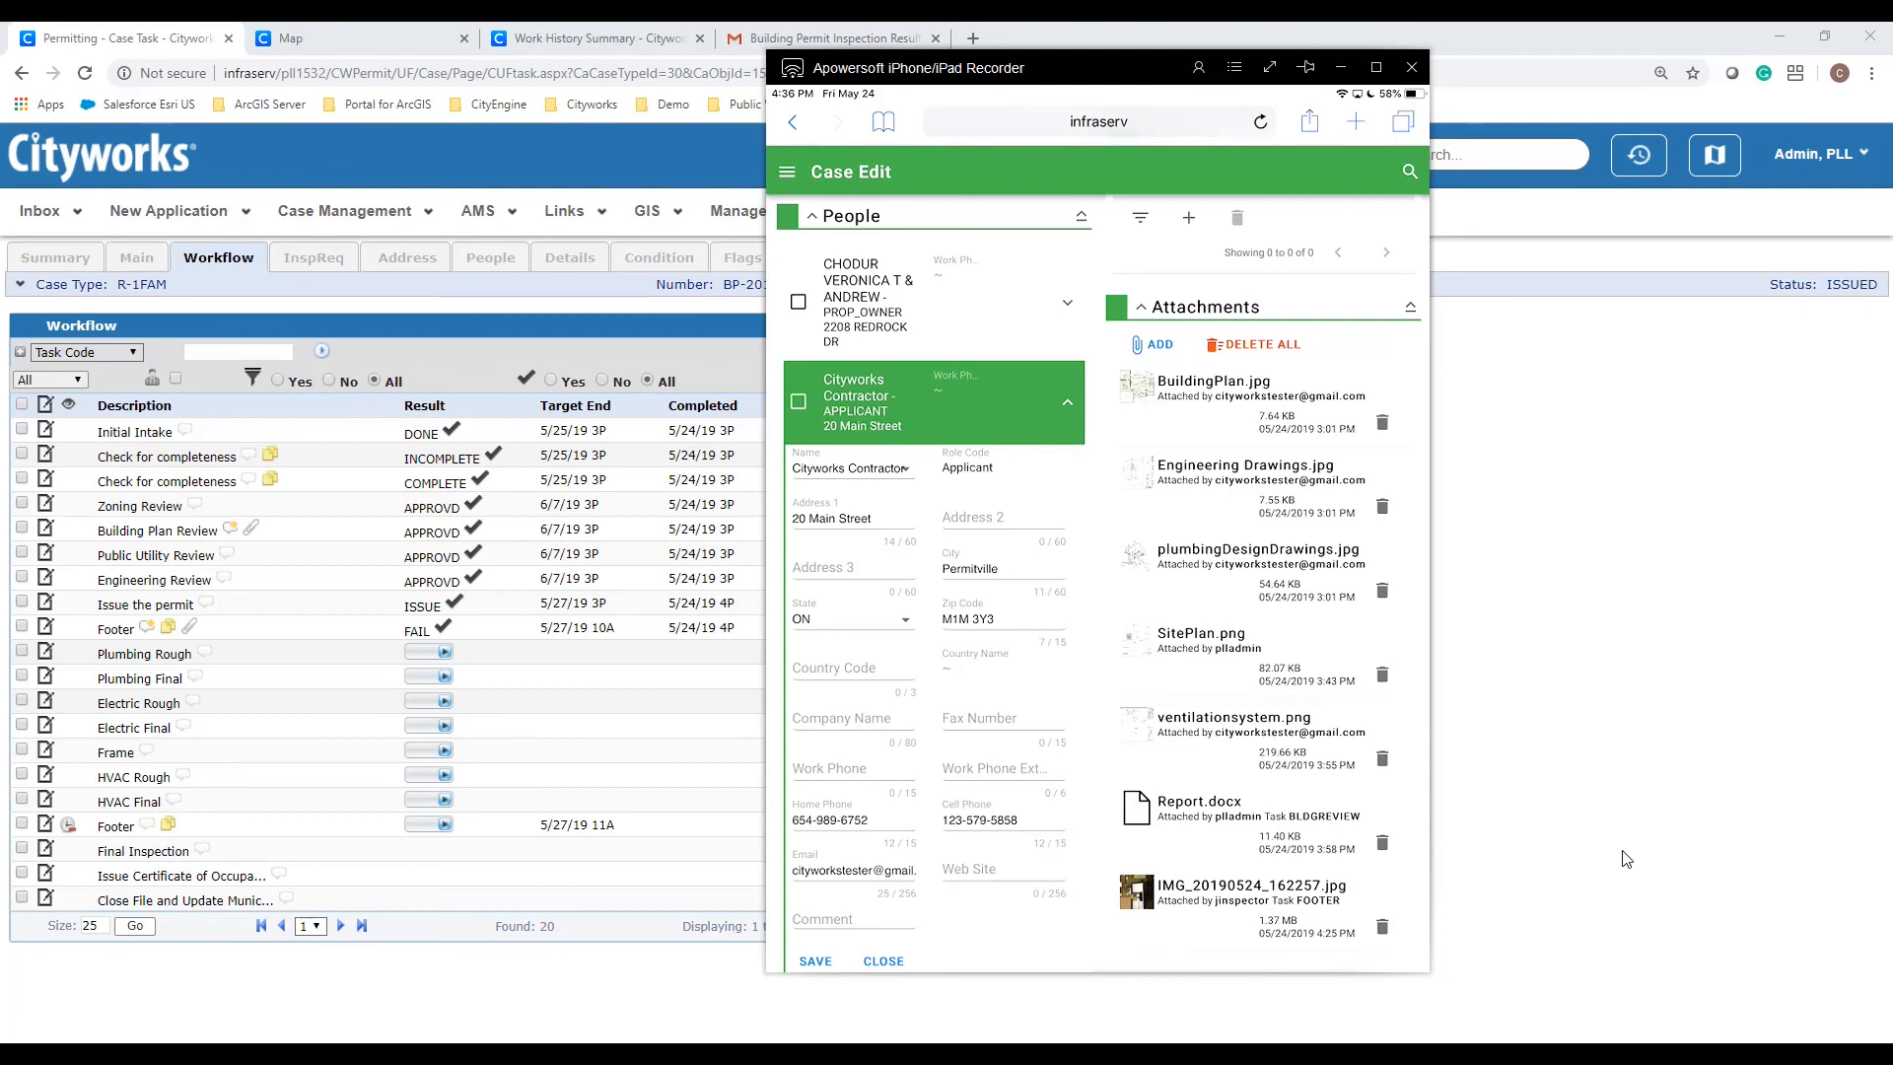
Step: Close the iPad recorder and launch PLL Stats Canada from the Inbox's PLL Reports panel
click(1625, 858)
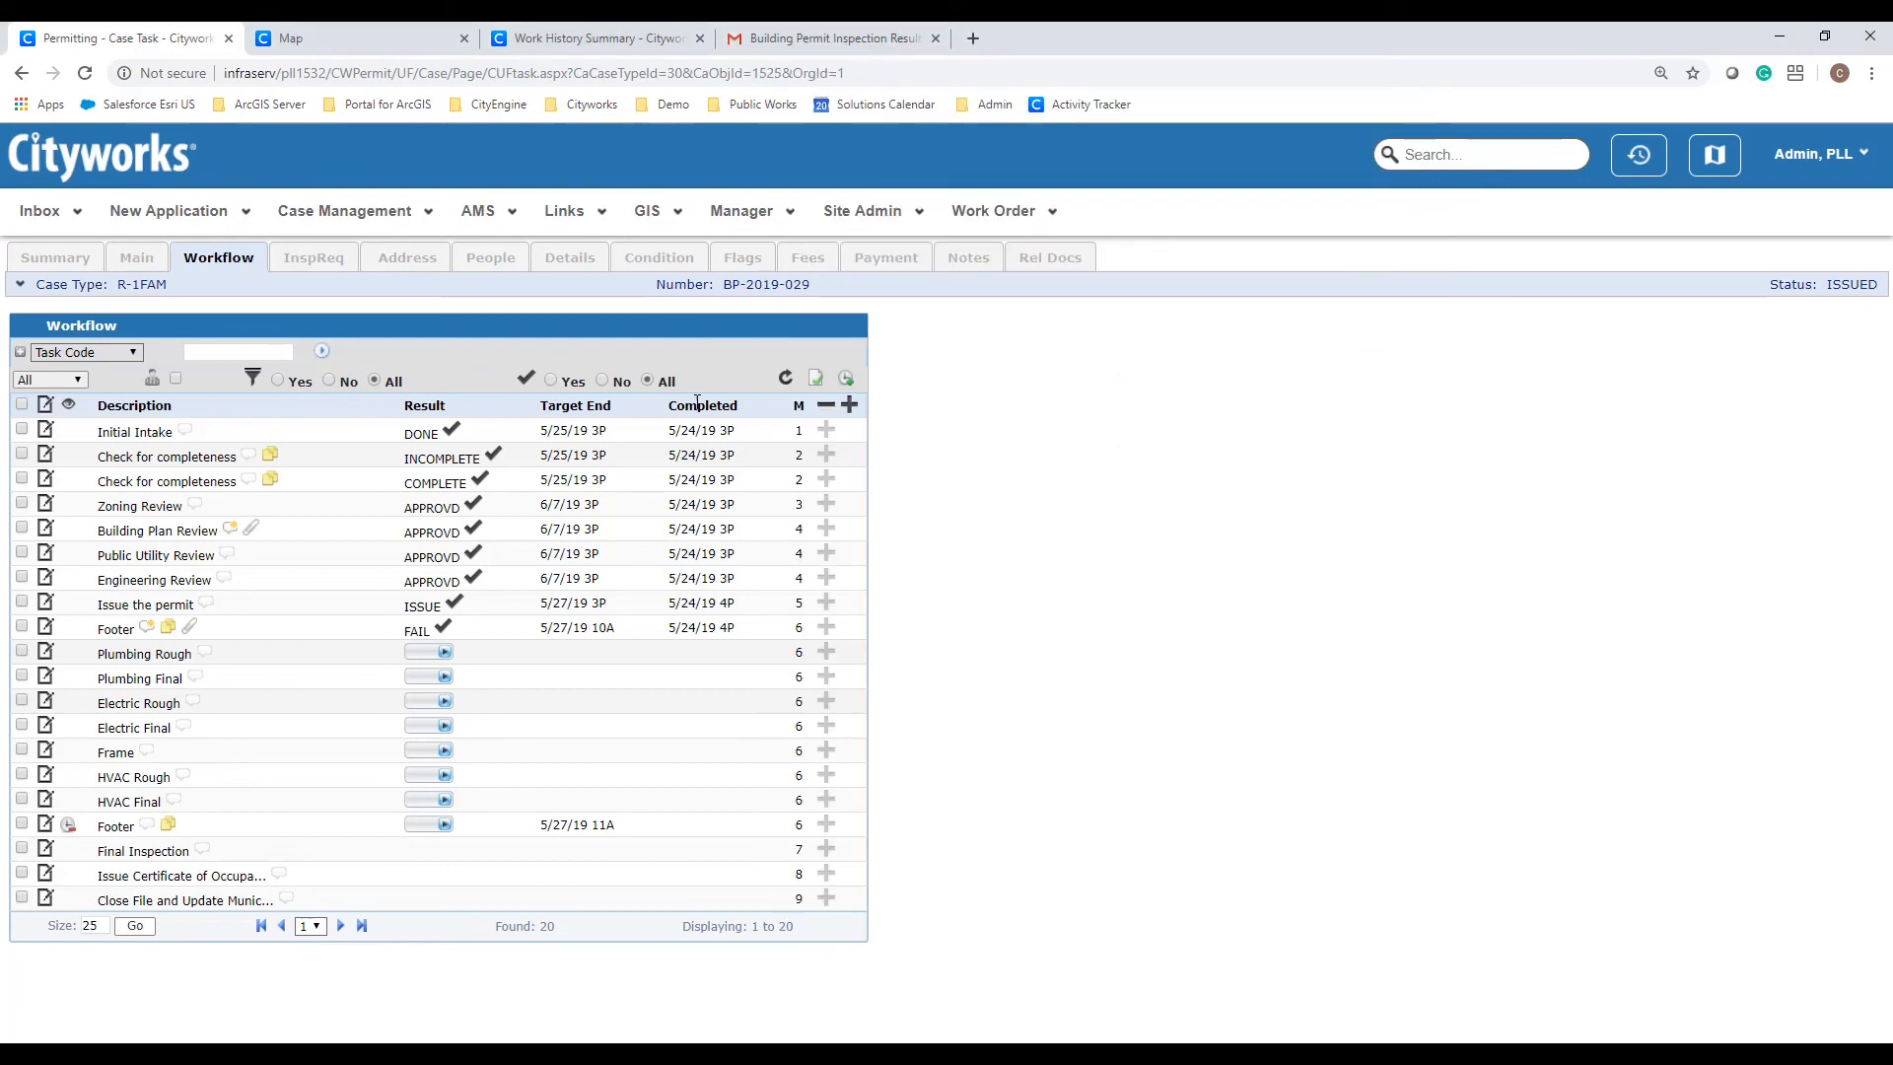
click(30, 218)
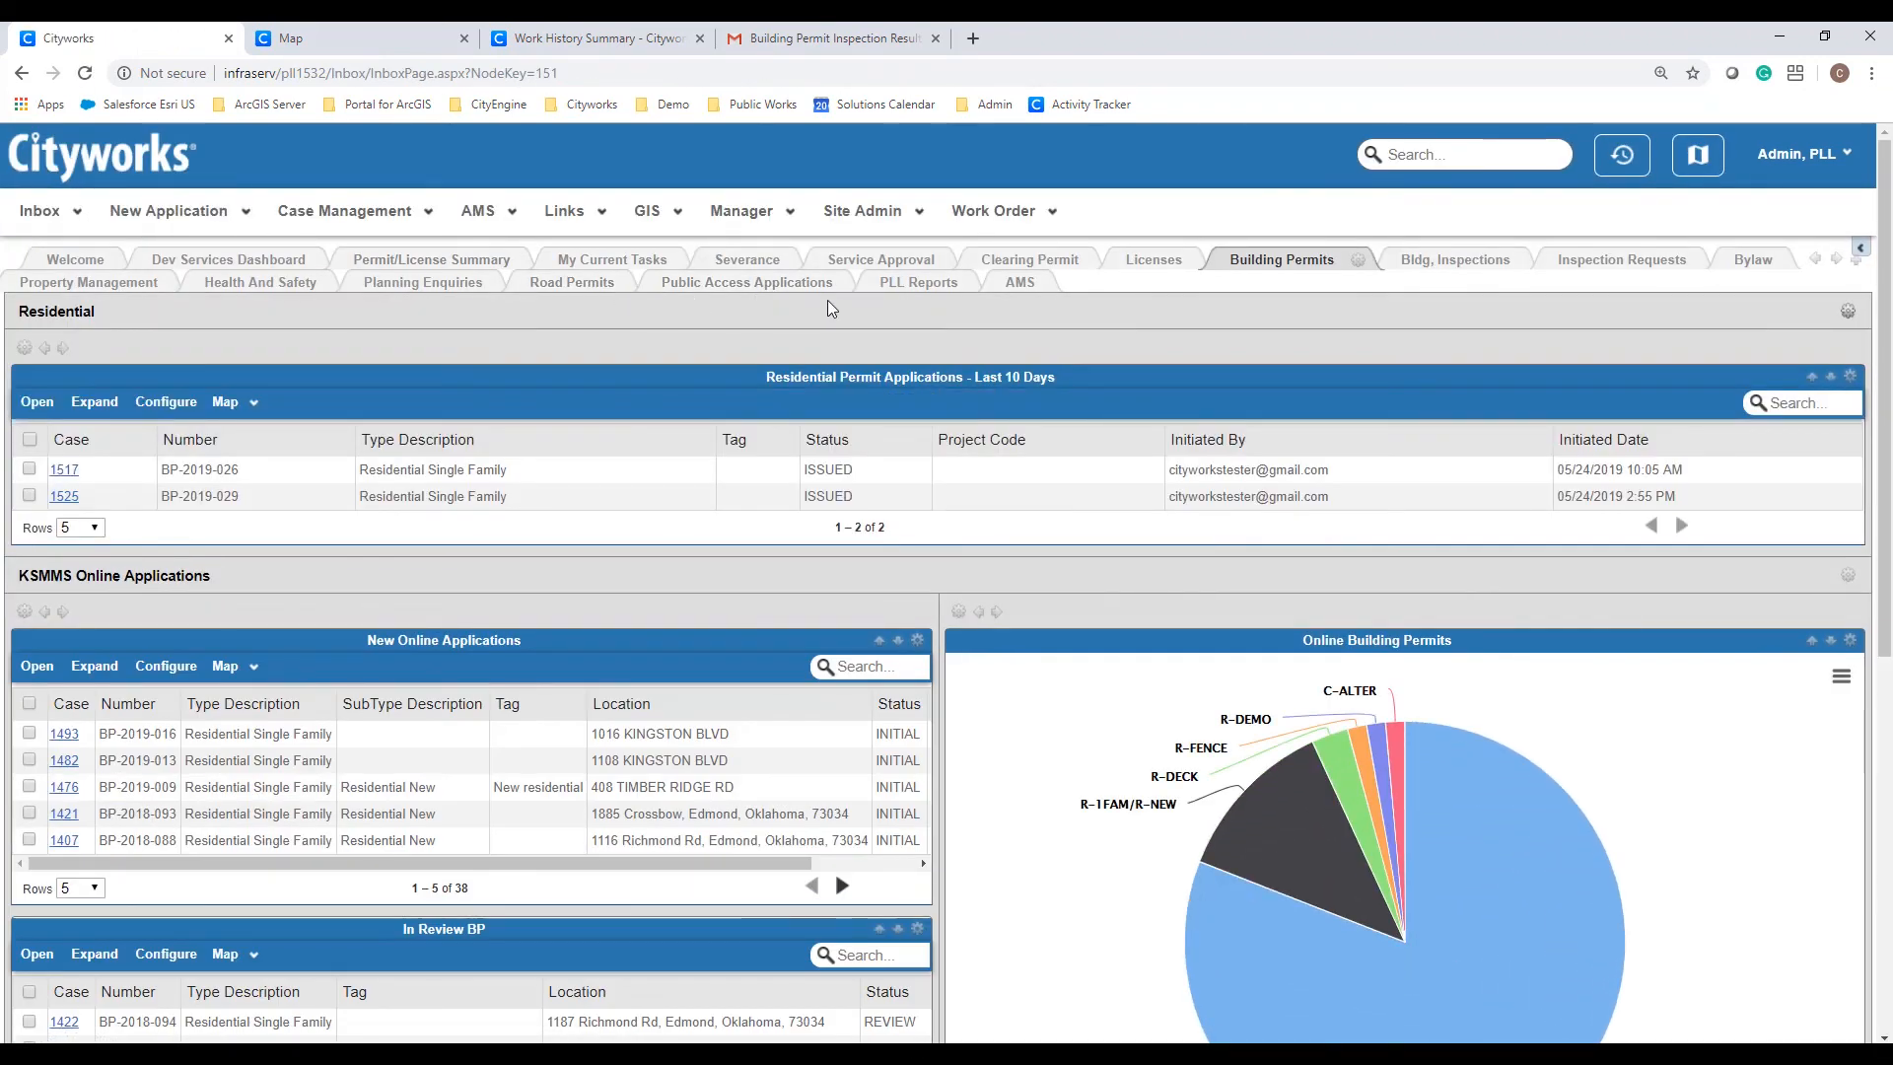
click(935, 286)
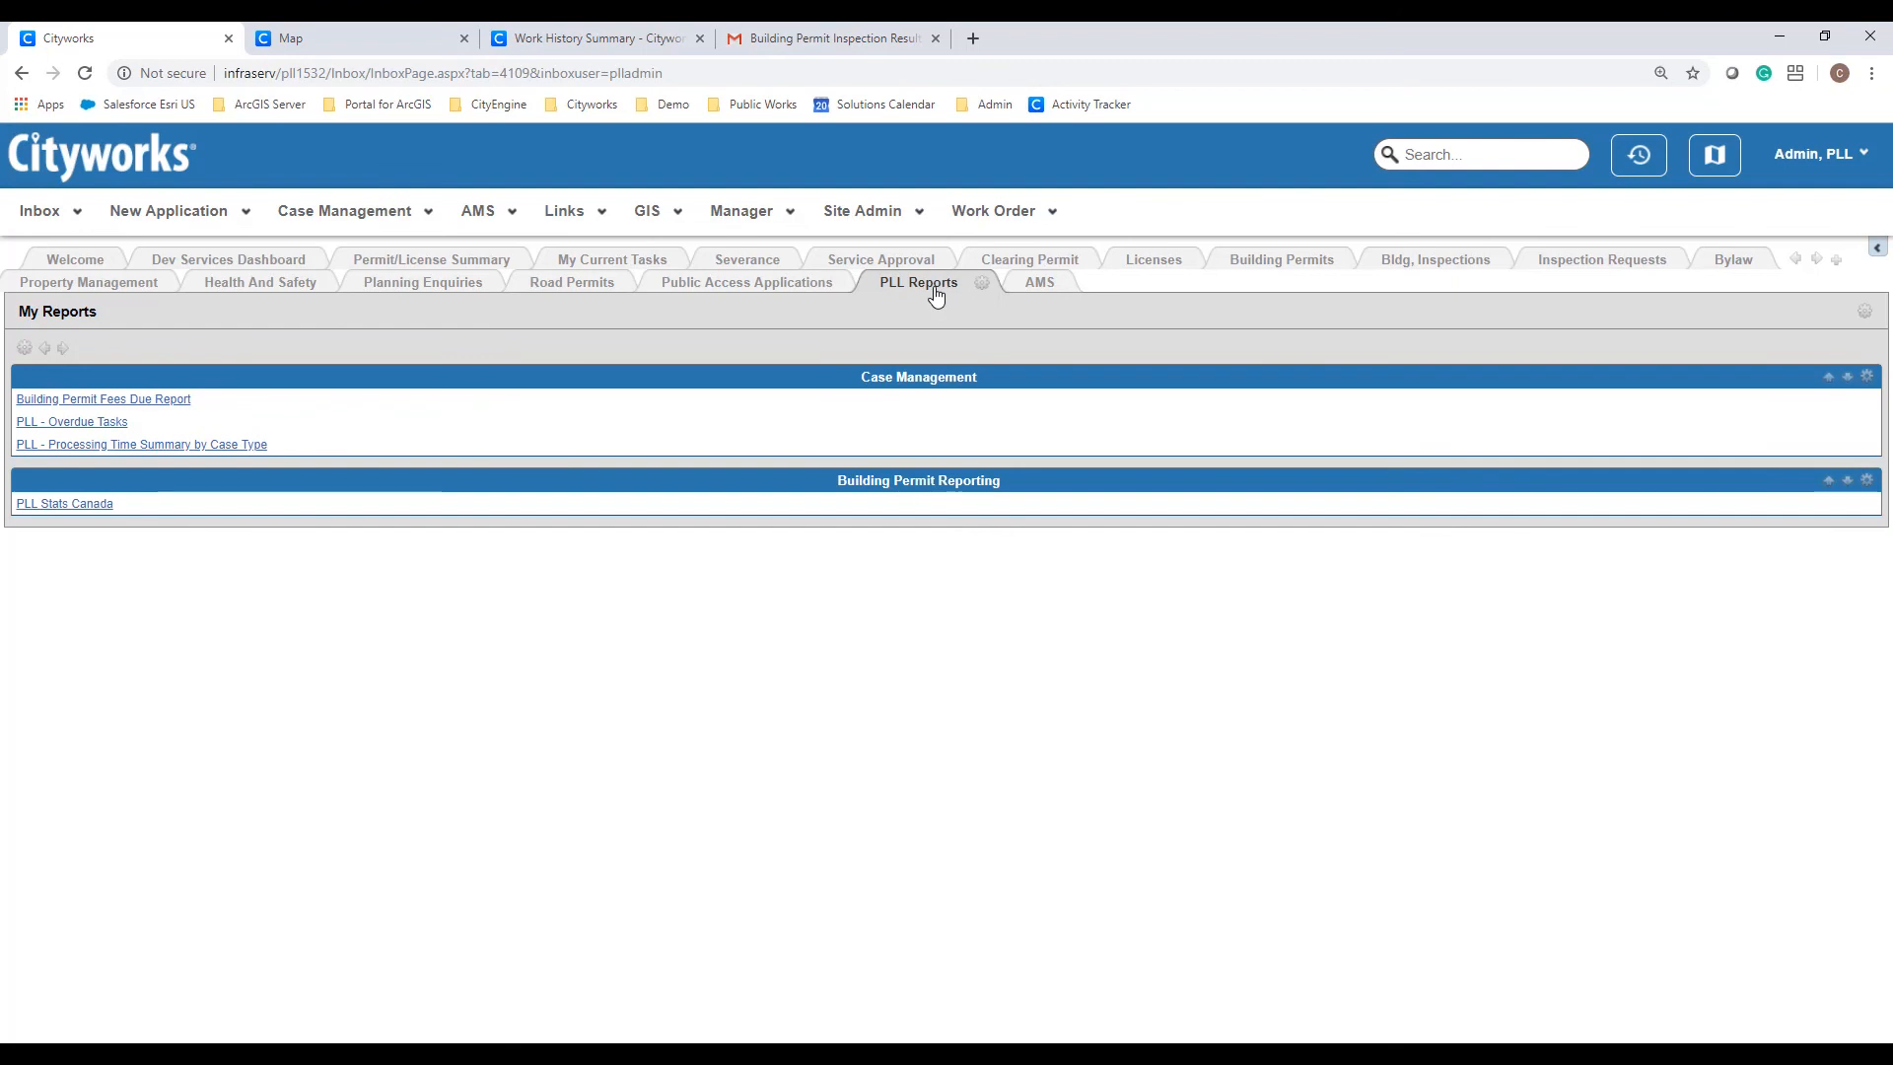
click(85, 505)
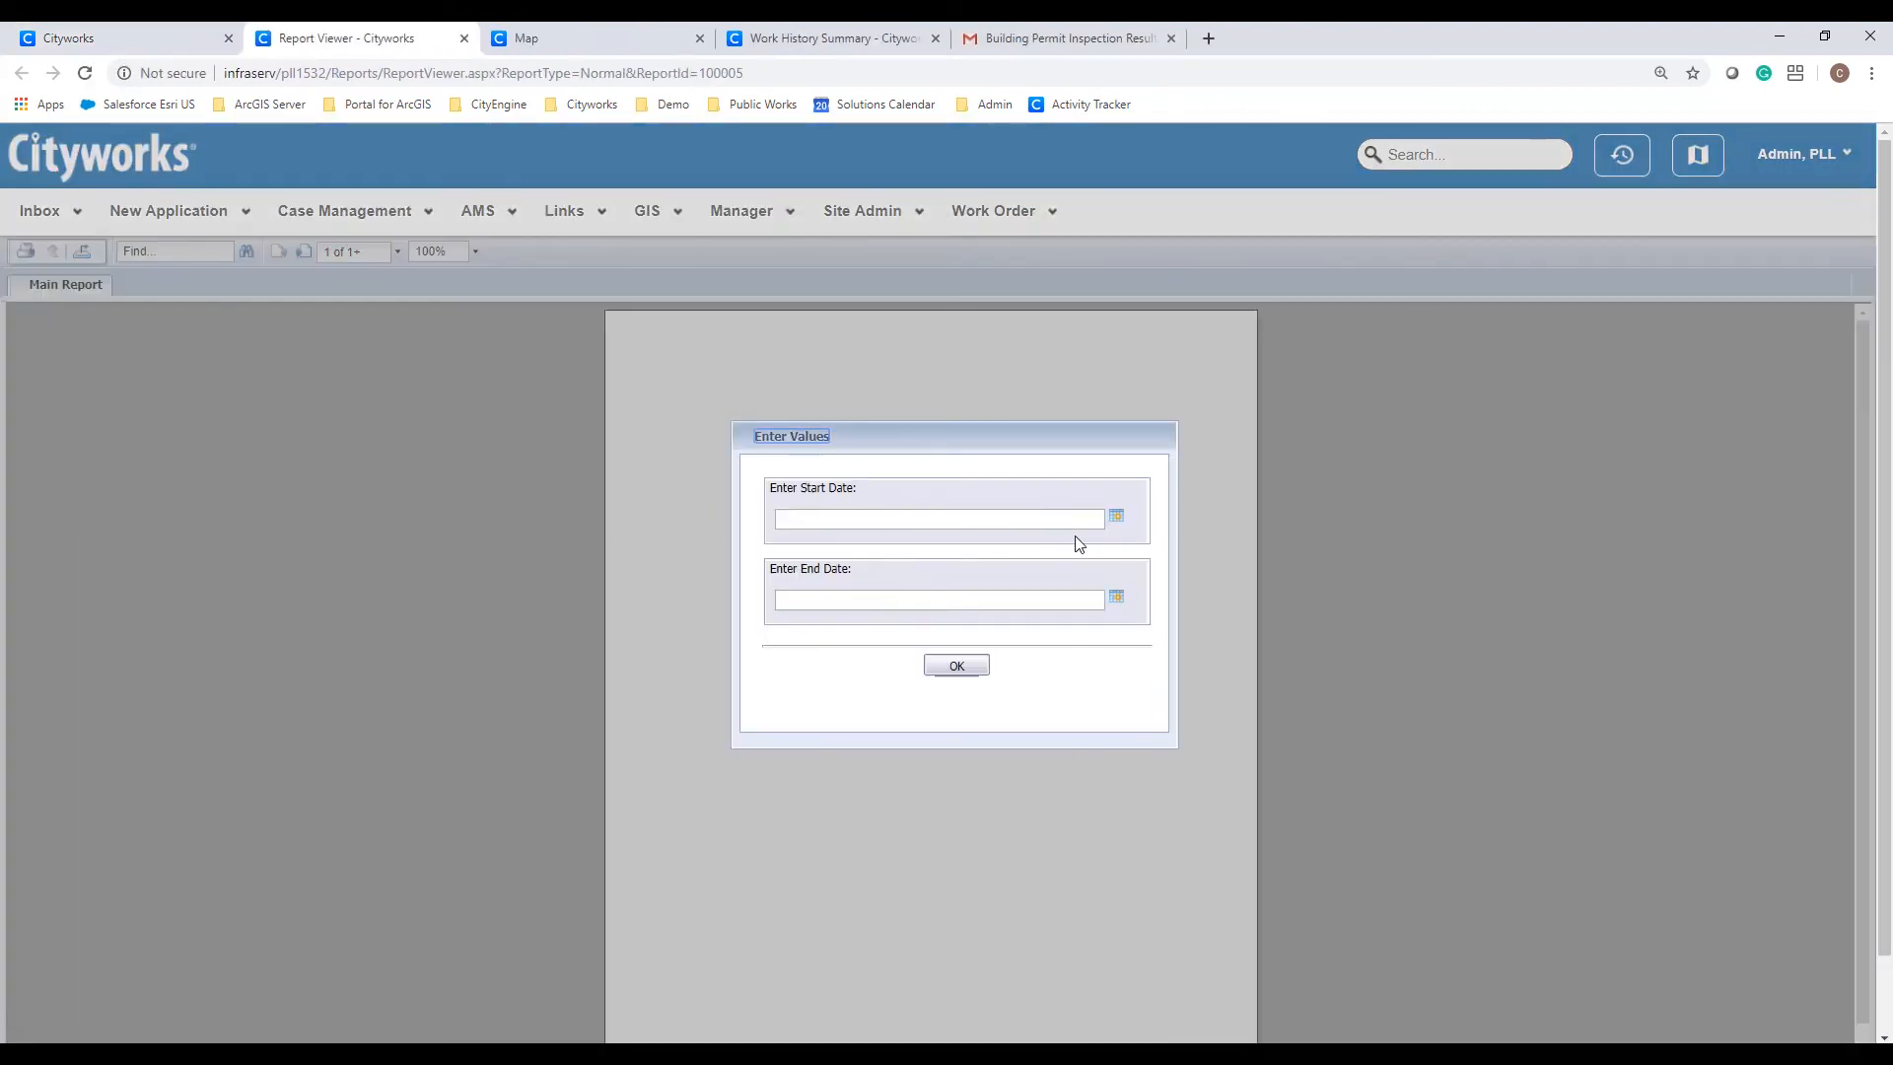
Step: Run the report with start date 5/1/2019 and end date 5/31/2019
click(1116, 516)
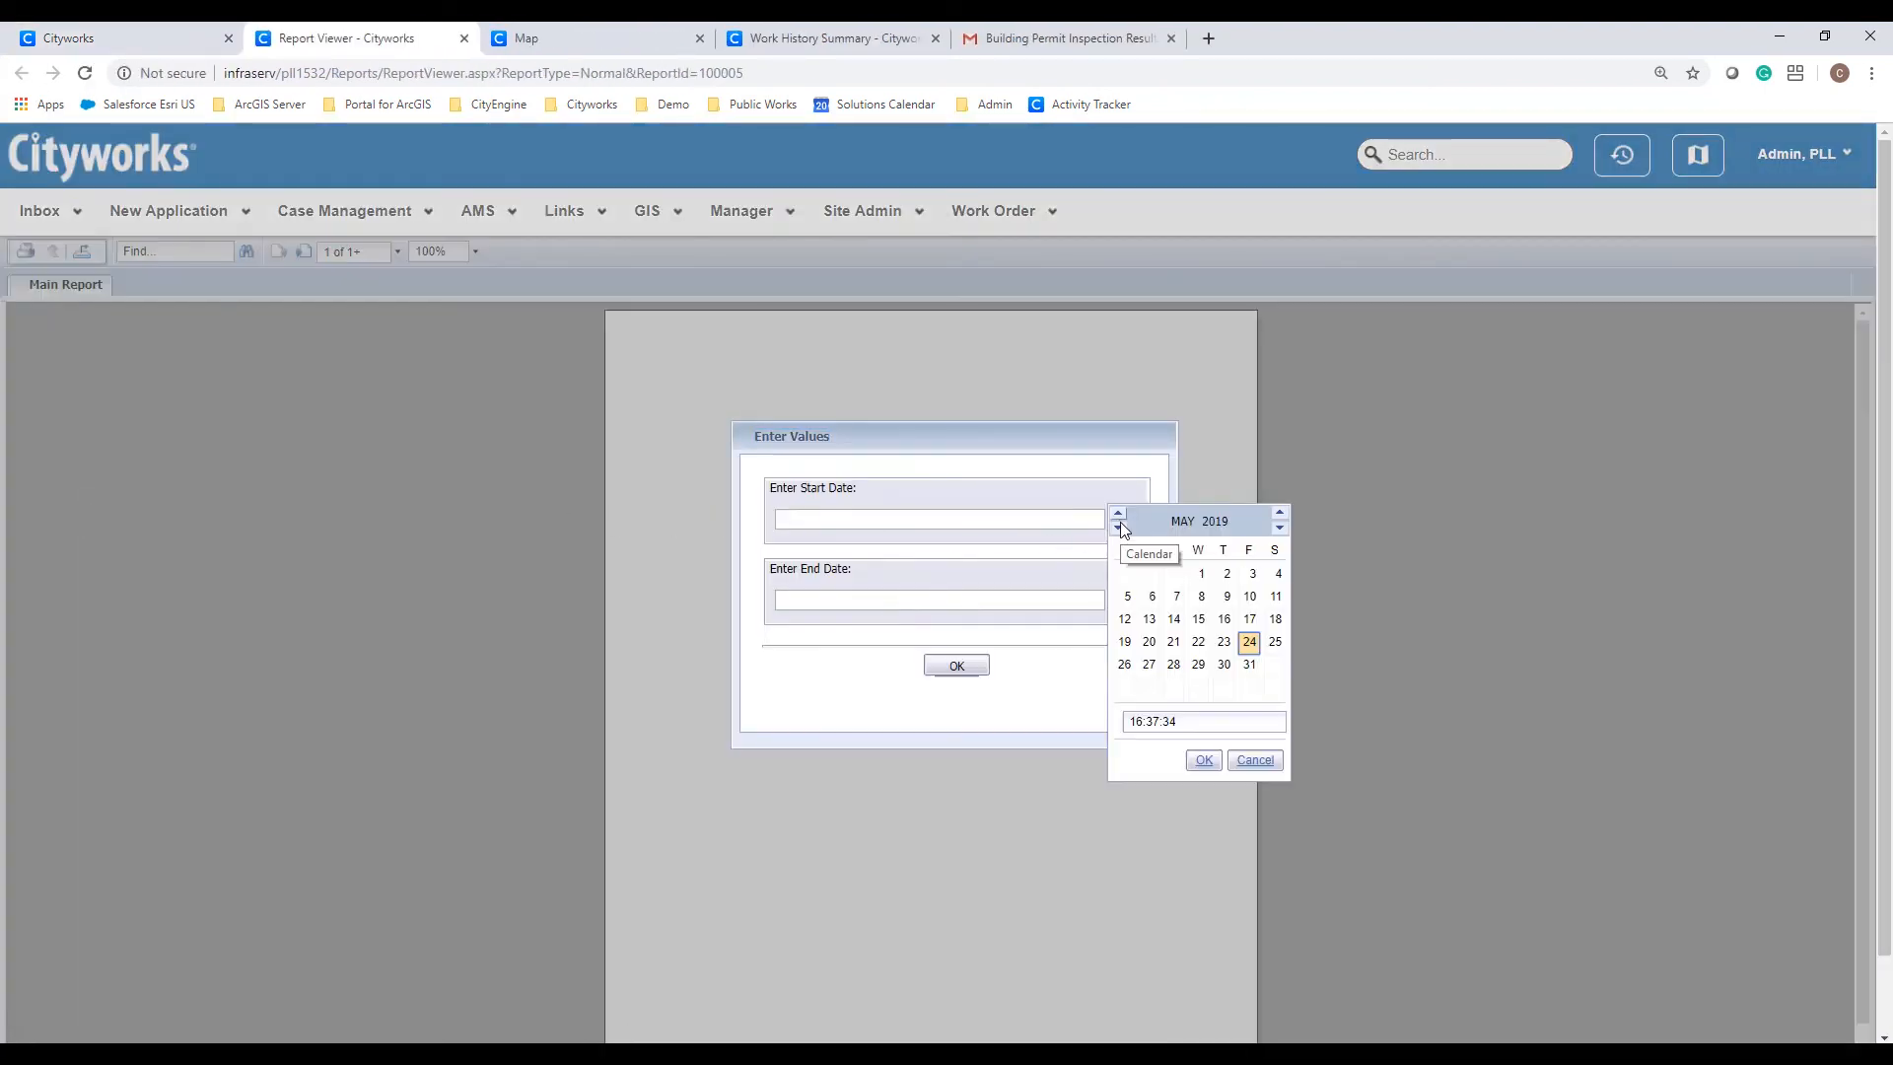
click(1200, 575)
click(1204, 761)
click(1117, 597)
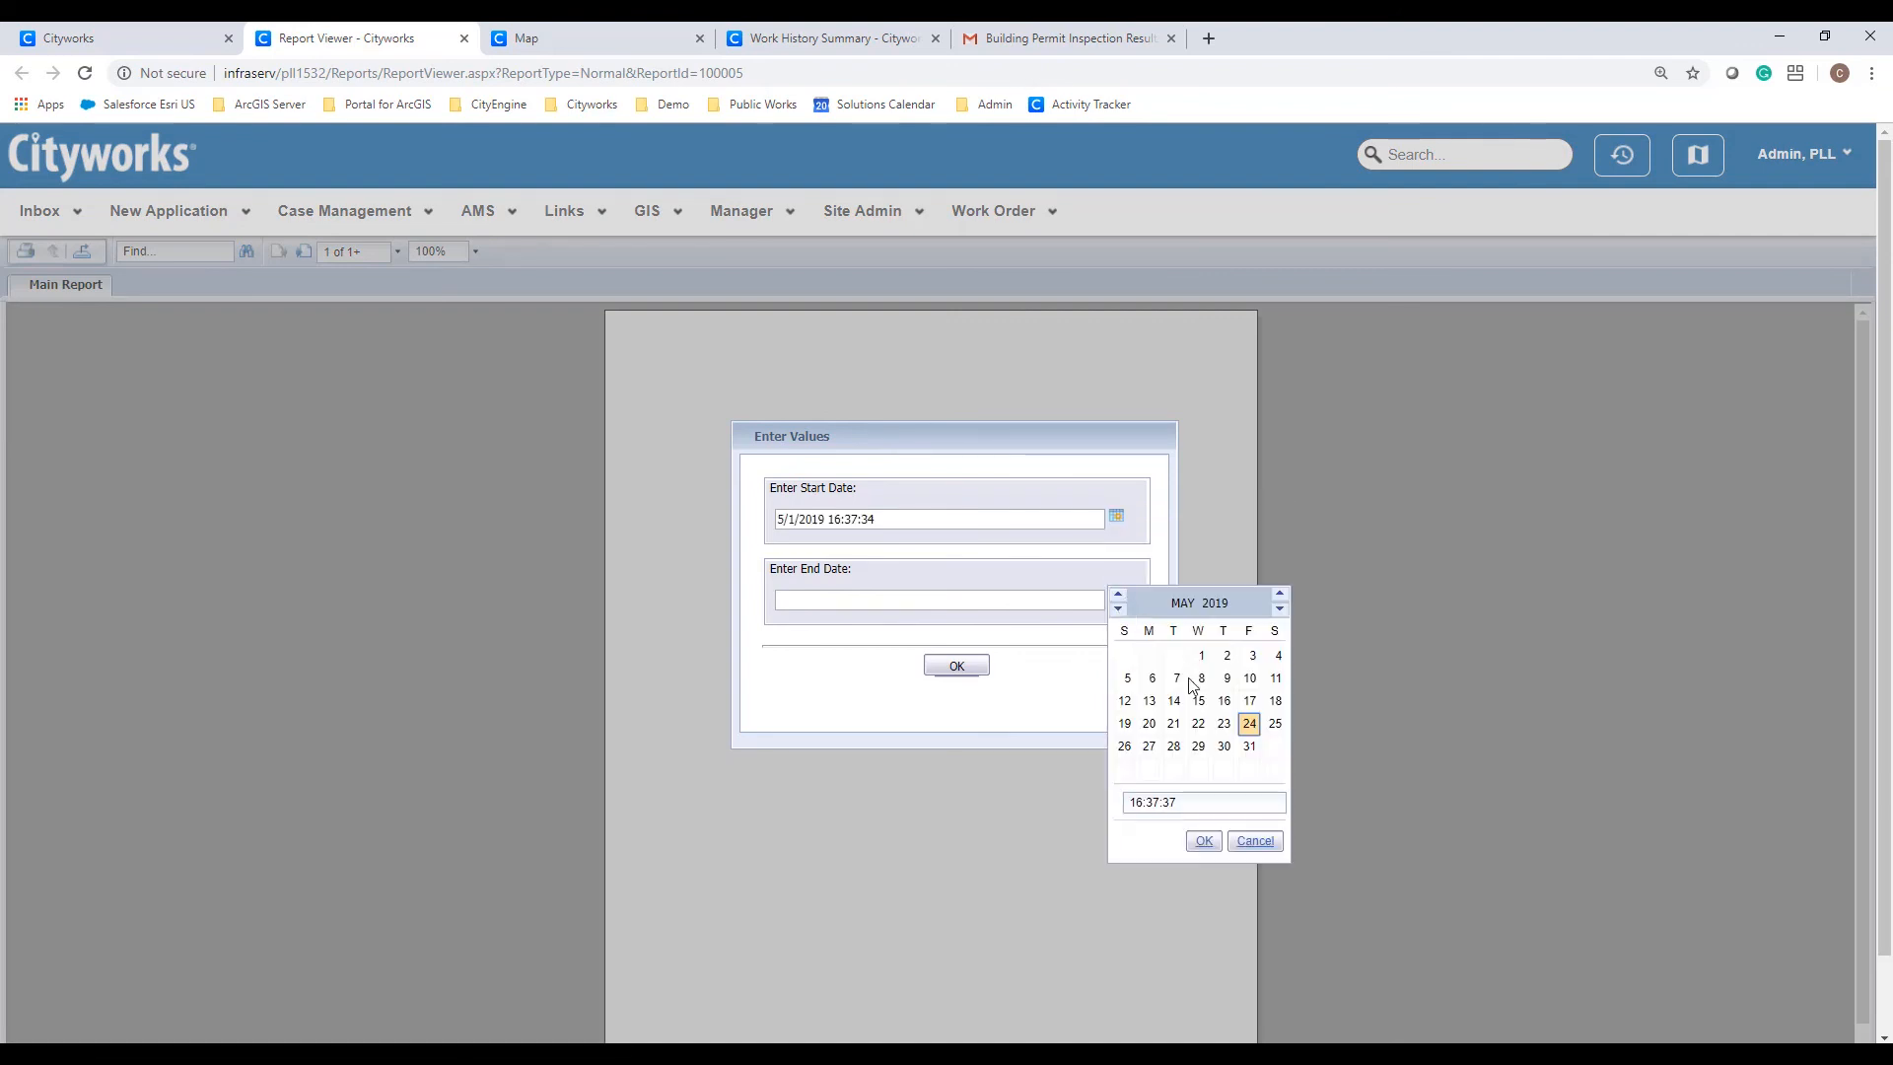
click(1249, 746)
click(1204, 841)
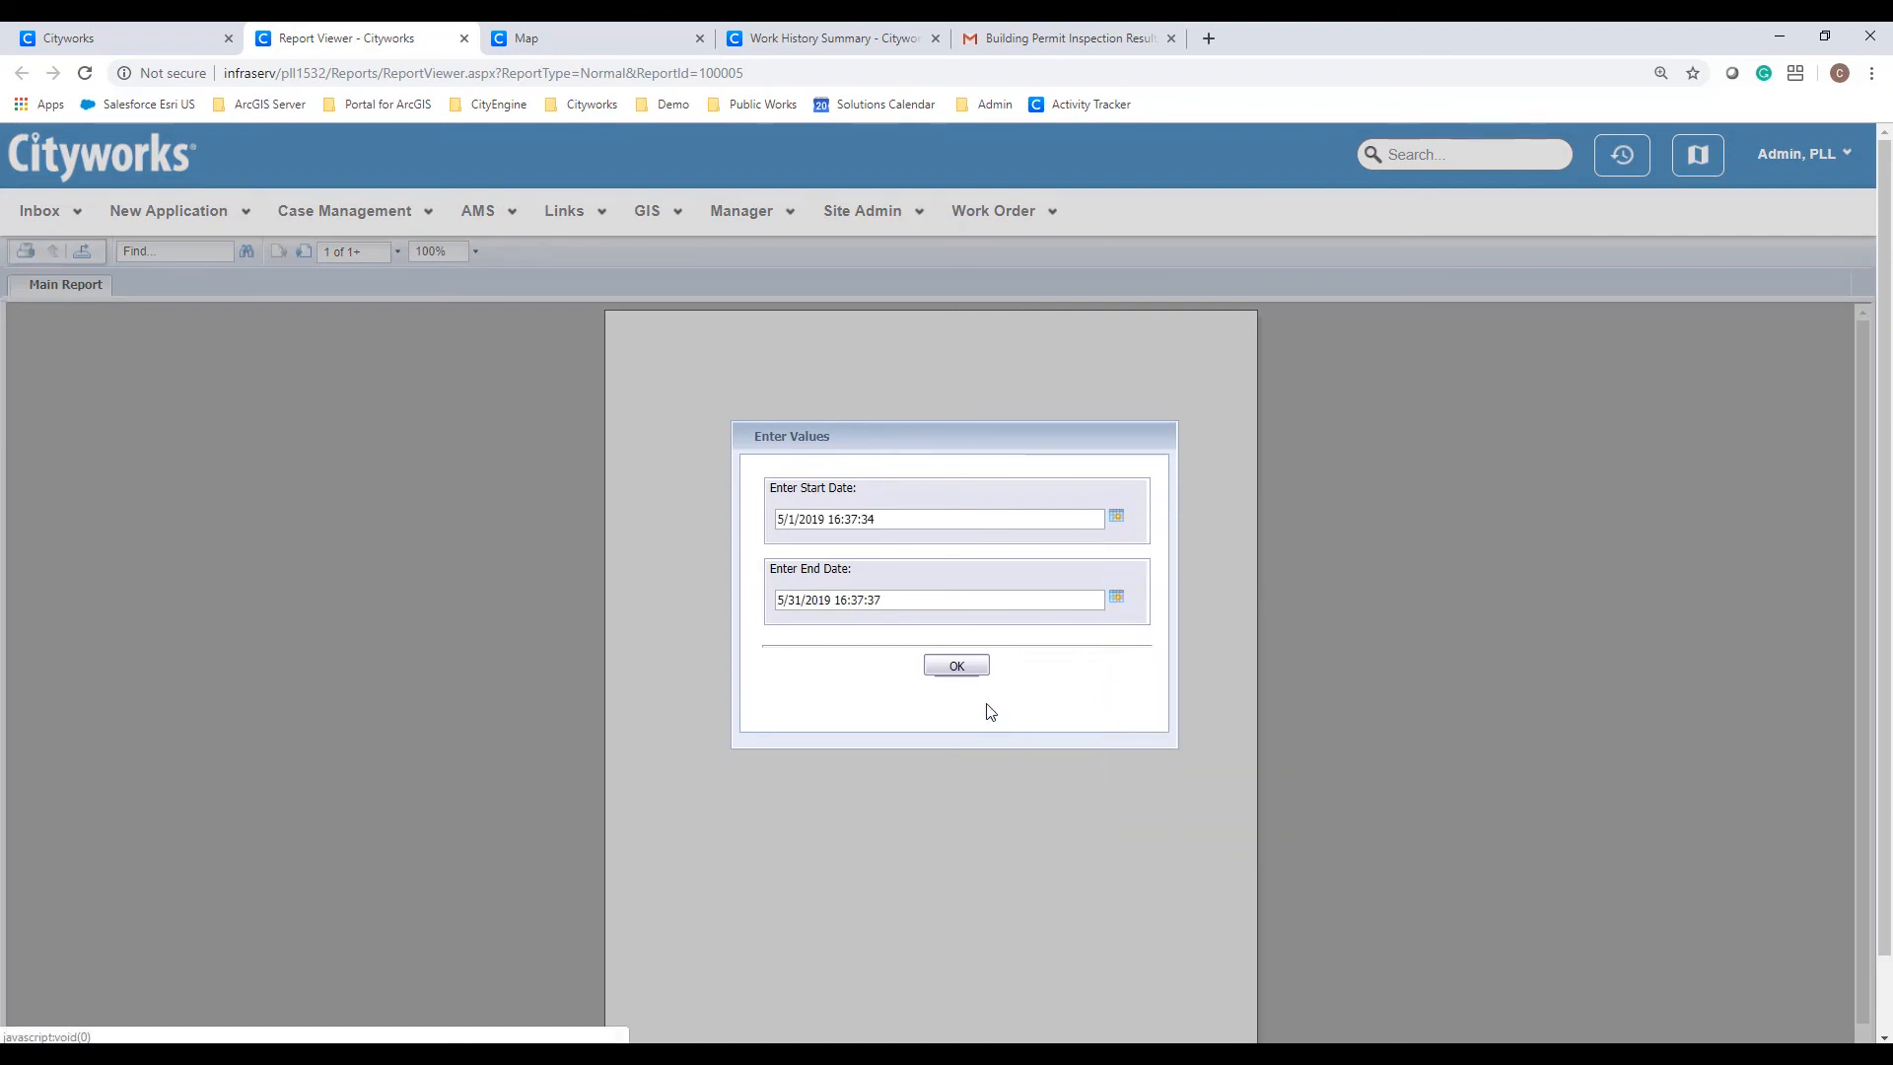
click(958, 668)
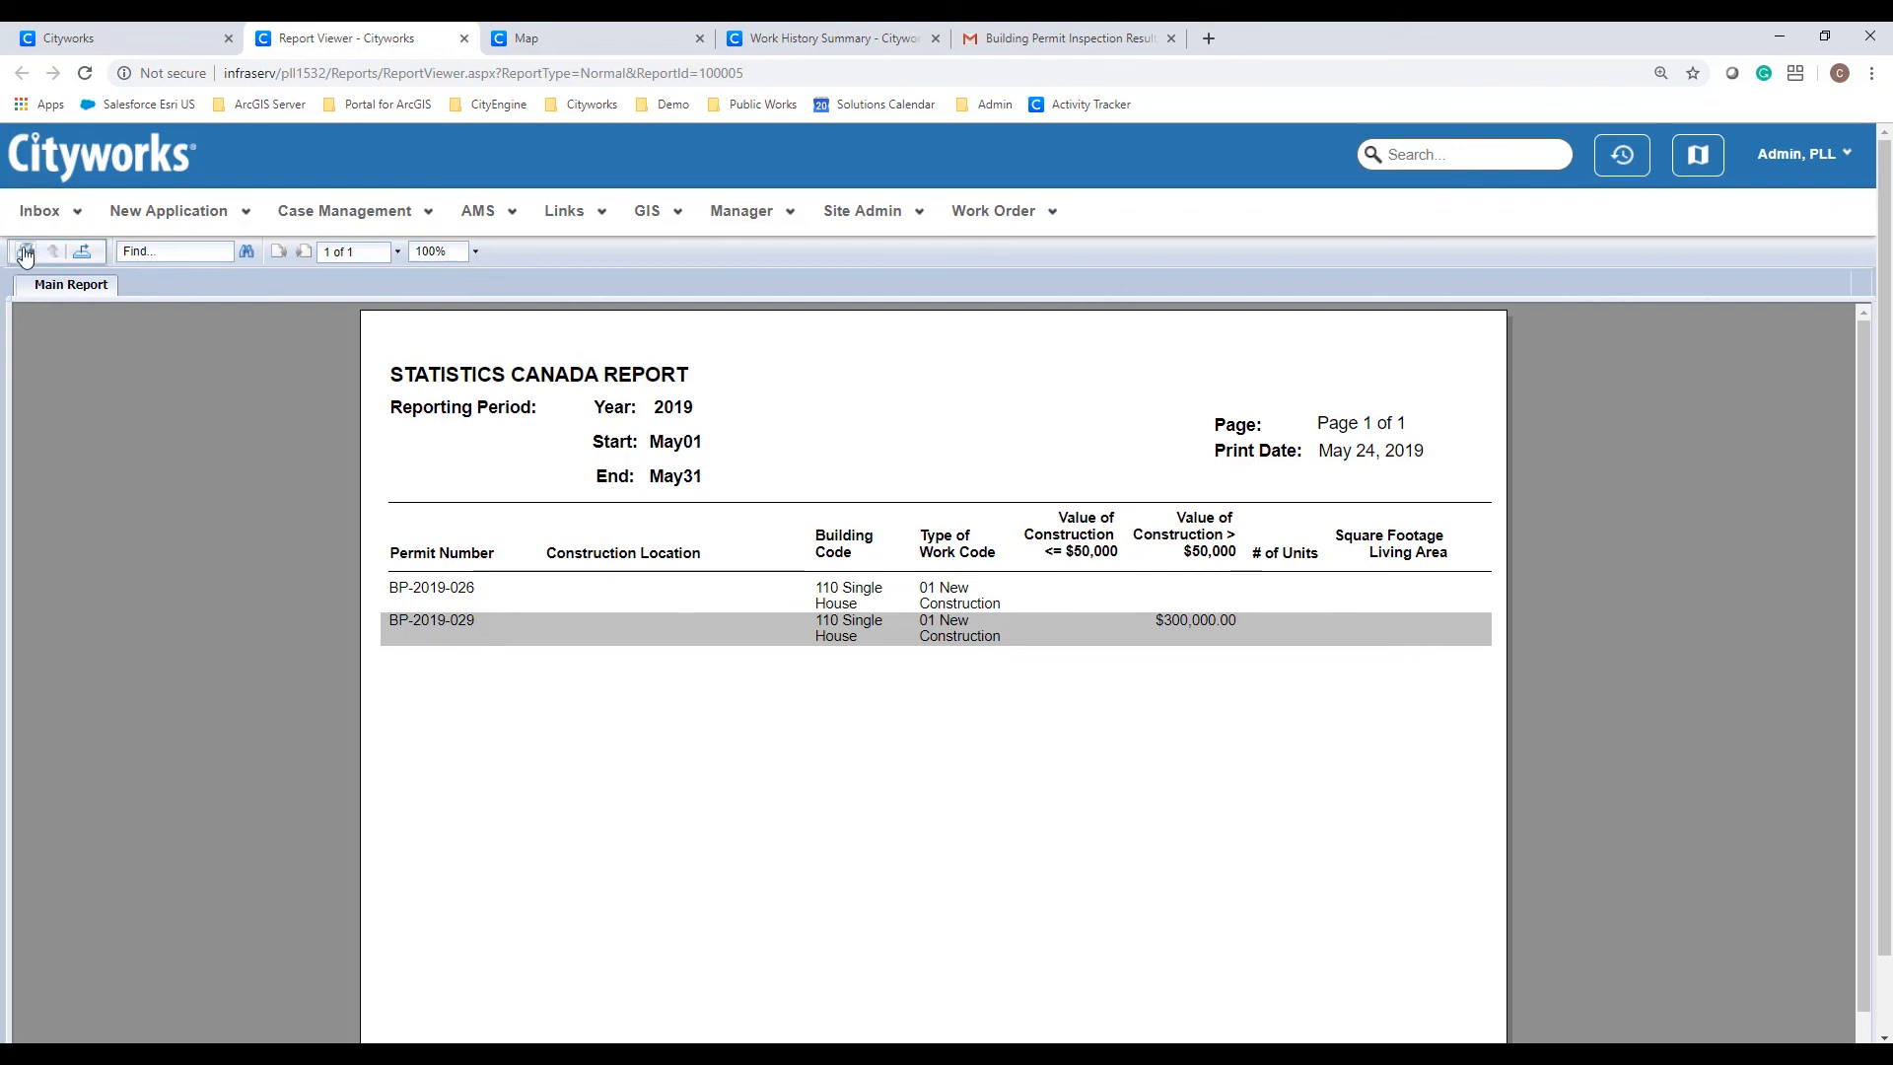
Step: Review the report's export formats without exporting, then log out from the Admin, PLL account menu
click(61, 256)
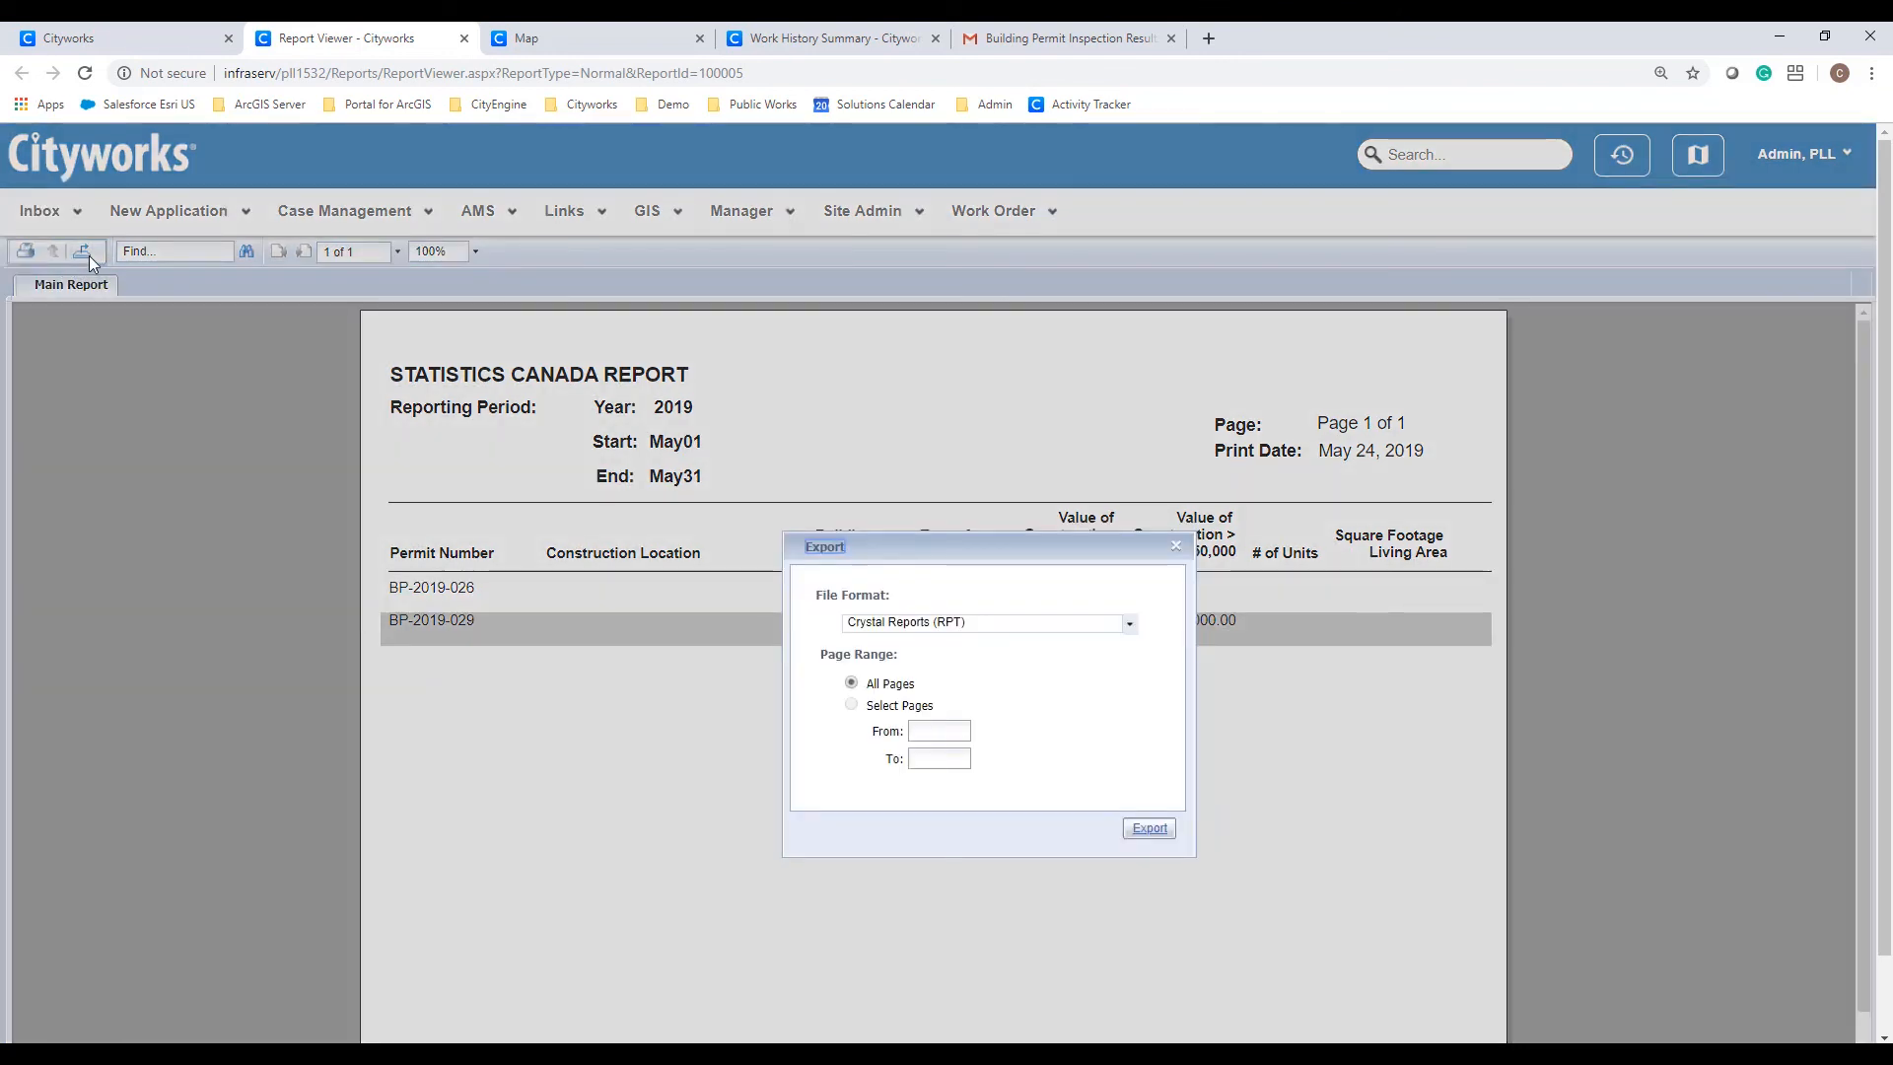
click(1130, 623)
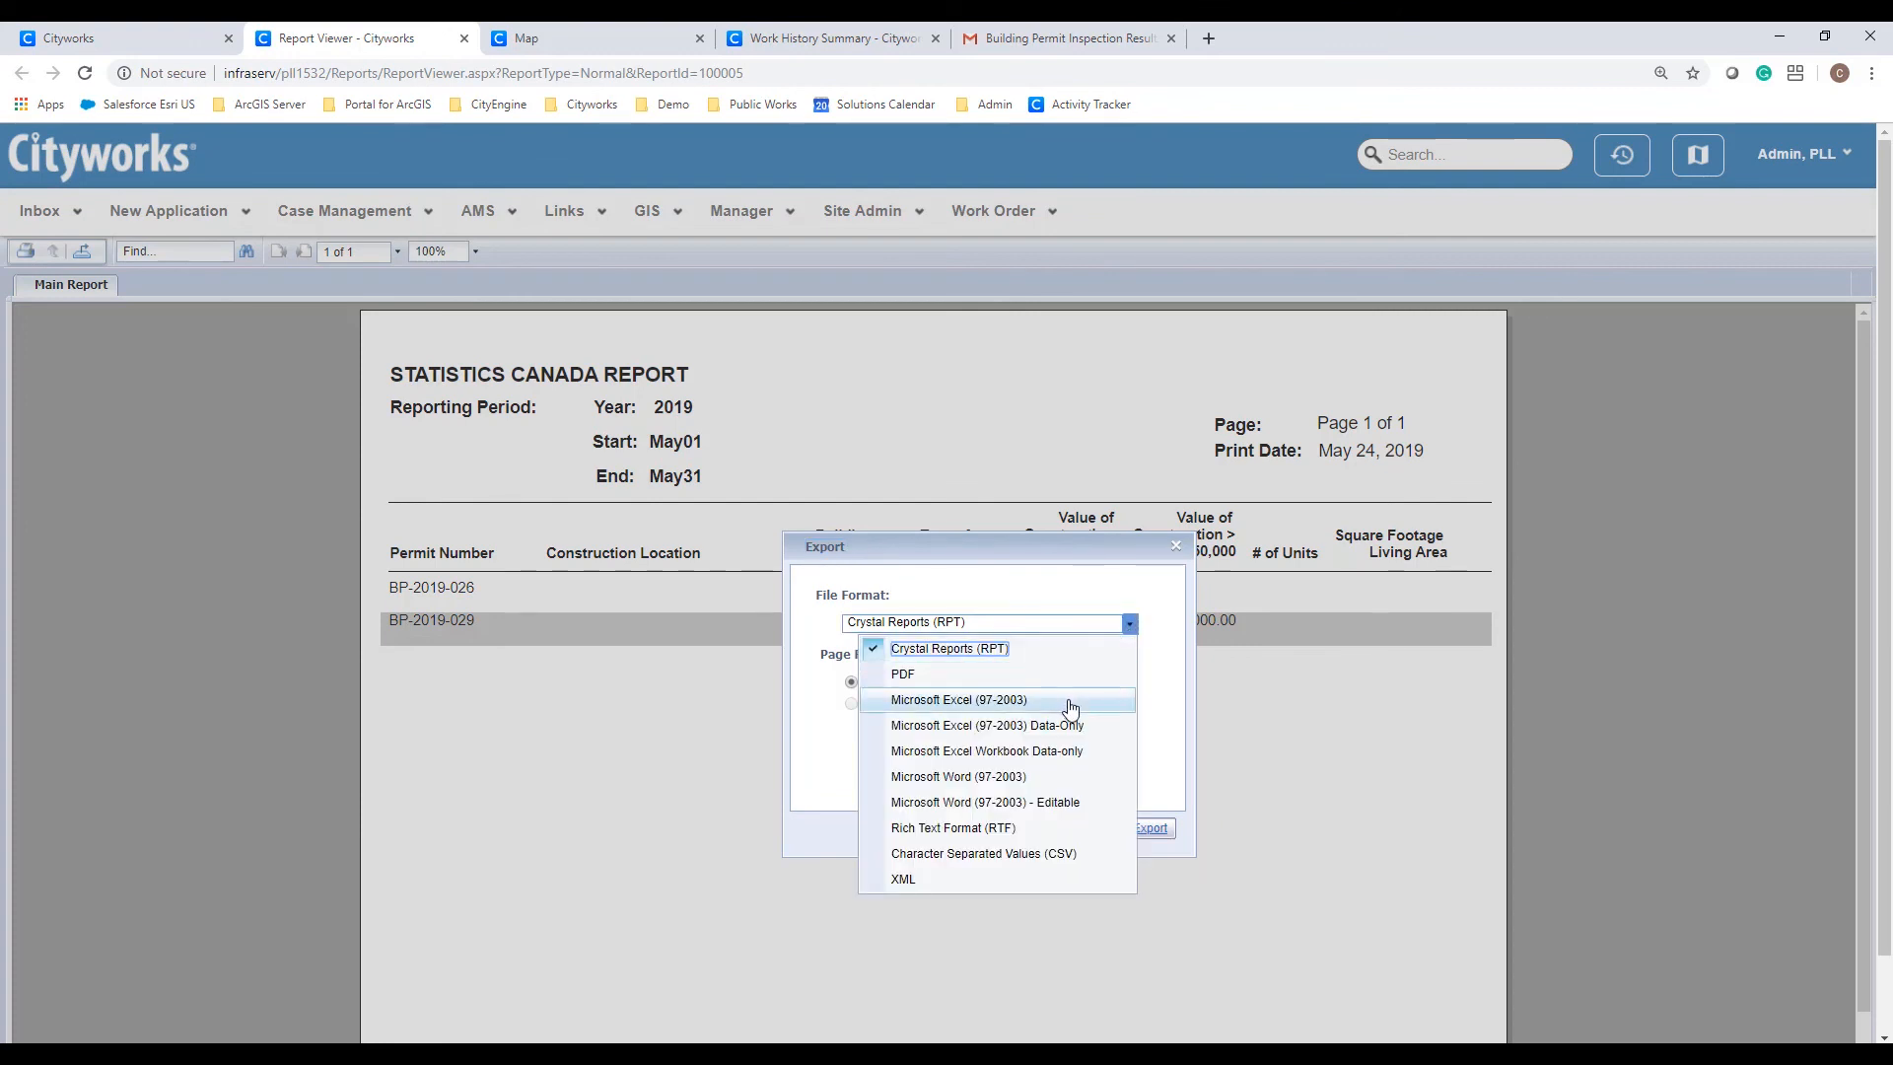
click(1163, 704)
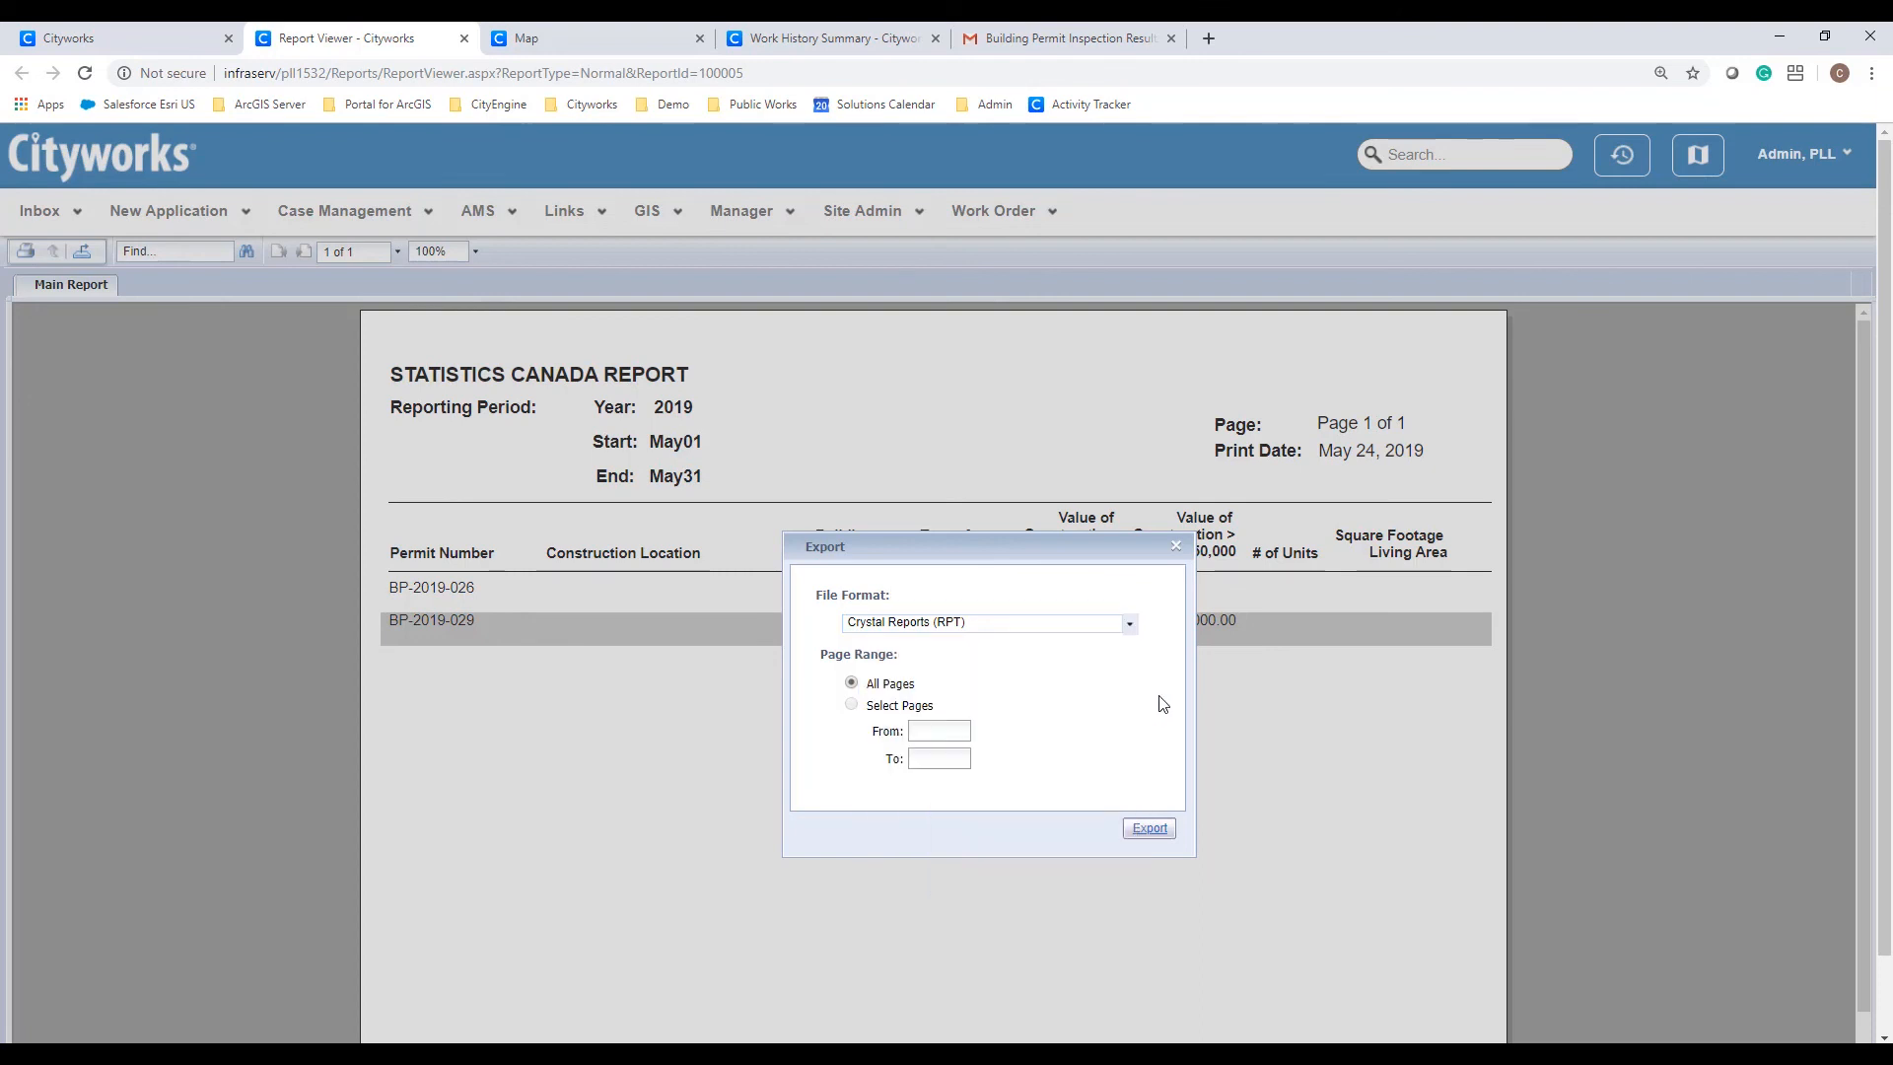
click(1175, 548)
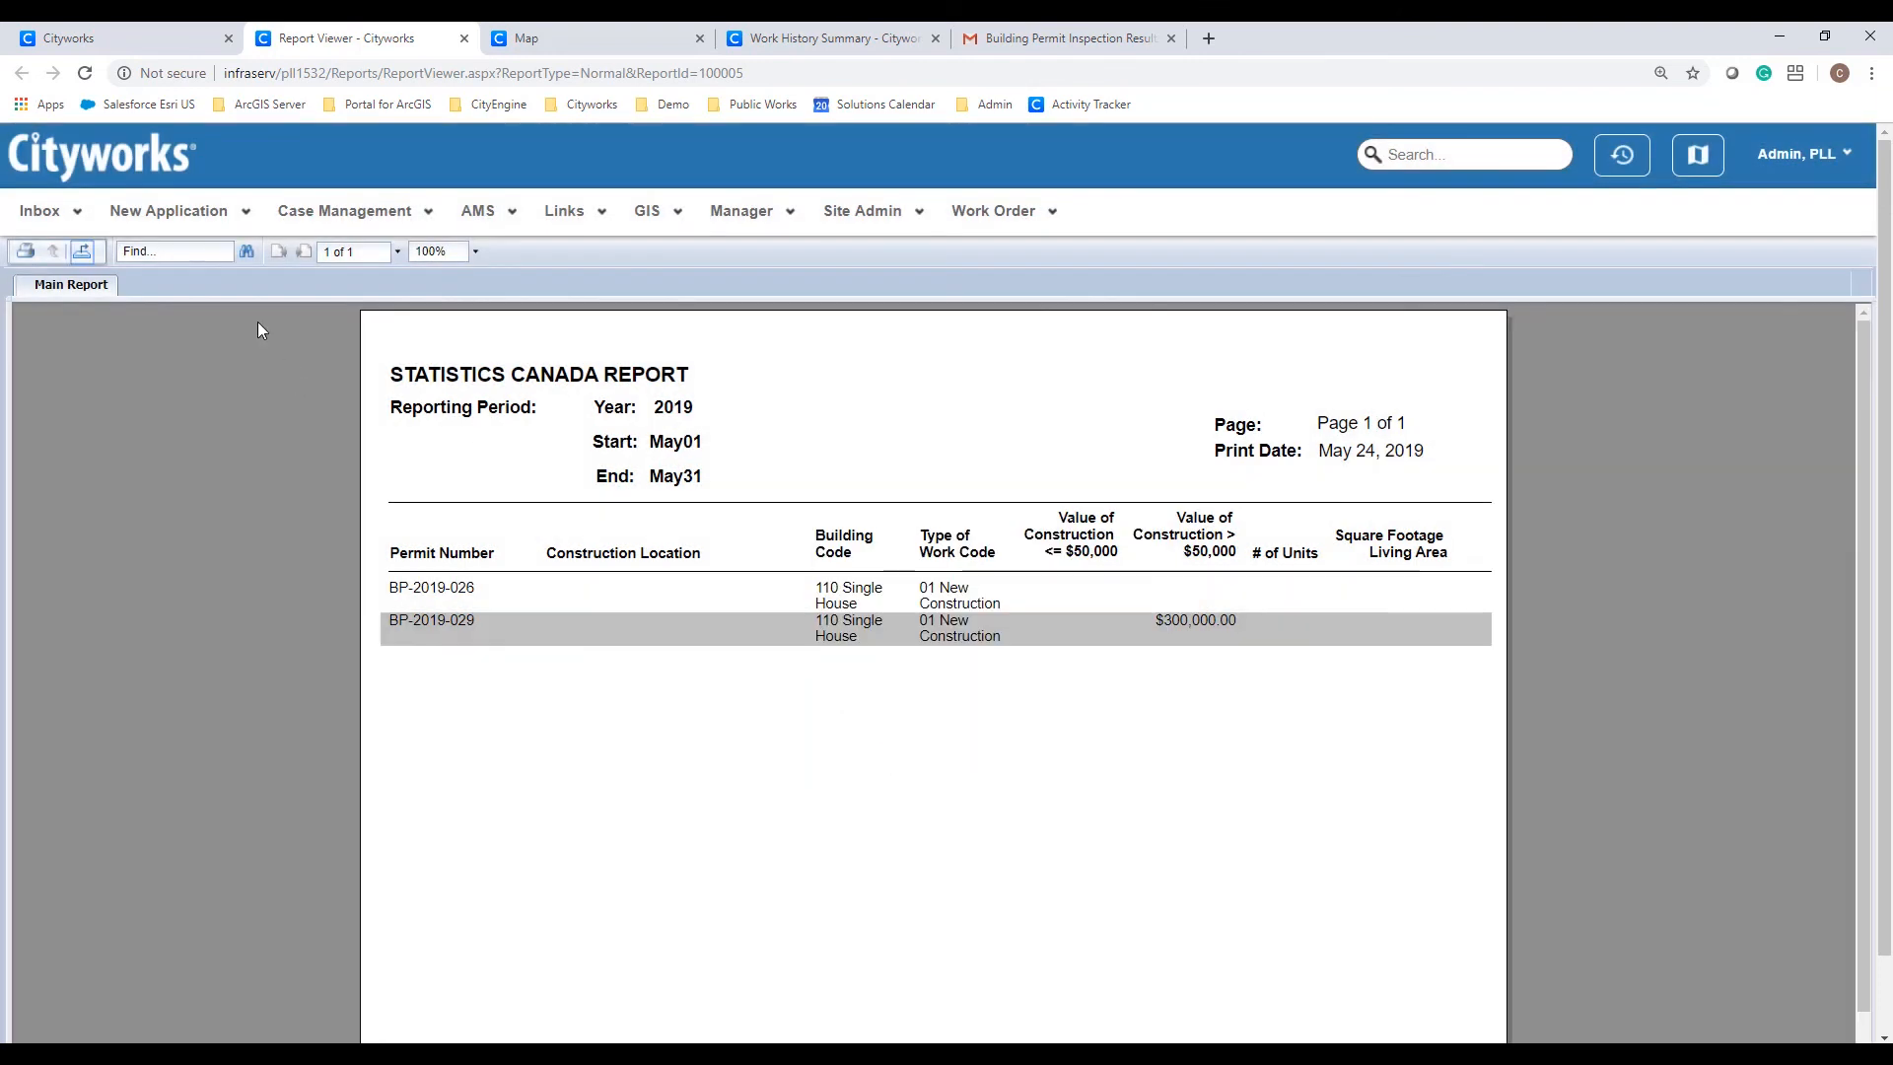
click(1802, 165)
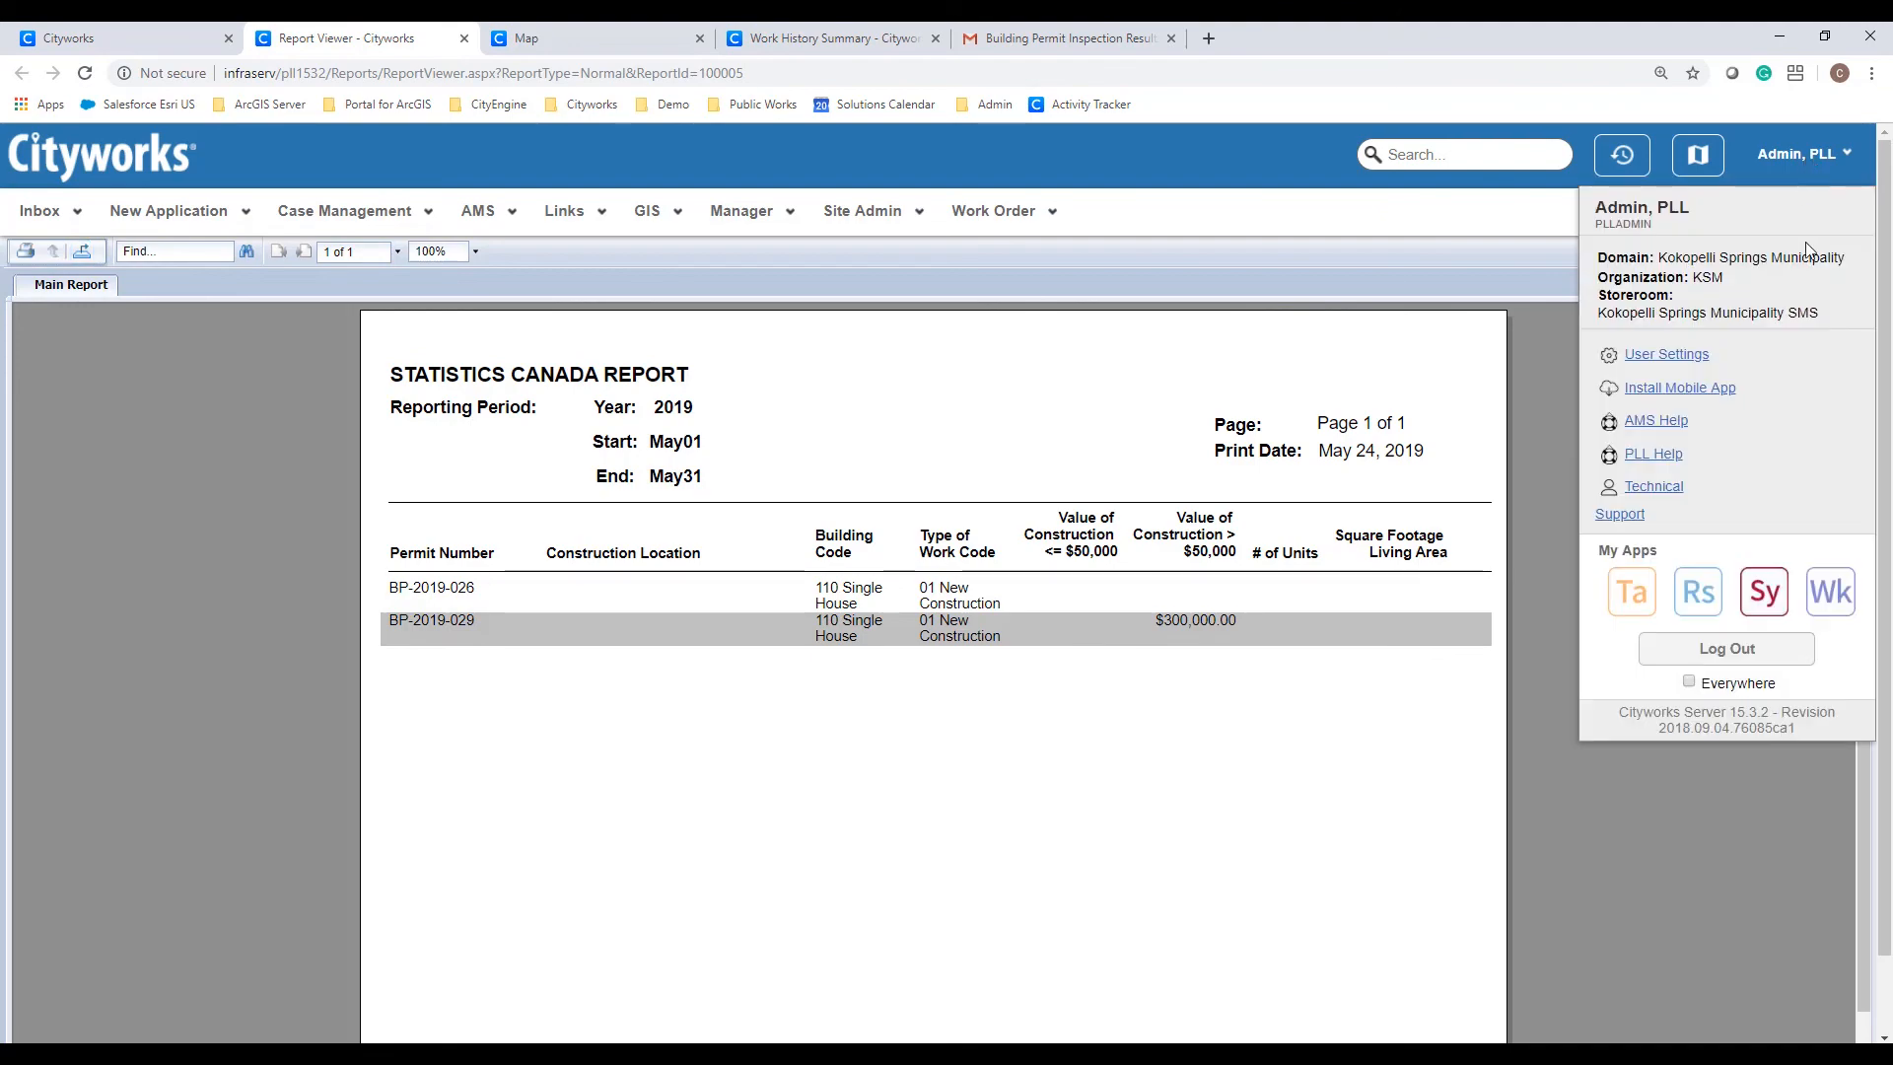
click(1753, 649)
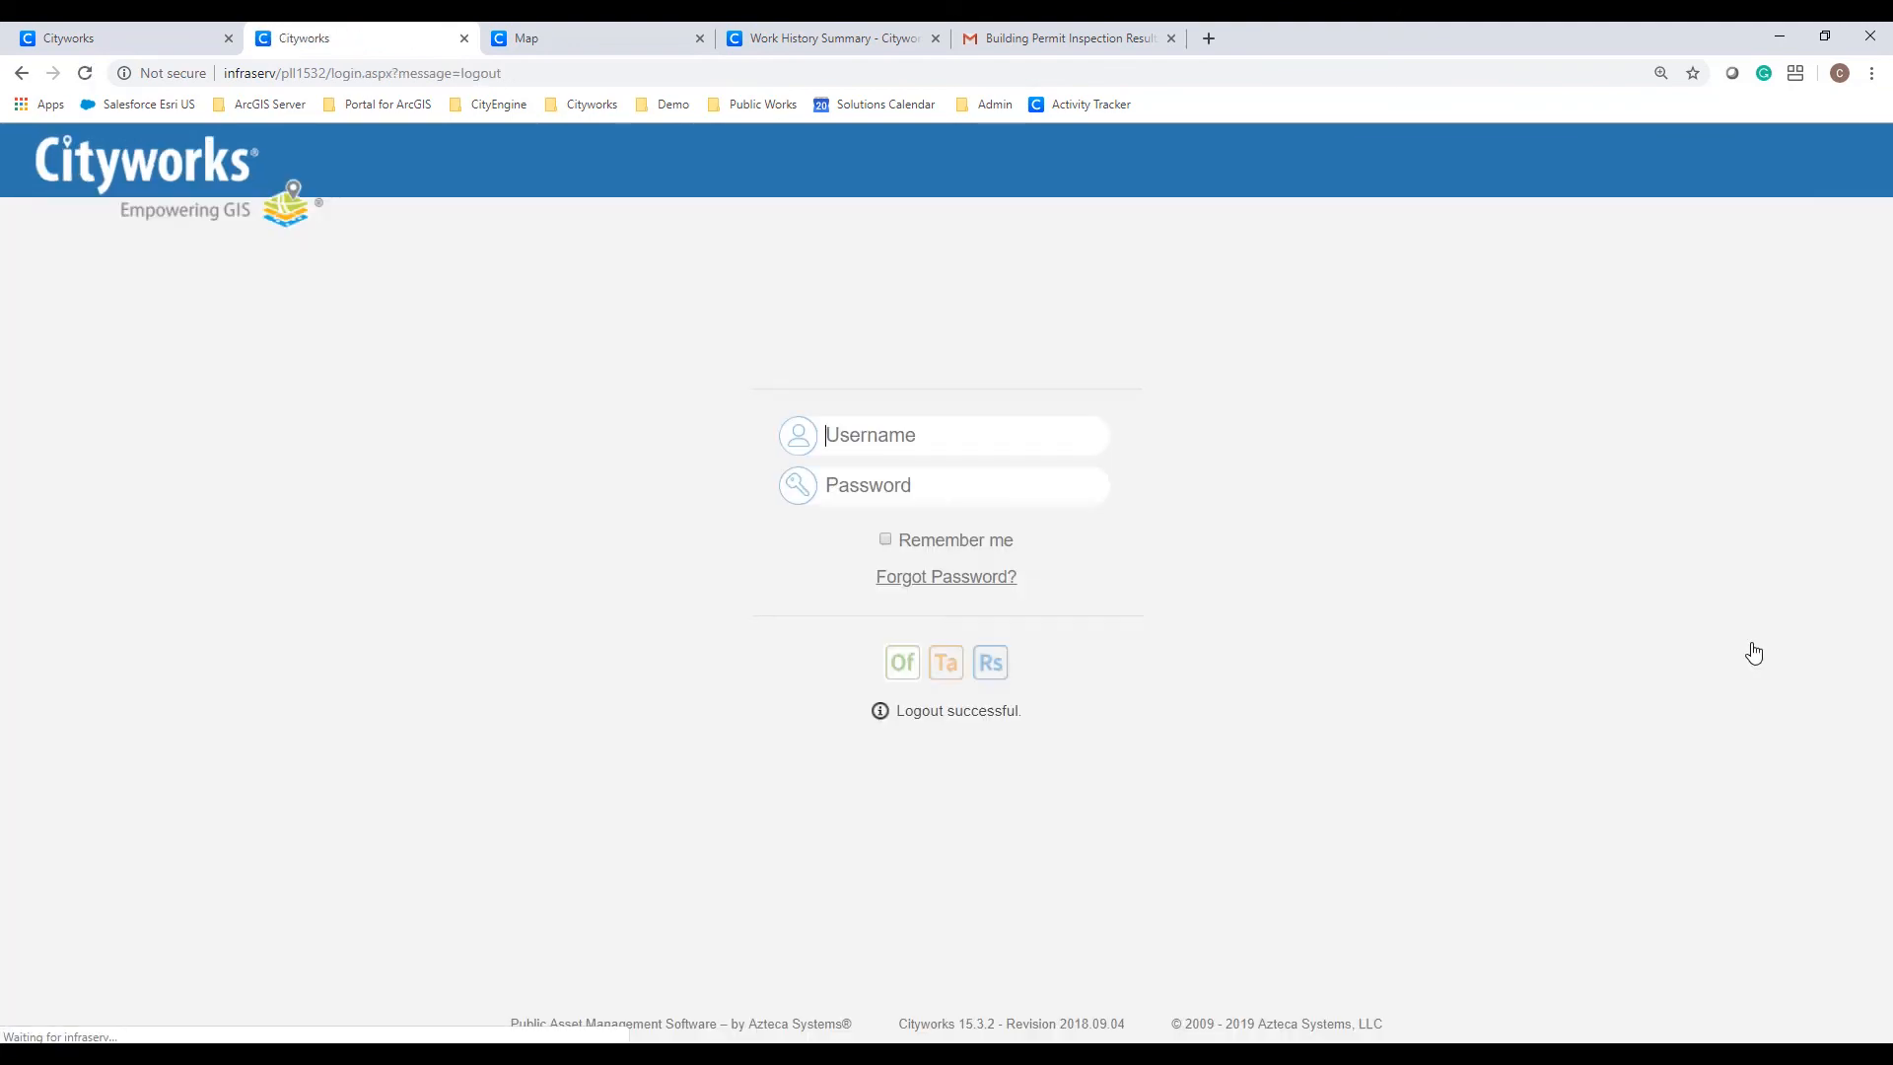